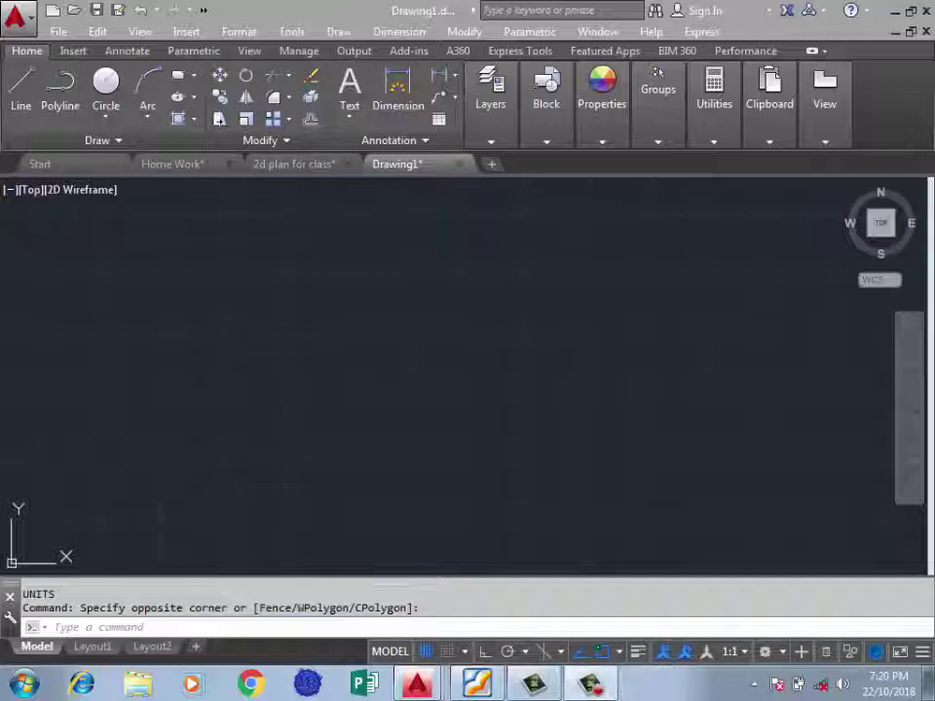
Paste the copied pair of floor plans and magenta legend table into the empty Drawing1.
{"action": "left_click_drag", "start_coordinate": [263, 376], "coordinate": [128, 463]}
{"action": "middle_click_drag", "start_coordinate": [129, 463], "coordinate": [312, 365]}
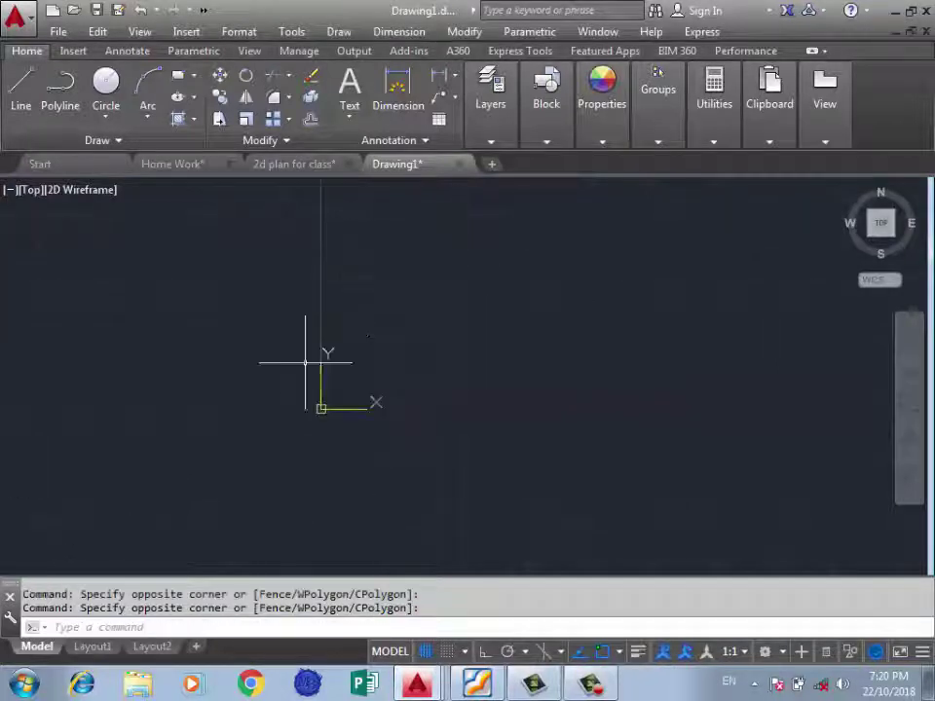
{"action": "scroll", "coordinate": [529, 316], "scroll_direction": "up", "scroll_amount": 2}
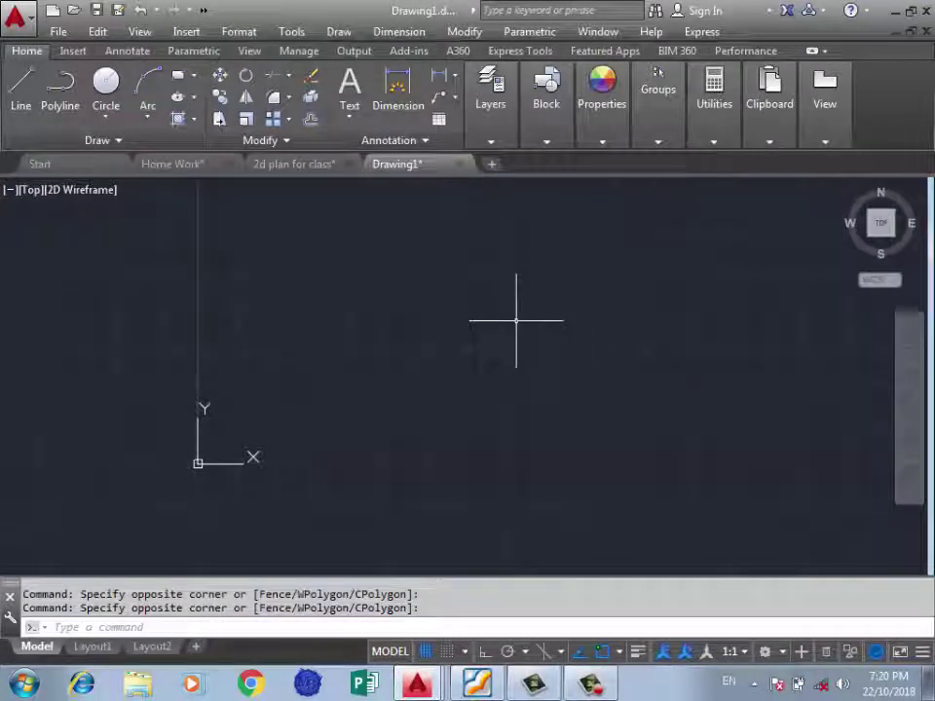
{"action": "key", "text": "ctrl+v"}
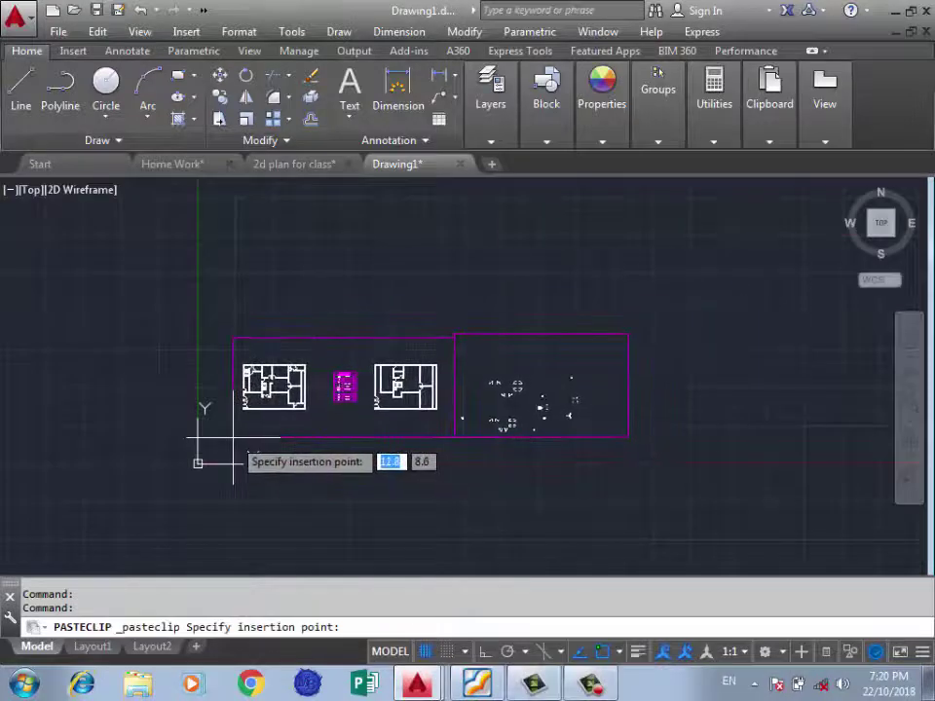
{"action": "left_click", "coordinate": [198, 463]}
{"action": "scroll", "coordinate": [232, 373], "scroll_direction": "up", "scroll_amount": 5}
{"action": "scroll", "coordinate": [409, 380], "scroll_direction": "up", "scroll_amount": 2}
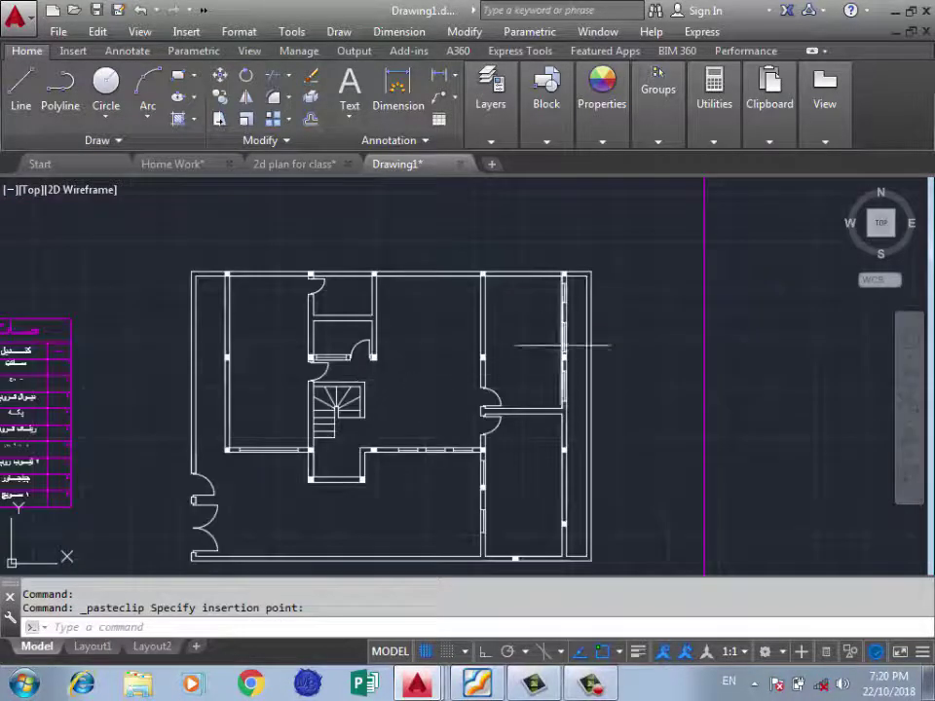
{"action": "scroll", "coordinate": [394, 331], "scroll_direction": "down", "scroll_amount": 5}
{"action": "scroll", "coordinate": [470, 323], "scroll_direction": "up", "scroll_amount": 4}
{"action": "scroll", "coordinate": [411, 312], "scroll_direction": "down", "scroll_amount": 5}
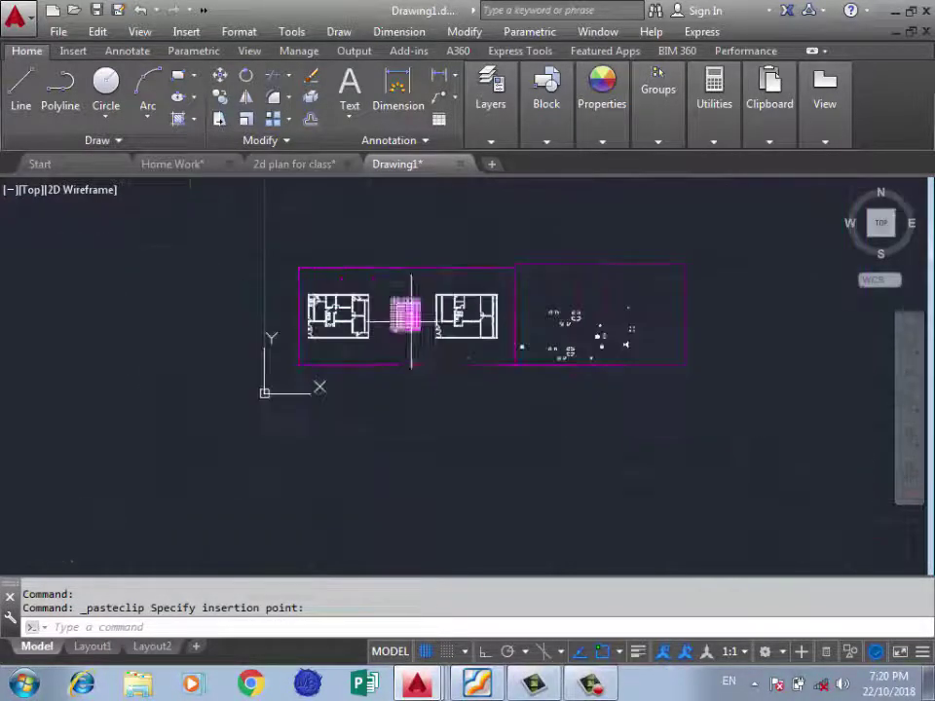
{"action": "scroll", "coordinate": [568, 327], "scroll_direction": "up", "scroll_amount": 2}
{"action": "scroll", "coordinate": [568, 327], "scroll_direction": "up", "scroll_amount": 2}
{"action": "scroll", "coordinate": [637, 323], "scroll_direction": "down", "scroll_amount": 4}
{"action": "scroll", "coordinate": [253, 331], "scroll_direction": "up", "scroll_amount": 5}
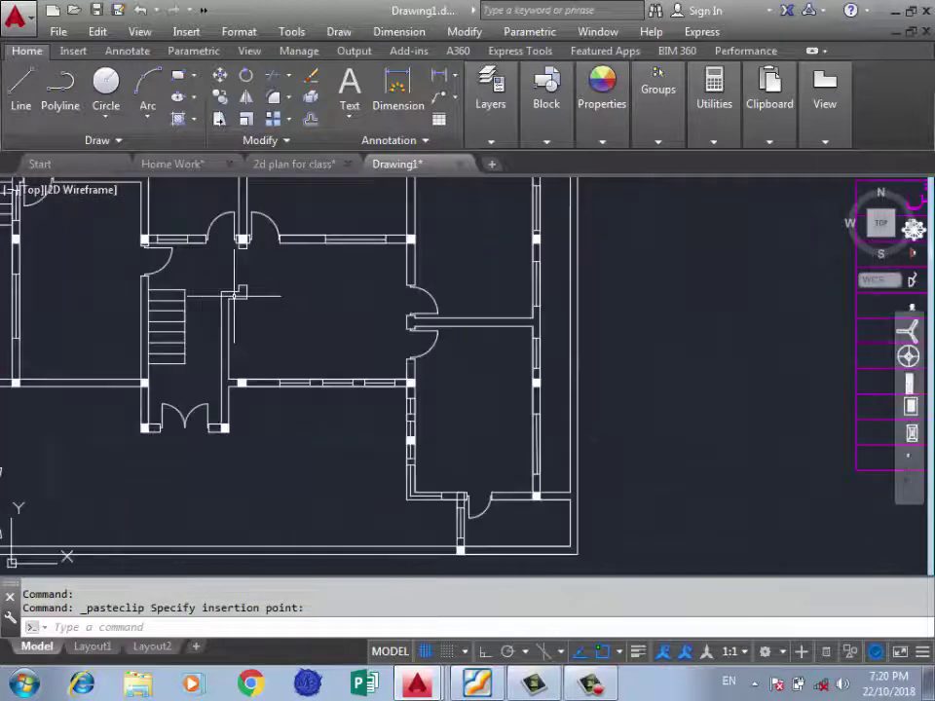
{"action": "scroll", "coordinate": [257, 333], "scroll_direction": "down", "scroll_amount": 3}
{"action": "scroll", "coordinate": [258, 333], "scroll_direction": "up", "scroll_amount": 2}
{"action": "scroll", "coordinate": [283, 331], "scroll_direction": "up", "scroll_amount": 2}
{"action": "scroll", "coordinate": [195, 340], "scroll_direction": "down", "scroll_amount": 2}
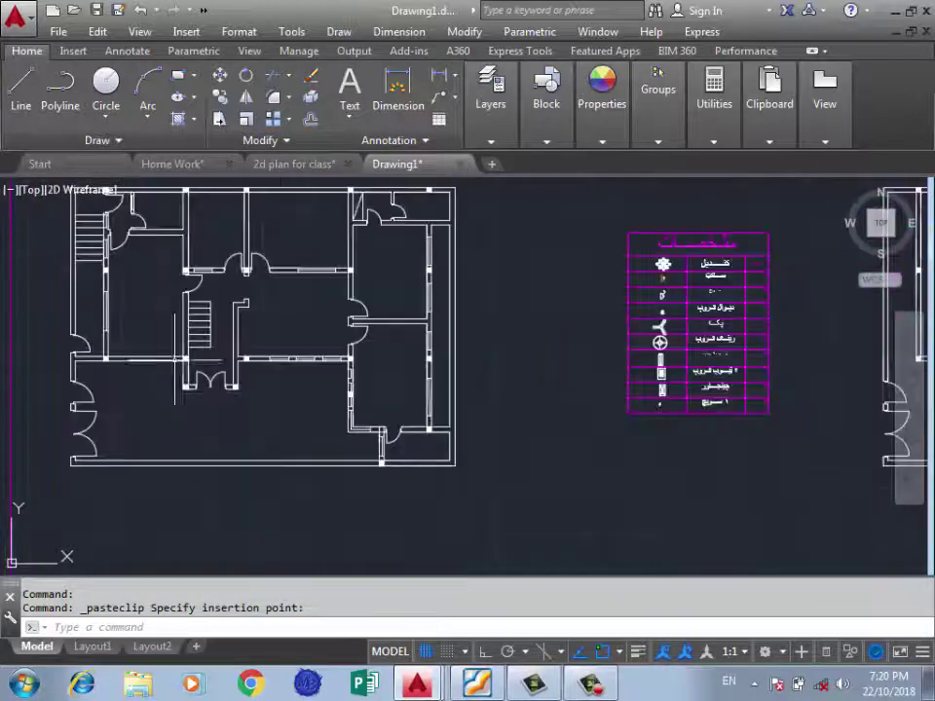
{"action": "scroll", "coordinate": [109, 382], "scroll_direction": "down", "scroll_amount": 4}
{"action": "scroll", "coordinate": [109, 382], "scroll_direction": "down", "scroll_amount": 2}
{"action": "scroll", "coordinate": [308, 354], "scroll_direction": "up", "scroll_amount": 6}
{"action": "scroll", "coordinate": [225, 334], "scroll_direction": "down", "scroll_amount": 5}
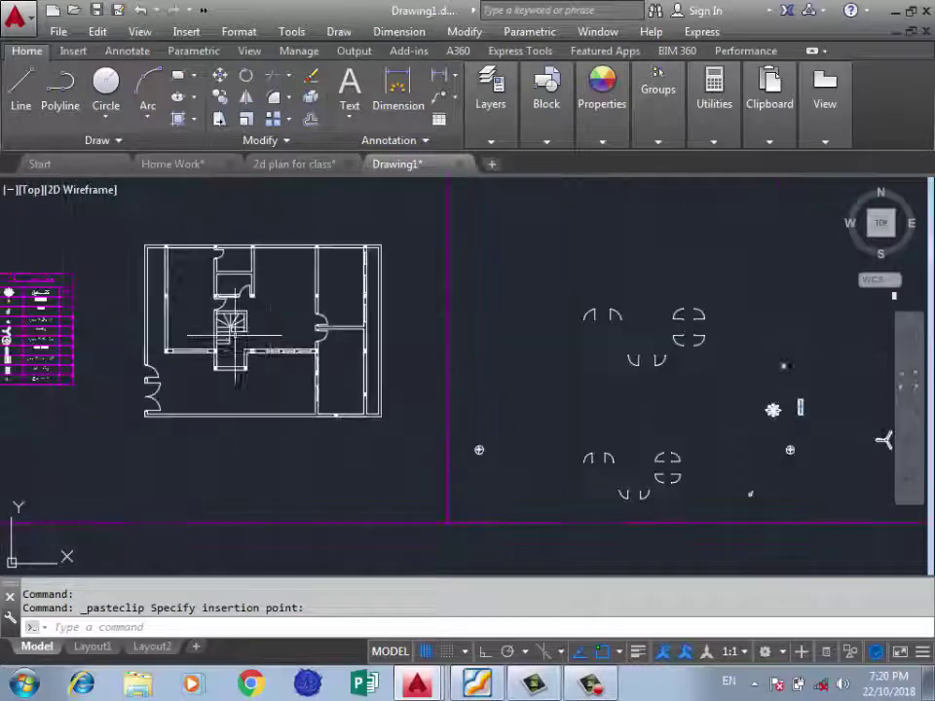
{"action": "scroll", "coordinate": [393, 352], "scroll_direction": "down", "scroll_amount": 2}
{"action": "scroll", "coordinate": [409, 352], "scroll_direction": "down", "scroll_amount": 2}
{"action": "scroll", "coordinate": [228, 330], "scroll_direction": "up", "scroll_amount": 5}
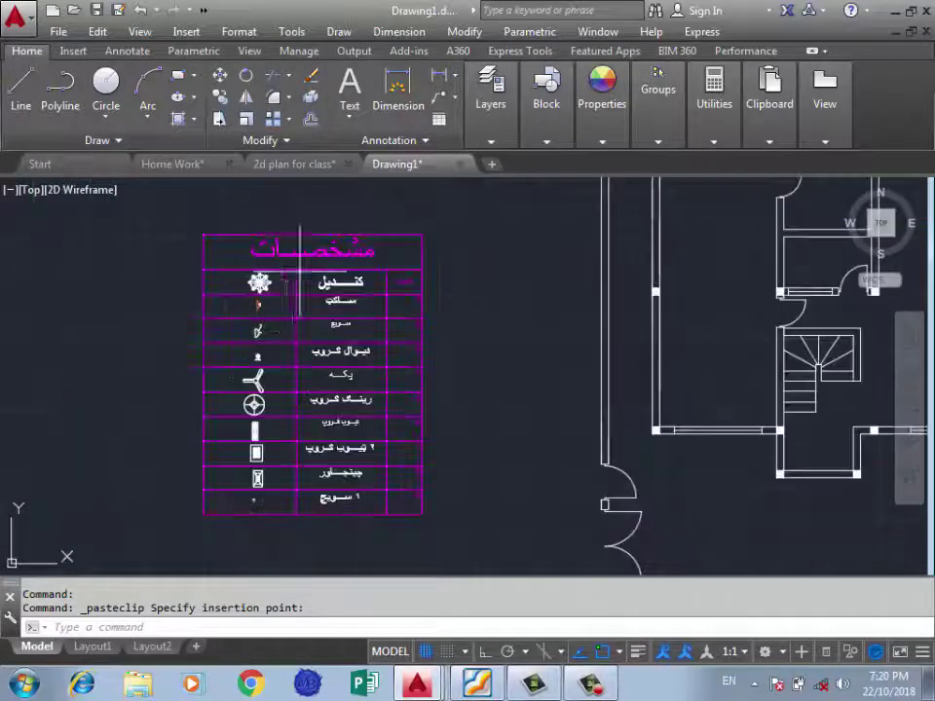
{"action": "scroll", "coordinate": [304, 263], "scroll_direction": "up", "scroll_amount": 2}
{"action": "scroll", "coordinate": [306, 292], "scroll_direction": "down", "scroll_amount": 2}
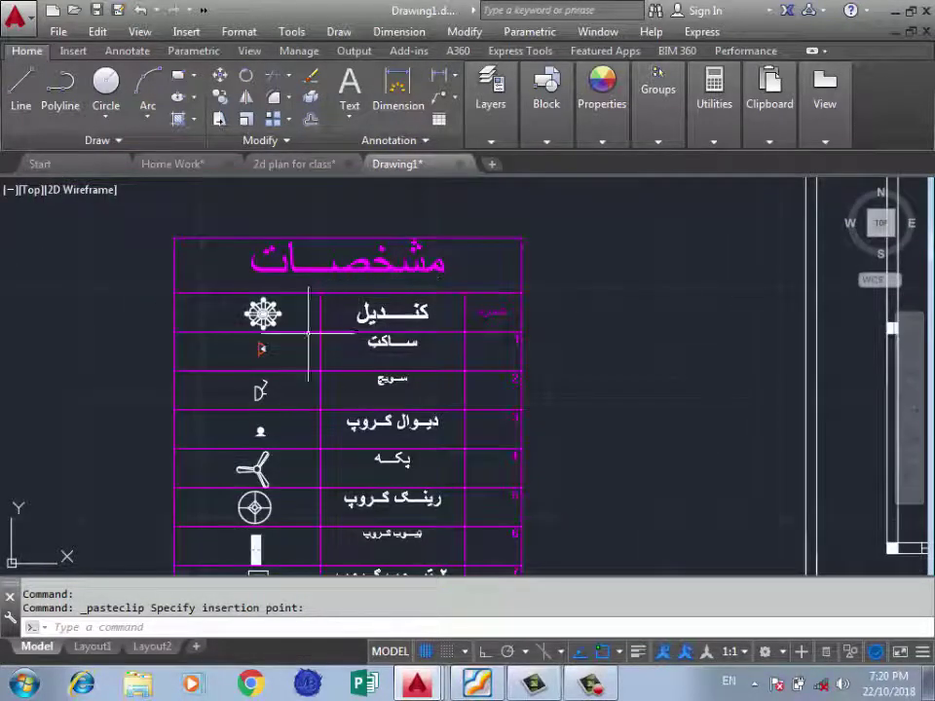
{"action": "scroll", "coordinate": [263, 312], "scroll_direction": "up", "scroll_amount": 3}
{"action": "scroll", "coordinate": [277, 321], "scroll_direction": "up", "scroll_amount": 2}
{"action": "scroll", "coordinate": [242, 259], "scroll_direction": "down", "scroll_amount": 3}
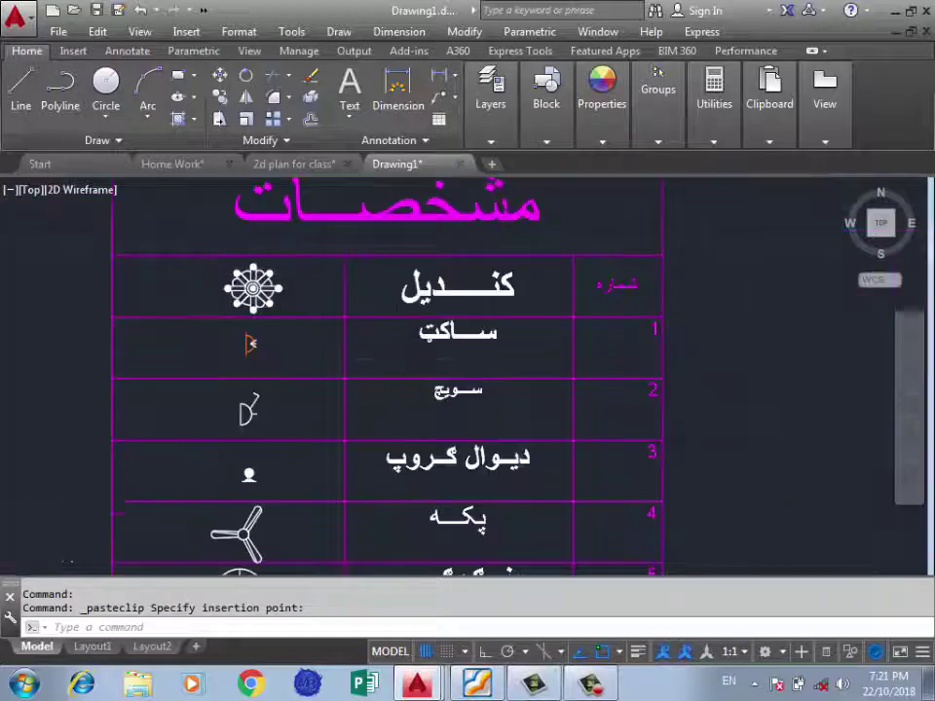
Zoom in and out on Drawing1 to inspect the two floor plans, legend table and fixture symbols.
{"action": "scroll", "coordinate": [384, 329], "scroll_direction": "up", "scroll_amount": 2}
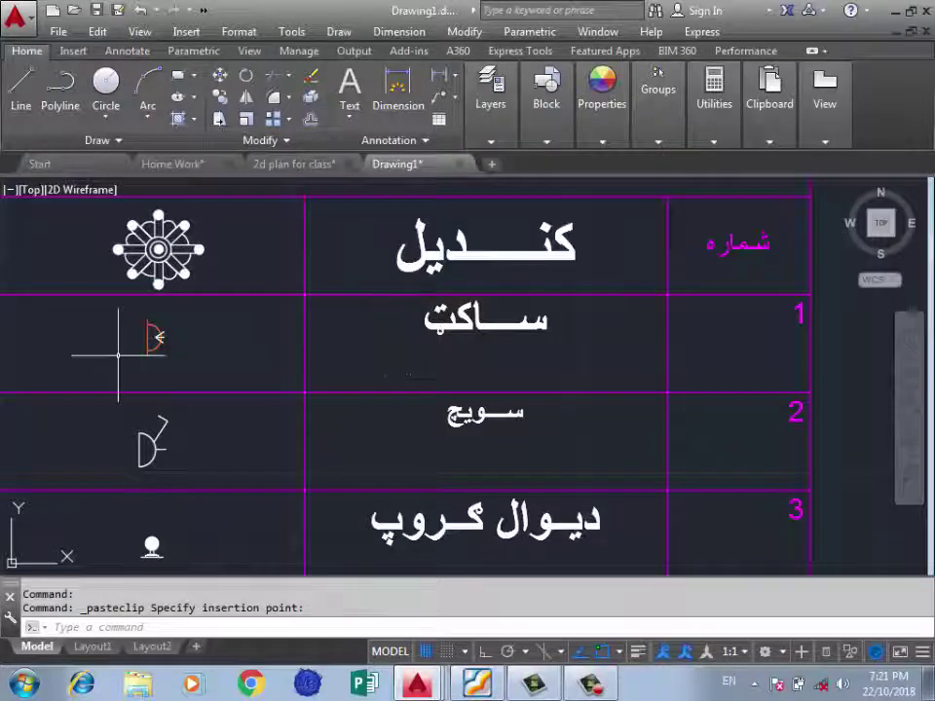
{"action": "scroll", "coordinate": [400, 328], "scroll_direction": "down", "scroll_amount": 2}
{"action": "scroll", "coordinate": [408, 388], "scroll_direction": "up", "scroll_amount": 2}
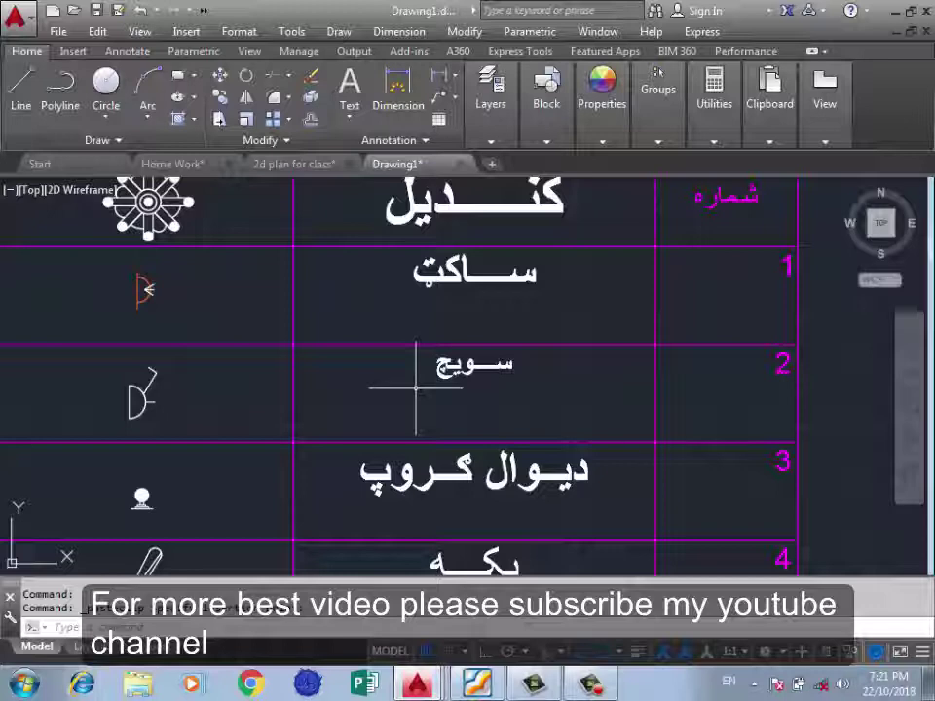
{"action": "scroll", "coordinate": [473, 375], "scroll_direction": "down", "scroll_amount": 2}
{"action": "scroll", "coordinate": [546, 313], "scroll_direction": "down", "scroll_amount": 2}
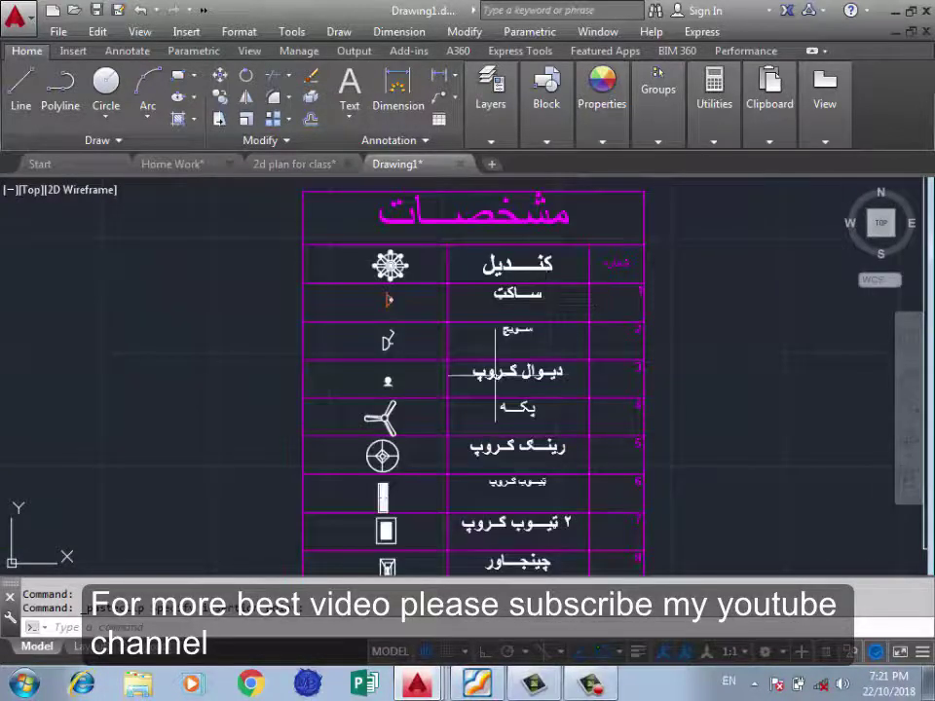
{"action": "scroll", "coordinate": [472, 403], "scroll_direction": "up", "scroll_amount": 4}
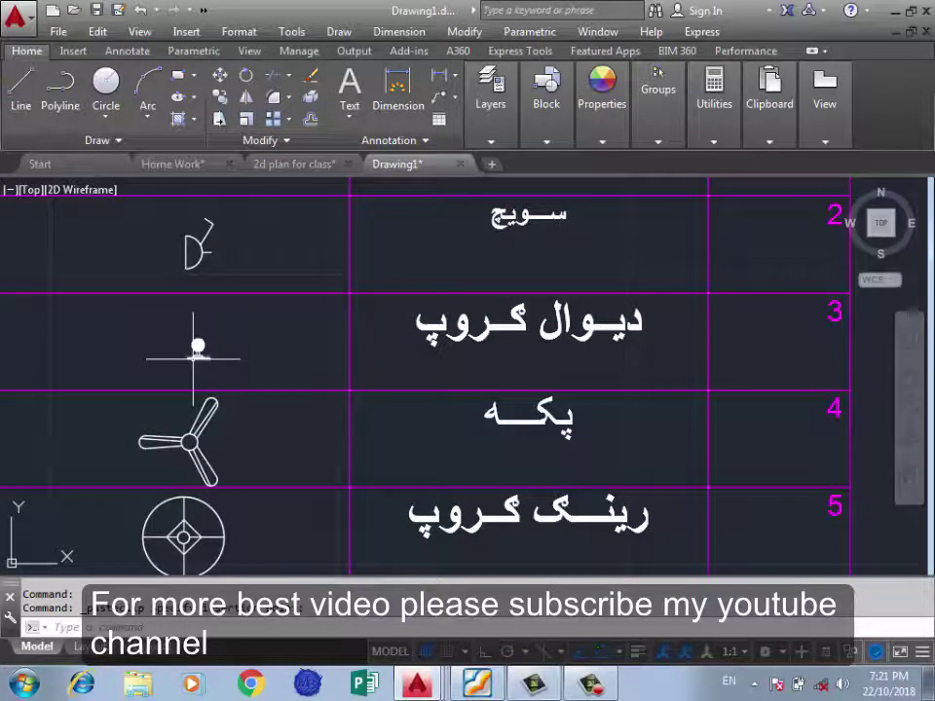
{"action": "scroll", "coordinate": [360, 331], "scroll_direction": "down", "scroll_amount": 4}
{"action": "scroll", "coordinate": [394, 375], "scroll_direction": "up", "scroll_amount": 2}
{"action": "scroll", "coordinate": [399, 374], "scroll_direction": "up", "scroll_amount": 2}
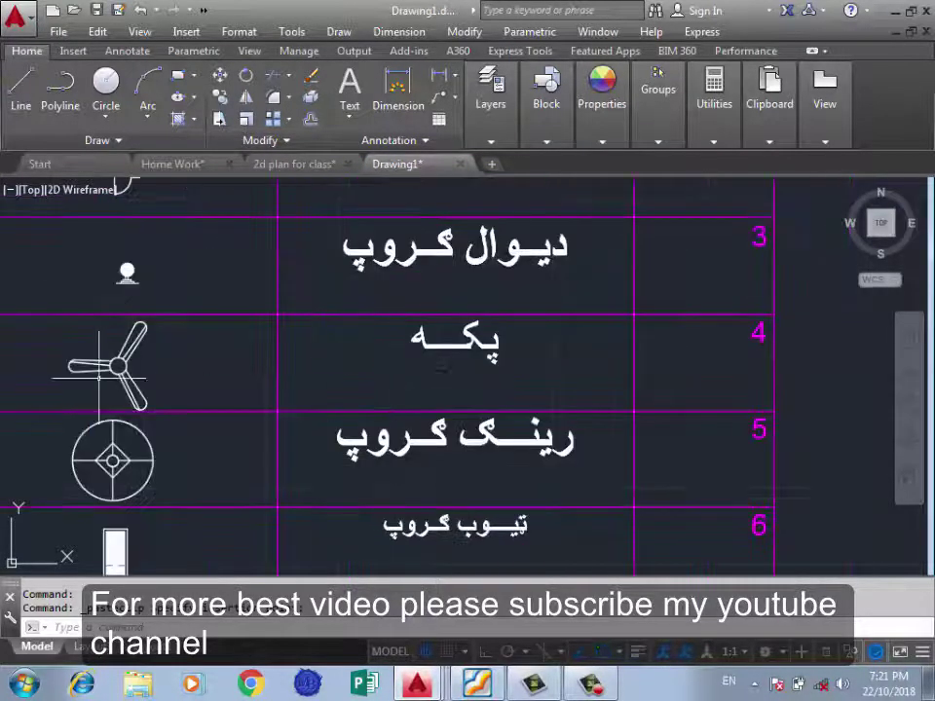
{"action": "scroll", "coordinate": [292, 395], "scroll_direction": "down", "scroll_amount": 3}
{"action": "scroll", "coordinate": [394, 404], "scroll_direction": "down", "scroll_amount": 2}
{"action": "scroll", "coordinate": [394, 404], "scroll_direction": "up", "scroll_amount": 2}
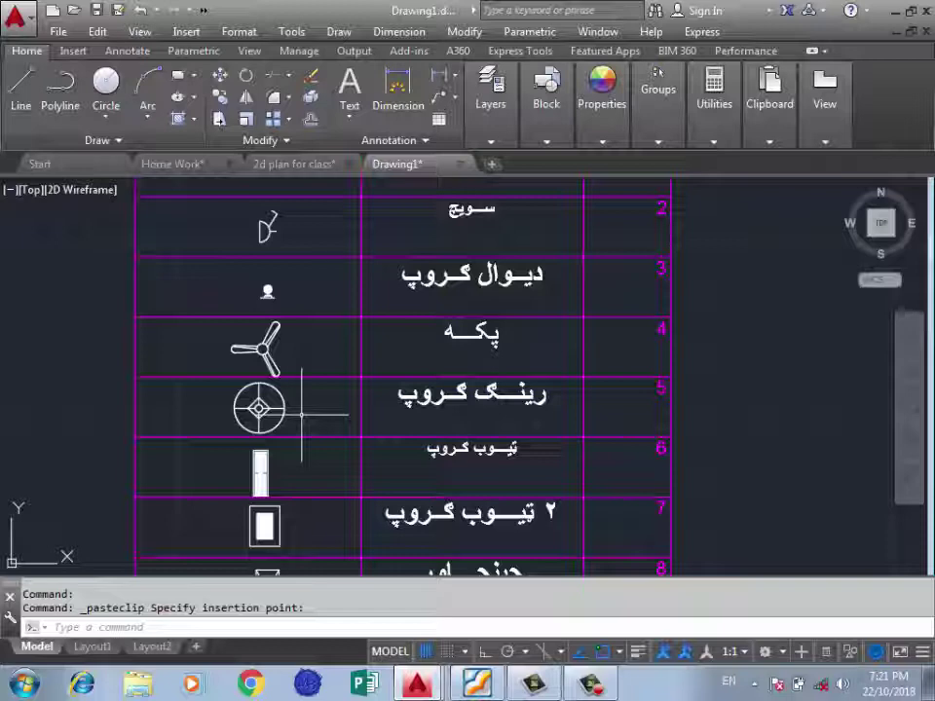
{"action": "scroll", "coordinate": [296, 414], "scroll_direction": "down", "scroll_amount": 3}
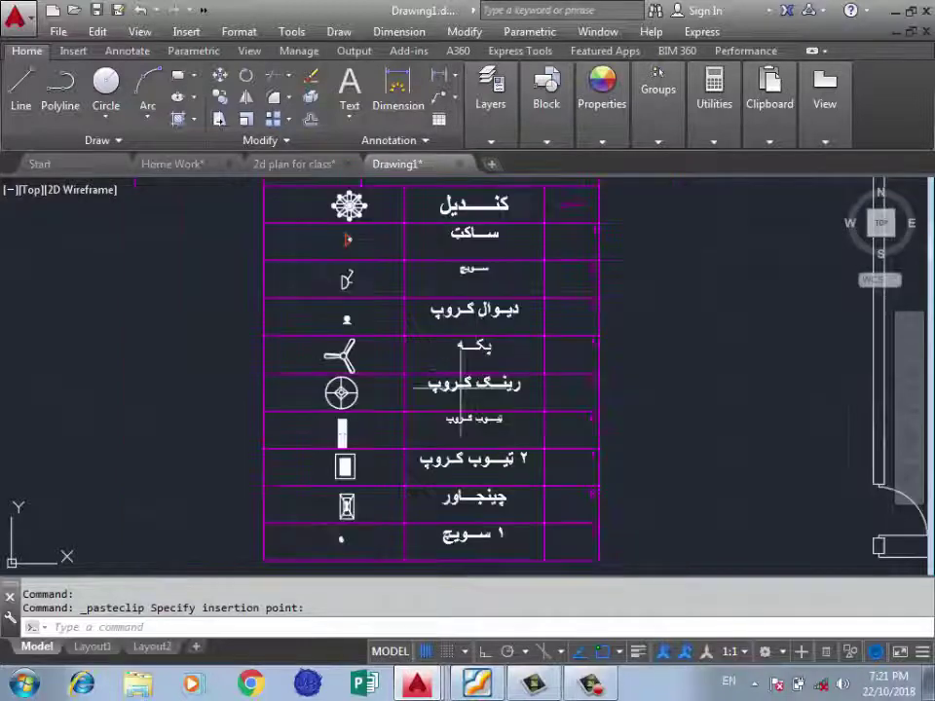
{"action": "scroll", "coordinate": [304, 426], "scroll_direction": "up", "scroll_amount": 3}
{"action": "scroll", "coordinate": [304, 427], "scroll_direction": "up", "scroll_amount": 2}
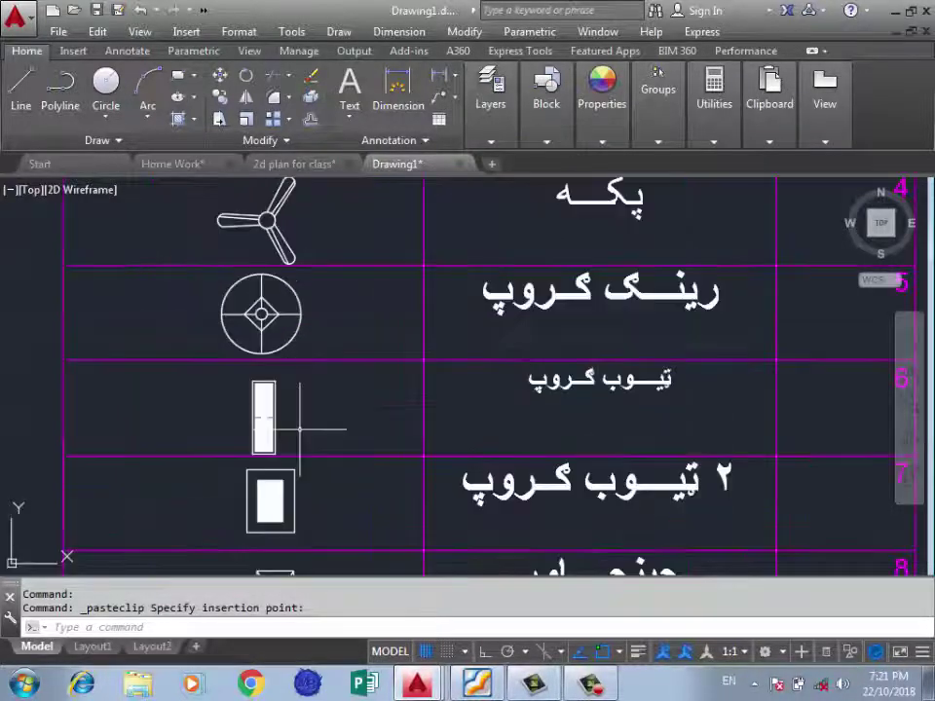
{"action": "scroll", "coordinate": [428, 390], "scroll_direction": "down", "scroll_amount": 2}
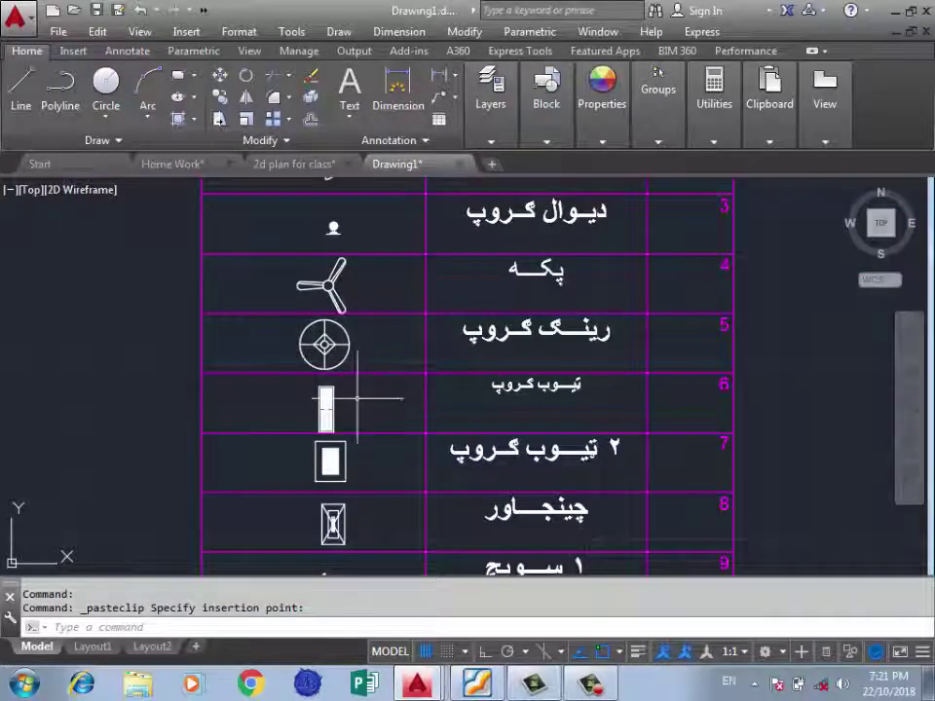
{"action": "scroll", "coordinate": [445, 379], "scroll_direction": "down", "scroll_amount": 2}
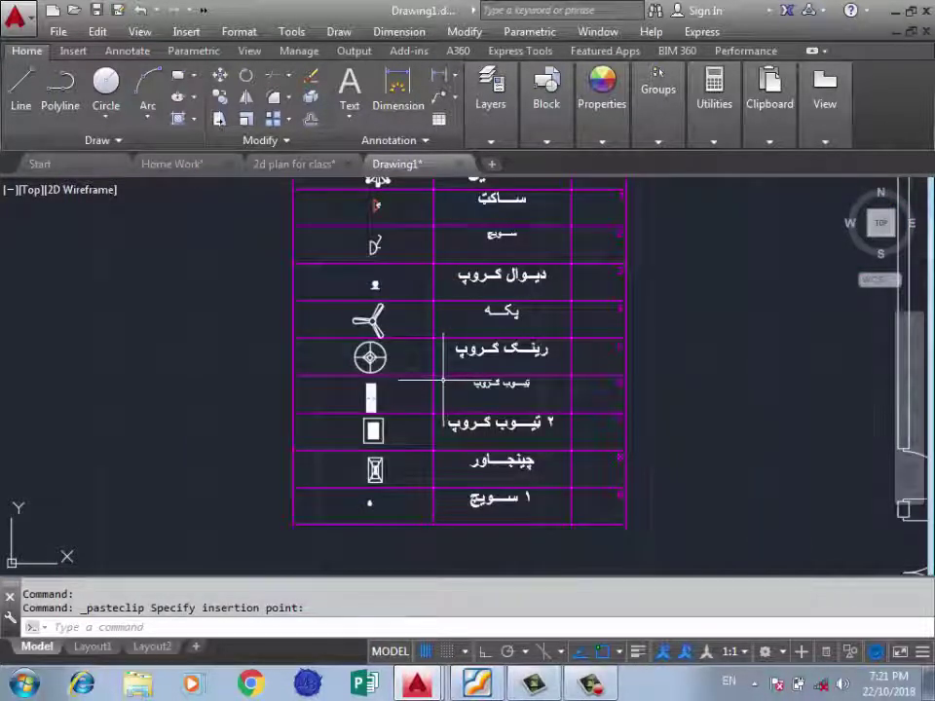
{"action": "scroll", "coordinate": [419, 421], "scroll_direction": "up", "scroll_amount": 2}
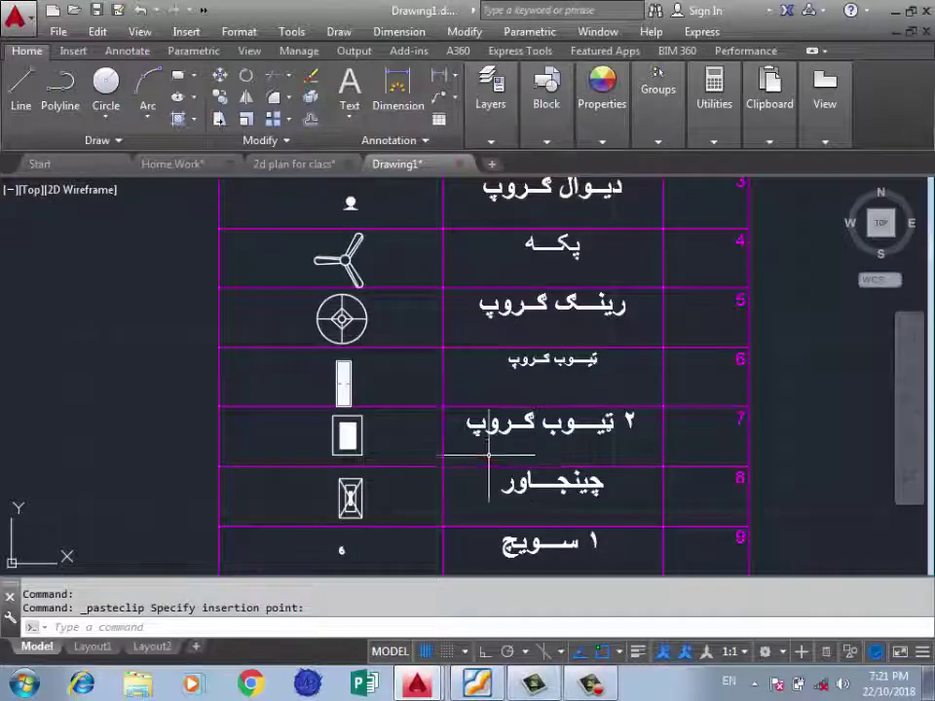
{"action": "scroll", "coordinate": [488, 454], "scroll_direction": "up", "scroll_amount": 2}
{"action": "scroll", "coordinate": [543, 427], "scroll_direction": "down", "scroll_amount": 2}
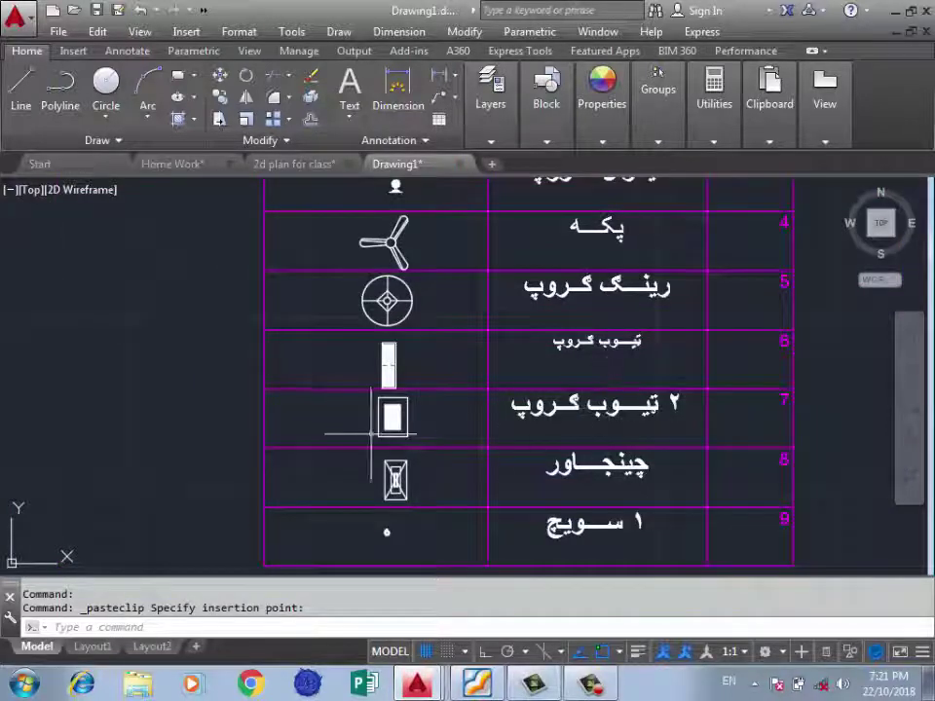
{"action": "scroll", "coordinate": [380, 433], "scroll_direction": "down", "scroll_amount": 2}
{"action": "scroll", "coordinate": [408, 422], "scroll_direction": "up", "scroll_amount": 4}
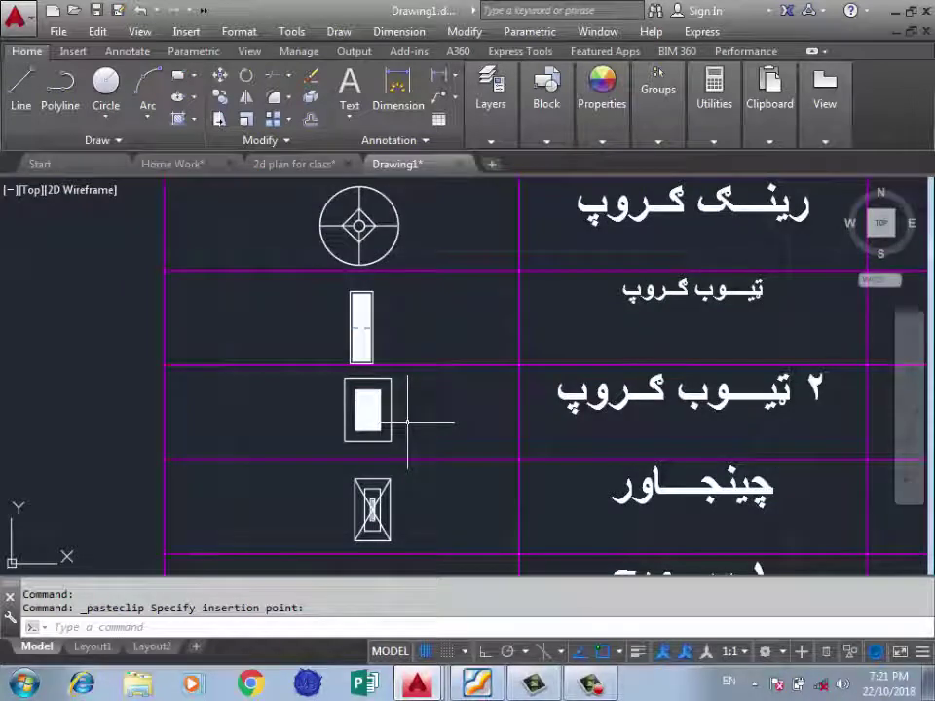
{"action": "scroll", "coordinate": [407, 422], "scroll_direction": "down", "scroll_amount": 4}
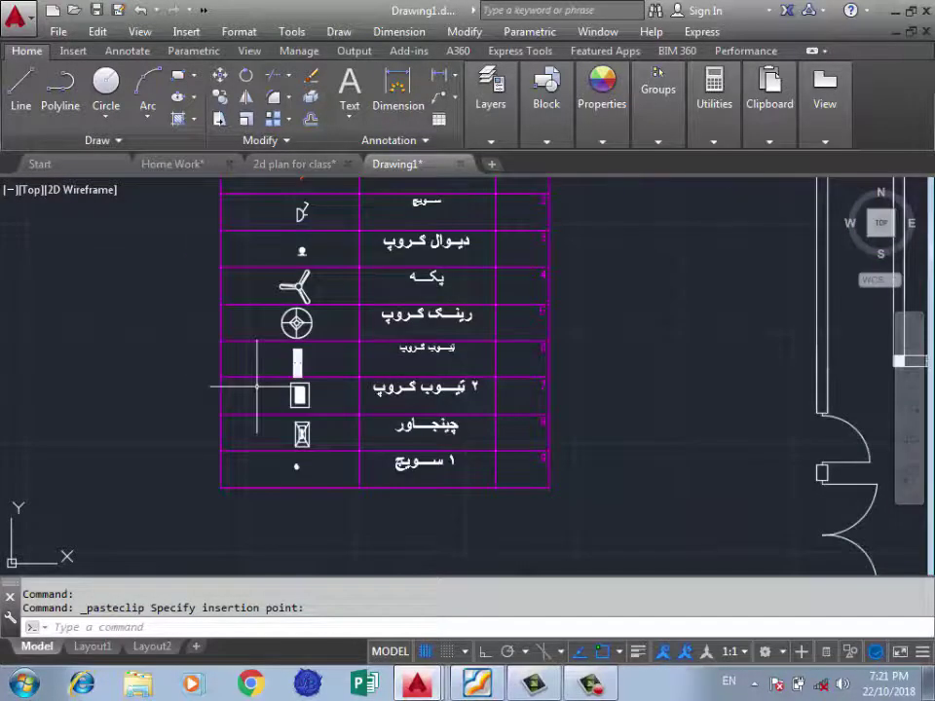
{"action": "scroll", "coordinate": [301, 454], "scroll_direction": "up", "scroll_amount": 4}
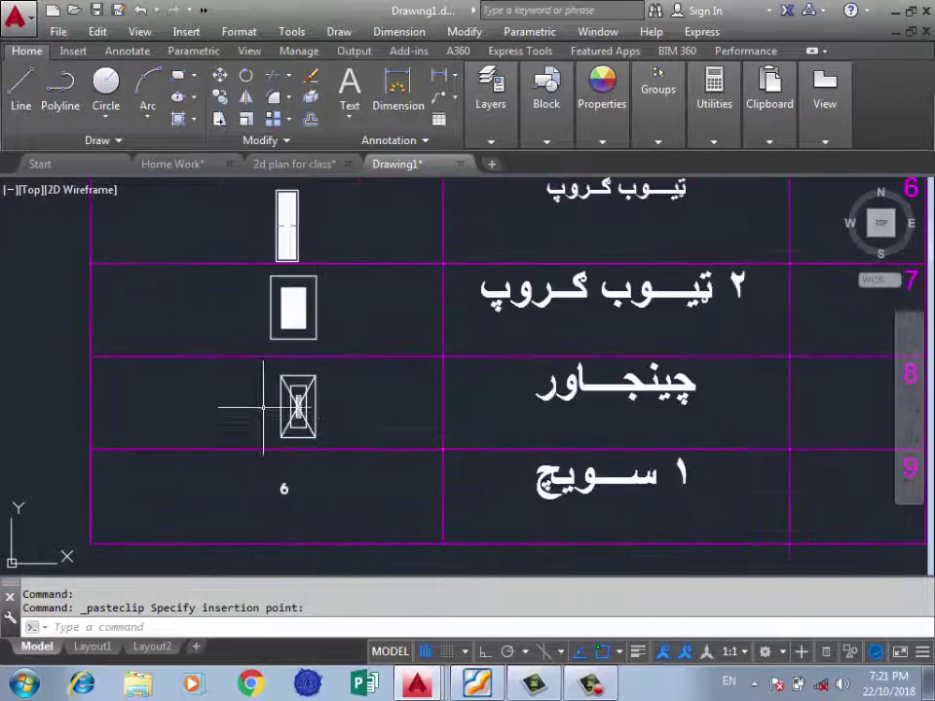
{"action": "scroll", "coordinate": [292, 409], "scroll_direction": "down", "scroll_amount": 2}
{"action": "scroll", "coordinate": [448, 428], "scroll_direction": "up", "scroll_amount": 2}
{"action": "scroll", "coordinate": [570, 399], "scroll_direction": "down", "scroll_amount": 2}
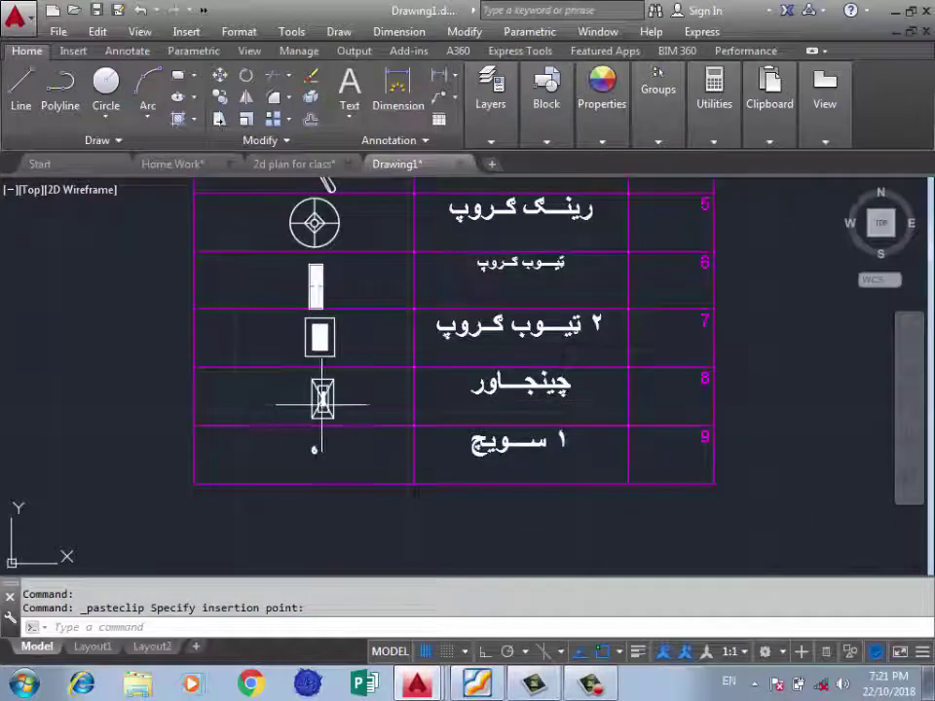
{"action": "scroll", "coordinate": [317, 396], "scroll_direction": "up", "scroll_amount": 2}
{"action": "scroll", "coordinate": [316, 396], "scroll_direction": "up", "scroll_amount": 1}
{"action": "scroll", "coordinate": [314, 395], "scroll_direction": "up", "scroll_amount": 4}
{"action": "scroll", "coordinate": [326, 387], "scroll_direction": "down", "scroll_amount": 4}
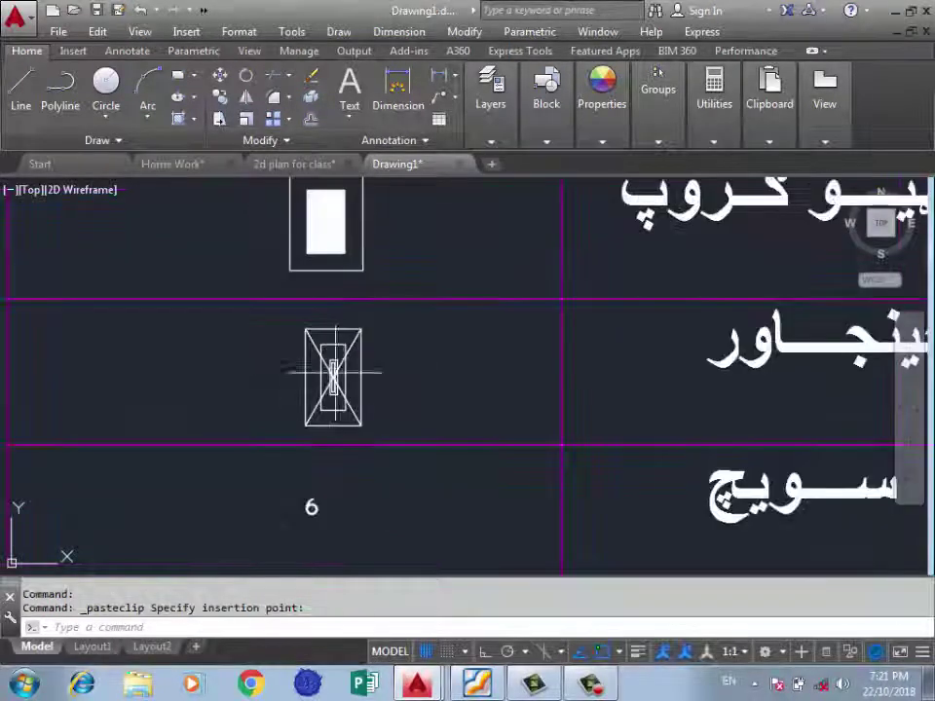
{"action": "scroll", "coordinate": [241, 357], "scroll_direction": "down", "scroll_amount": 2}
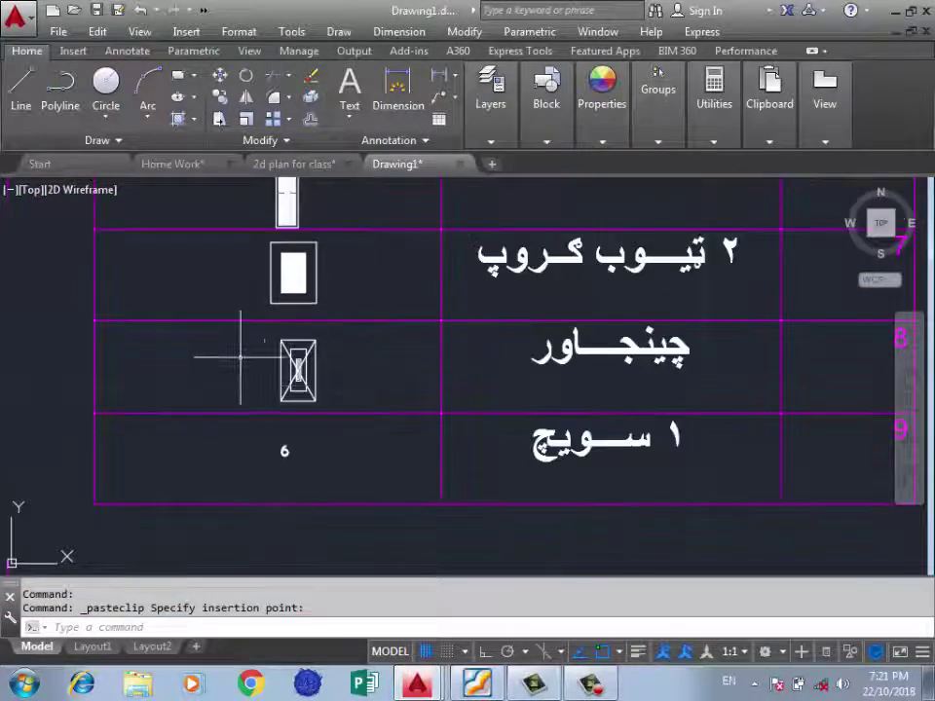
{"action": "scroll", "coordinate": [256, 322], "scroll_direction": "down", "scroll_amount": 2}
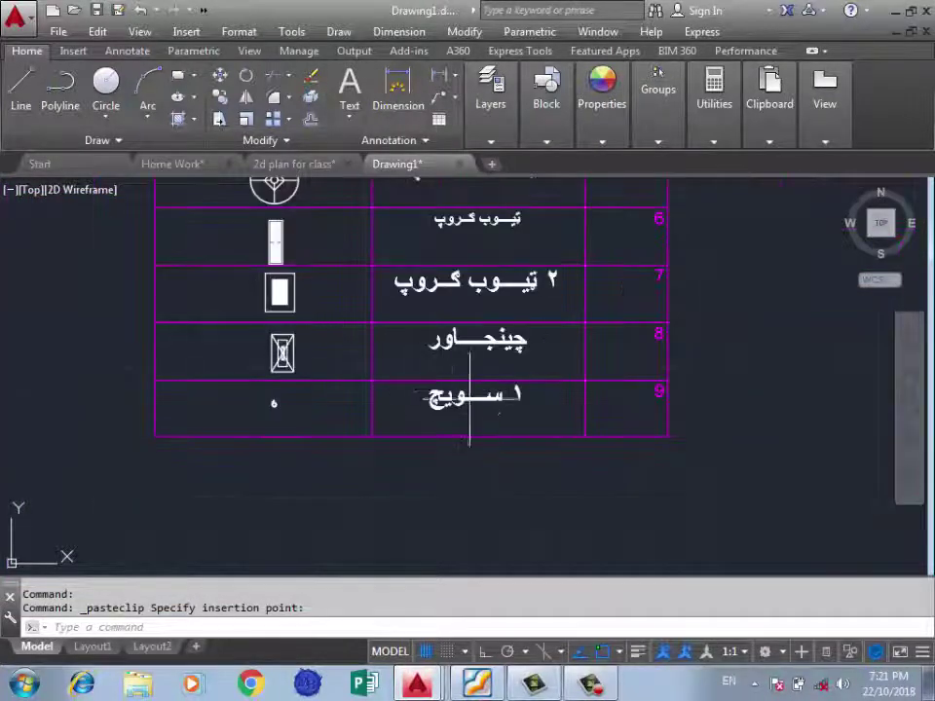
{"action": "scroll", "coordinate": [458, 399], "scroll_direction": "up", "scroll_amount": 1}
{"action": "scroll", "coordinate": [163, 407], "scroll_direction": "up", "scroll_amount": 3}
{"action": "scroll", "coordinate": [163, 408], "scroll_direction": "up", "scroll_amount": 3}
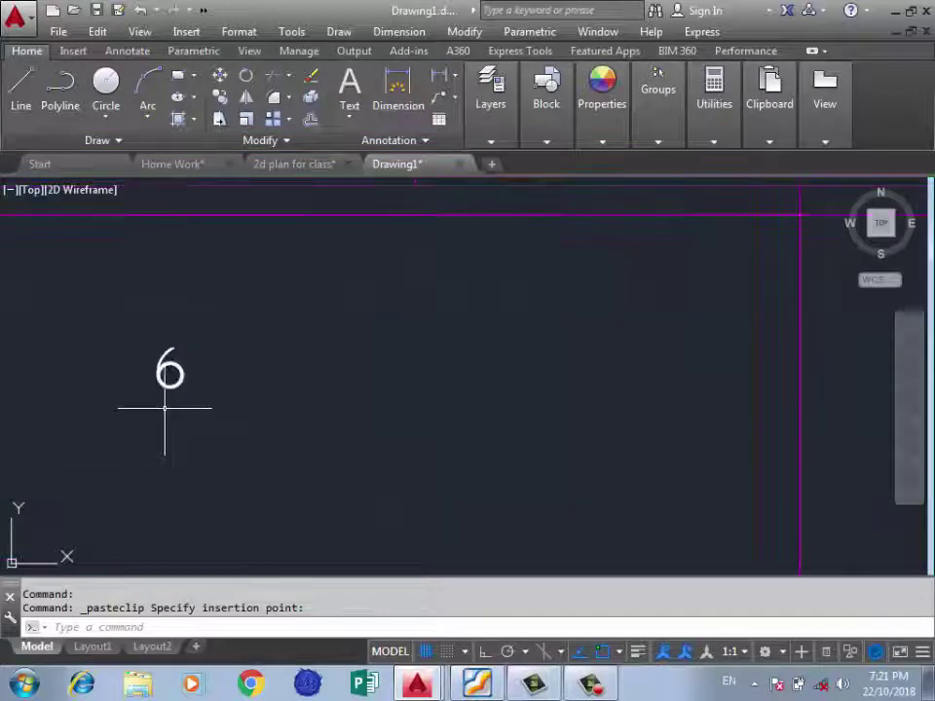
{"action": "scroll", "coordinate": [44, 226], "scroll_direction": "down", "scroll_amount": 1}
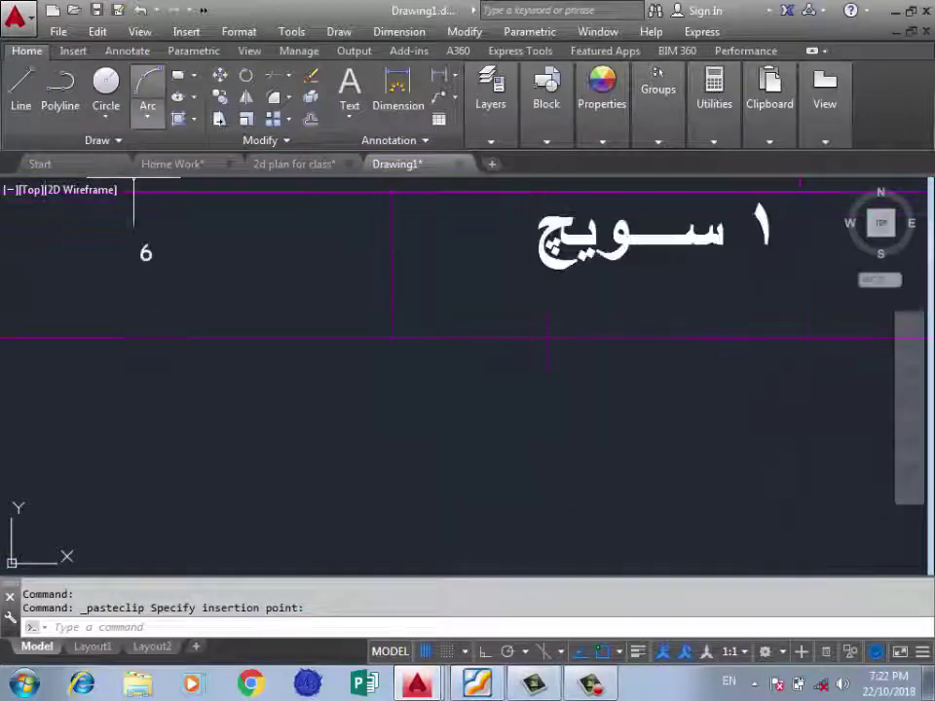
{"action": "scroll", "coordinate": [334, 365], "scroll_direction": "down", "scroll_amount": 1}
{"action": "scroll", "coordinate": [263, 384], "scroll_direction": "down", "scroll_amount": 1}
{"action": "scroll", "coordinate": [280, 382], "scroll_direction": "up", "scroll_amount": 2}
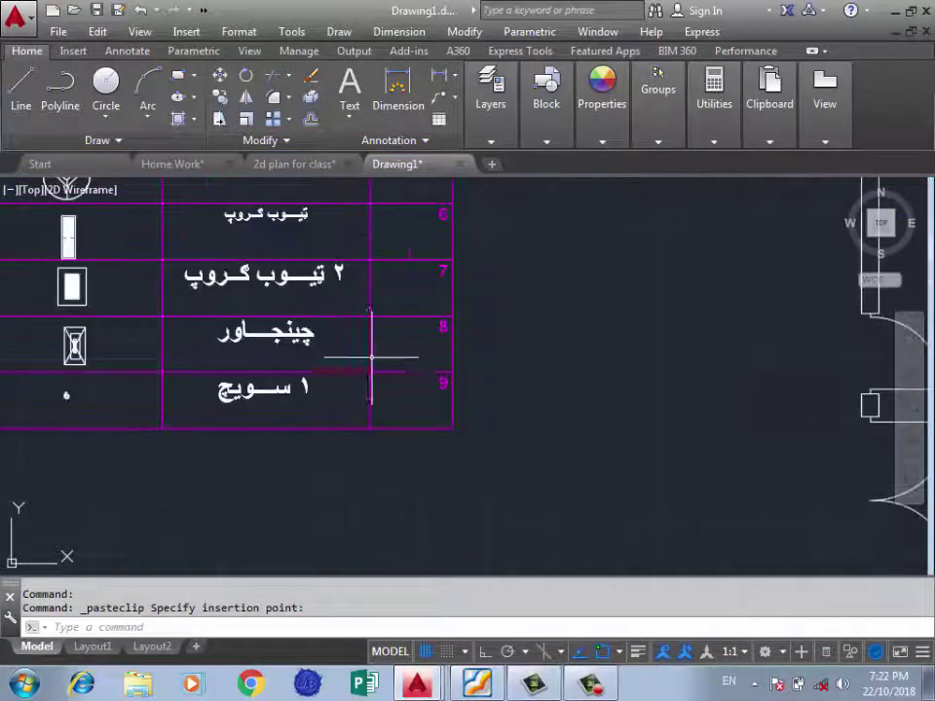
{"action": "scroll", "coordinate": [371, 354], "scroll_direction": "down", "scroll_amount": 4}
{"action": "scroll", "coordinate": [372, 344], "scroll_direction": "down", "scroll_amount": 4}
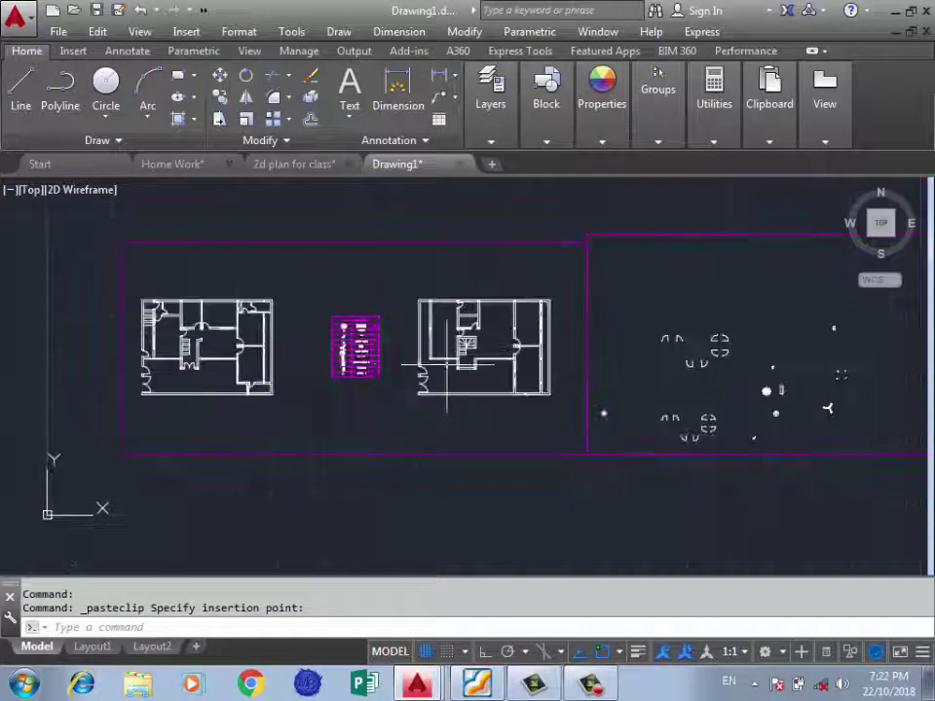
{"action": "scroll", "coordinate": [626, 376], "scroll_direction": "up", "scroll_amount": 2}
{"action": "scroll", "coordinate": [599, 360], "scroll_direction": "down", "scroll_amount": 2}
{"action": "scroll", "coordinate": [650, 376], "scroll_direction": "up", "scroll_amount": 4}
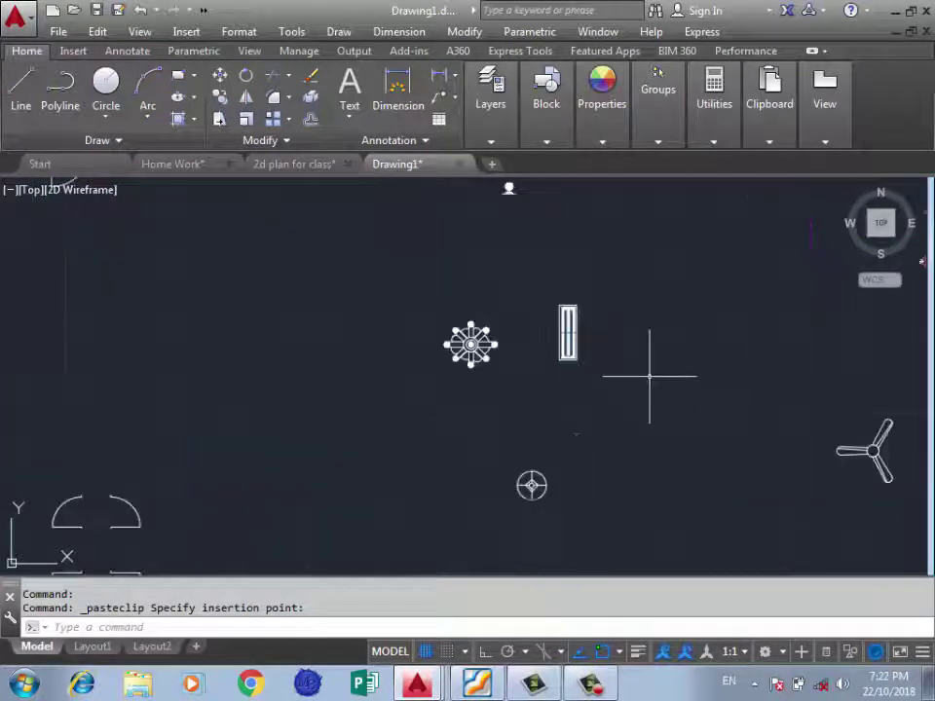
{"action": "scroll", "coordinate": [542, 292], "scroll_direction": "down", "scroll_amount": 1}
{"action": "scroll", "coordinate": [548, 297], "scroll_direction": "down", "scroll_amount": 1}
{"action": "scroll", "coordinate": [290, 447], "scroll_direction": "up", "scroll_amount": 2}
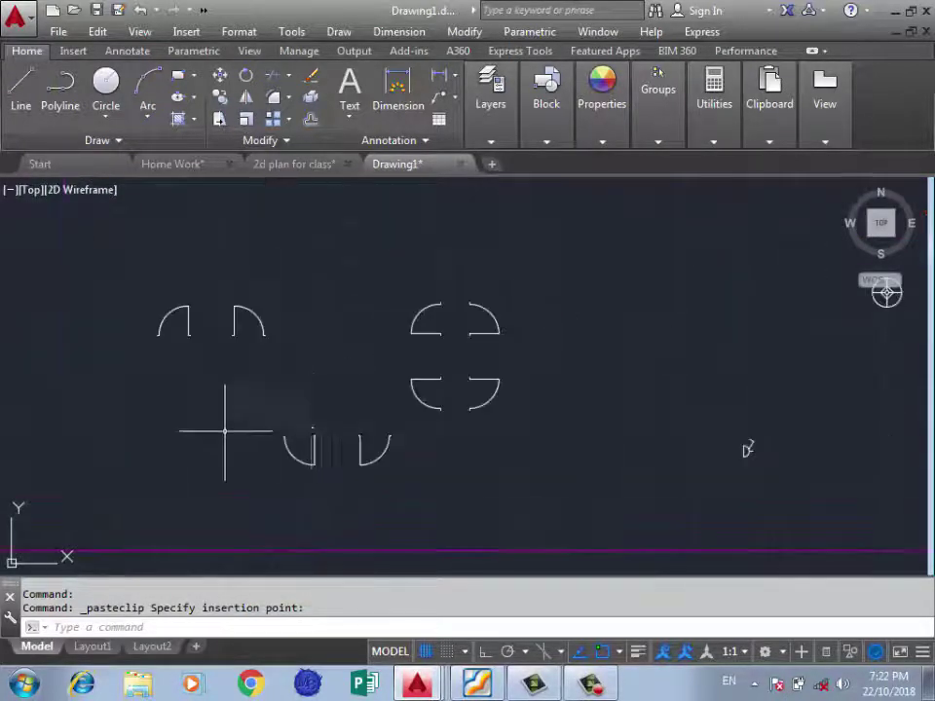
{"action": "scroll", "coordinate": [230, 438], "scroll_direction": "down", "scroll_amount": 2}
{"action": "scroll", "coordinate": [99, 392], "scroll_direction": "up", "scroll_amount": 2}
{"action": "scroll", "coordinate": [411, 376], "scroll_direction": "down", "scroll_amount": 2}
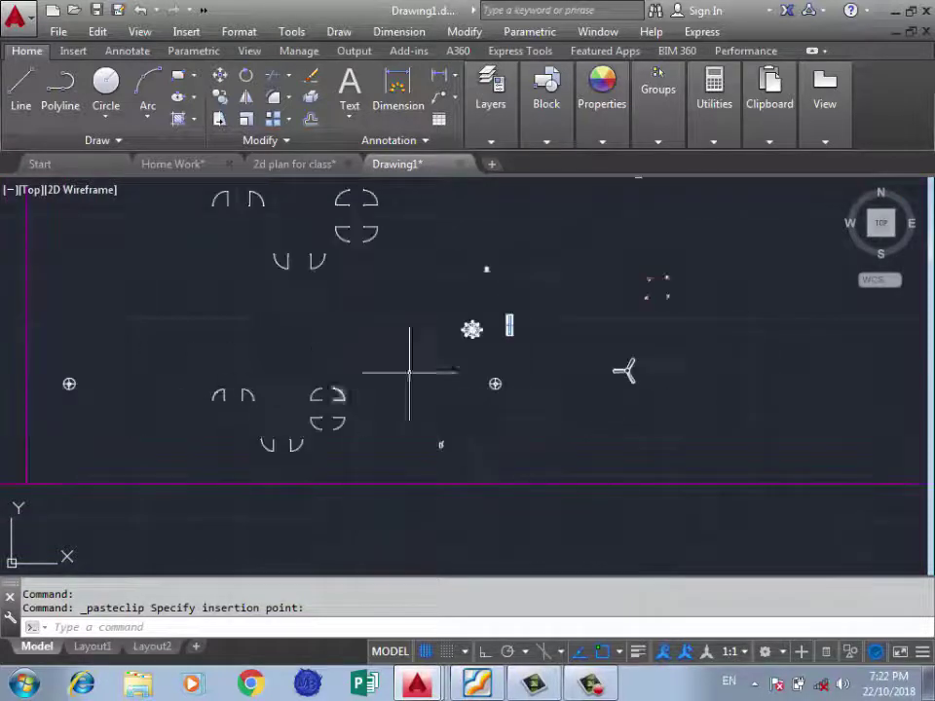
{"action": "scroll", "coordinate": [672, 281], "scroll_direction": "up", "scroll_amount": 3}
{"action": "scroll", "coordinate": [507, 317], "scroll_direction": "down", "scroll_amount": 1}
{"action": "scroll", "coordinate": [528, 356], "scroll_direction": "down", "scroll_amount": 2}
{"action": "scroll", "coordinate": [529, 356], "scroll_direction": "down", "scroll_amount": 2}
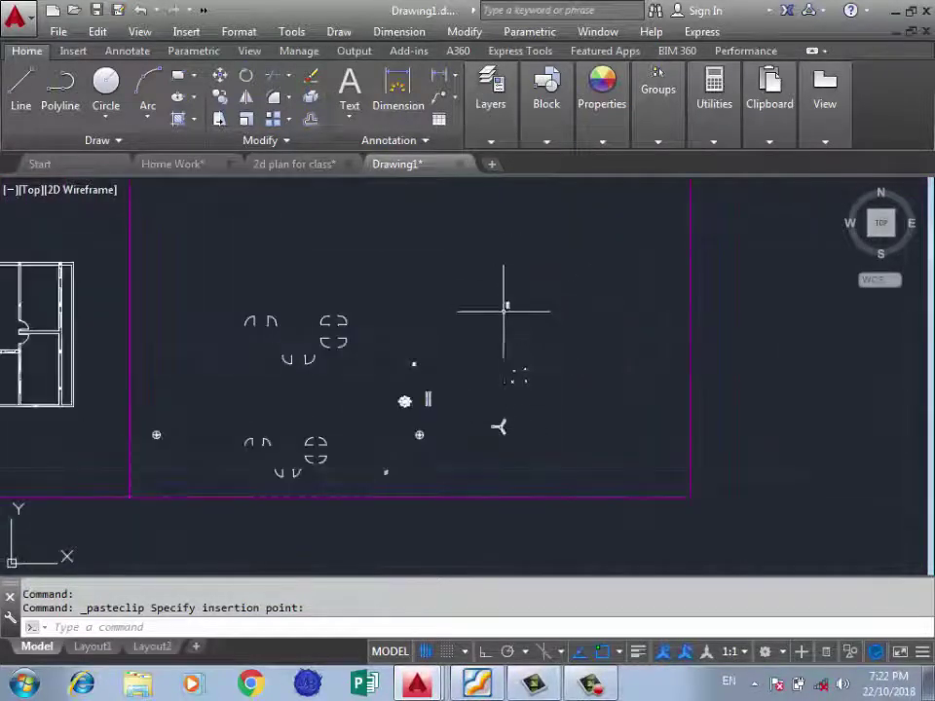
{"action": "scroll", "coordinate": [507, 307], "scroll_direction": "up", "scroll_amount": 3}
{"action": "scroll", "coordinate": [500, 313], "scroll_direction": "down", "scroll_amount": 3}
{"action": "scroll", "coordinate": [555, 356], "scroll_direction": "down", "scroll_amount": 3}
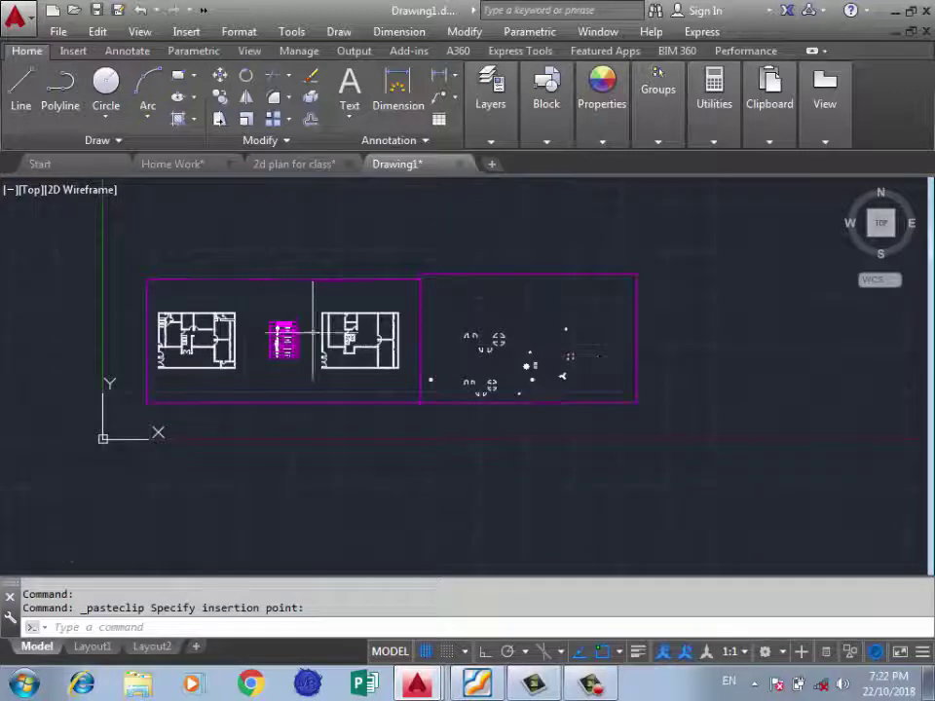
{"action": "scroll", "coordinate": [312, 334], "scroll_direction": "up", "scroll_amount": 4}
{"action": "scroll", "coordinate": [448, 409], "scroll_direction": "up", "scroll_amount": 4}
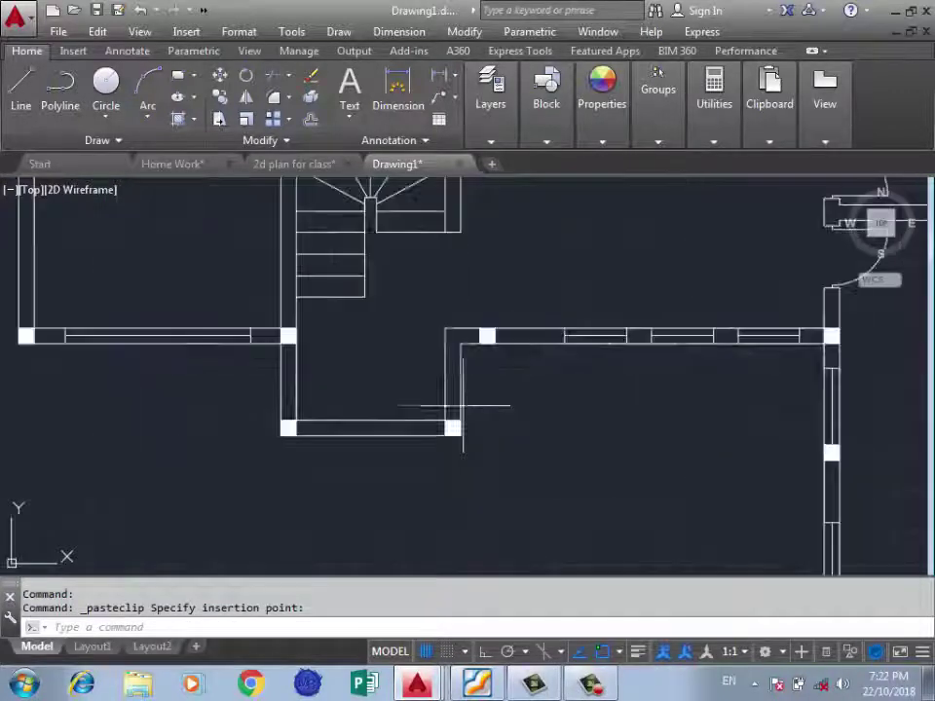
{"action": "scroll", "coordinate": [199, 376], "scroll_direction": "down", "scroll_amount": 2}
{"action": "scroll", "coordinate": [234, 341], "scroll_direction": "down", "scroll_amount": 2}
{"action": "scroll", "coordinate": [308, 418], "scroll_direction": "down", "scroll_amount": 2}
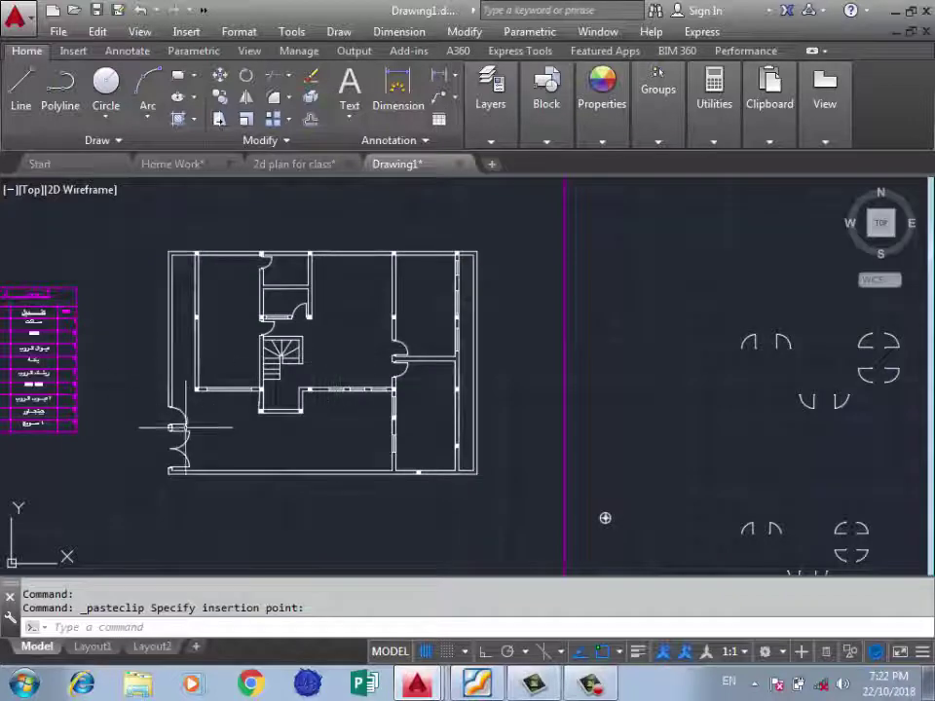
{"action": "scroll", "coordinate": [258, 399], "scroll_direction": "up", "scroll_amount": 3}
{"action": "scroll", "coordinate": [334, 386], "scroll_direction": "up", "scroll_amount": 2}
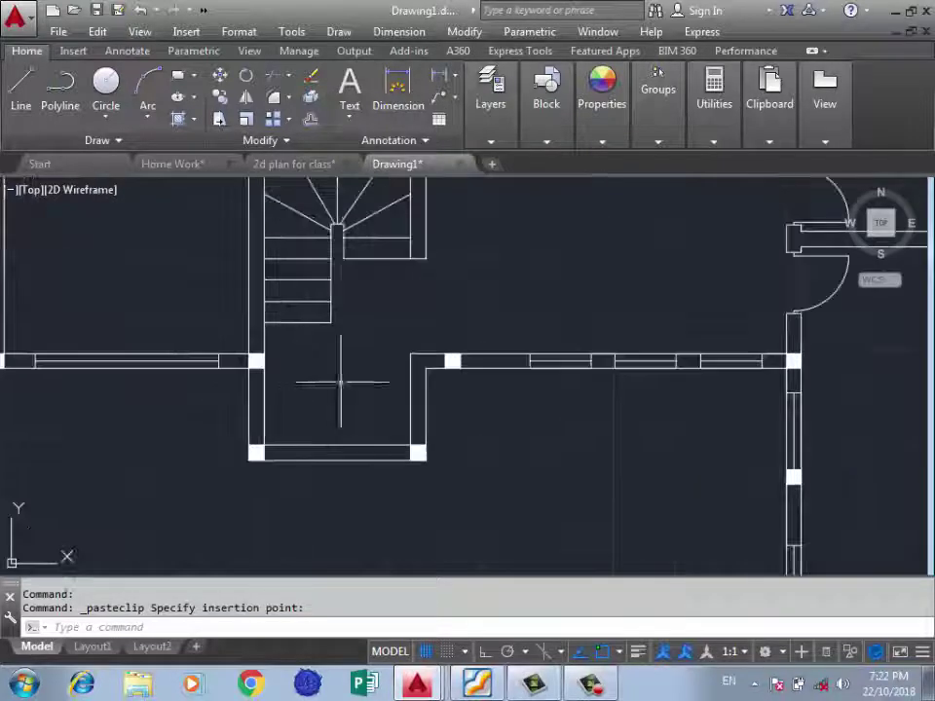
{"action": "scroll", "coordinate": [331, 380], "scroll_direction": "down", "scroll_amount": 2}
{"action": "scroll", "coordinate": [318, 377], "scroll_direction": "up", "scroll_amount": 2}
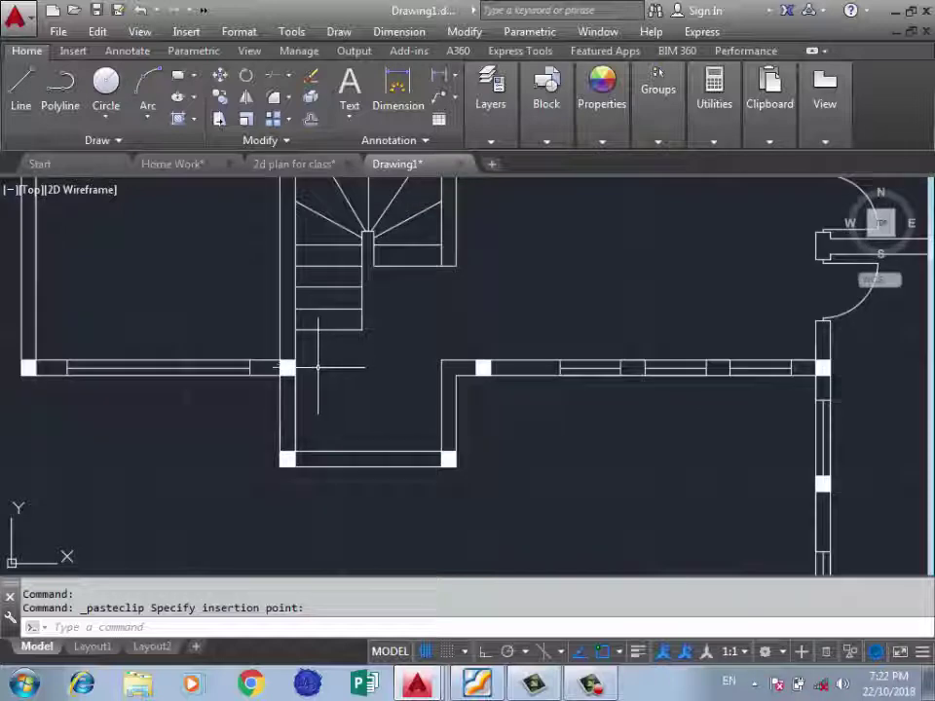
{"action": "scroll", "coordinate": [312, 399], "scroll_direction": "down", "scroll_amount": 4}
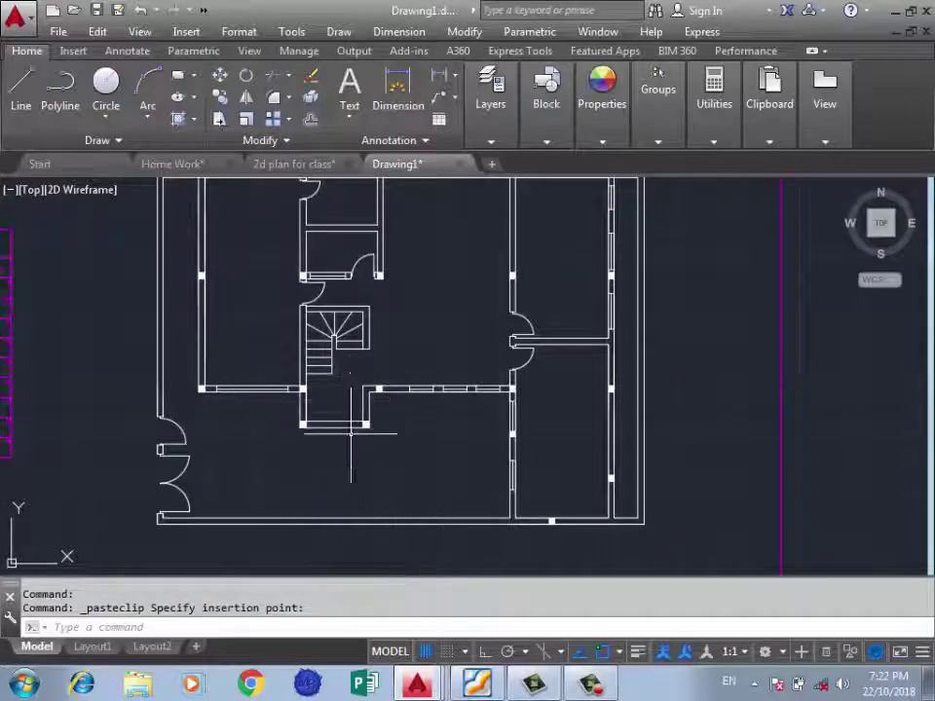
{"action": "scroll", "coordinate": [351, 433], "scroll_direction": "down", "scroll_amount": 4}
{"action": "scroll", "coordinate": [350, 443], "scroll_direction": "up", "scroll_amount": 5}
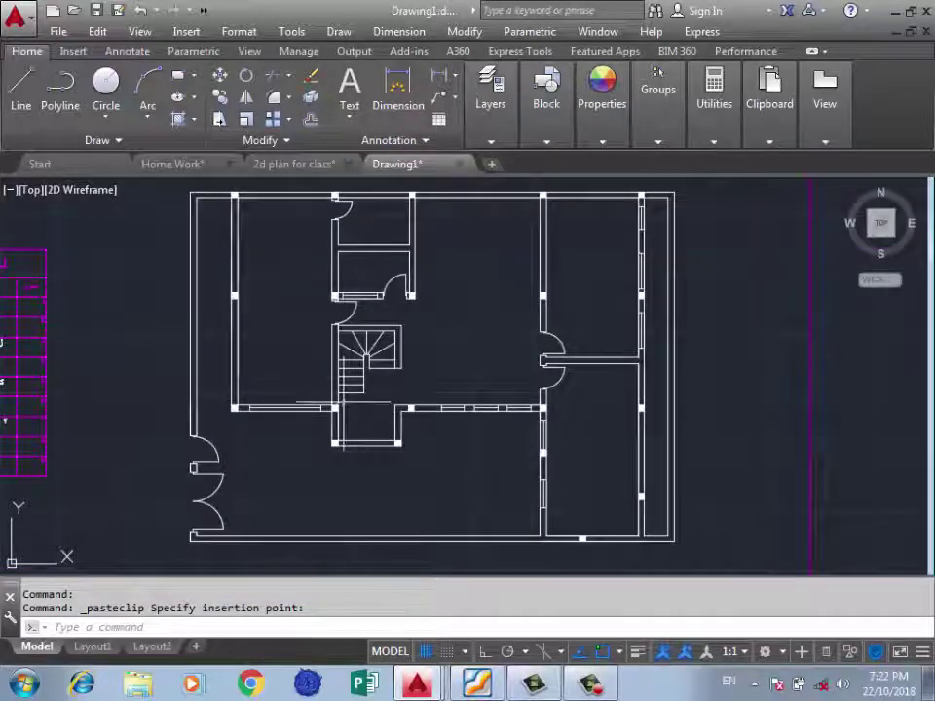
{"action": "scroll", "coordinate": [356, 419], "scroll_direction": "up", "scroll_amount": 2}
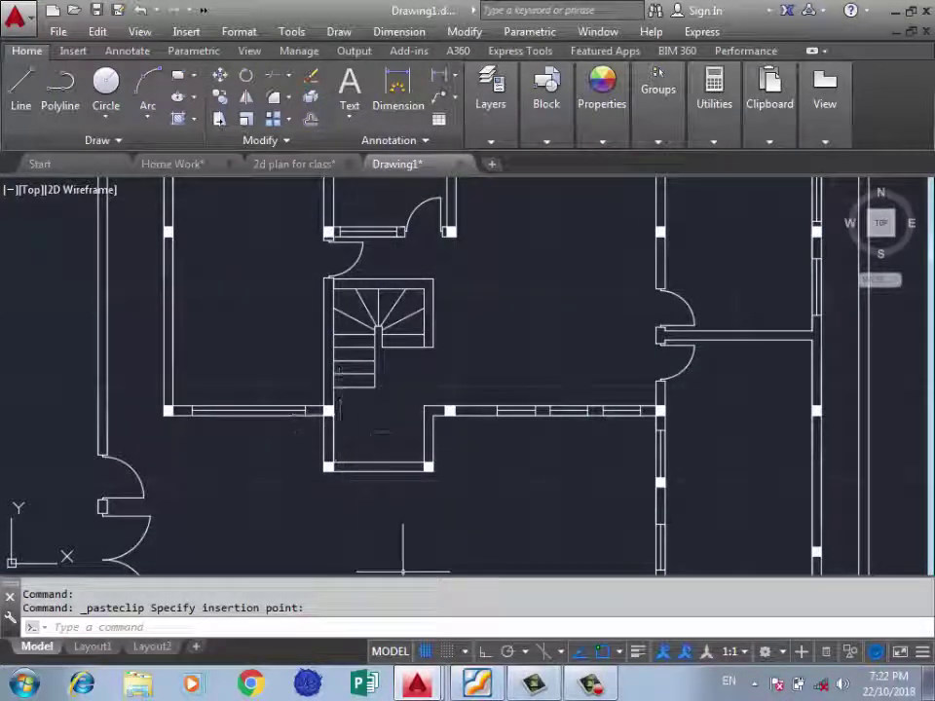
{"action": "left_click", "coordinate": [476, 684]}
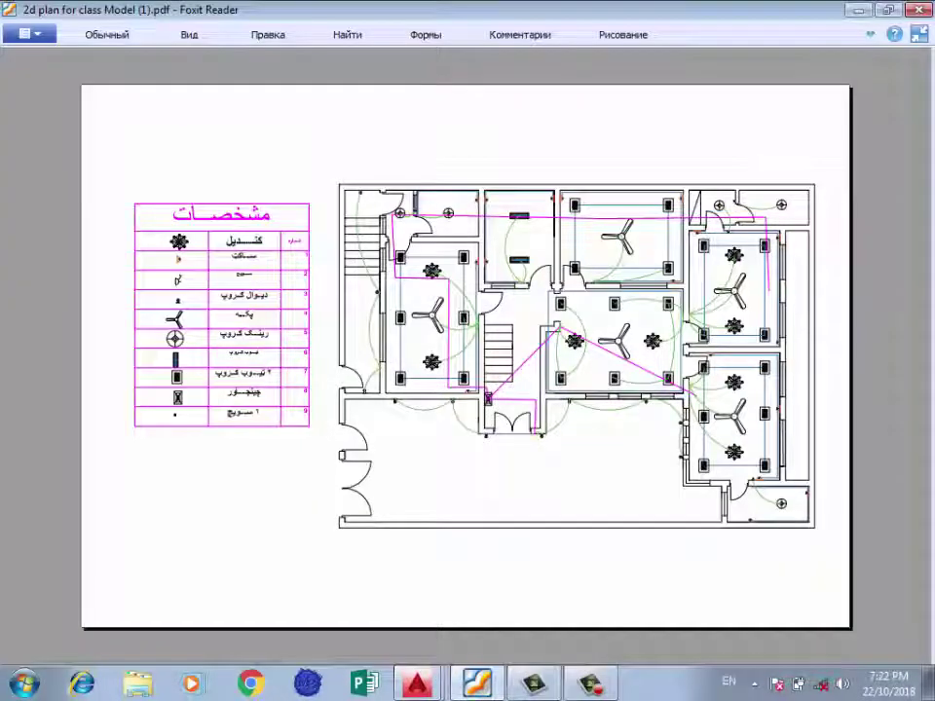
{"action": "scroll", "coordinate": [467, 351], "scroll_direction": "up", "scroll_amount": 1, "text": "ctrl"}
{"action": "scroll", "coordinate": [467, 350], "scroll_direction": "up", "scroll_amount": 1, "text": "ctrl"}
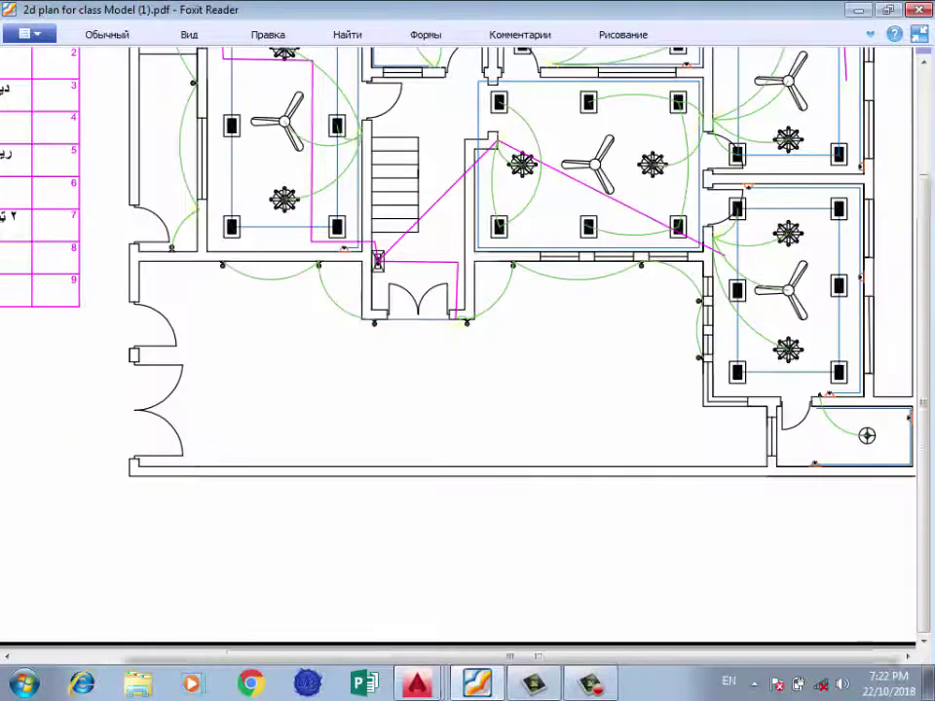
{"action": "scroll", "coordinate": [467, 351], "scroll_direction": "down", "scroll_amount": 2, "text": "ctrl"}
{"action": "scroll", "coordinate": [467, 350], "scroll_direction": "down", "scroll_amount": 1, "text": "ctrl"}
{"action": "scroll", "coordinate": [468, 350], "scroll_direction": "up", "scroll_amount": 1, "text": "ctrl"}
{"action": "scroll", "coordinate": [467, 351], "scroll_direction": "up", "scroll_amount": 1, "text": "ctrl"}
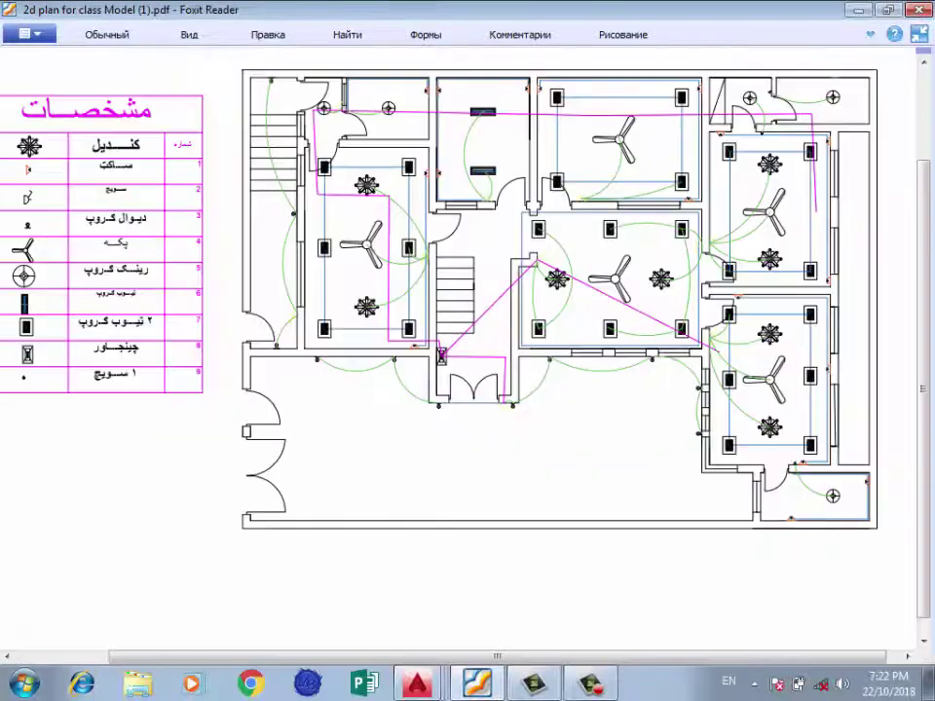
{"action": "scroll", "coordinate": [468, 350], "scroll_direction": "up", "scroll_amount": 1}
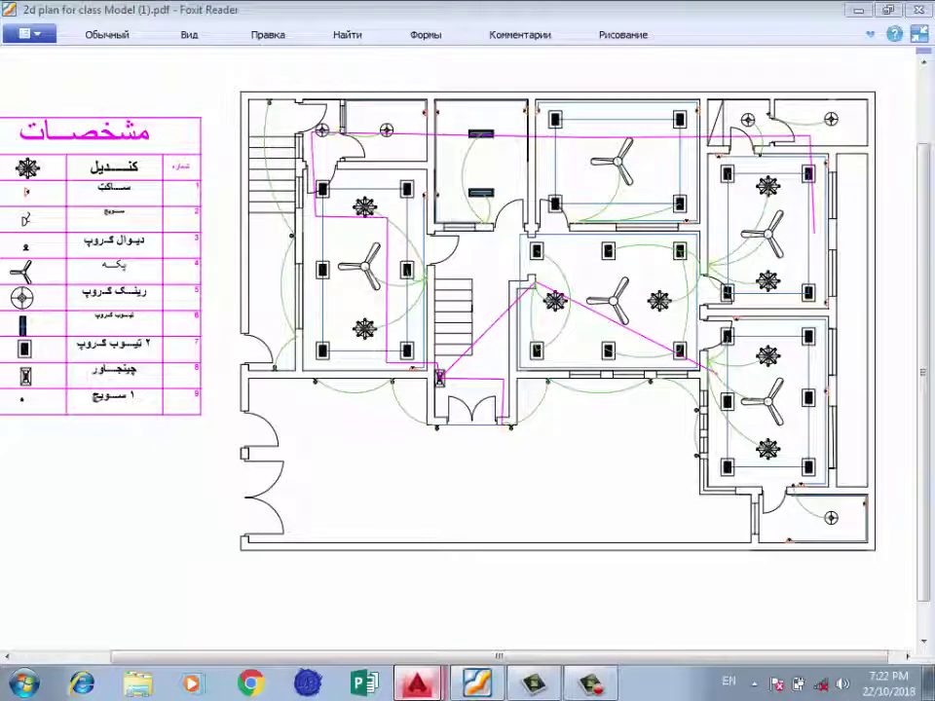
Close the '2d plan for class' and 'Home Work' drawings without saving, keeping Drawing1 open.
{"action": "key", "text": "alt+Tab"}
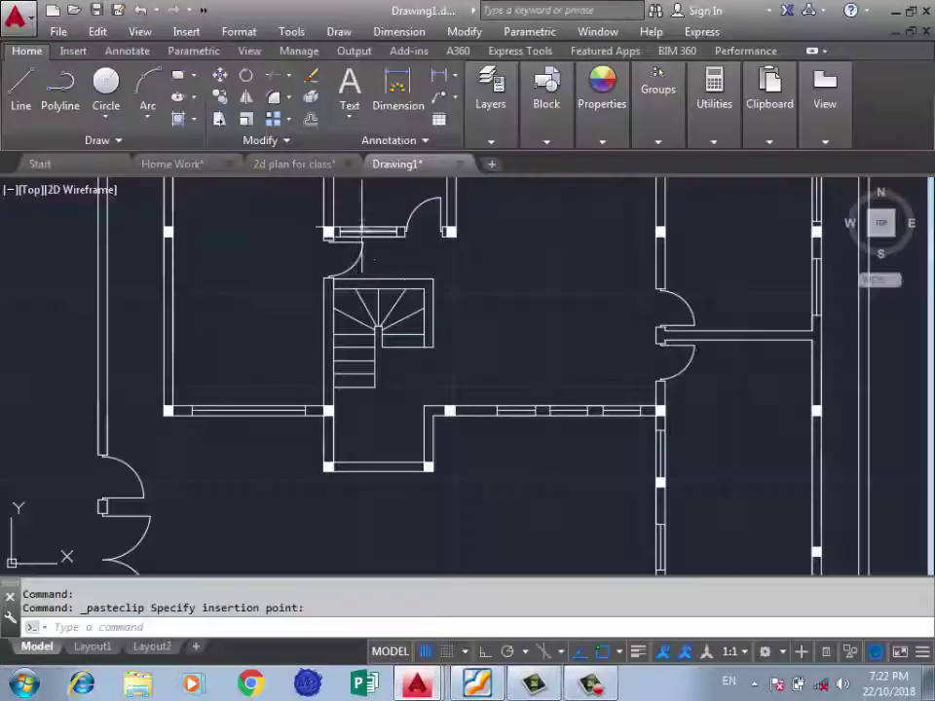
{"action": "left_click", "coordinate": [292, 163]}
{"action": "key", "text": "Escape"}
{"action": "key", "text": "ctrl+F4"}
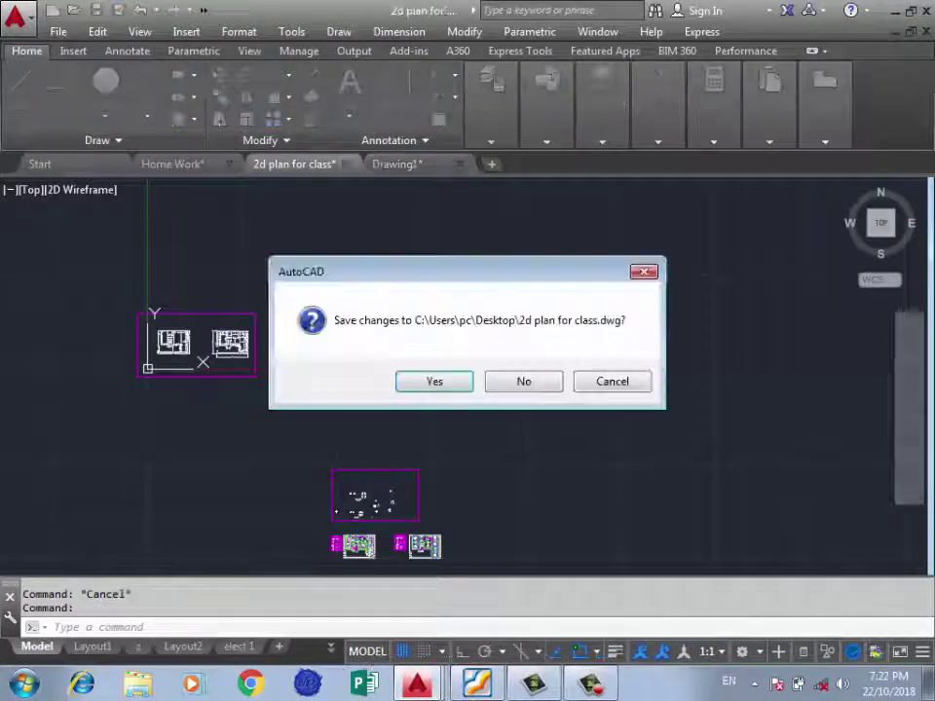
{"action": "key", "text": "Escape"}
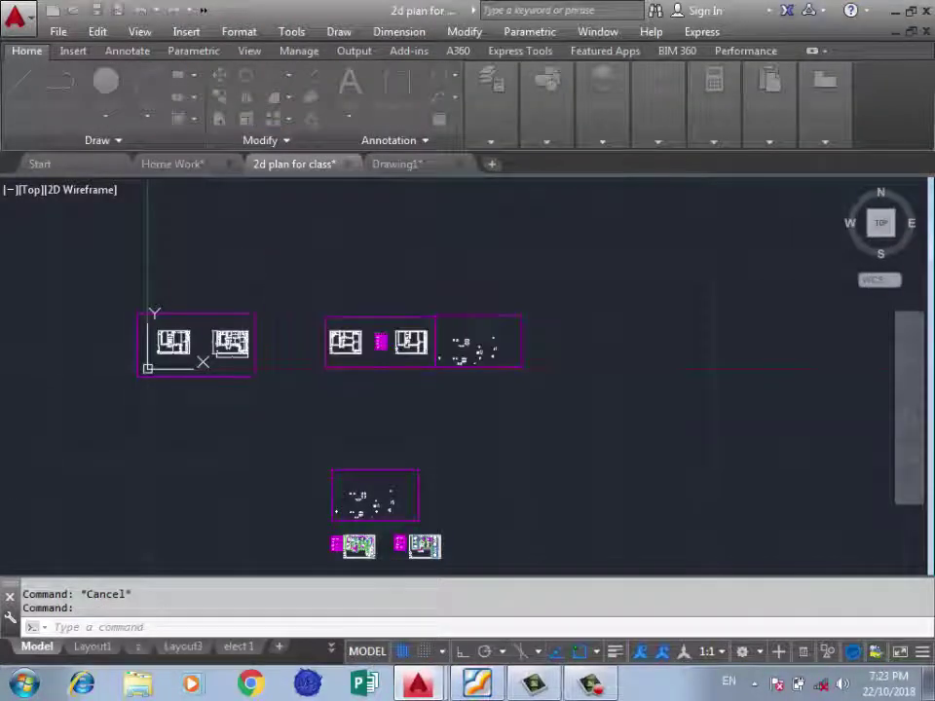
{"action": "key", "text": "ctrl+Tab"}
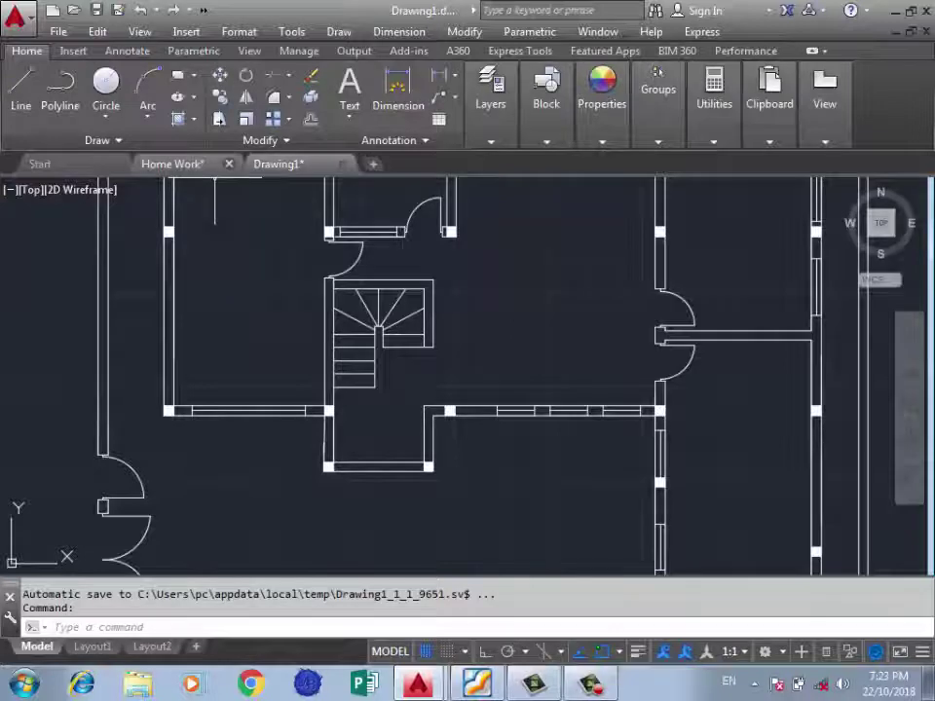
{"action": "key", "text": "ctrl+Tab"}
{"action": "key", "text": "ctrl+F4"}
{"action": "key", "text": "Return"}
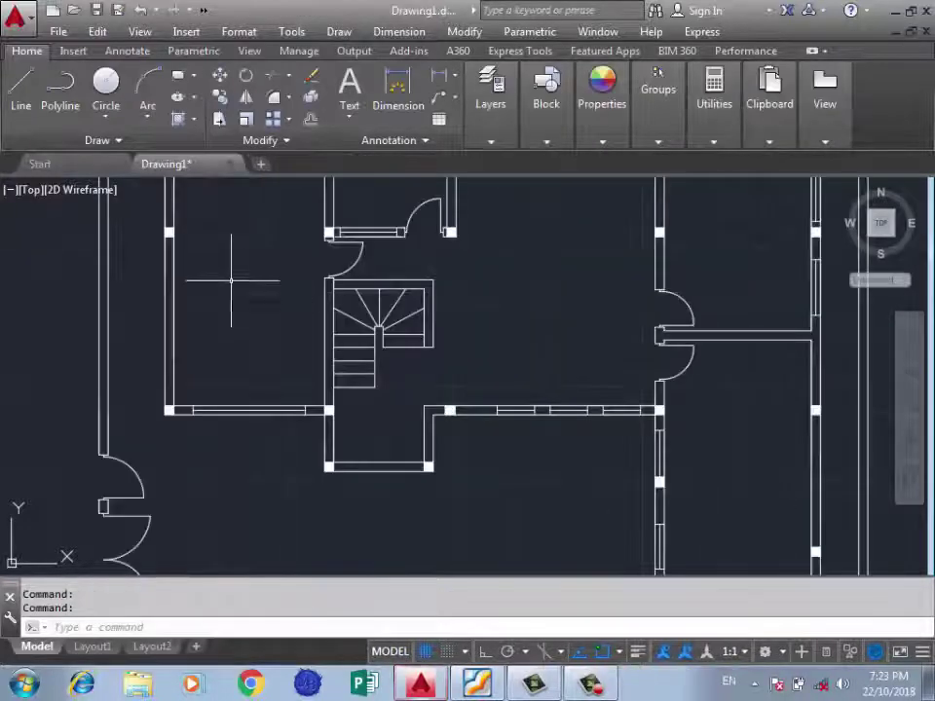
Select the boxed-X fixture symbol in the legend and copy it from a base point on the symbol.
{"action": "scroll", "coordinate": [381, 458], "scroll_direction": "down", "scroll_amount": 3}
{"action": "scroll", "coordinate": [551, 429], "scroll_direction": "down", "scroll_amount": 2}
{"action": "scroll", "coordinate": [551, 429], "scroll_direction": "up", "scroll_amount": 5}
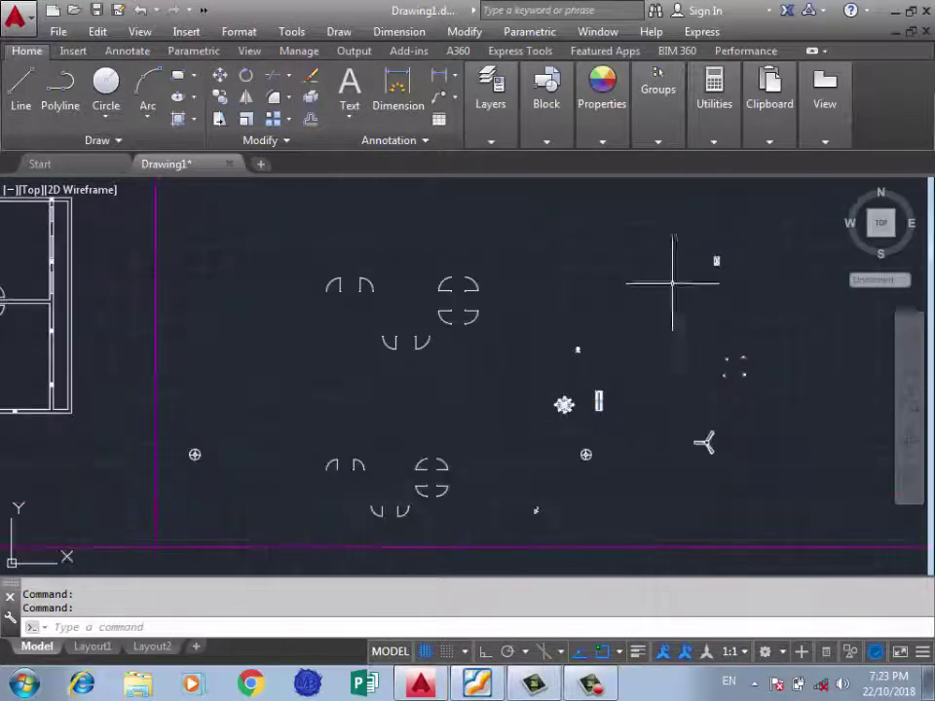
{"action": "scroll", "coordinate": [730, 268], "scroll_direction": "up", "scroll_amount": 3}
{"action": "scroll", "coordinate": [701, 219], "scroll_direction": "up", "scroll_amount": 5}
{"action": "left_click", "coordinate": [705, 216]}
{"action": "left_click", "coordinate": [553, 360]}
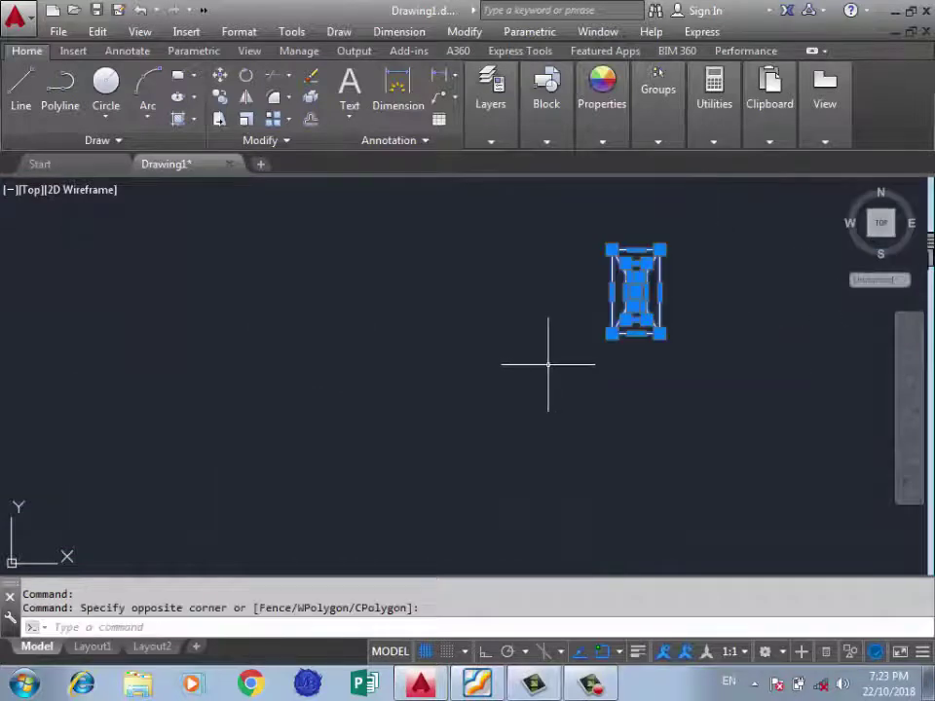
{"action": "type", "text": "co"}
{"action": "key", "text": "Return"}
{"action": "scroll", "coordinate": [632, 292], "scroll_direction": "up", "scroll_amount": 2}
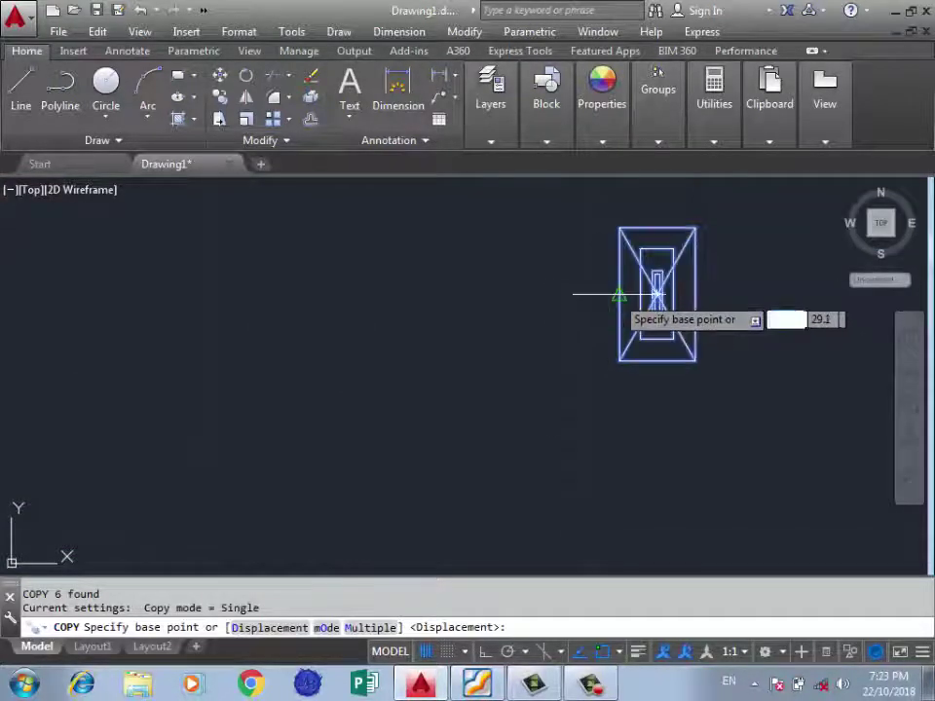
{"action": "left_click", "coordinate": [652, 292]}
Place the boxed-X symbol copy on the wall beside the staircase in the first floor plan.
{"action": "scroll", "coordinate": [745, 307], "scroll_direction": "down", "scroll_amount": 2}
{"action": "scroll", "coordinate": [735, 304], "scroll_direction": "down", "scroll_amount": 3}
{"action": "scroll", "coordinate": [277, 365], "scroll_direction": "up", "scroll_amount": 2}
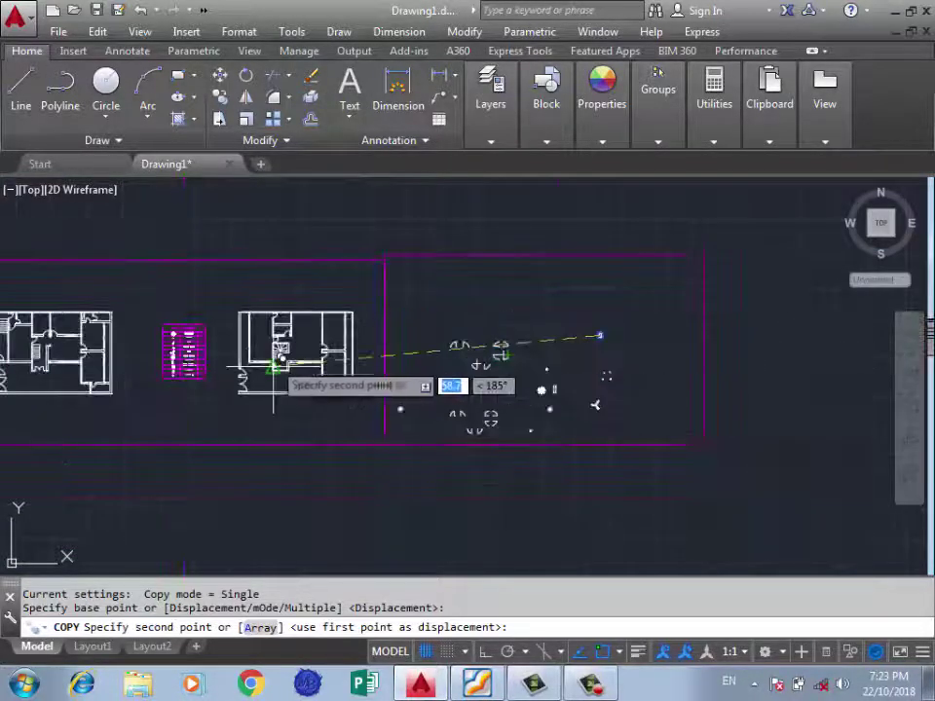
{"action": "scroll", "coordinate": [294, 358], "scroll_direction": "up", "scroll_amount": 3}
{"action": "scroll", "coordinate": [295, 389], "scroll_direction": "up", "scroll_amount": 3}
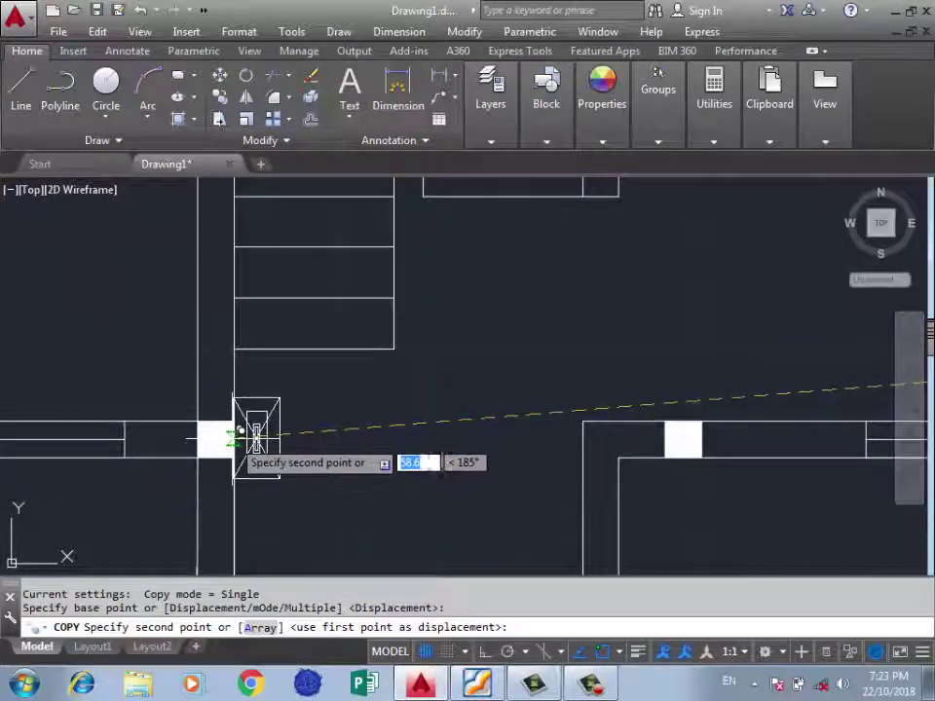
{"action": "left_click", "coordinate": [244, 440]}
{"action": "scroll", "coordinate": [253, 419], "scroll_direction": "down", "scroll_amount": 3}
{"action": "scroll", "coordinate": [282, 390], "scroll_direction": "down", "scroll_amount": 3}
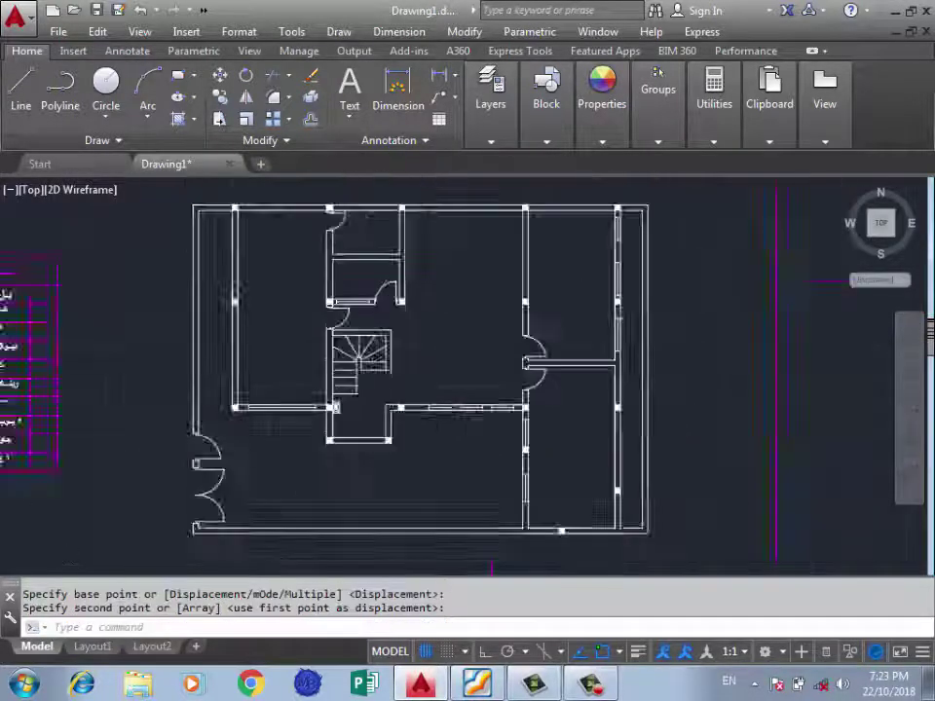
{"action": "scroll", "coordinate": [292, 370], "scroll_direction": "down", "scroll_amount": 4}
{"action": "scroll", "coordinate": [292, 346], "scroll_direction": "up", "scroll_amount": 2}
{"action": "scroll", "coordinate": [320, 468], "scroll_direction": "up", "scroll_amount": 4}
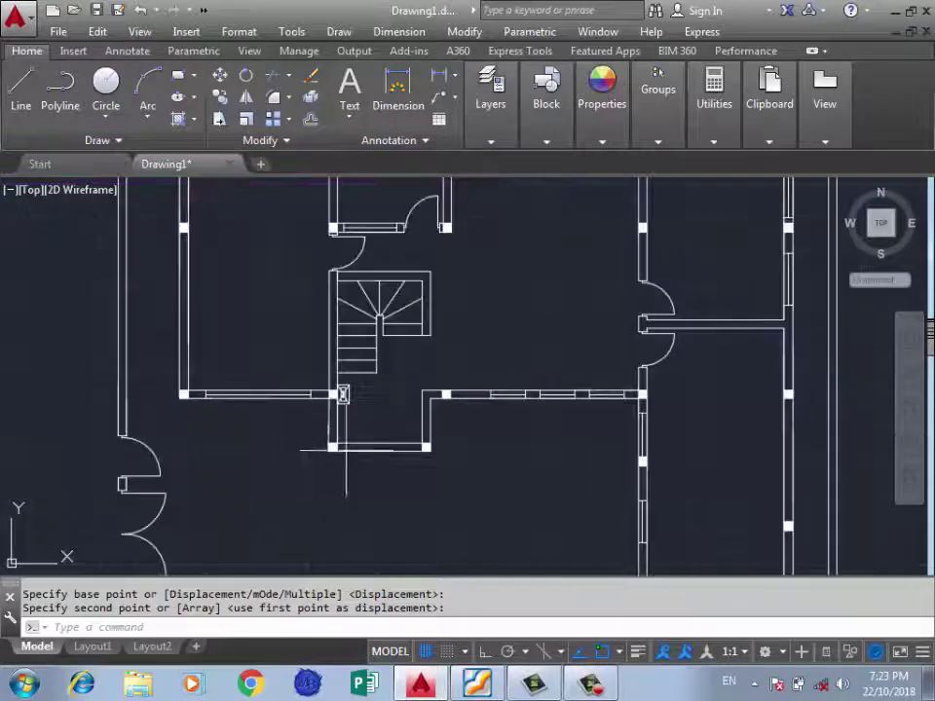
{"action": "scroll", "coordinate": [345, 446], "scroll_direction": "down", "scroll_amount": 1}
{"action": "scroll", "coordinate": [347, 393], "scroll_direction": "down", "scroll_amount": 2}
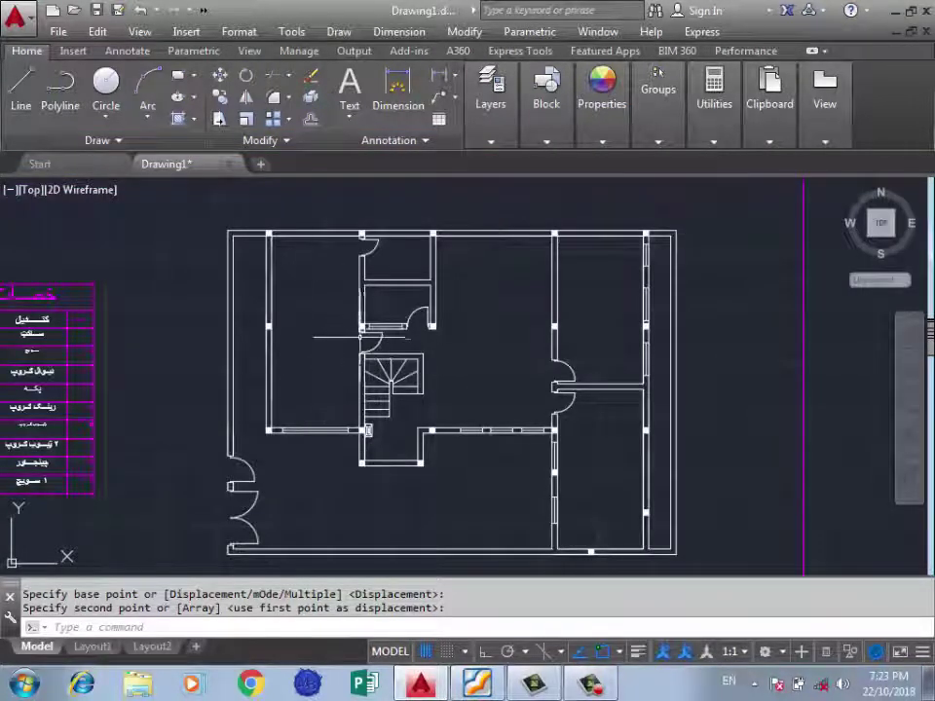
{"action": "scroll", "coordinate": [380, 290], "scroll_direction": "down", "scroll_amount": 2}
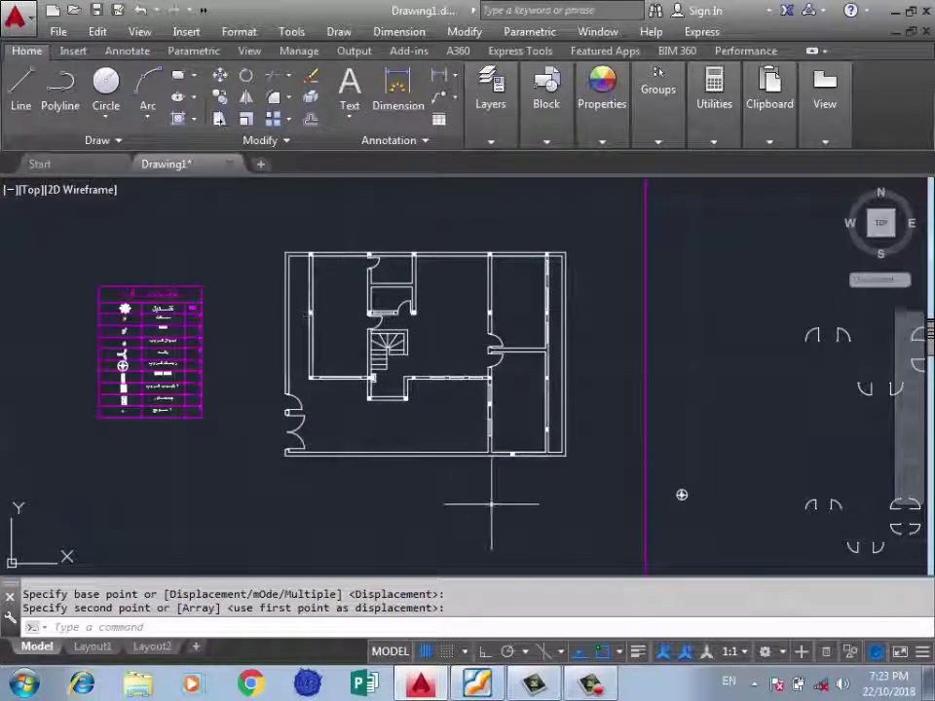
Show the reference PDF in Foxit Reader, zoomed and panned onto the left-hand room layouts.
{"action": "left_click", "coordinate": [476, 684]}
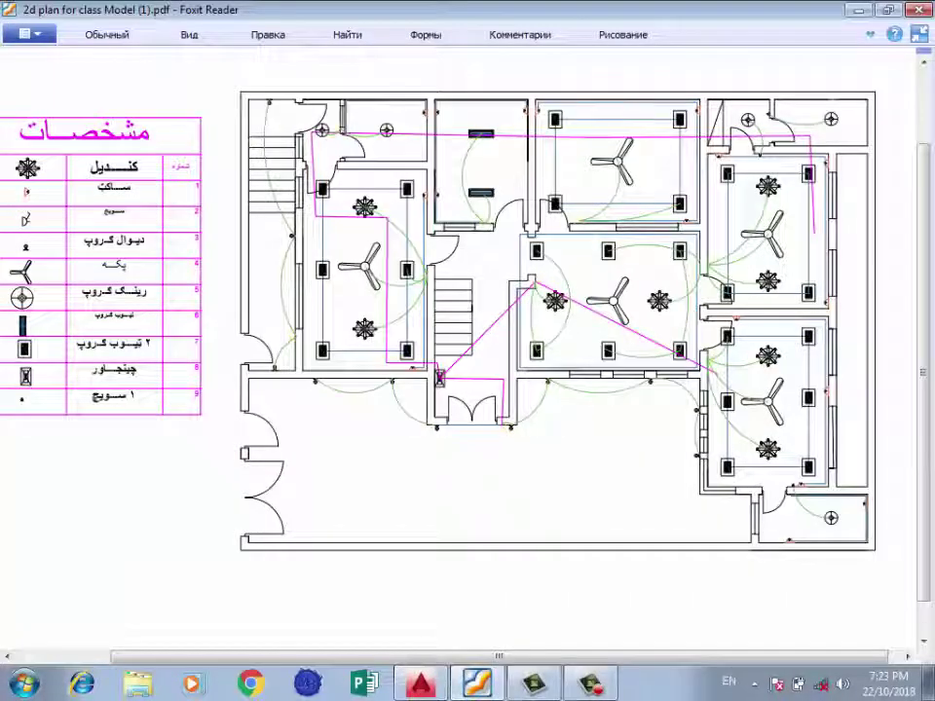
{"action": "scroll", "coordinate": [372, 334], "scroll_direction": "up", "scroll_amount": 2, "text": "ctrl"}
{"action": "scroll", "coordinate": [371, 334], "scroll_direction": "down", "scroll_amount": 1, "text": "ctrl"}
{"action": "scroll", "coordinate": [372, 334], "scroll_direction": "up", "scroll_amount": 2, "text": "ctrl"}
{"action": "scroll", "coordinate": [372, 333], "scroll_direction": "up", "scroll_amount": 1, "text": "ctrl"}
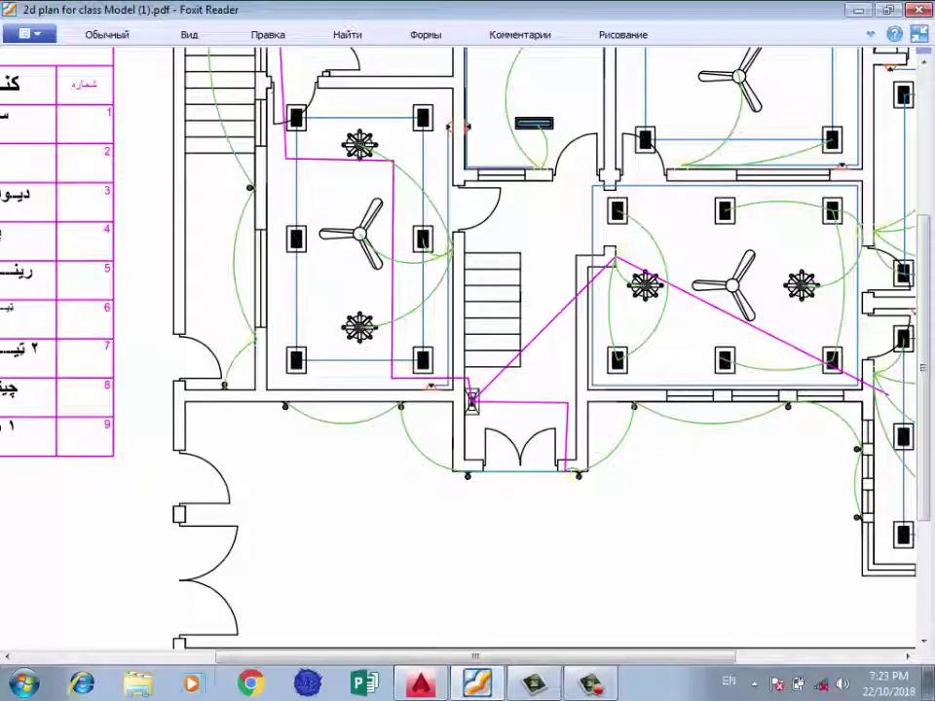
{"action": "mouse_move", "coordinate": [467, 292]}
{"action": "left_mouse_down"}
{"action": "mouse_move", "coordinate": [457, 370]}
{"action": "mouse_move", "coordinate": [423, 409]}
{"action": "mouse_move", "coordinate": [387, 407]}
{"action": "left_mouse_up"}
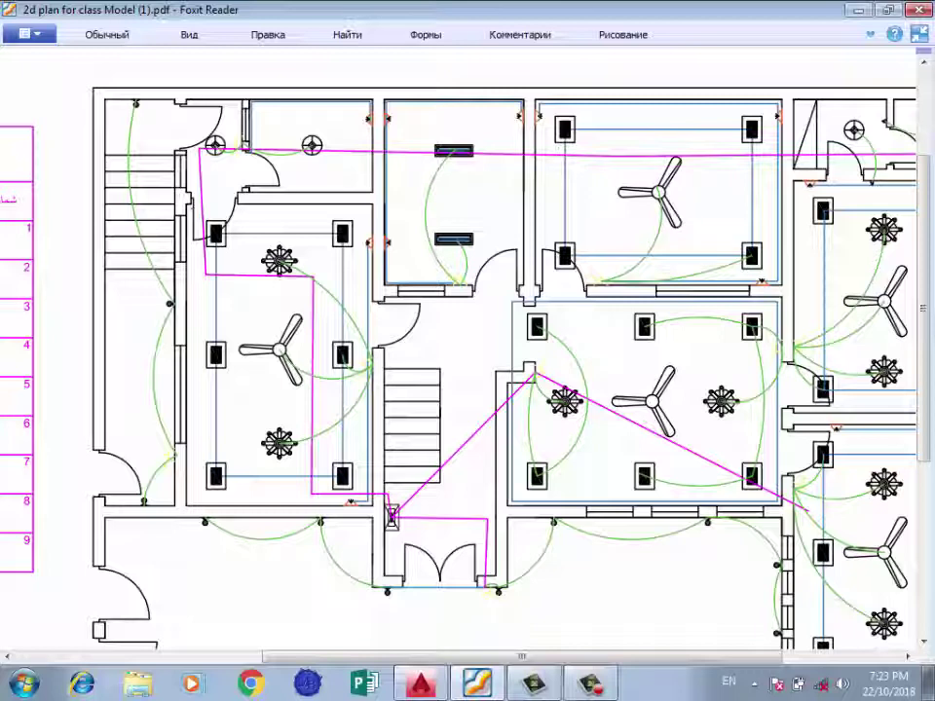
{"action": "mouse_move", "coordinate": [390, 409]}
{"action": "left_mouse_down"}
{"action": "mouse_move", "coordinate": [349, 459]}
{"action": "mouse_move", "coordinate": [359, 409]}
{"action": "left_mouse_up"}
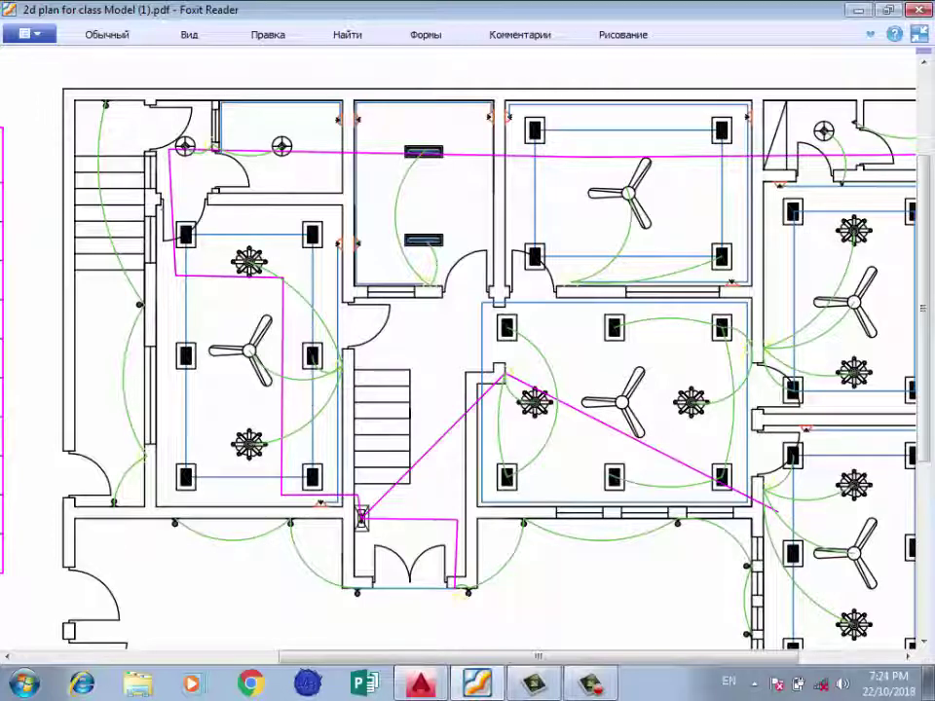
{"action": "left_click_drag", "start_coordinate": [467, 351], "coordinate": [422, 300]}
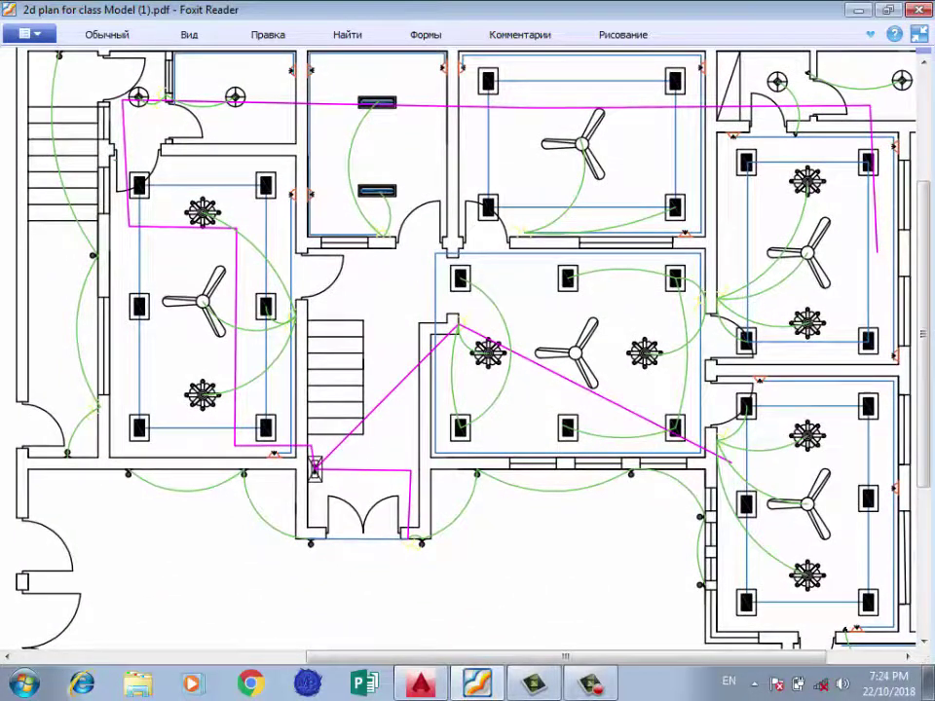
{"action": "left_click_drag", "start_coordinate": [467, 350], "coordinate": [470, 406]}
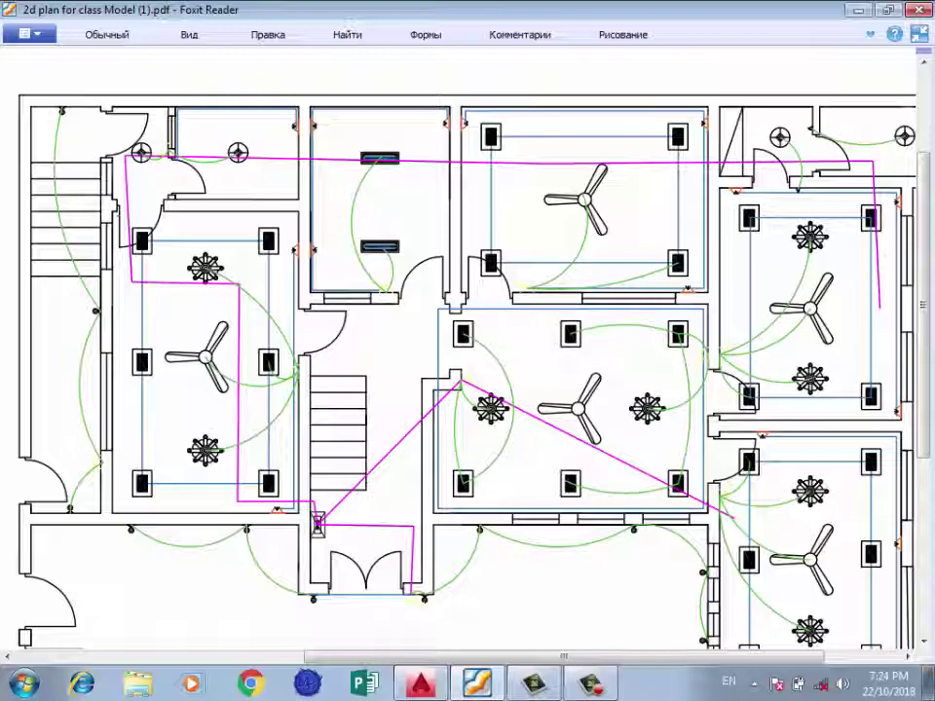
{"action": "left_click_drag", "start_coordinate": [468, 370], "coordinate": [489, 383]}
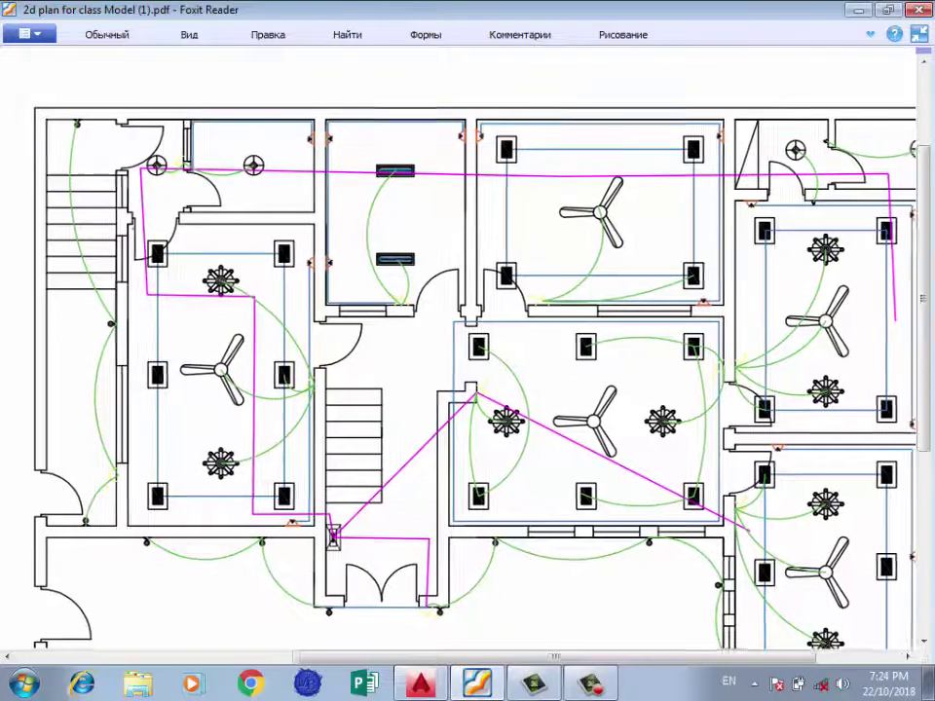
{"action": "left_click_drag", "start_coordinate": [483, 384], "coordinate": [488, 373]}
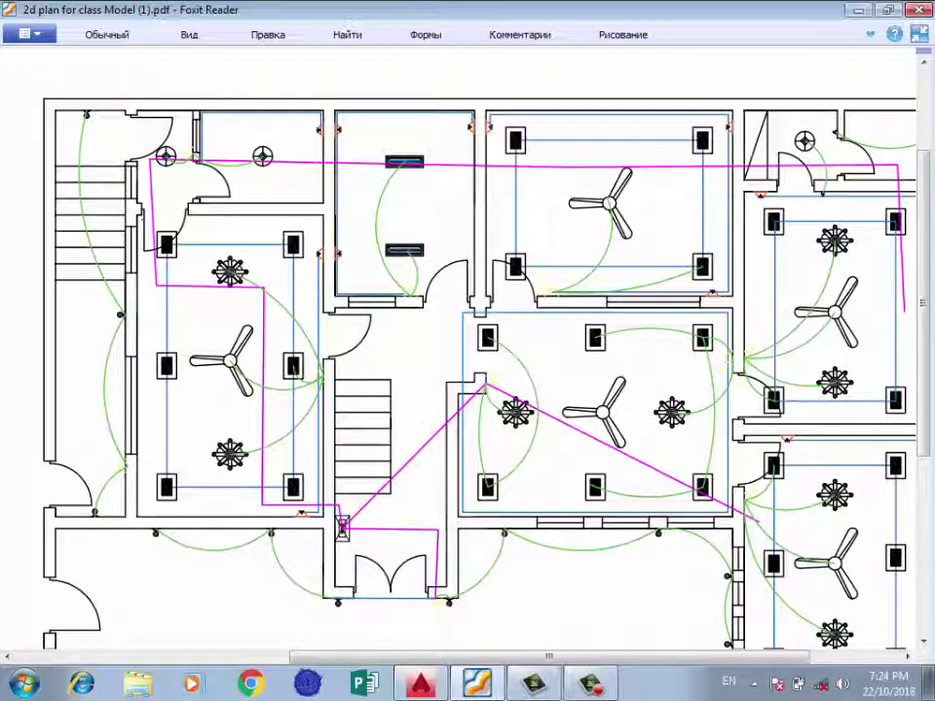
Zoom out on the reference PDF to check the fixture symbol legend.
{"action": "scroll", "coordinate": [467, 351], "scroll_direction": "down", "scroll_amount": 1}
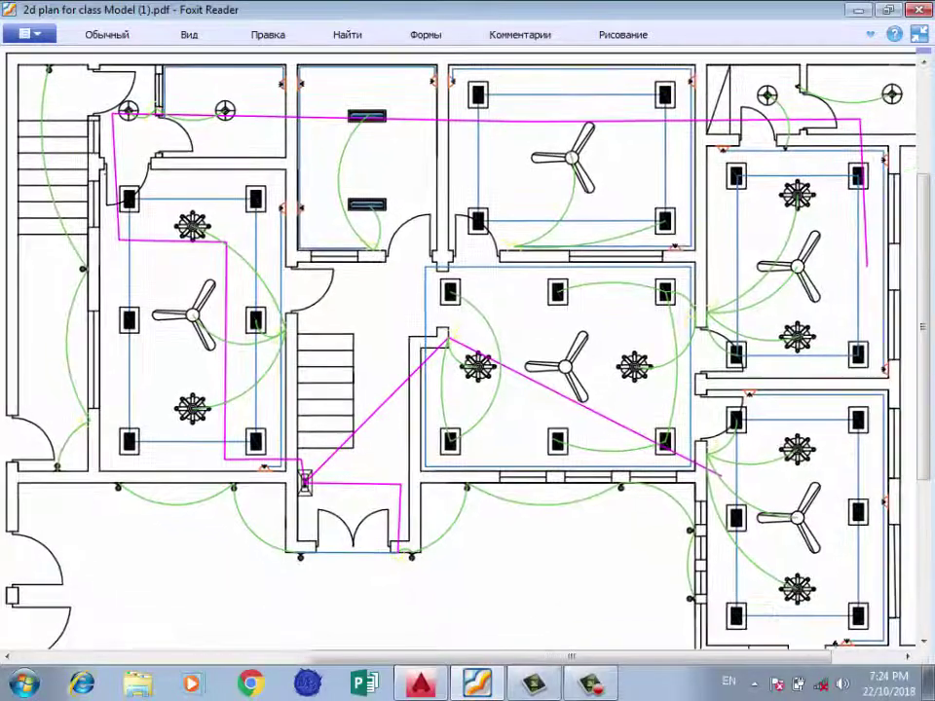
{"action": "scroll", "coordinate": [467, 351], "scroll_direction": "up", "scroll_amount": 1}
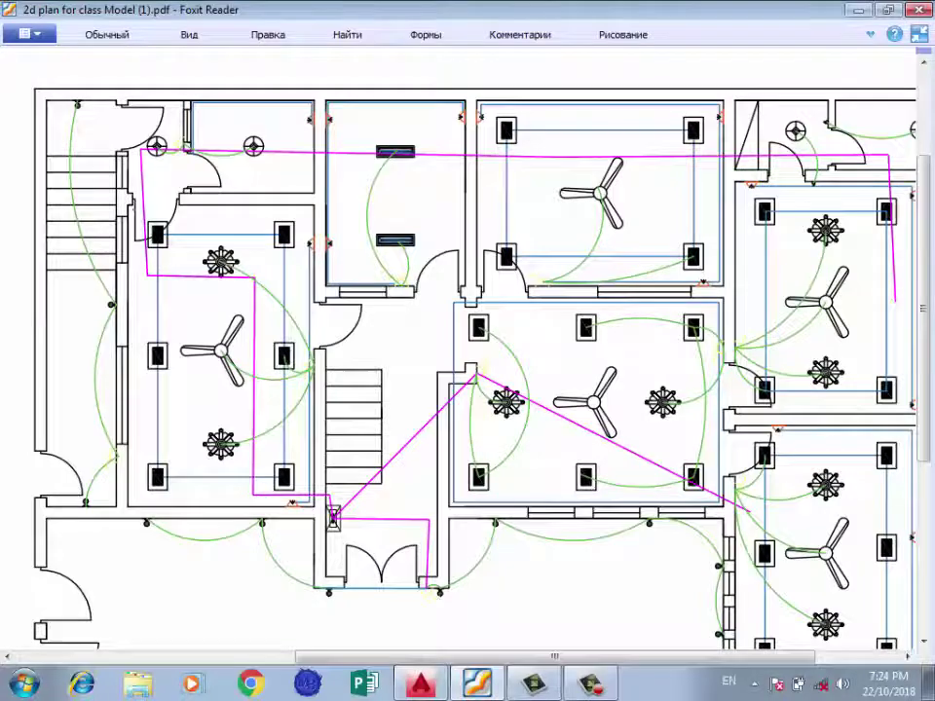
{"action": "scroll", "coordinate": [467, 351], "scroll_direction": "right", "scroll_amount": 3}
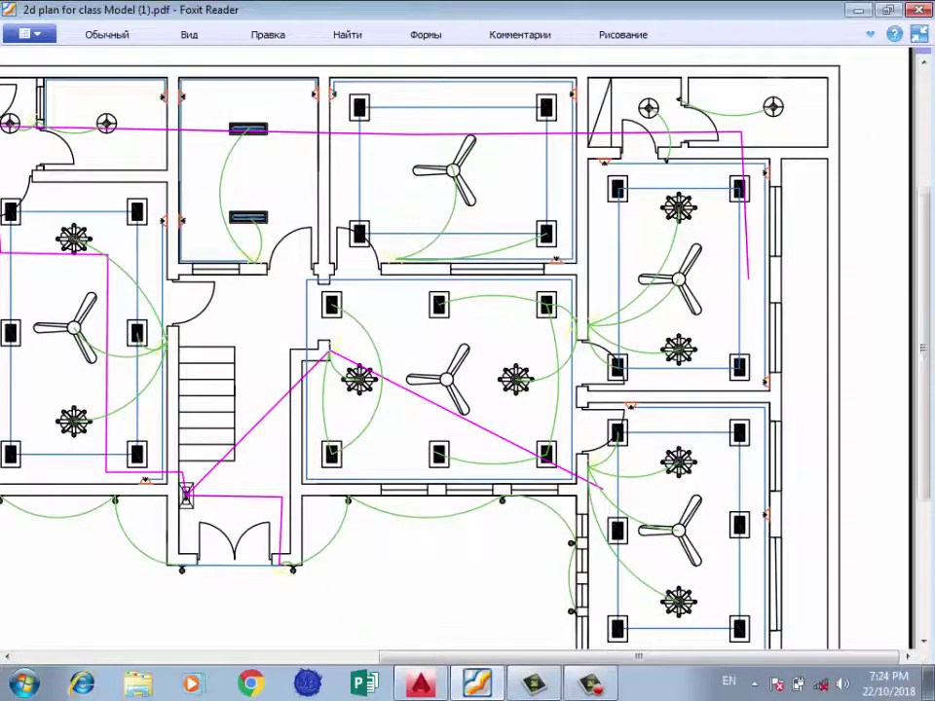
{"action": "scroll", "coordinate": [467, 351], "scroll_direction": "down", "scroll_amount": 1}
{"action": "scroll", "coordinate": [468, 350], "scroll_direction": "up", "scroll_amount": 1}
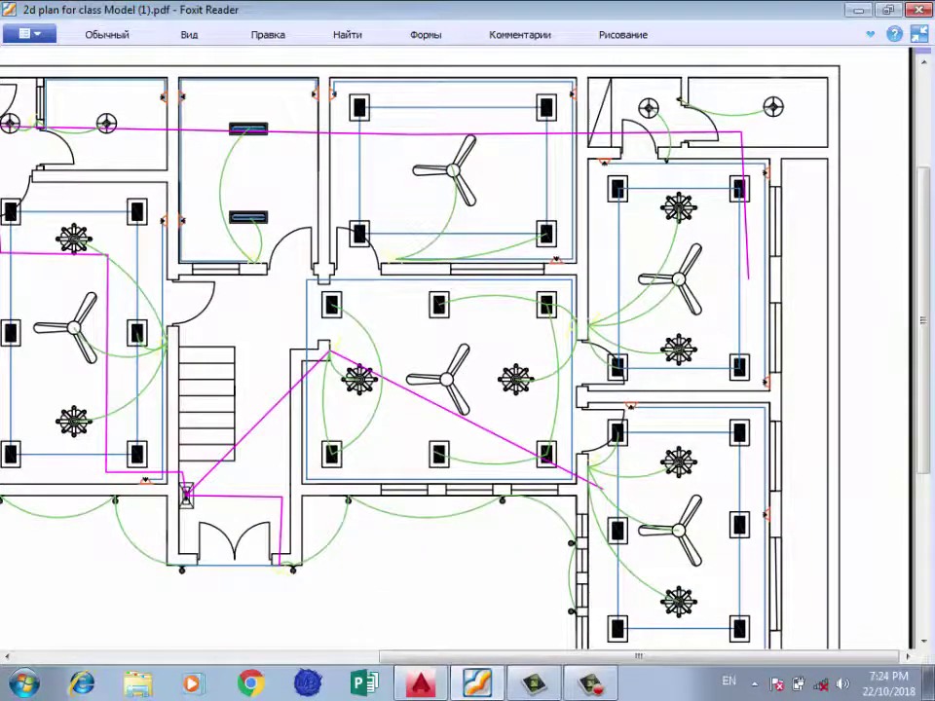
{"action": "scroll", "coordinate": [467, 350], "scroll_direction": "left", "scroll_amount": 2}
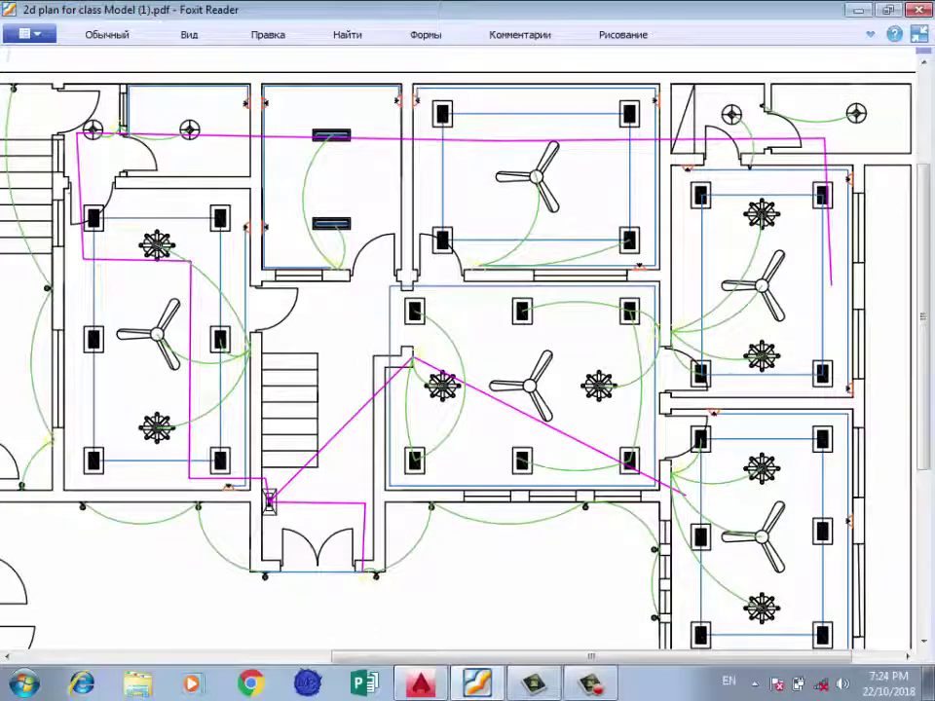
{"action": "scroll", "coordinate": [467, 351], "scroll_direction": "down", "scroll_amount": 1}
{"action": "scroll", "coordinate": [467, 350], "scroll_direction": "up", "scroll_amount": 1}
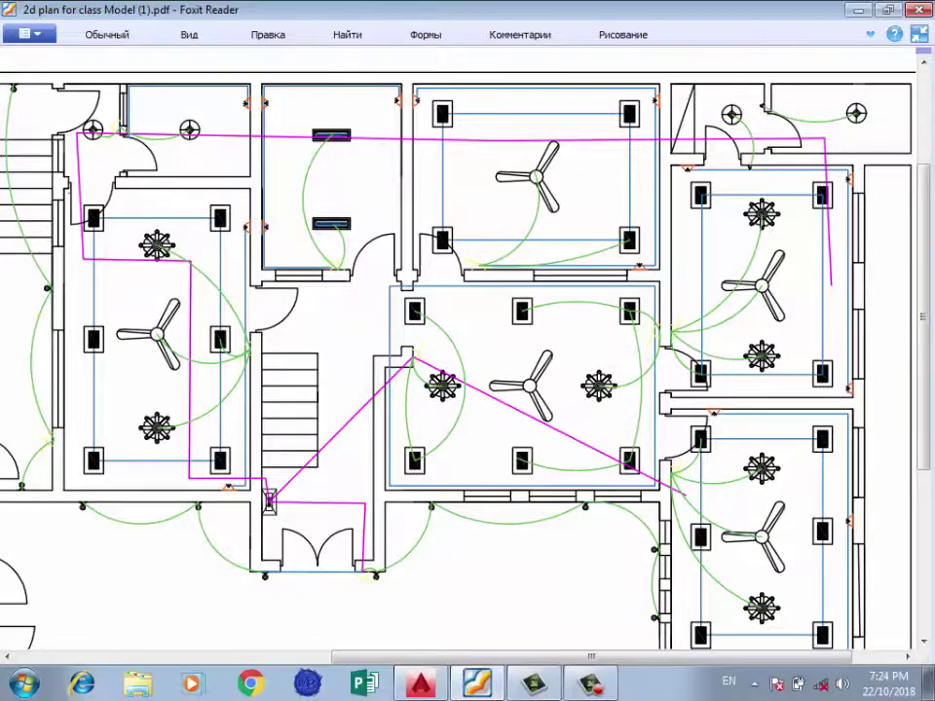
{"action": "scroll", "coordinate": [457, 350], "scroll_direction": "down", "scroll_amount": 2}
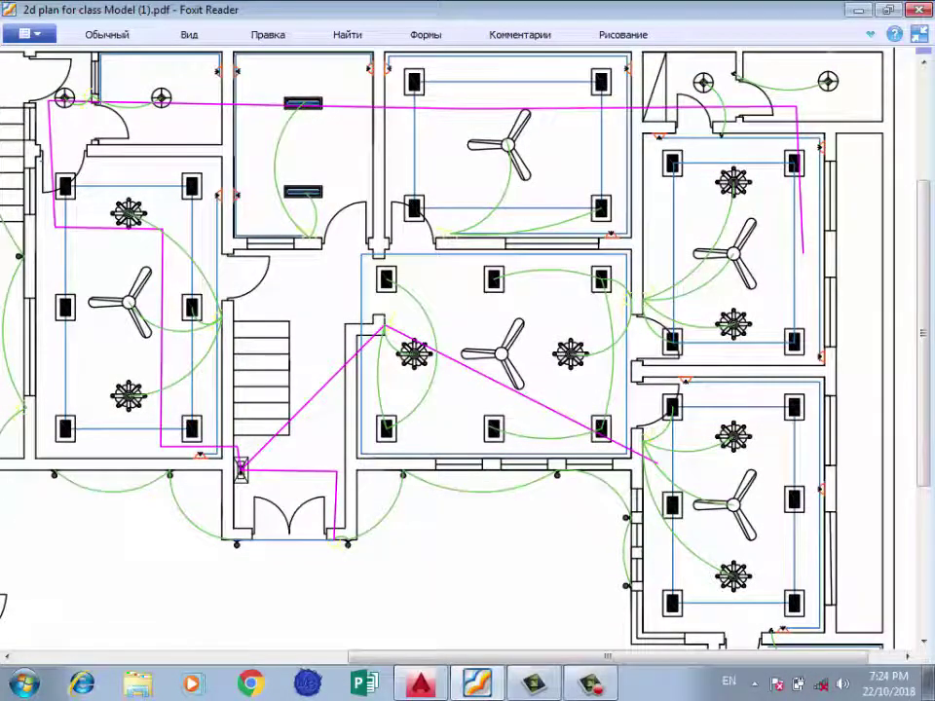
{"action": "scroll", "coordinate": [457, 351], "scroll_direction": "down", "scroll_amount": 2}
{"action": "scroll", "coordinate": [458, 350], "scroll_direction": "left", "scroll_amount": 3}
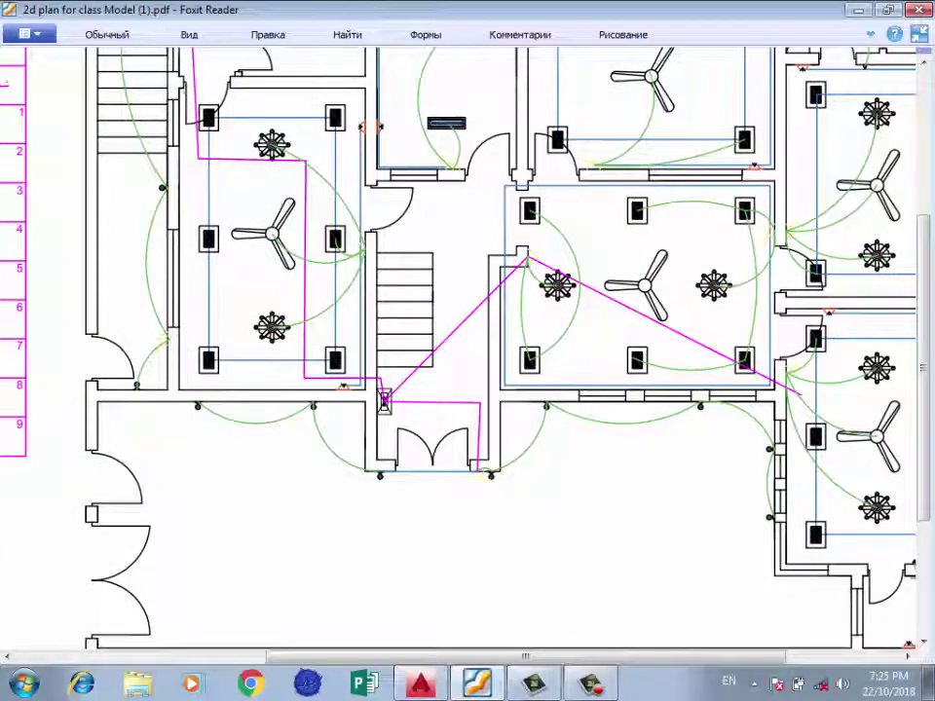
{"action": "scroll", "coordinate": [457, 350], "scroll_direction": "down", "scroll_amount": 3}
{"action": "scroll", "coordinate": [457, 351], "scroll_direction": "right", "scroll_amount": 3}
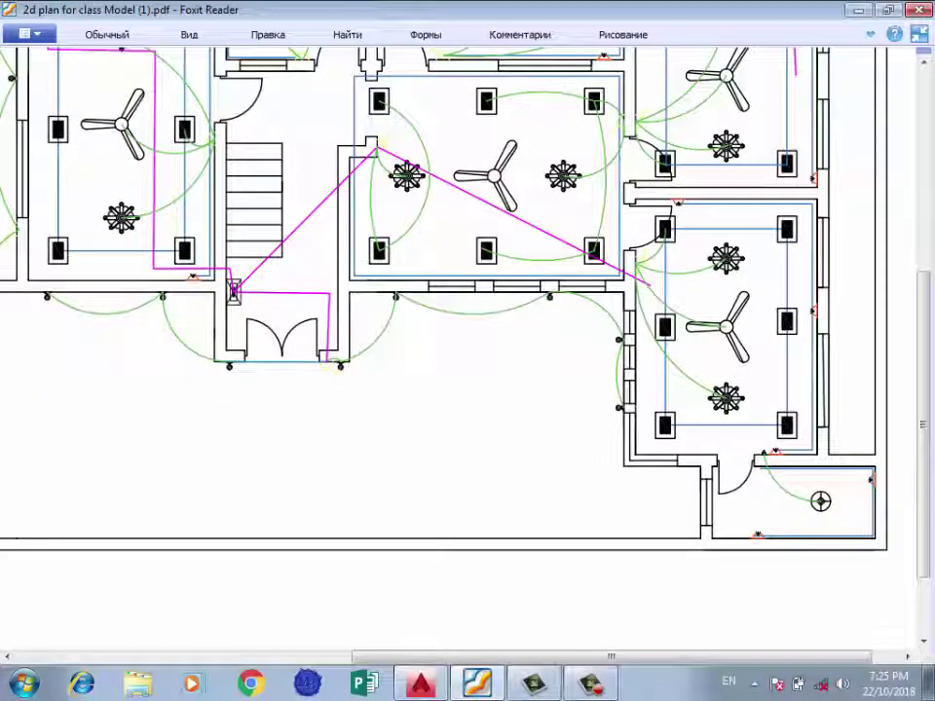
{"action": "scroll", "coordinate": [458, 350], "scroll_direction": "up", "scroll_amount": 2}
{"action": "scroll", "coordinate": [458, 350], "scroll_direction": "left", "scroll_amount": 2}
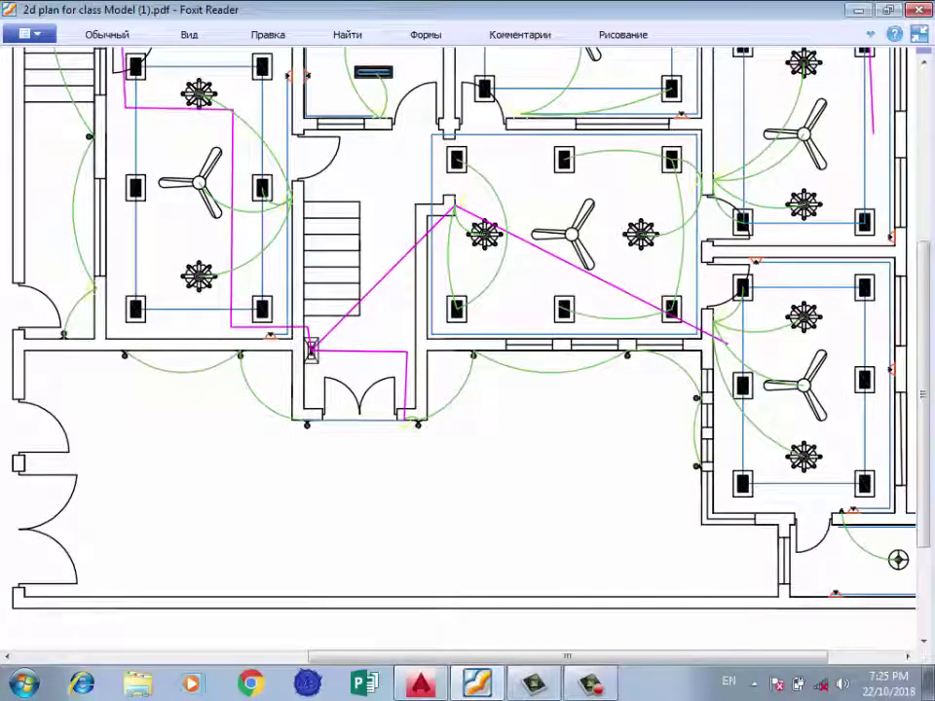
{"action": "scroll", "coordinate": [468, 350], "scroll_direction": "down", "scroll_amount": 2, "text": "ctrl"}
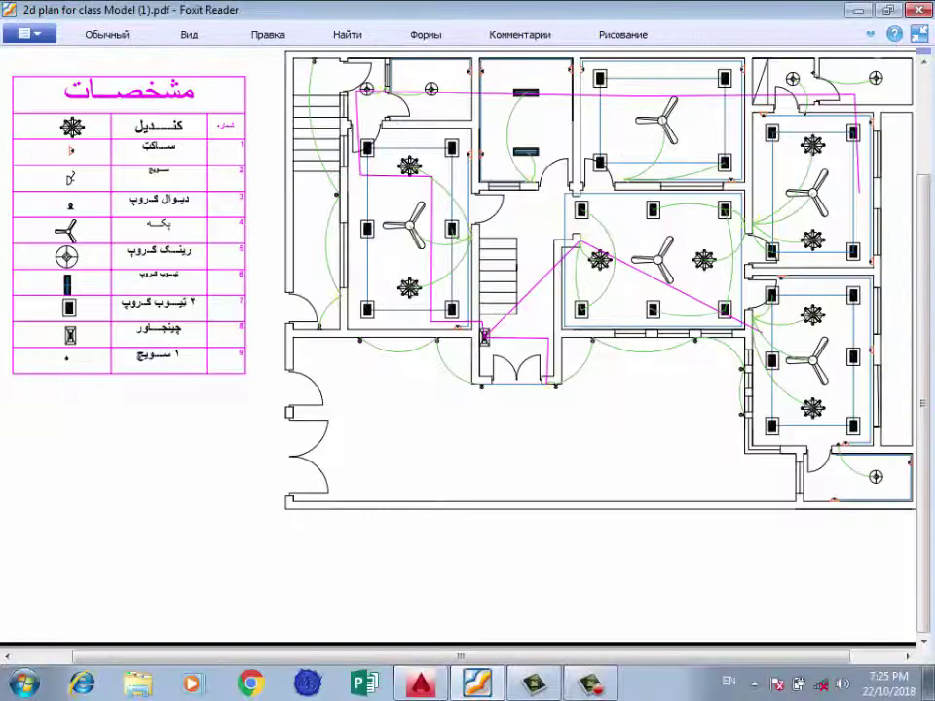
{"action": "scroll", "coordinate": [360, 212], "scroll_direction": "up", "scroll_amount": 1, "text": "ctrl"}
{"action": "scroll", "coordinate": [359, 212], "scroll_direction": "up", "scroll_amount": 1, "text": "ctrl"}
{"action": "scroll", "coordinate": [360, 212], "scroll_direction": "up", "scroll_amount": 1, "text": "ctrl"}
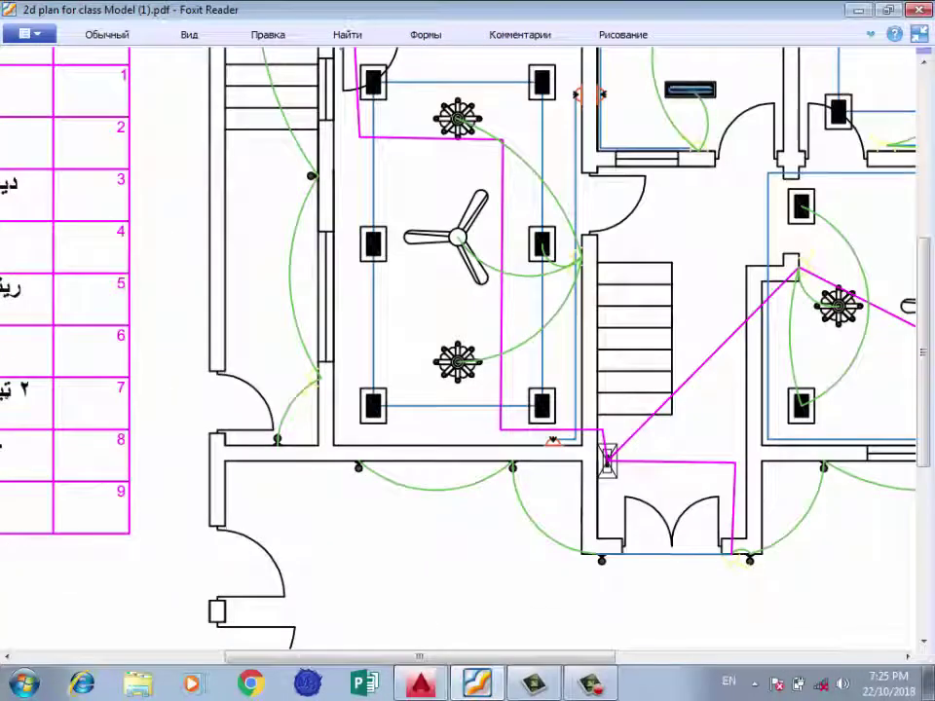
Zoom and pan onto the first left-hand room's chandeliers, central fan and wall lights.
{"action": "left_click_drag", "start_coordinate": [467, 292], "coordinate": [358, 377]}
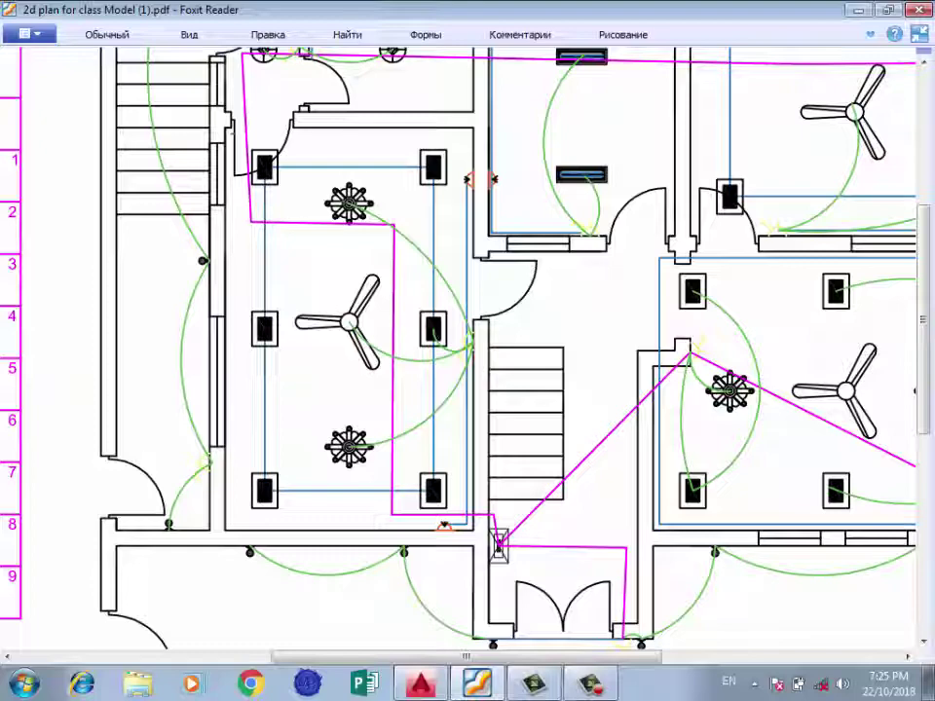
{"action": "scroll", "coordinate": [520, 337], "scroll_direction": "up", "scroll_amount": 2, "text": "ctrl"}
{"action": "scroll", "coordinate": [427, 363], "scroll_direction": "down", "scroll_amount": 2, "text": "ctrl"}
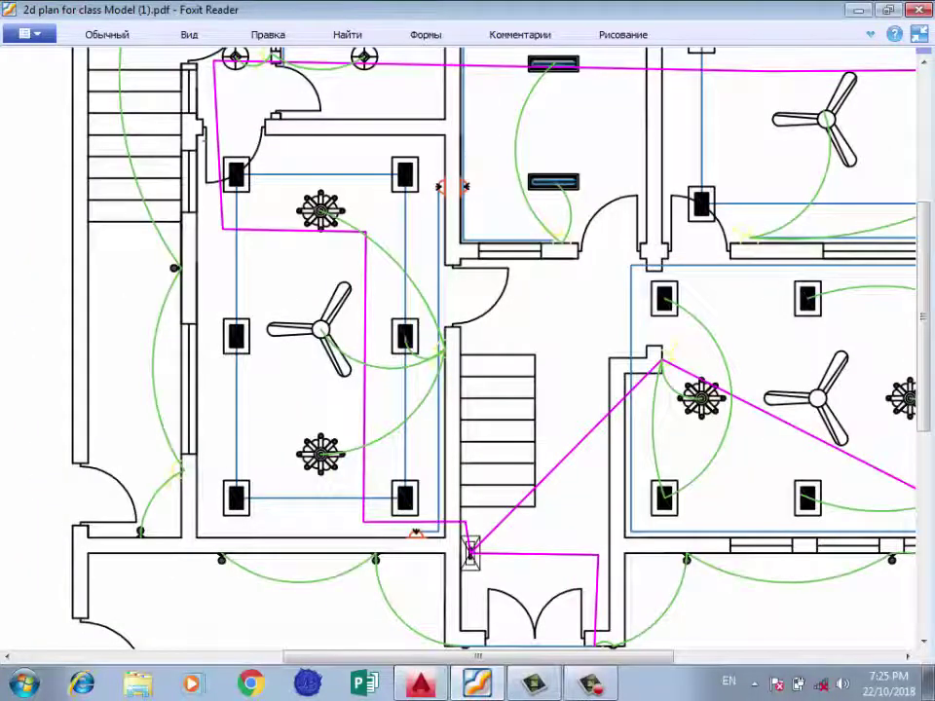
{"action": "scroll", "coordinate": [405, 346], "scroll_direction": "up", "scroll_amount": 2, "text": "ctrl"}
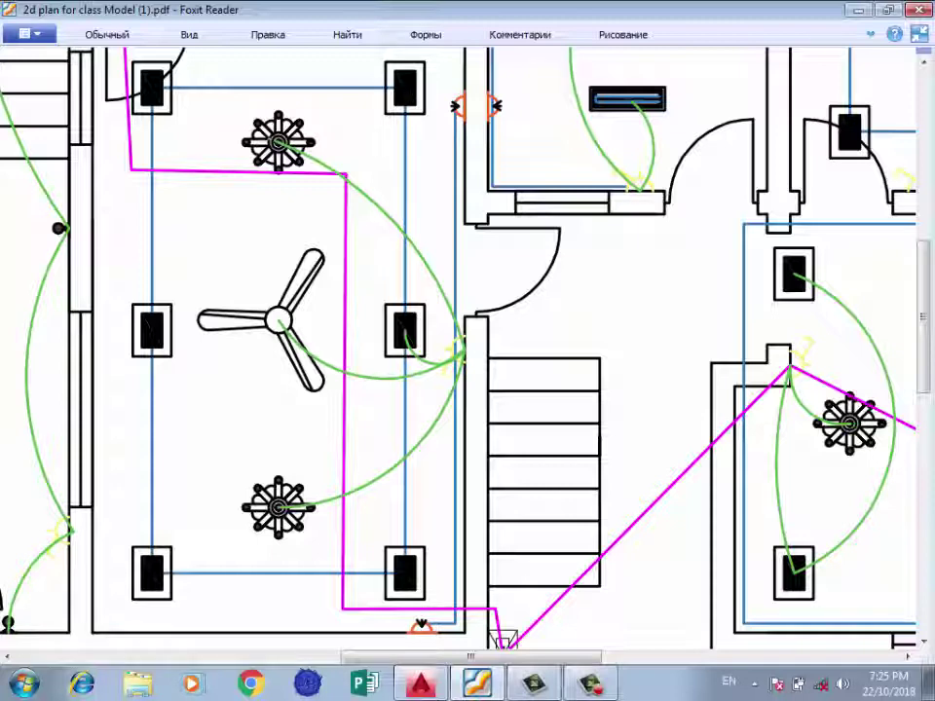
{"action": "scroll", "coordinate": [822, 341], "scroll_direction": "down", "scroll_amount": 2, "text": "ctrl"}
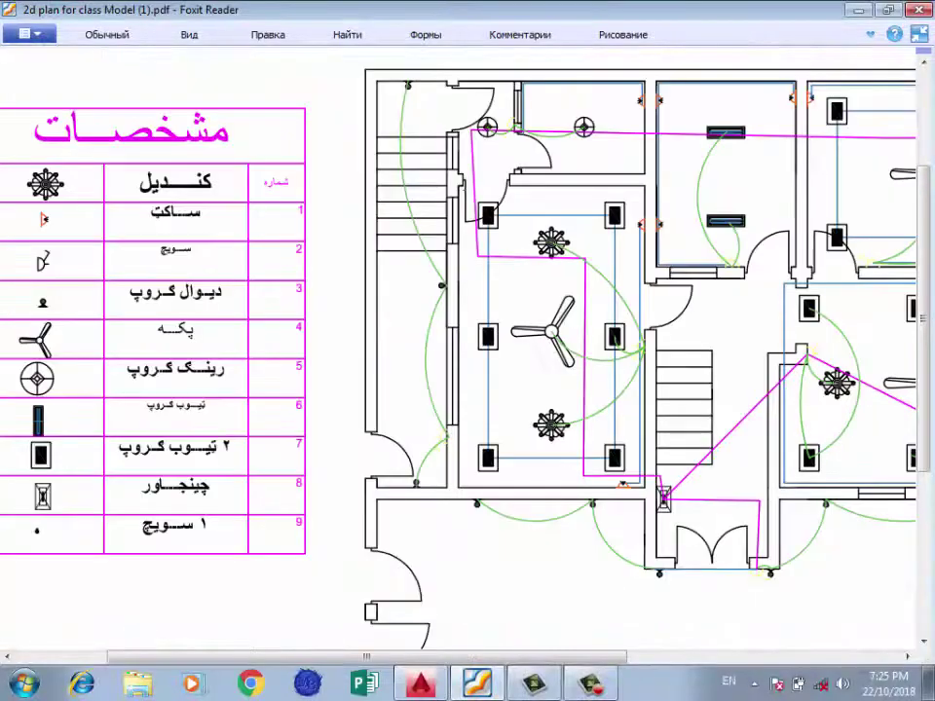
{"action": "scroll", "coordinate": [823, 341], "scroll_direction": "up", "scroll_amount": 1, "text": "ctrl"}
{"action": "scroll", "coordinate": [467, 350], "scroll_direction": "down", "scroll_amount": 1}
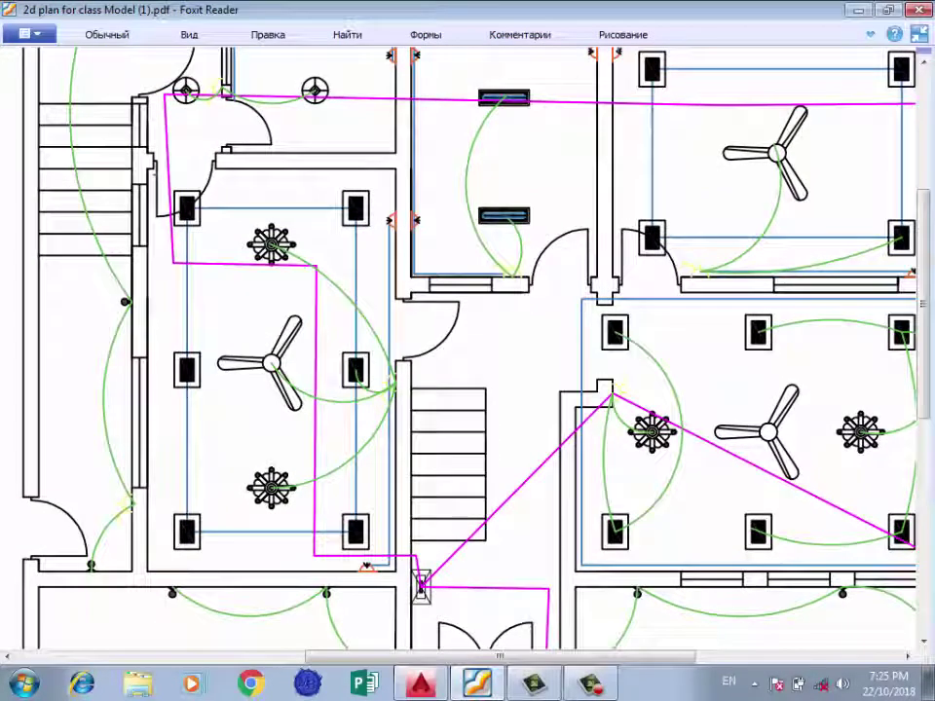
{"action": "scroll", "coordinate": [467, 350], "scroll_direction": "left", "scroll_amount": 2}
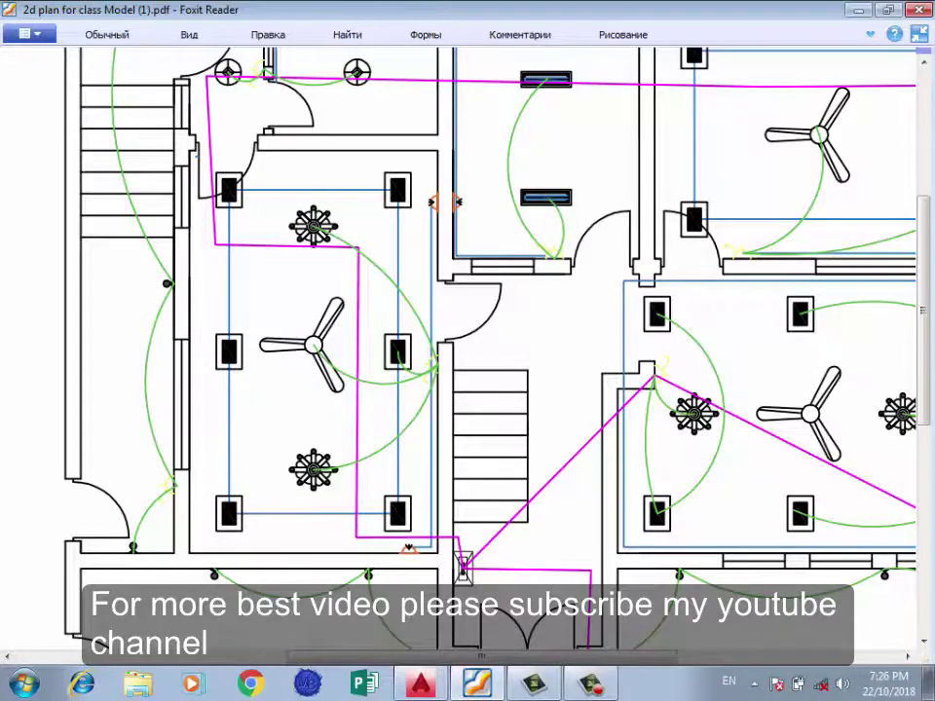
{"action": "scroll", "coordinate": [467, 350], "scroll_direction": "right", "scroll_amount": 2}
{"action": "scroll", "coordinate": [468, 351], "scroll_direction": "down", "scroll_amount": 1}
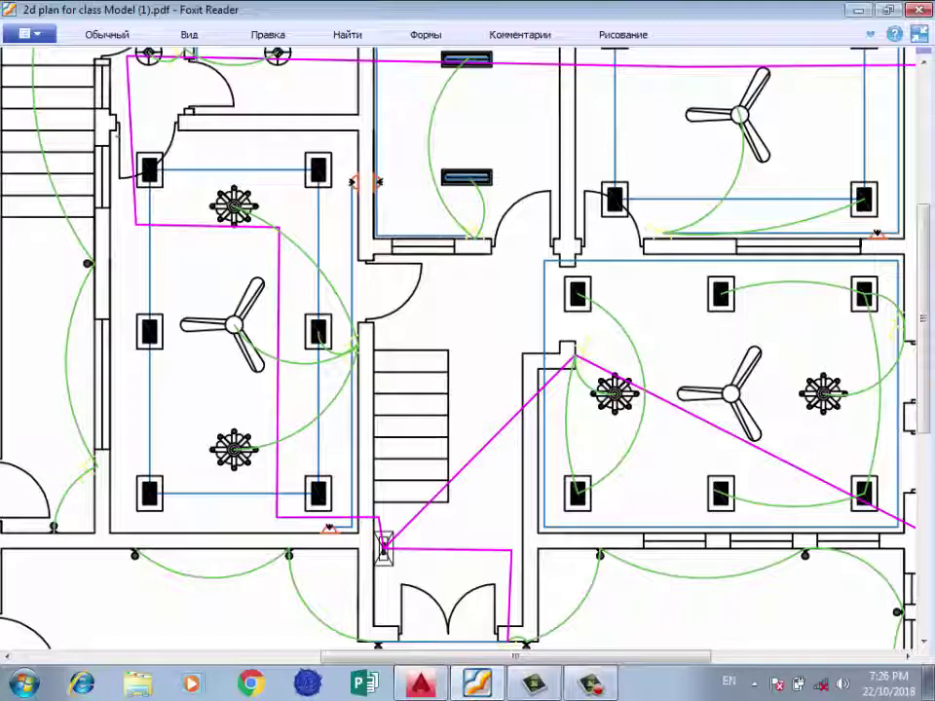
{"action": "scroll", "coordinate": [458, 350], "scroll_direction": "down", "scroll_amount": 1}
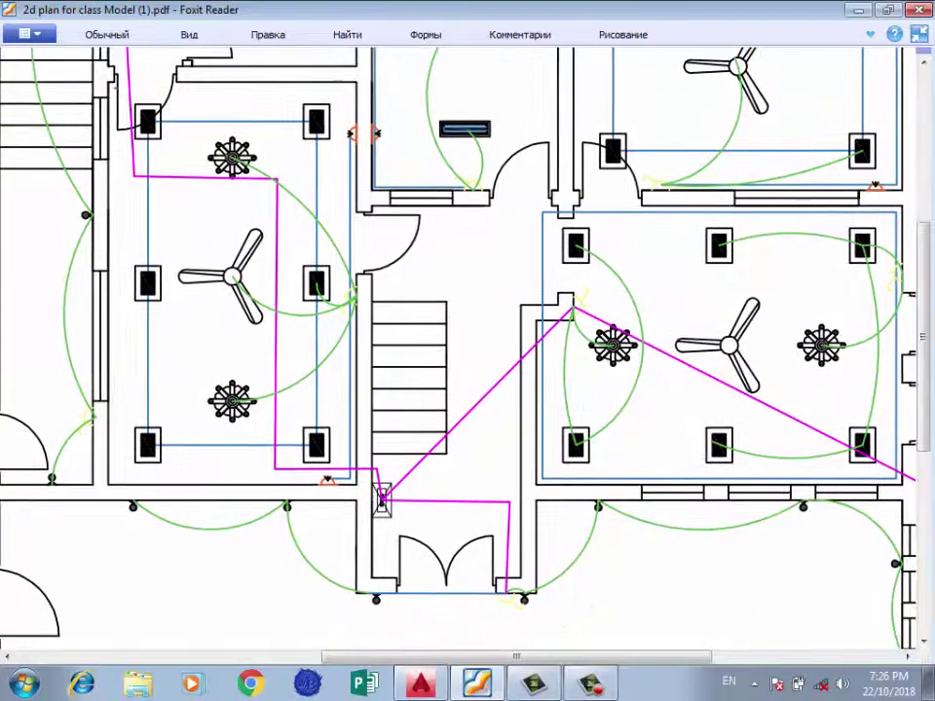
{"action": "scroll", "coordinate": [457, 351], "scroll_direction": "up", "scroll_amount": 1}
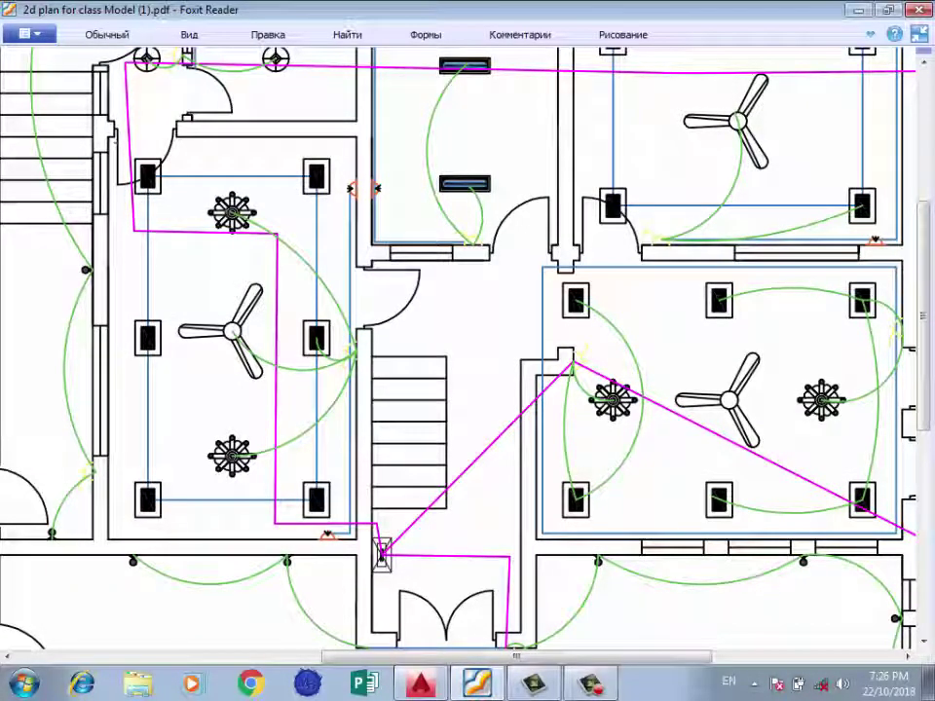
{"action": "scroll", "coordinate": [457, 351], "scroll_direction": "right", "scroll_amount": 2}
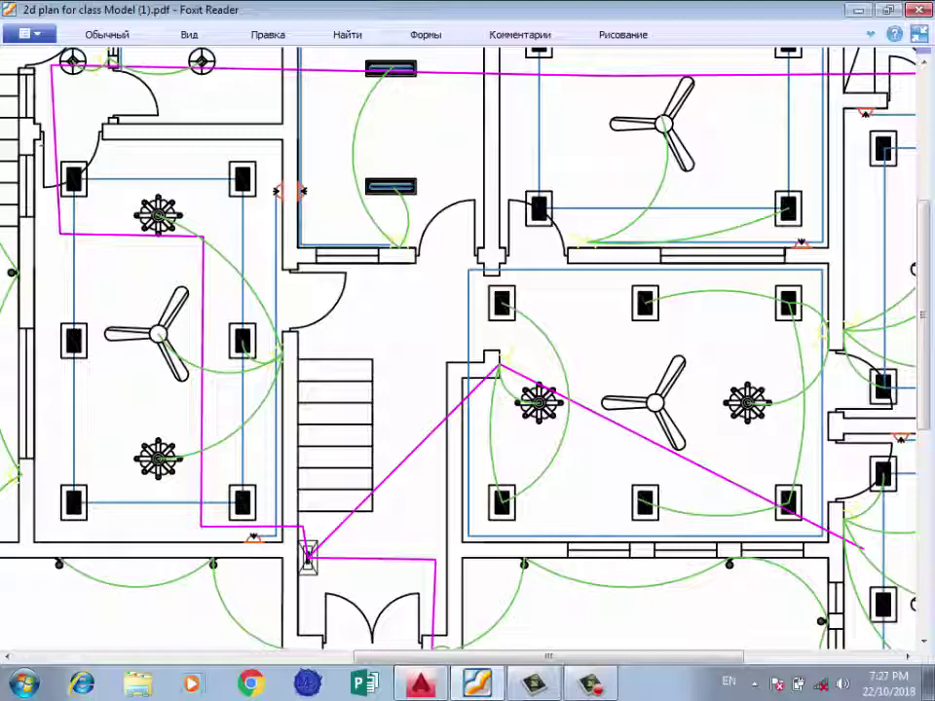
Pan around the room fixtures, then zoom out to the full plan with its nine-symbol legend.
{"action": "left_click_drag", "start_coordinate": [467, 350], "coordinate": [556, 436]}
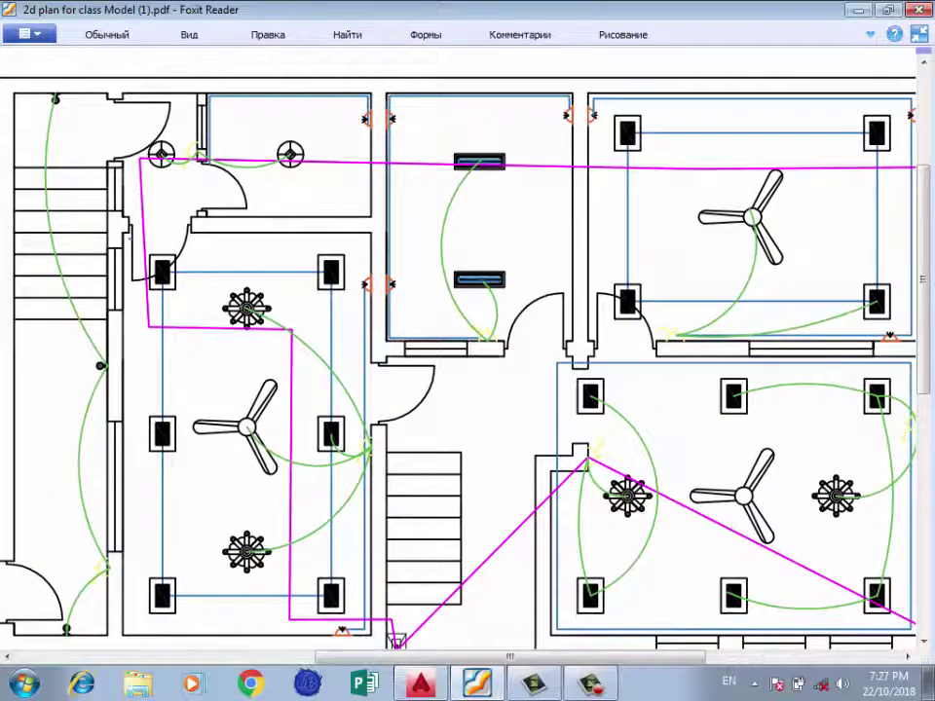
{"action": "left_click_drag", "start_coordinate": [467, 350], "coordinate": [482, 379]}
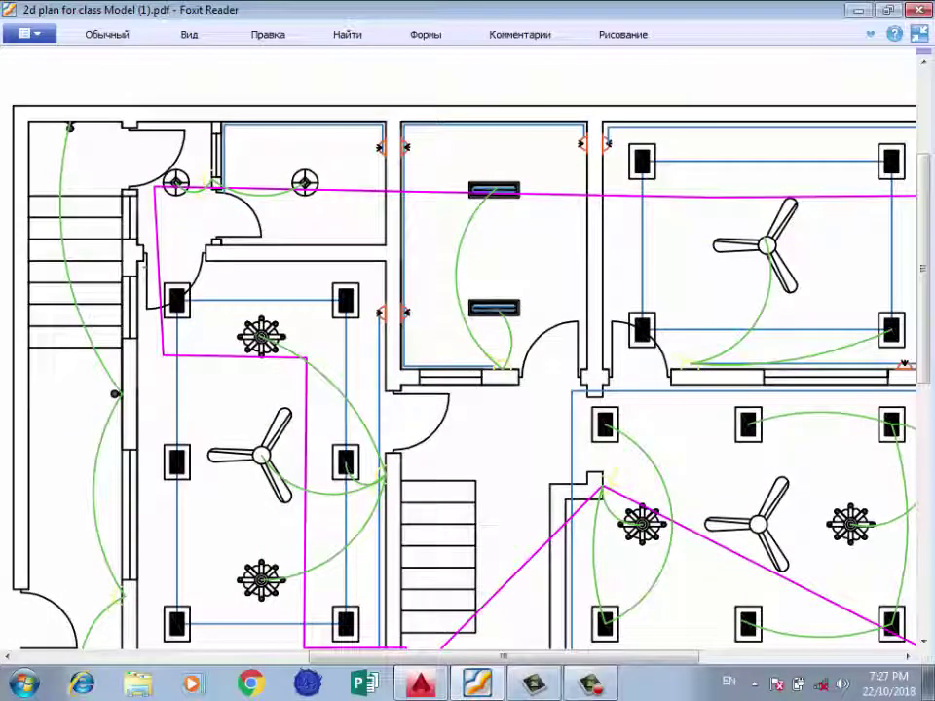
{"action": "left_click_drag", "start_coordinate": [467, 350], "coordinate": [463, 360]}
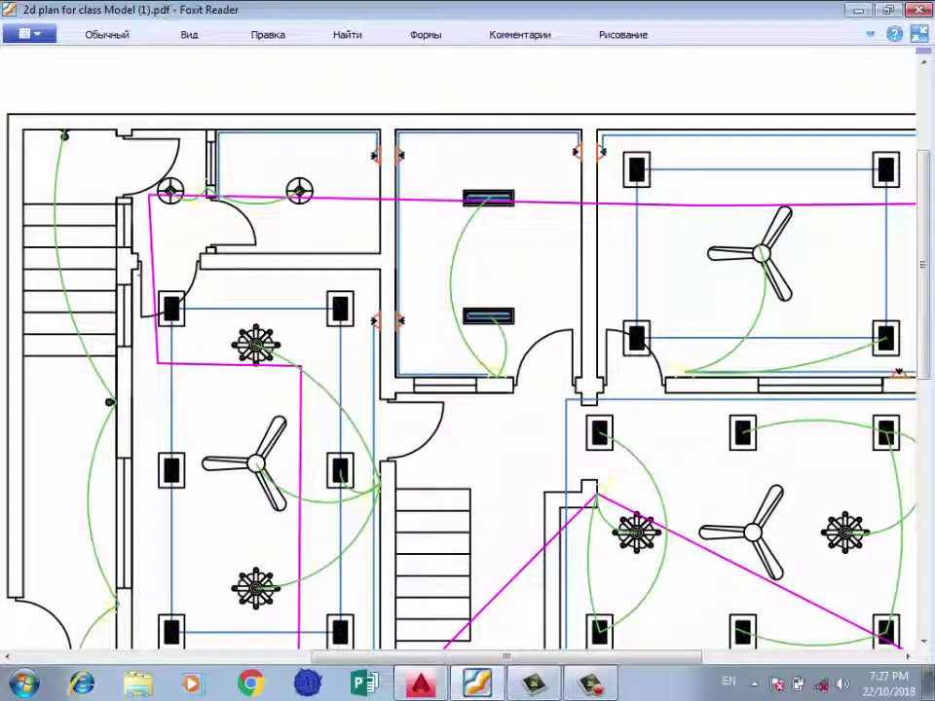
{"action": "scroll", "coordinate": [468, 389], "scroll_direction": "up", "scroll_amount": 1}
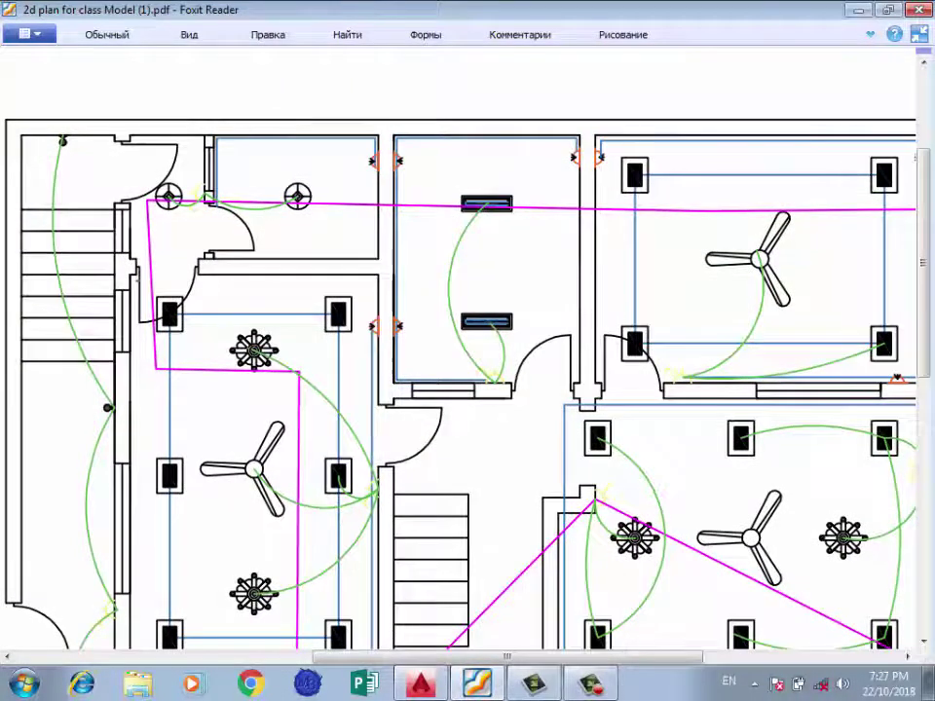
{"action": "scroll", "coordinate": [468, 389], "scroll_direction": "down", "scroll_amount": 1}
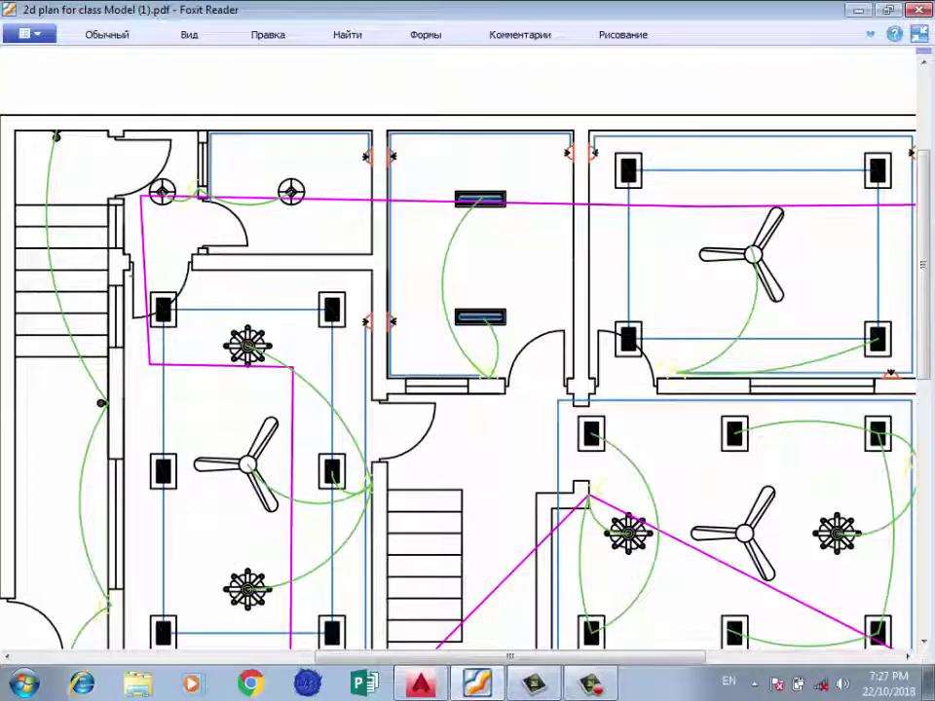
{"action": "scroll", "coordinate": [468, 389], "scroll_direction": "up", "scroll_amount": 1}
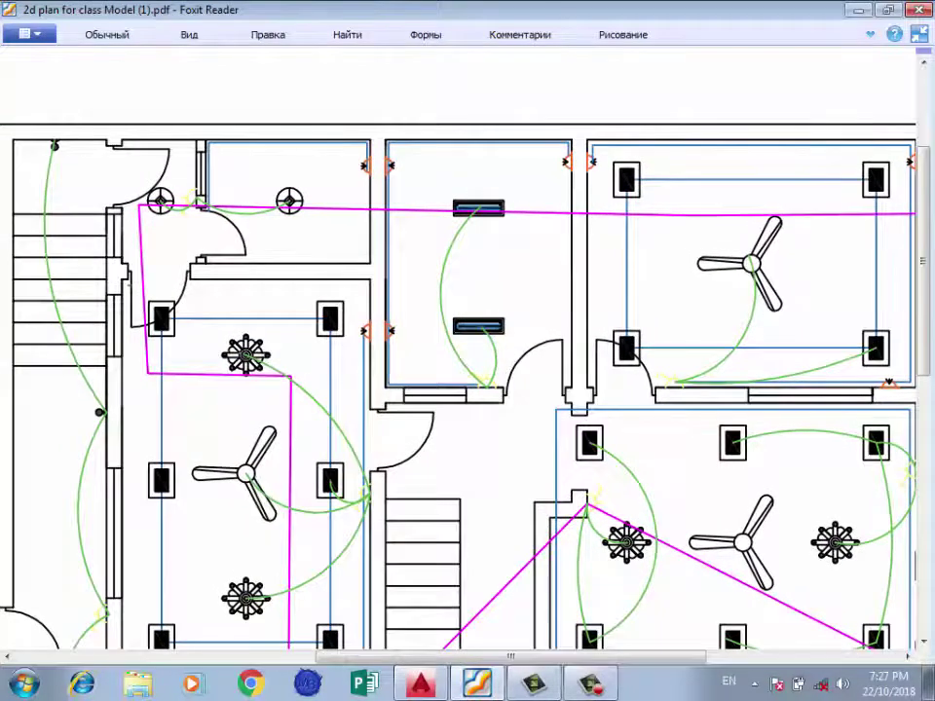
{"action": "scroll", "coordinate": [467, 389], "scroll_direction": "left", "scroll_amount": 1}
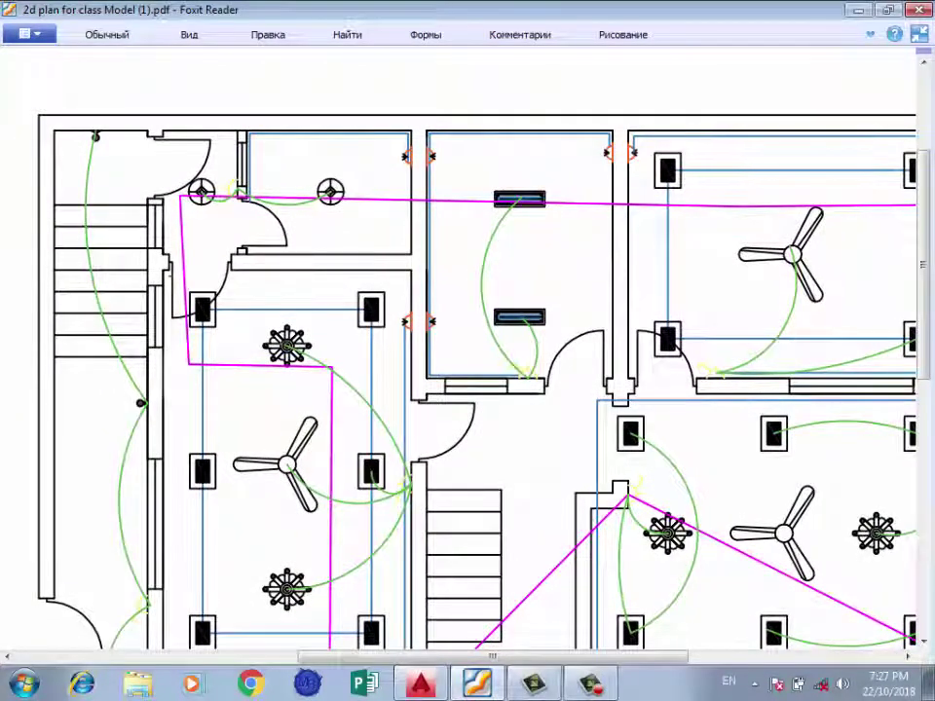
{"action": "scroll", "coordinate": [467, 390], "scroll_direction": "right", "scroll_amount": 1}
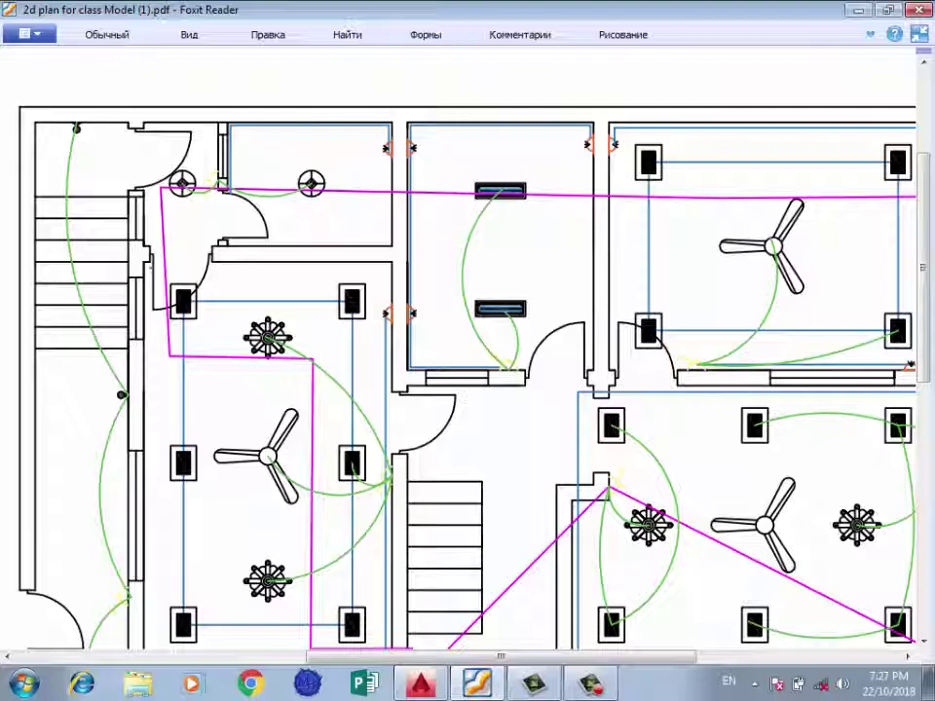
{"action": "mouse_move", "coordinate": [467, 390]}
{"action": "left_mouse_down"}
{"action": "mouse_move", "coordinate": [302, 321]}
{"action": "mouse_move", "coordinate": [487, 365]}
{"action": "mouse_move", "coordinate": [401, 372]}
{"action": "left_mouse_up"}
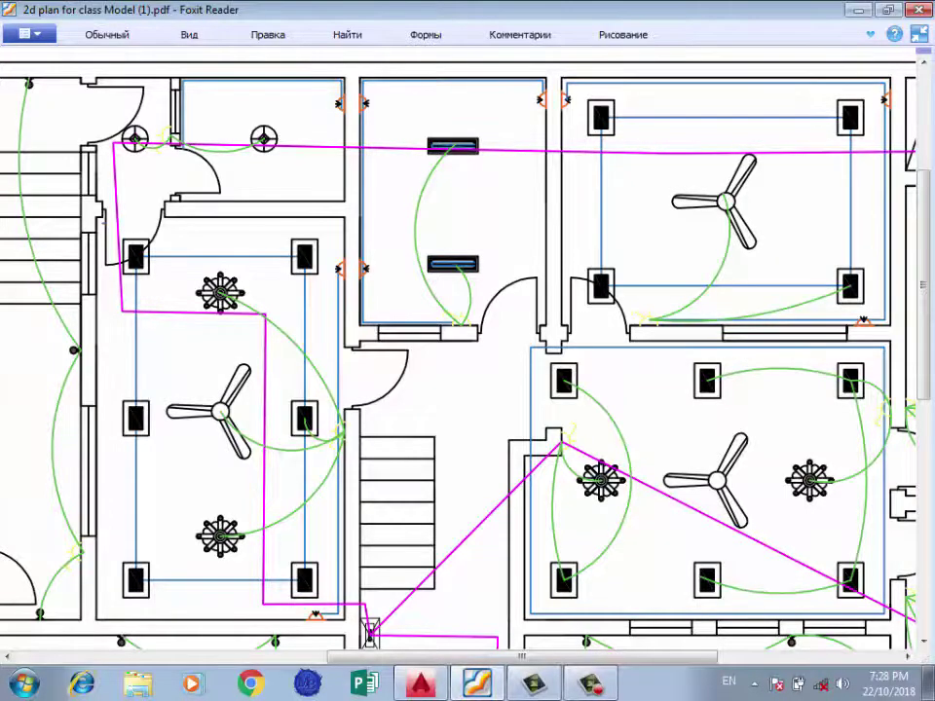
{"action": "scroll", "coordinate": [467, 351], "scroll_direction": "right", "scroll_amount": 3}
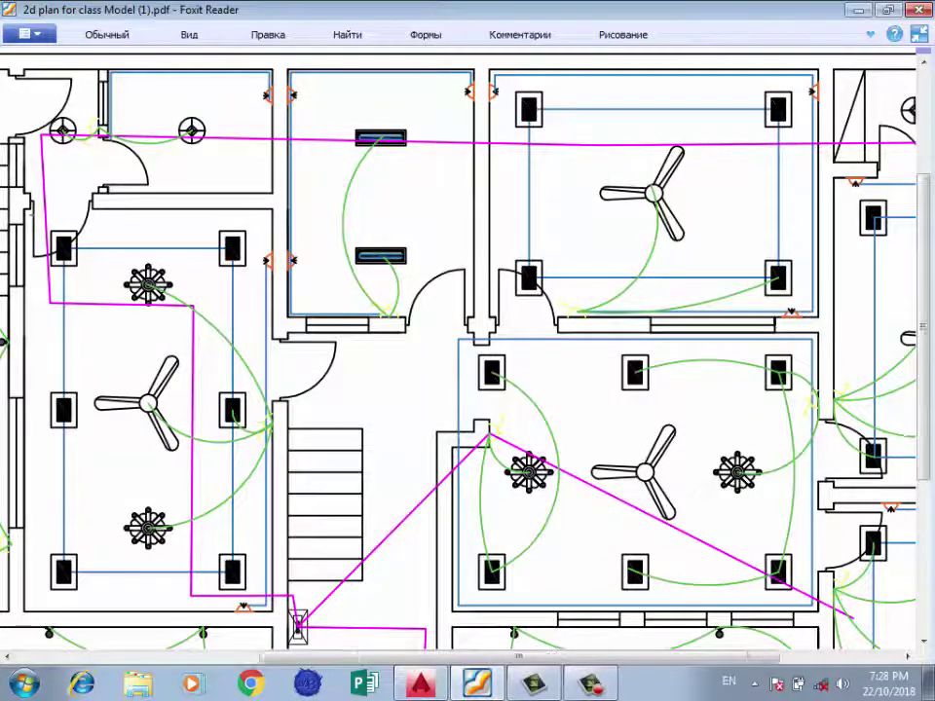
{"action": "scroll", "coordinate": [468, 351], "scroll_direction": "down", "scroll_amount": 3, "text": "ctrl"}
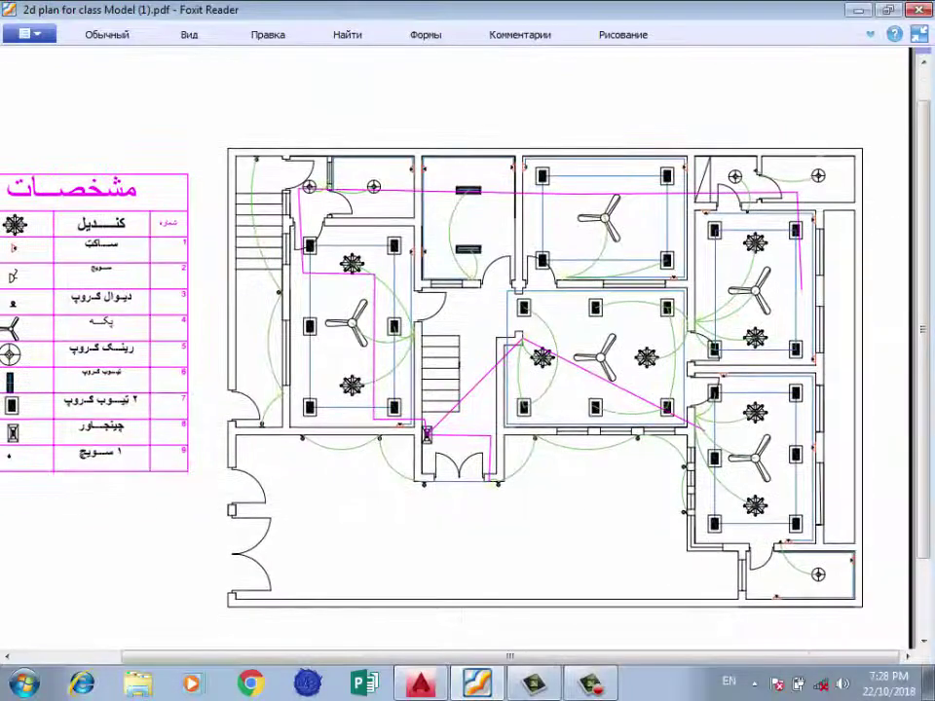
Pan and zoom the reference PDF to the lighting in the lower-right rooms.
{"action": "scroll", "coordinate": [204, 312], "scroll_direction": "up", "scroll_amount": 1, "text": "ctrl"}
{"action": "scroll", "coordinate": [205, 312], "scroll_direction": "up", "scroll_amount": 1, "text": "ctrl"}
{"action": "scroll", "coordinate": [204, 312], "scroll_direction": "up", "scroll_amount": 1, "text": "ctrl"}
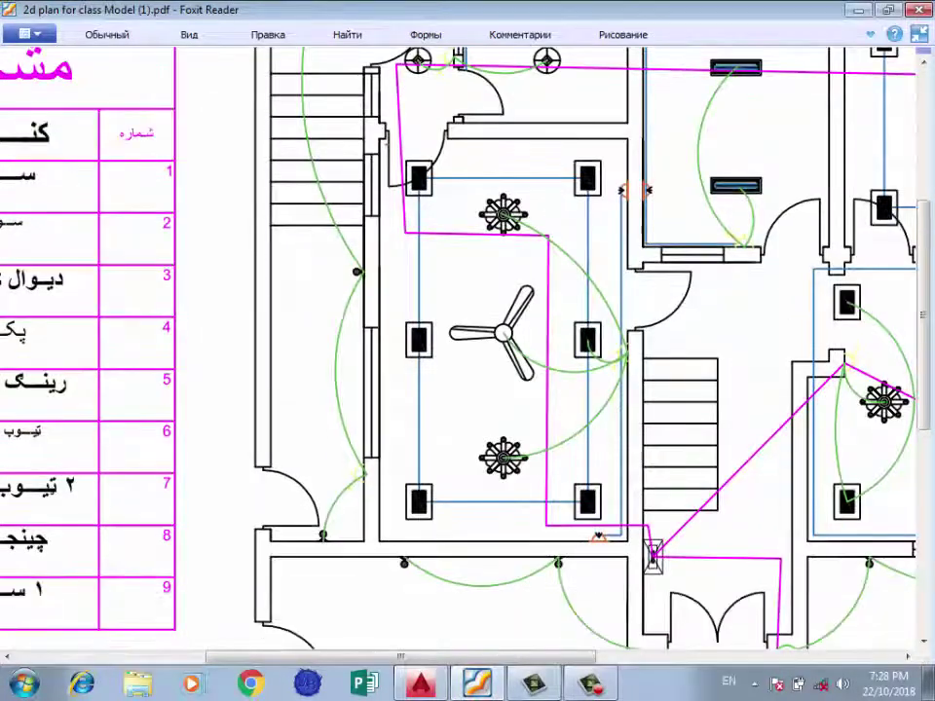
{"action": "scroll", "coordinate": [467, 351], "scroll_direction": "down", "scroll_amount": 2, "text": "ctrl"}
{"action": "scroll", "coordinate": [468, 350], "scroll_direction": "up", "scroll_amount": 1, "text": "ctrl"}
{"action": "scroll", "coordinate": [468, 350], "scroll_direction": "up", "scroll_amount": 2, "text": "ctrl"}
{"action": "scroll", "coordinate": [467, 351], "scroll_direction": "down", "scroll_amount": 3}
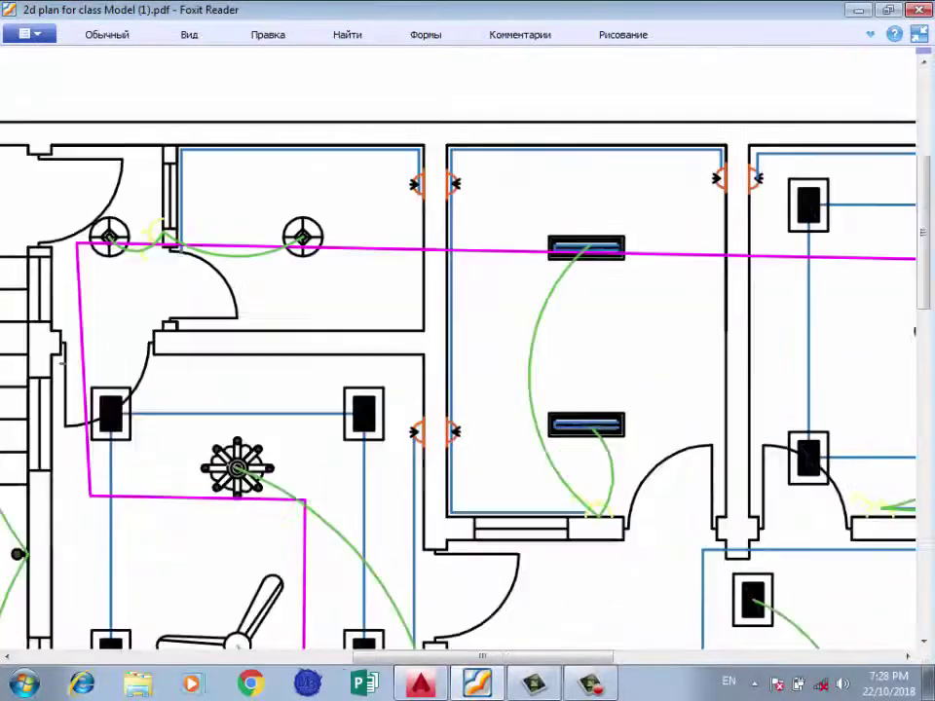
{"action": "scroll", "coordinate": [467, 350], "scroll_direction": "down", "scroll_amount": 3}
{"action": "scroll", "coordinate": [467, 350], "scroll_direction": "down", "scroll_amount": 1, "text": "ctrl"}
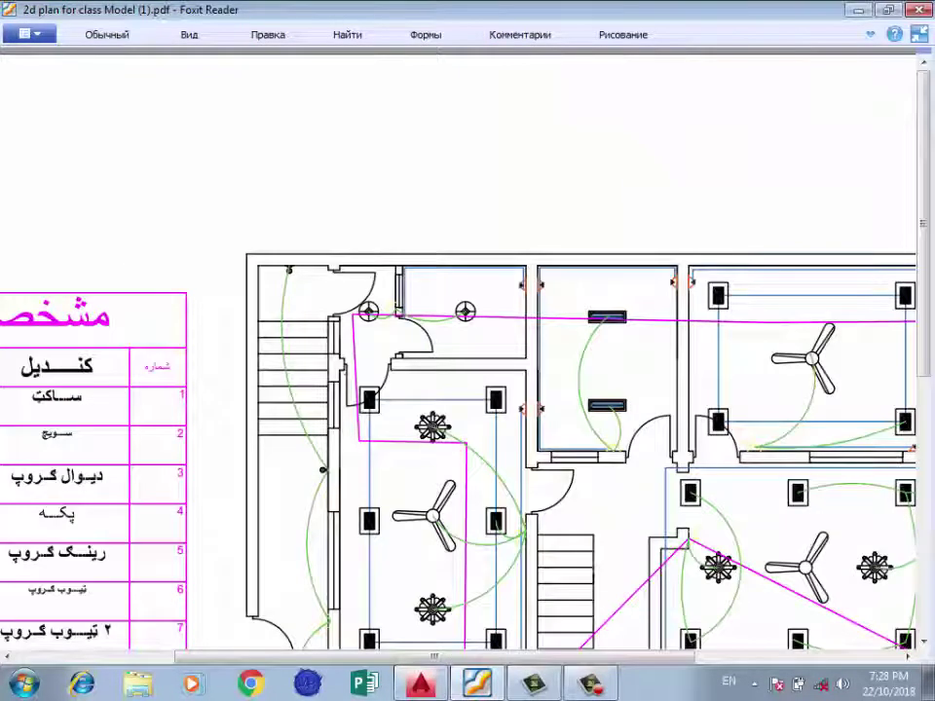
{"action": "mouse_move", "coordinate": [701, 545]}
{"action": "left_mouse_down"}
{"action": "mouse_move", "coordinate": [576, 475]}
{"action": "mouse_move", "coordinate": [542, 421]}
{"action": "mouse_move", "coordinate": [427, 339]}
{"action": "mouse_move", "coordinate": [339, 222]}
{"action": "left_mouse_up"}
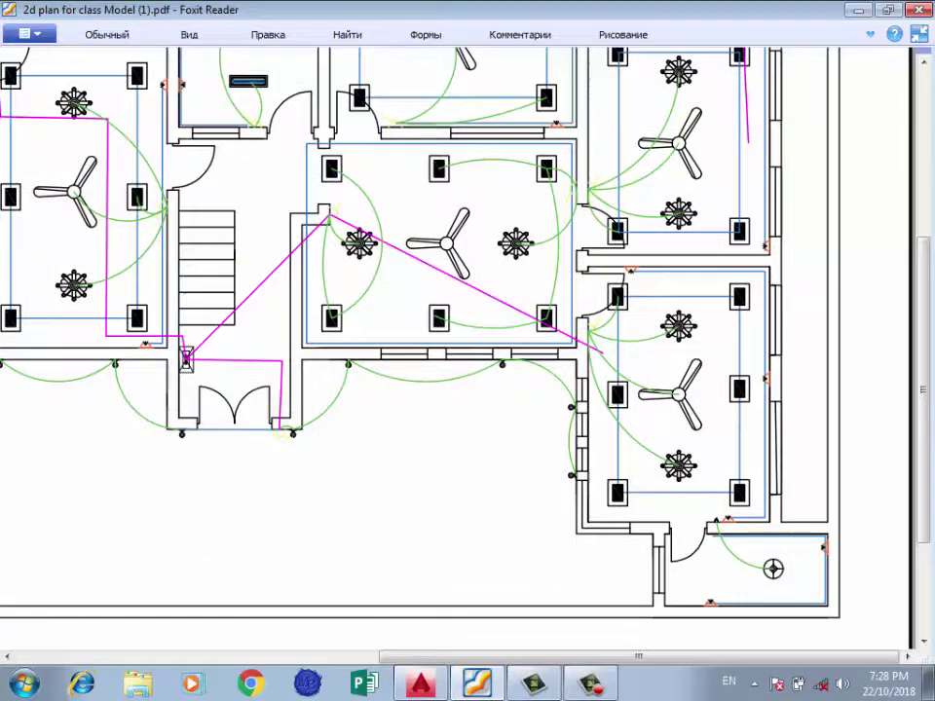
Inspect the small bottom-right room, then fit the whole page and zoom in slightly.
{"action": "scroll", "coordinate": [682, 340], "scroll_direction": "down", "scroll_amount": 3, "text": "ctrl"}
{"action": "scroll", "coordinate": [682, 341], "scroll_direction": "up", "scroll_amount": 4, "text": "ctrl"}
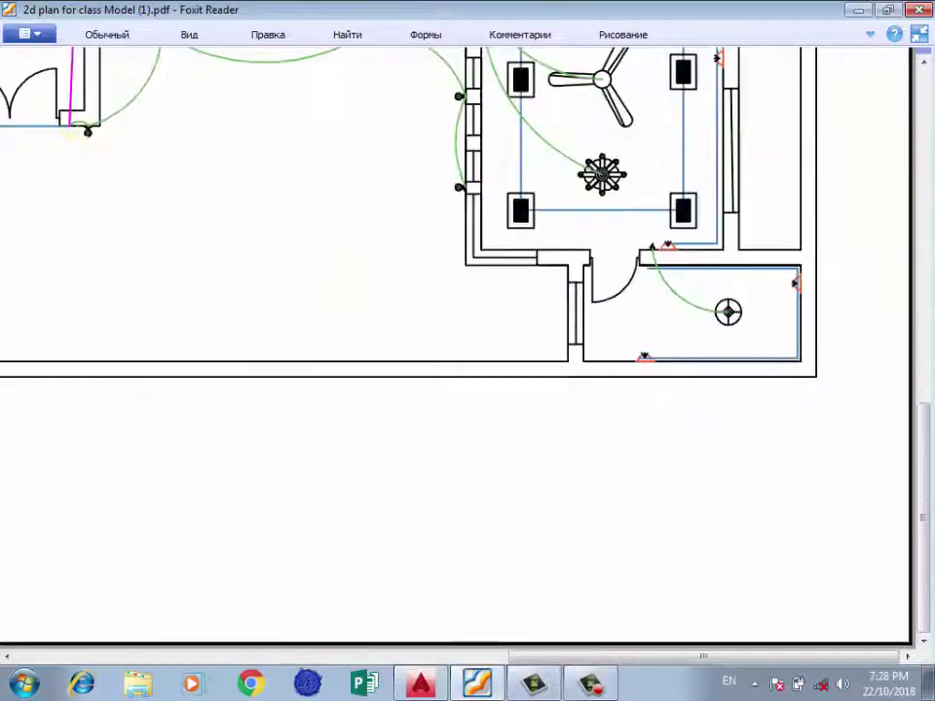
{"action": "scroll", "coordinate": [468, 350], "scroll_direction": "up", "scroll_amount": 3, "text": "ctrl"}
{"action": "left_click_drag", "start_coordinate": [409, 409], "coordinate": [534, 231]}
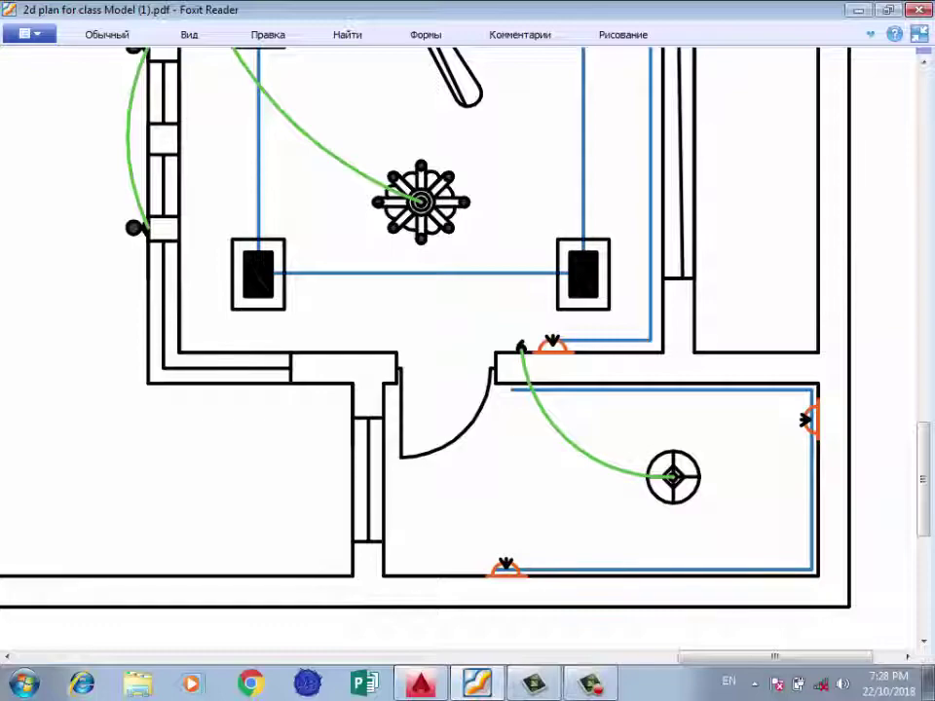
{"action": "key", "text": "ctrl+0"}
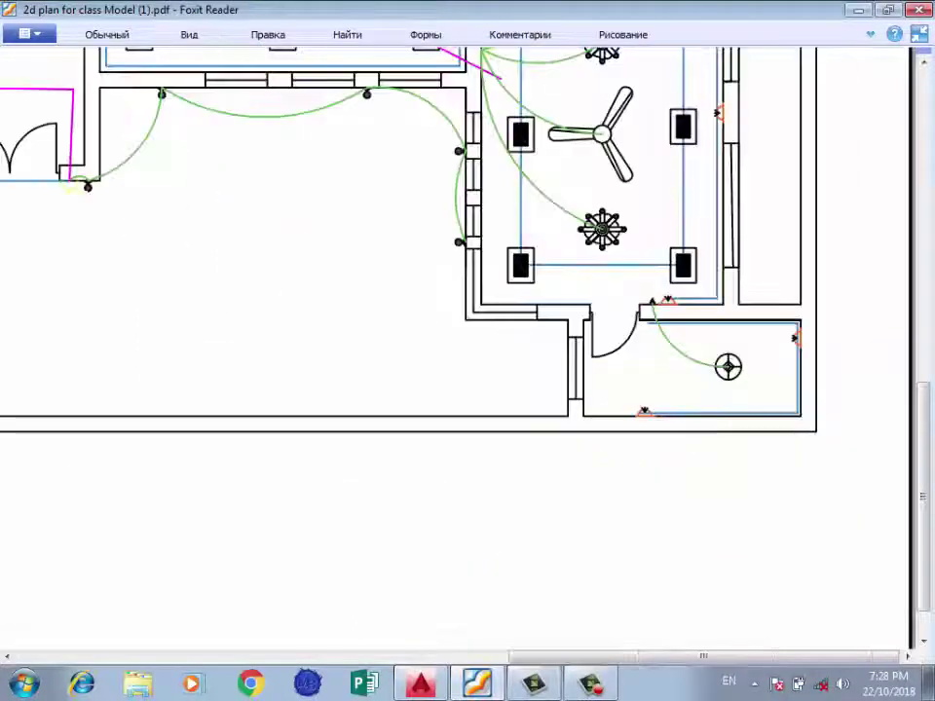
{"action": "key", "text": "ctrl+plus"}
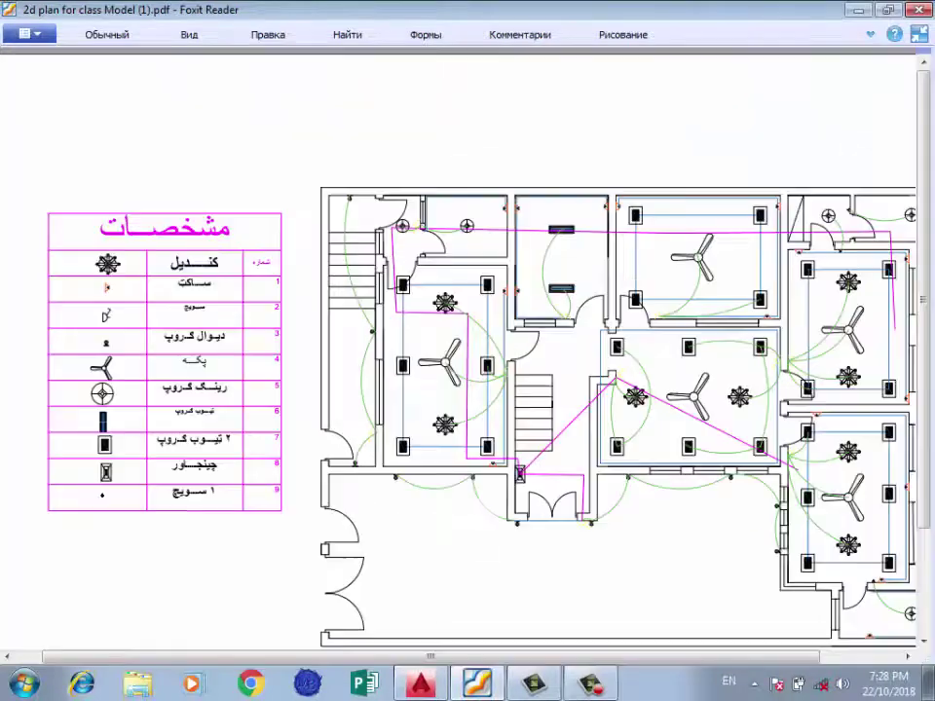
Return to the AutoCAD floor plan and zoom the view.
{"action": "key", "text": "alt+Tab"}
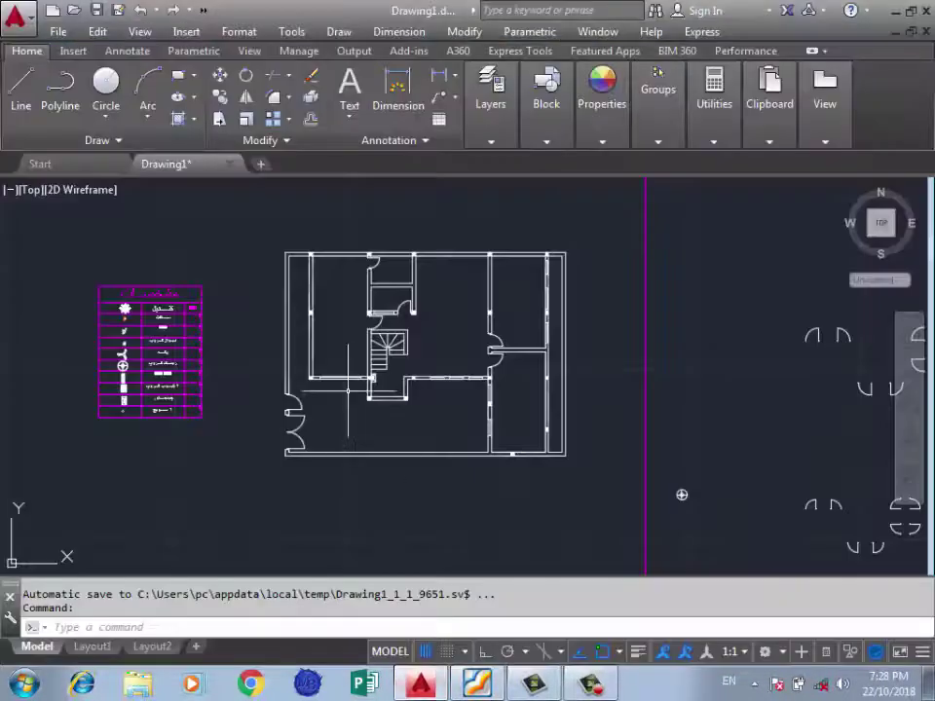
{"action": "scroll", "coordinate": [341, 331], "scroll_direction": "up", "scroll_amount": 2}
{"action": "scroll", "coordinate": [336, 329], "scroll_direction": "up", "scroll_amount": 2}
{"action": "scroll", "coordinate": [352, 328], "scroll_direction": "down", "scroll_amount": 2}
{"action": "scroll", "coordinate": [352, 328], "scroll_direction": "up", "scroll_amount": 2}
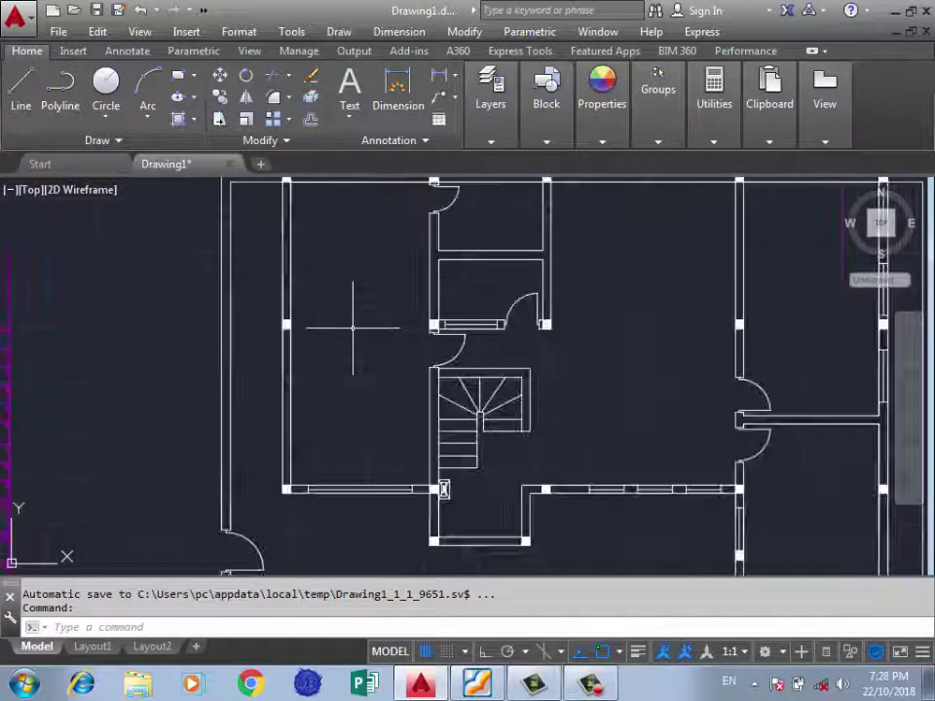
Draw a rectangle between the first left room's inner corners, cancelling the stray selection window.
{"action": "left_click", "coordinate": [178, 75]}
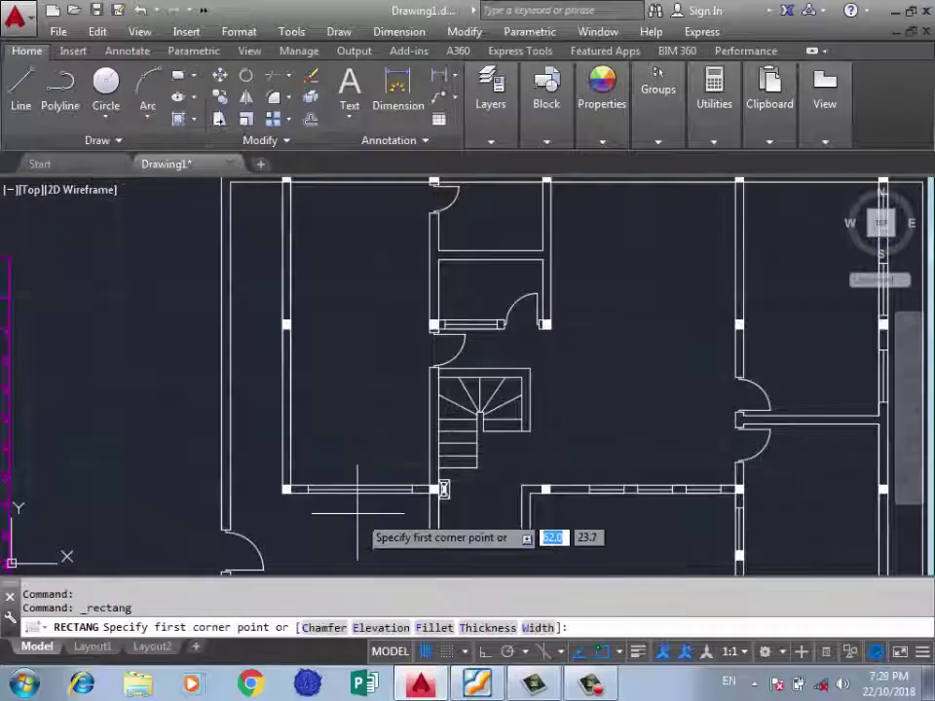
{"action": "scroll", "coordinate": [438, 230], "scroll_direction": "up", "scroll_amount": 3}
{"action": "middle_click_drag", "start_coordinate": [427, 185], "coordinate": [366, 397]}
{"action": "scroll", "coordinate": [396, 310], "scroll_direction": "up", "scroll_amount": 4}
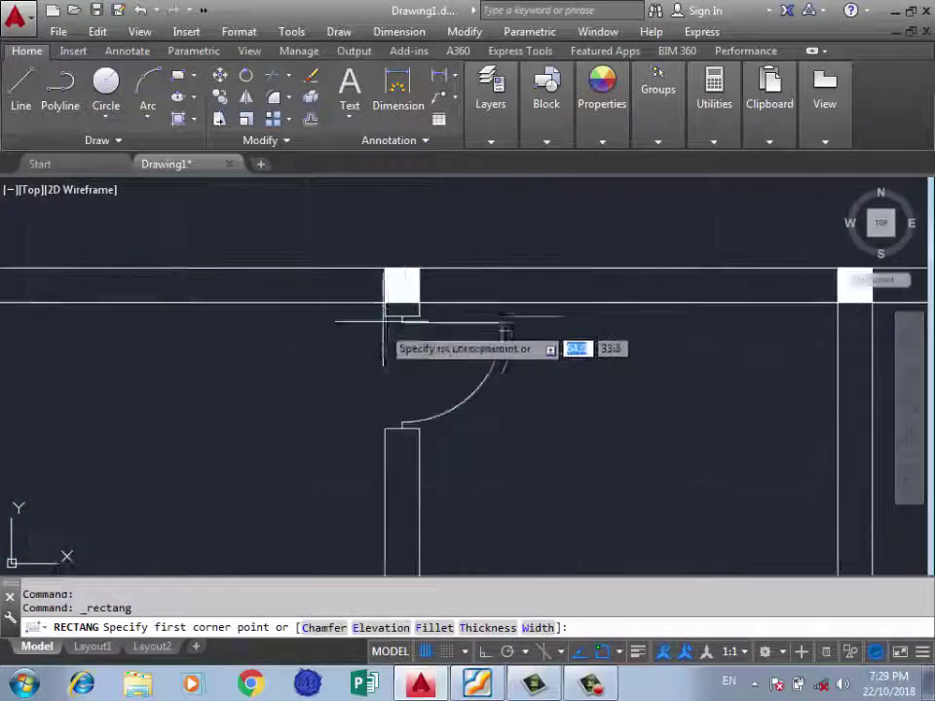
{"action": "left_click", "coordinate": [385, 303]}
{"action": "scroll", "coordinate": [422, 300], "scroll_direction": "down", "scroll_amount": 5}
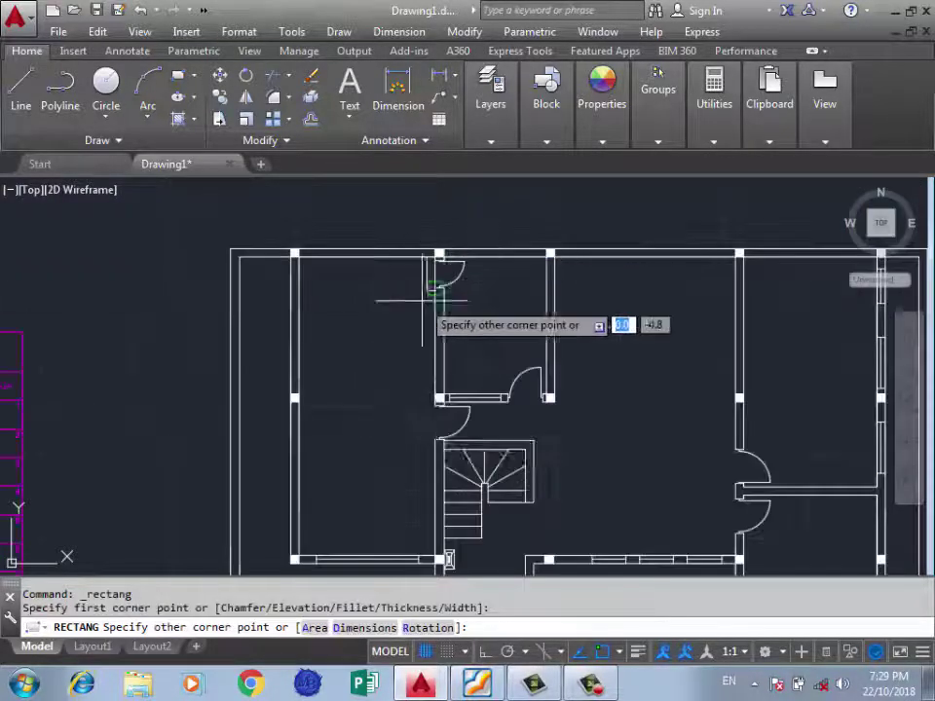
{"action": "scroll", "coordinate": [304, 563], "scroll_direction": "up", "scroll_amount": 4}
{"action": "left_click", "coordinate": [298, 546]}
{"action": "scroll", "coordinate": [444, 354], "scroll_direction": "down", "scroll_amount": 3}
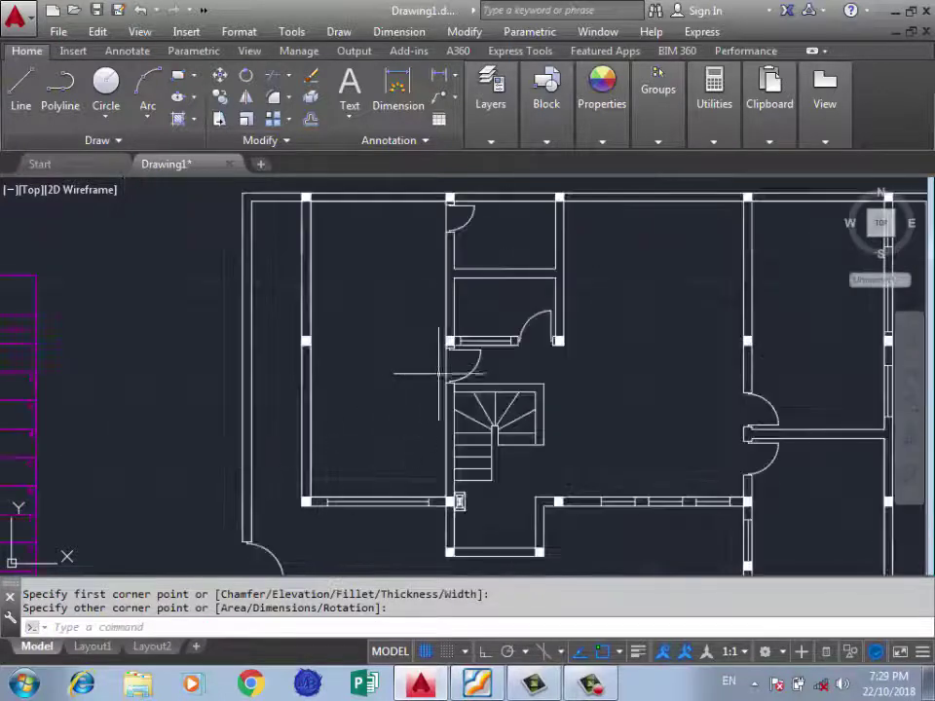
{"action": "scroll", "coordinate": [444, 359], "scroll_direction": "up", "scroll_amount": 3}
{"action": "left_click", "coordinate": [428, 366]}
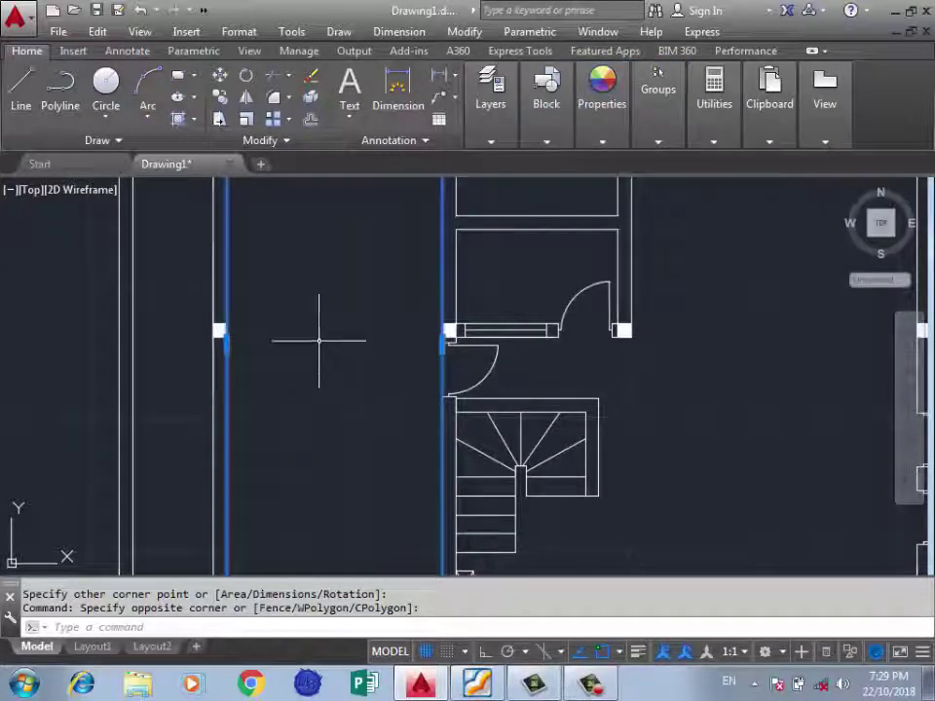
{"action": "key", "text": "Escape"}
{"action": "scroll", "coordinate": [292, 380], "scroll_direction": "down", "scroll_amount": 1}
{"action": "scroll", "coordinate": [298, 385], "scroll_direction": "down", "scroll_amount": 1}
Offset the first room's rectangle 0.6 inward to create an inner rectangle.
{"action": "type", "text": "c"}
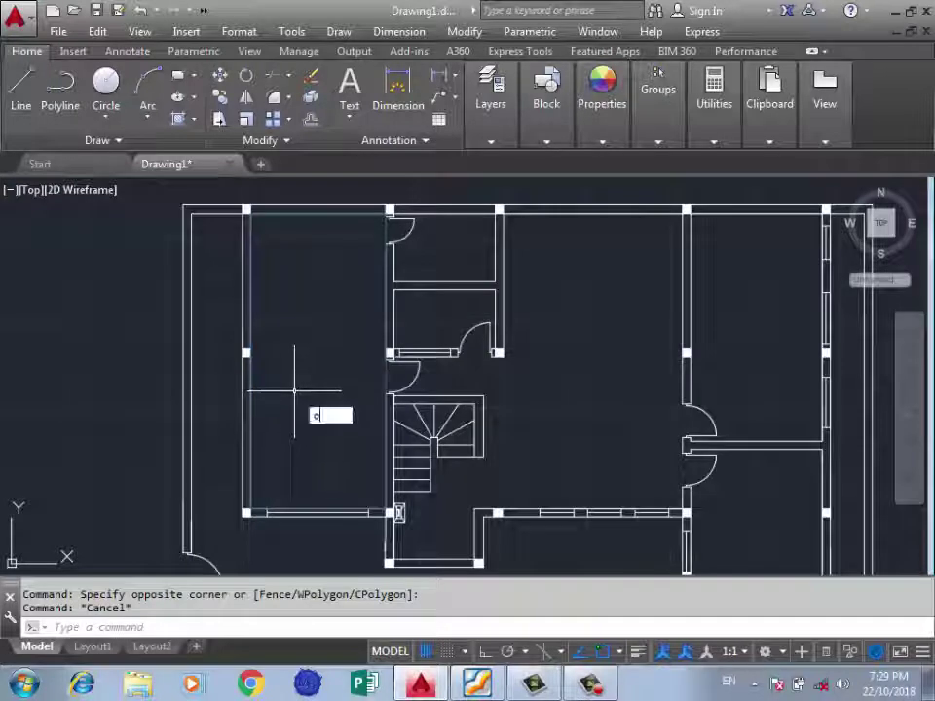
{"action": "key", "text": "Return"}
{"action": "key", "text": "Return"}
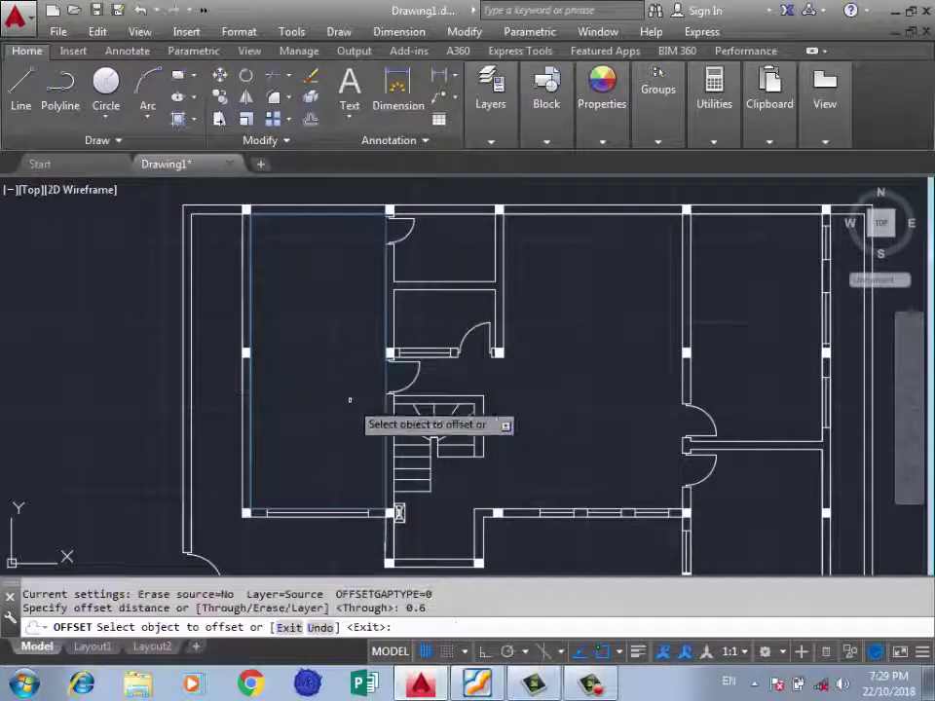
{"action": "left_click", "coordinate": [387, 377]}
{"action": "left_click", "coordinate": [318, 361]}
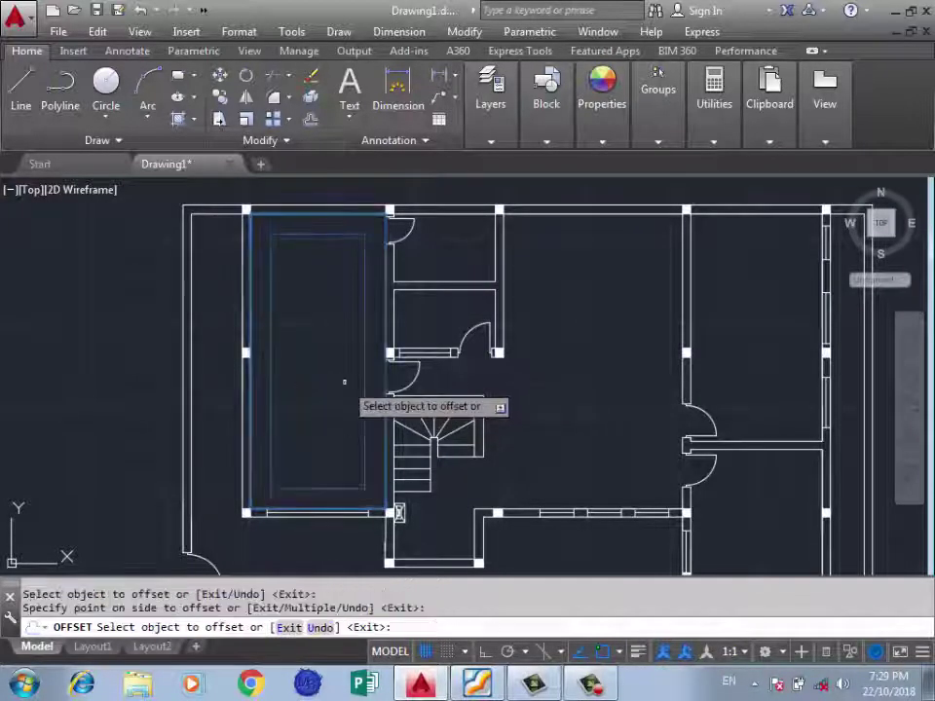
{"action": "scroll", "coordinate": [334, 355], "scroll_direction": "down", "scroll_amount": 3}
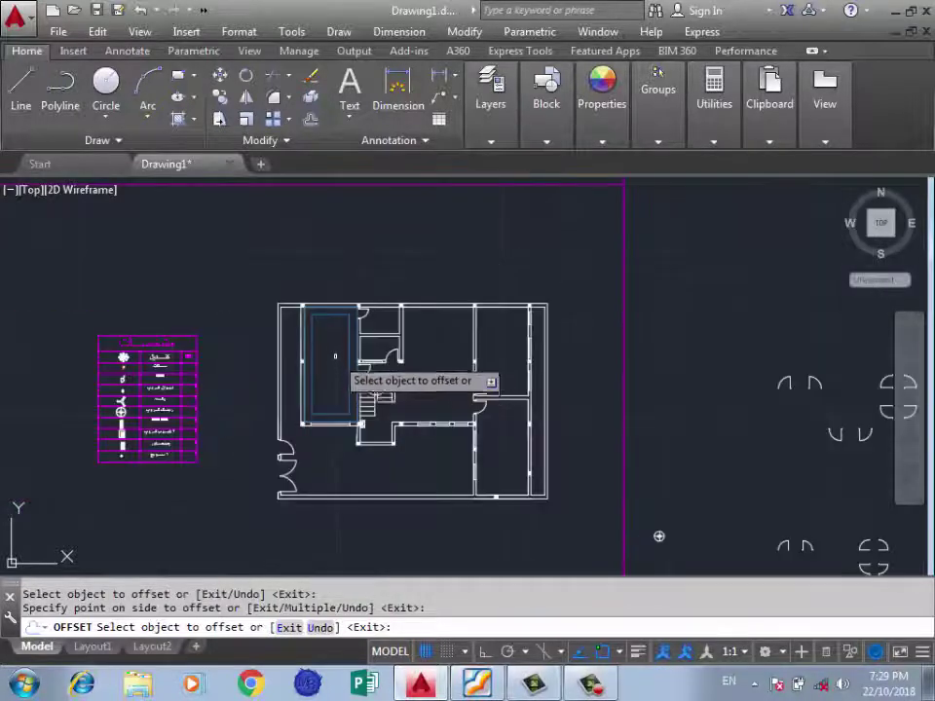
{"action": "scroll", "coordinate": [340, 369], "scroll_direction": "up", "scroll_amount": 3}
{"action": "scroll", "coordinate": [401, 366], "scroll_direction": "up", "scroll_amount": 2}
{"action": "key", "text": "Return"}
Offset the outline by 0.05, then erase the resulting stray extra copy.
{"action": "key", "text": "Return"}
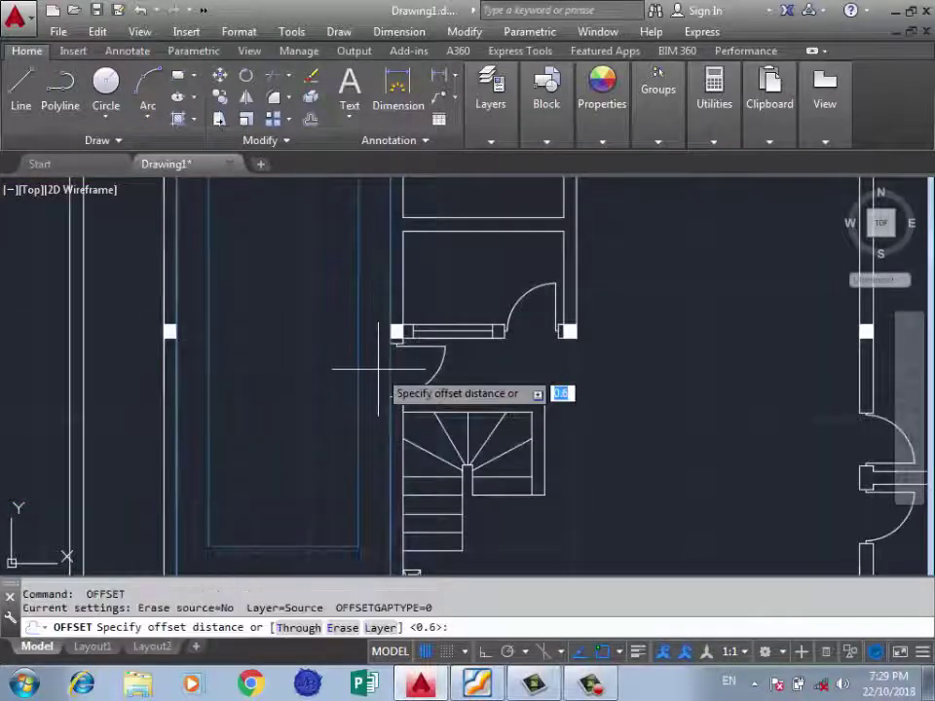
{"action": "type", "text": "0.05"}
{"action": "key", "text": "Return"}
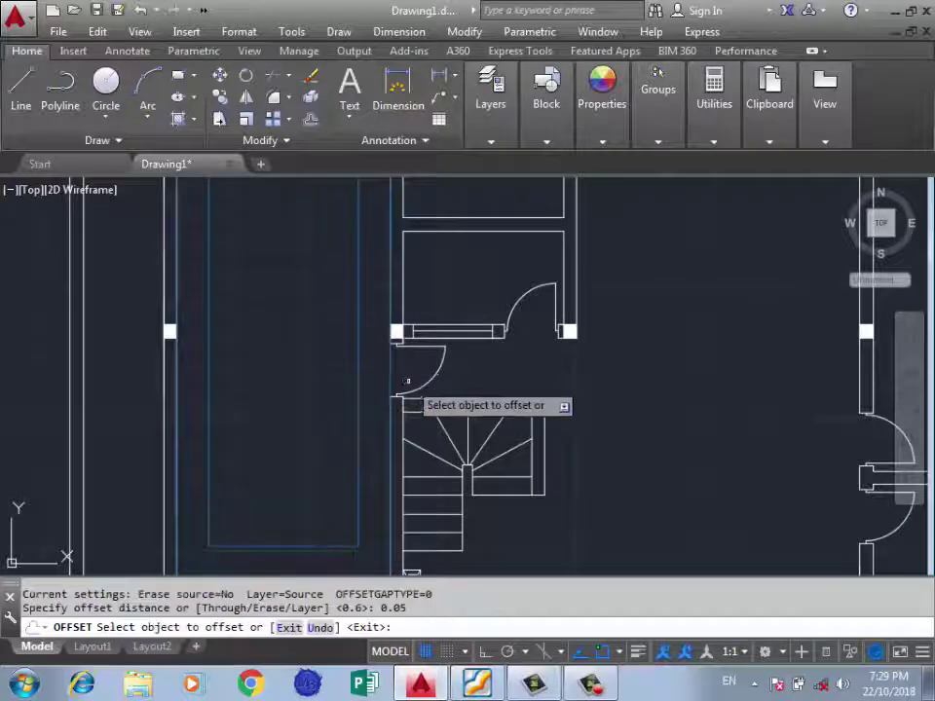
{"action": "left_click", "coordinate": [387, 380]}
{"action": "left_click", "coordinate": [389, 377]}
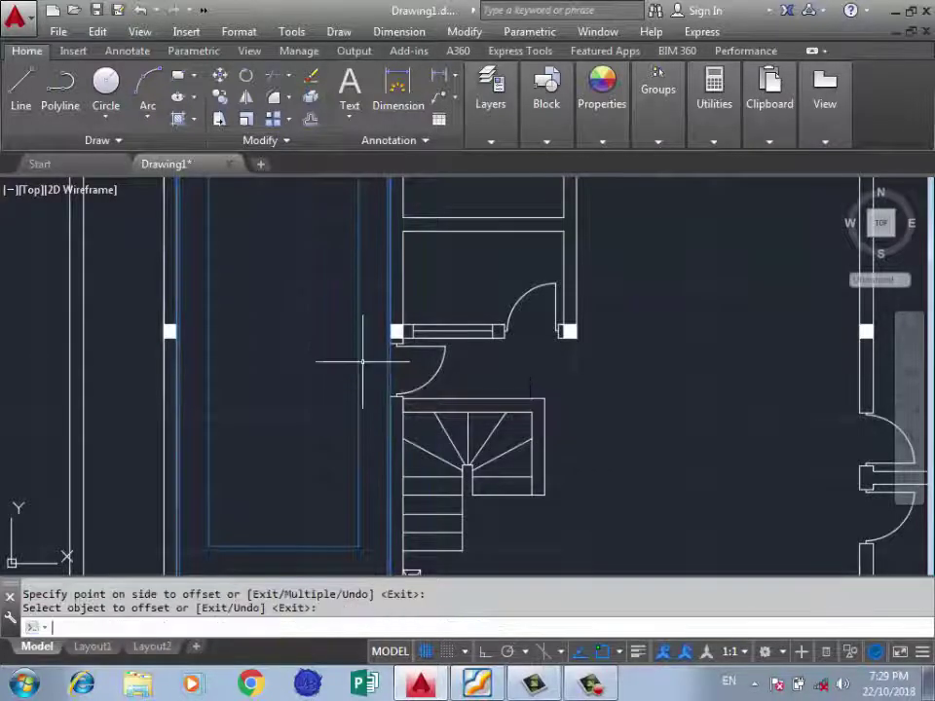
{"action": "scroll", "coordinate": [370, 368], "scroll_direction": "up", "scroll_amount": 2}
{"action": "left_click", "coordinate": [383, 365]}
{"action": "left_click", "coordinate": [382, 368]}
{"action": "key", "text": "Delete"}
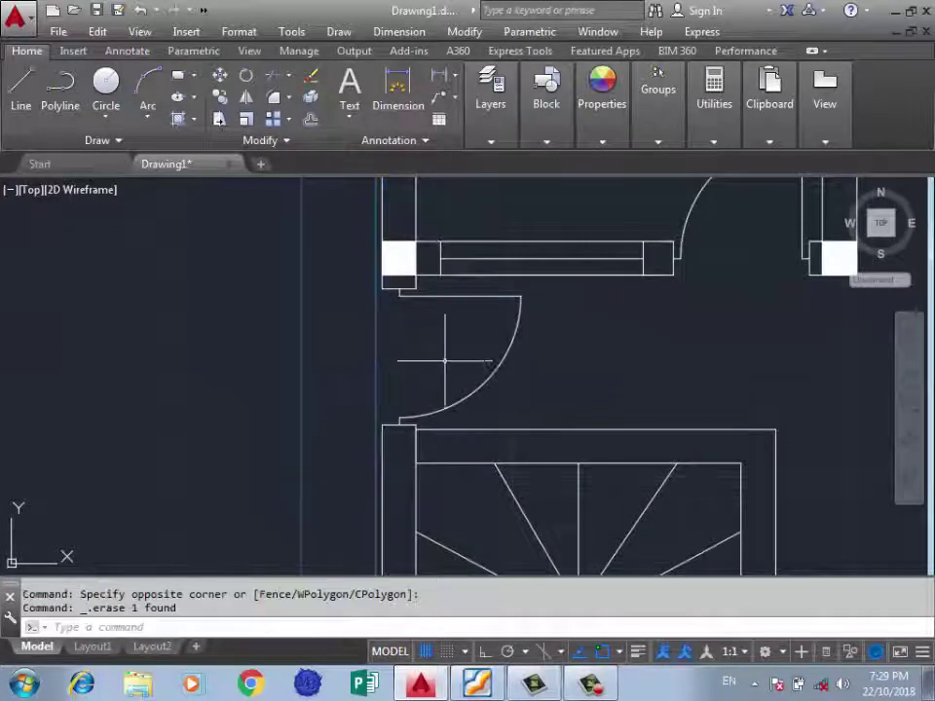
{"action": "scroll", "coordinate": [374, 361], "scroll_direction": "down", "scroll_amount": 3}
{"action": "middle_click_drag", "start_coordinate": [375, 361], "coordinate": [352, 365]}
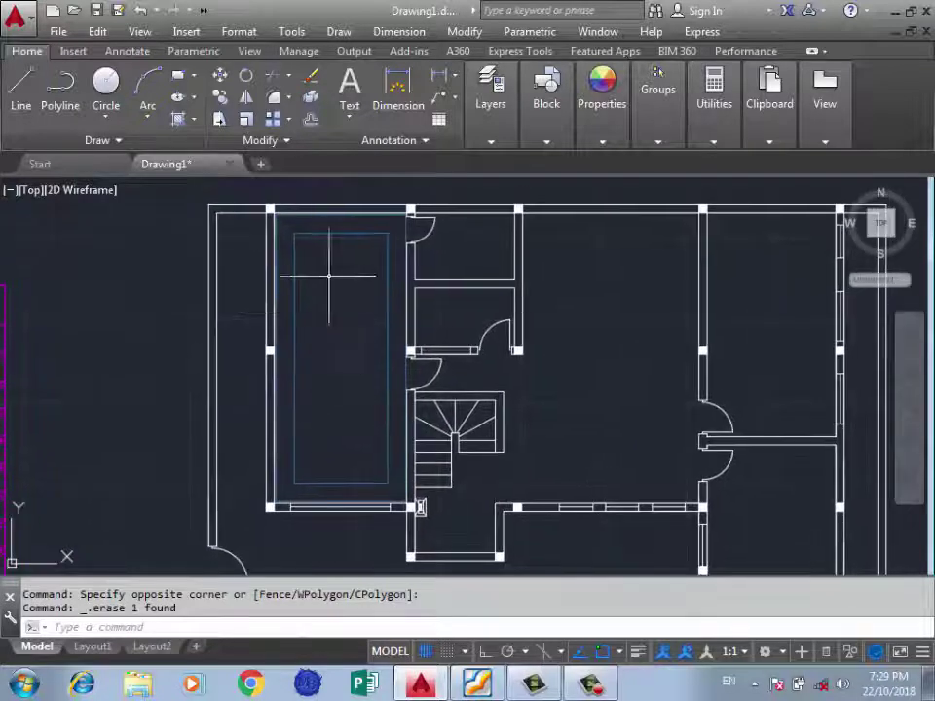
Draw a horizontal line across the inner rectangle between its side midpoints.
{"action": "left_click", "coordinate": [21, 85]}
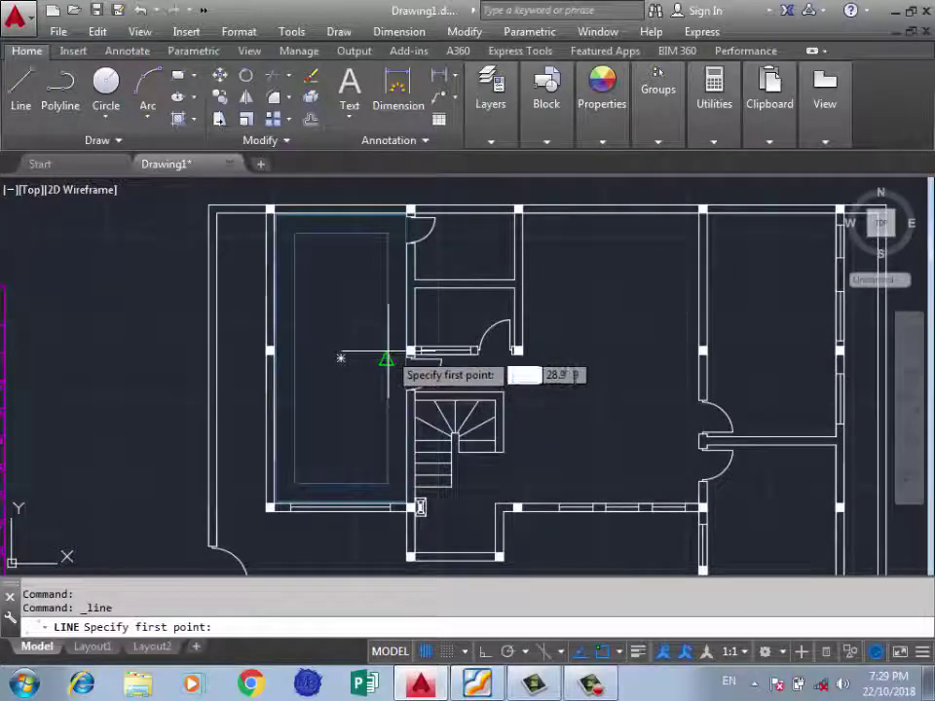
{"action": "left_click", "coordinate": [386, 358]}
{"action": "left_click", "coordinate": [294, 358]}
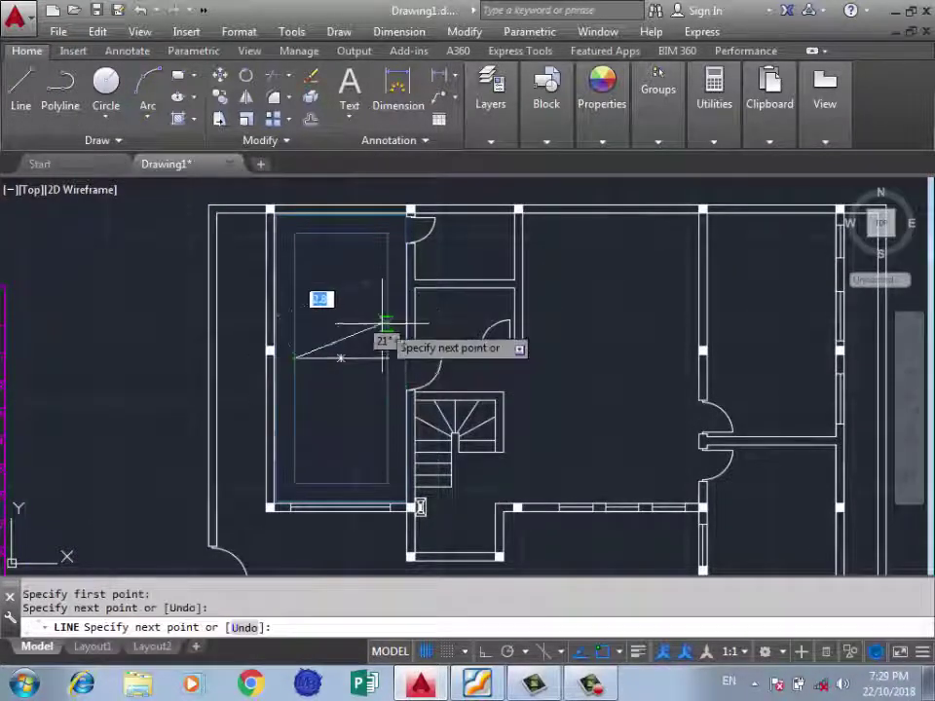
{"action": "key", "text": "Return"}
{"action": "key", "text": "Return"}
Draw a vertical line between the top and bottom midpoints, then bring up the reference PDF.
{"action": "left_click", "coordinate": [349, 234]}
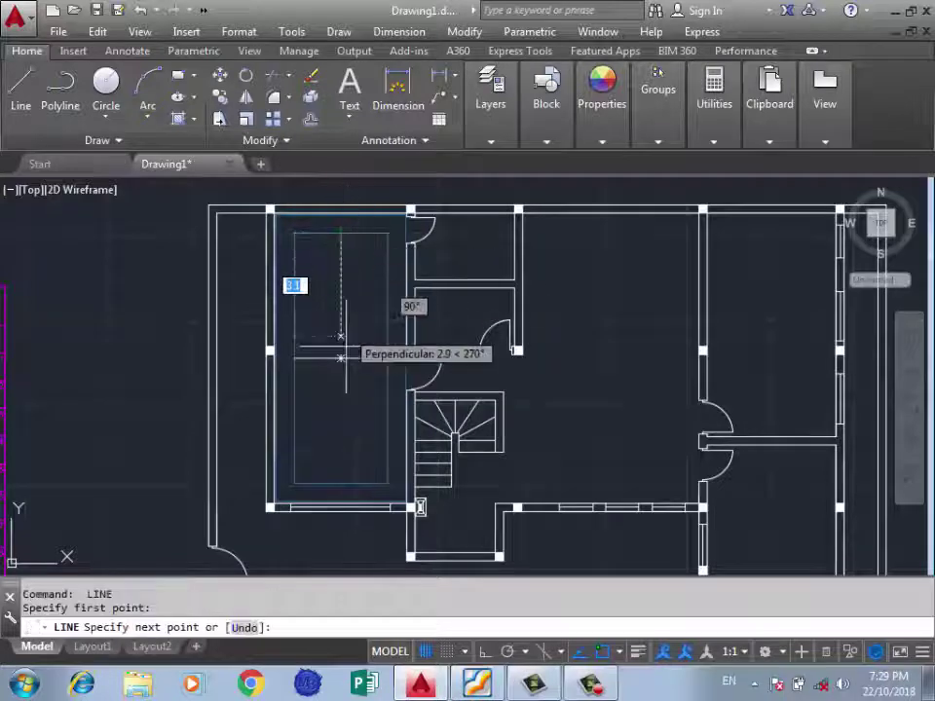
{"action": "left_click", "coordinate": [349, 482]}
{"action": "key", "text": "Return"}
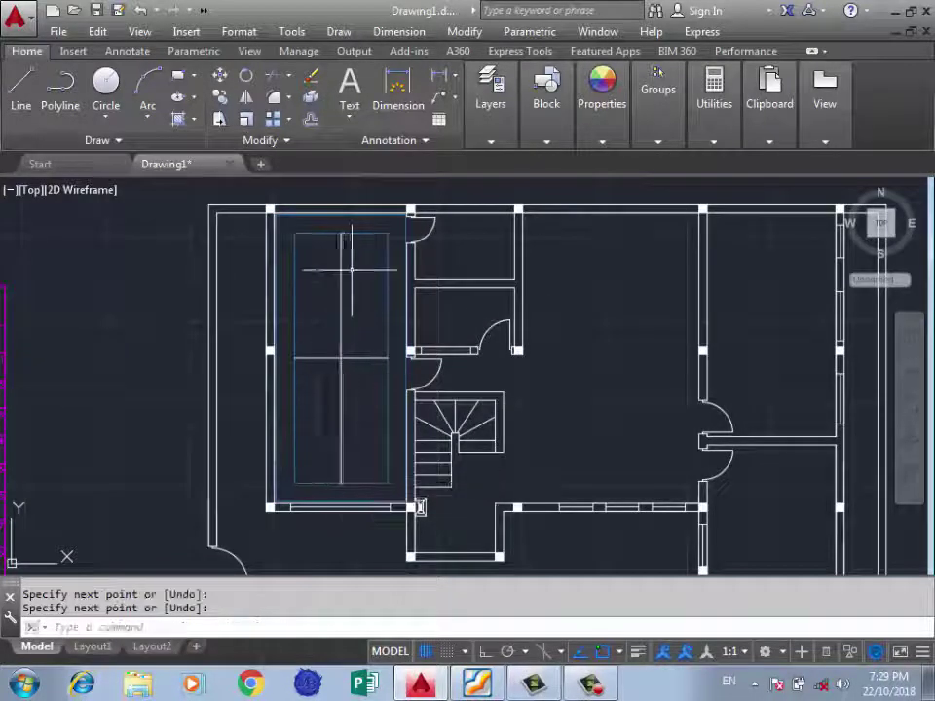
{"action": "scroll", "coordinate": [312, 324], "scroll_direction": "up", "scroll_amount": 1}
{"action": "scroll", "coordinate": [324, 416], "scroll_direction": "down", "scroll_amount": 1}
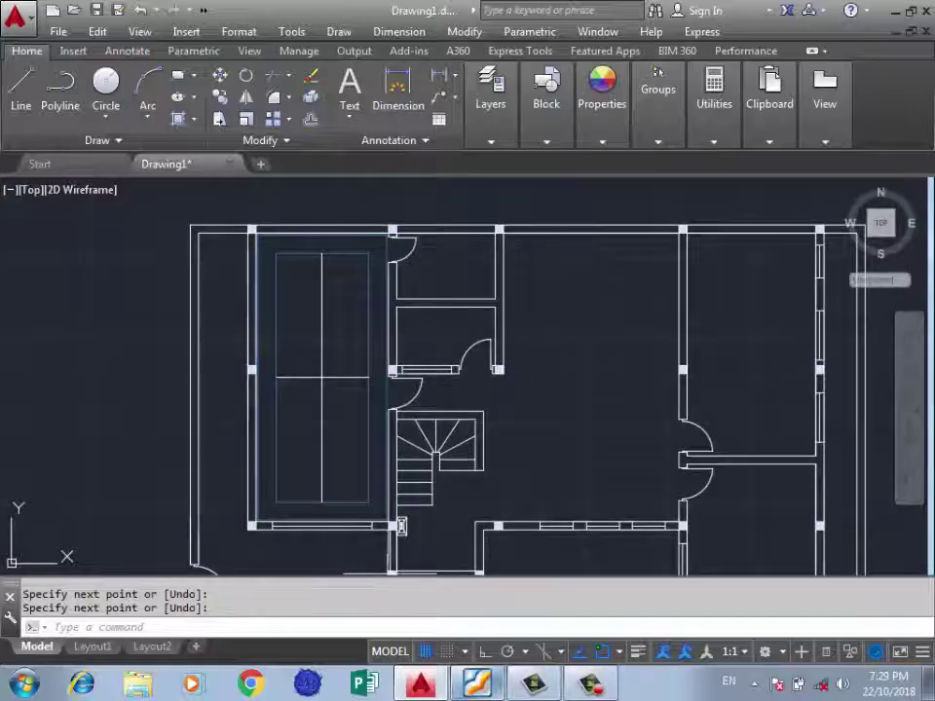
{"action": "left_click", "coordinate": [477, 684]}
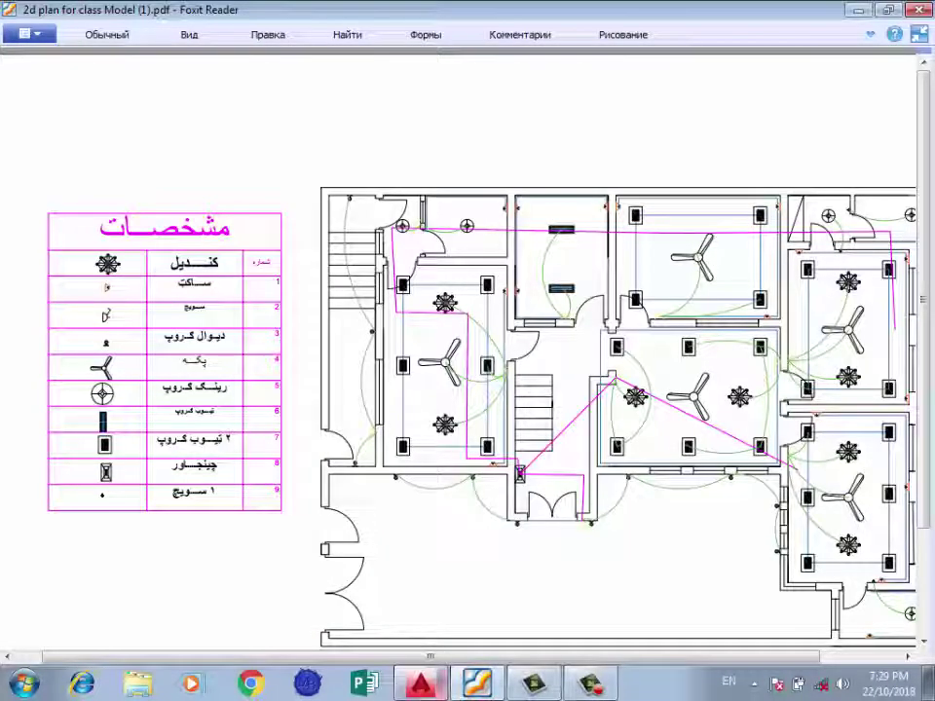
Compare the AutoCAD floor plan with the reference PDF, zooming around the legend.
{"action": "left_click", "coordinate": [419, 684]}
{"action": "scroll", "coordinate": [382, 302], "scroll_direction": "down", "scroll_amount": 1}
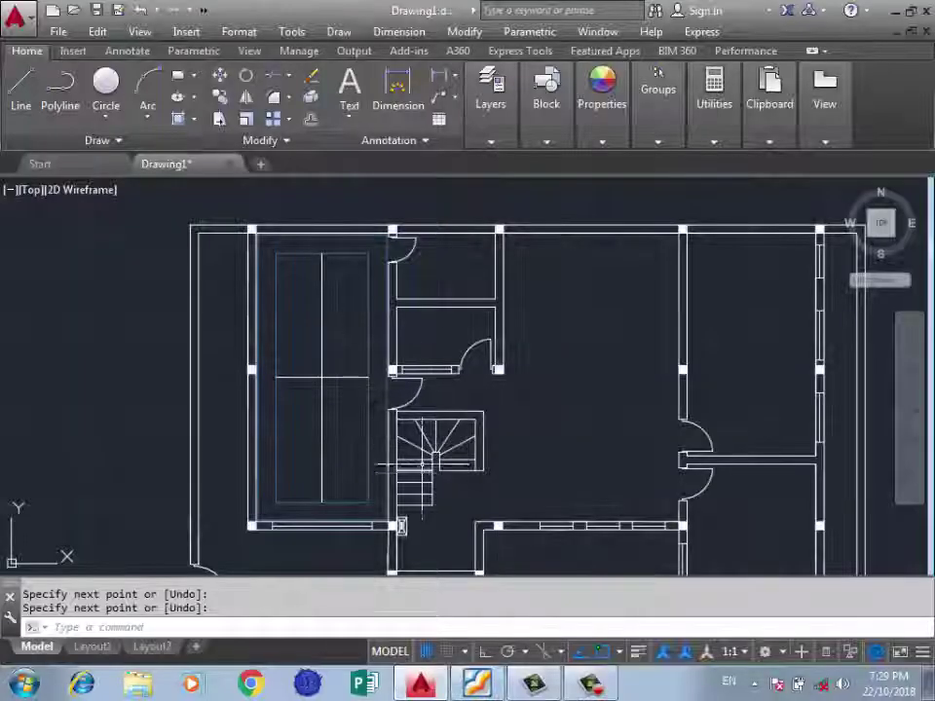
{"action": "scroll", "coordinate": [628, 492], "scroll_direction": "down", "scroll_amount": 3}
{"action": "scroll", "coordinate": [627, 492], "scroll_direction": "down", "scroll_amount": 2}
{"action": "scroll", "coordinate": [289, 321], "scroll_direction": "down", "scroll_amount": 1}
{"action": "scroll", "coordinate": [113, 312], "scroll_direction": "up", "scroll_amount": 4}
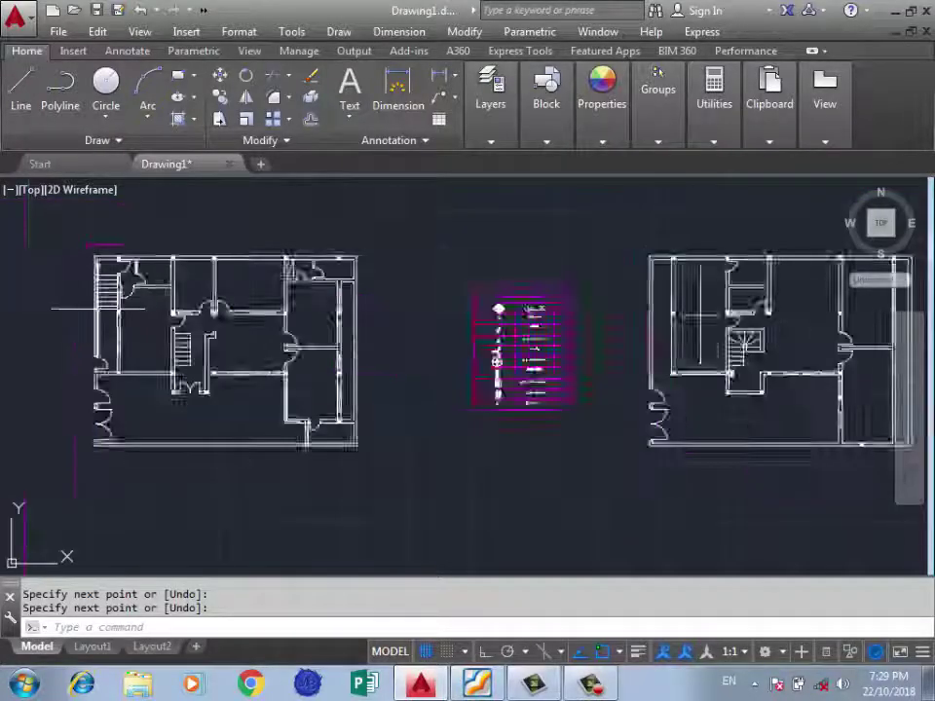
{"action": "scroll", "coordinate": [93, 312], "scroll_direction": "up", "scroll_amount": 2}
{"action": "scroll", "coordinate": [323, 324], "scroll_direction": "up", "scroll_amount": 3}
{"action": "scroll", "coordinate": [306, 319], "scroll_direction": "up", "scroll_amount": 1}
{"action": "scroll", "coordinate": [306, 318], "scroll_direction": "down", "scroll_amount": 3}
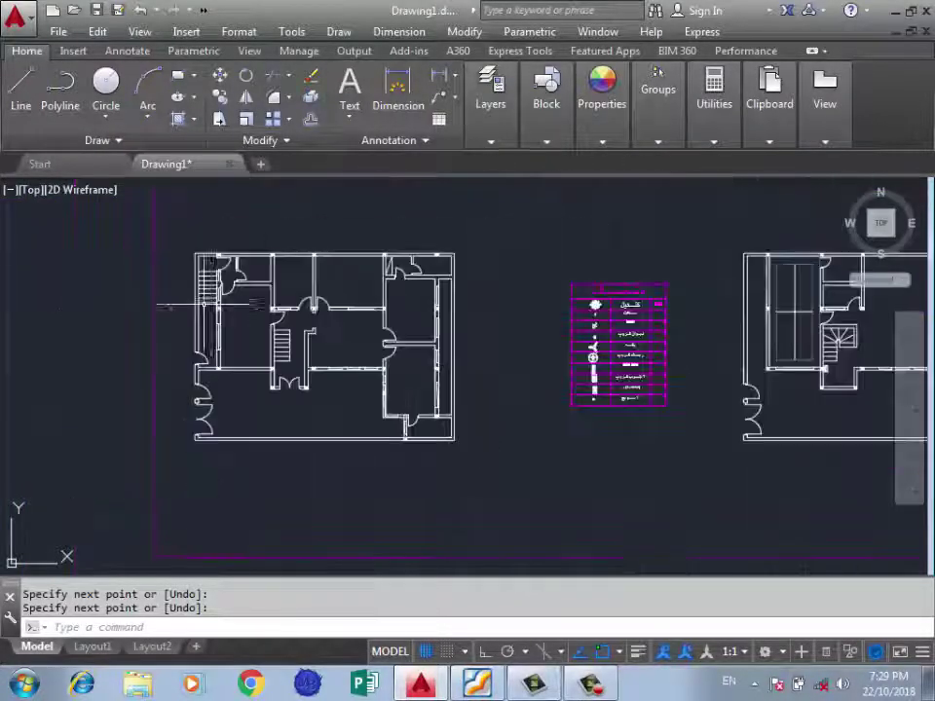
{"action": "scroll", "coordinate": [467, 380], "scroll_direction": "down", "scroll_amount": 1}
{"action": "scroll", "coordinate": [681, 316], "scroll_direction": "up", "scroll_amount": 4}
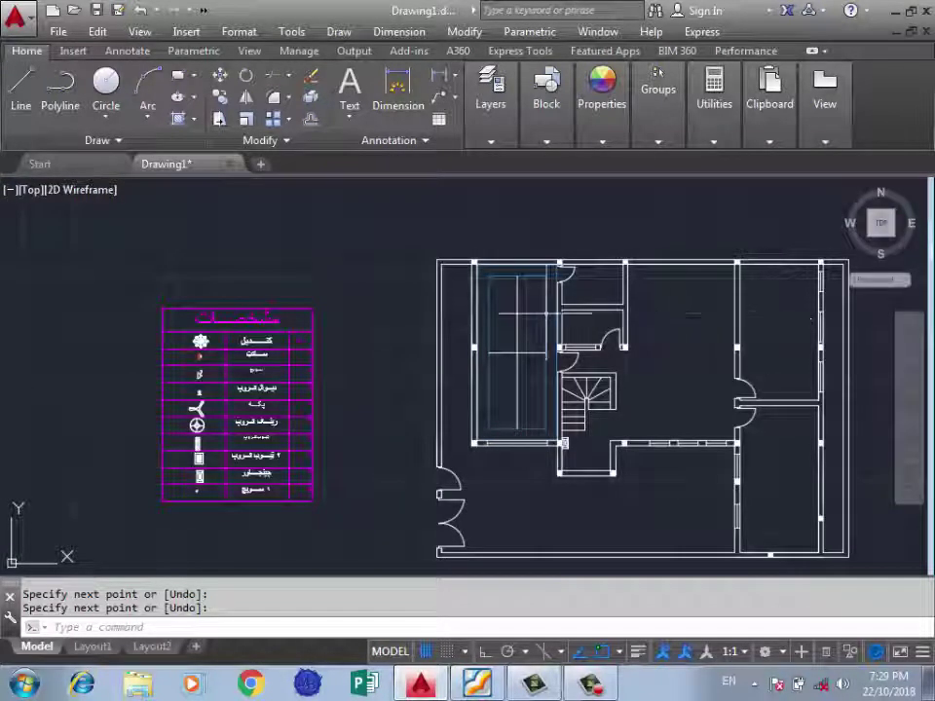
{"action": "scroll", "coordinate": [484, 323], "scroll_direction": "down", "scroll_amount": 2}
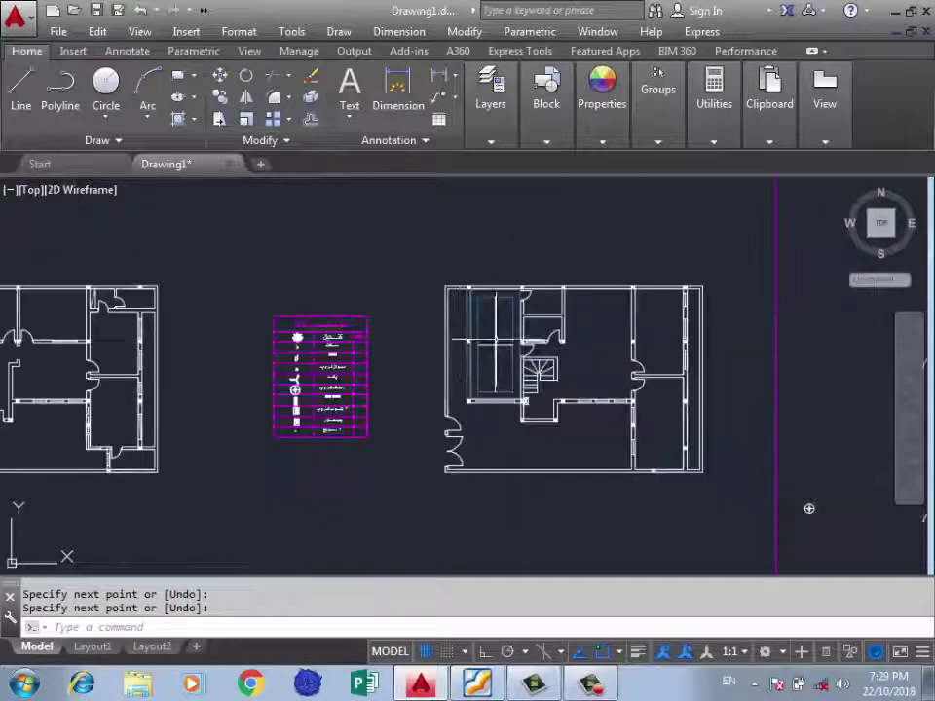
{"action": "scroll", "coordinate": [544, 337], "scroll_direction": "up", "scroll_amount": 4}
{"action": "scroll", "coordinate": [411, 292], "scroll_direction": "up", "scroll_amount": 2}
{"action": "scroll", "coordinate": [412, 288], "scroll_direction": "down", "scroll_amount": 3}
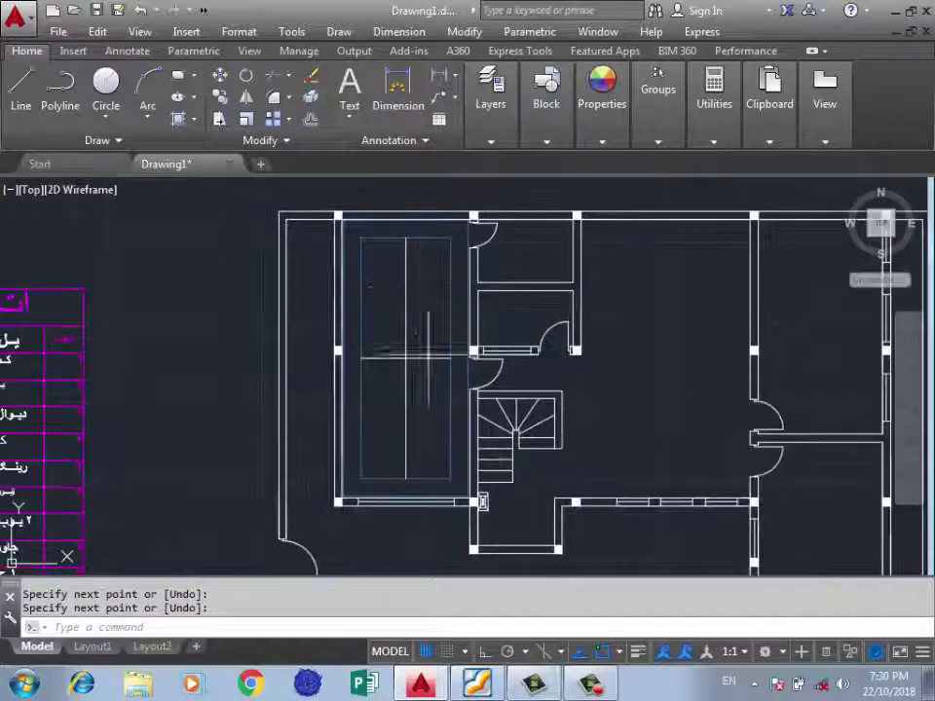
{"action": "key", "text": "alt+Tab"}
{"action": "scroll", "coordinate": [619, 389], "scroll_direction": "down", "scroll_amount": 1}
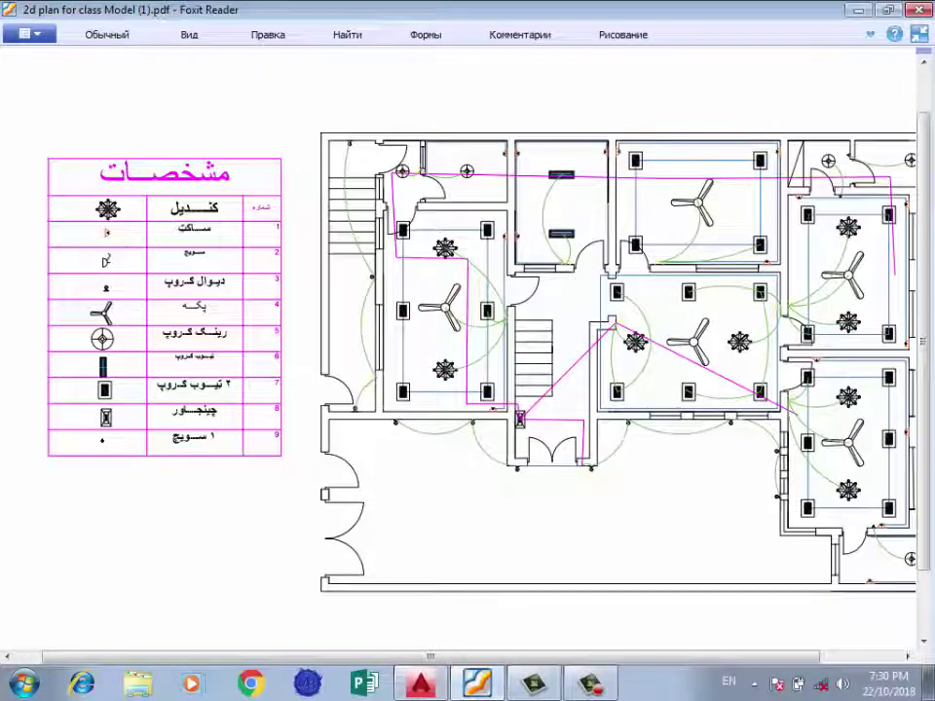
{"action": "left_click", "coordinate": [420, 683]}
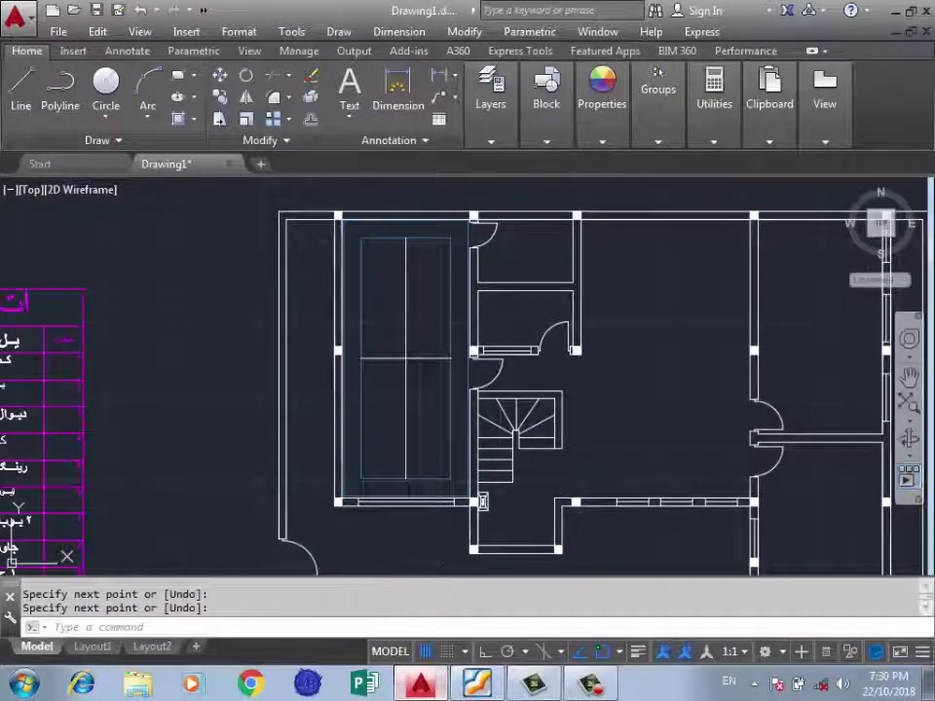
From the desktop, open the 'plan for course - Copy' archive and its plan folder.
{"action": "key", "text": "super+d"}
{"action": "key", "text": "2"}
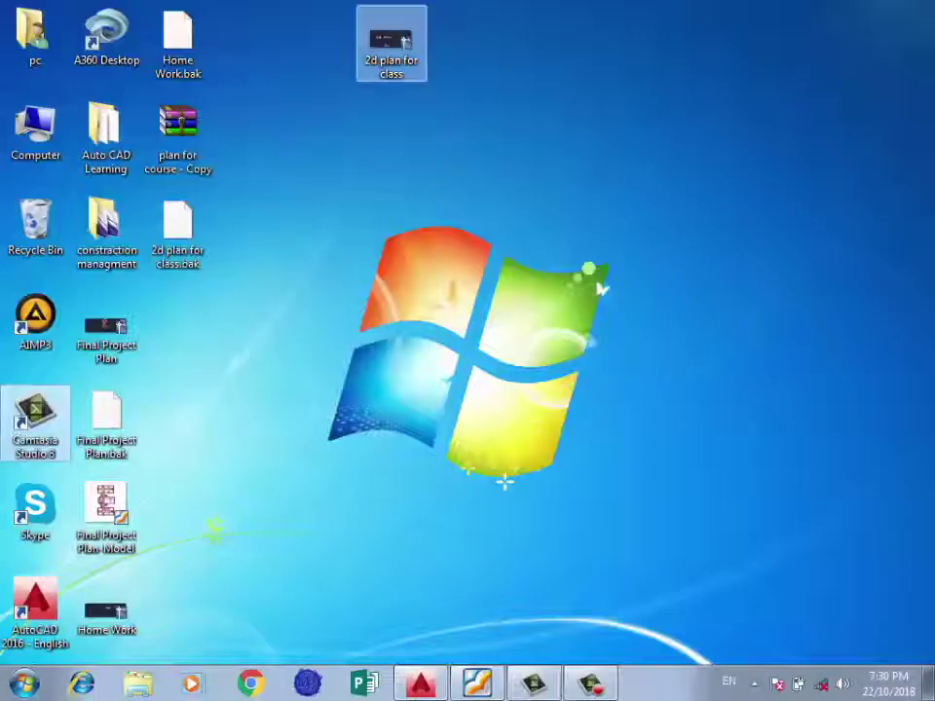
{"action": "key", "text": "2"}
{"action": "left_click", "coordinate": [178, 136]}
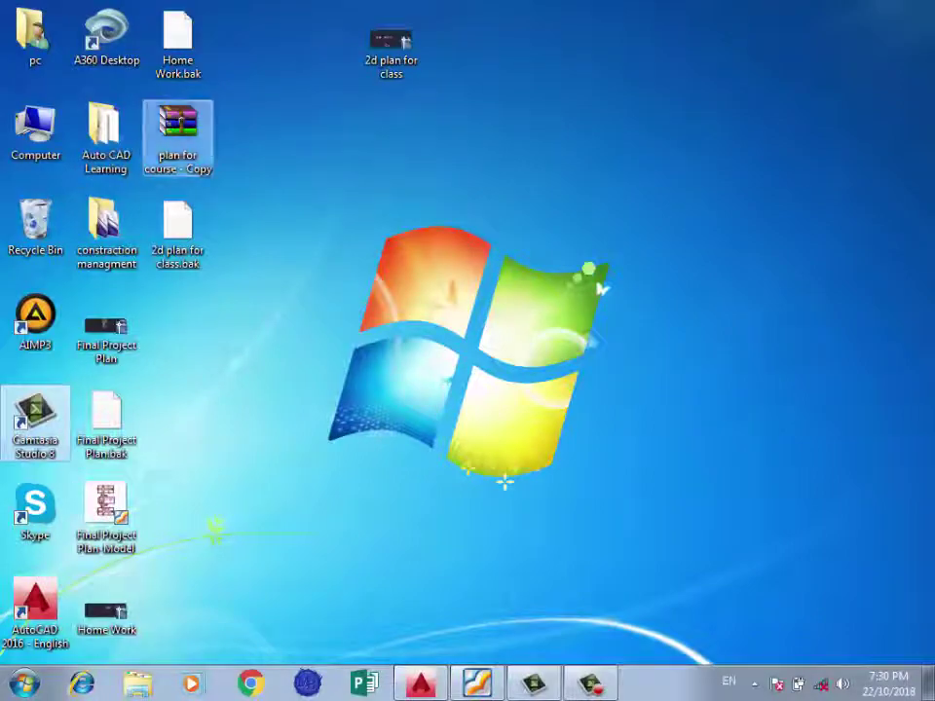
{"action": "double_click", "coordinate": [177, 136]}
{"action": "double_click", "coordinate": [39, 174]}
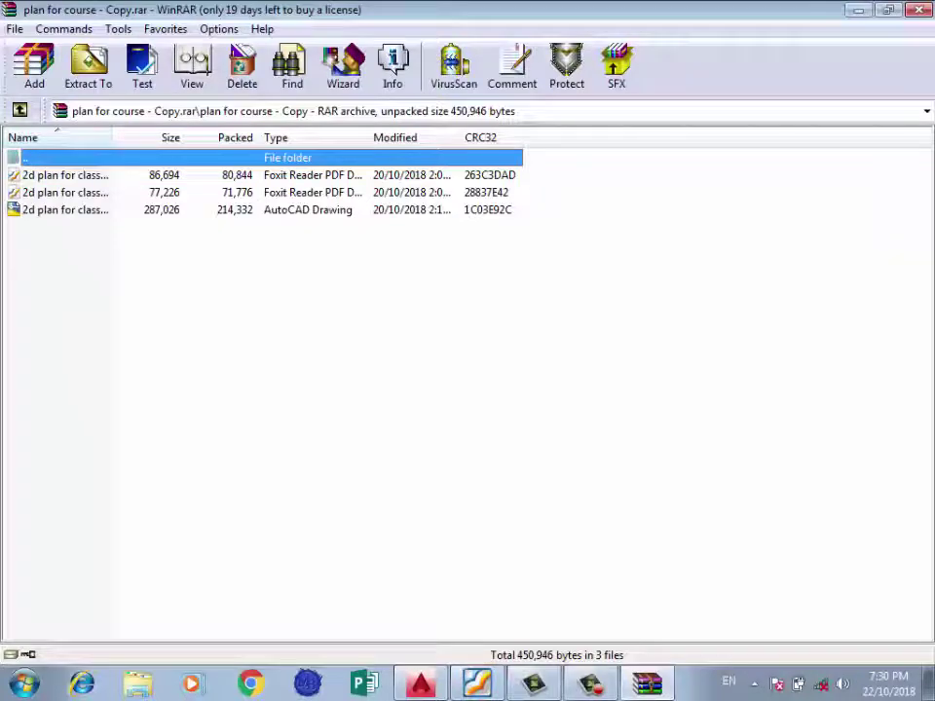
Open the second plan PDF rotated to landscape, then close it and open the first PDF.
{"action": "double_click", "coordinate": [66, 192]}
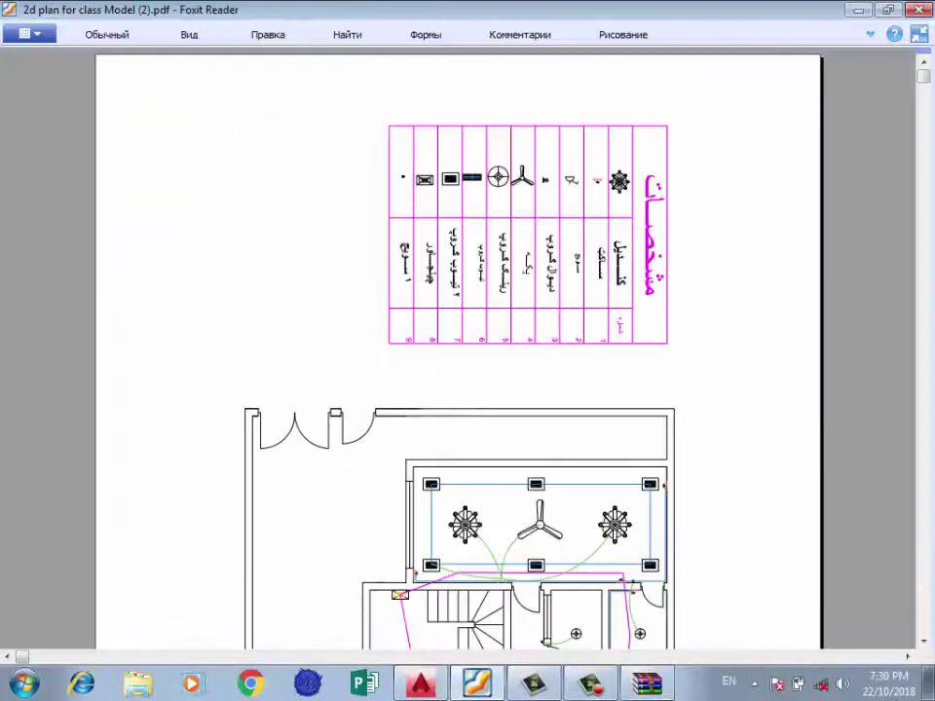
{"action": "key", "text": "ctrl+shift+plus"}
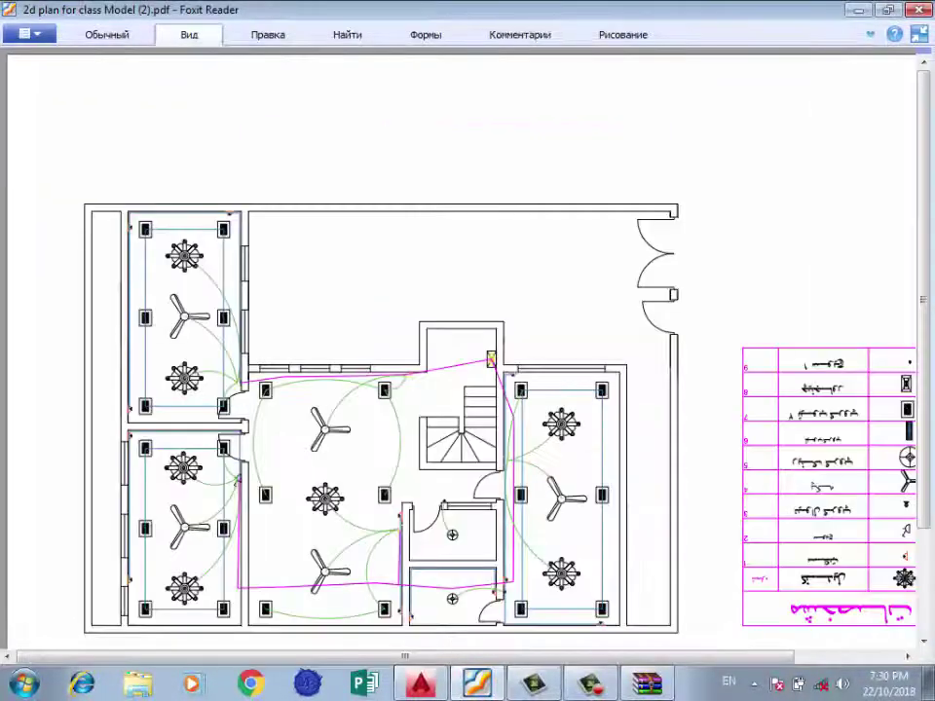
{"action": "key", "text": "ctrl+shift+plus"}
{"action": "key", "text": "ctrl+shift+plus"}
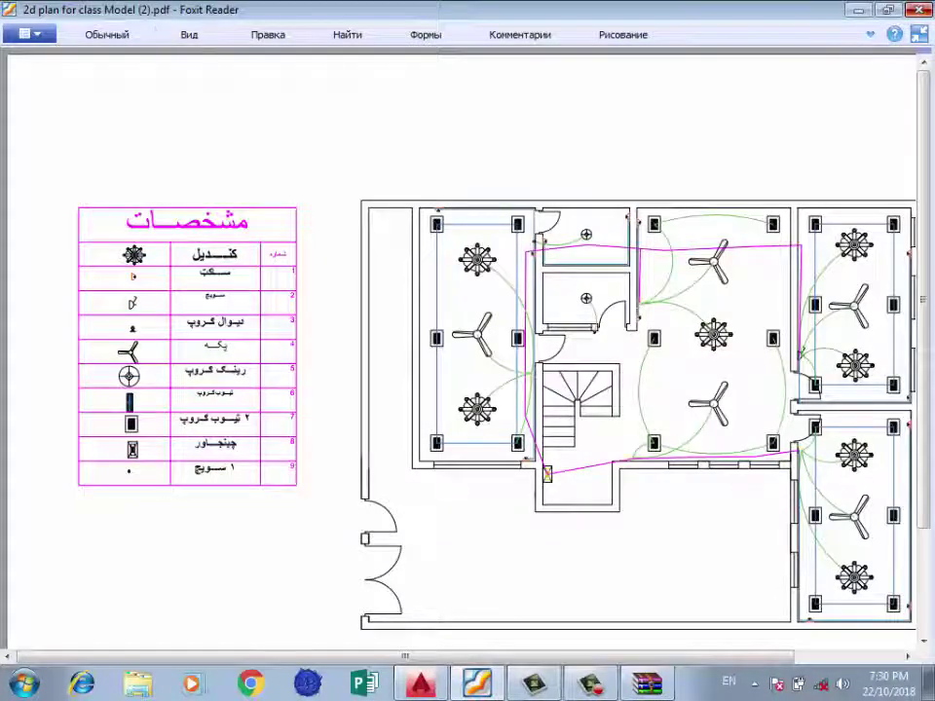
{"action": "left_click", "coordinate": [919, 10]}
{"action": "key", "text": "Return"}
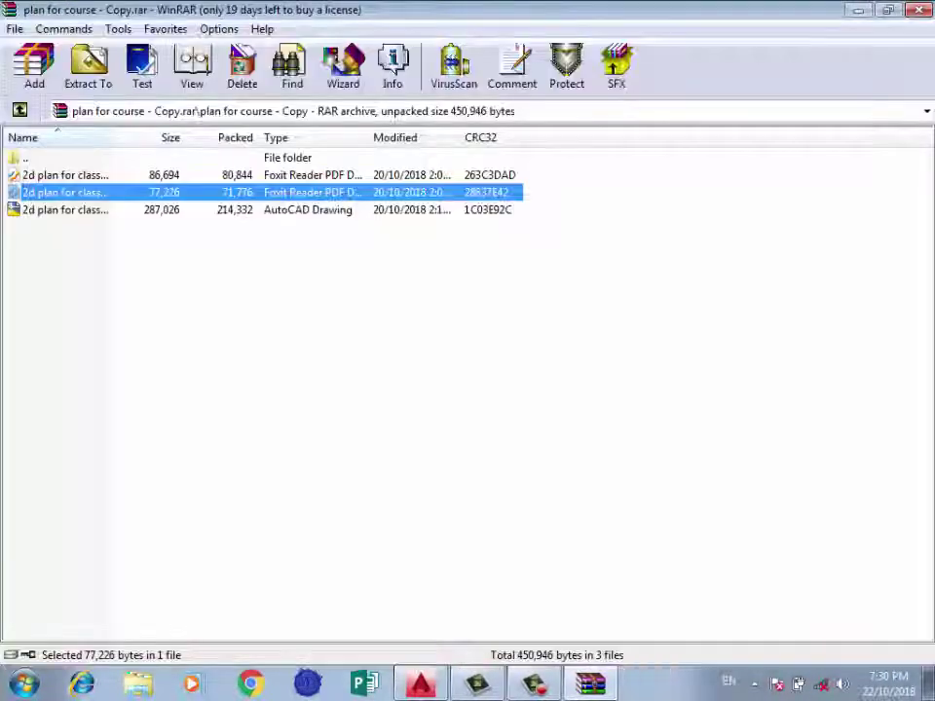
{"action": "left_click", "coordinate": [66, 176]}
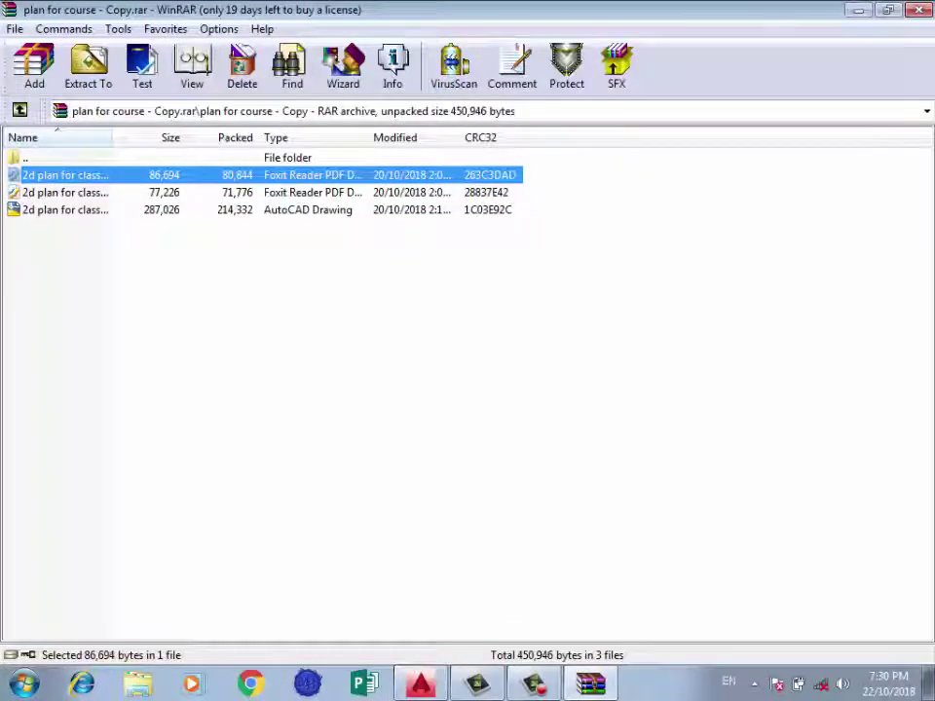
{"action": "key", "text": "Return"}
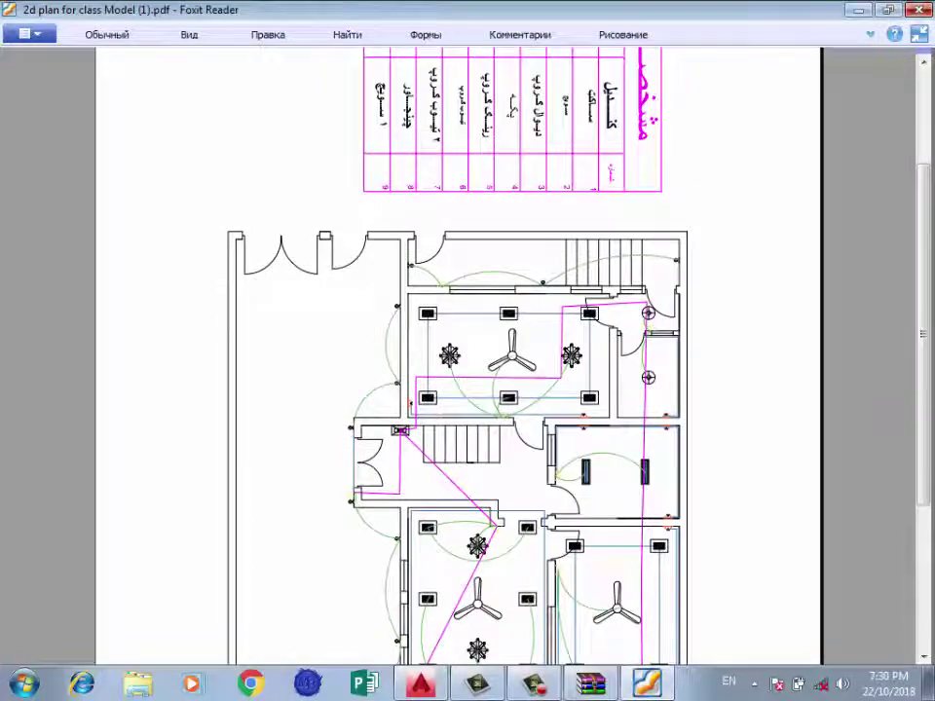
Reopen '2d plan for class Model (2).pdf' rotated upright and fitted to the page.
{"action": "left_click", "coordinate": [918, 10]}
{"action": "left_click", "coordinate": [65, 192]}
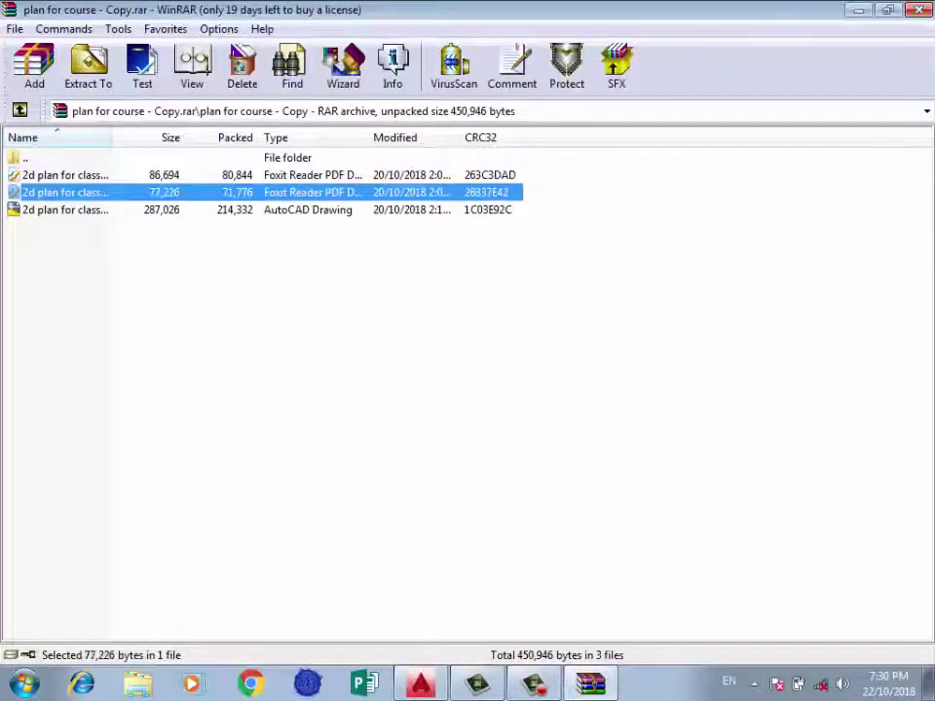
{"action": "key", "text": "Return"}
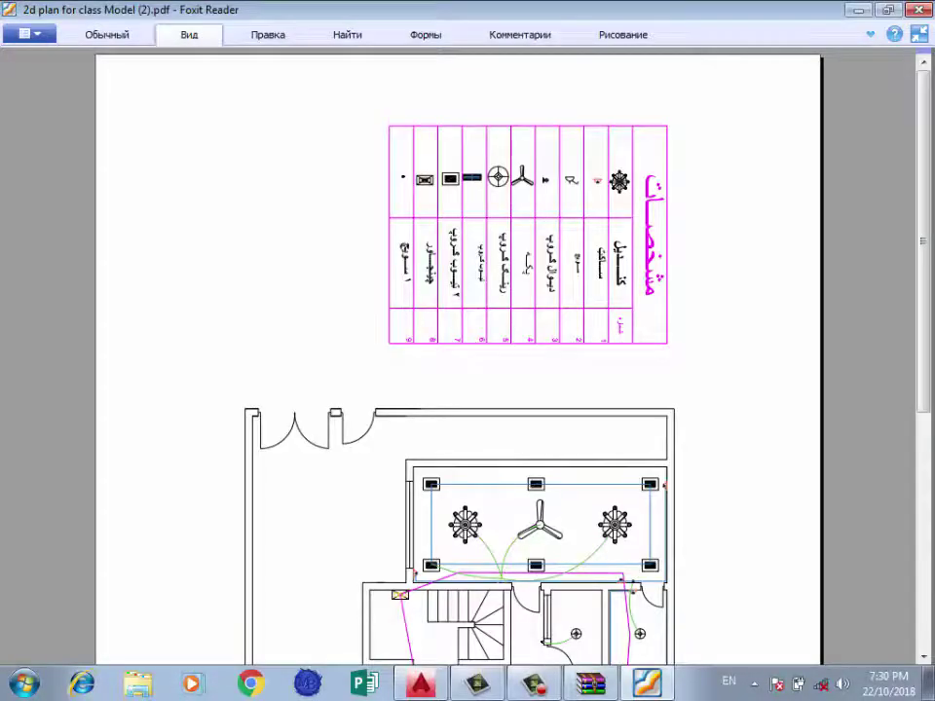
{"action": "key", "text": "ctrl+shift+plus"}
{"action": "key", "text": "ctrl+shift+plus"}
{"action": "key", "text": "ctrl+shift+plus"}
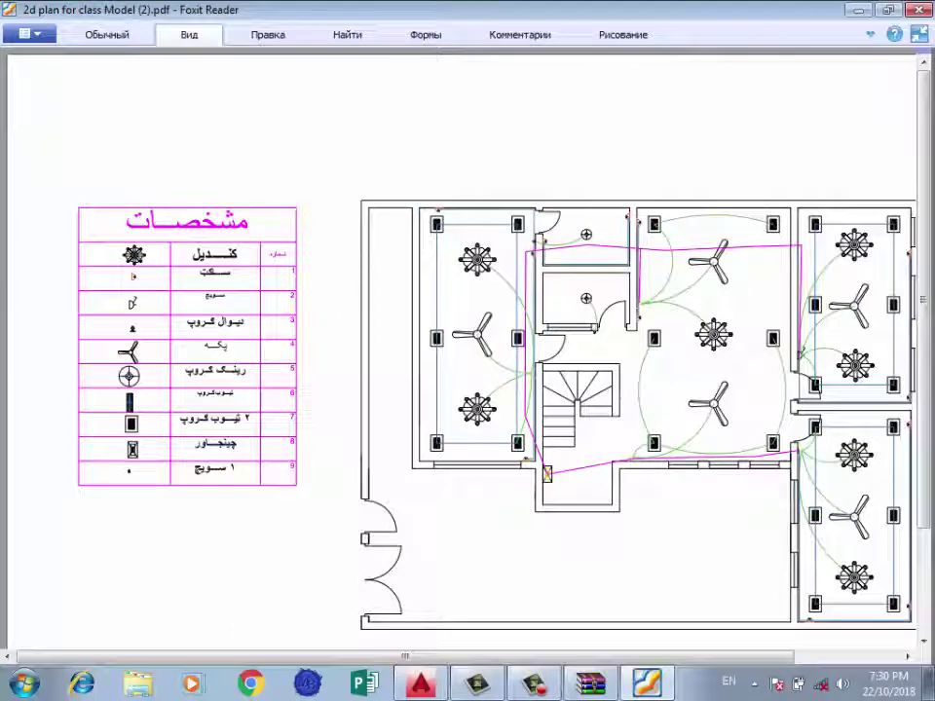
{"action": "key", "text": "ctrl+0"}
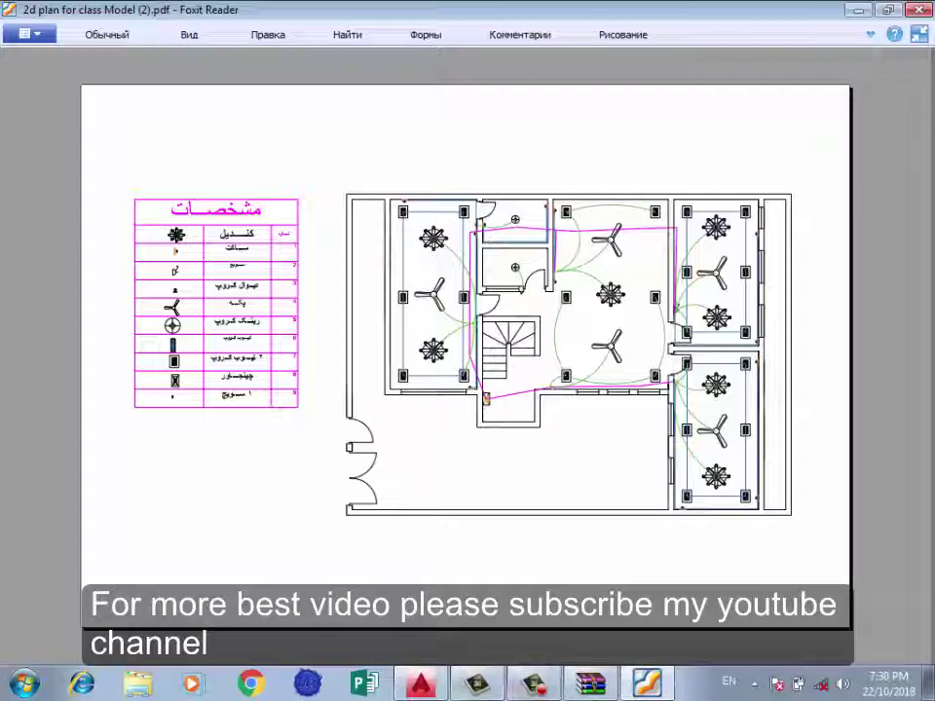
Use Draw > Divide to split the first room's vertical centre line into 4 equal segments.
{"action": "left_click", "coordinate": [421, 685]}
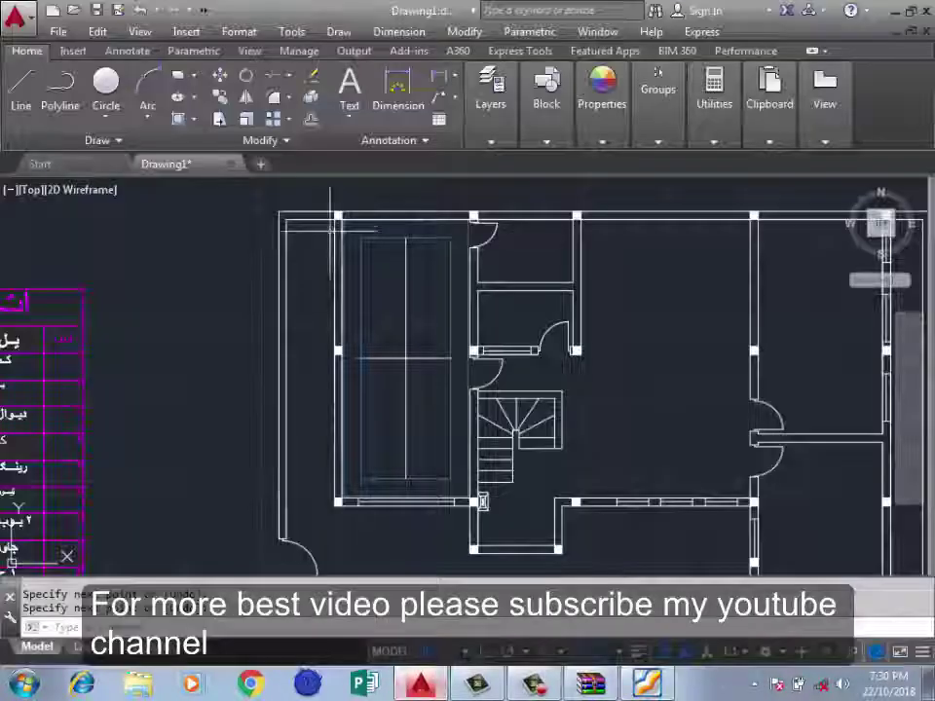
{"action": "scroll", "coordinate": [409, 360], "scroll_direction": "up", "scroll_amount": 3}
{"action": "scroll", "coordinate": [376, 323], "scroll_direction": "down", "scroll_amount": 3}
{"action": "scroll", "coordinate": [376, 317], "scroll_direction": "up", "scroll_amount": 3}
{"action": "left_click", "coordinate": [375, 317]}
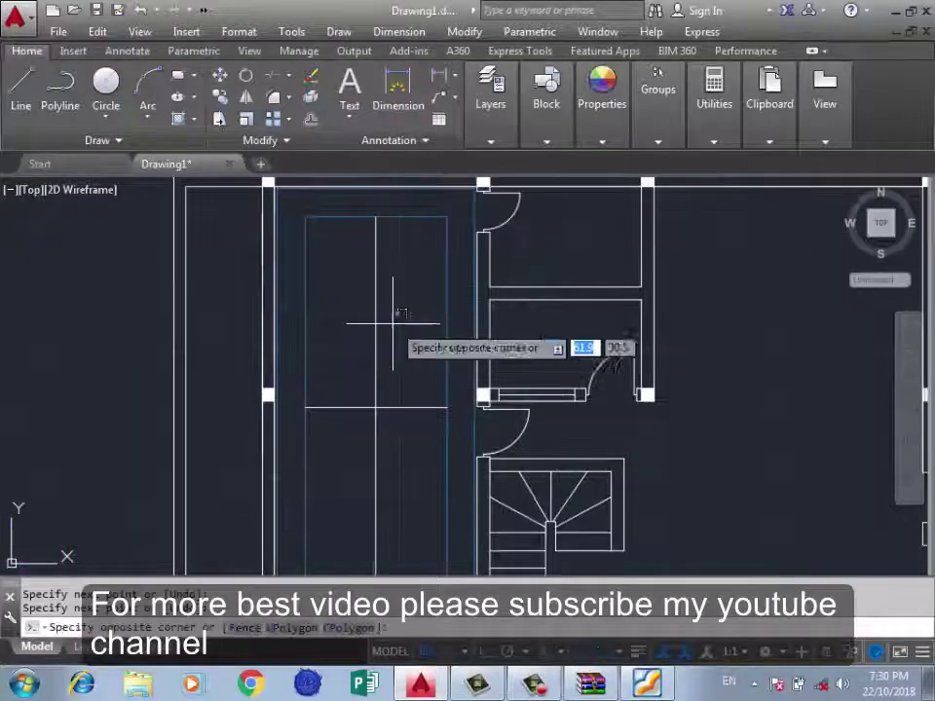
{"action": "left_click", "coordinate": [317, 190]}
{"action": "left_click", "coordinate": [338, 31]}
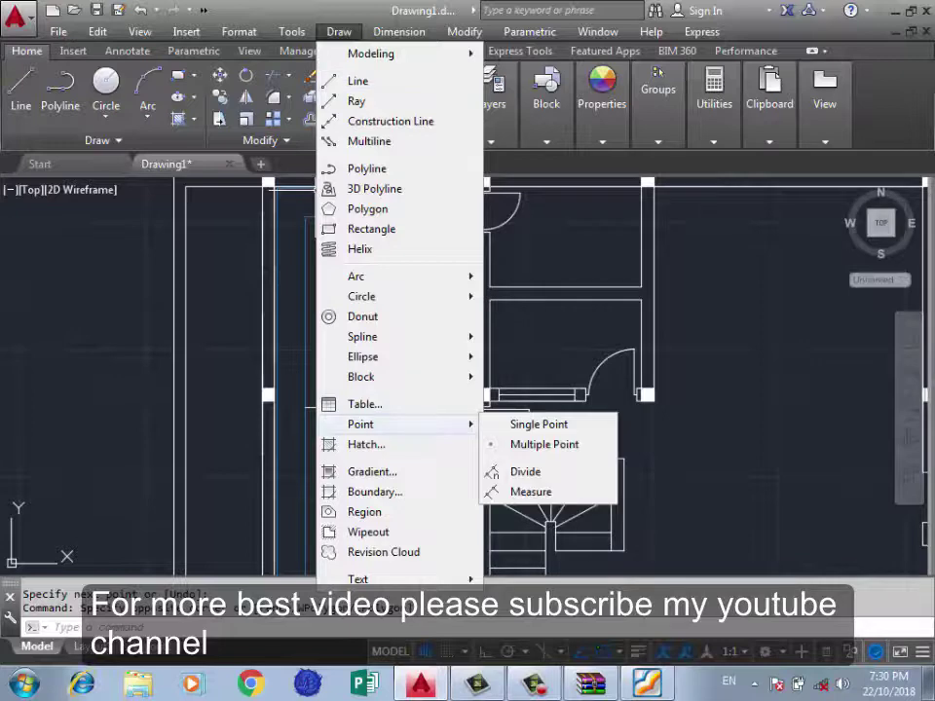
{"action": "left_click", "coordinate": [525, 471]}
{"action": "left_click", "coordinate": [378, 304]}
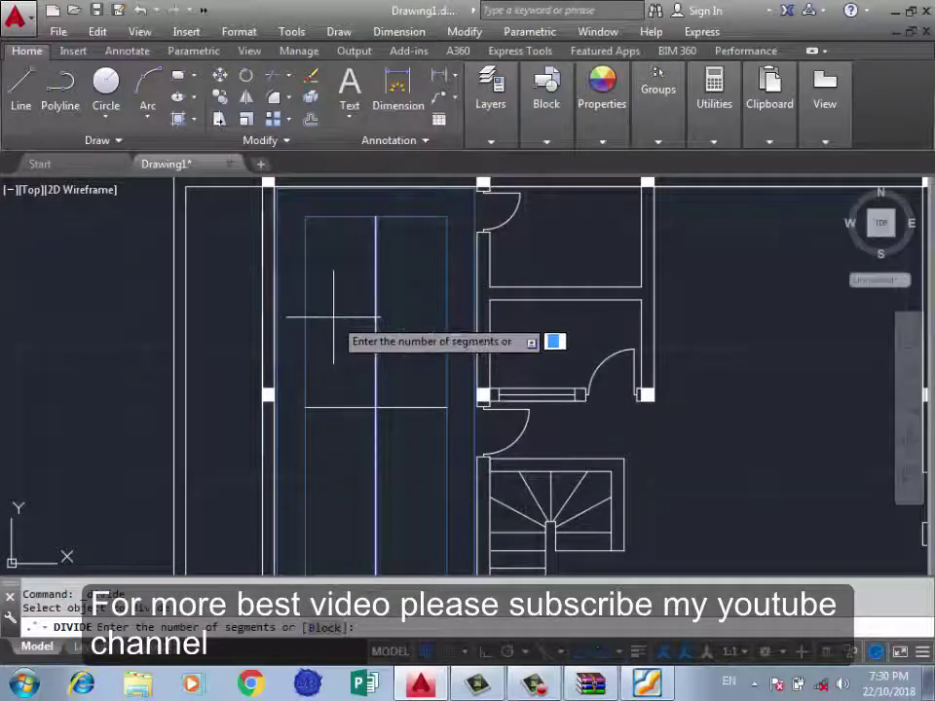
{"action": "type", "text": "4"}
{"action": "key", "text": "Return"}
{"action": "scroll", "coordinate": [332, 318], "scroll_direction": "down", "scroll_amount": 2}
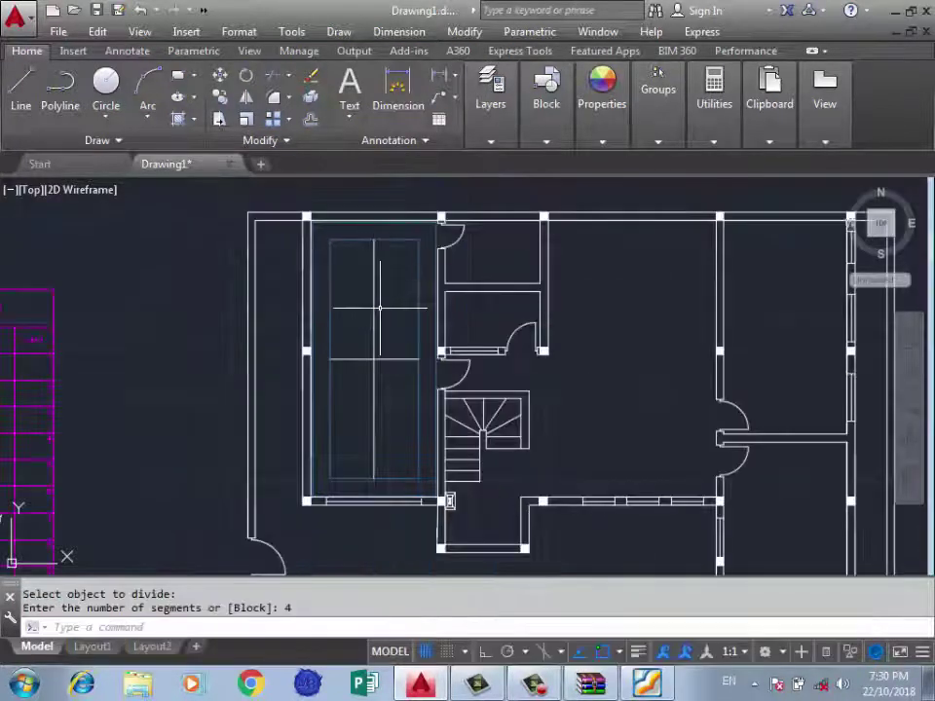
{"action": "left_click", "coordinate": [238, 32]}
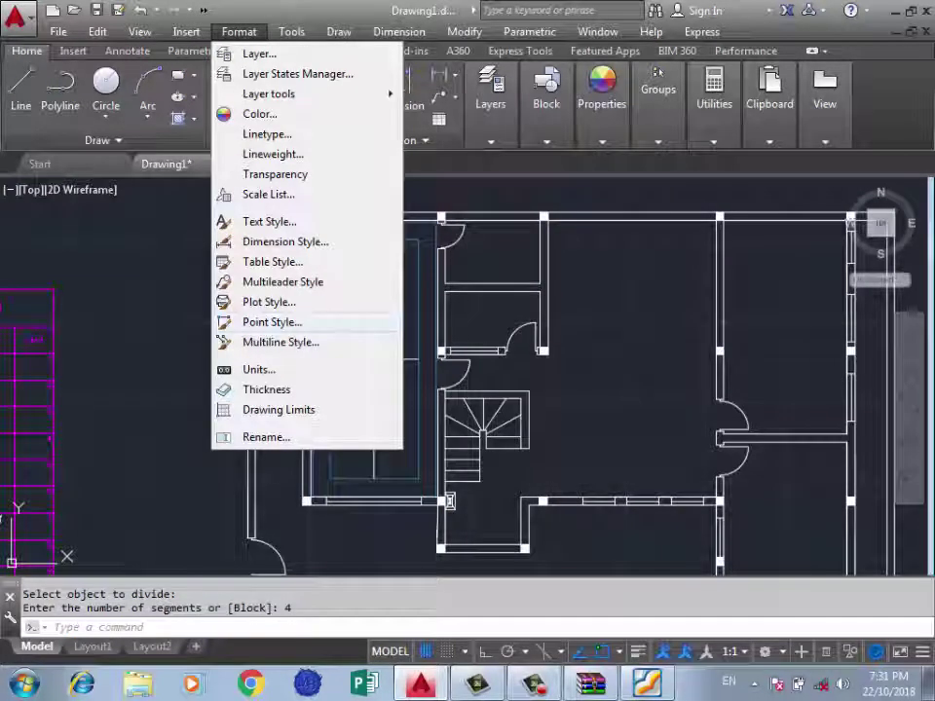
Set the Point Style to the plus-shaped marker.
{"action": "left_click", "coordinate": [273, 321]}
{"action": "left_click", "coordinate": [133, 168]}
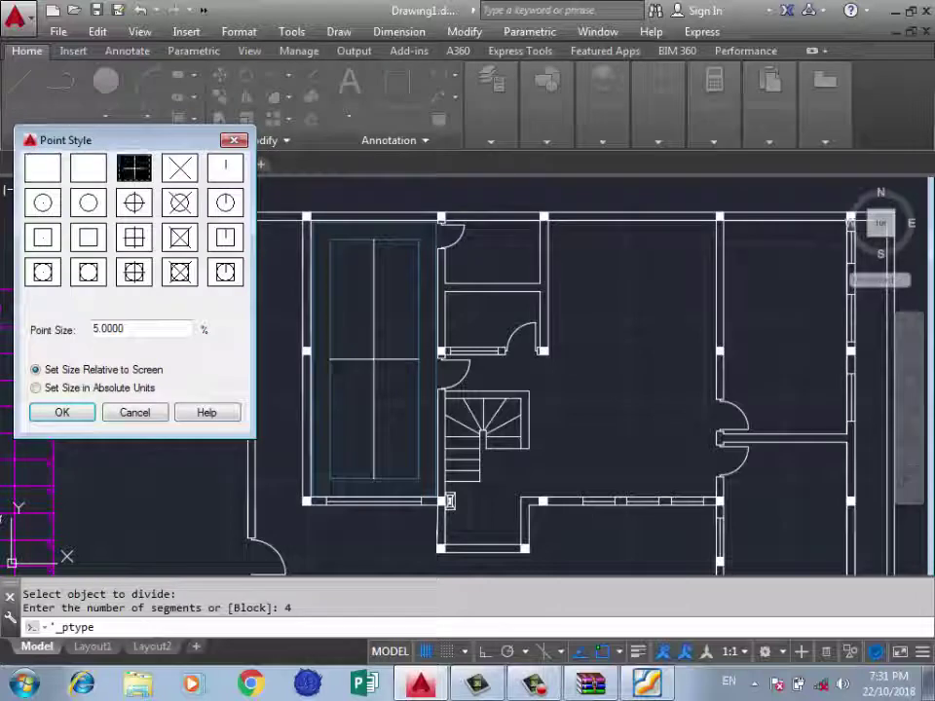
{"action": "left_click", "coordinate": [61, 412]}
Delete the horizontal centre line from the first room's inner rectangle.
{"action": "scroll", "coordinate": [375, 358], "scroll_direction": "up", "scroll_amount": 2}
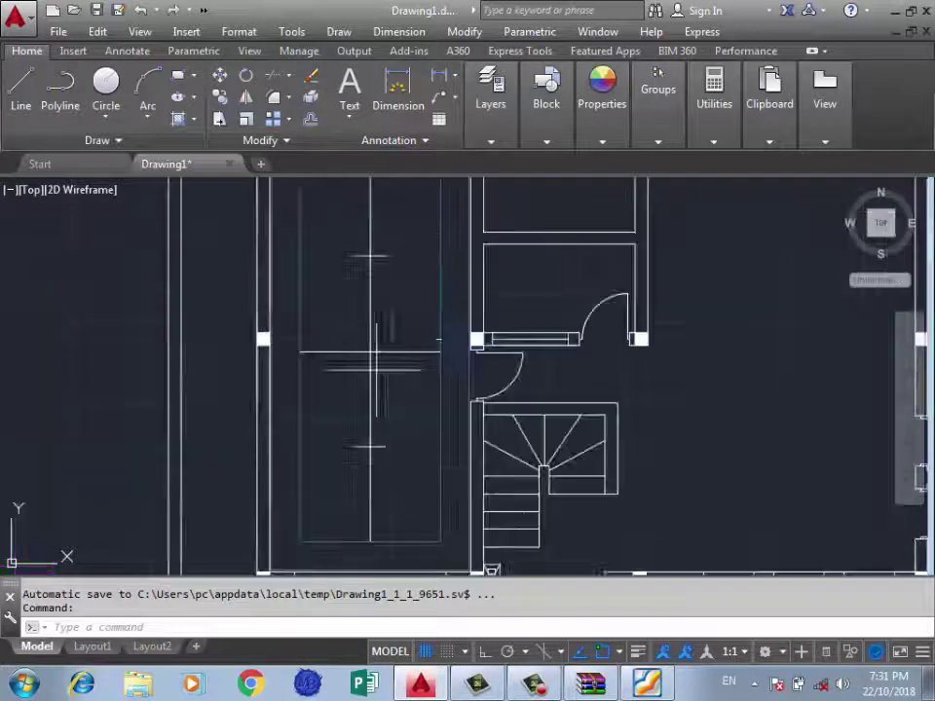
{"action": "left_click", "coordinate": [395, 342]}
{"action": "left_click", "coordinate": [391, 359]}
{"action": "key", "text": "Delete"}
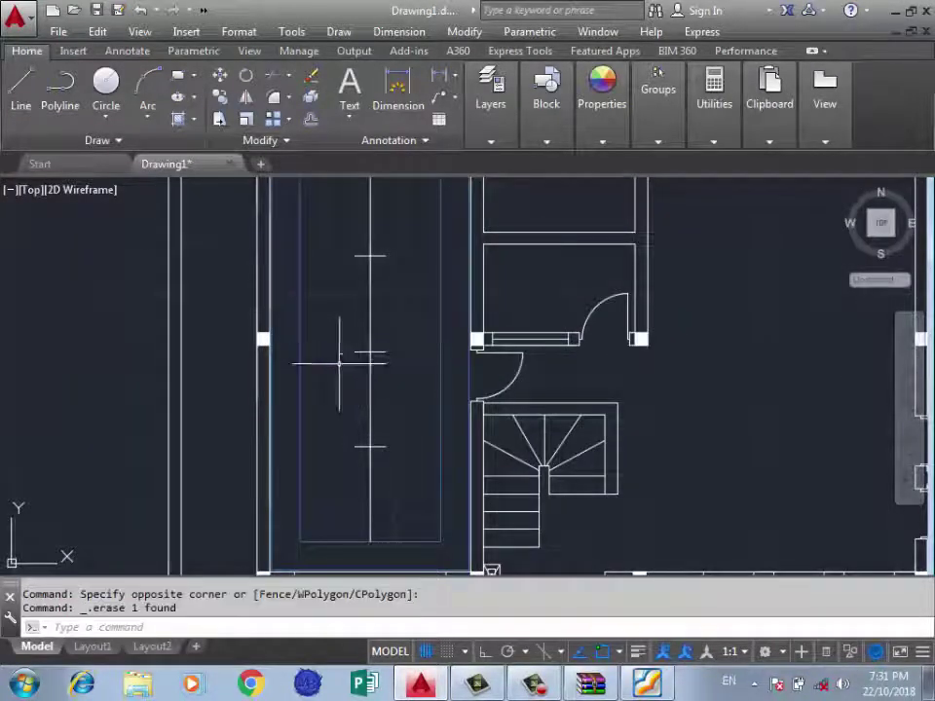
Select the divided vertical centre line to check its division points, then clear the selection.
{"action": "scroll", "coordinate": [360, 301], "scroll_direction": "down", "scroll_amount": 3}
{"action": "scroll", "coordinate": [360, 302], "scroll_direction": "up", "scroll_amount": 3}
{"action": "left_click", "coordinate": [358, 300]}
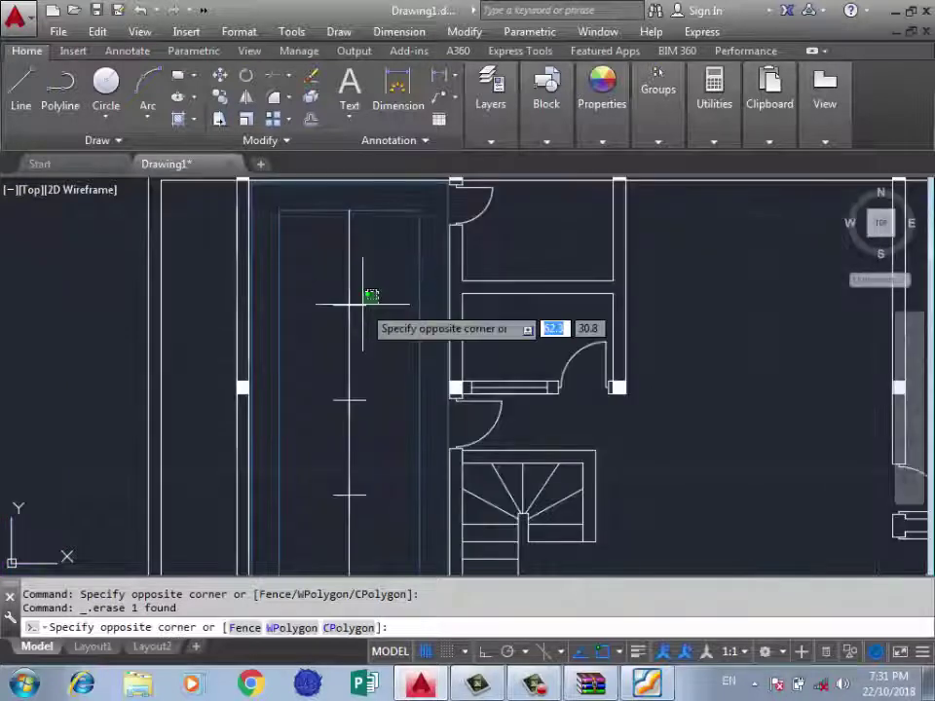
{"action": "left_click", "coordinate": [361, 308]}
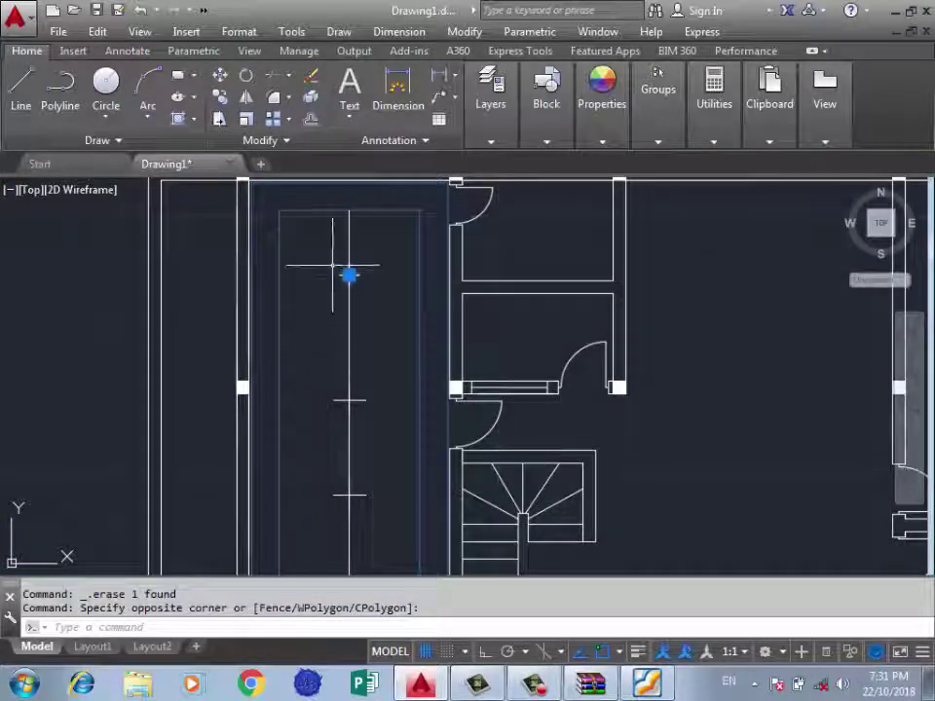
{"action": "key", "text": "Escape"}
{"action": "middle_click_drag", "start_coordinate": [382, 356], "coordinate": [382, 304]}
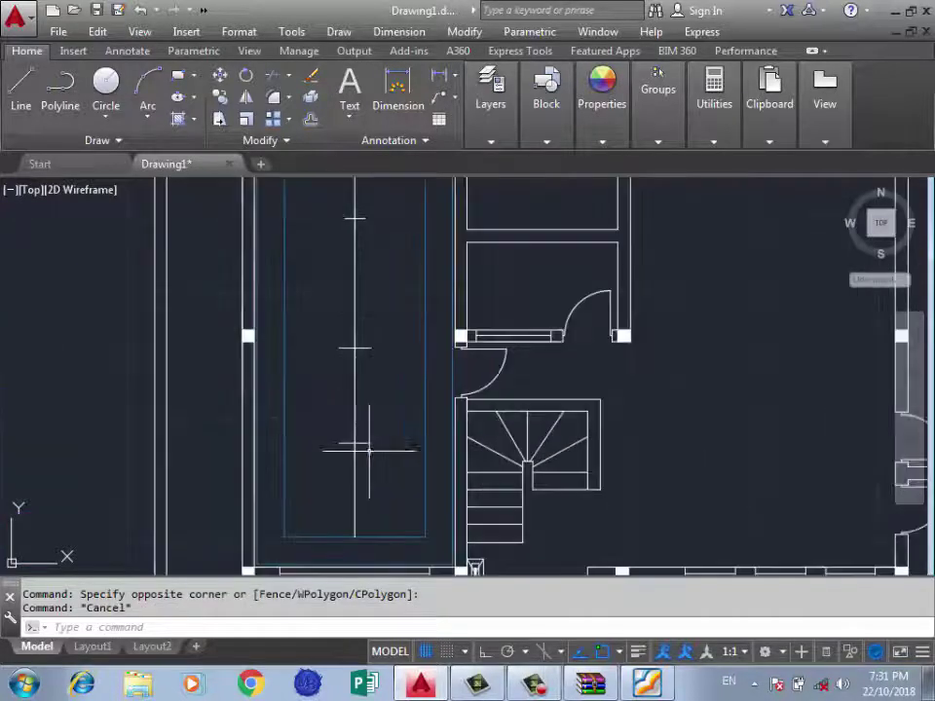
{"action": "left_click", "coordinate": [386, 428]}
{"action": "left_click", "coordinate": [358, 450]}
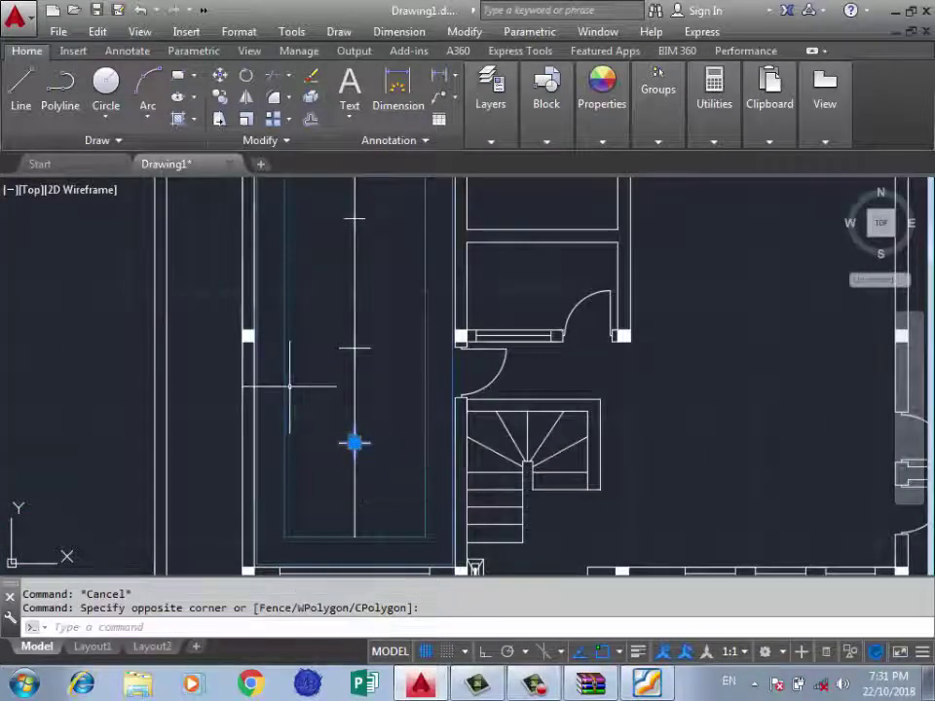
{"action": "scroll", "coordinate": [354, 458], "scroll_direction": "down", "scroll_amount": 3}
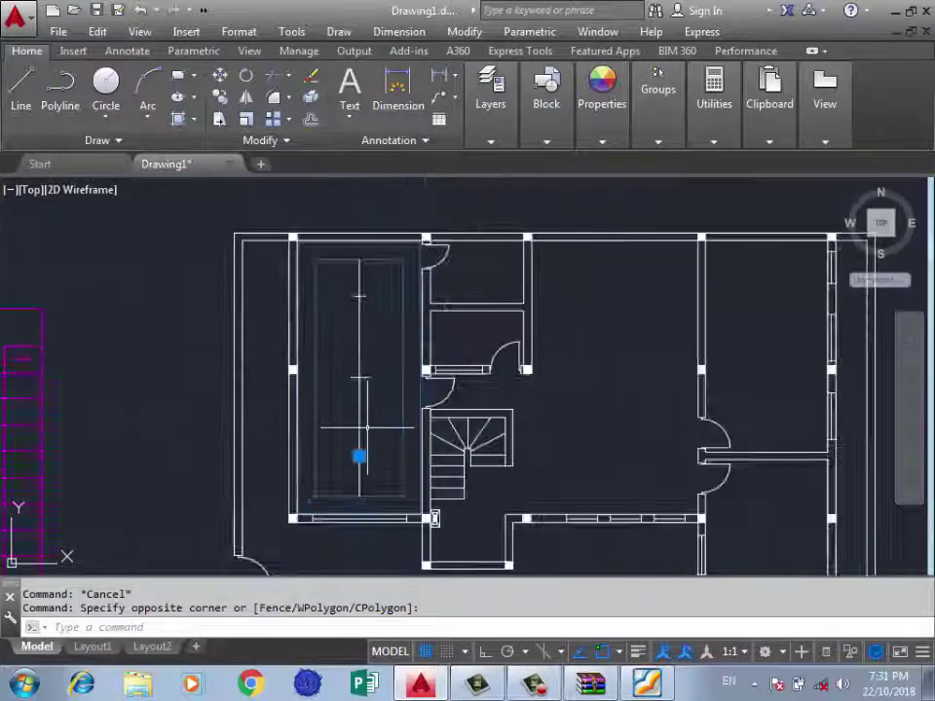
{"action": "scroll", "coordinate": [351, 401], "scroll_direction": "down", "scroll_amount": 1}
{"action": "scroll", "coordinate": [353, 406], "scroll_direction": "up", "scroll_amount": 2}
{"action": "key", "text": "Escape"}
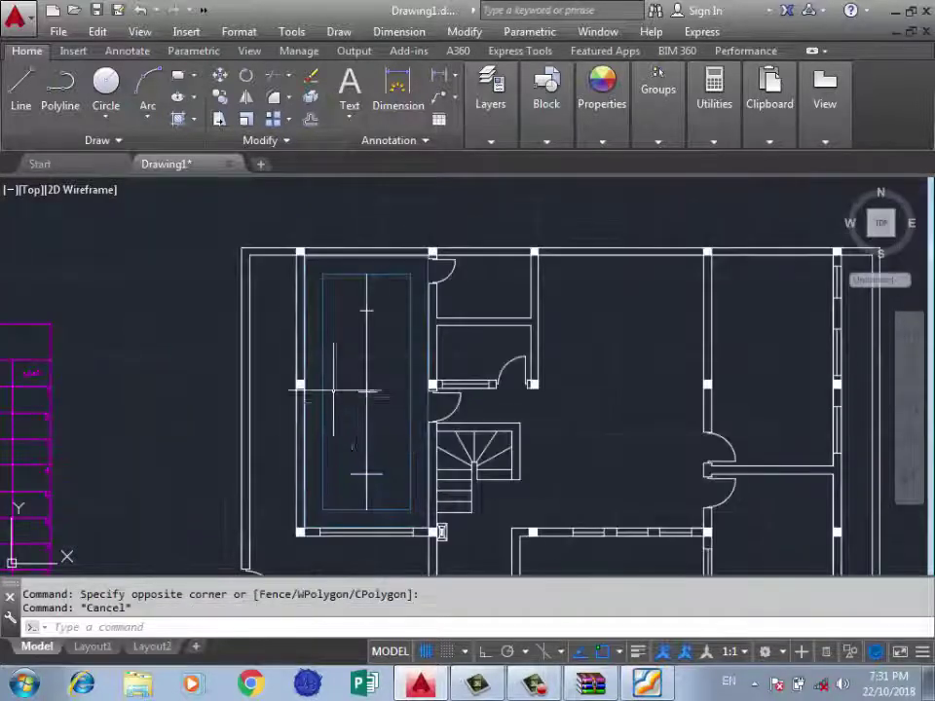
{"action": "scroll", "coordinate": [297, 353], "scroll_direction": "down", "scroll_amount": 3}
{"action": "scroll", "coordinate": [721, 536], "scroll_direction": "down", "scroll_amount": 1}
{"action": "scroll", "coordinate": [461, 387], "scroll_direction": "down", "scroll_amount": 2}
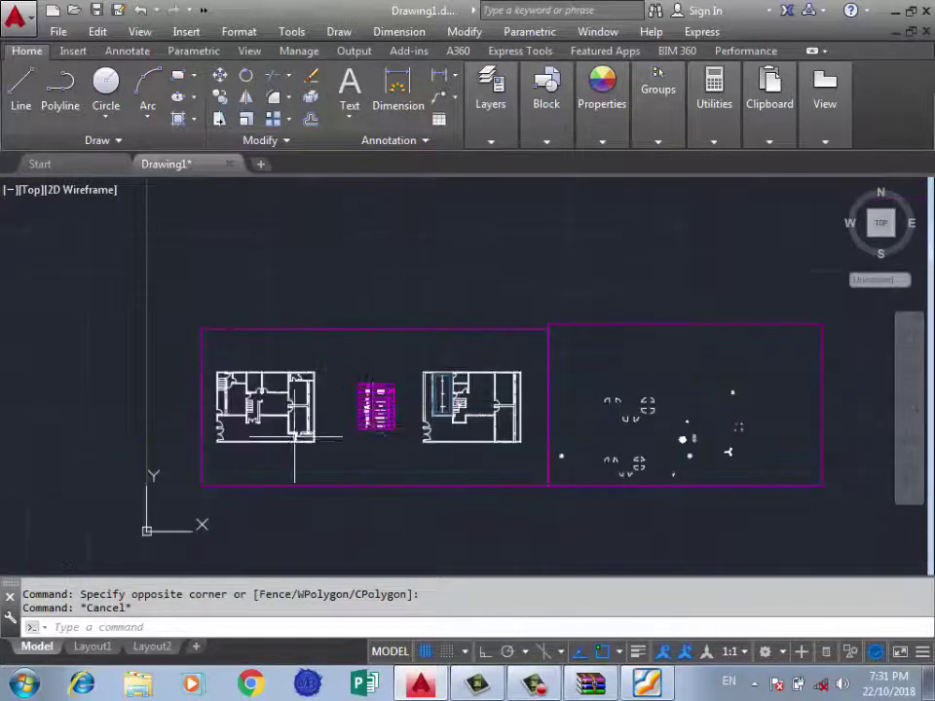
{"action": "scroll", "coordinate": [376, 419], "scroll_direction": "up", "scroll_amount": 2}
{"action": "scroll", "coordinate": [374, 428], "scroll_direction": "up", "scroll_amount": 3}
{"action": "scroll", "coordinate": [324, 329], "scroll_direction": "up", "scroll_amount": 5}
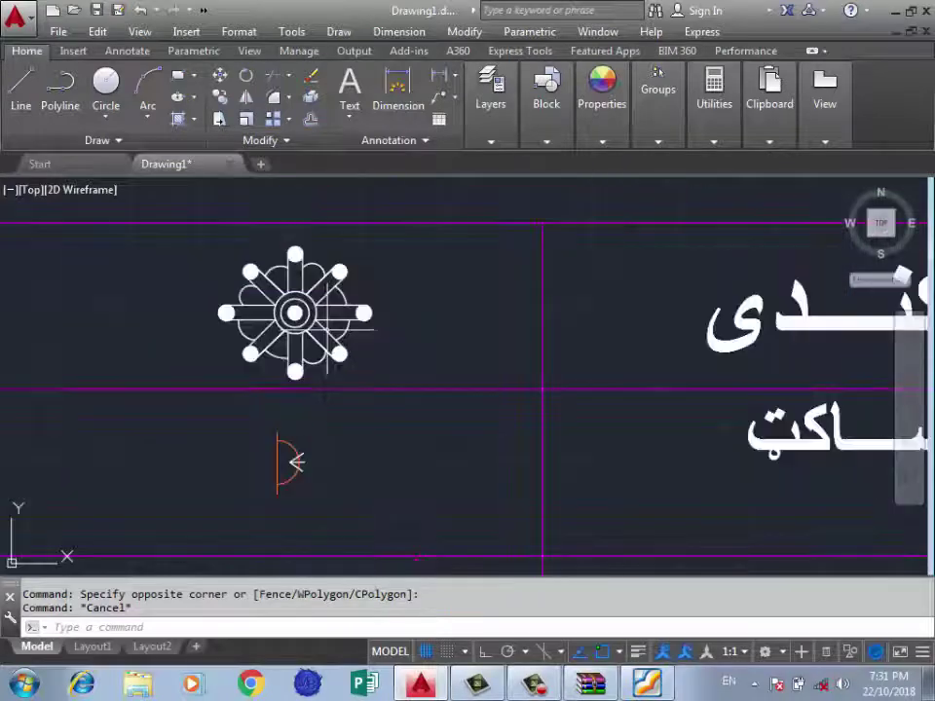
{"action": "left_click", "coordinate": [646, 684]}
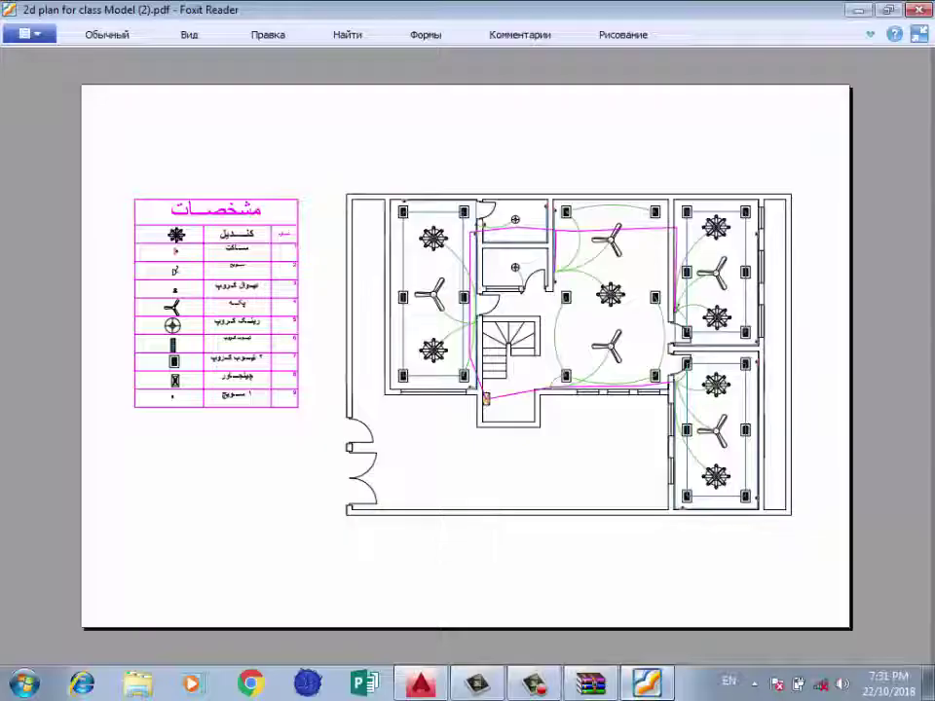
{"action": "left_click", "coordinate": [421, 685]}
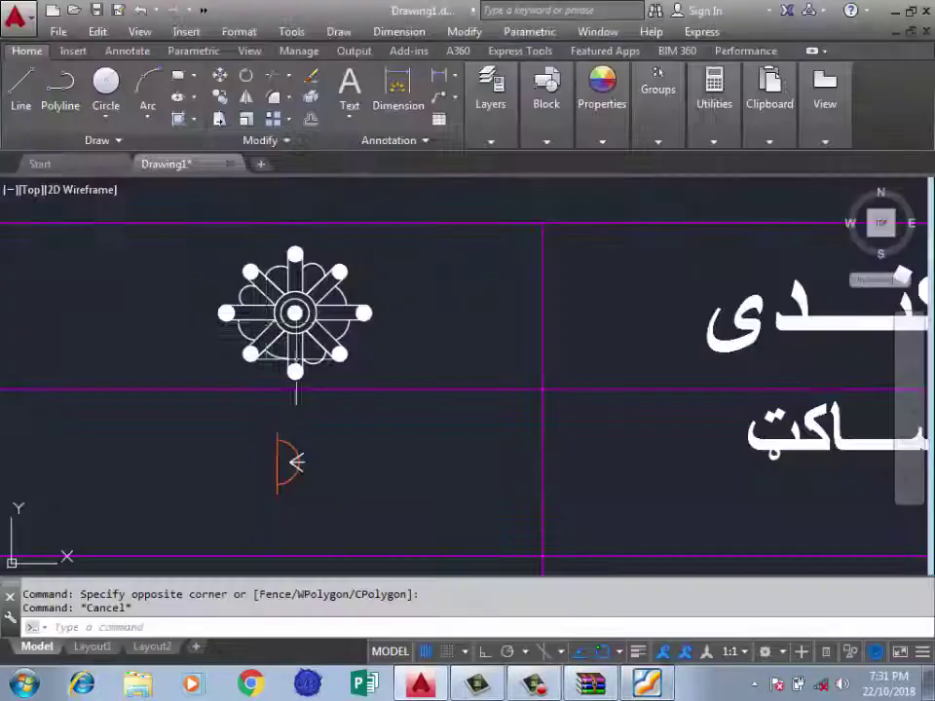
{"action": "left_click", "coordinate": [543, 389]}
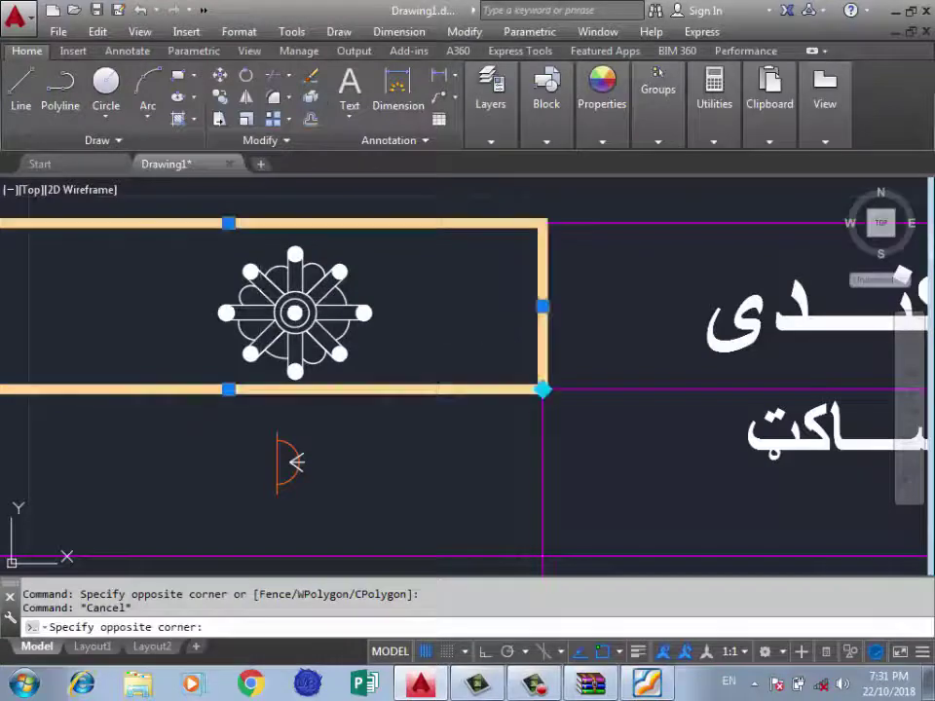
{"action": "left_click", "coordinate": [255, 320]}
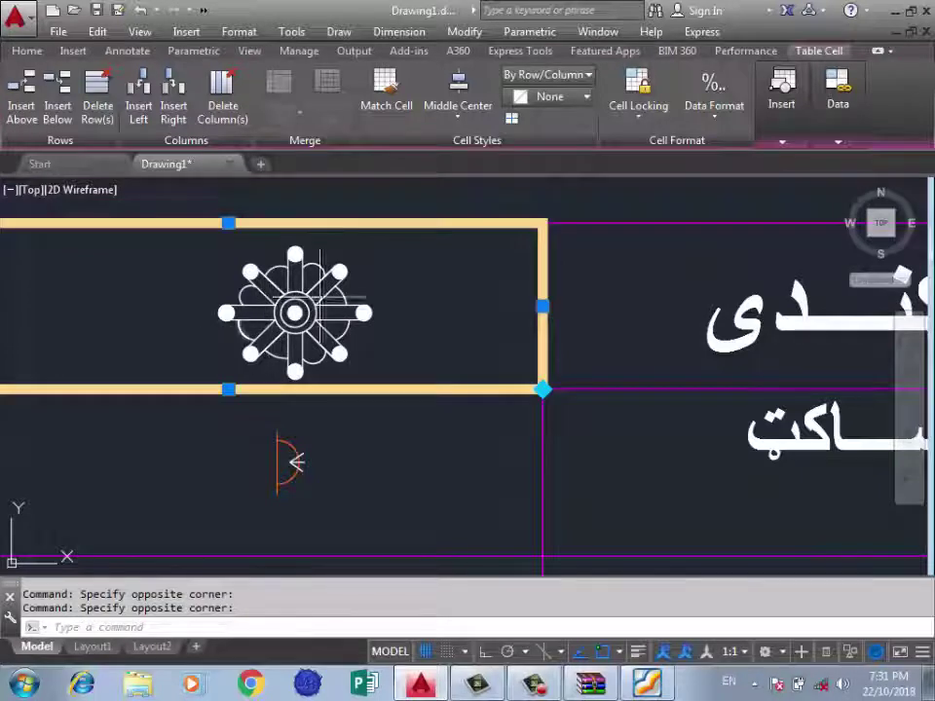
{"action": "key", "text": "Escape"}
{"action": "key", "text": "Escape"}
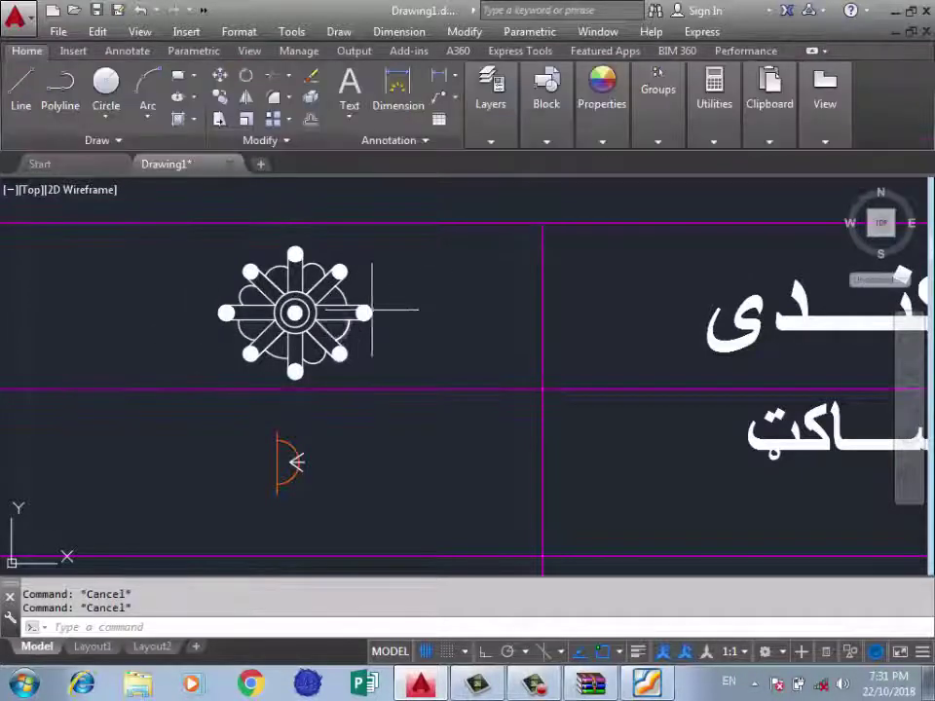
{"action": "scroll", "coordinate": [340, 330], "scroll_direction": "down", "scroll_amount": 2}
{"action": "scroll", "coordinate": [309, 251], "scroll_direction": "down", "scroll_amount": 2}
Copy the whole legend table below the drawings, then undo that copy.
{"action": "left_click", "coordinate": [299, 271]}
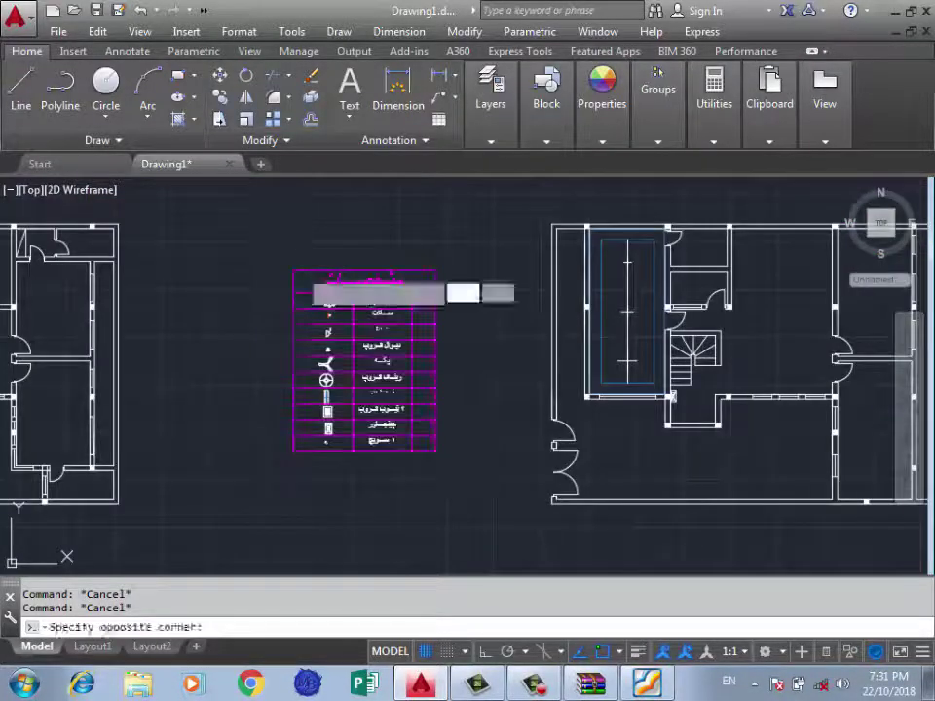
{"action": "left_click", "coordinate": [267, 205]}
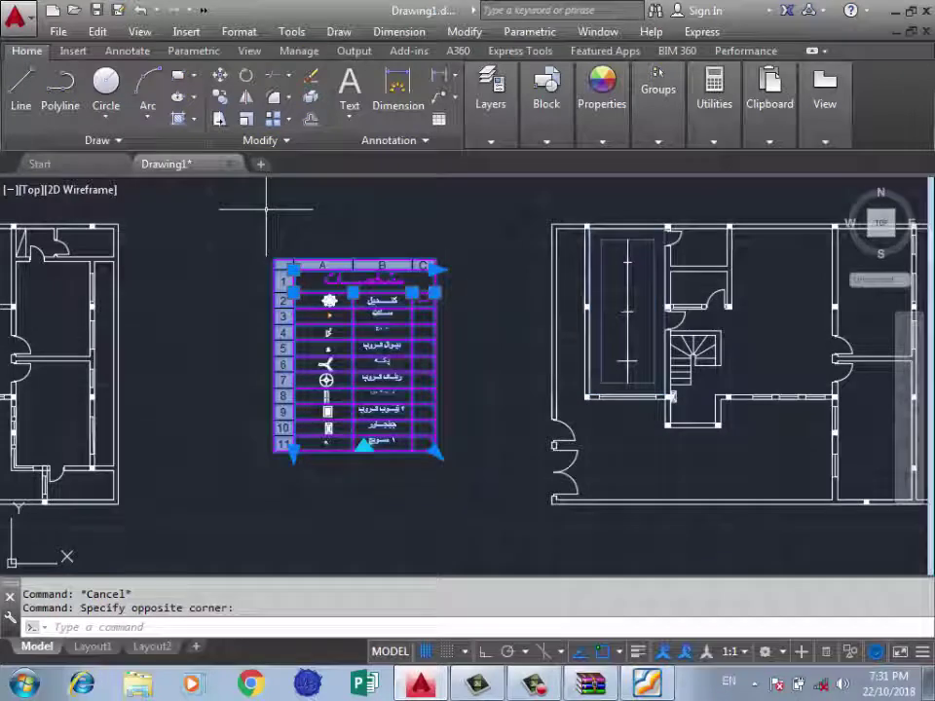
{"action": "type", "text": "co"}
{"action": "key", "text": "Return"}
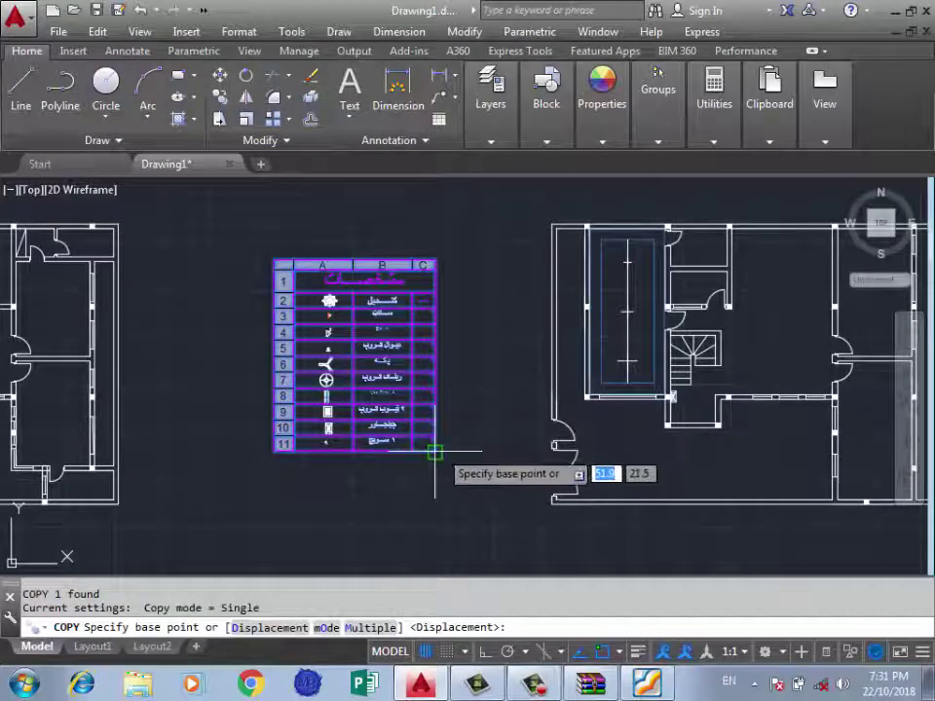
{"action": "left_click", "coordinate": [443, 455]}
{"action": "scroll", "coordinate": [421, 356], "scroll_direction": "down", "scroll_amount": 3}
{"action": "scroll", "coordinate": [413, 389], "scroll_direction": "down", "scroll_amount": 2}
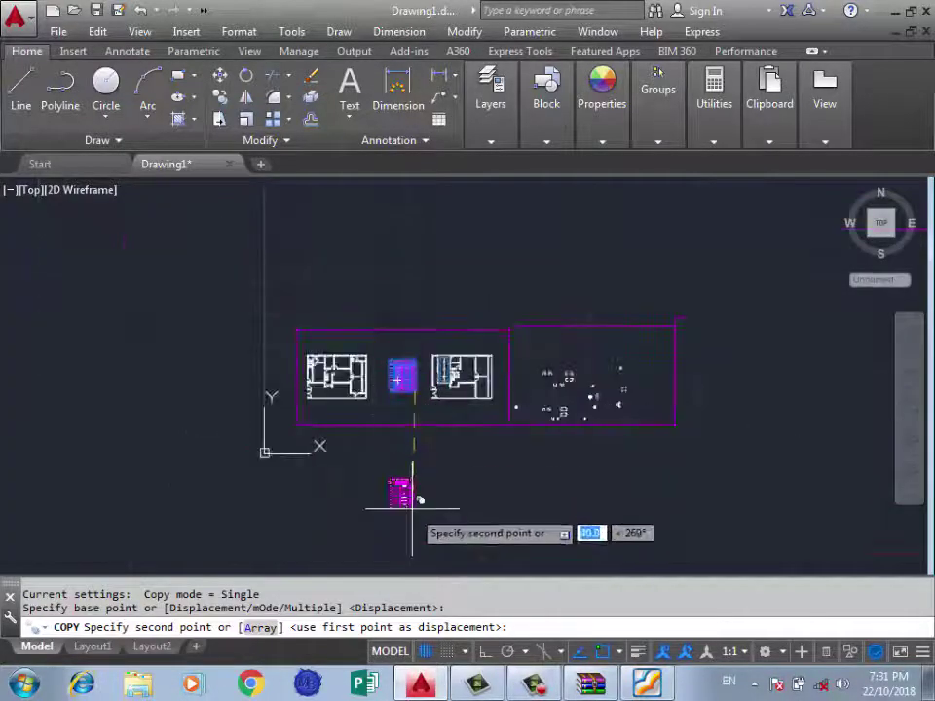
{"action": "left_click", "coordinate": [419, 481]}
{"action": "scroll", "coordinate": [423, 404], "scroll_direction": "up", "scroll_amount": 4}
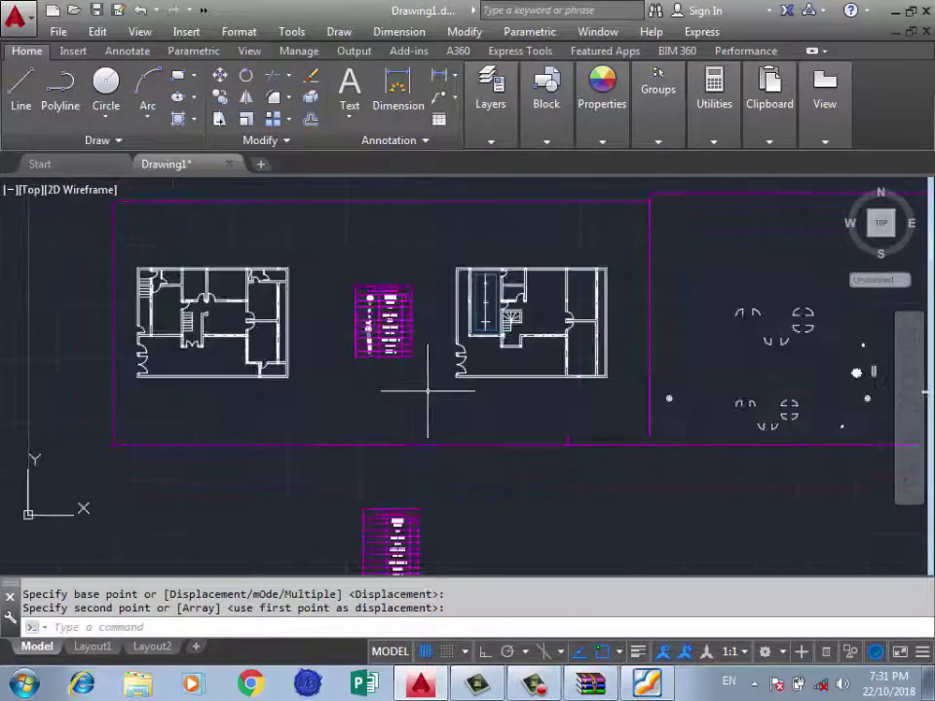
{"action": "scroll", "coordinate": [425, 331], "scroll_direction": "up", "scroll_amount": 4}
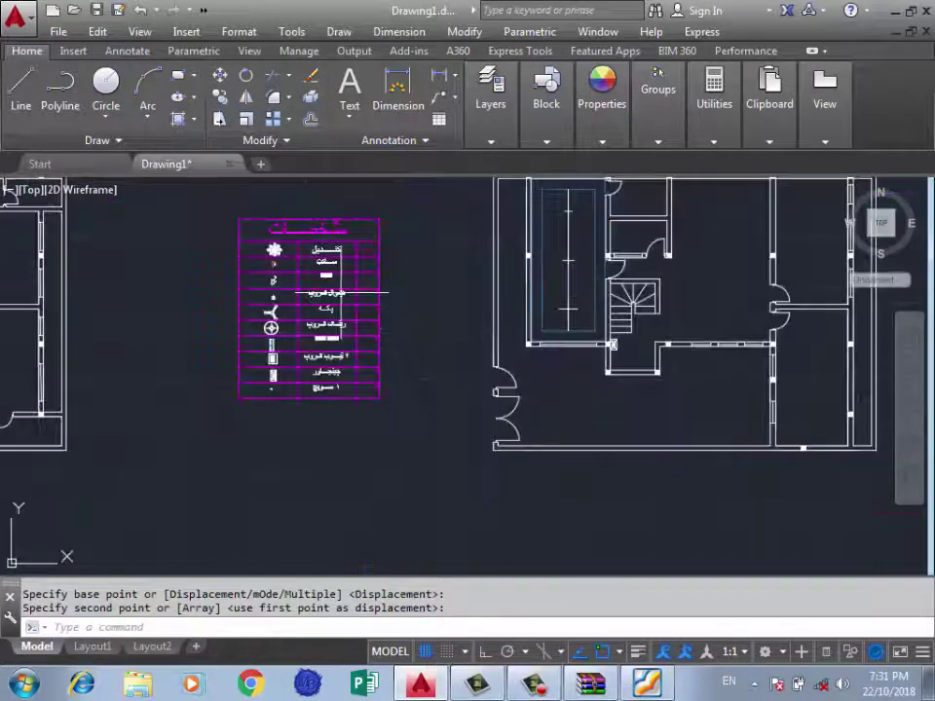
{"action": "scroll", "coordinate": [338, 292], "scroll_direction": "down", "scroll_amount": 2}
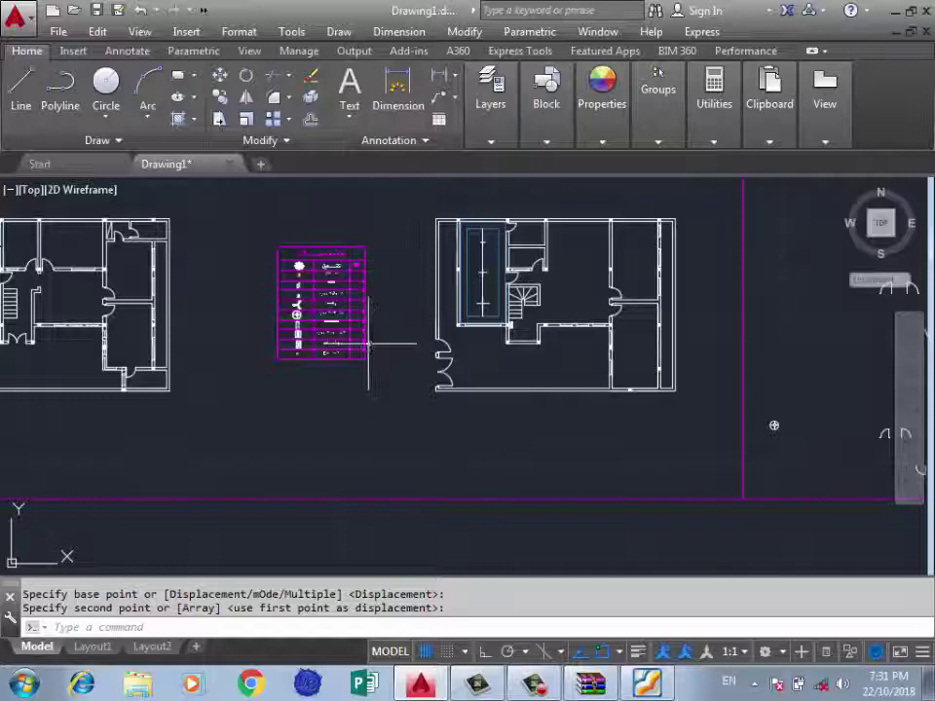
{"action": "key", "text": "ctrl+z"}
{"action": "key", "text": "ctrl+z"}
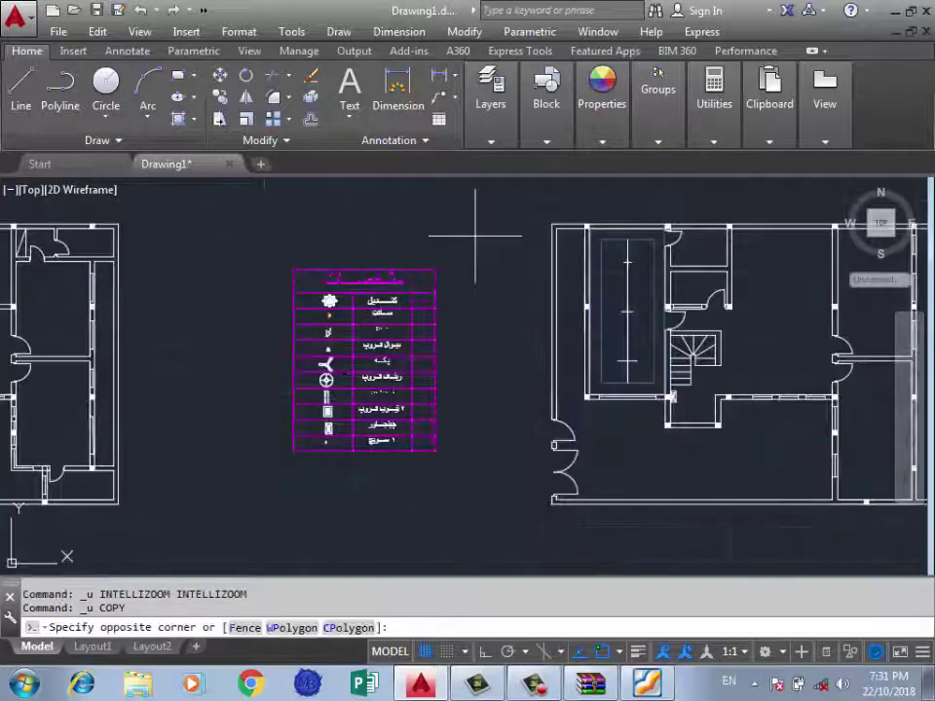
Copy the legend table to a spot above the drawing frame.
{"action": "left_click", "coordinate": [252, 475]}
{"action": "type", "text": "o"}
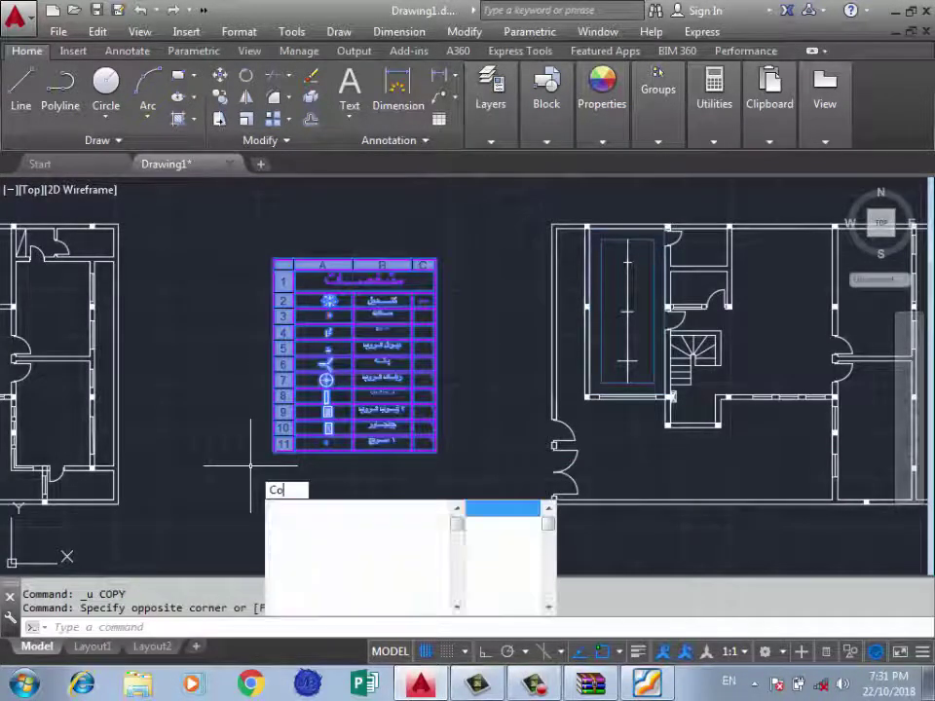
{"action": "key", "text": "Return"}
{"action": "left_click", "coordinate": [437, 448]}
{"action": "scroll", "coordinate": [428, 409], "scroll_direction": "down", "scroll_amount": 3}
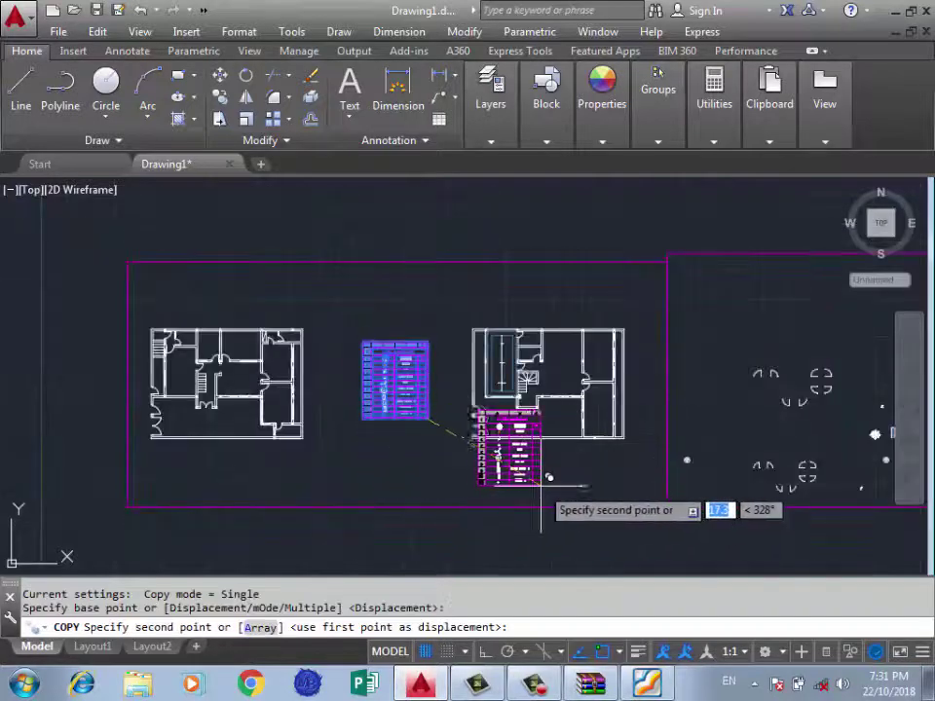
{"action": "left_click", "coordinate": [455, 238]}
{"action": "scroll", "coordinate": [424, 366], "scroll_direction": "up", "scroll_amount": 3}
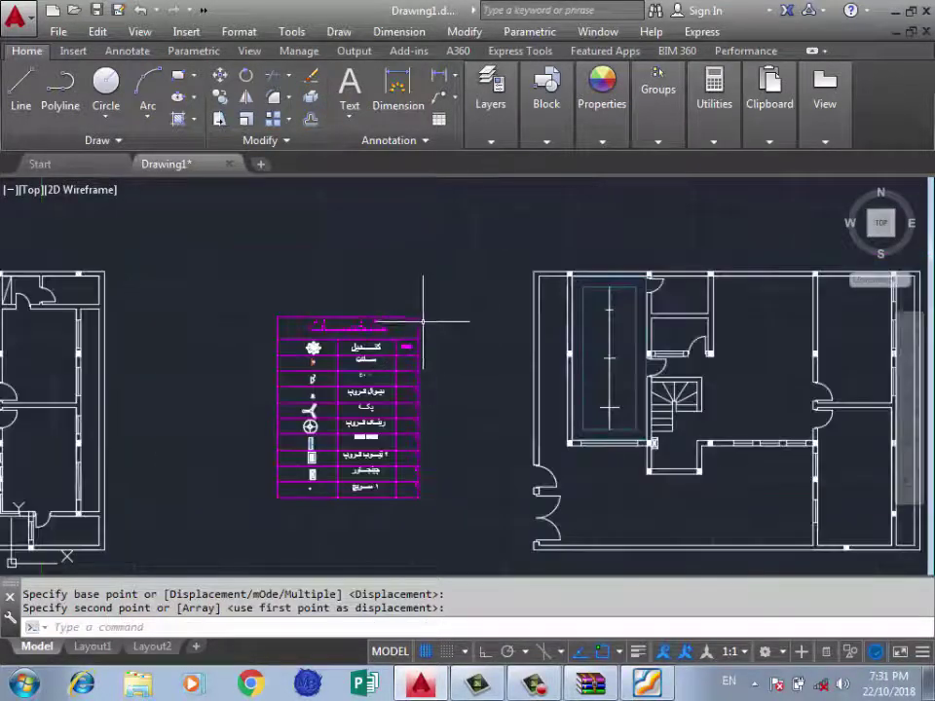
Delete the extra table copy and the unwanted table grid, leaving the legend symbols.
{"action": "left_click", "coordinate": [428, 309]}
{"action": "left_click", "coordinate": [425, 244]}
{"action": "key", "text": "Delete"}
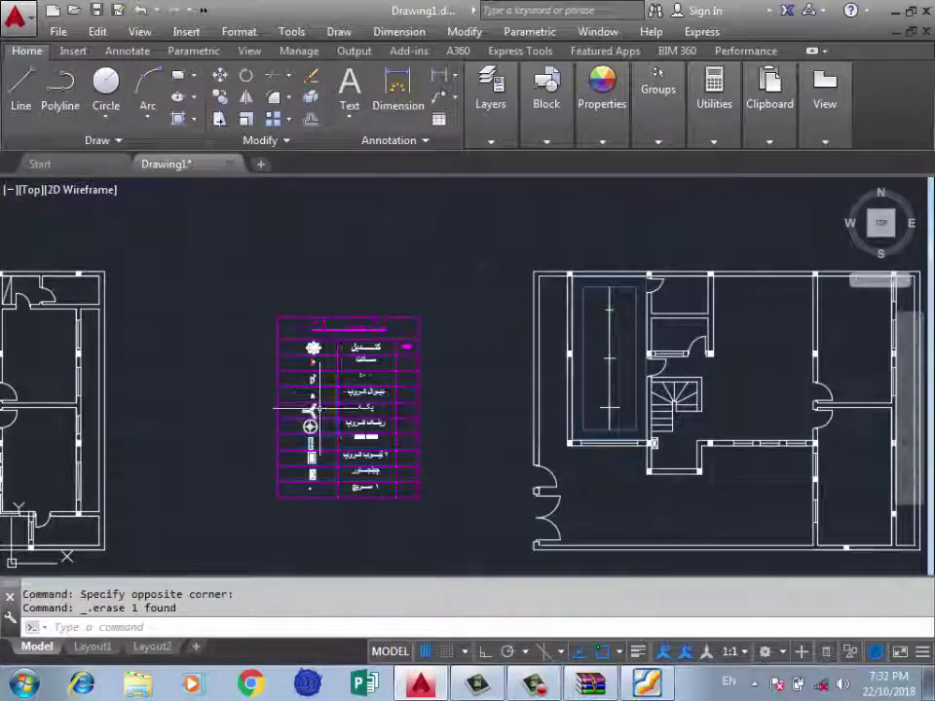
{"action": "left_click", "coordinate": [420, 323]}
{"action": "scroll", "coordinate": [423, 311], "scroll_direction": "down", "scroll_amount": 3}
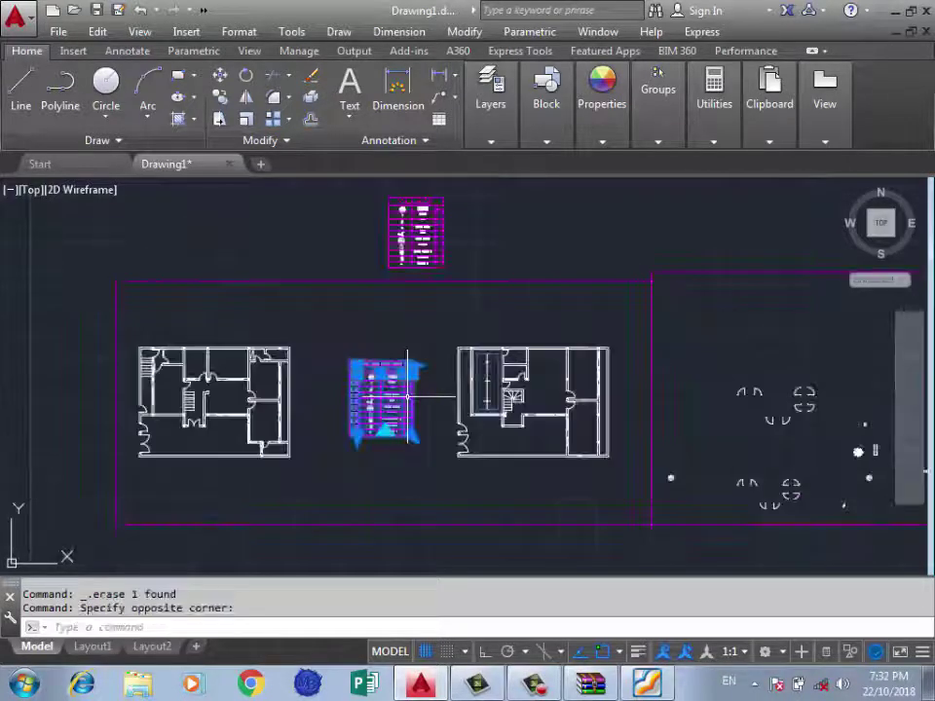
{"action": "scroll", "coordinate": [434, 324], "scroll_direction": "up", "scroll_amount": 2}
{"action": "left_click", "coordinate": [428, 332]}
{"action": "key", "text": "Delete"}
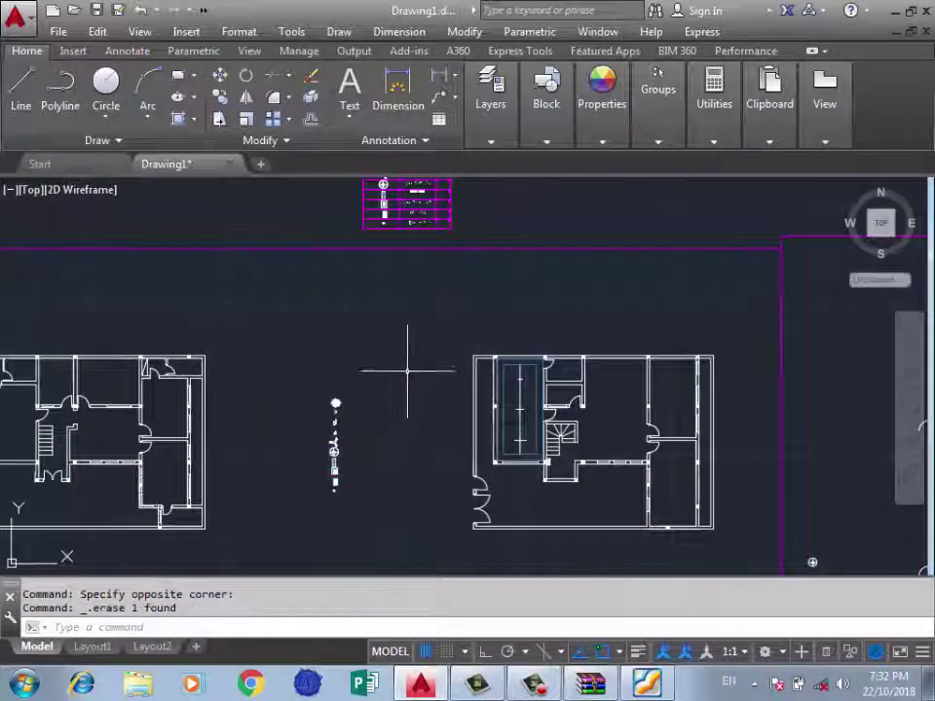
{"action": "scroll", "coordinate": [370, 400], "scroll_direction": "up", "scroll_amount": 2}
{"action": "scroll", "coordinate": [292, 443], "scroll_direction": "down", "scroll_amount": 2}
{"action": "scroll", "coordinate": [394, 245], "scroll_direction": "down", "scroll_amount": 4}
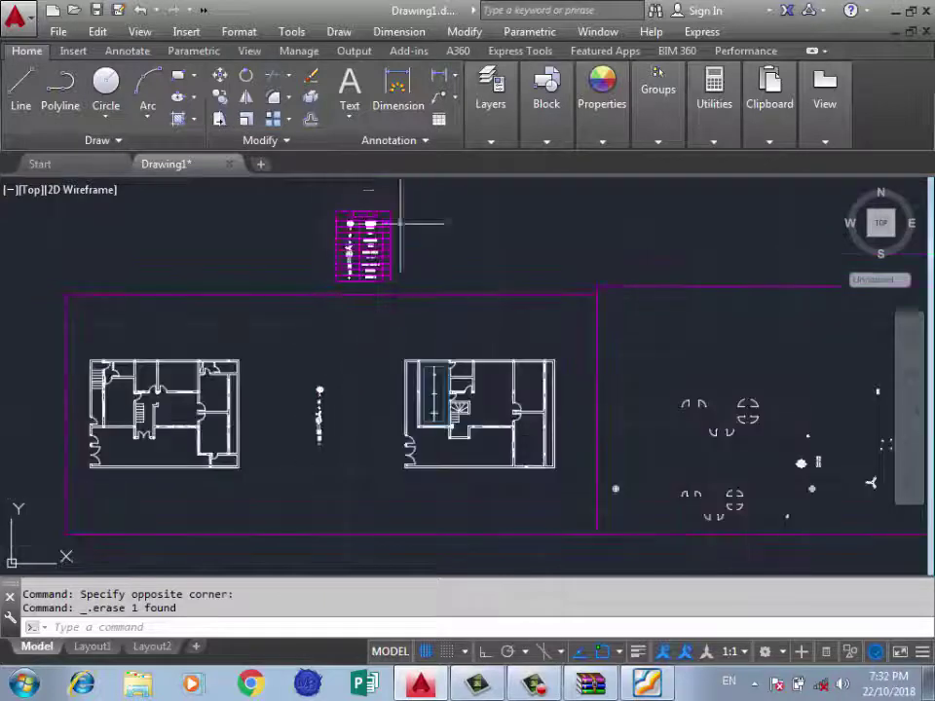
{"action": "left_click", "coordinate": [396, 194]}
{"action": "scroll", "coordinate": [362, 229], "scroll_direction": "up", "scroll_amount": 3}
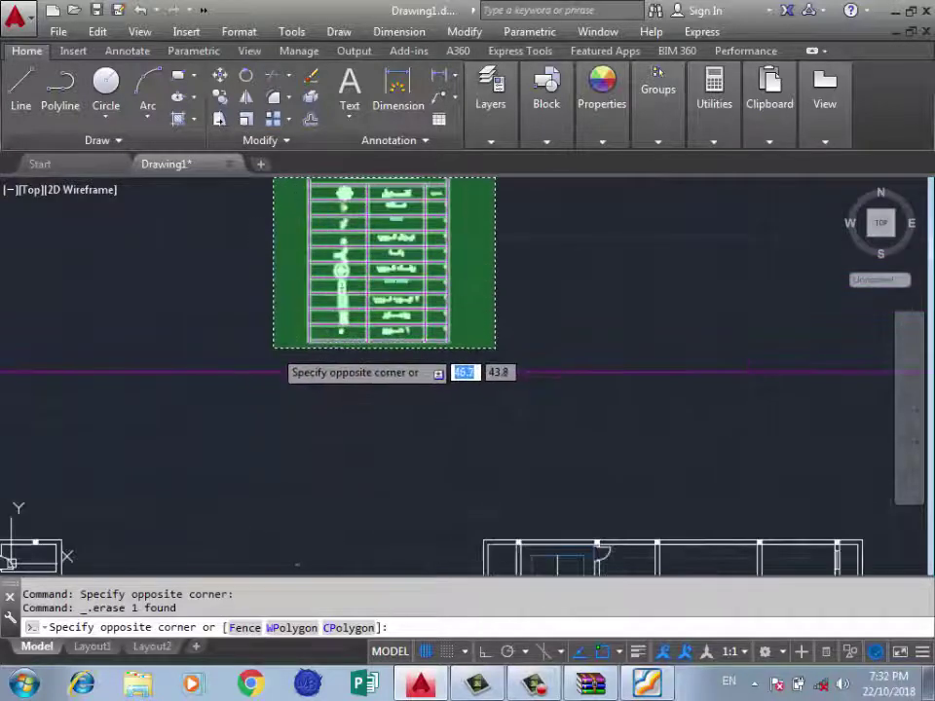
Move the selected legend beside the house plan with the M command.
{"action": "left_click", "coordinate": [274, 341]}
{"action": "type", "text": "m"}
{"action": "key", "text": "Return"}
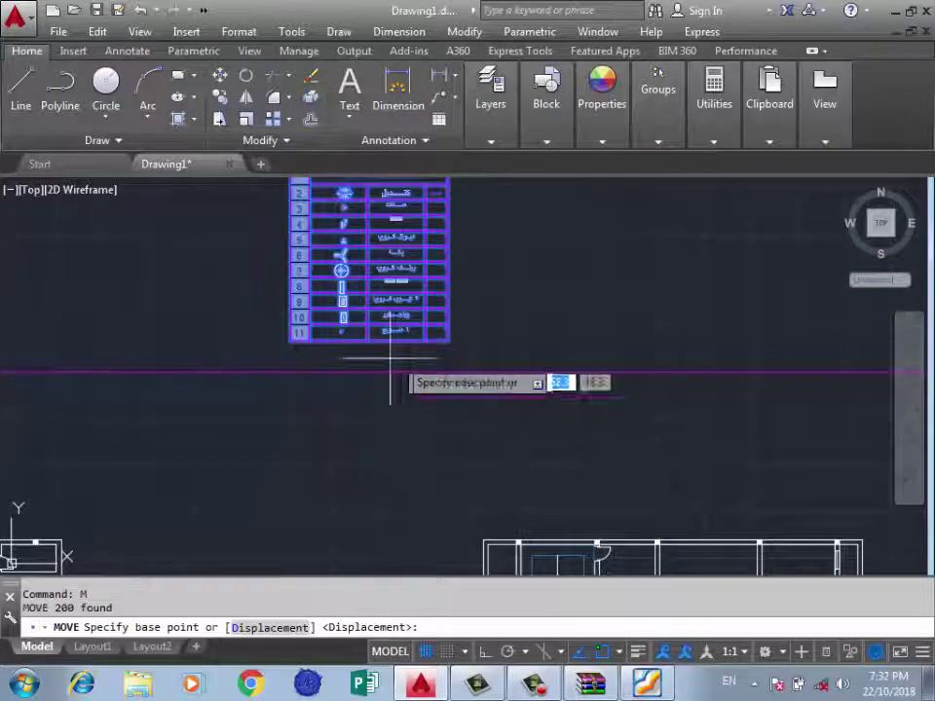
{"action": "left_click", "coordinate": [453, 365]}
{"action": "scroll", "coordinate": [389, 311], "scroll_direction": "down", "scroll_amount": 3}
{"action": "scroll", "coordinate": [399, 400], "scroll_direction": "up", "scroll_amount": 5}
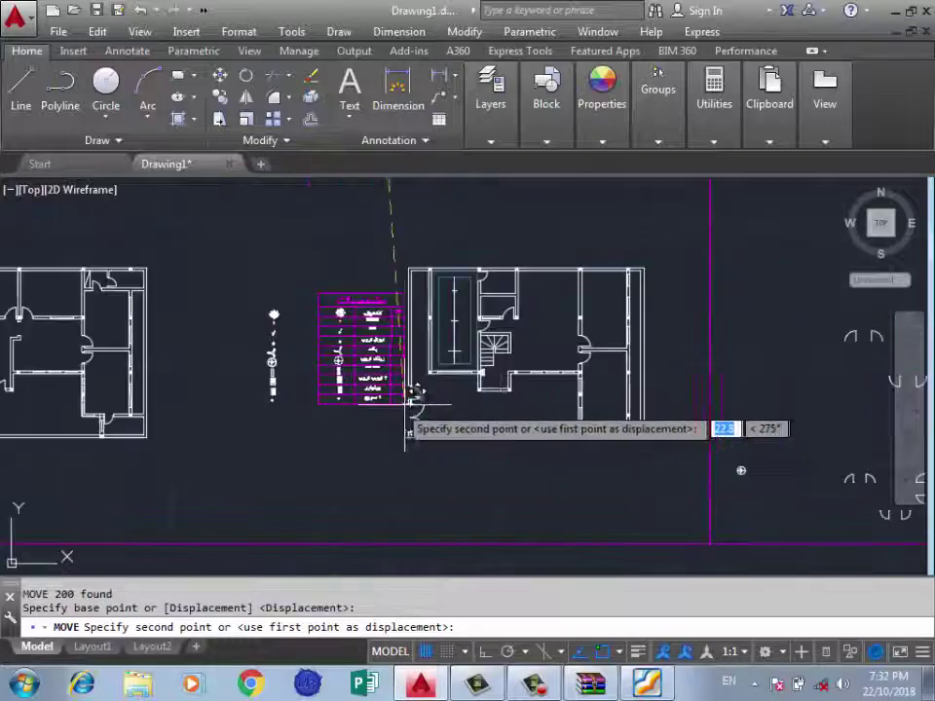
{"action": "scroll", "coordinate": [394, 390], "scroll_direction": "up", "scroll_amount": 1}
{"action": "left_click", "coordinate": [380, 411]}
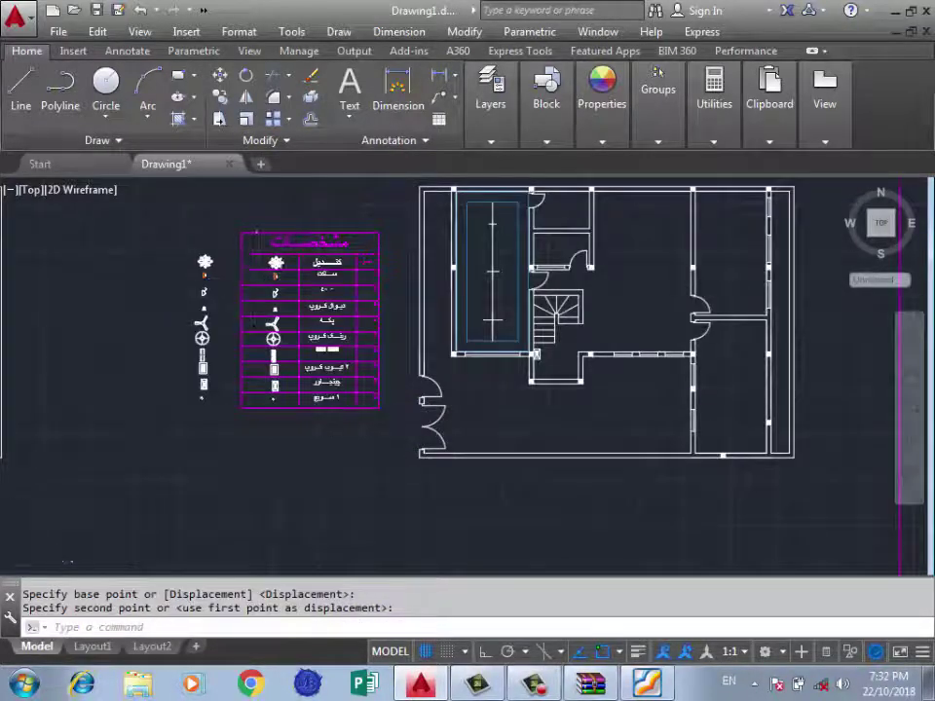
{"action": "scroll", "coordinate": [205, 245], "scroll_direction": "up", "scroll_amount": 5}
{"action": "scroll", "coordinate": [209, 243], "scroll_direction": "down", "scroll_amount": 4}
{"action": "scroll", "coordinate": [200, 255], "scroll_direction": "up", "scroll_amount": 7}
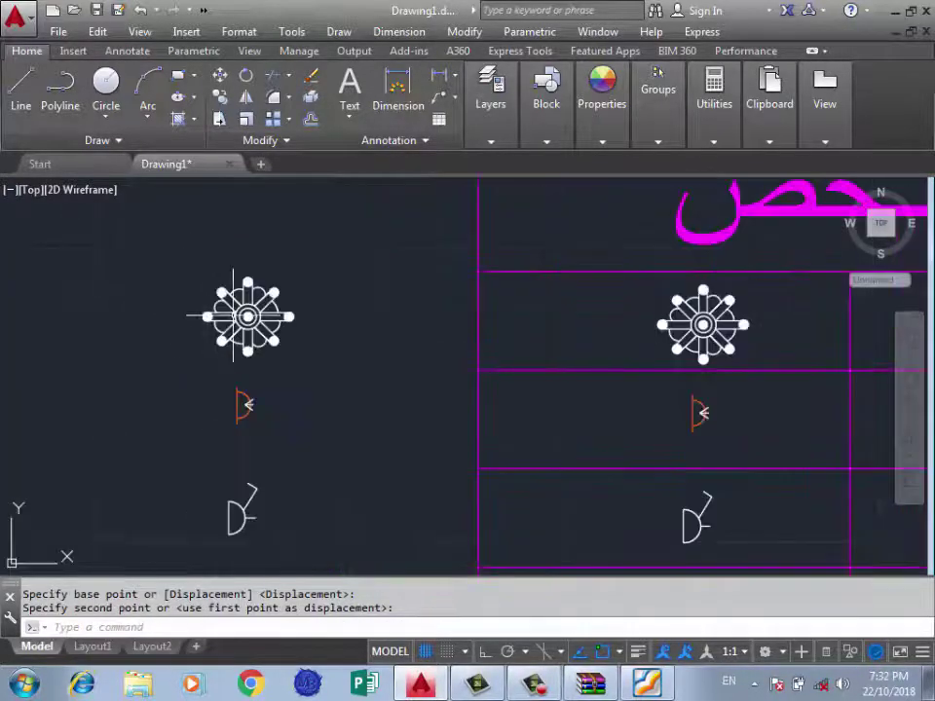
Group the chandelier symbol's parts into a single unnamed object.
{"action": "left_click", "coordinate": [307, 260]}
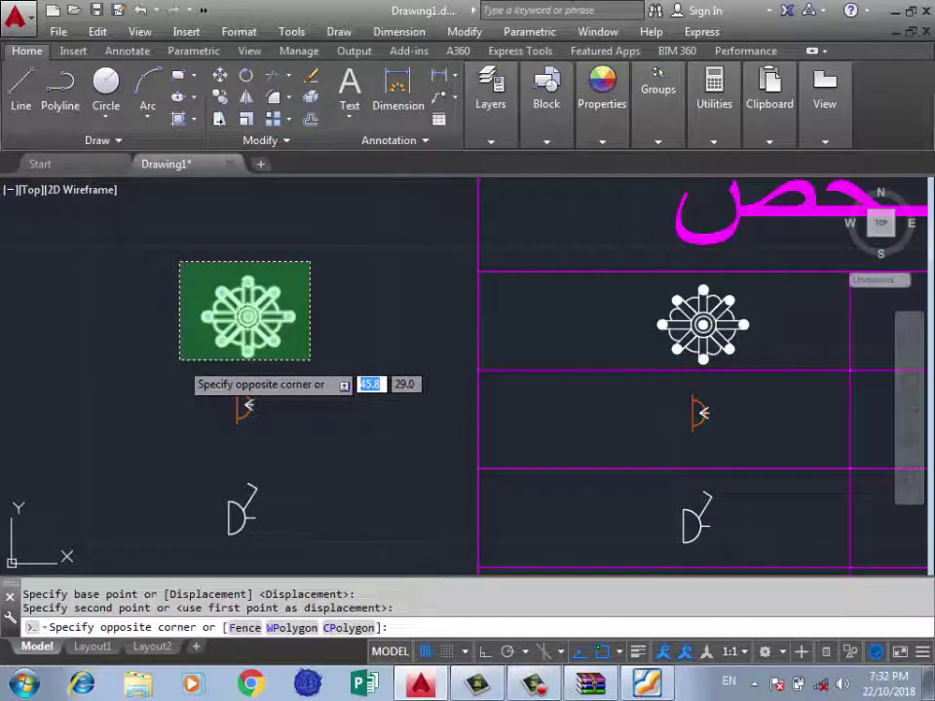
{"action": "left_click", "coordinate": [179, 358]}
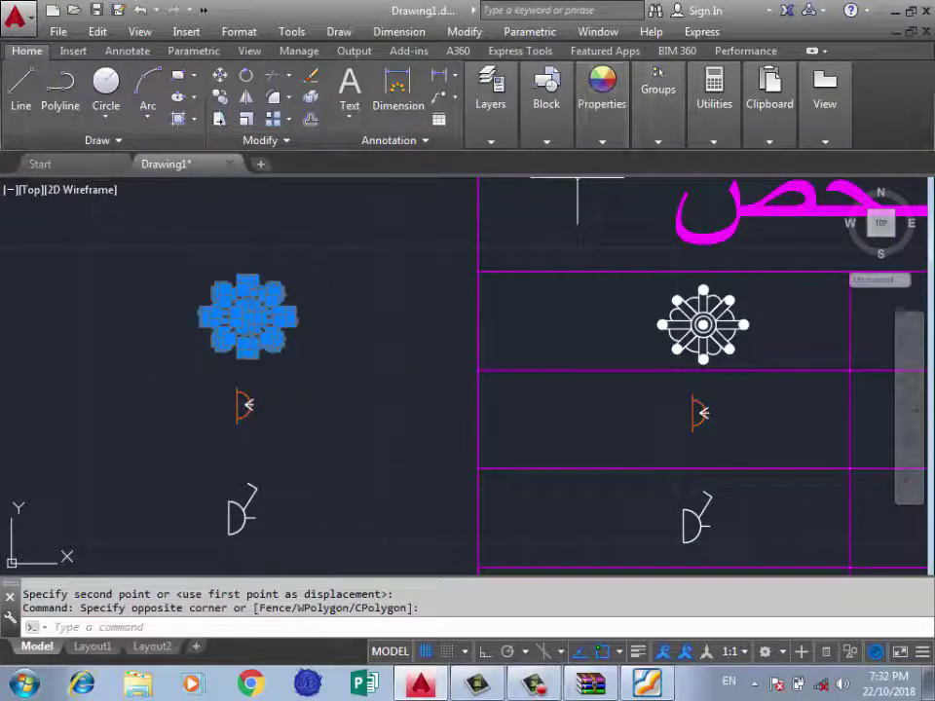
{"action": "left_click", "coordinate": [657, 141]}
{"action": "left_click", "coordinate": [649, 173]}
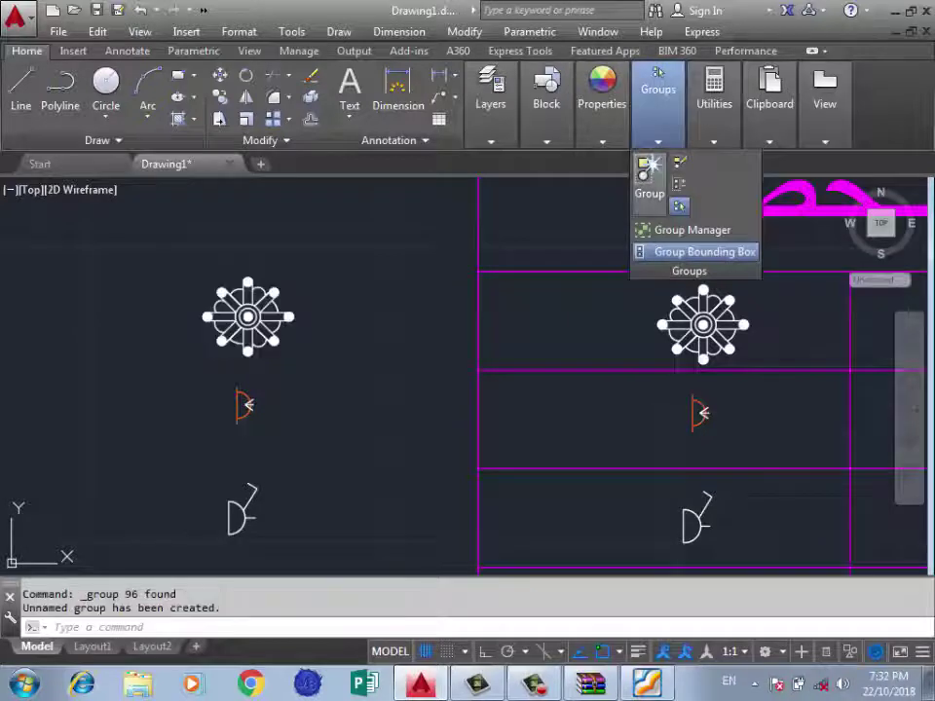
{"action": "scroll", "coordinate": [226, 304], "scroll_direction": "down", "scroll_amount": 5}
{"action": "scroll", "coordinate": [203, 295], "scroll_direction": "up", "scroll_amount": 3}
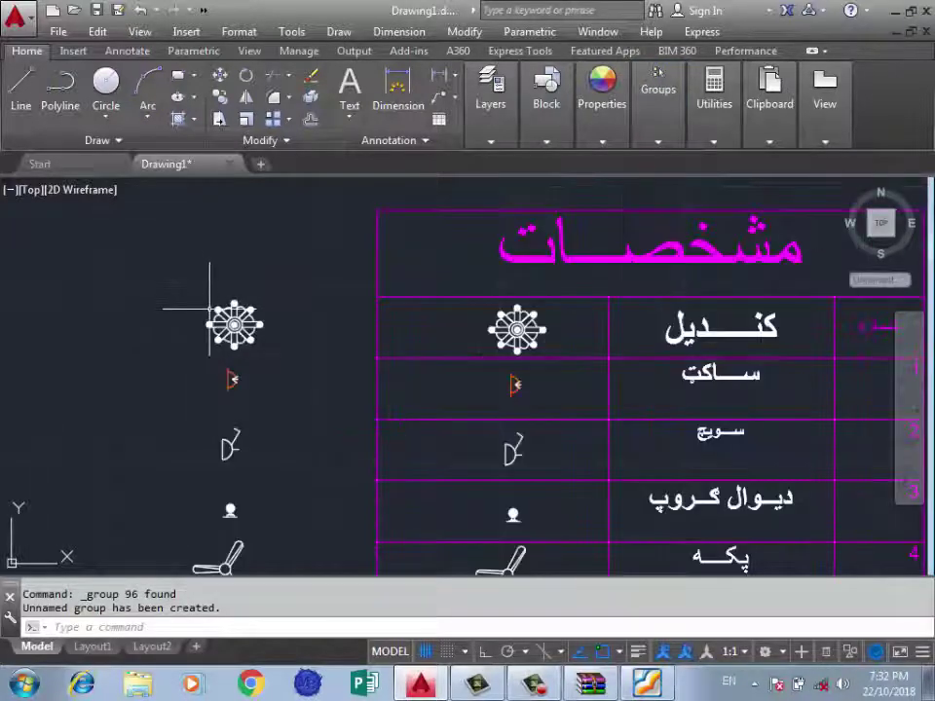
Copy the grouped chandelier from its centre into the top of the first room.
{"action": "type", "text": "co"}
{"action": "key", "text": "Return"}
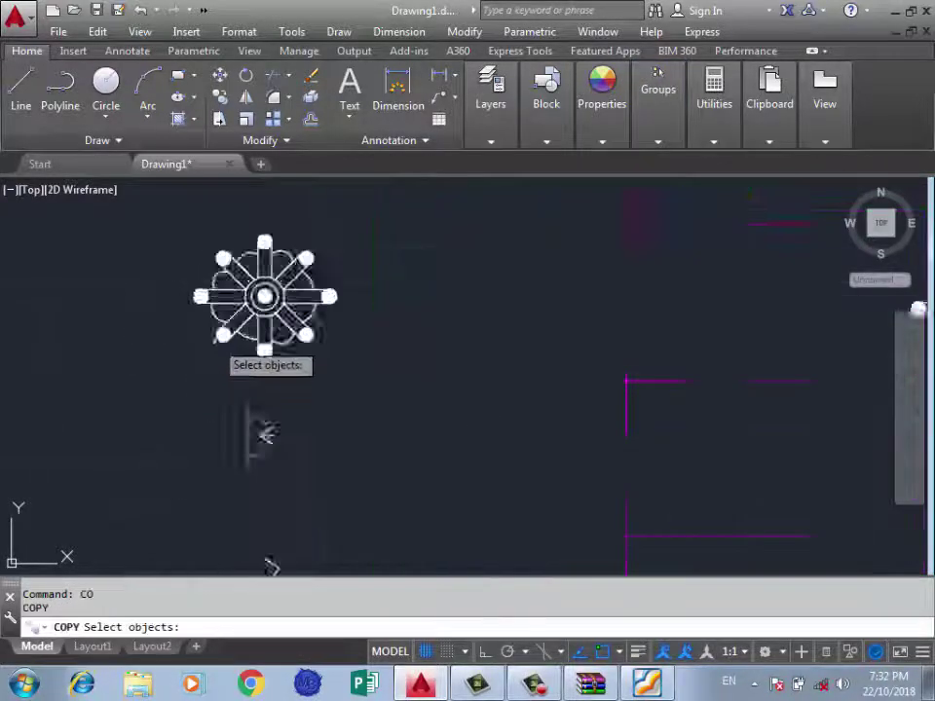
{"action": "left_click", "coordinate": [223, 333]}
{"action": "scroll", "coordinate": [223, 333], "scroll_direction": "up", "scroll_amount": 4}
{"action": "scroll", "coordinate": [273, 427], "scroll_direction": "down", "scroll_amount": 3}
{"action": "scroll", "coordinate": [250, 463], "scroll_direction": "up", "scroll_amount": 8}
{"action": "key", "text": "Return"}
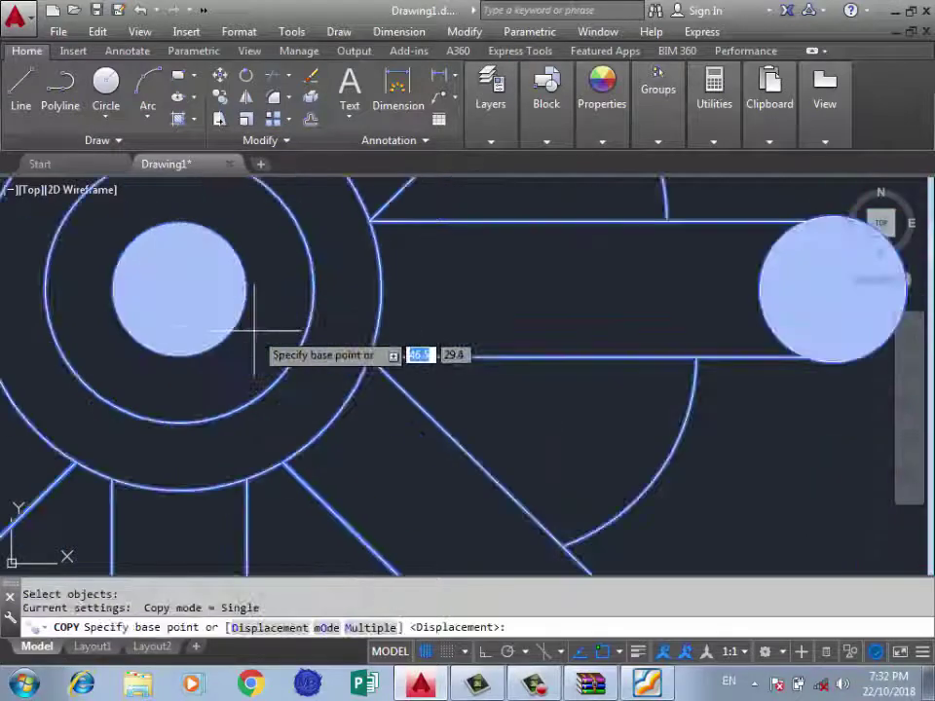
{"action": "scroll", "coordinate": [178, 292], "scroll_direction": "up", "scroll_amount": 1}
{"action": "left_click", "coordinate": [166, 288]}
{"action": "scroll", "coordinate": [146, 278], "scroll_direction": "down", "scroll_amount": 5}
{"action": "scroll", "coordinate": [135, 331], "scroll_direction": "down", "scroll_amount": 2}
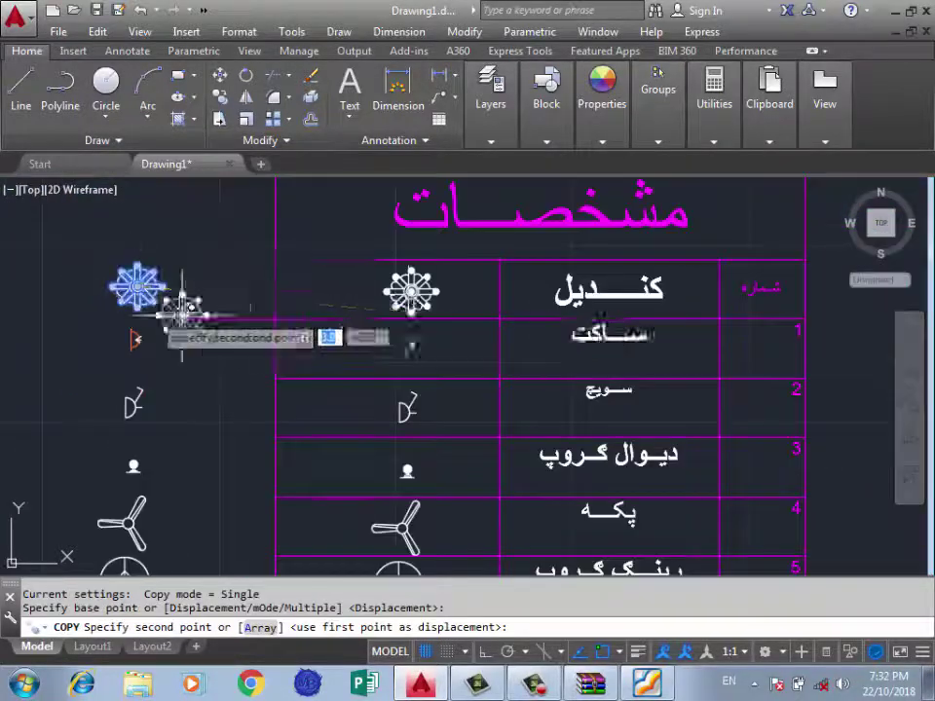
{"action": "scroll", "coordinate": [292, 321], "scroll_direction": "down", "scroll_amount": 3}
{"action": "scroll", "coordinate": [292, 292], "scroll_direction": "up", "scroll_amount": 2}
{"action": "scroll", "coordinate": [290, 292], "scroll_direction": "up", "scroll_amount": 4}
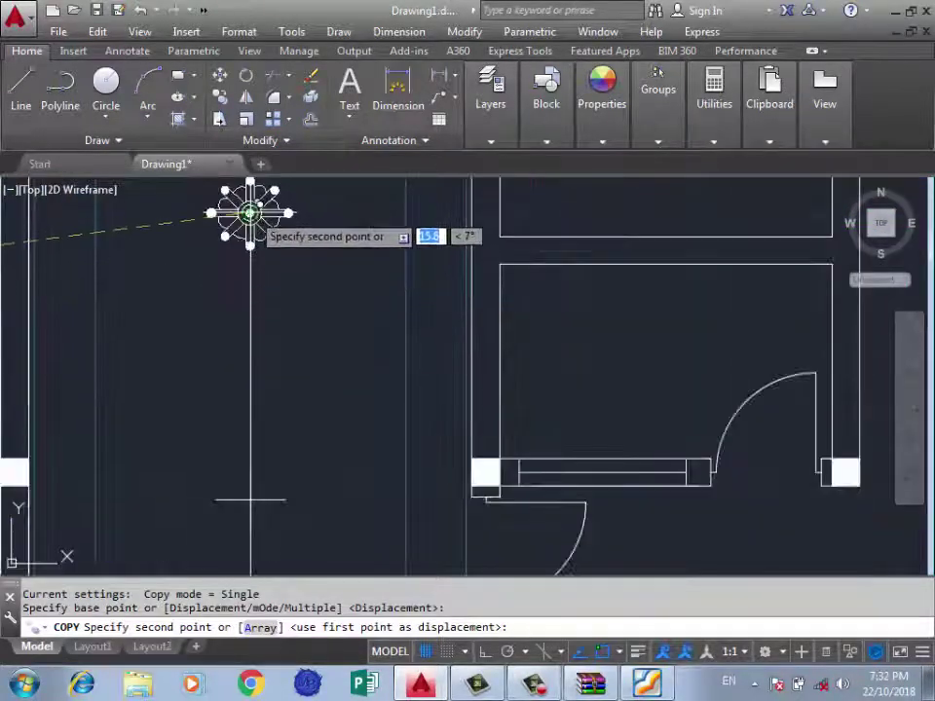
{"action": "left_click", "coordinate": [250, 208]}
{"action": "scroll", "coordinate": [308, 321], "scroll_direction": "down", "scroll_amount": 3}
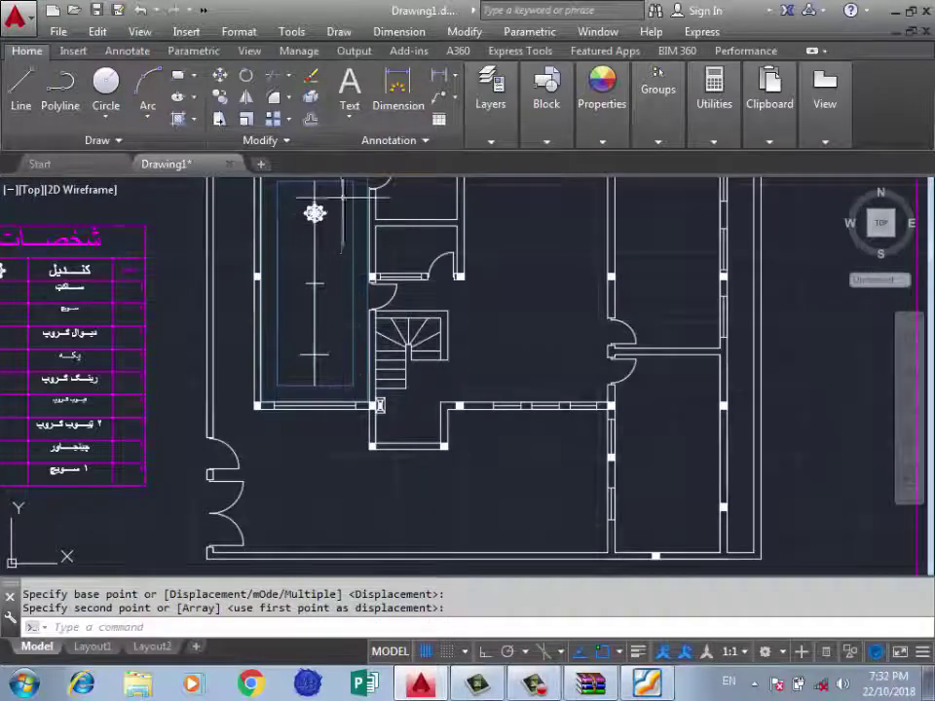
{"action": "scroll", "coordinate": [341, 200], "scroll_direction": "up", "scroll_amount": 6}
Place a second chandelier copy lower in the first room.
{"action": "key", "text": "Return"}
{"action": "left_click", "coordinate": [271, 308]}
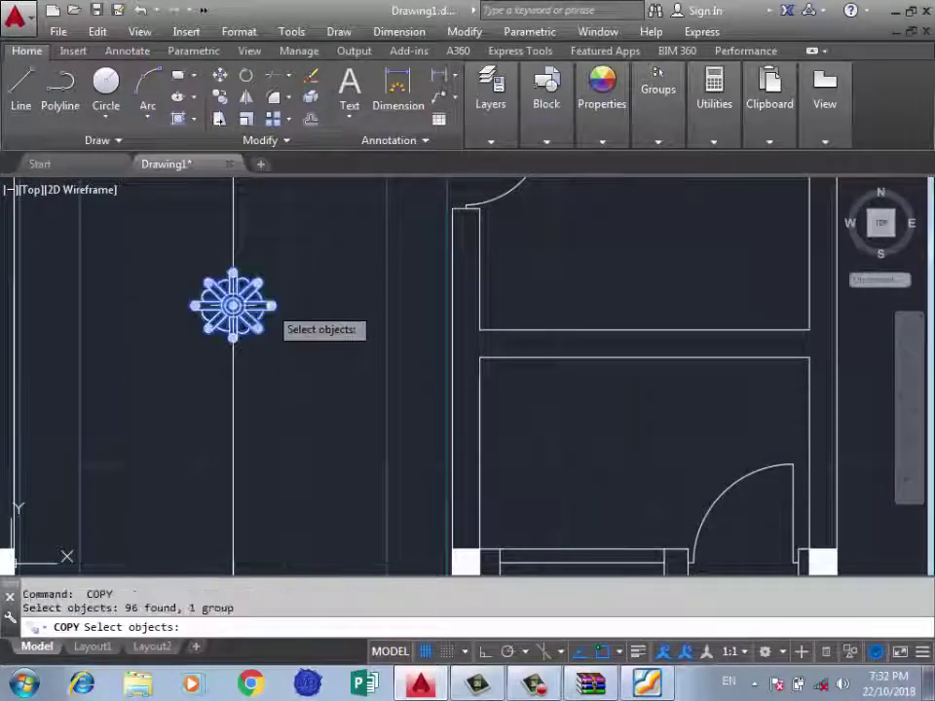
{"action": "key", "text": "Return"}
{"action": "scroll", "coordinate": [209, 302], "scroll_direction": "up", "scroll_amount": 4}
{"action": "scroll", "coordinate": [210, 287], "scroll_direction": "up", "scroll_amount": 3}
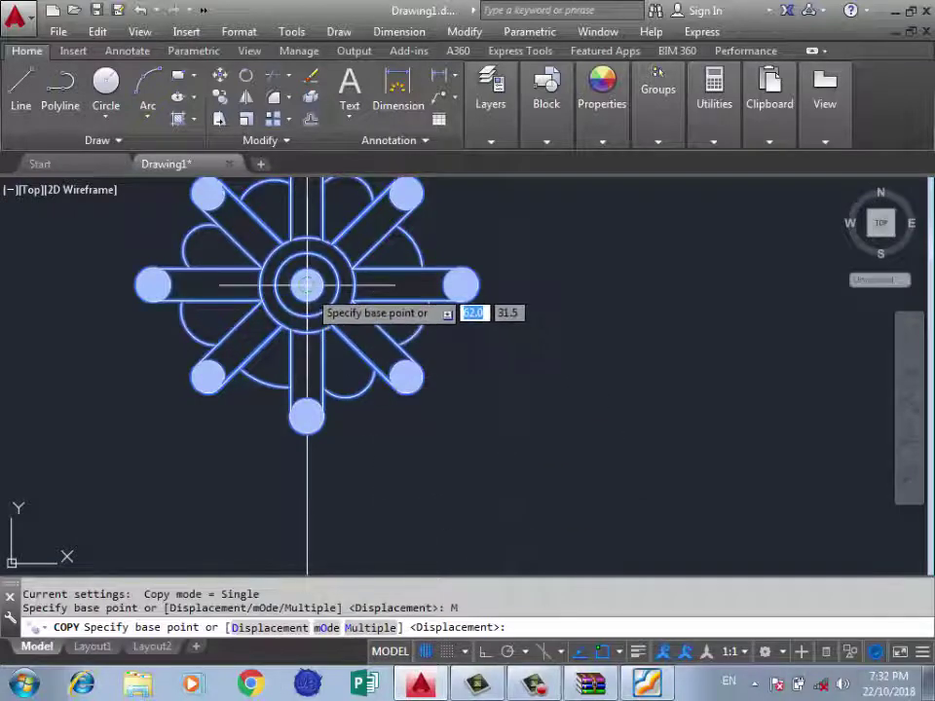
{"action": "left_click", "coordinate": [306, 284]}
{"action": "scroll", "coordinate": [521, 239], "scroll_direction": "down", "scroll_amount": 2}
{"action": "scroll", "coordinate": [386, 251], "scroll_direction": "down", "scroll_amount": 4}
{"action": "scroll", "coordinate": [438, 395], "scroll_direction": "down", "scroll_amount": 3}
{"action": "scroll", "coordinate": [305, 329], "scroll_direction": "up", "scroll_amount": 5}
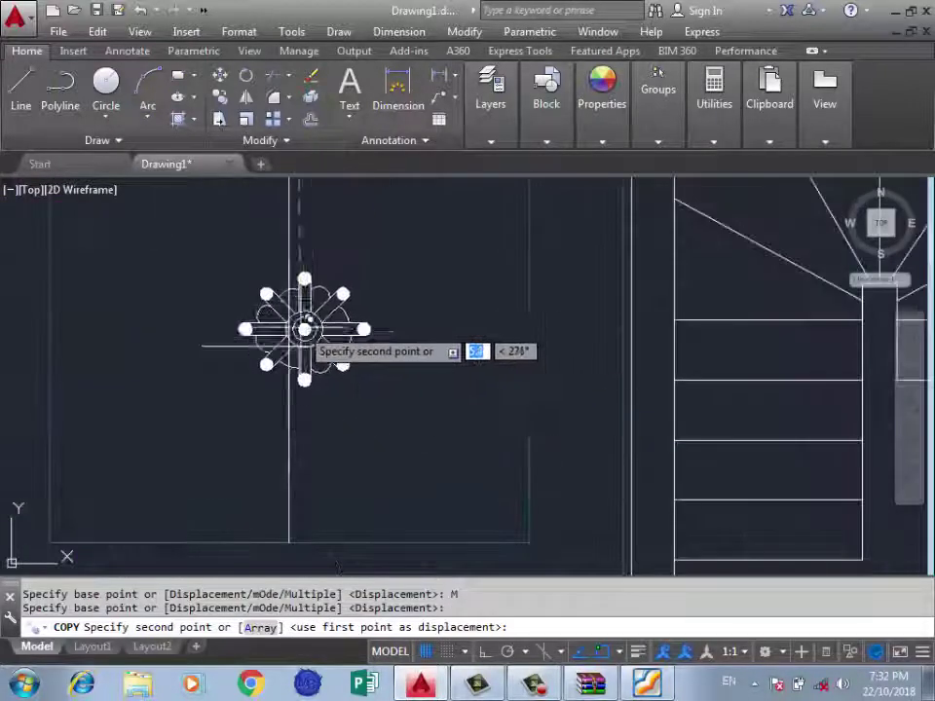
{"action": "left_click", "coordinate": [297, 336]}
{"action": "key", "text": "Return"}
{"action": "scroll", "coordinate": [410, 347], "scroll_direction": "down", "scroll_amount": 4}
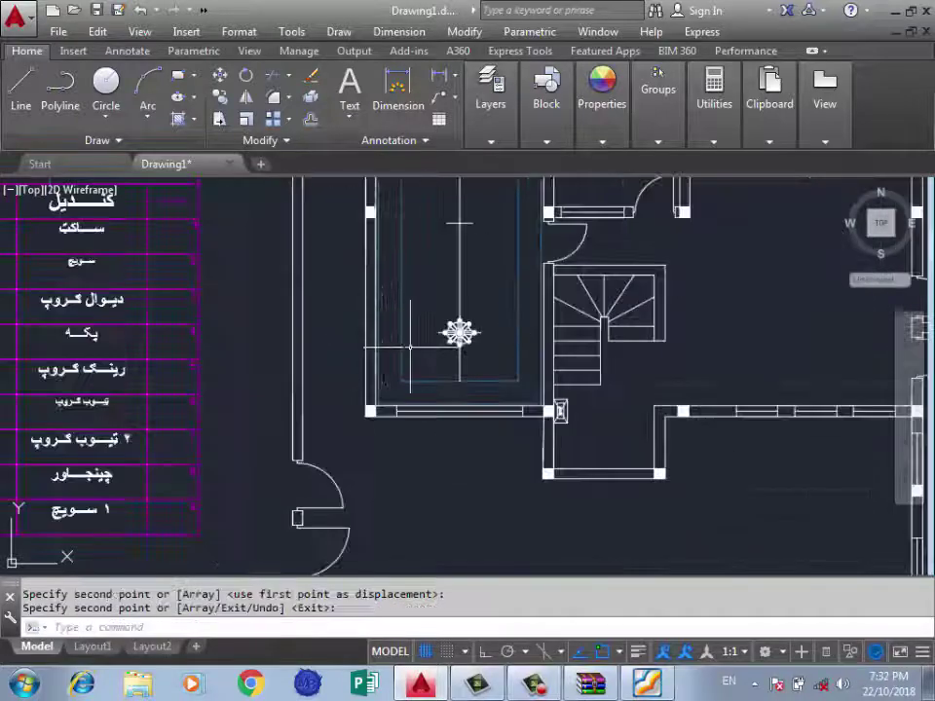
{"action": "scroll", "coordinate": [410, 346], "scroll_direction": "down", "scroll_amount": 3}
{"action": "scroll", "coordinate": [499, 271], "scroll_direction": "up", "scroll_amount": 5}
{"action": "scroll", "coordinate": [500, 271], "scroll_direction": "up", "scroll_amount": 2}
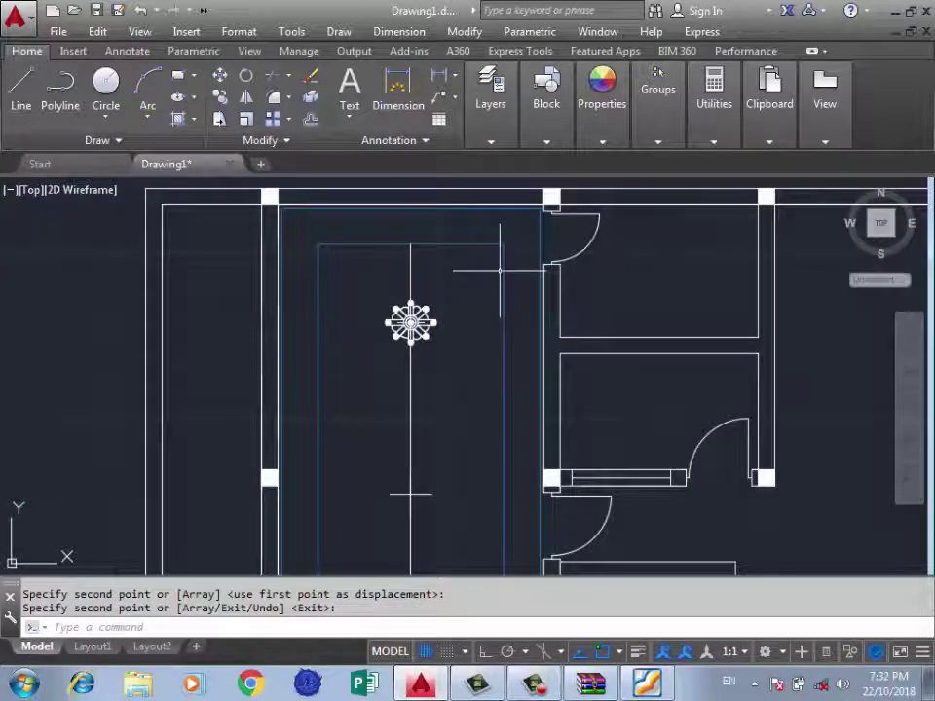
{"action": "scroll", "coordinate": [499, 271], "scroll_direction": "down", "scroll_amount": 4}
{"action": "scroll", "coordinate": [622, 248], "scroll_direction": "down", "scroll_amount": 2}
{"action": "scroll", "coordinate": [586, 255], "scroll_direction": "up", "scroll_amount": 4}
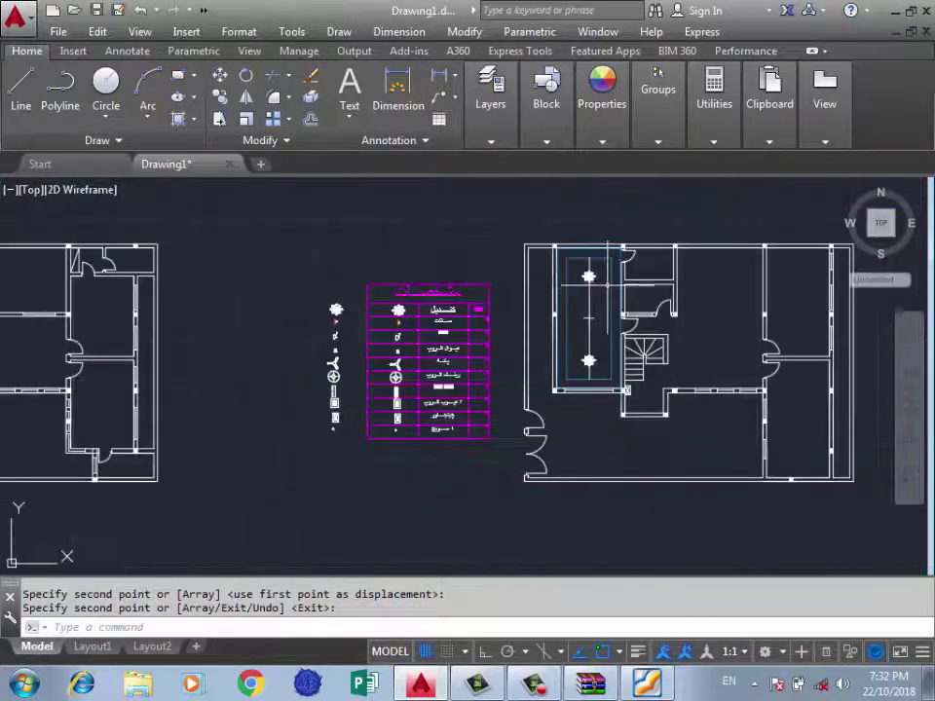
{"action": "scroll", "coordinate": [585, 258], "scroll_direction": "up", "scroll_amount": 3}
{"action": "scroll", "coordinate": [584, 258], "scroll_direction": "down", "scroll_amount": 1}
{"action": "left_click", "coordinate": [575, 253]}
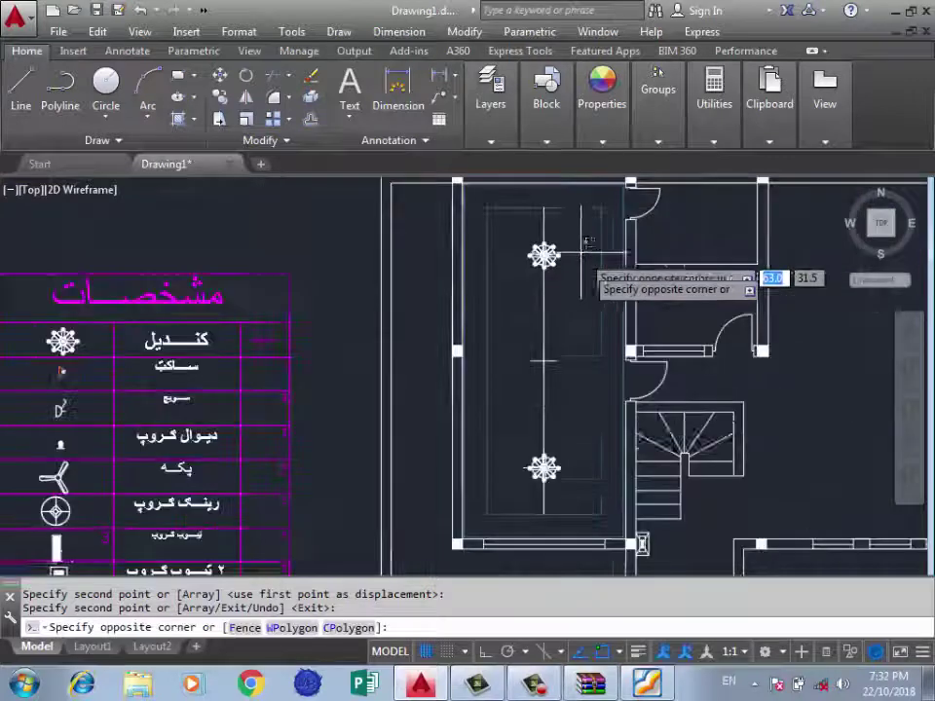
{"action": "left_click", "coordinate": [584, 458]}
{"action": "scroll", "coordinate": [481, 322], "scroll_direction": "down", "scroll_amount": 3}
Copy the legend's ceiling fan symbol to the room centre between the chandeliers.
{"action": "scroll", "coordinate": [350, 292], "scroll_direction": "up", "scroll_amount": 5}
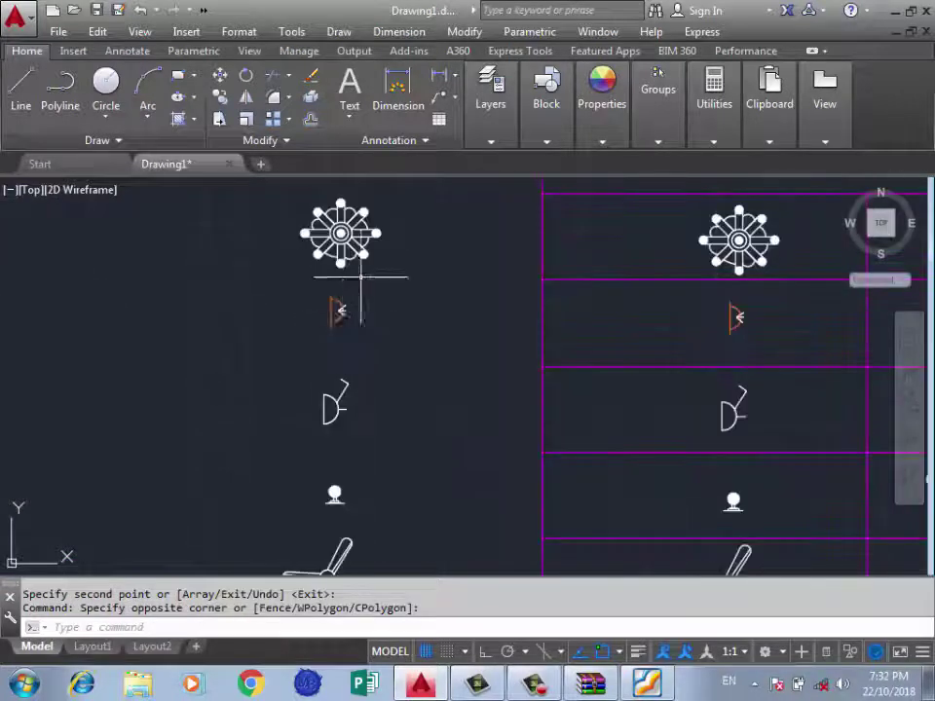
{"action": "scroll", "coordinate": [359, 376], "scroll_direction": "down", "scroll_amount": 3}
{"action": "scroll", "coordinate": [345, 361], "scroll_direction": "up", "scroll_amount": 4}
{"action": "scroll", "coordinate": [397, 340], "scroll_direction": "up", "scroll_amount": 2}
{"action": "left_click", "coordinate": [396, 340]}
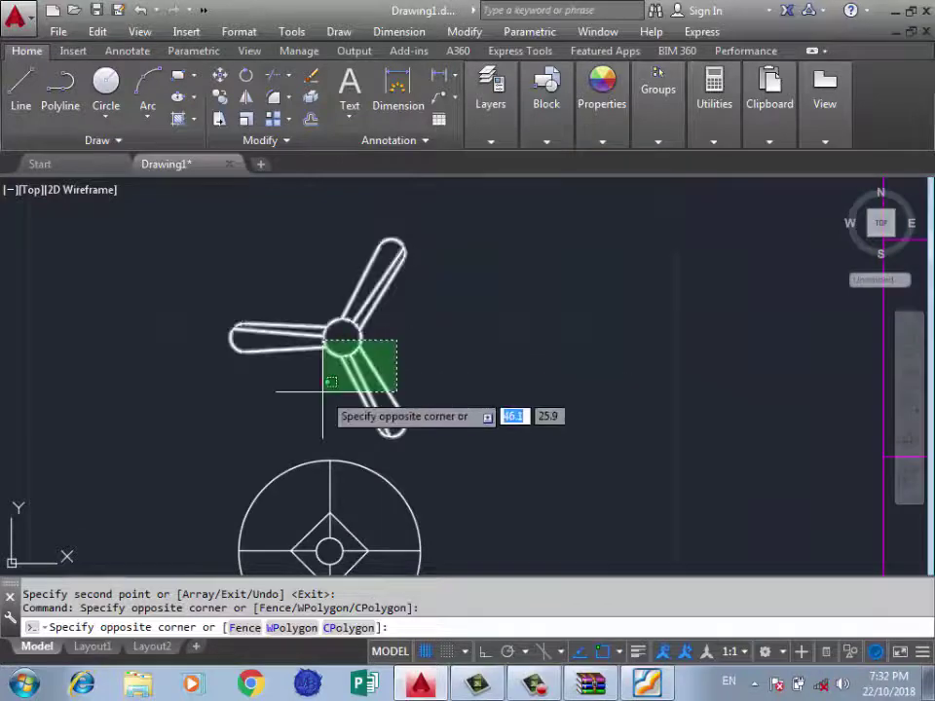
{"action": "left_click", "coordinate": [325, 382]}
{"action": "type", "text": "o"}
{"action": "key", "text": "Return"}
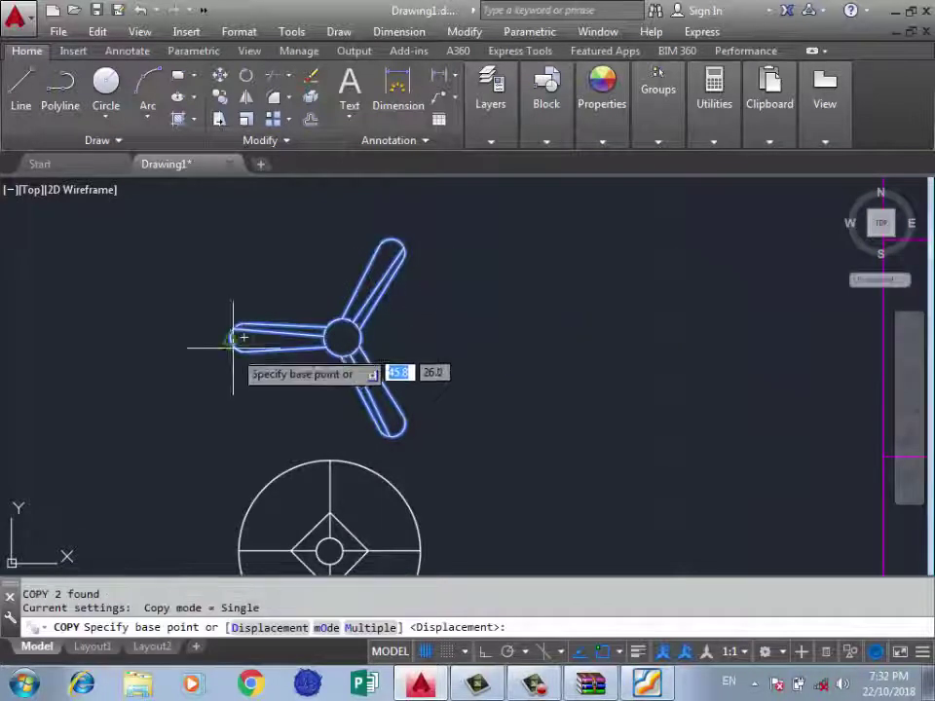
{"action": "left_click", "coordinate": [343, 338]}
{"action": "scroll", "coordinate": [261, 313], "scroll_direction": "down", "scroll_amount": 3}
{"action": "scroll", "coordinate": [626, 330], "scroll_direction": "down", "scroll_amount": 2}
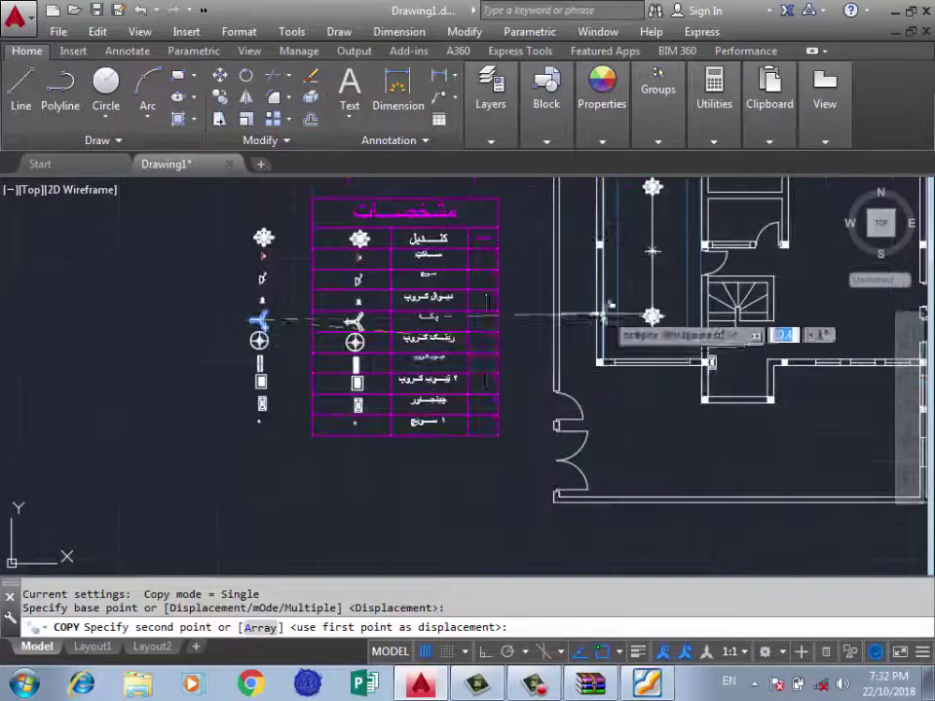
{"action": "scroll", "coordinate": [663, 313], "scroll_direction": "up", "scroll_amount": 5}
{"action": "left_click", "coordinate": [611, 360]}
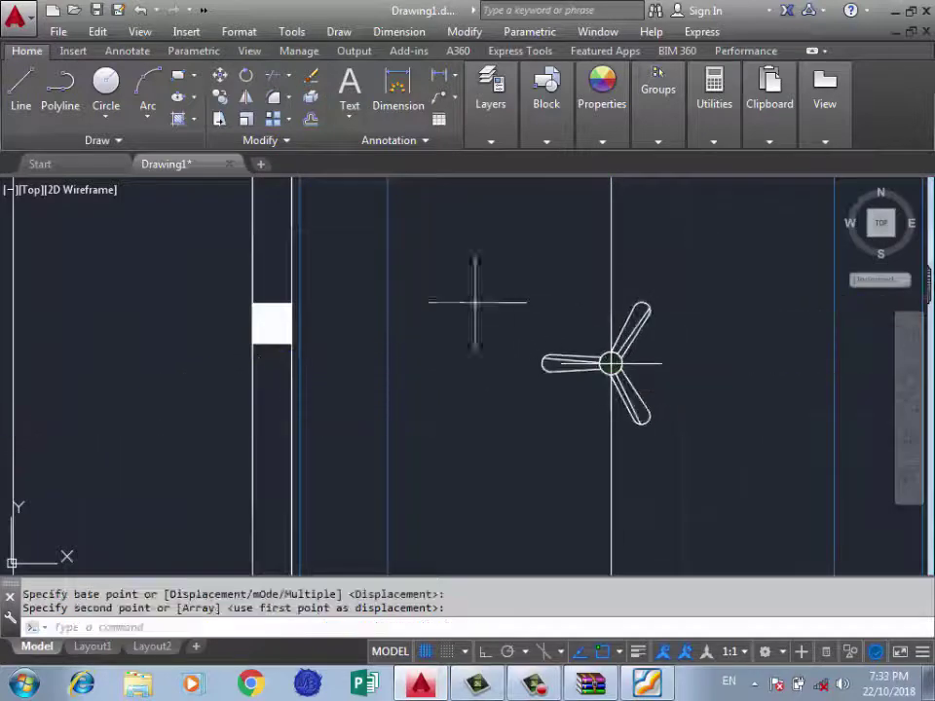
{"action": "scroll", "coordinate": [415, 317], "scroll_direction": "down", "scroll_amount": 3}
Repeat the copy command and try selecting another symbol, without placing anything.
{"action": "key", "text": "Return"}
{"action": "left_click", "coordinate": [498, 265]}
{"action": "left_click", "coordinate": [507, 278]}
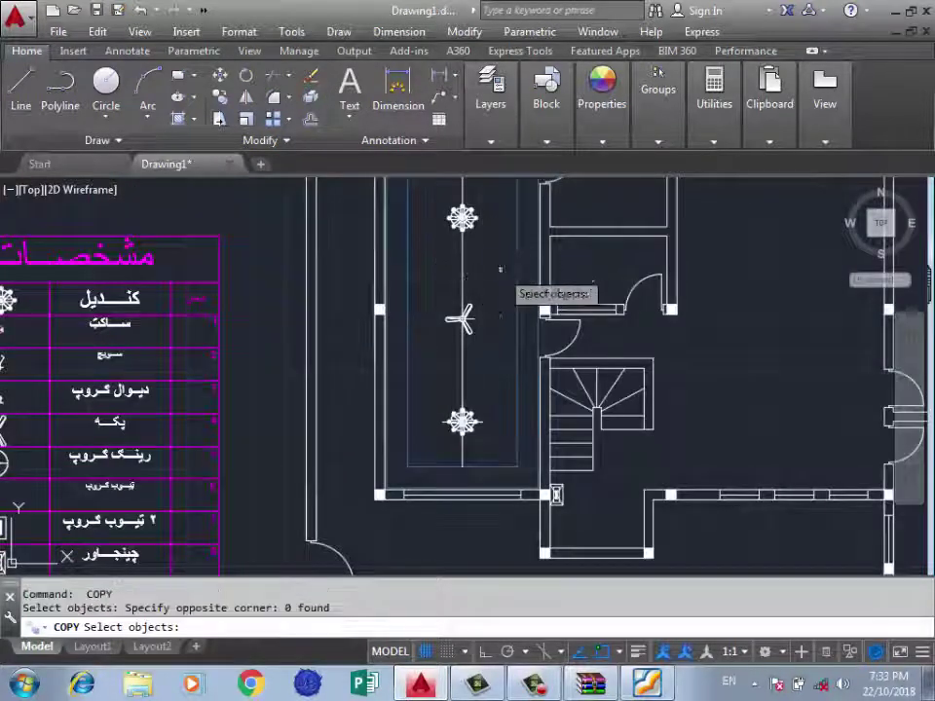
{"action": "scroll", "coordinate": [437, 286], "scroll_direction": "down", "scroll_amount": 2}
{"action": "scroll", "coordinate": [319, 297], "scroll_direction": "down", "scroll_amount": 2}
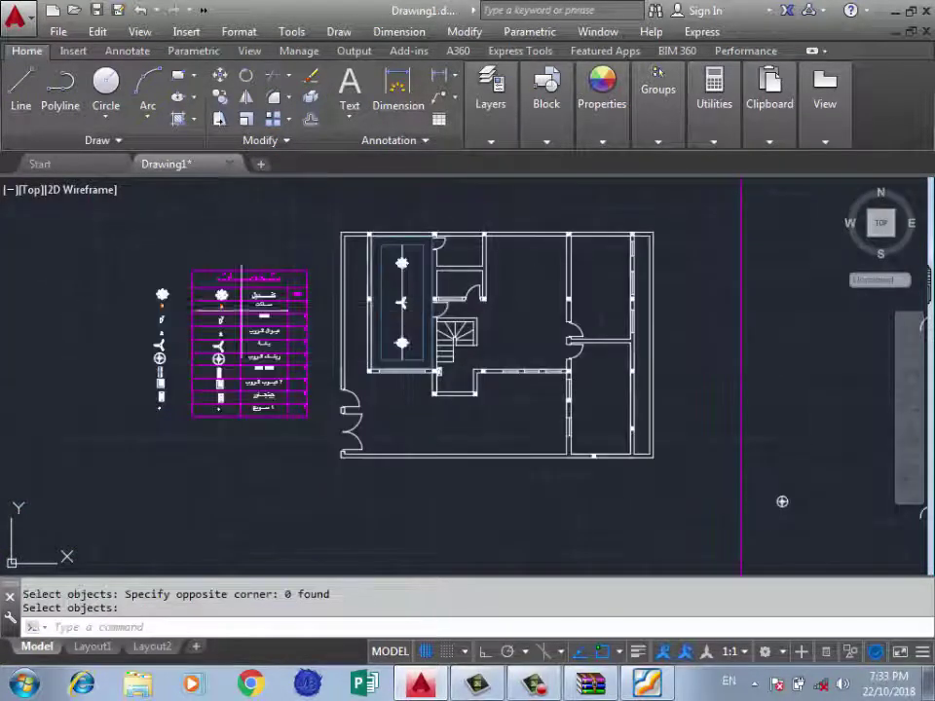
{"action": "scroll", "coordinate": [156, 322], "scroll_direction": "up", "scroll_amount": 4}
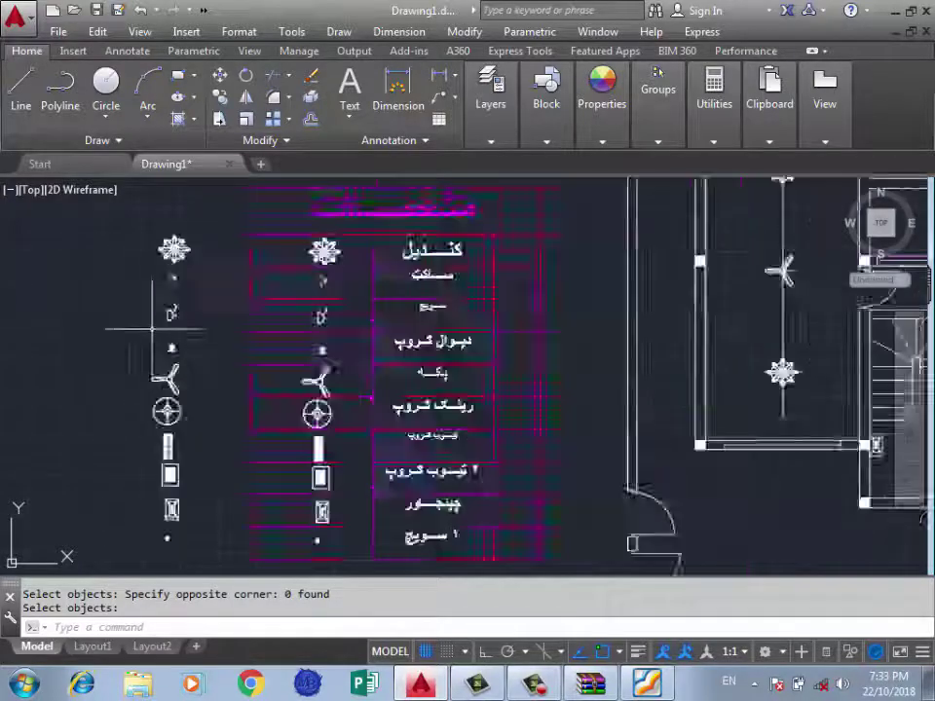
{"action": "scroll", "coordinate": [161, 331], "scroll_direction": "up", "scroll_amount": 2}
{"action": "scroll", "coordinate": [185, 292], "scroll_direction": "down", "scroll_amount": 4}
{"action": "scroll", "coordinate": [185, 362], "scroll_direction": "up", "scroll_amount": 4}
{"action": "scroll", "coordinate": [199, 366], "scroll_direction": "up", "scroll_amount": 2}
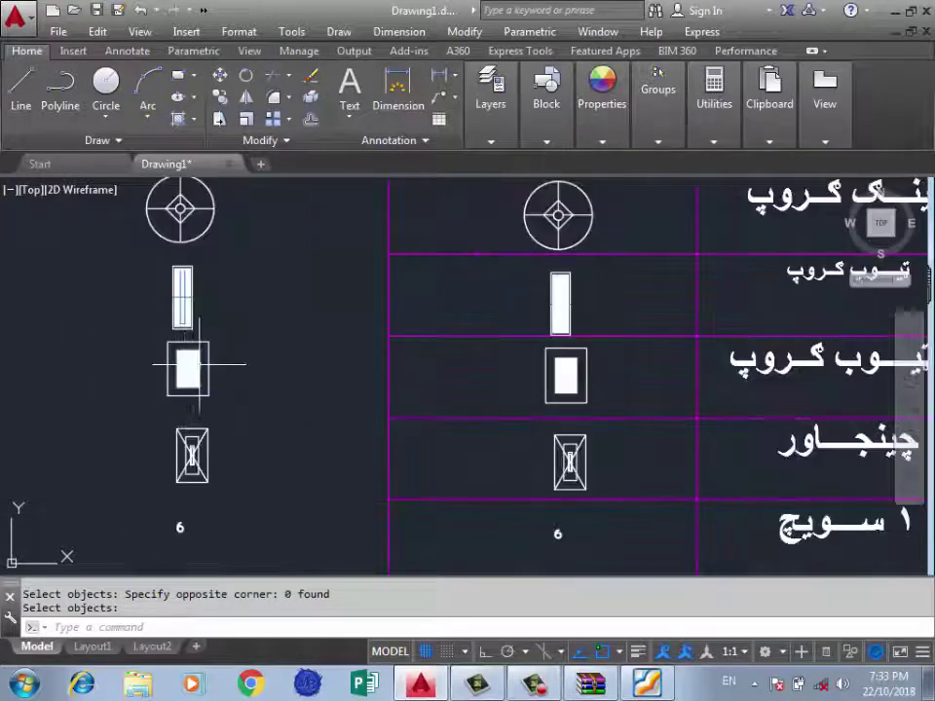
Scale the window-selected wall light symbol by a factor of 0.5 with SC.
{"action": "type", "text": "sc"}
{"action": "key", "text": "Return"}
{"action": "scroll", "coordinate": [192, 382], "scroll_direction": "up", "scroll_amount": 5}
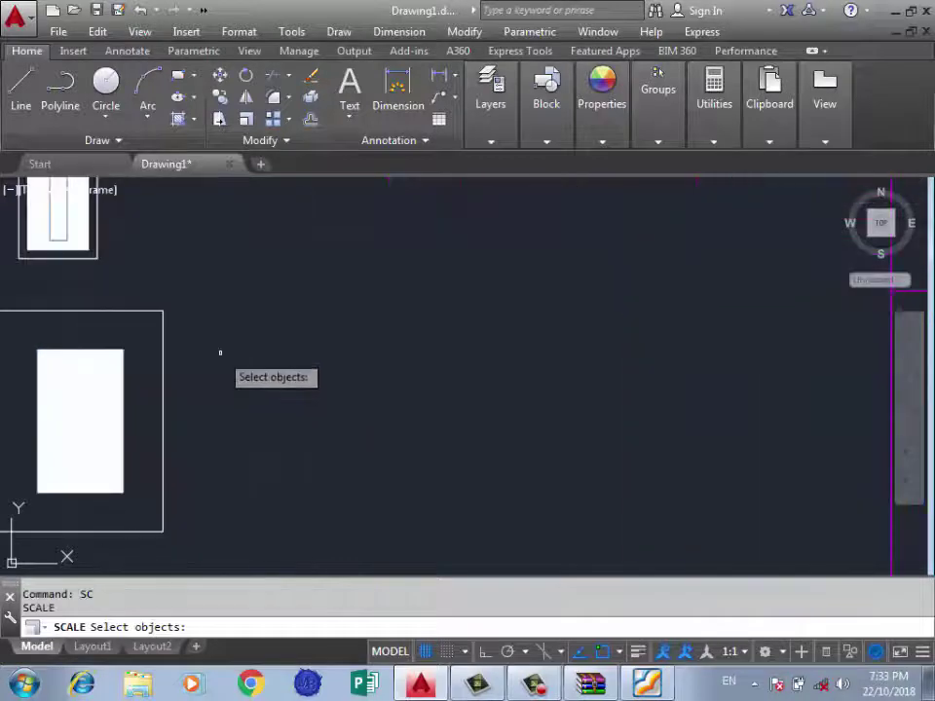
{"action": "scroll", "coordinate": [219, 354], "scroll_direction": "down", "scroll_amount": 2}
{"action": "left_click", "coordinate": [240, 365]}
{"action": "left_click", "coordinate": [146, 463]}
{"action": "key", "text": "Return"}
{"action": "left_click", "coordinate": [163, 444]}
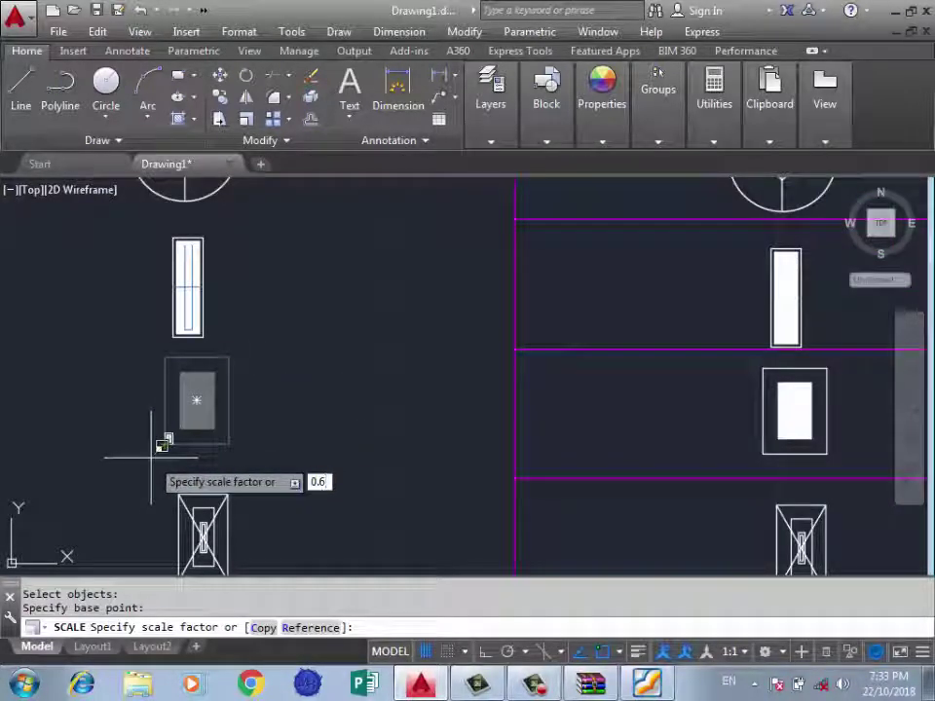
{"action": "key", "text": "Return"}
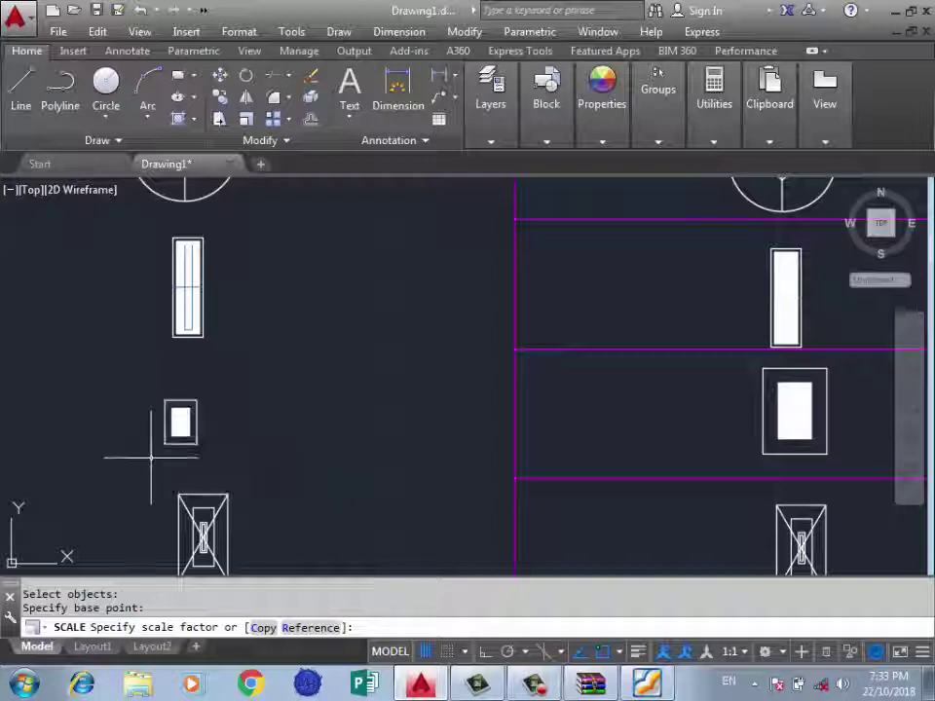
Copy the wall light symbol once, placing the copy inside the first room.
{"action": "type", "text": "co"}
{"action": "key", "text": "Return"}
{"action": "scroll", "coordinate": [175, 463], "scroll_direction": "up", "scroll_amount": 2}
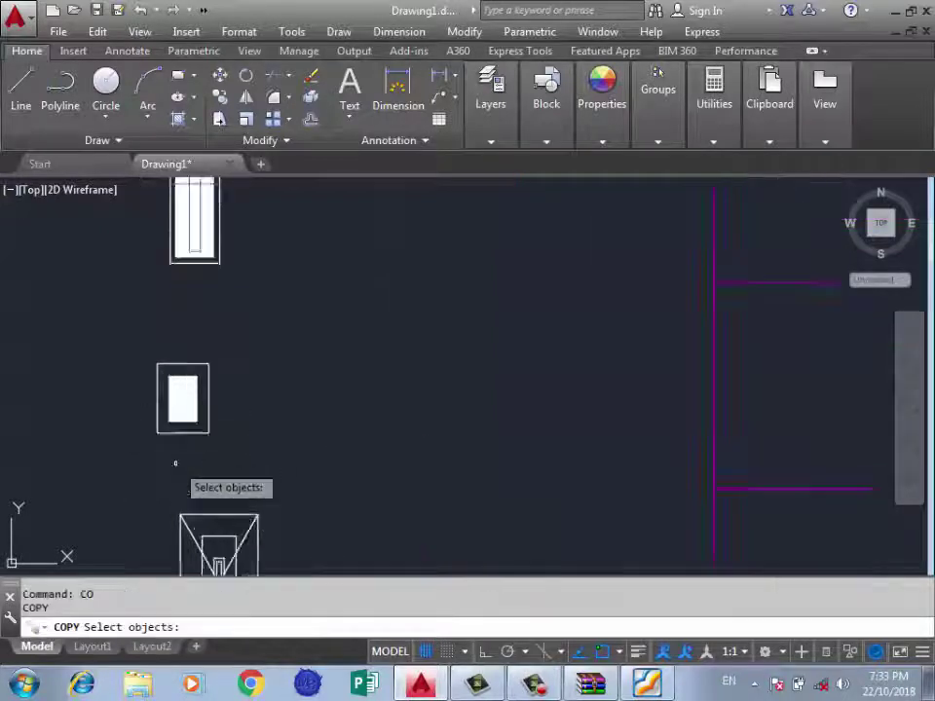
{"action": "scroll", "coordinate": [175, 463], "scroll_direction": "up", "scroll_amount": 3}
{"action": "left_click_drag", "start_coordinate": [298, 307], "coordinate": [115, 476]}
{"action": "key", "text": "Return"}
{"action": "left_click", "coordinate": [209, 302]}
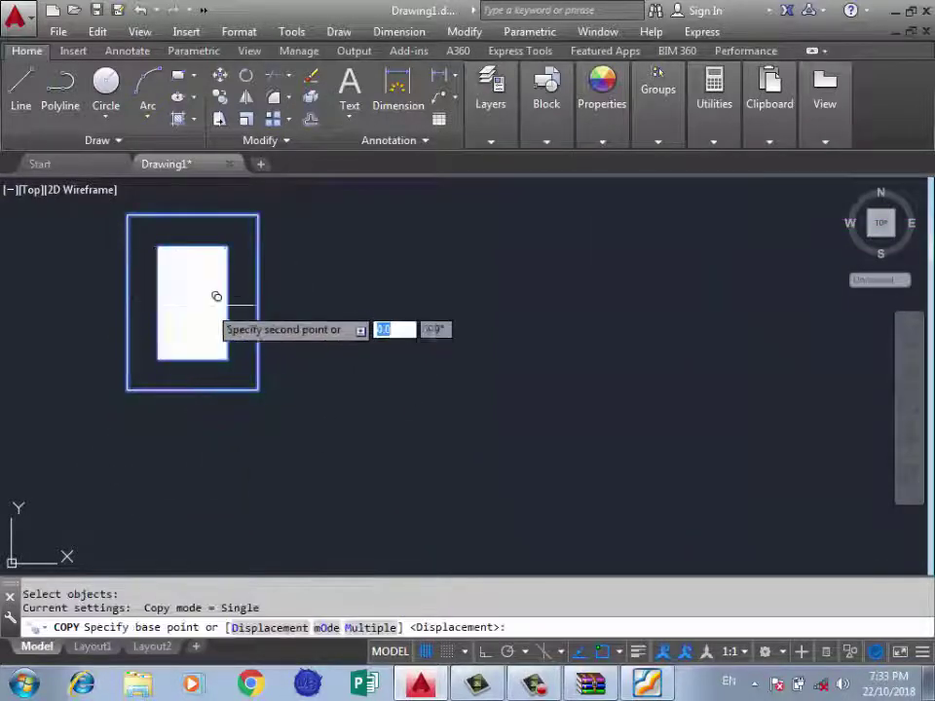
{"action": "key", "text": "Escape"}
{"action": "key", "text": "Return"}
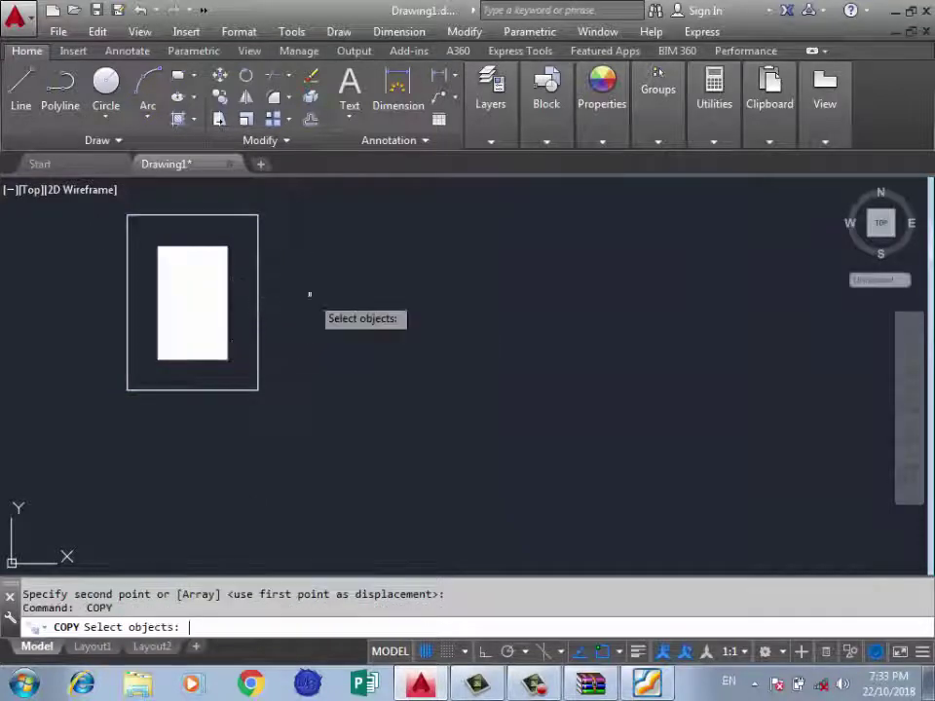
{"action": "left_click", "coordinate": [259, 226]}
{"action": "left_click", "coordinate": [119, 411]}
{"action": "key", "text": "Return"}
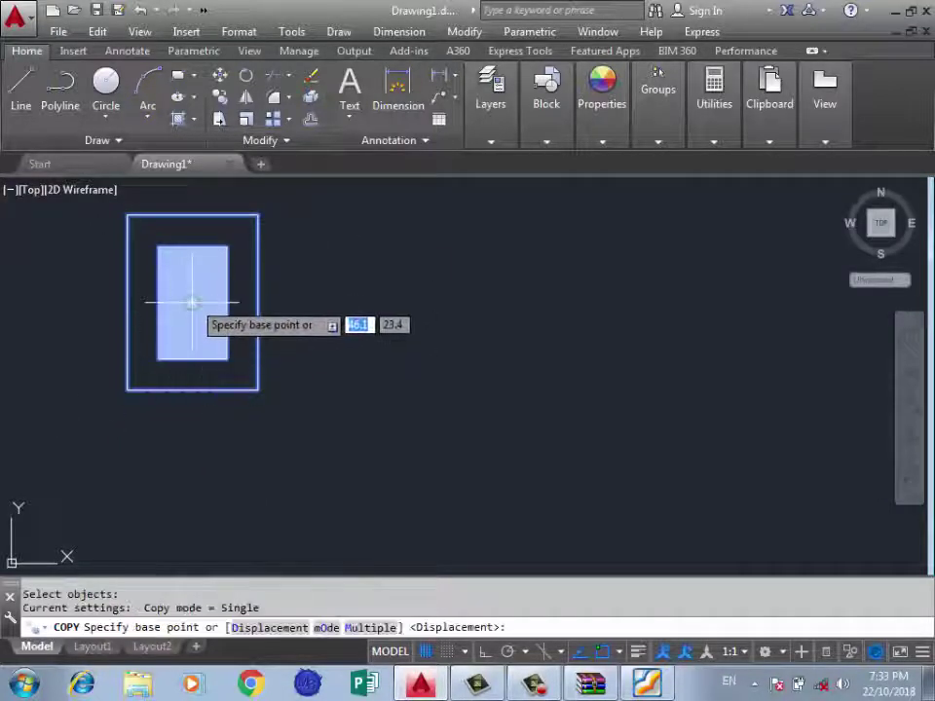
{"action": "left_click", "coordinate": [180, 305]}
{"action": "scroll", "coordinate": [173, 311], "scroll_direction": "down", "scroll_amount": 5}
{"action": "scroll", "coordinate": [172, 312], "scroll_direction": "down", "scroll_amount": 5}
{"action": "scroll", "coordinate": [178, 354], "scroll_direction": "down", "scroll_amount": 2}
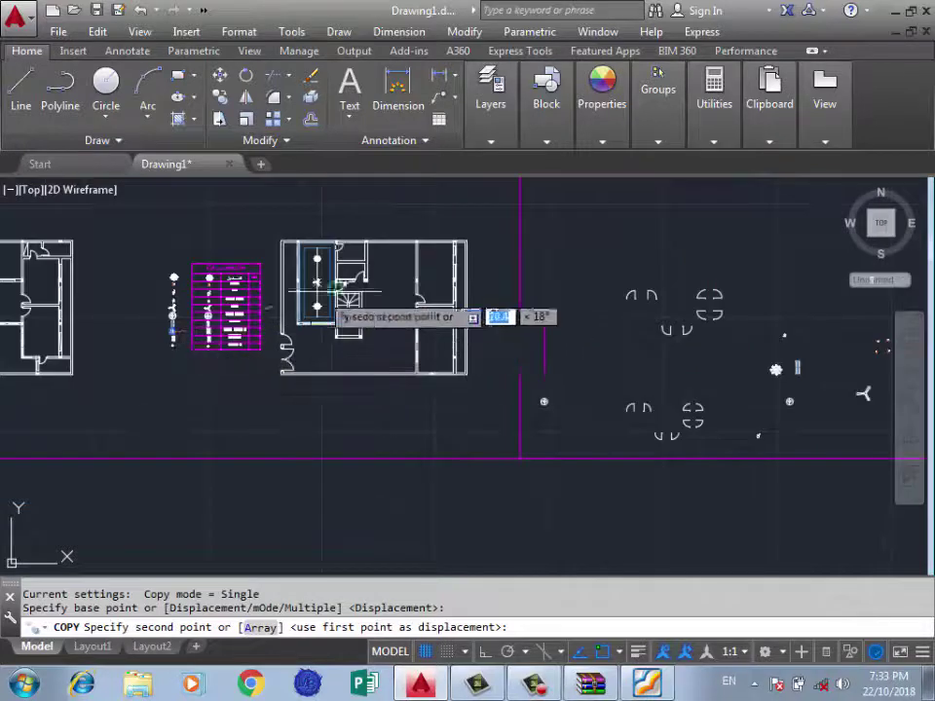
{"action": "scroll", "coordinate": [333, 329], "scroll_direction": "up", "scroll_amount": 5}
{"action": "scroll", "coordinate": [283, 373], "scroll_direction": "up", "scroll_amount": 5}
{"action": "left_click", "coordinate": [273, 391]}
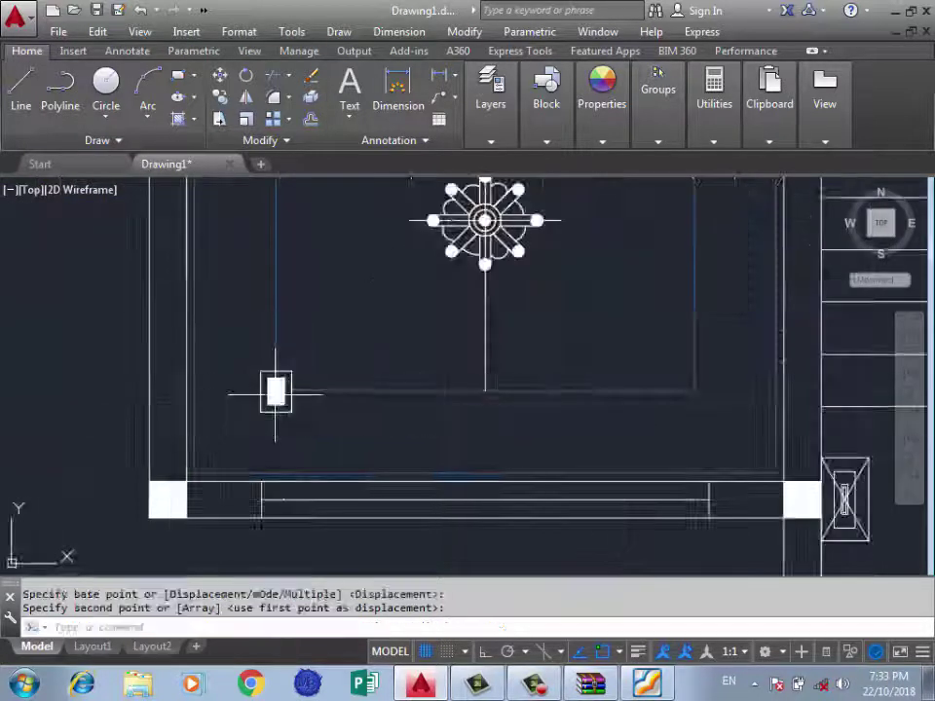
{"action": "scroll", "coordinate": [318, 332], "scroll_direction": "down", "scroll_amount": 4}
{"action": "scroll", "coordinate": [336, 409], "scroll_direction": "up", "scroll_amount": 2}
Select the wall light beside the chandelier for copying, with copy mode set to Multiple.
{"action": "key", "text": "Return"}
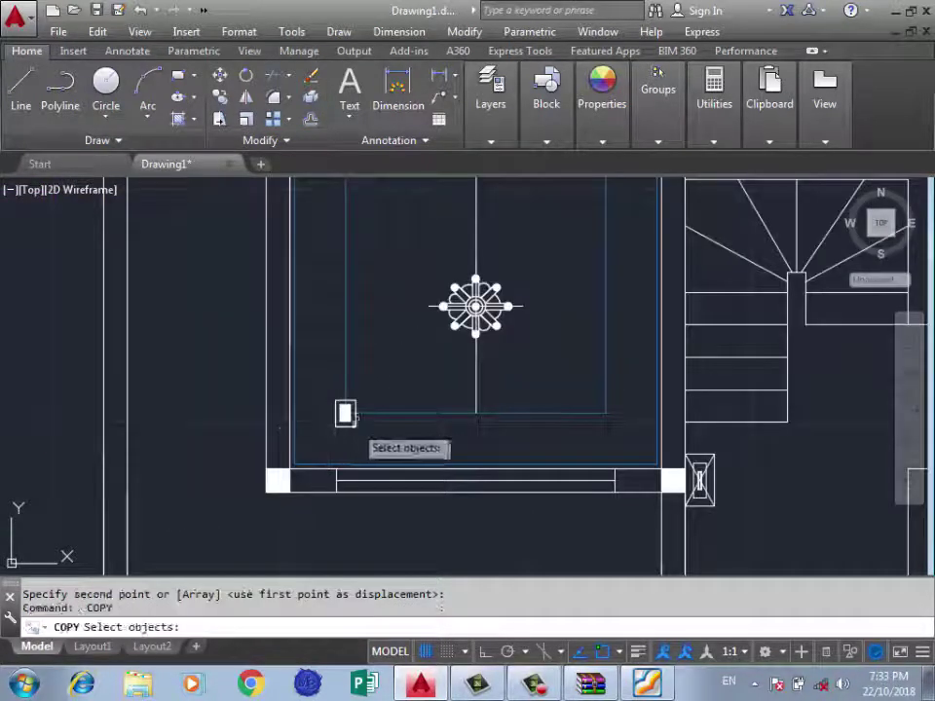
{"action": "left_click_drag", "start_coordinate": [358, 417], "coordinate": [310, 430]}
{"action": "key", "text": "Return"}
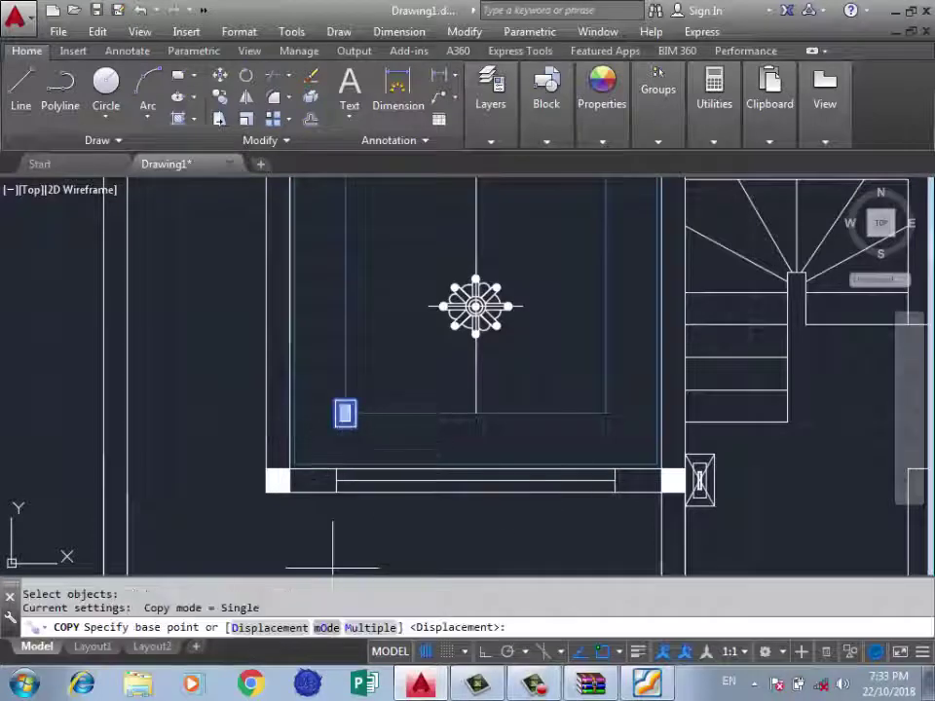
{"action": "type", "text": "o"}
{"action": "key", "text": "Return"}
{"action": "key", "text": "Down"}
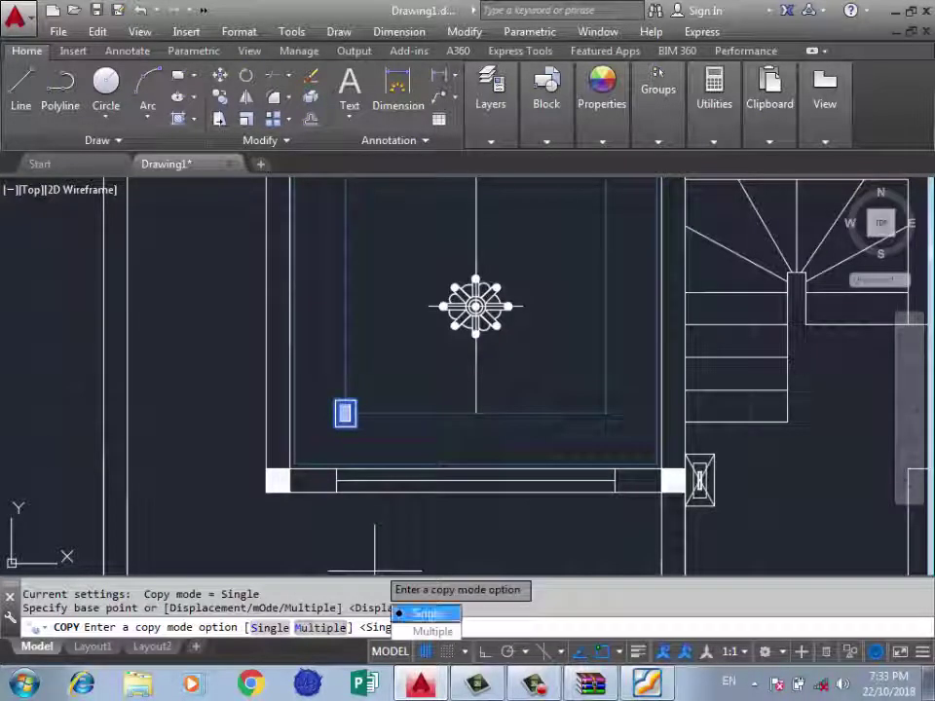
{"action": "key", "text": "Return"}
Place wall light copies at the room's top-left, top-right and remaining wall positions.
{"action": "scroll", "coordinate": [345, 417], "scroll_direction": "up", "scroll_amount": 3}
{"action": "scroll", "coordinate": [340, 425], "scroll_direction": "up", "scroll_amount": 1}
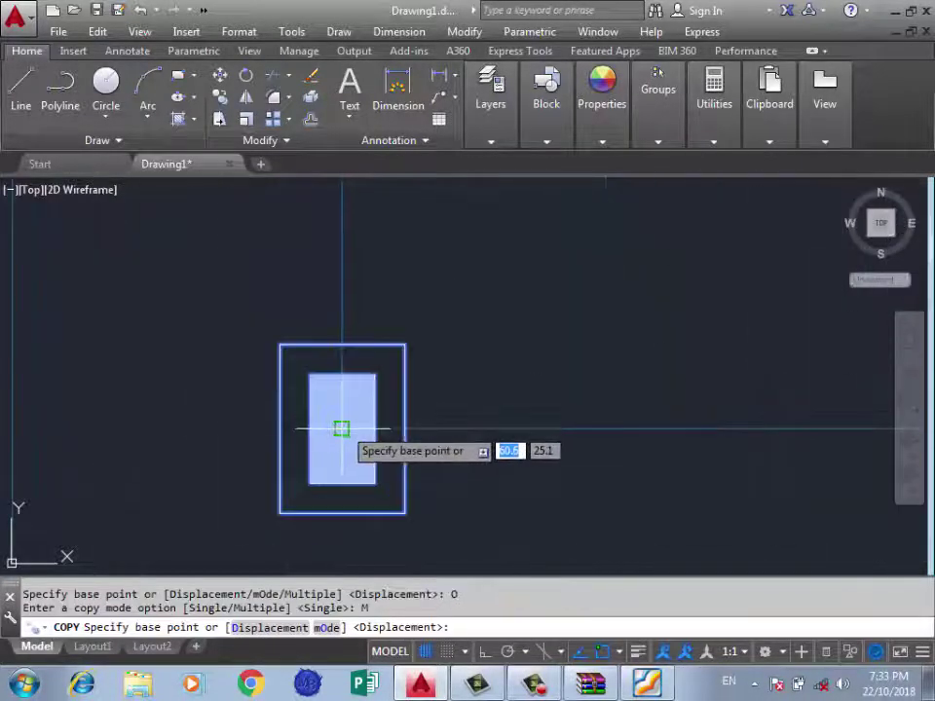
{"action": "left_click", "coordinate": [342, 429]}
{"action": "scroll", "coordinate": [365, 345], "scroll_direction": "down", "scroll_amount": 3}
{"action": "scroll", "coordinate": [365, 371], "scroll_direction": "down", "scroll_amount": 2}
{"action": "scroll", "coordinate": [376, 338], "scroll_direction": "up", "scroll_amount": 2}
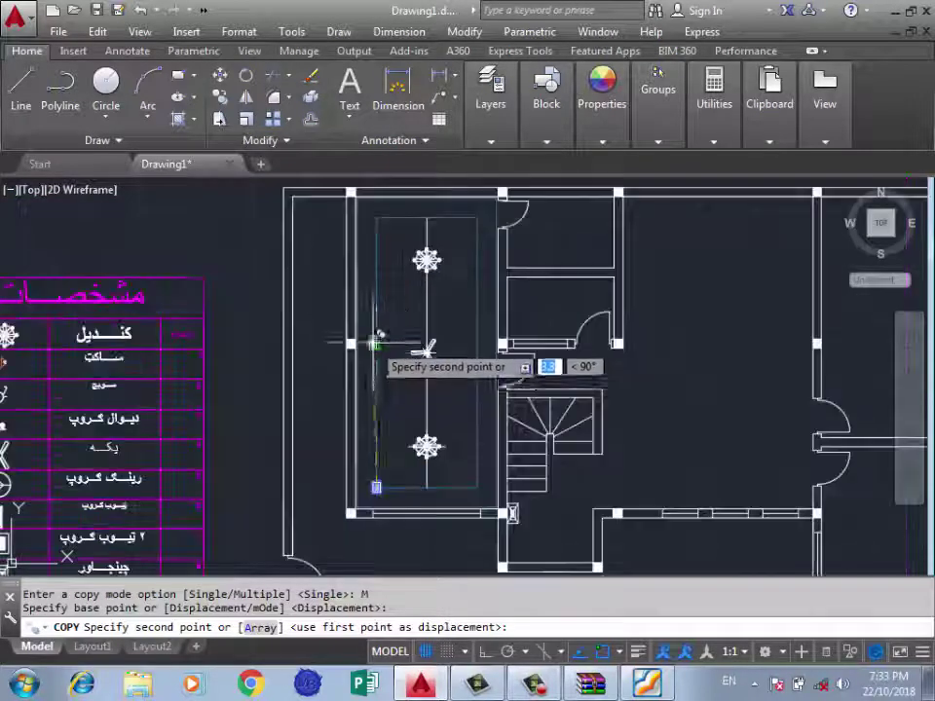
{"action": "left_click", "coordinate": [378, 350]}
{"action": "scroll", "coordinate": [385, 194], "scroll_direction": "up", "scroll_amount": 3}
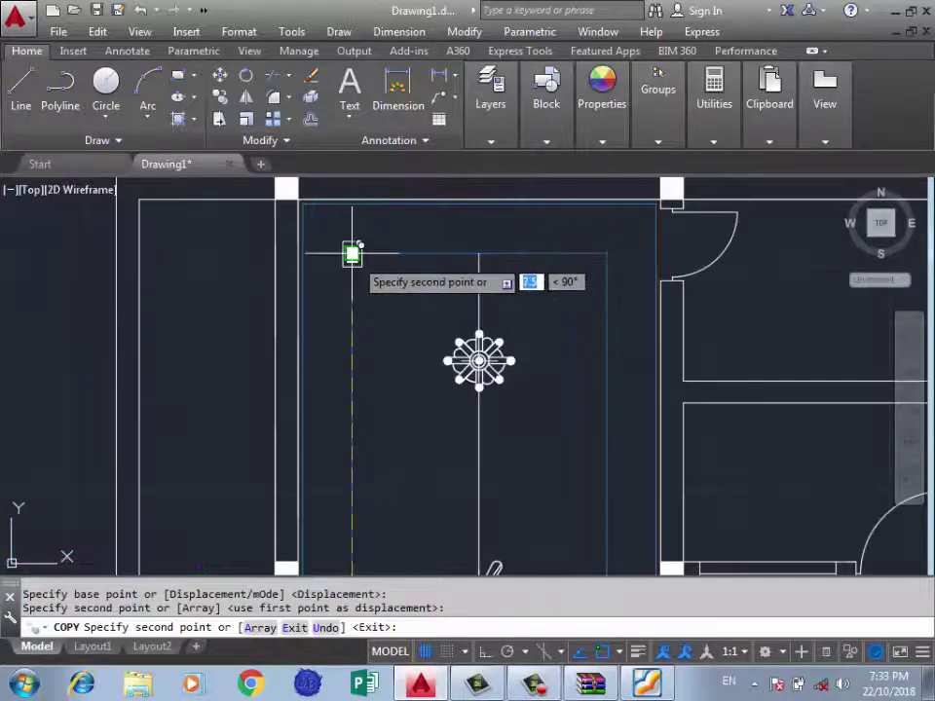
{"action": "left_click", "coordinate": [353, 254]}
{"action": "left_click", "coordinate": [611, 252]}
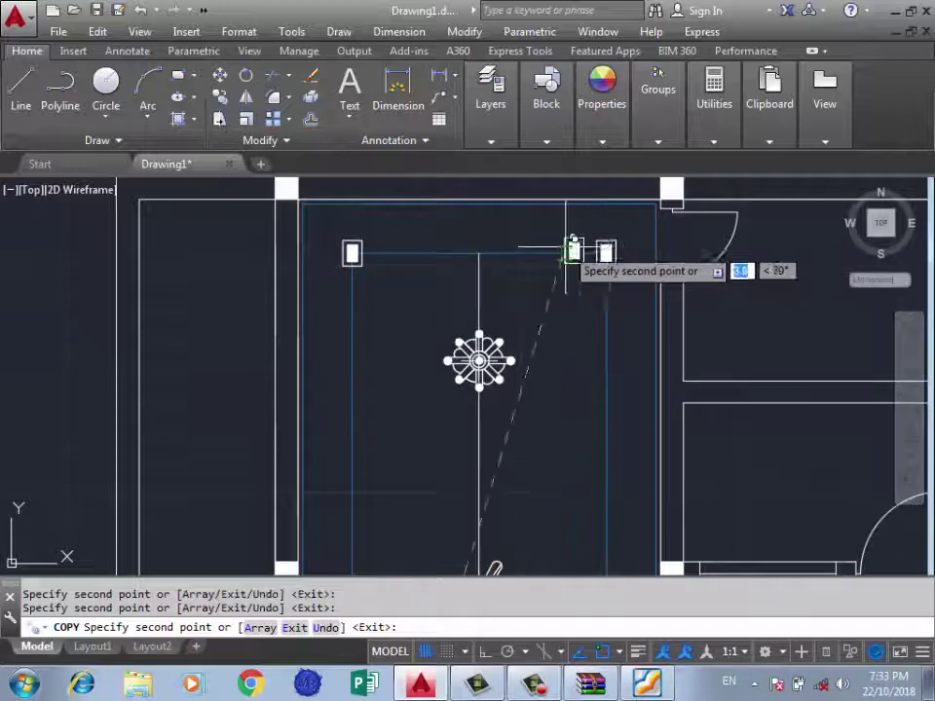
{"action": "scroll", "coordinate": [574, 246], "scroll_direction": "down", "scroll_amount": 3}
{"action": "scroll", "coordinate": [536, 365], "scroll_direction": "up", "scroll_amount": 3}
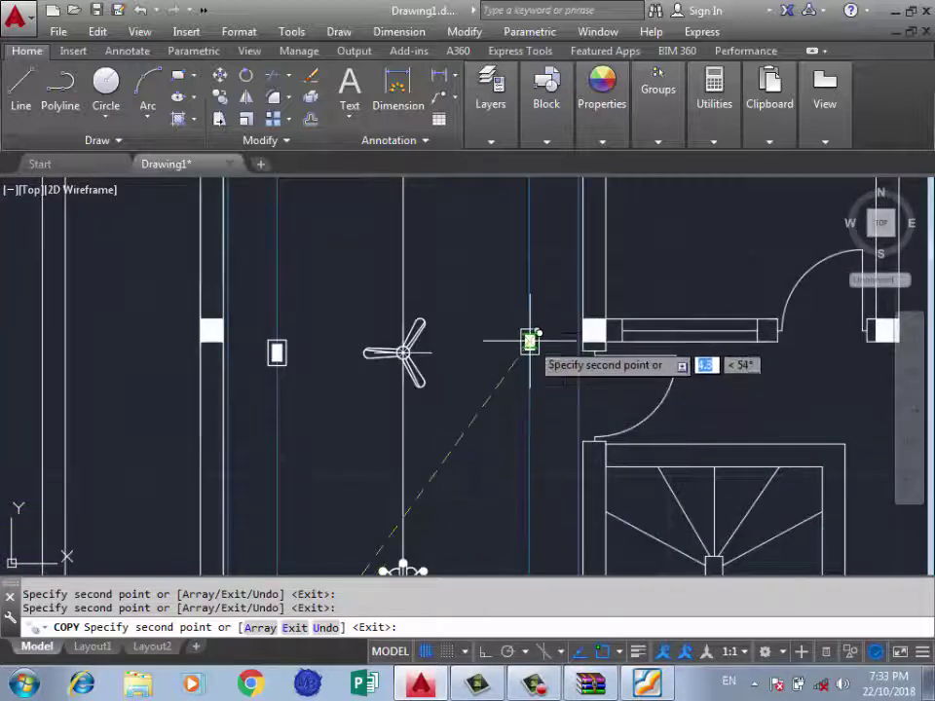
{"action": "scroll", "coordinate": [476, 424], "scroll_direction": "down", "scroll_amount": 3}
{"action": "scroll", "coordinate": [477, 418], "scroll_direction": "up", "scroll_amount": 5}
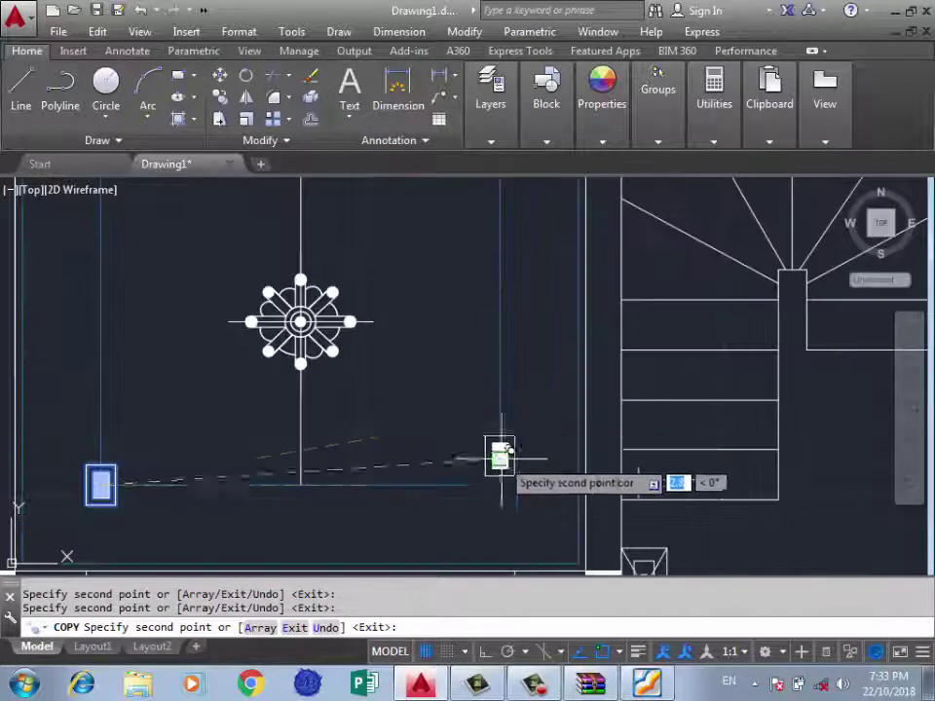
{"action": "left_click", "coordinate": [500, 484]}
{"action": "scroll", "coordinate": [444, 371], "scroll_direction": "down", "scroll_amount": 3}
End the copy command and erase the stray guide line in the first room.
{"action": "key", "text": "Return"}
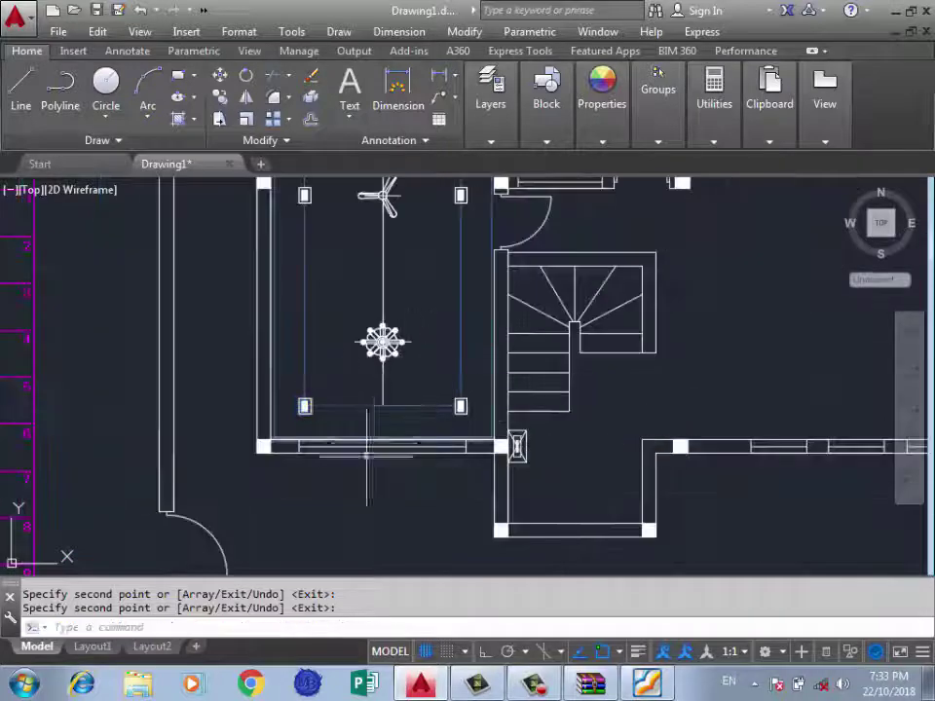
{"action": "scroll", "coordinate": [448, 419], "scroll_direction": "down", "scroll_amount": 2}
{"action": "scroll", "coordinate": [387, 329], "scroll_direction": "up", "scroll_amount": 3}
{"action": "left_click", "coordinate": [376, 327]}
{"action": "left_click", "coordinate": [318, 365]}
{"action": "key", "text": "Delete"}
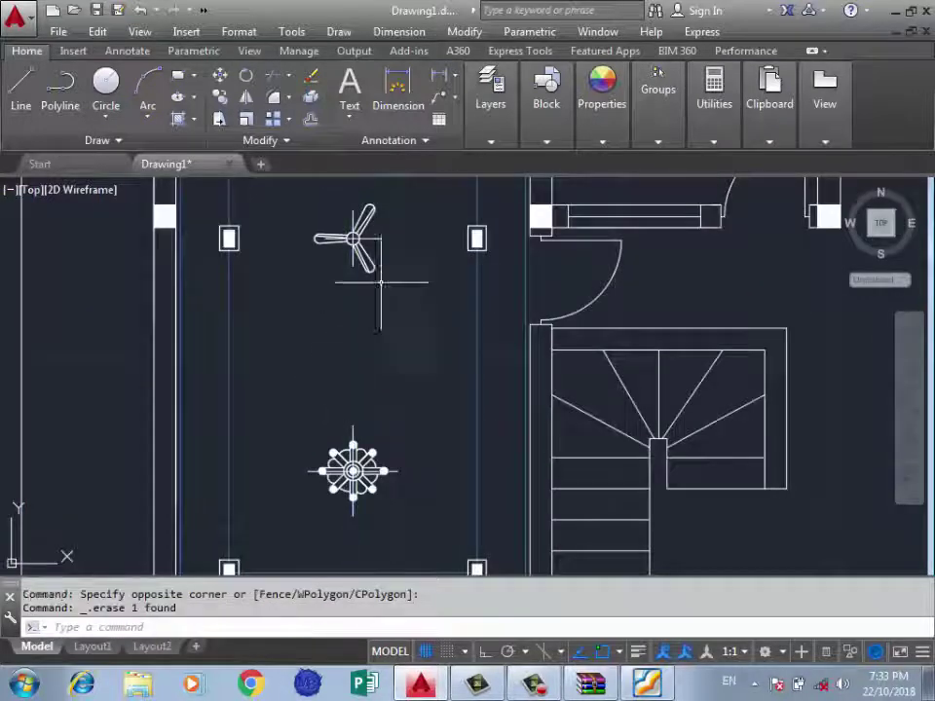
Erase the two leftover guide lines near the chandelier.
{"action": "scroll", "coordinate": [382, 243], "scroll_direction": "up", "scroll_amount": 4}
{"action": "scroll", "coordinate": [383, 243], "scroll_direction": "down", "scroll_amount": 1}
{"action": "scroll", "coordinate": [379, 253], "scroll_direction": "down", "scroll_amount": 3}
{"action": "scroll", "coordinate": [371, 313], "scroll_direction": "up", "scroll_amount": 5}
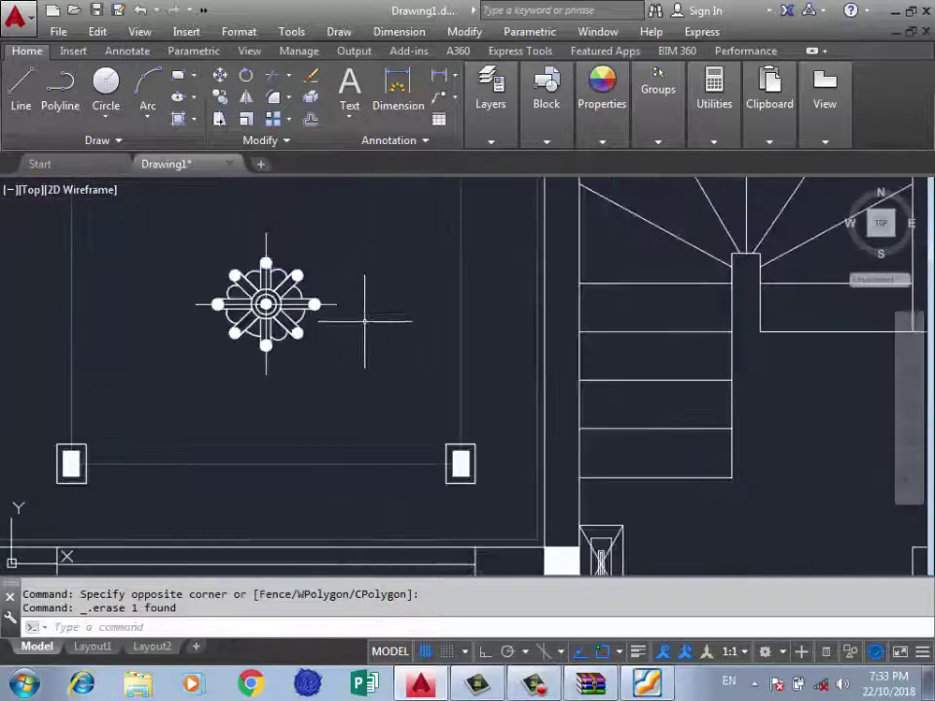
{"action": "left_click", "coordinate": [351, 288]}
{"action": "left_click", "coordinate": [322, 331]}
{"action": "scroll", "coordinate": [313, 323], "scroll_direction": "down", "scroll_amount": 4}
{"action": "scroll", "coordinate": [292, 294], "scroll_direction": "up", "scroll_amount": 5}
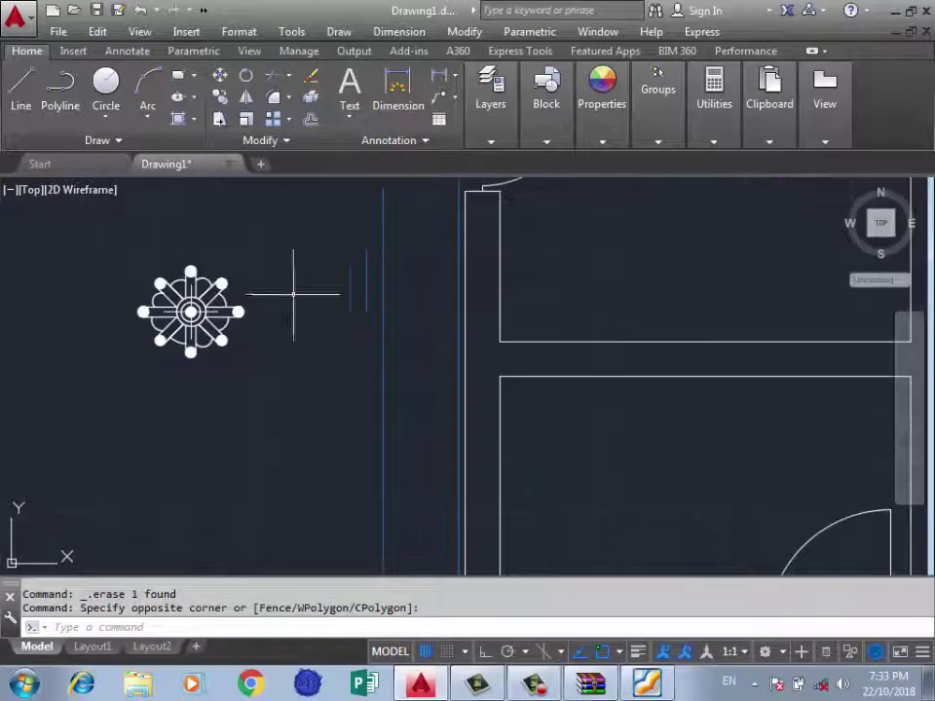
{"action": "scroll", "coordinate": [225, 311], "scroll_direction": "up", "scroll_amount": 4}
{"action": "left_click", "coordinate": [333, 208]}
{"action": "key", "text": "Delete"}
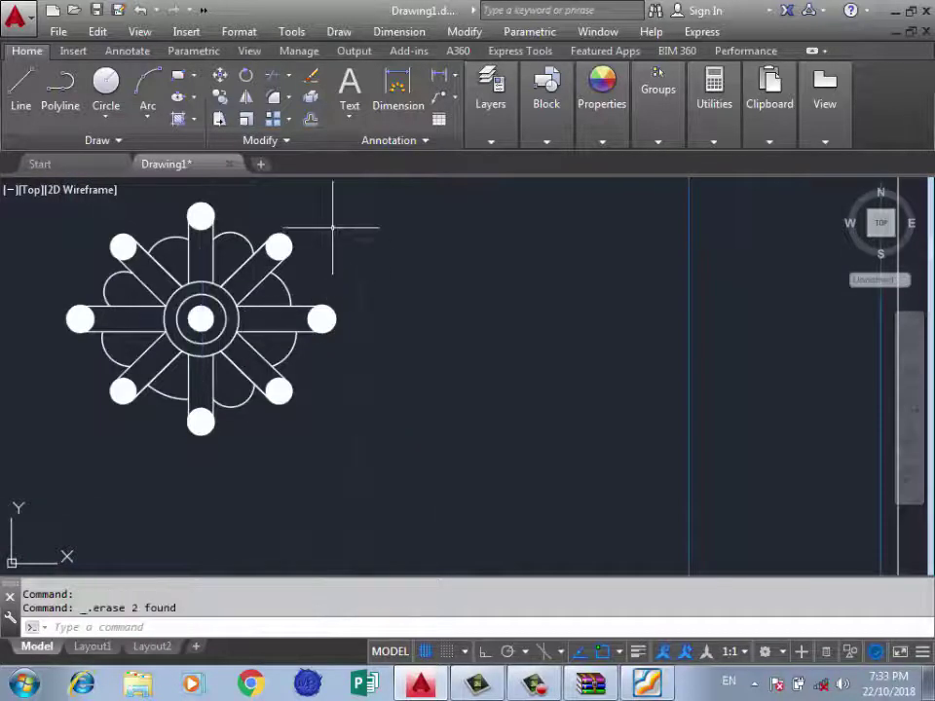
Switch to the reference PDF plan in Foxit Reader.
{"action": "scroll", "coordinate": [334, 209], "scroll_direction": "down", "scroll_amount": 5}
{"action": "scroll", "coordinate": [318, 231], "scroll_direction": "up", "scroll_amount": 2}
{"action": "scroll", "coordinate": [306, 262], "scroll_direction": "up", "scroll_amount": 2}
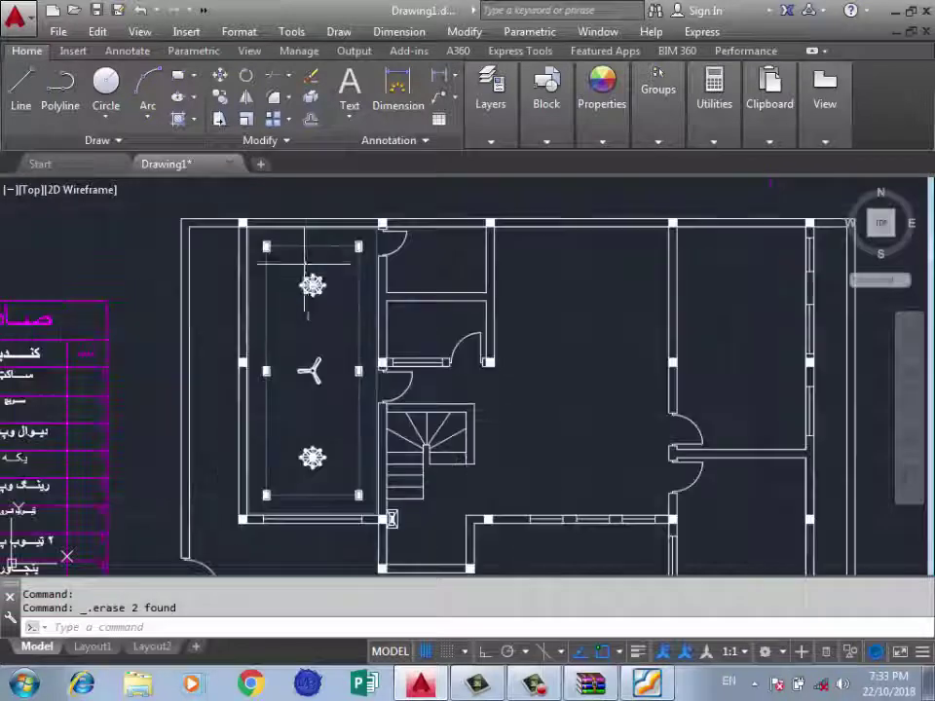
{"action": "scroll", "coordinate": [346, 492], "scroll_direction": "up", "scroll_amount": 3}
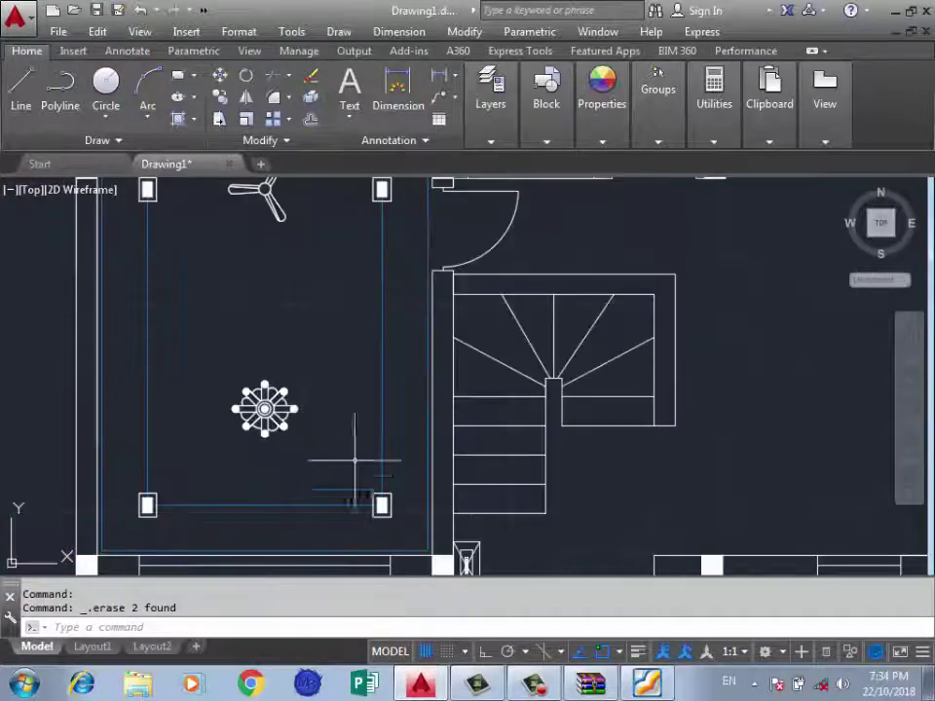
{"action": "scroll", "coordinate": [408, 476], "scroll_direction": "down", "scroll_amount": 3}
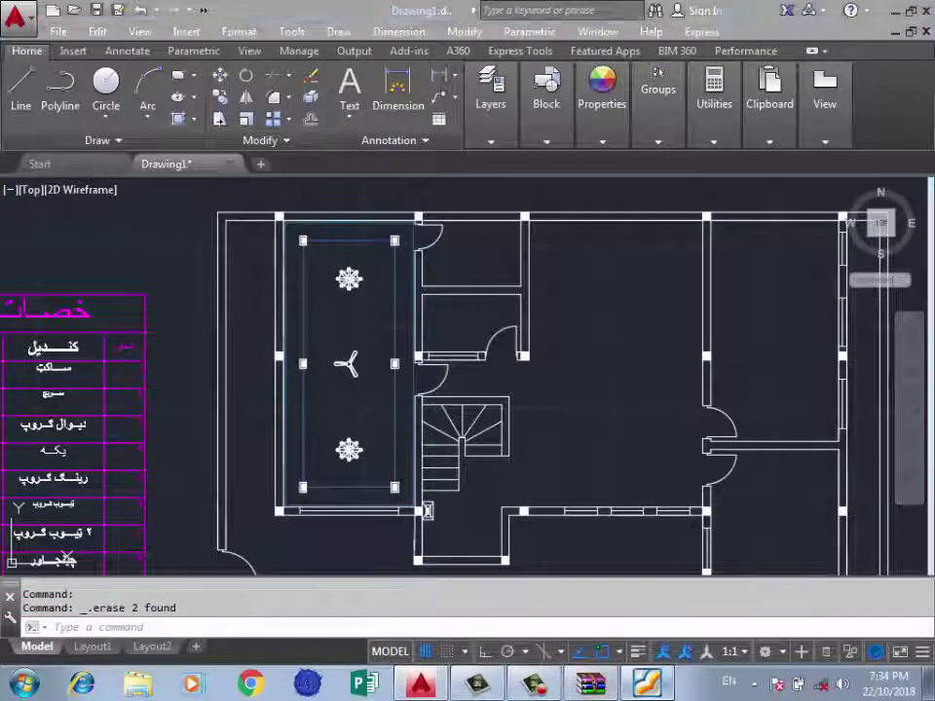
{"action": "key", "text": "alt+Tab"}
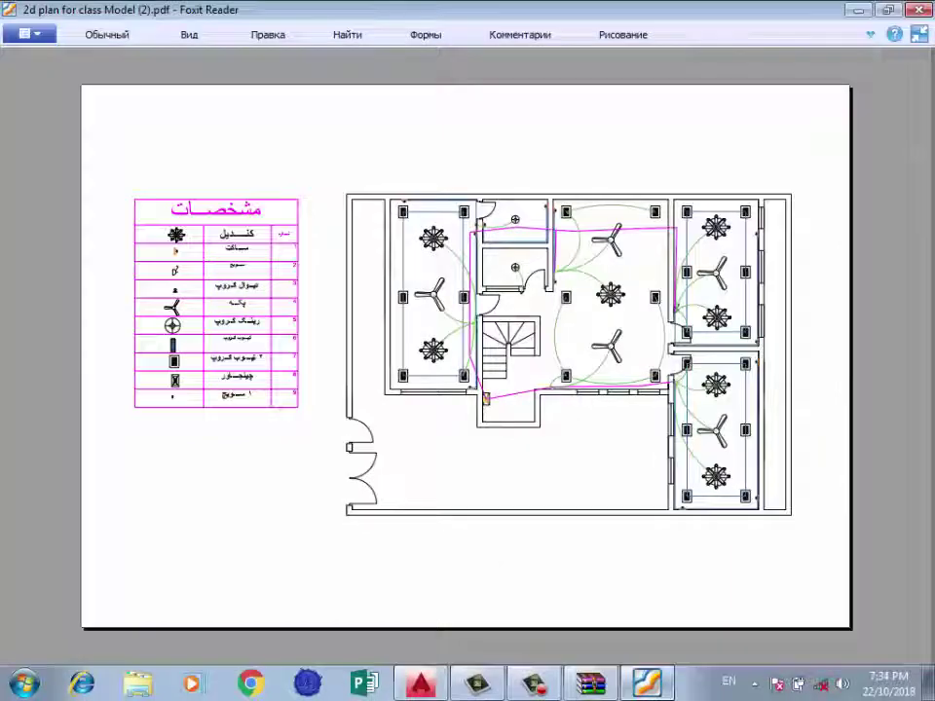
Zoom the reference PDF to view the first room's two chandeliers, fan and four wall lights.
{"action": "key", "text": "ctrl+plus"}
{"action": "scroll", "coordinate": [467, 350], "scroll_direction": "down", "scroll_amount": 3}
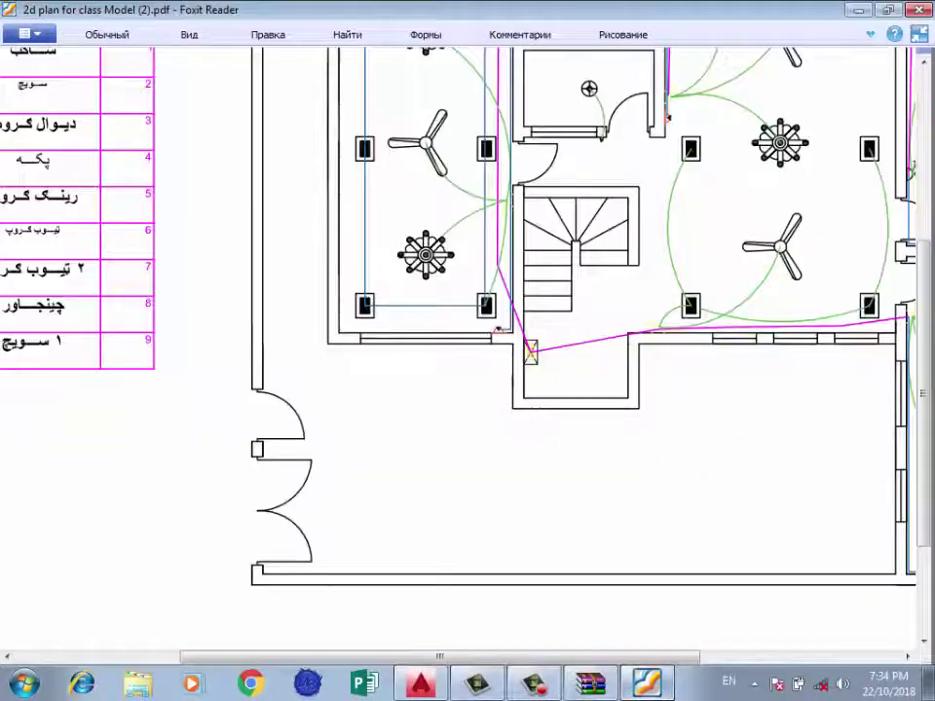
{"action": "scroll", "coordinate": [467, 350], "scroll_direction": "down", "scroll_amount": 1}
{"action": "scroll", "coordinate": [467, 351], "scroll_direction": "up", "scroll_amount": 2}
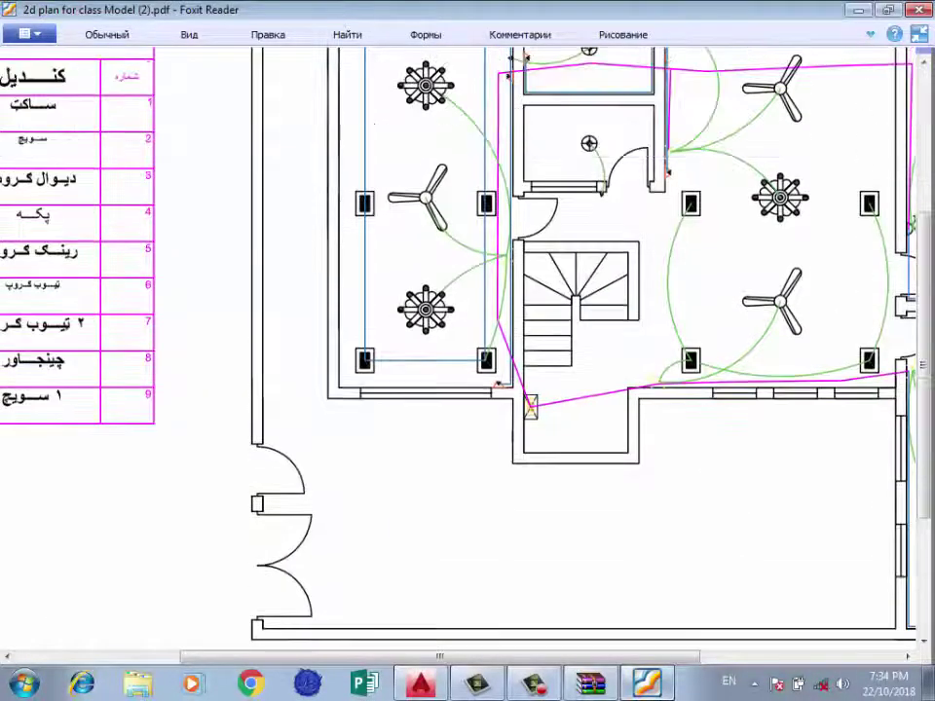
{"action": "scroll", "coordinate": [467, 351], "scroll_direction": "up", "scroll_amount": 3}
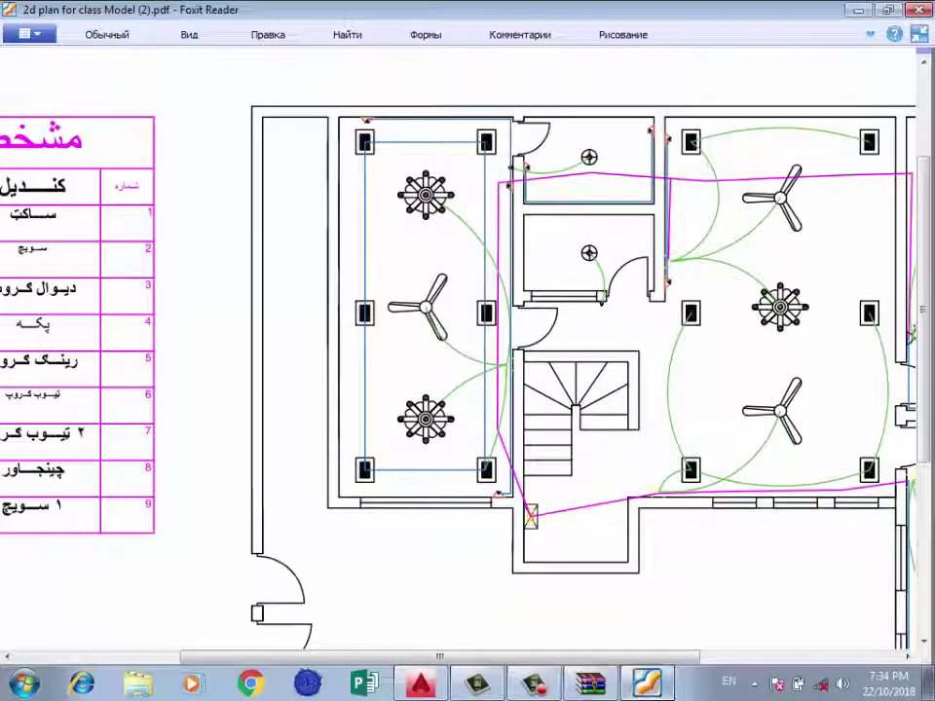
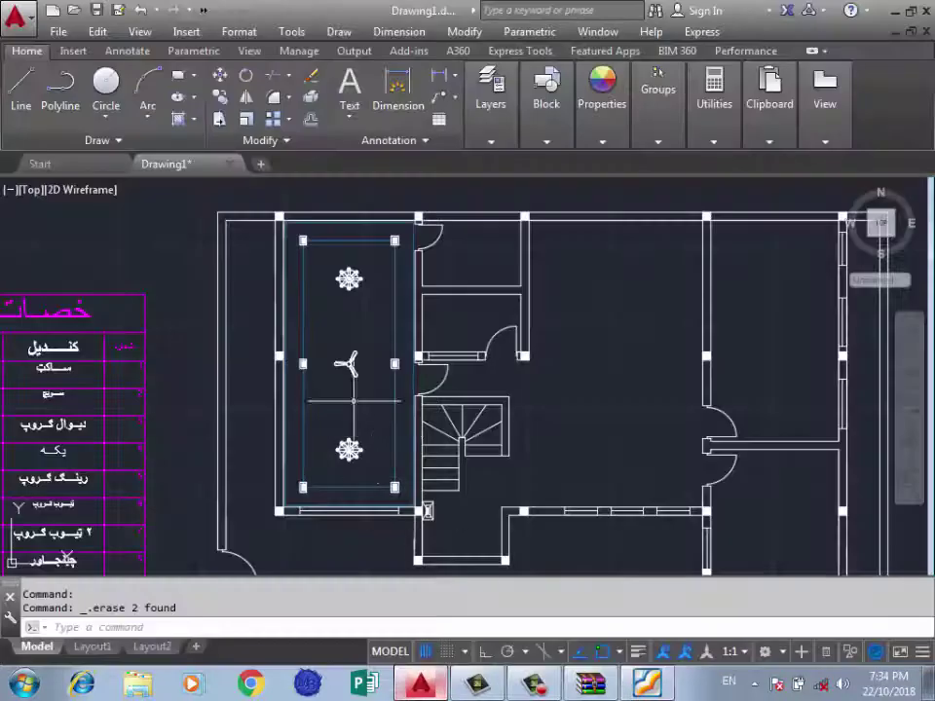
Zoom in on the legend and window-select the small socket symbol beside it.
{"action": "scroll", "coordinate": [554, 321], "scroll_direction": "down", "scroll_amount": 3}
{"action": "scroll", "coordinate": [253, 345], "scroll_direction": "up", "scroll_amount": 2}
{"action": "scroll", "coordinate": [253, 345], "scroll_direction": "up", "scroll_amount": 3}
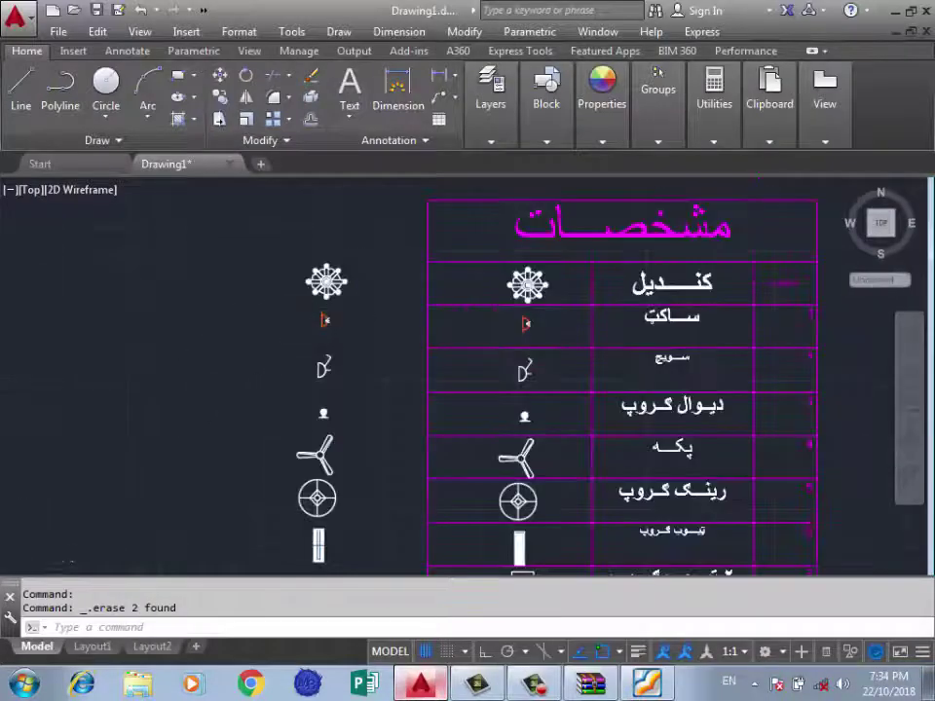
{"action": "scroll", "coordinate": [253, 346], "scroll_direction": "up", "scroll_amount": 2}
{"action": "left_click", "coordinate": [345, 307]}
{"action": "left_click", "coordinate": [275, 365]}
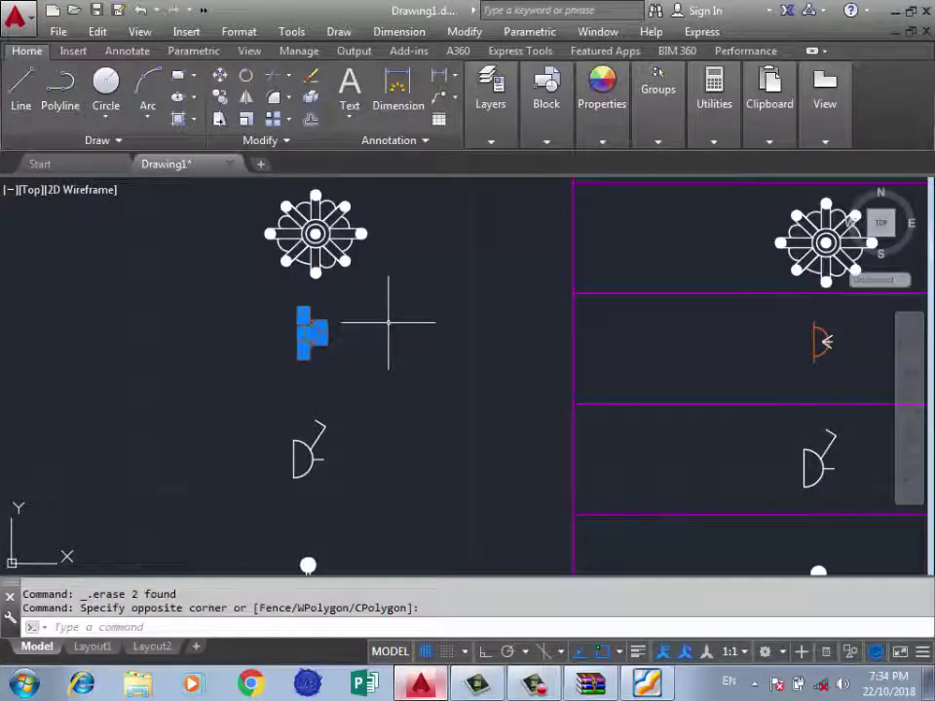
{"action": "scroll", "coordinate": [321, 372], "scroll_direction": "down", "scroll_amount": 3}
{"action": "scroll", "coordinate": [244, 384], "scroll_direction": "down", "scroll_amount": 4}
{"action": "scroll", "coordinate": [461, 380], "scroll_direction": "down", "scroll_amount": 5}
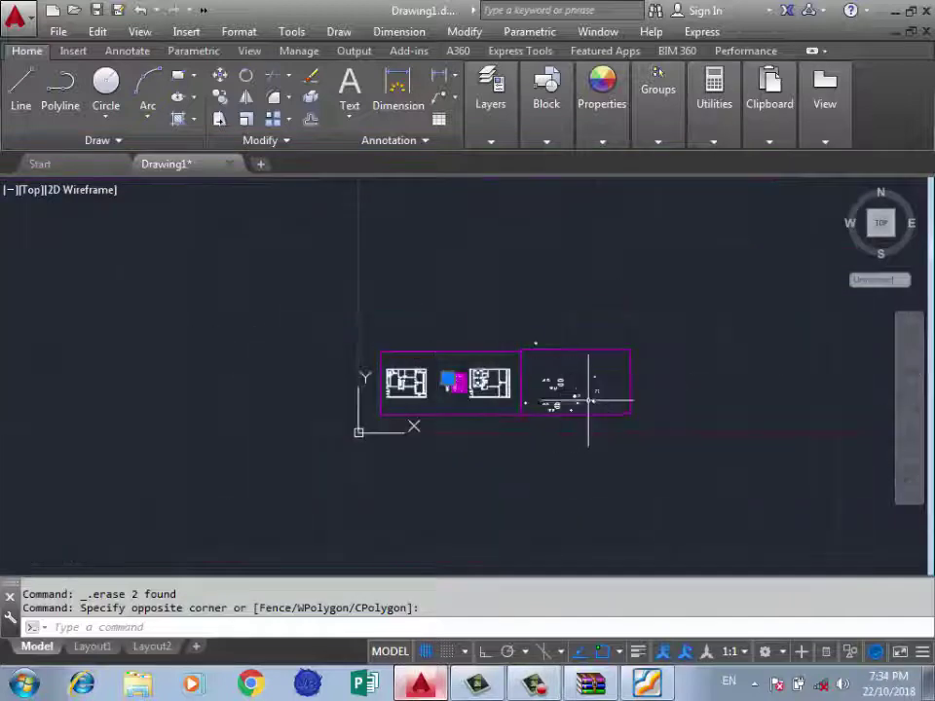
{"action": "scroll", "coordinate": [588, 400], "scroll_direction": "up", "scroll_amount": 2}
{"action": "scroll", "coordinate": [626, 399], "scroll_direction": "up", "scroll_amount": 3}
{"action": "scroll", "coordinate": [471, 359], "scroll_direction": "up", "scroll_amount": 3}
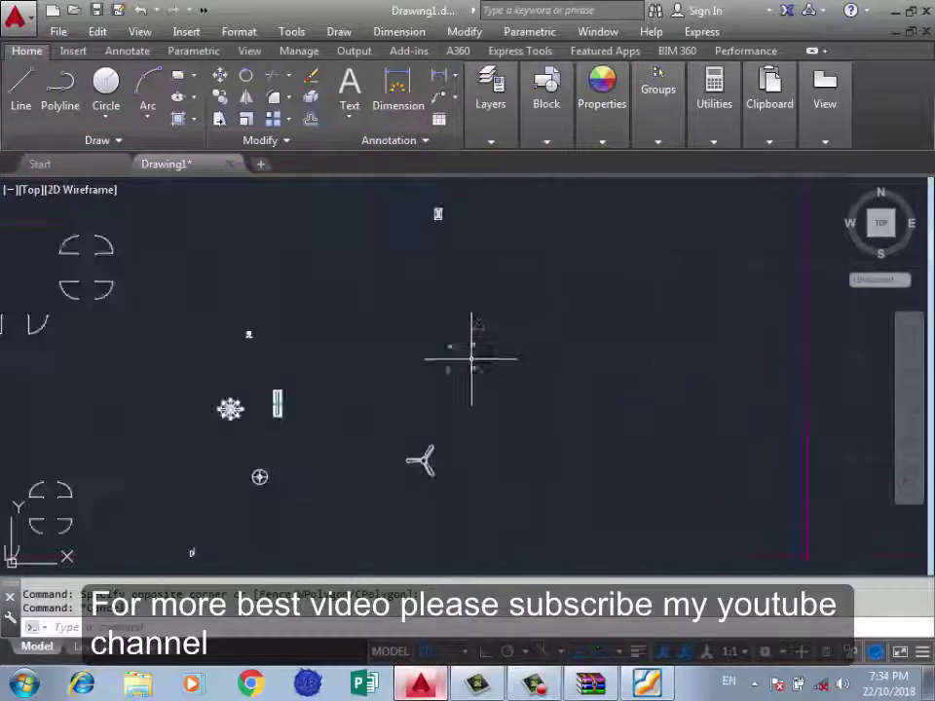
{"action": "scroll", "coordinate": [480, 393], "scroll_direction": "up", "scroll_amount": 2}
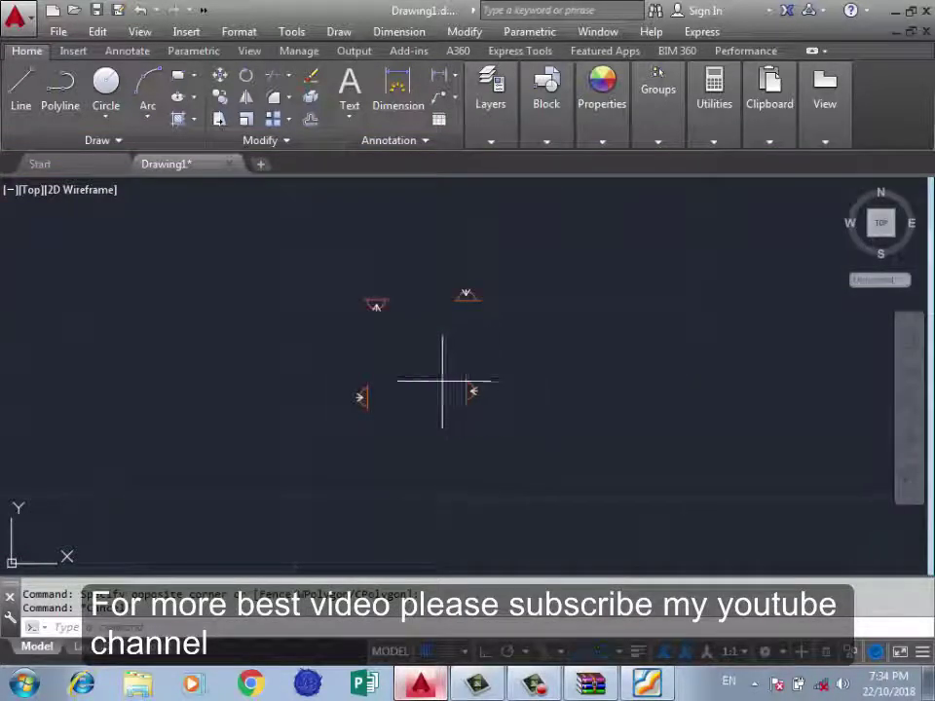
Copy the top red half-circle fixture symbol onto the middle room's bottom wall.
{"action": "left_click", "coordinate": [383, 366]}
{"action": "left_click", "coordinate": [546, 217]}
{"action": "left_click", "coordinate": [464, 271]}
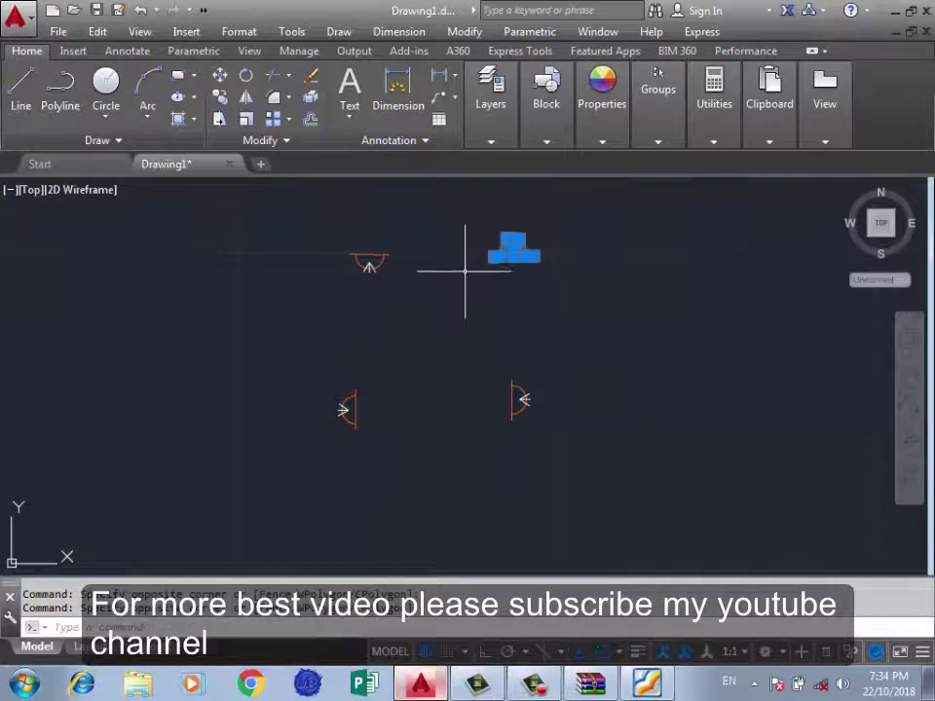
{"action": "type", "text": "co"}
{"action": "key", "text": "Return"}
{"action": "scroll", "coordinate": [484, 303], "scroll_direction": "up", "scroll_amount": 2}
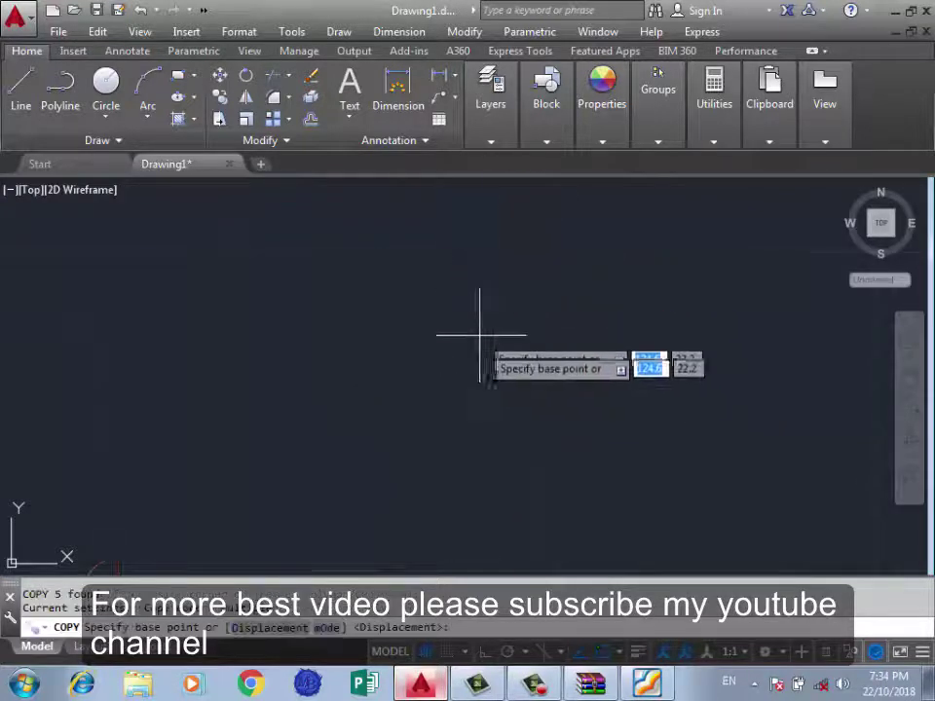
{"action": "left_click", "coordinate": [507, 243]}
{"action": "scroll", "coordinate": [652, 209], "scroll_direction": "down", "scroll_amount": 3}
{"action": "scroll", "coordinate": [646, 208], "scroll_direction": "down", "scroll_amount": 3}
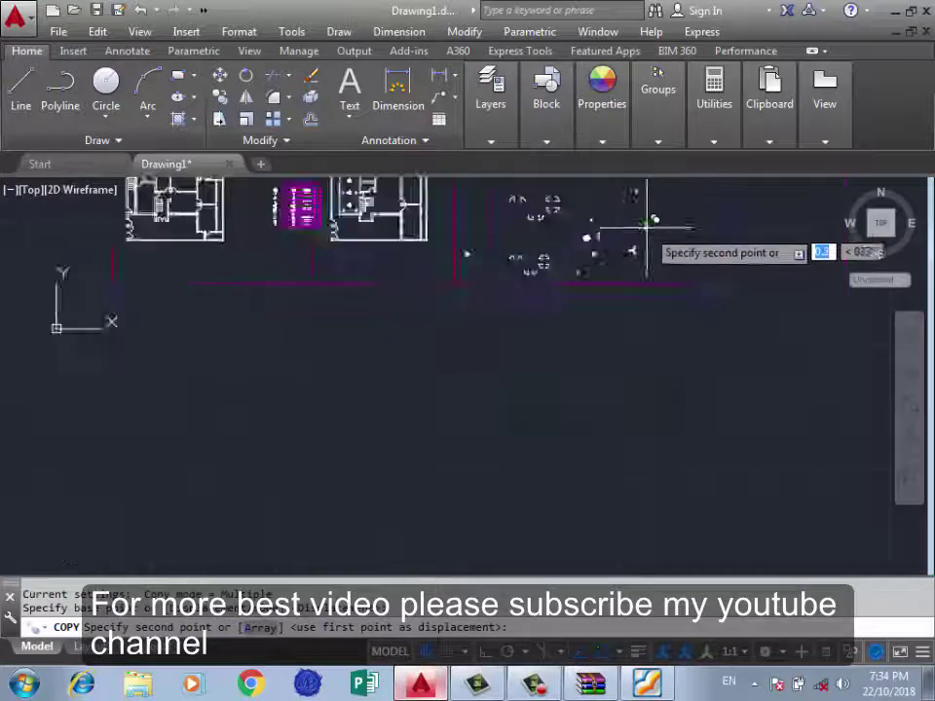
{"action": "scroll", "coordinate": [386, 200], "scroll_direction": "down", "scroll_amount": 2}
{"action": "scroll", "coordinate": [526, 282], "scroll_direction": "up", "scroll_amount": 2}
{"action": "scroll", "coordinate": [613, 312], "scroll_direction": "up", "scroll_amount": 2}
{"action": "scroll", "coordinate": [599, 287], "scroll_direction": "up", "scroll_amount": 2}
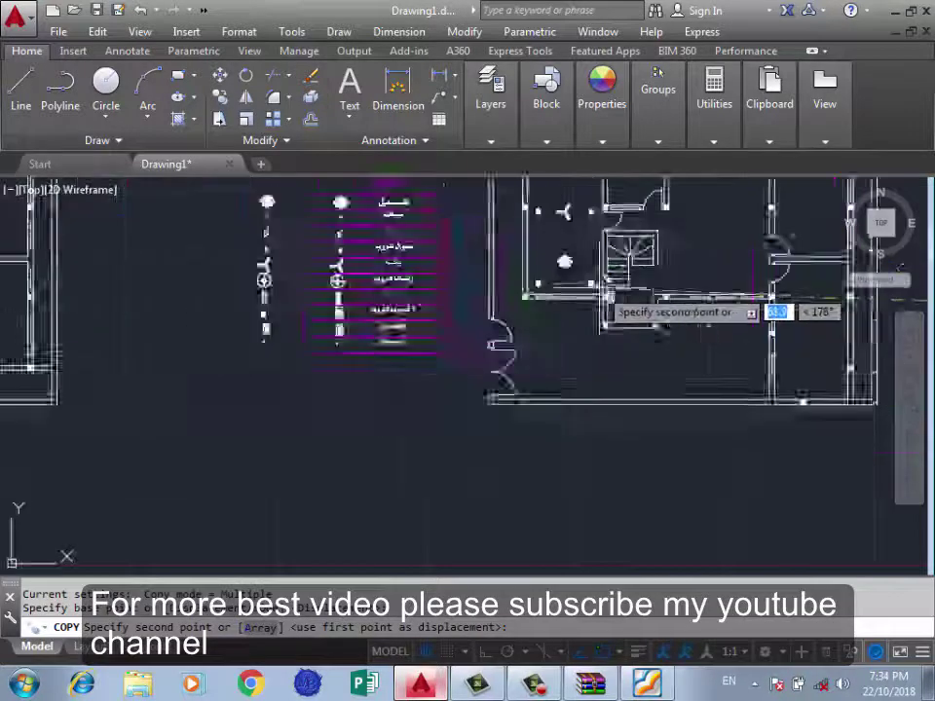
{"action": "scroll", "coordinate": [593, 263], "scroll_direction": "up", "scroll_amount": 2}
{"action": "scroll", "coordinate": [599, 312], "scroll_direction": "up", "scroll_amount": 3}
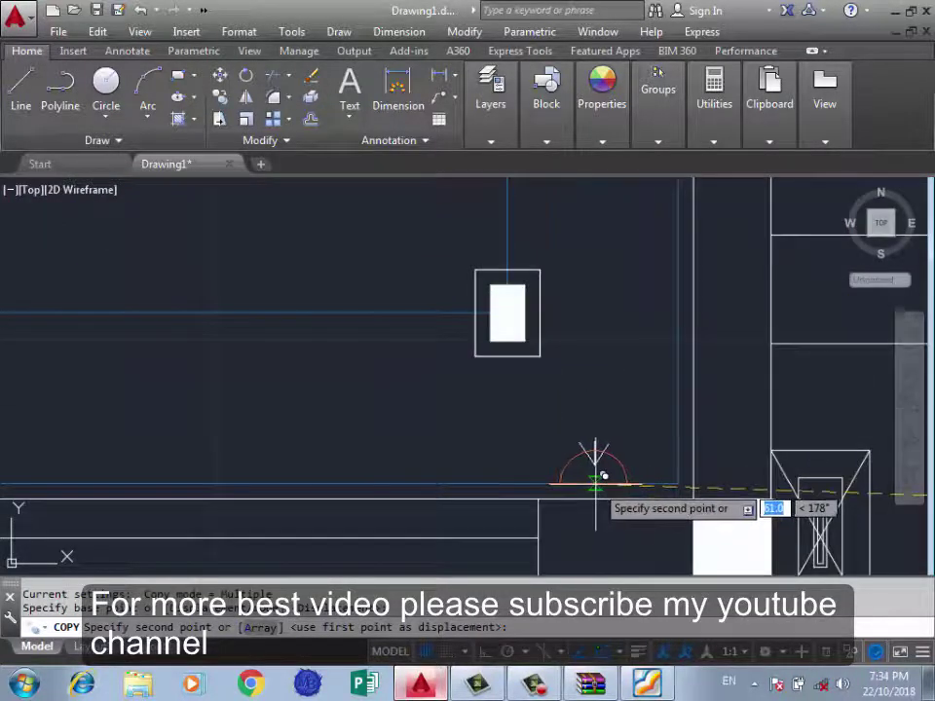
{"action": "scroll", "coordinate": [597, 492], "scroll_direction": "down", "scroll_amount": 1}
{"action": "scroll", "coordinate": [594, 490], "scroll_direction": "down", "scroll_amount": 2}
{"action": "scroll", "coordinate": [556, 499], "scroll_direction": "down", "scroll_amount": 2}
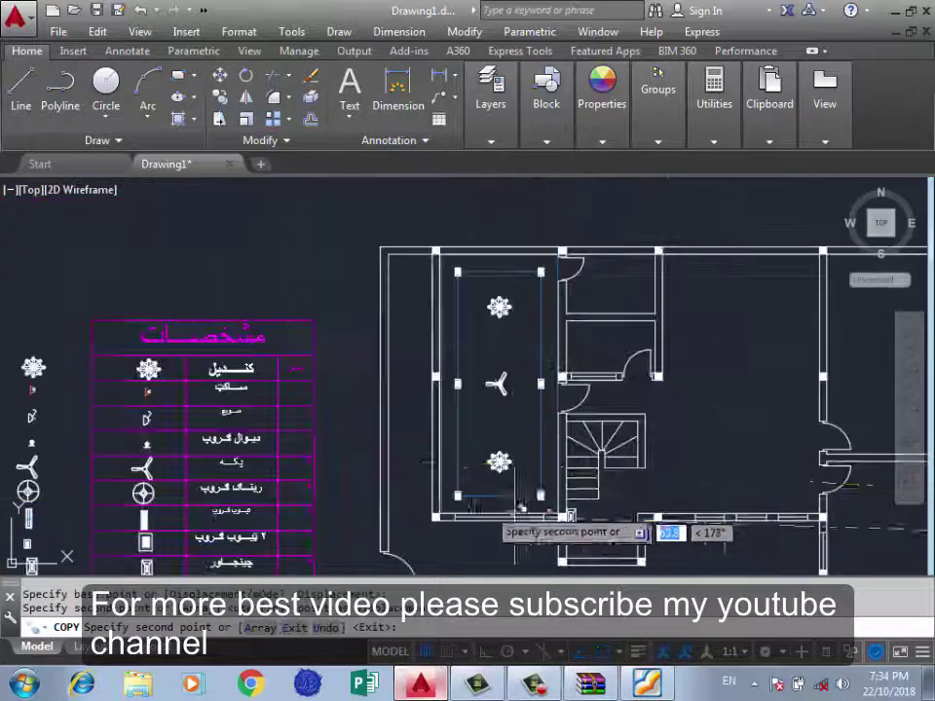
{"action": "key", "text": "Escape"}
Zoom back out and select the left half-circle fixture symbol.
{"action": "scroll", "coordinate": [326, 322], "scroll_direction": "down", "scroll_amount": 3}
{"action": "scroll", "coordinate": [388, 273], "scroll_direction": "down", "scroll_amount": 2}
{"action": "scroll", "coordinate": [389, 389], "scroll_direction": "down", "scroll_amount": 2}
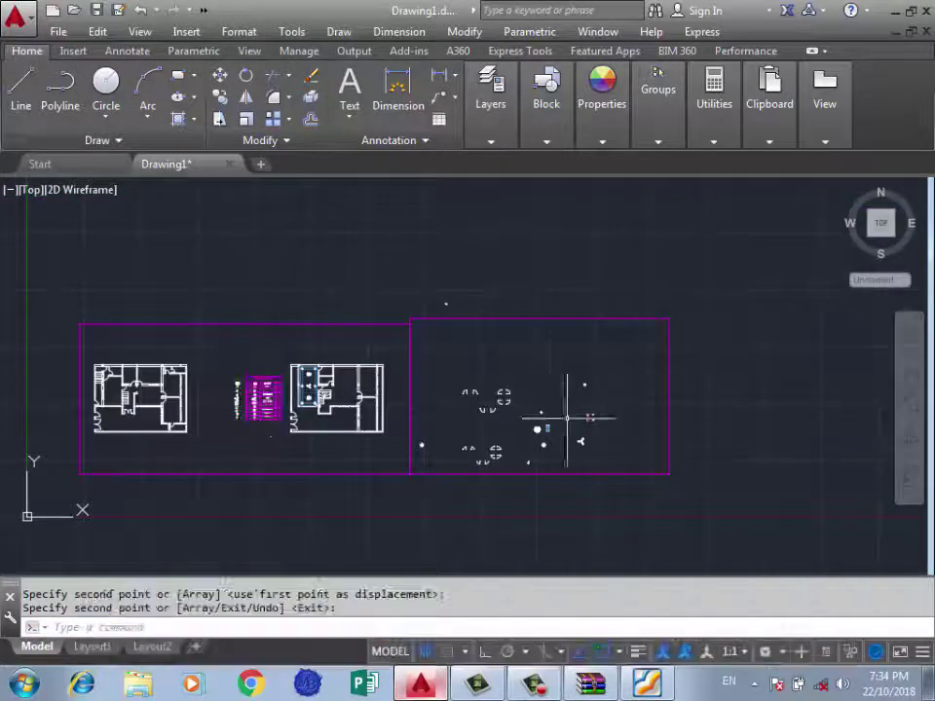
{"action": "scroll", "coordinate": [584, 418], "scroll_direction": "up", "scroll_amount": 6}
{"action": "scroll", "coordinate": [606, 409], "scroll_direction": "up", "scroll_amount": 3}
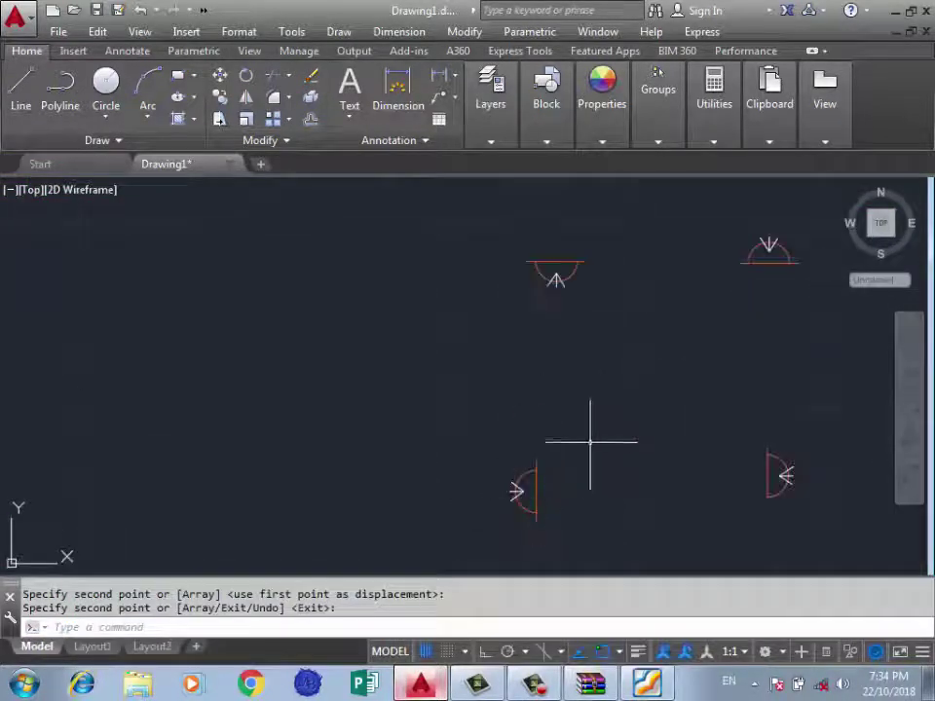
{"action": "left_click", "coordinate": [596, 436]}
Copy the left half-circle fixture symbol onto the middle room's wall.
{"action": "left_click", "coordinate": [476, 537]}
{"action": "type", "text": "co"}
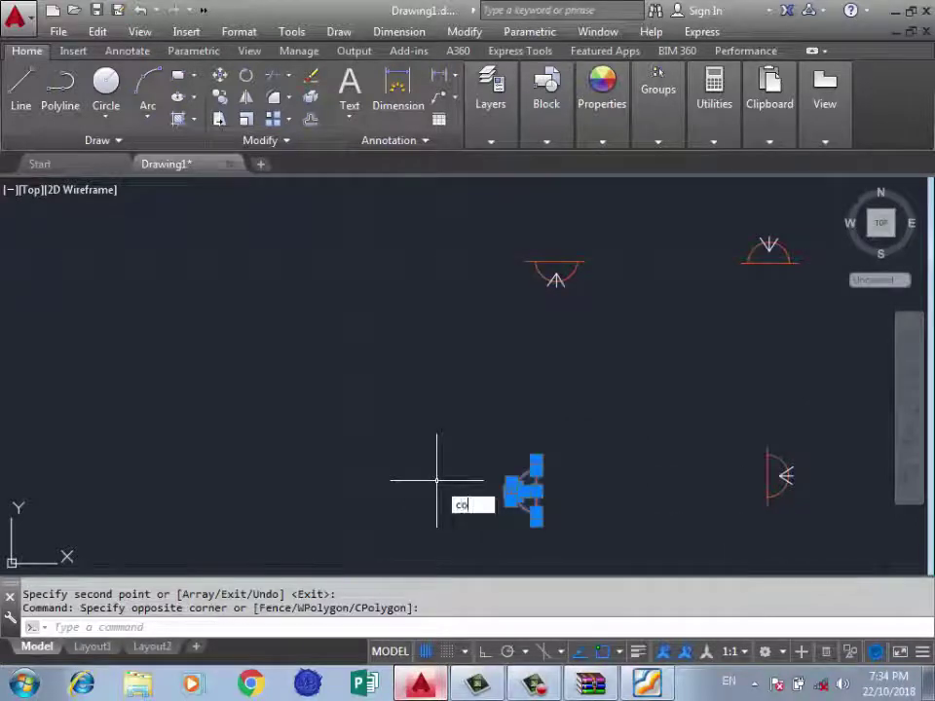
{"action": "key", "text": "Return"}
{"action": "scroll", "coordinate": [532, 487], "scroll_direction": "up", "scroll_amount": 2}
{"action": "left_click", "coordinate": [546, 484]}
{"action": "scroll", "coordinate": [623, 438], "scroll_direction": "down", "scroll_amount": 3}
{"action": "scroll", "coordinate": [674, 434], "scroll_direction": "down", "scroll_amount": 2}
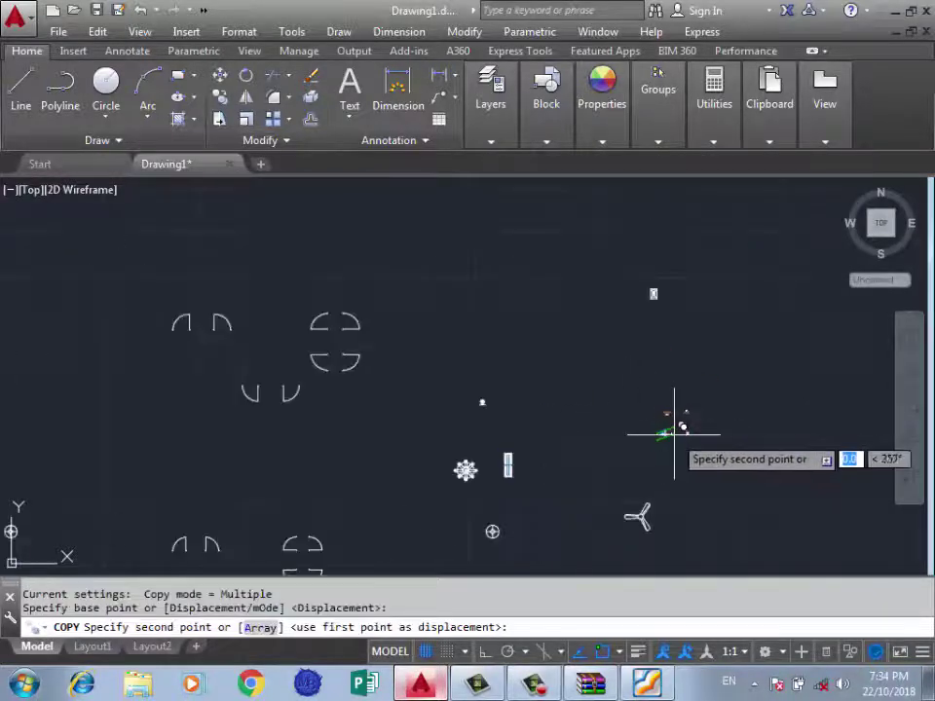
{"action": "scroll", "coordinate": [584, 438], "scroll_direction": "down", "scroll_amount": 3}
{"action": "scroll", "coordinate": [448, 443], "scroll_direction": "up", "scroll_amount": 2}
{"action": "scroll", "coordinate": [404, 429], "scroll_direction": "up", "scroll_amount": 2}
{"action": "scroll", "coordinate": [391, 292], "scroll_direction": "up", "scroll_amount": 1}
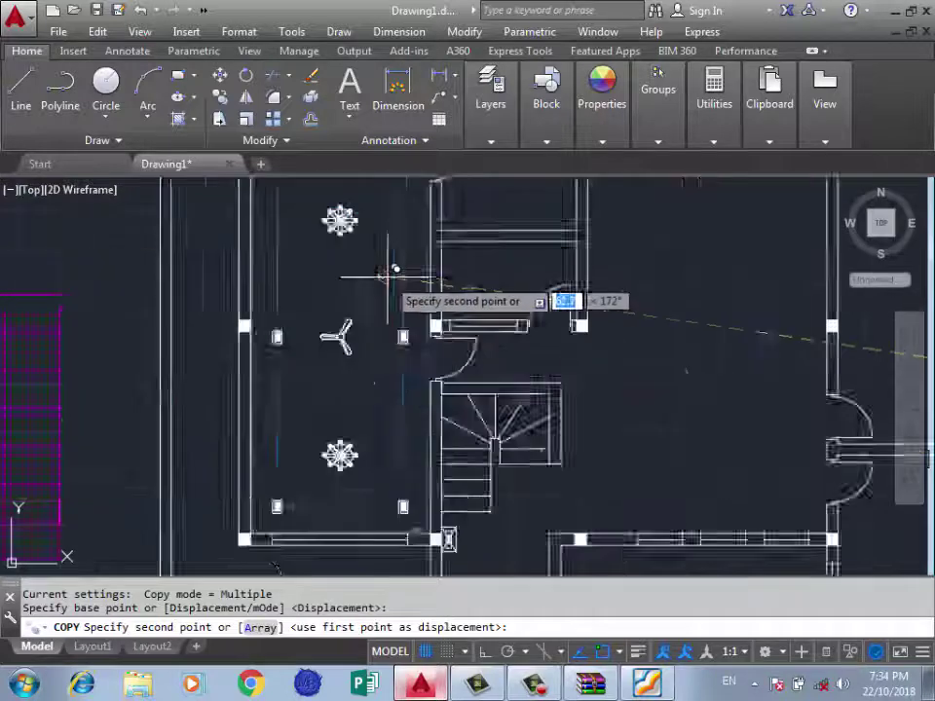
{"action": "scroll", "coordinate": [396, 438], "scroll_direction": "up", "scroll_amount": 3}
{"action": "scroll", "coordinate": [396, 375], "scroll_direction": "down", "scroll_amount": 2}
{"action": "scroll", "coordinate": [407, 323], "scroll_direction": "up", "scroll_amount": 3}
{"action": "scroll", "coordinate": [425, 354], "scroll_direction": "down", "scroll_amount": 3}
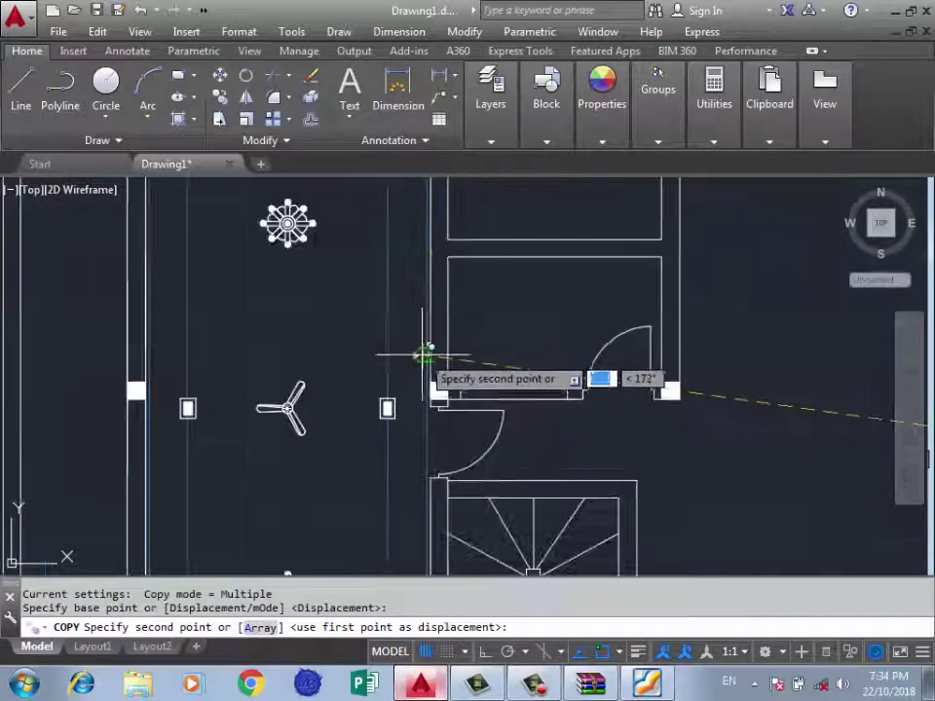
{"action": "scroll", "coordinate": [421, 346], "scroll_direction": "up", "scroll_amount": 2}
{"action": "left_click", "coordinate": [417, 341]}
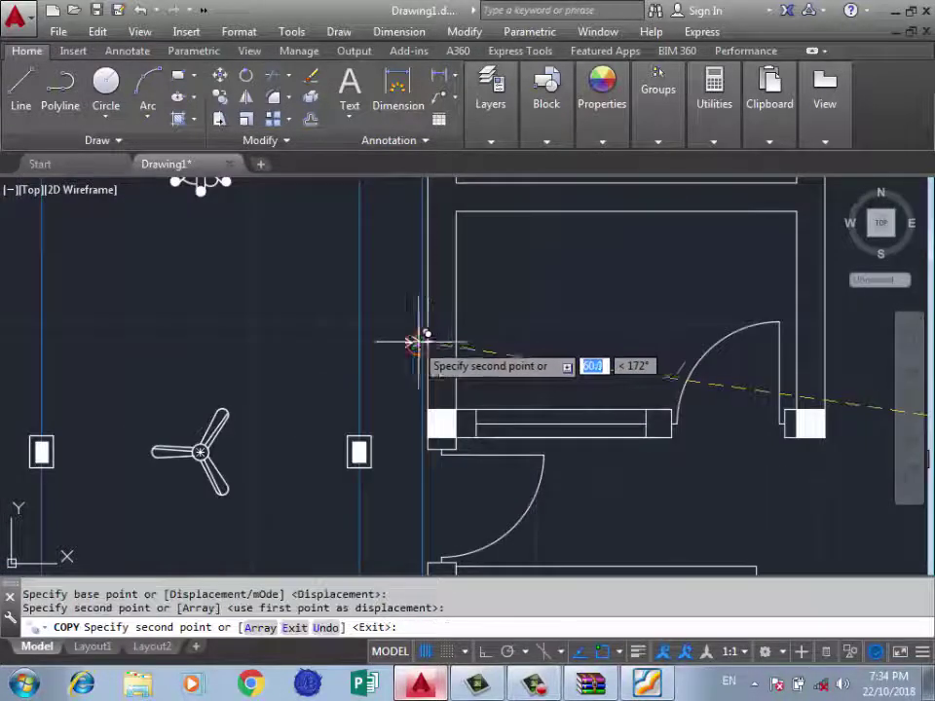
{"action": "scroll", "coordinate": [273, 361], "scroll_direction": "down", "scroll_amount": 3}
{"action": "key", "text": "Return"}
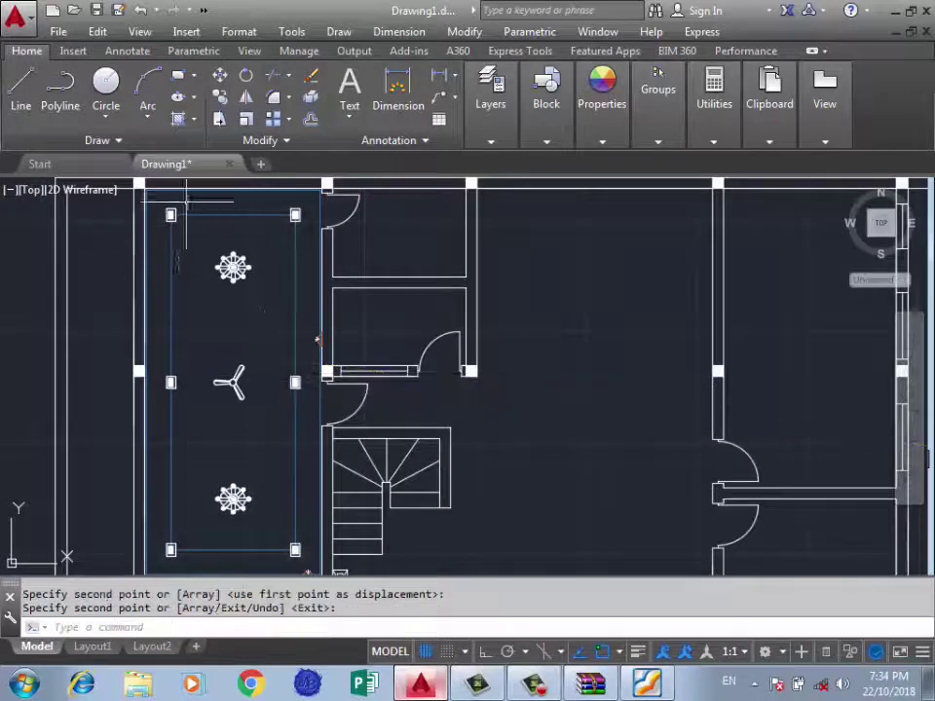
Window-select the symbols, then cancel an accidentally started Offset command.
{"action": "scroll", "coordinate": [185, 202], "scroll_direction": "down", "scroll_amount": 5}
{"action": "scroll", "coordinate": [309, 282], "scroll_direction": "up", "scroll_amount": 2}
{"action": "scroll", "coordinate": [442, 323], "scroll_direction": "up", "scroll_amount": 4}
{"action": "scroll", "coordinate": [466, 248], "scroll_direction": "up", "scroll_amount": 2}
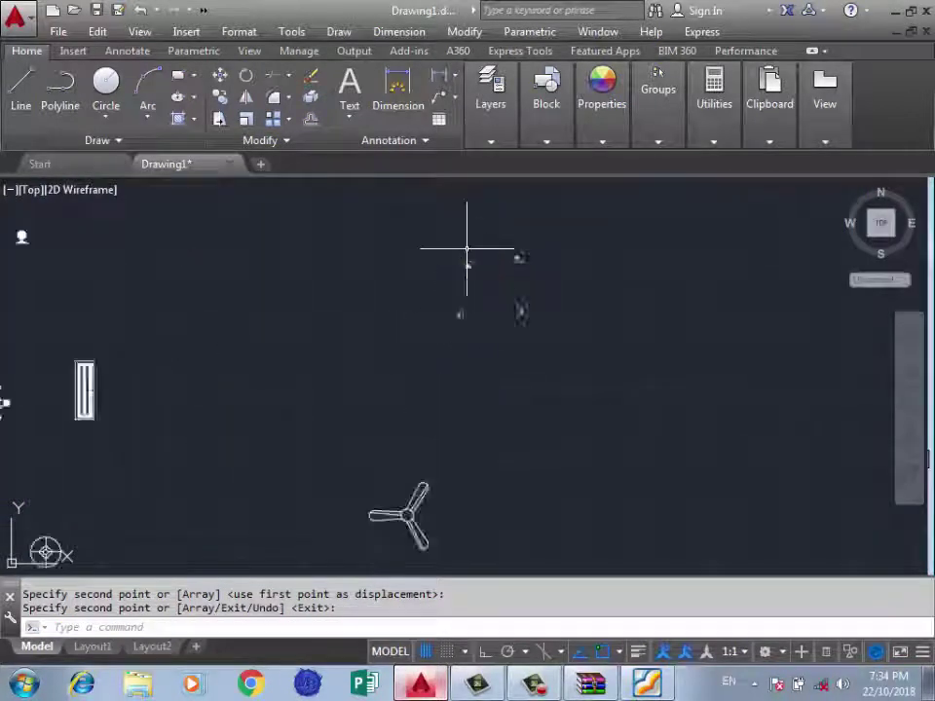
{"action": "left_click", "coordinate": [486, 264]}
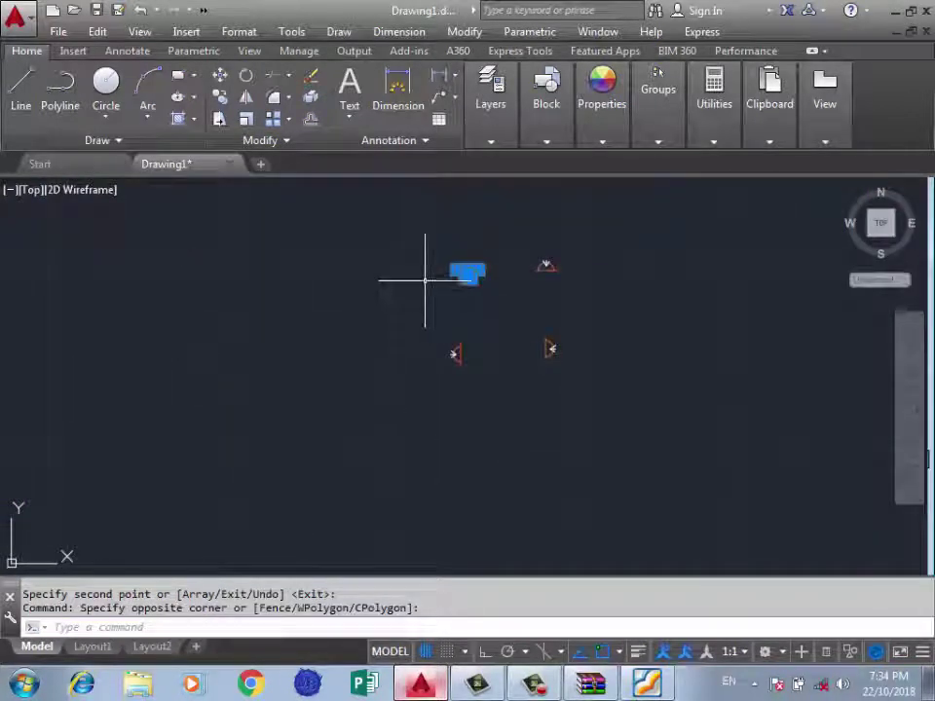
{"action": "left_click", "coordinate": [425, 280]}
{"action": "type", "text": "o"}
{"action": "key", "text": "Return"}
{"action": "scroll", "coordinate": [470, 271], "scroll_direction": "up", "scroll_amount": 5}
{"action": "key", "text": "Return"}
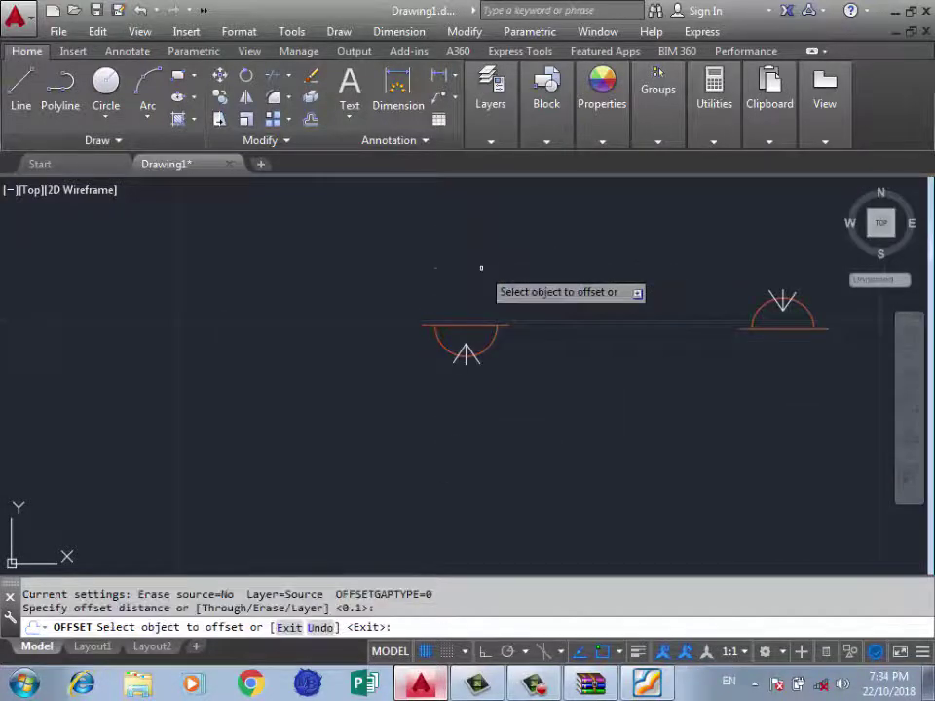
{"action": "key", "text": "Return"}
Copy the top half-circle fixture symbol onto the middle room's top wall.
{"action": "type", "text": "o"}
{"action": "key", "text": "Return"}
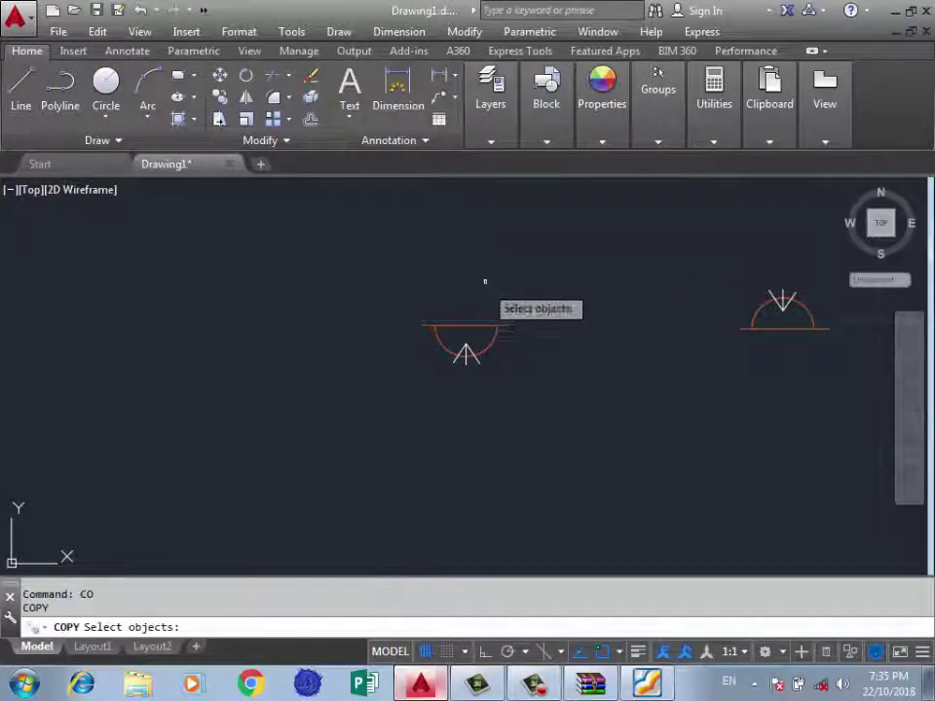
{"action": "left_click", "coordinate": [553, 273]}
{"action": "left_click", "coordinate": [429, 375]}
{"action": "key", "text": "Return"}
{"action": "left_click", "coordinate": [467, 326]}
{"action": "scroll", "coordinate": [626, 317], "scroll_direction": "down", "scroll_amount": 3}
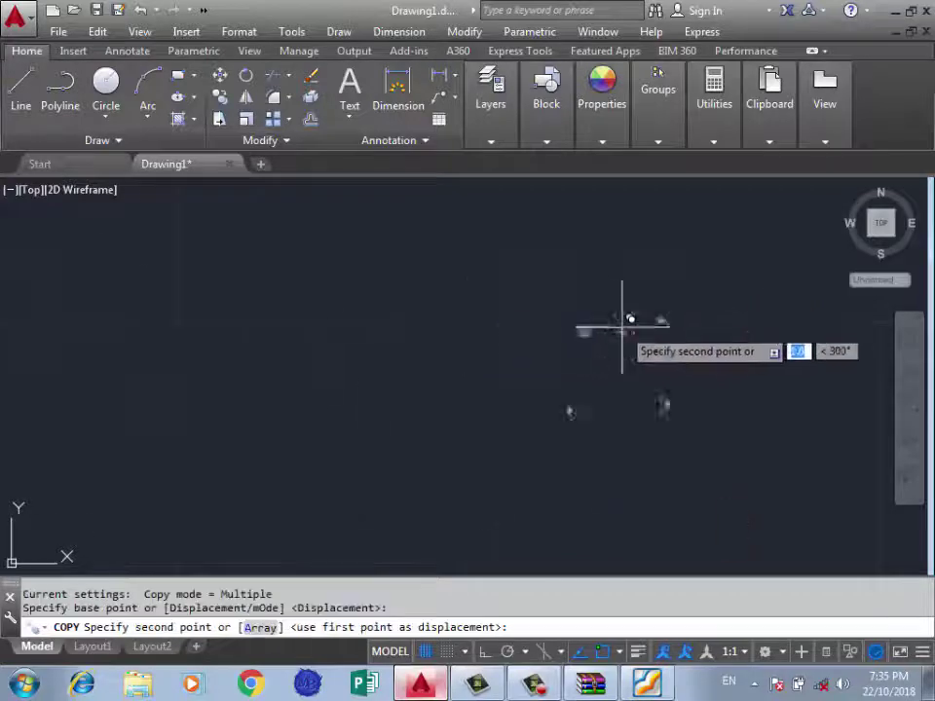
{"action": "scroll", "coordinate": [615, 365], "scroll_direction": "down", "scroll_amount": 3}
{"action": "scroll", "coordinate": [230, 309], "scroll_direction": "up", "scroll_amount": 3}
{"action": "scroll", "coordinate": [177, 237], "scroll_direction": "up", "scroll_amount": 2}
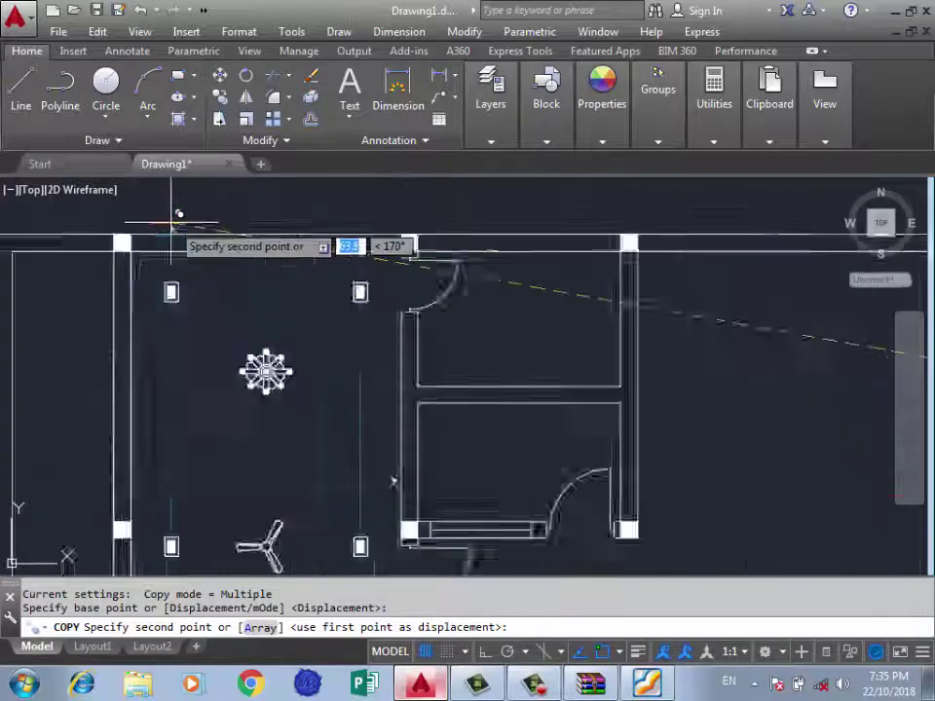
{"action": "scroll", "coordinate": [194, 298], "scroll_direction": "up", "scroll_amount": 2}
{"action": "left_click", "coordinate": [187, 290]}
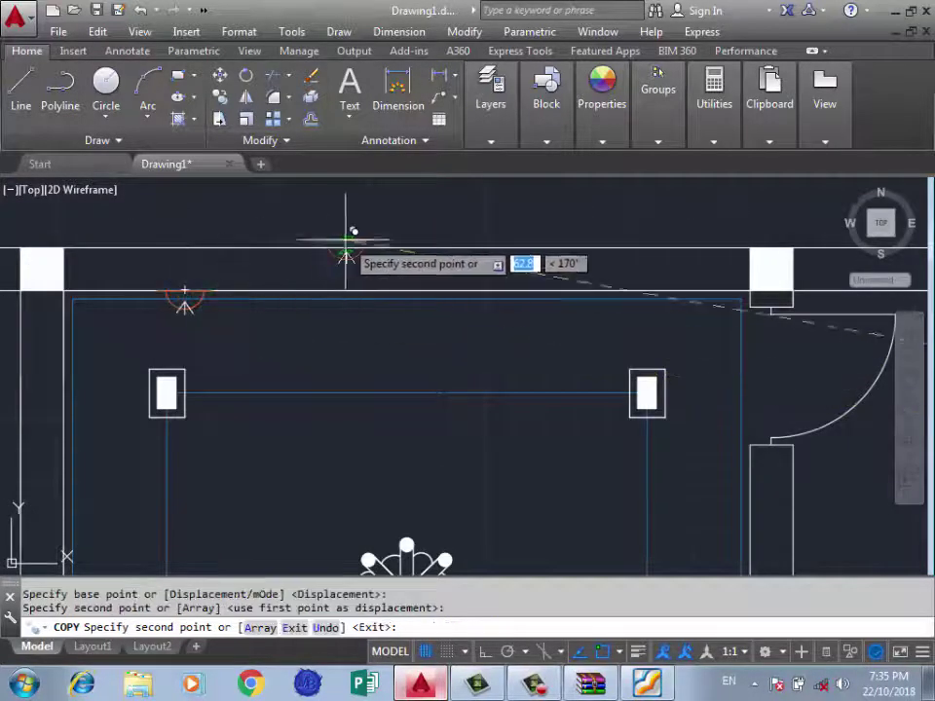
{"action": "key", "text": "Return"}
Zoom out to check the fixtures placed in the middle room.
{"action": "scroll", "coordinate": [350, 244], "scroll_direction": "down", "scroll_amount": 4}
{"action": "scroll", "coordinate": [377, 302], "scroll_direction": "down", "scroll_amount": 2}
{"action": "scroll", "coordinate": [307, 225], "scroll_direction": "down", "scroll_amount": 4}
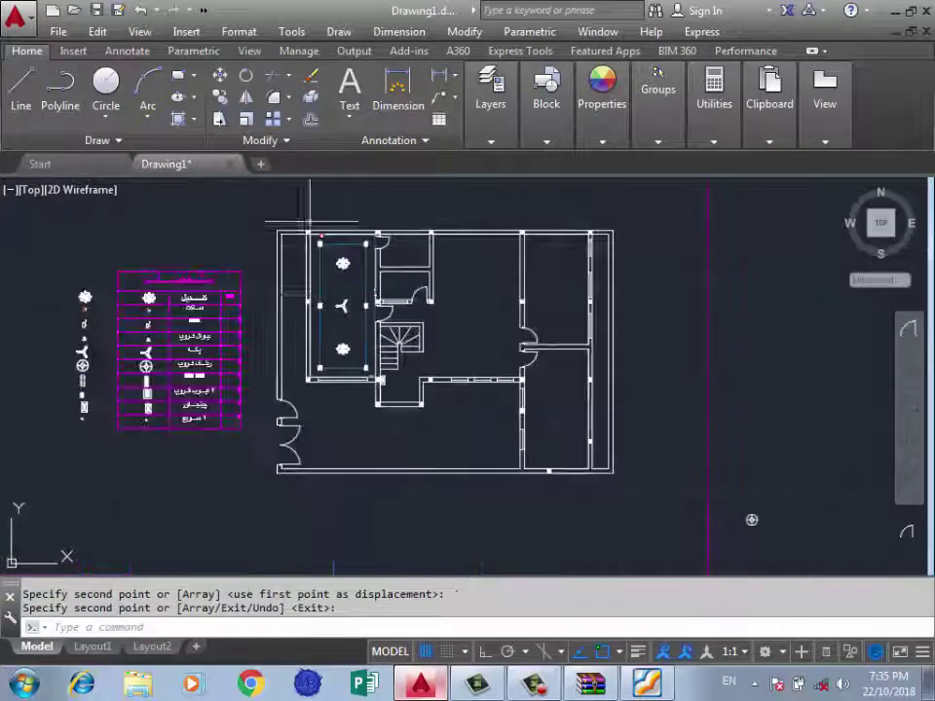
{"action": "scroll", "coordinate": [400, 365], "scroll_direction": "up", "scroll_amount": 4}
{"action": "scroll", "coordinate": [401, 338], "scroll_direction": "up", "scroll_amount": 5}
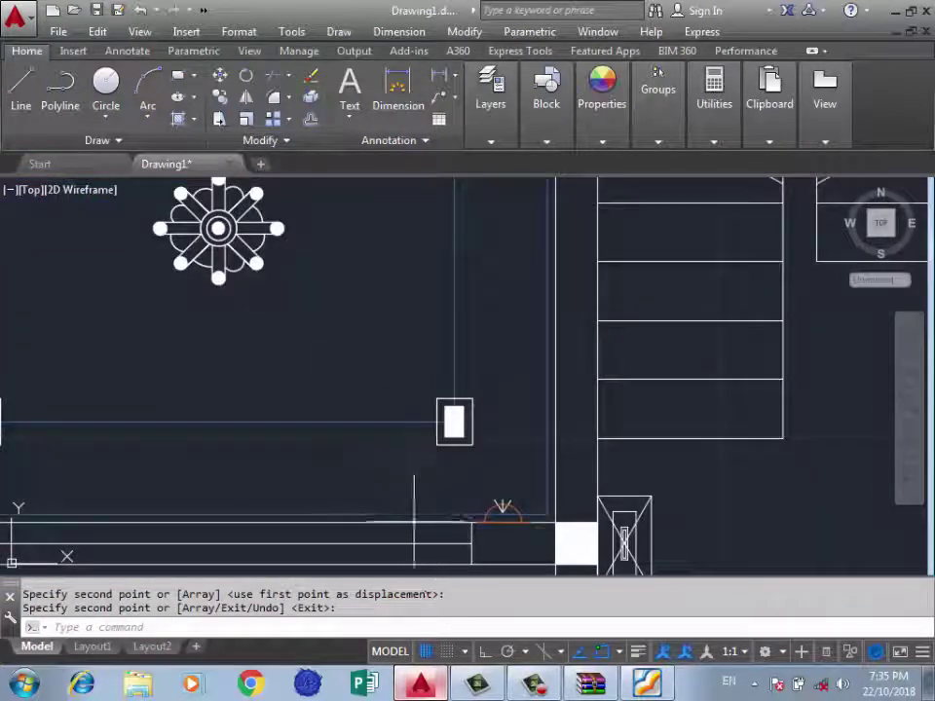
{"action": "scroll", "coordinate": [409, 428], "scroll_direction": "down", "scroll_amount": 5}
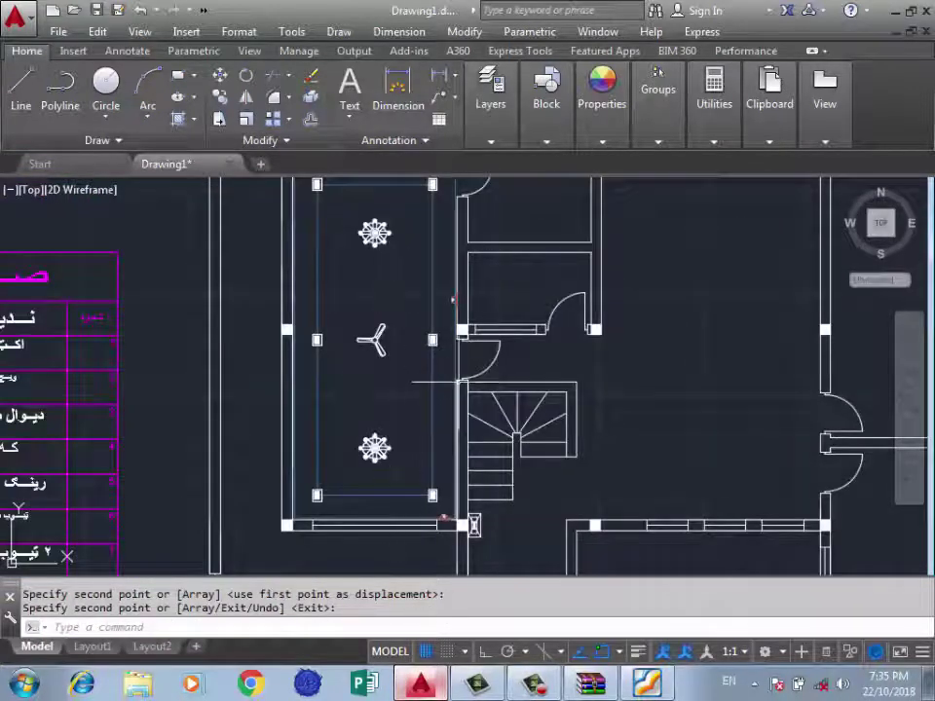
{"action": "scroll", "coordinate": [458, 382], "scroll_direction": "up", "scroll_amount": 3}
{"action": "scroll", "coordinate": [462, 389], "scroll_direction": "down", "scroll_amount": 2}
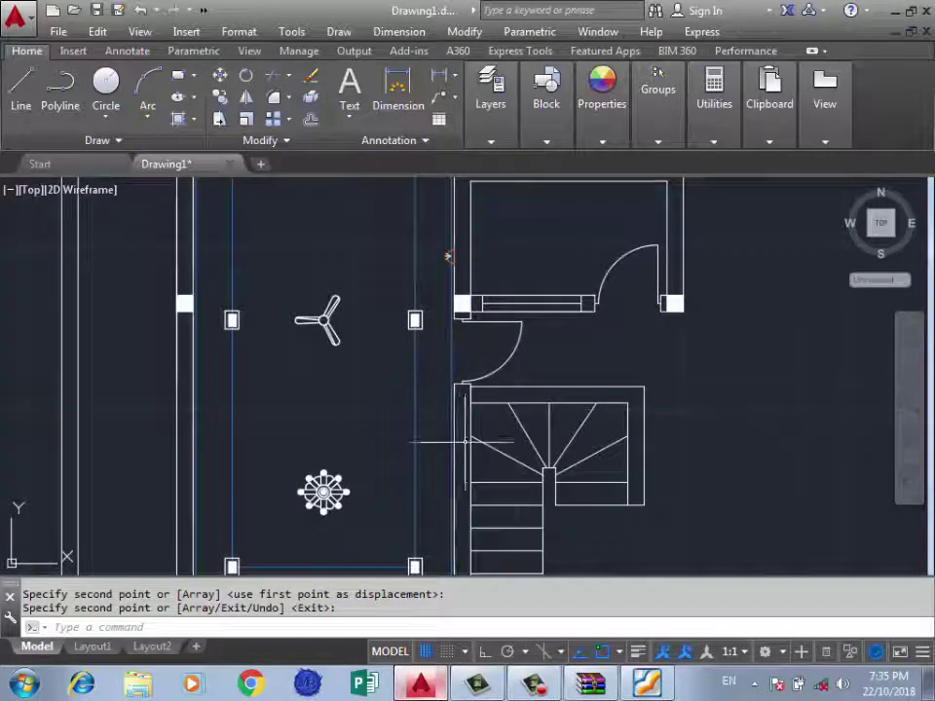
{"action": "scroll", "coordinate": [453, 390], "scroll_direction": "down", "scroll_amount": 4}
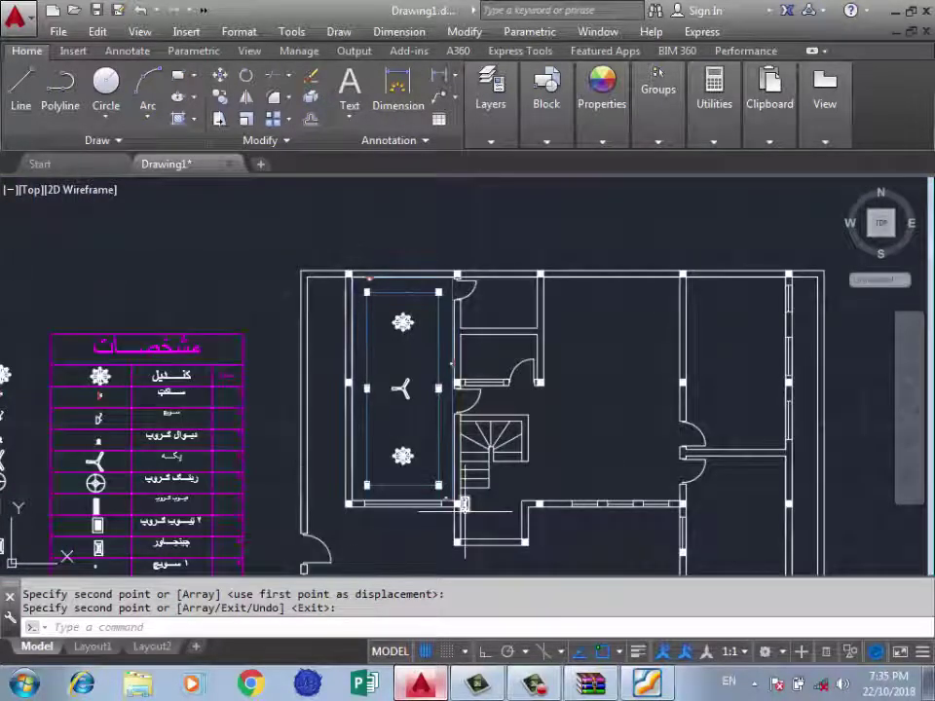
{"action": "scroll", "coordinate": [464, 507], "scroll_direction": "up", "scroll_amount": 5}
{"action": "type", "text": "T"}
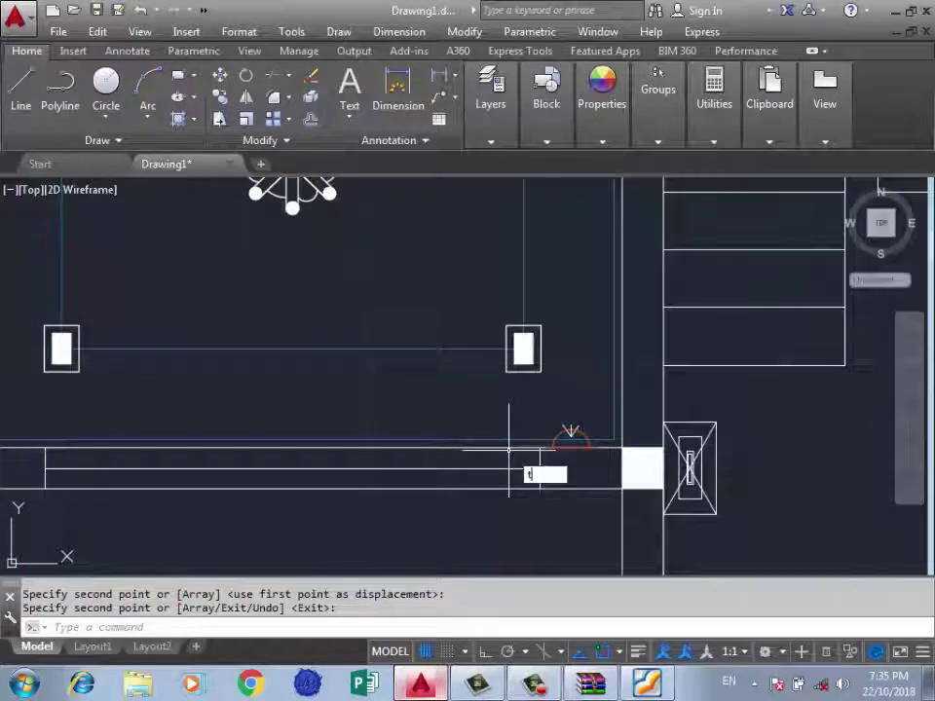
{"action": "type", "text": "E"}
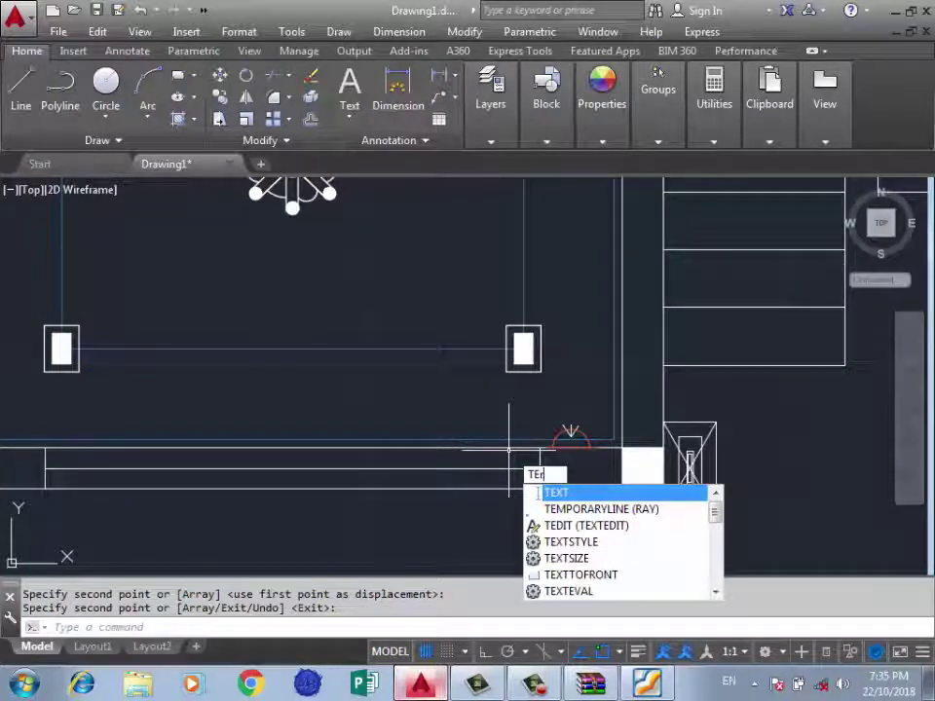
{"action": "key", "text": "Escape"}
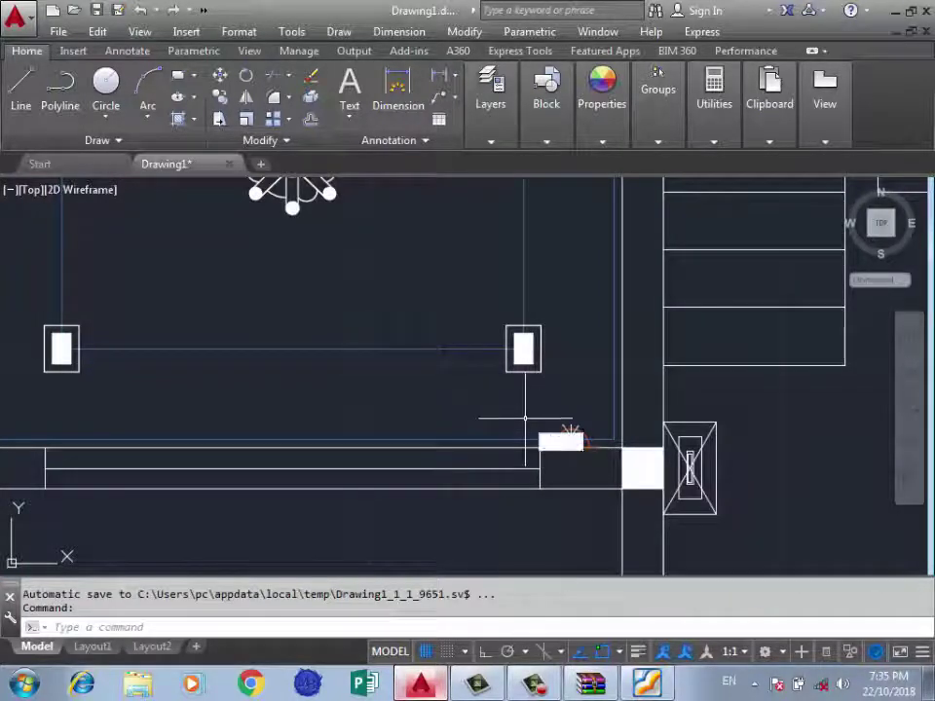
{"action": "type", "text": "tr"}
{"action": "key", "text": "Return"}
{"action": "scroll", "coordinate": [621, 434], "scroll_direction": "up", "scroll_amount": 2}
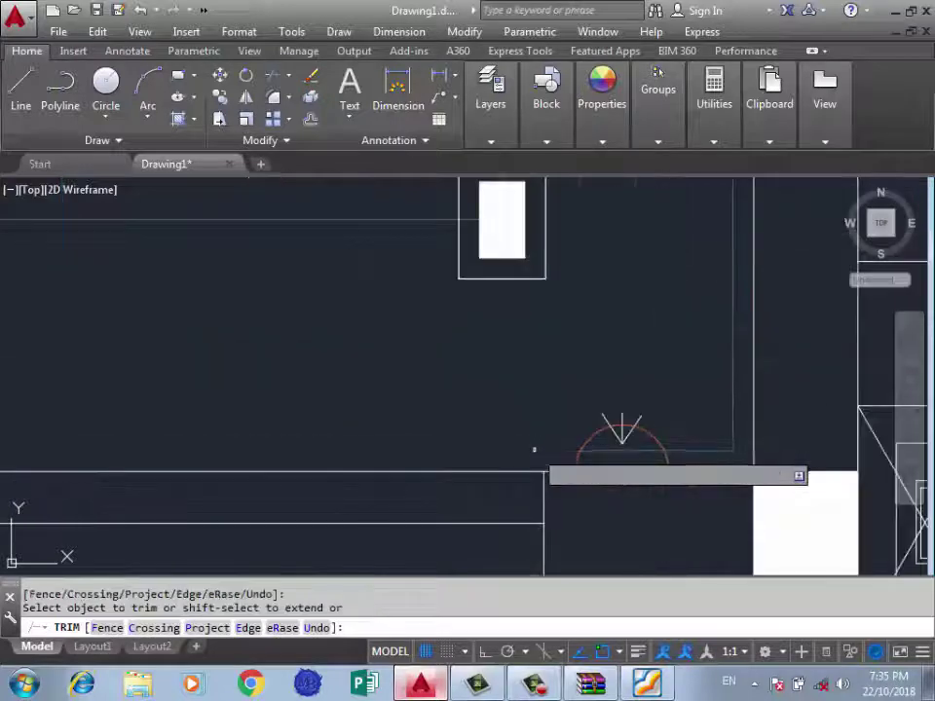
{"action": "scroll", "coordinate": [657, 468], "scroll_direction": "down", "scroll_amount": 5}
{"action": "scroll", "coordinate": [564, 487], "scroll_direction": "down", "scroll_amount": 4}
{"action": "scroll", "coordinate": [468, 283], "scroll_direction": "up", "scroll_amount": 4}
{"action": "scroll", "coordinate": [462, 264], "scroll_direction": "up", "scroll_amount": 2}
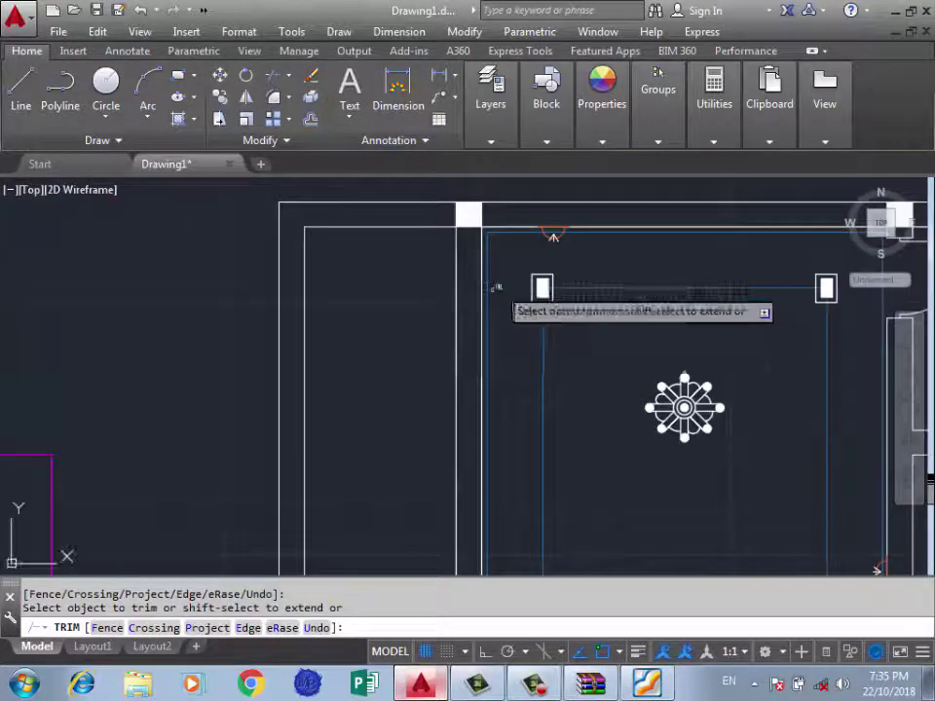
{"action": "scroll", "coordinate": [526, 219], "scroll_direction": "up", "scroll_amount": 4}
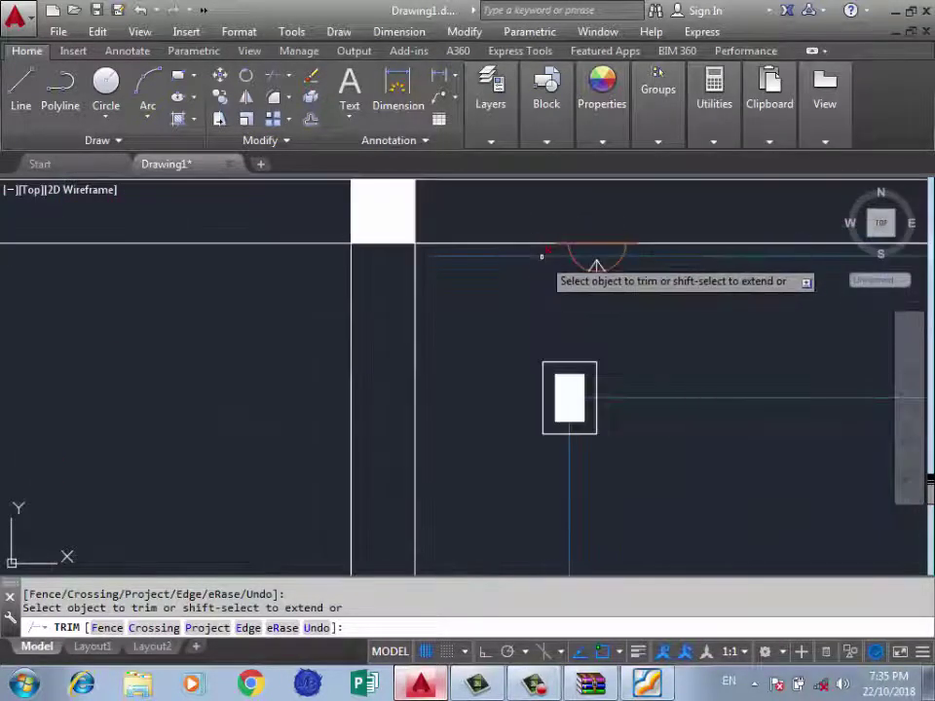
{"action": "scroll", "coordinate": [302, 258], "scroll_direction": "down", "scroll_amount": 4}
{"action": "scroll", "coordinate": [299, 261], "scroll_direction": "down", "scroll_amount": 4}
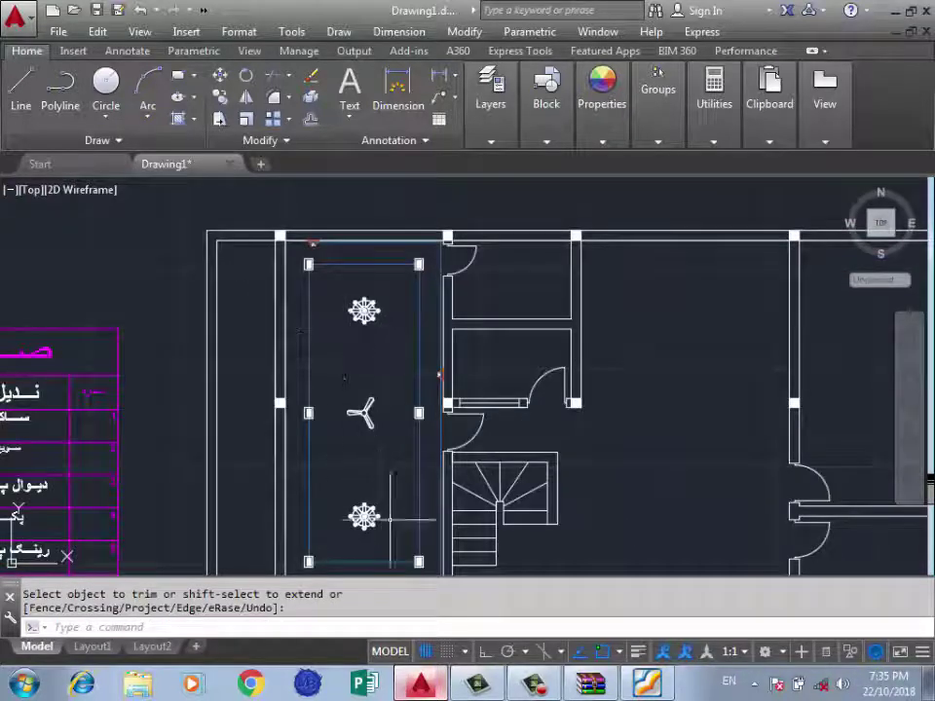
{"action": "scroll", "coordinate": [327, 283], "scroll_direction": "down", "scroll_amount": 4}
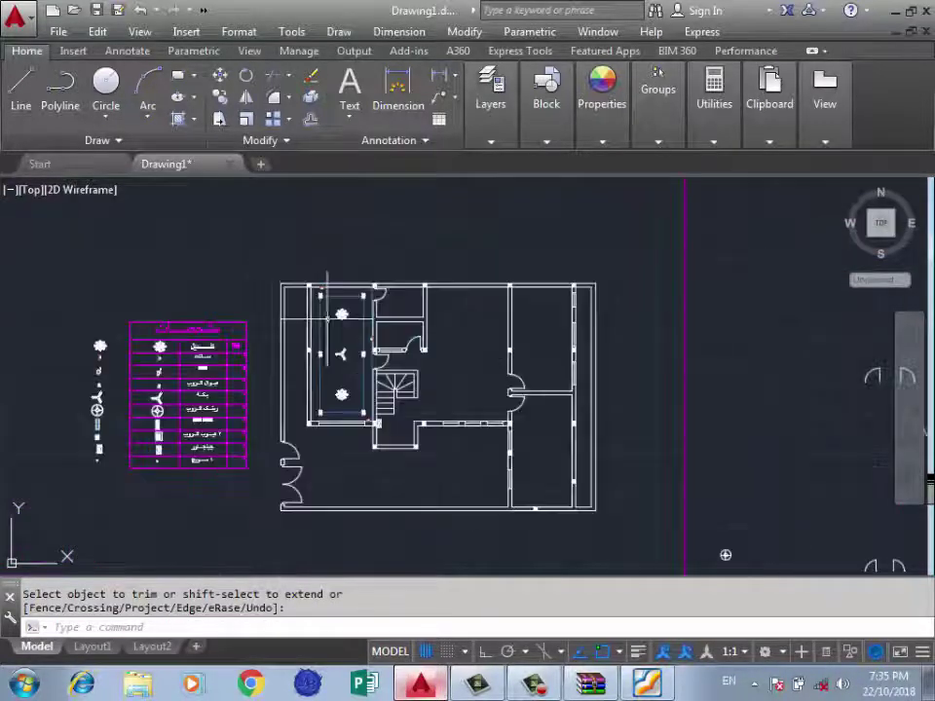
{"action": "scroll", "coordinate": [341, 292], "scroll_direction": "up", "scroll_amount": 2}
{"action": "scroll", "coordinate": [360, 282], "scroll_direction": "down", "scroll_amount": 2}
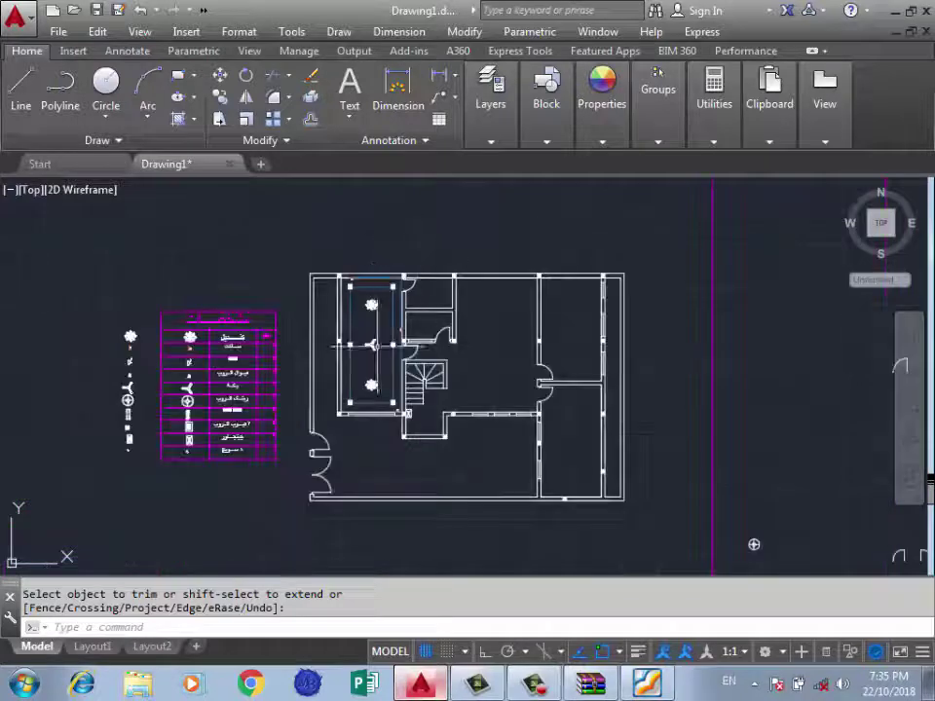
{"action": "scroll", "coordinate": [361, 370], "scroll_direction": "up", "scroll_amount": 4}
{"action": "scroll", "coordinate": [412, 351], "scroll_direction": "up", "scroll_amount": 4}
{"action": "scroll", "coordinate": [389, 345], "scroll_direction": "up", "scroll_amount": 1}
{"action": "scroll", "coordinate": [389, 346], "scroll_direction": "down", "scroll_amount": 4}
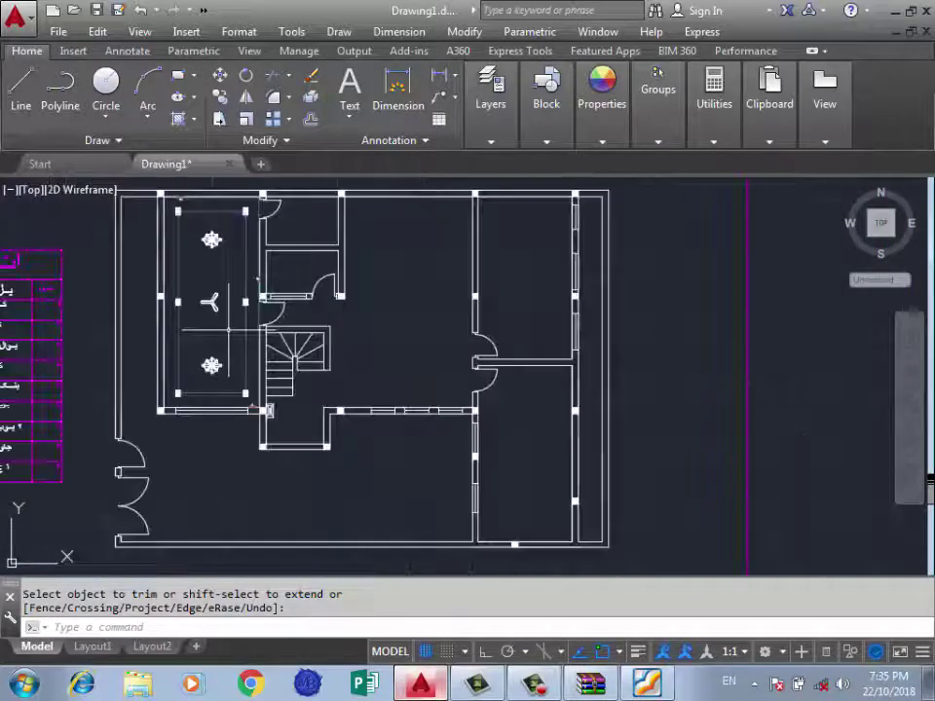
{"action": "scroll", "coordinate": [321, 341], "scroll_direction": "down", "scroll_amount": 3}
{"action": "scroll", "coordinate": [594, 373], "scroll_direction": "down", "scroll_amount": 2}
{"action": "scroll", "coordinate": [594, 373], "scroll_direction": "up", "scroll_amount": 2}
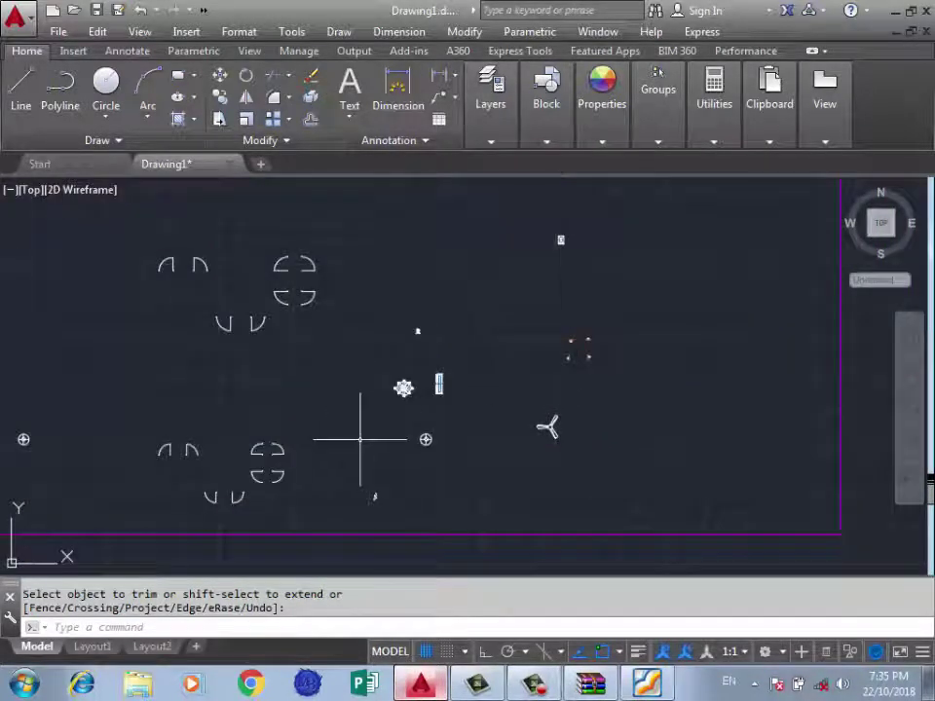
{"action": "scroll", "coordinate": [448, 418], "scroll_direction": "down", "scroll_amount": 2}
{"action": "scroll", "coordinate": [334, 354], "scroll_direction": "up", "scroll_amount": 2}
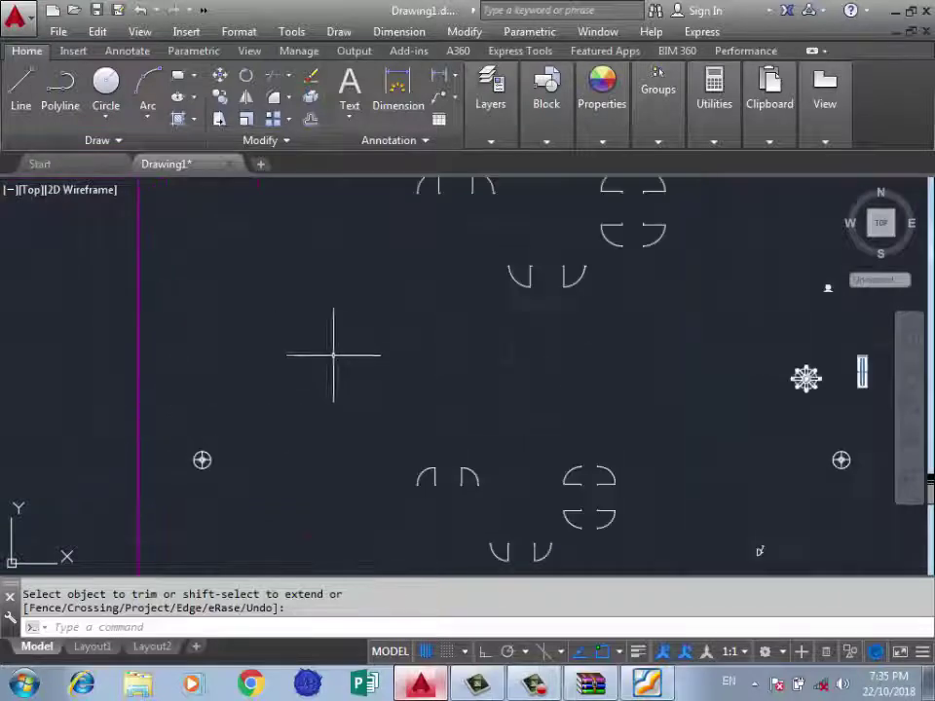
{"action": "scroll", "coordinate": [487, 341], "scroll_direction": "down", "scroll_amount": 2}
{"action": "scroll", "coordinate": [646, 327], "scroll_direction": "up", "scroll_amount": 2}
{"action": "scroll", "coordinate": [681, 306], "scroll_direction": "down", "scroll_amount": 4}
{"action": "scroll", "coordinate": [503, 313], "scroll_direction": "down", "scroll_amount": 1}
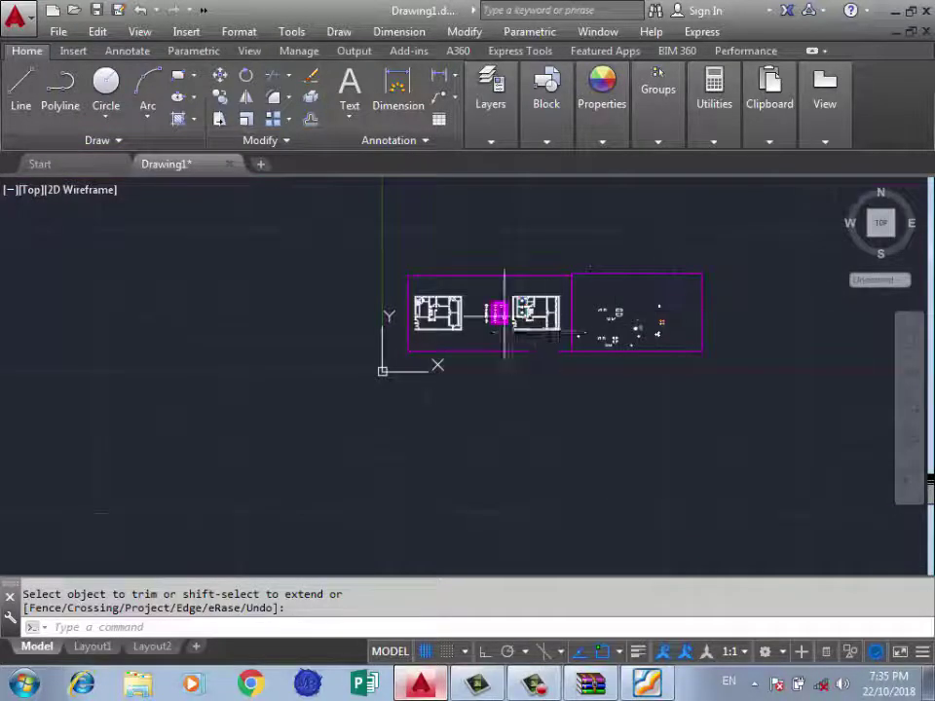
{"action": "scroll", "coordinate": [399, 359], "scroll_direction": "up", "scroll_amount": 3}
{"action": "scroll", "coordinate": [409, 371], "scroll_direction": "up", "scroll_amount": 2}
{"action": "scroll", "coordinate": [408, 309], "scroll_direction": "up", "scroll_amount": 2}
{"action": "scroll", "coordinate": [408, 308], "scroll_direction": "up", "scroll_amount": 3}
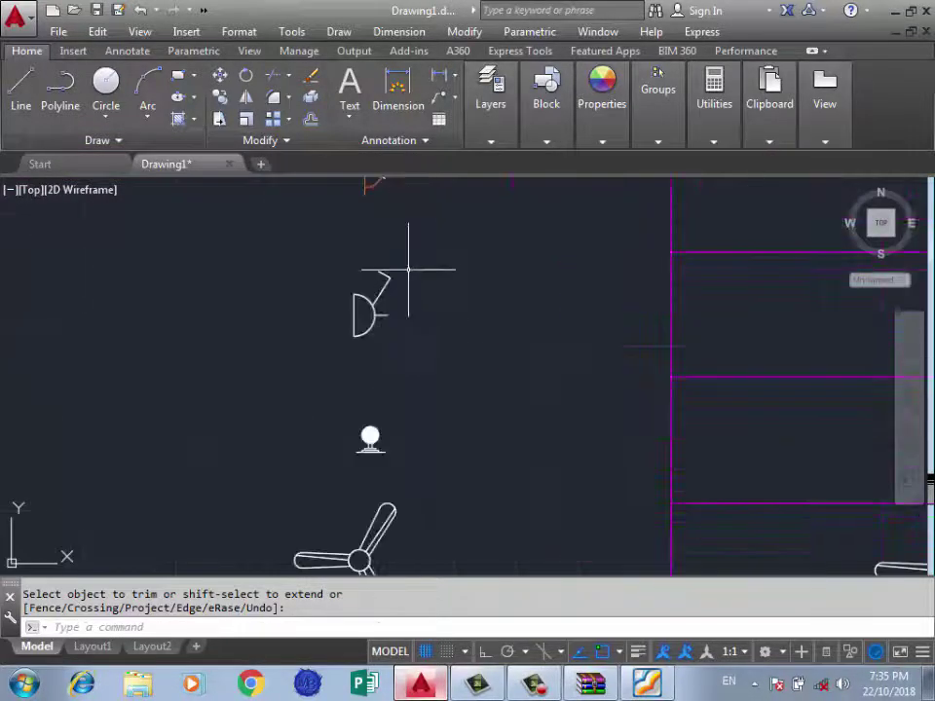
{"action": "left_click", "coordinate": [409, 269]}
{"action": "left_click", "coordinate": [292, 360]}
{"action": "type", "text": "c"}
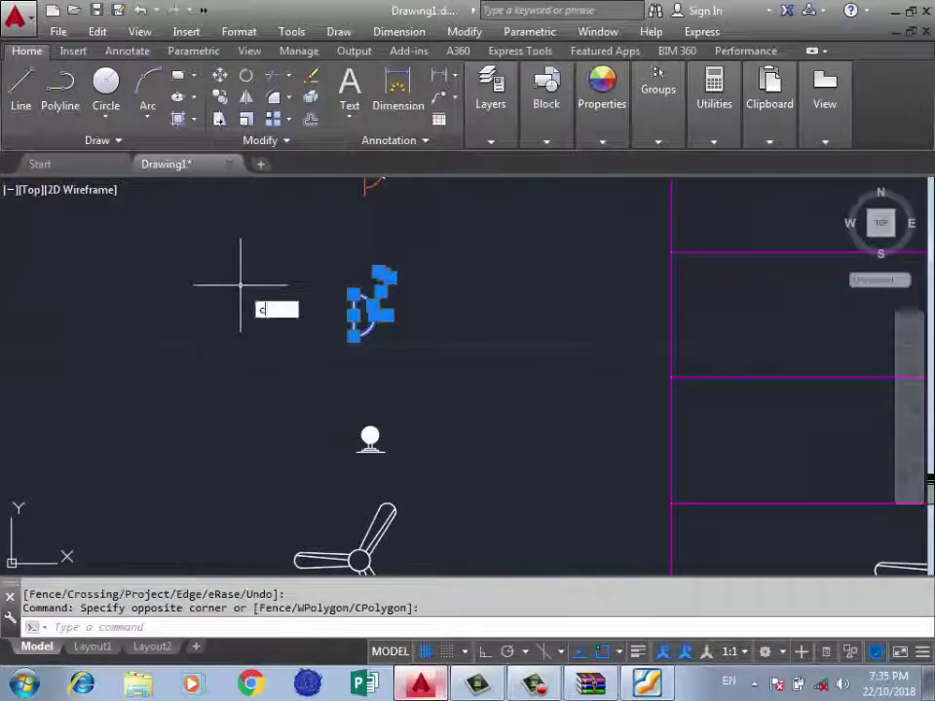
Copy the selected switch symbol to a nearby point with CO.
{"action": "type", "text": "o"}
{"action": "key", "text": "Return"}
{"action": "left_click", "coordinate": [370, 317]}
{"action": "scroll", "coordinate": [265, 304], "scroll_direction": "down", "scroll_amount": 3}
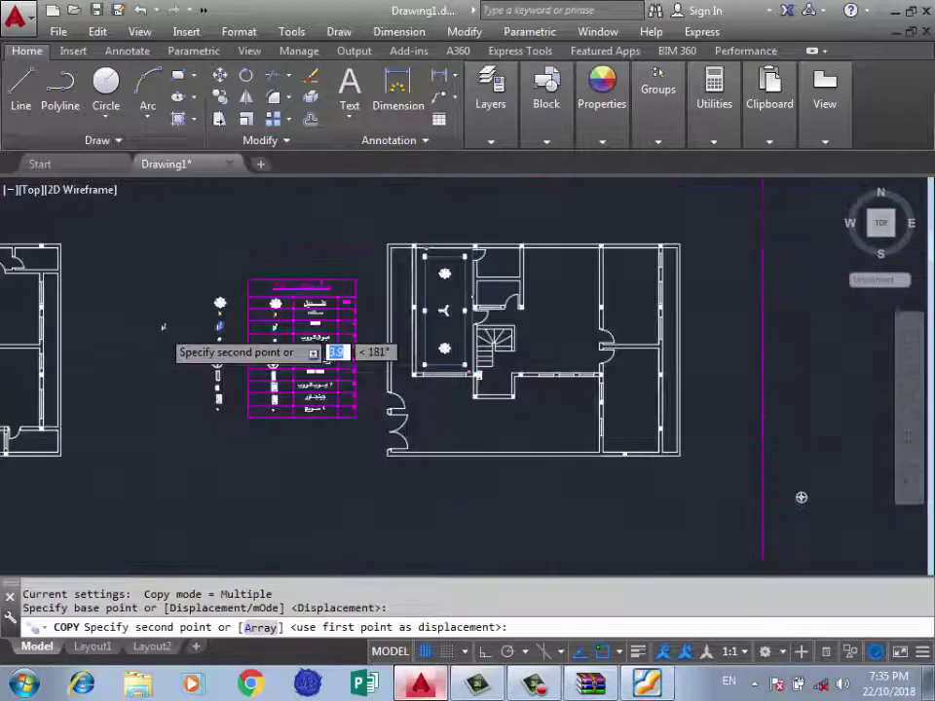
{"action": "scroll", "coordinate": [163, 328], "scroll_direction": "down", "scroll_amount": 2}
{"action": "scroll", "coordinate": [444, 334], "scroll_direction": "down", "scroll_amount": 1}
{"action": "scroll", "coordinate": [431, 334], "scroll_direction": "up", "scroll_amount": 5}
{"action": "scroll", "coordinate": [399, 334], "scroll_direction": "up", "scroll_amount": 2}
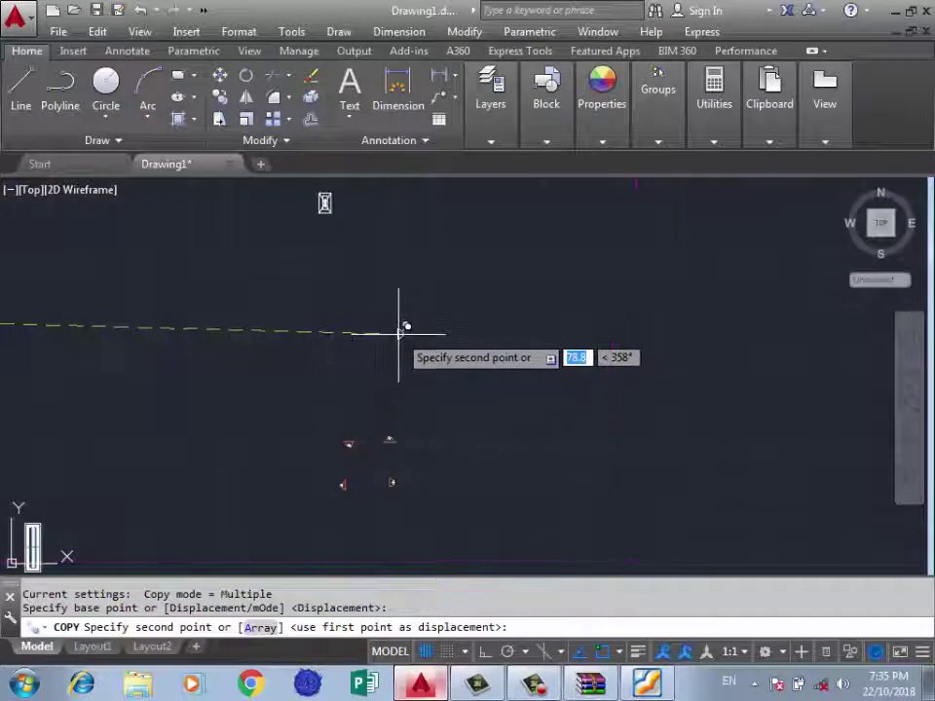
{"action": "left_click", "coordinate": [398, 334]}
{"action": "scroll", "coordinate": [396, 272], "scroll_direction": "up", "scroll_amount": 2}
{"action": "scroll", "coordinate": [479, 287], "scroll_direction": "up", "scroll_amount": 2}
{"action": "key", "text": "Return"}
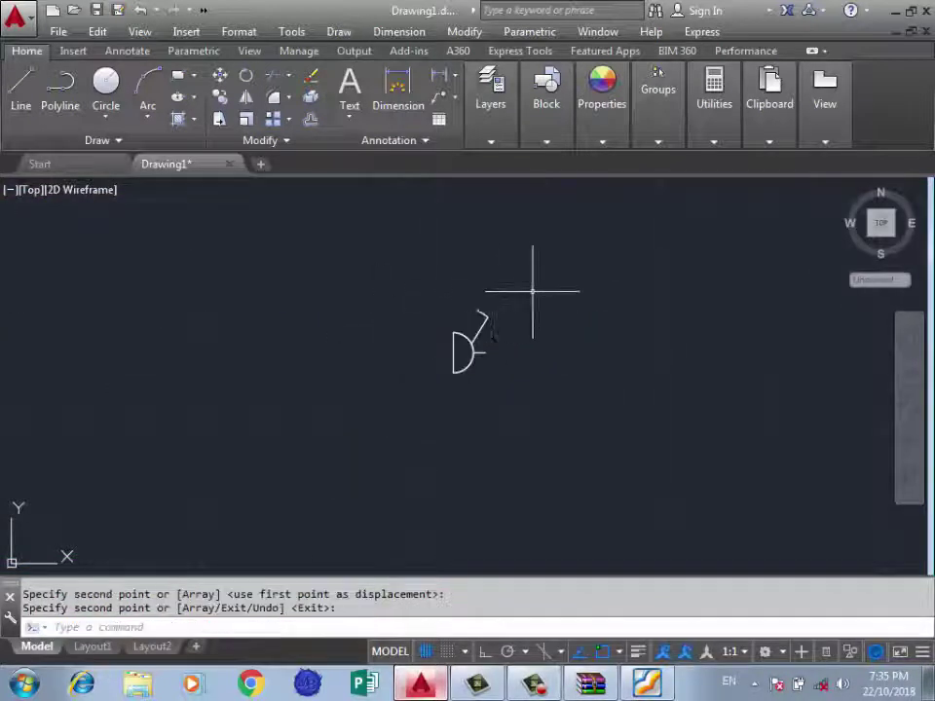
{"action": "type", "text": "co"}
Window-select the switch symbol and place a copy just left of the original.
{"action": "key", "text": "Return"}
{"action": "left_click", "coordinate": [532, 287]}
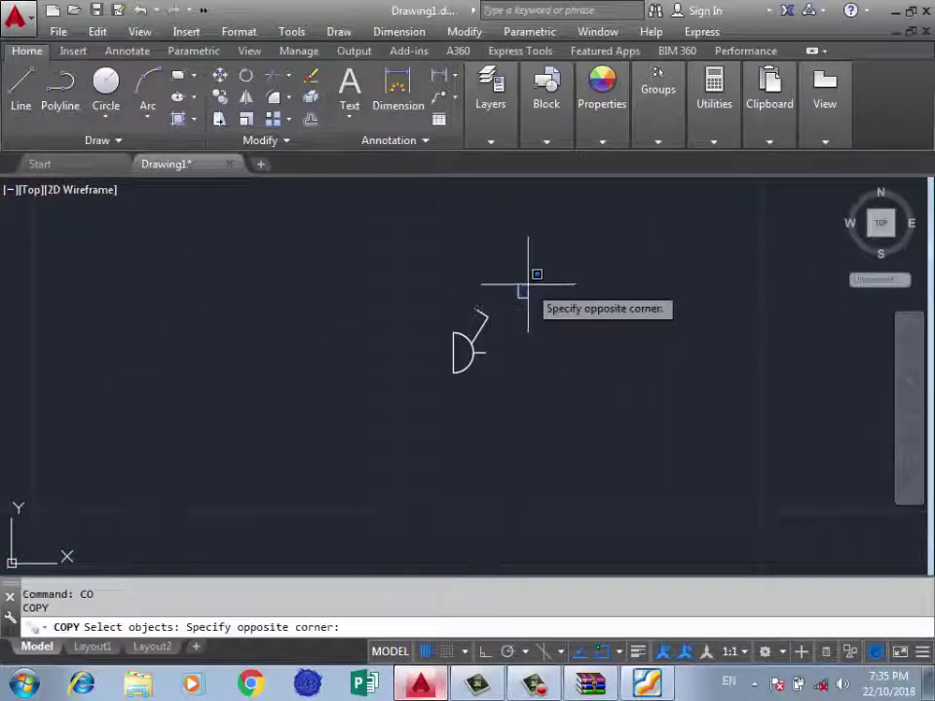
{"action": "left_click", "coordinate": [389, 409]}
{"action": "key", "text": "Return"}
{"action": "left_click", "coordinate": [453, 371]}
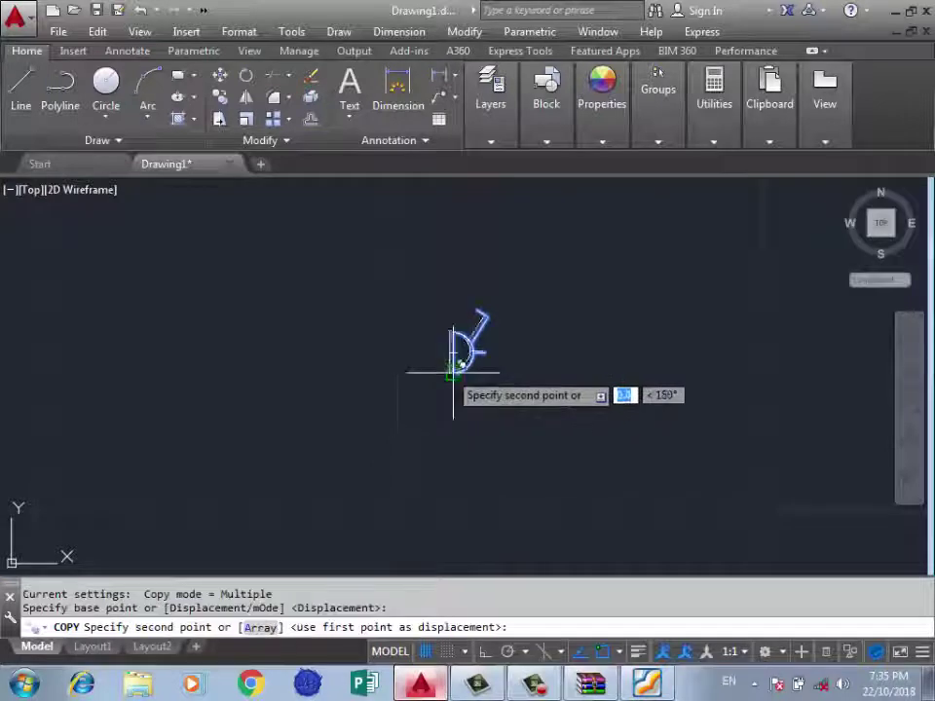
{"action": "left_click", "coordinate": [284, 370]}
{"action": "key", "text": "Return"}
Rotate the left switch symbol 180 degrees with ortho (F8) on.
{"action": "left_click", "coordinate": [407, 286]}
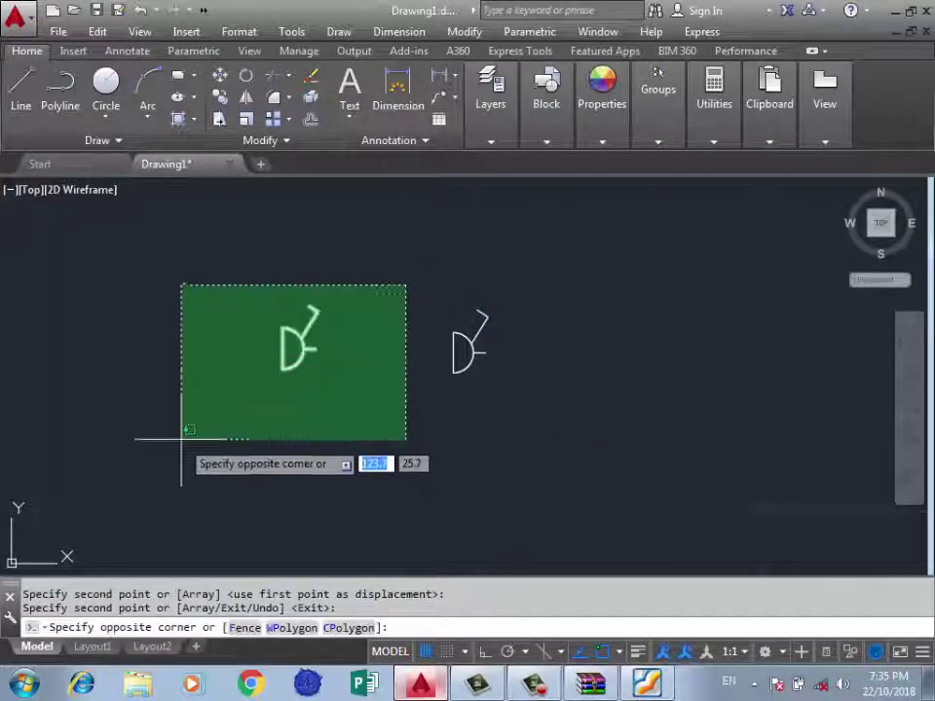
{"action": "left_click", "coordinate": [181, 434]}
{"action": "type", "text": "ro"}
{"action": "key", "text": "Return"}
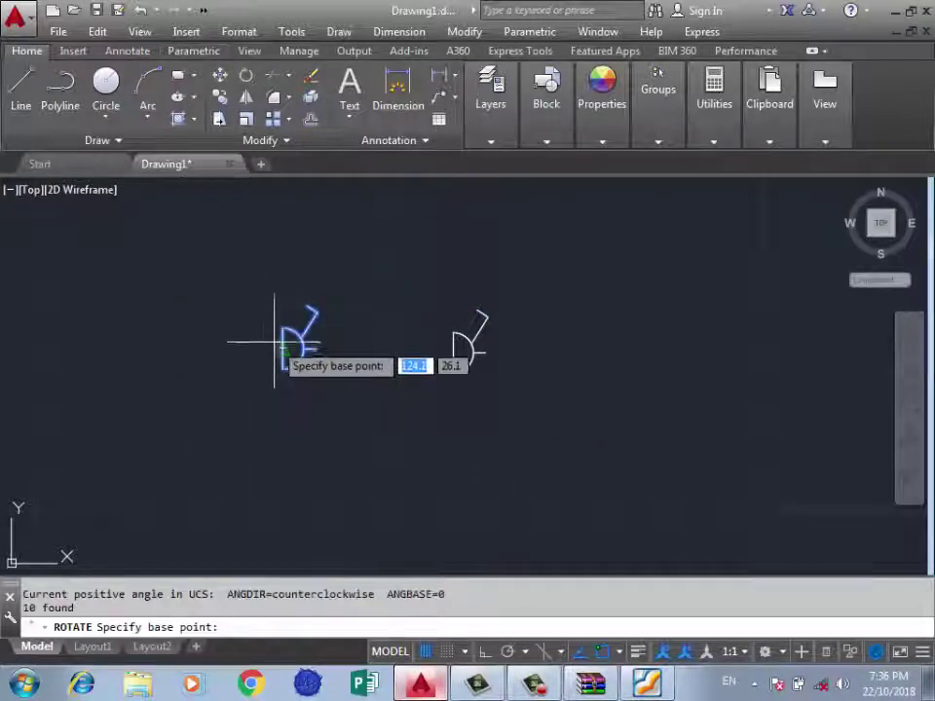
{"action": "left_click", "coordinate": [285, 371]}
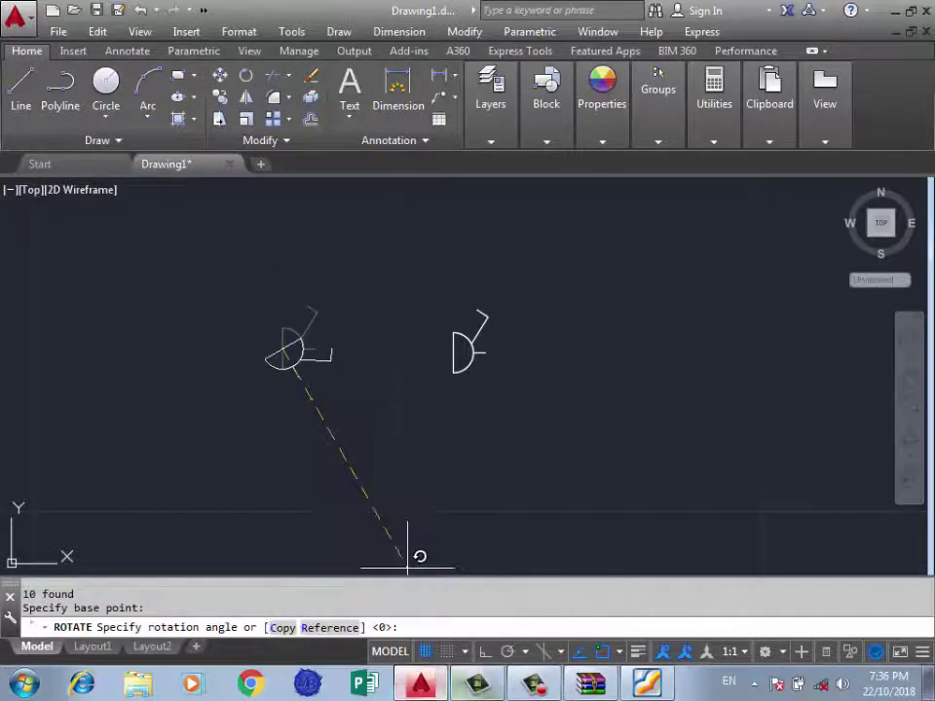
{"action": "key", "text": "F8"}
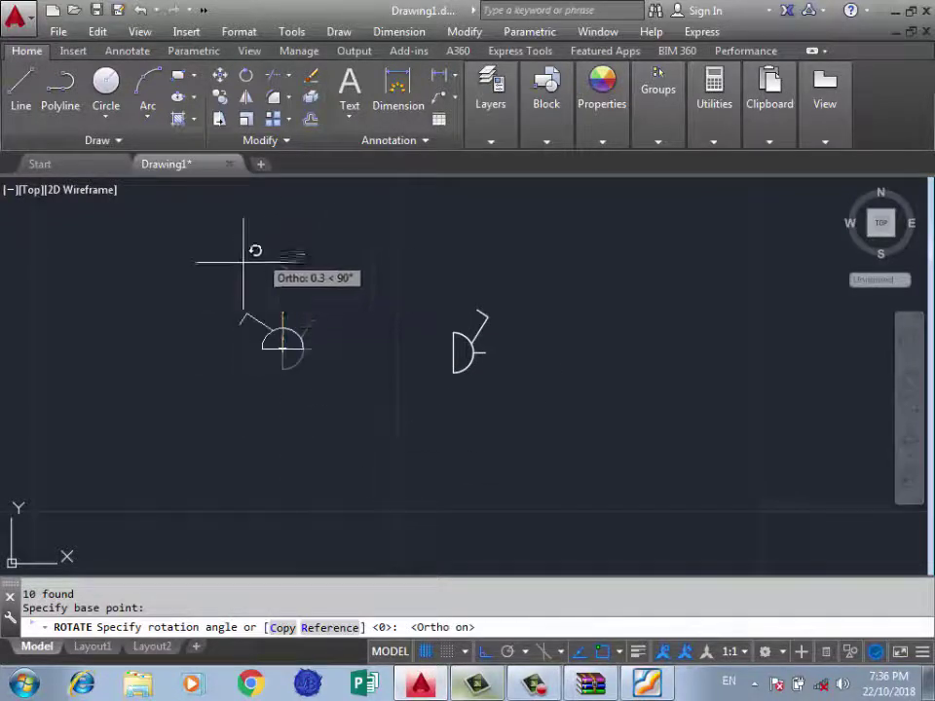
{"action": "left_click", "coordinate": [173, 298]}
Rotate both switch symbols together about a base point at their centre.
{"action": "key", "text": "Return"}
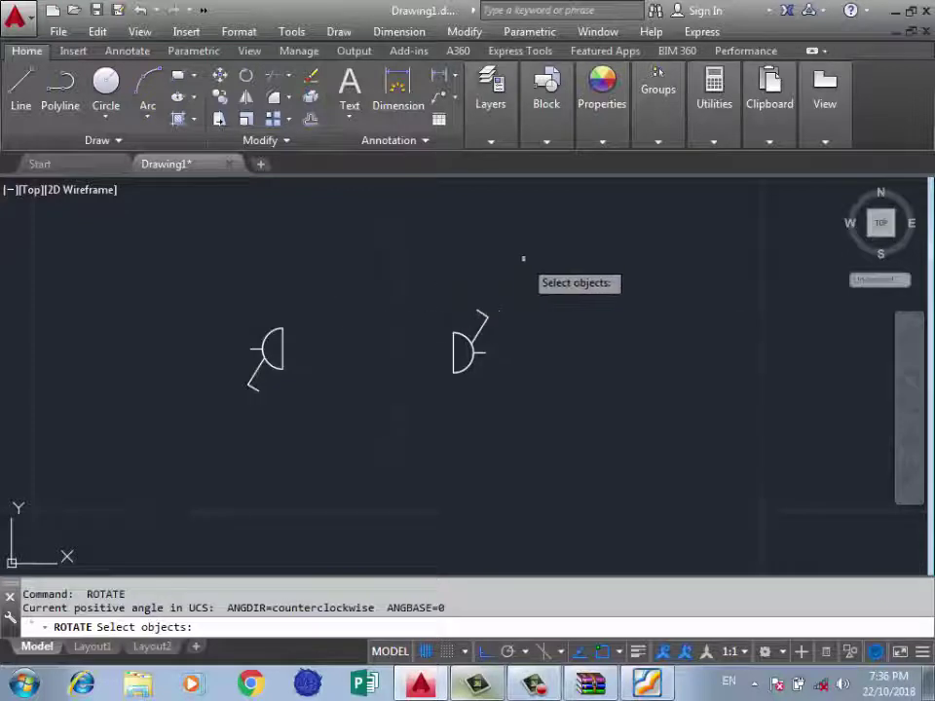
{"action": "left_click", "coordinate": [523, 258]}
{"action": "left_click", "coordinate": [155, 416]}
{"action": "type", "text": "m"}
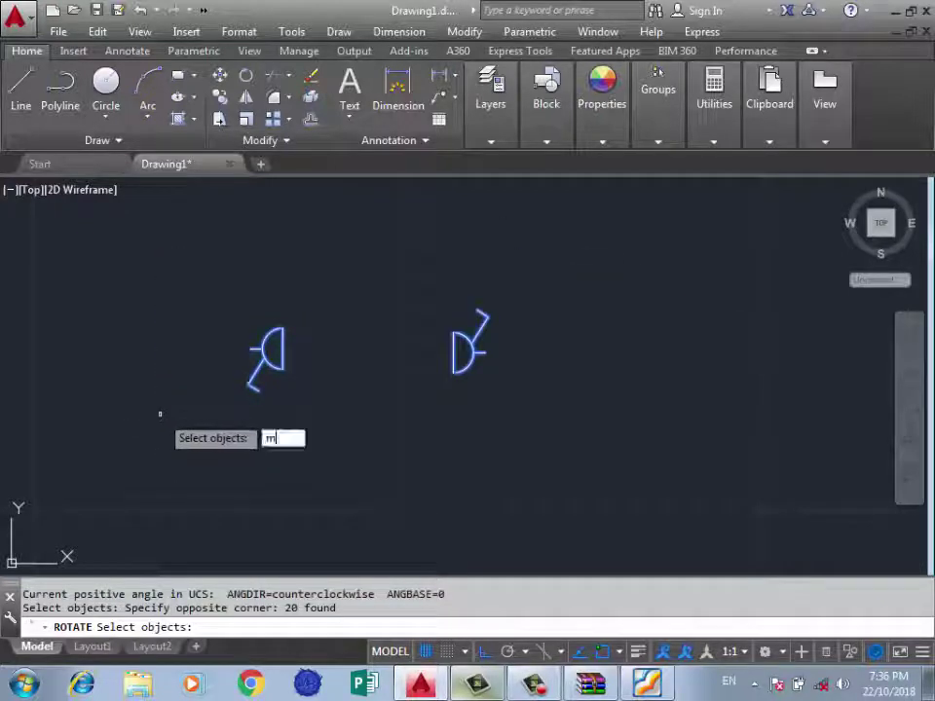
{"action": "key", "text": "Return"}
{"action": "key", "text": "Return"}
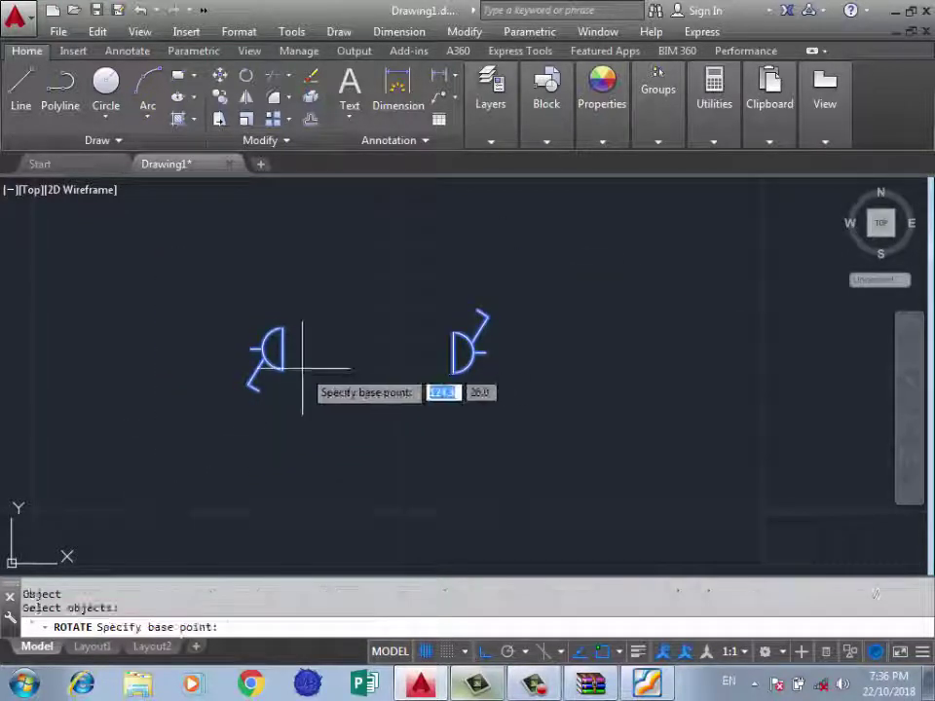
{"action": "left_click", "coordinate": [282, 370]}
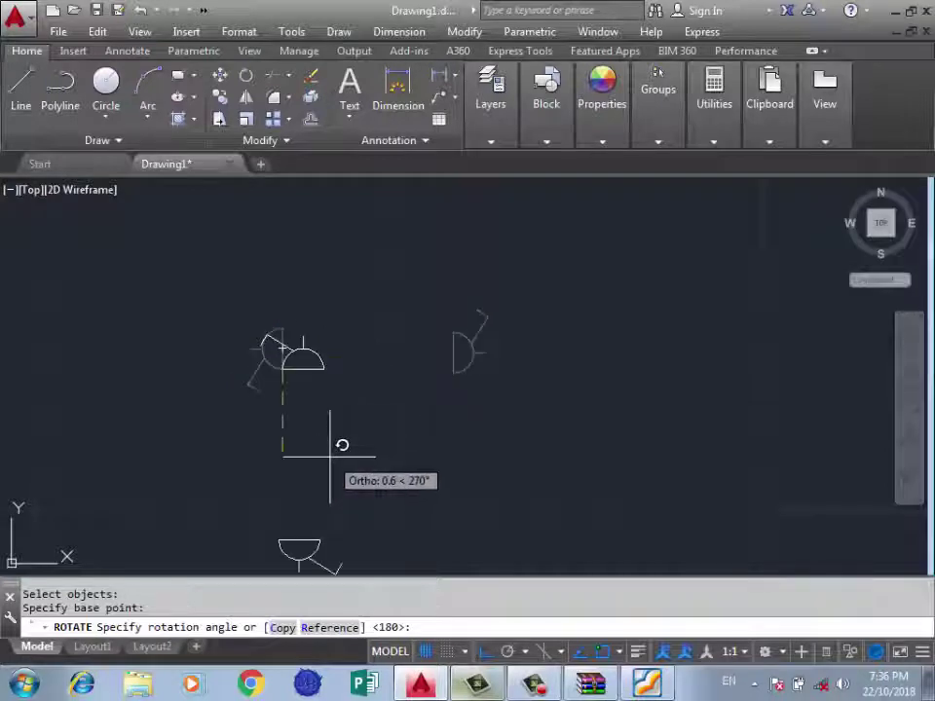
{"action": "scroll", "coordinate": [326, 428], "scroll_direction": "down", "scroll_amount": 4}
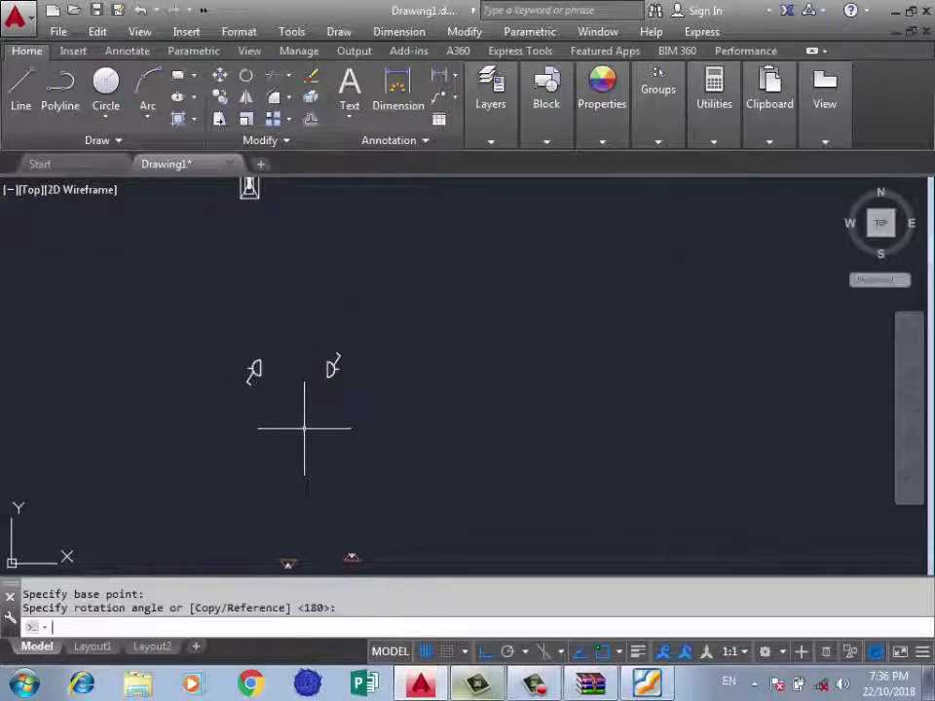
{"action": "left_click", "coordinate": [353, 333]}
Copy both switch symbols directly below the originals.
{"action": "left_click", "coordinate": [424, 305]}
{"action": "left_click", "coordinate": [122, 434]}
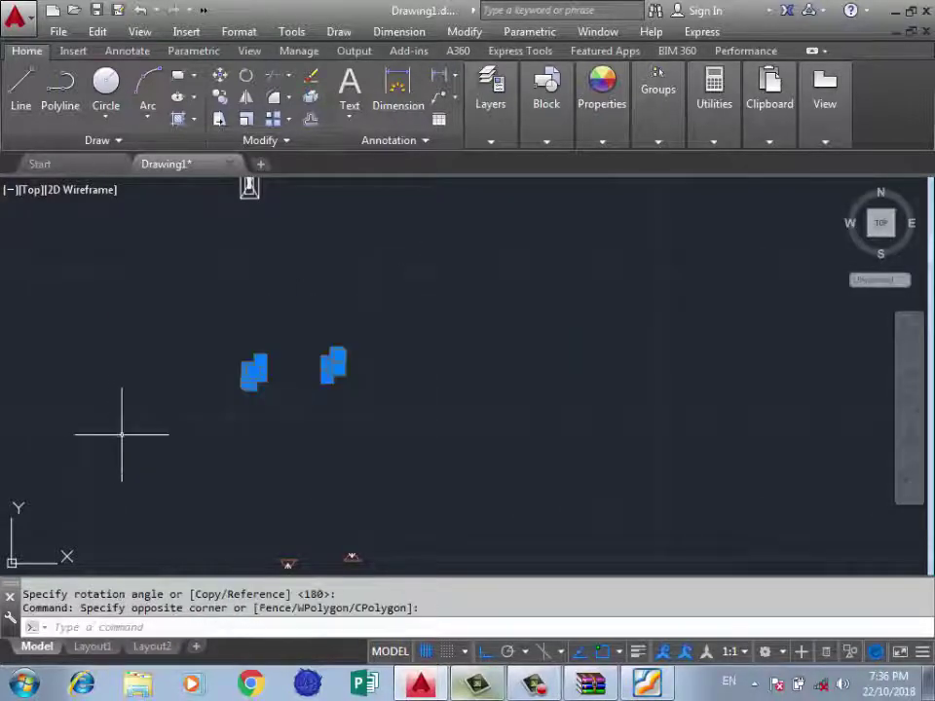
{"action": "type", "text": "co"}
{"action": "key", "text": "Return"}
{"action": "left_click", "coordinate": [256, 370]}
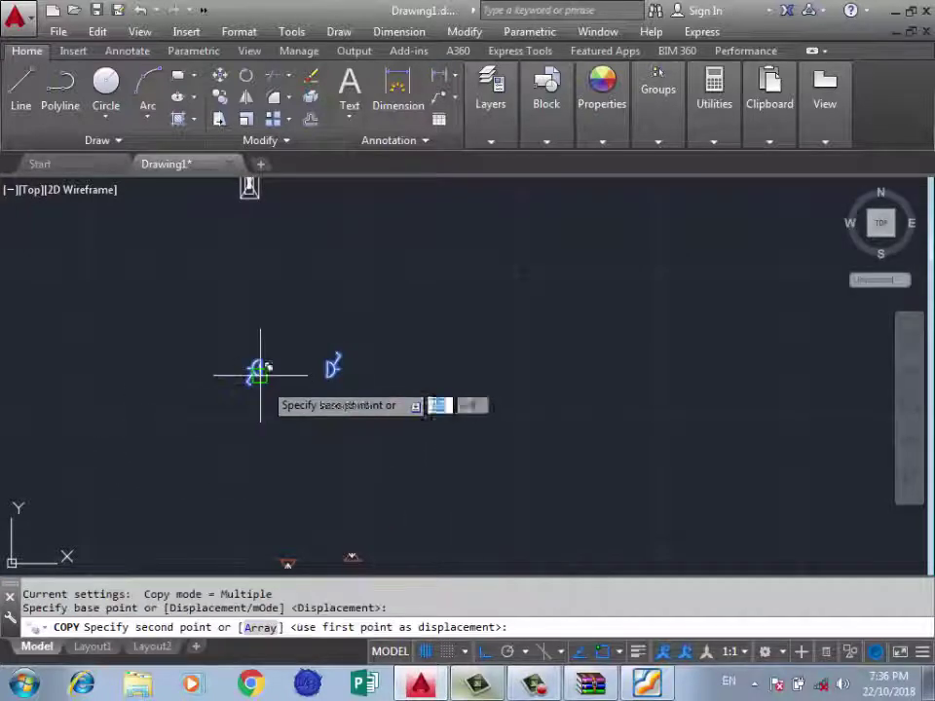
{"action": "left_click", "coordinate": [258, 448]}
{"action": "key", "text": "Return"}
Rotate the lower-left copy 180 degrees so it faces upside down.
{"action": "left_click", "coordinate": [271, 422]}
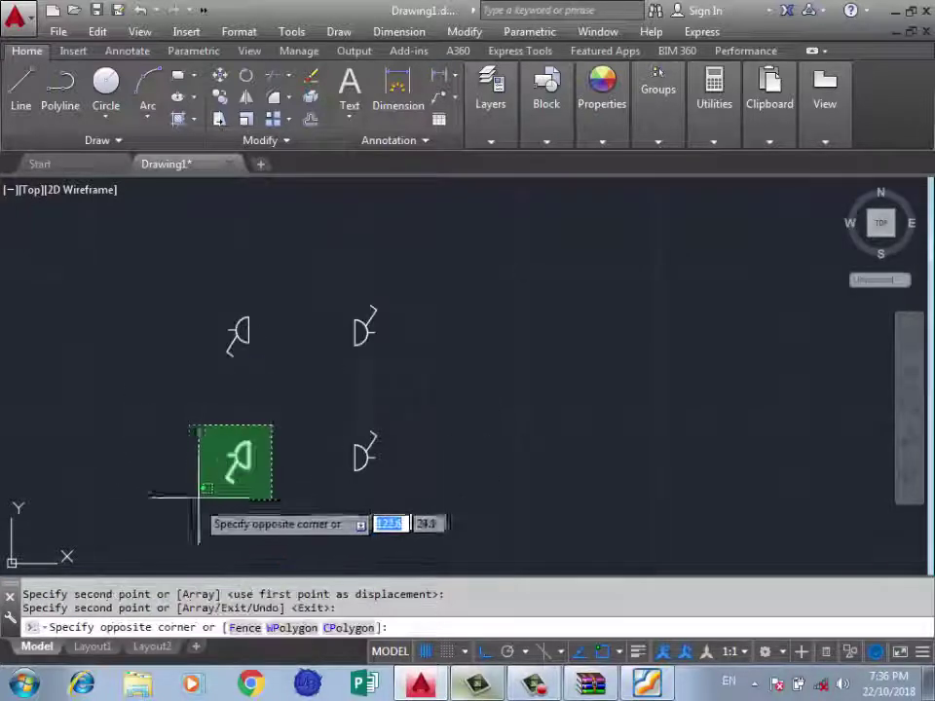
{"action": "left_click", "coordinate": [200, 493]}
{"action": "type", "text": "ro"}
{"action": "key", "text": "Return"}
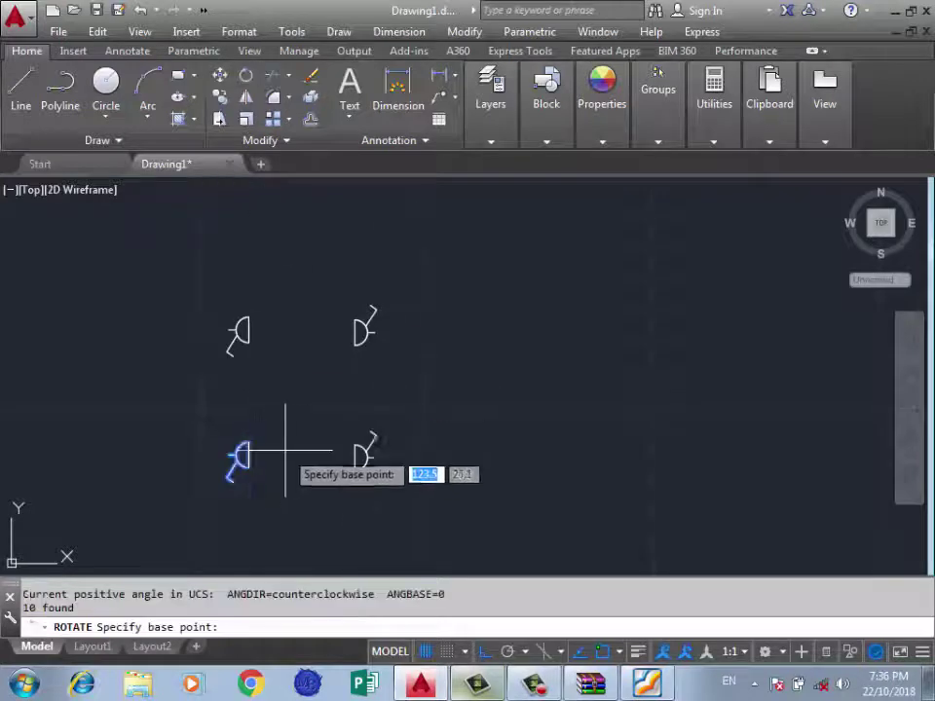
{"action": "left_click", "coordinate": [248, 457]}
{"action": "left_click", "coordinate": [282, 388]}
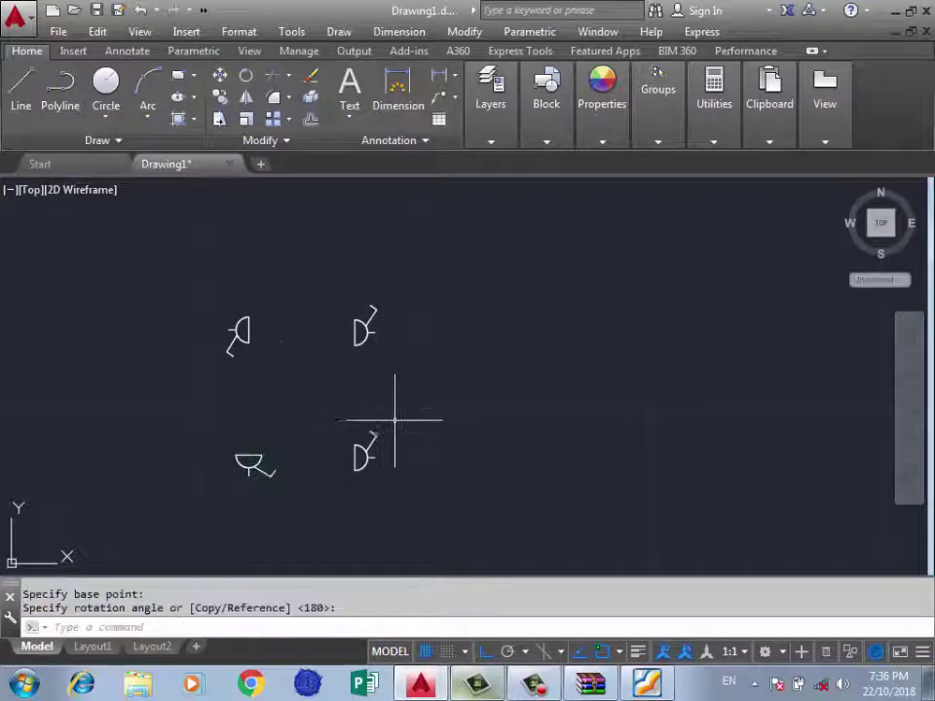
Rotate the lower-right copy 90 degrees, then select the upper-left symbol.
{"action": "left_click", "coordinate": [434, 420]}
{"action": "left_click", "coordinate": [334, 496]}
{"action": "key", "text": "Return"}
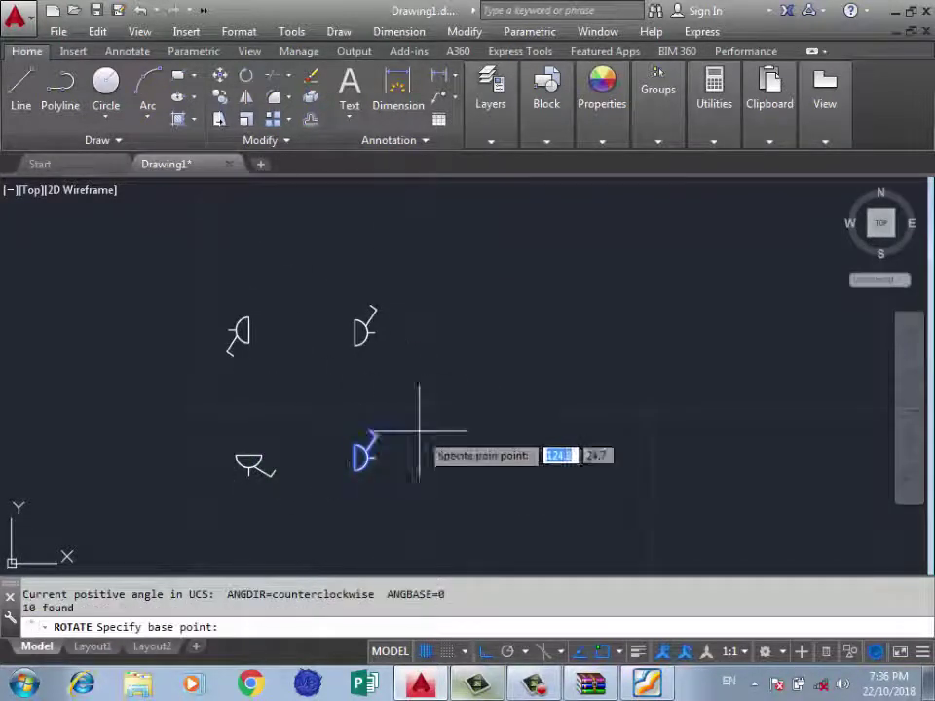
{"action": "left_click", "coordinate": [346, 452]}
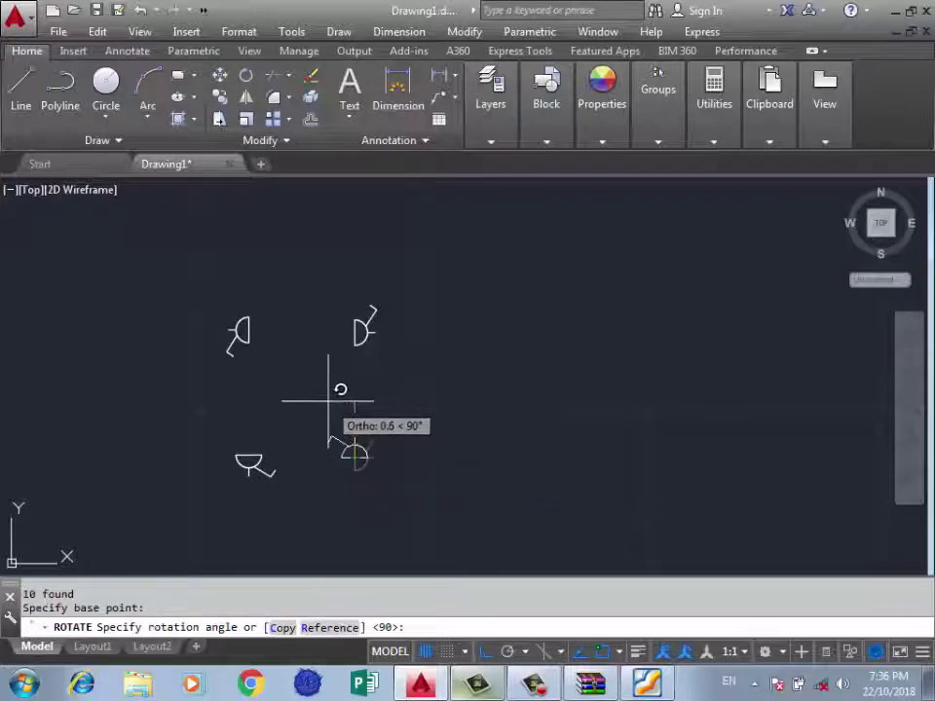
{"action": "left_click", "coordinate": [328, 399]}
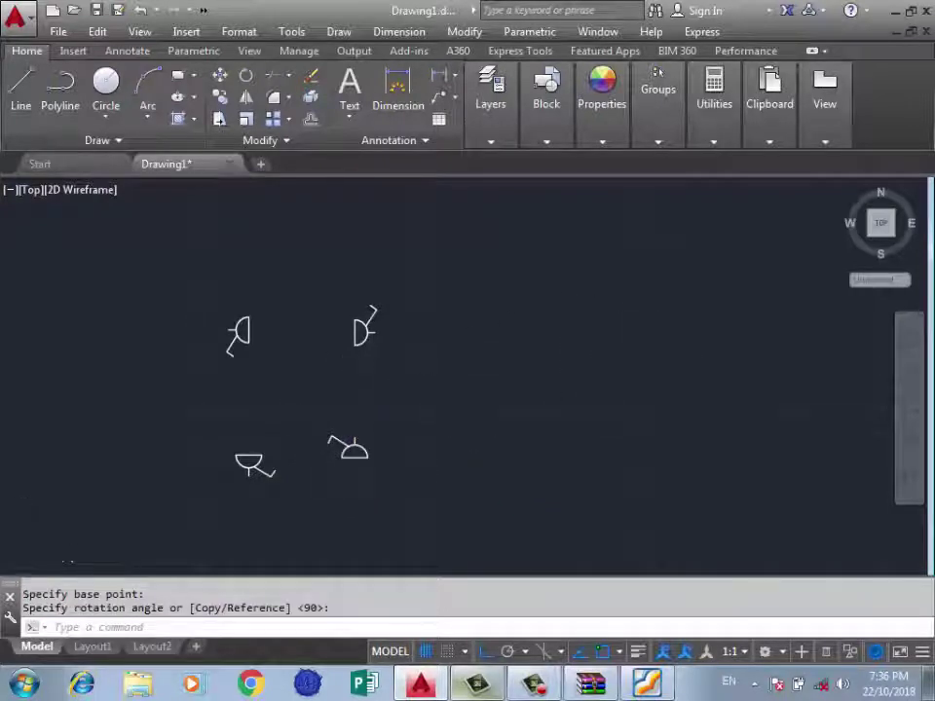
{"action": "left_click", "coordinate": [435, 293]}
{"action": "left_click", "coordinate": [314, 411]}
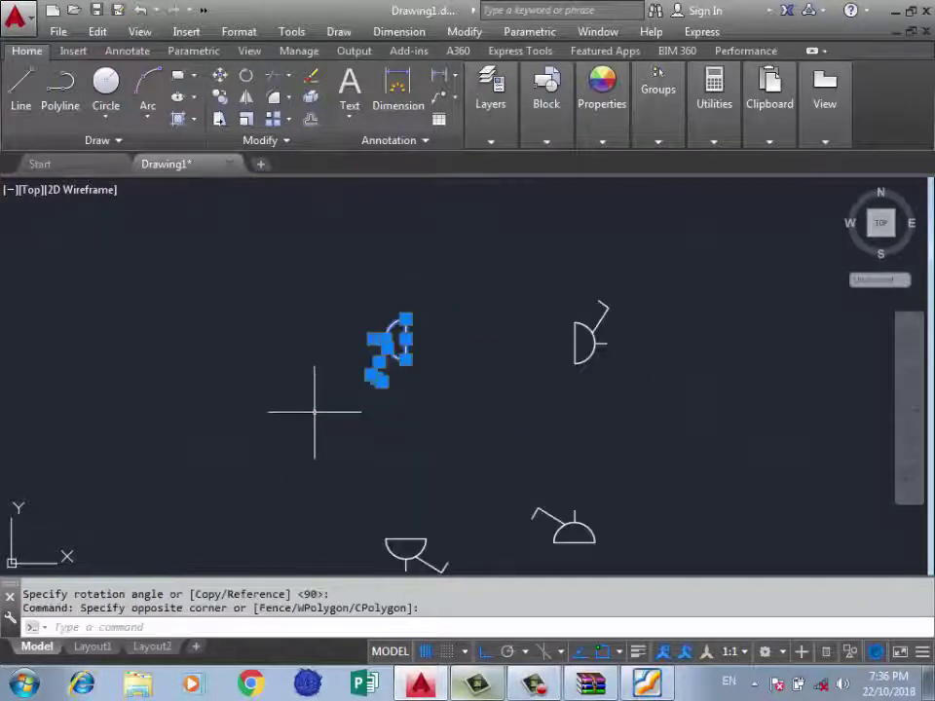
Copy the upper-left switch symbol onto the wall beside the staircase.
{"action": "type", "text": "co"}
{"action": "key", "text": "Return"}
{"action": "scroll", "coordinate": [431, 385], "scroll_direction": "up", "scroll_amount": 2}
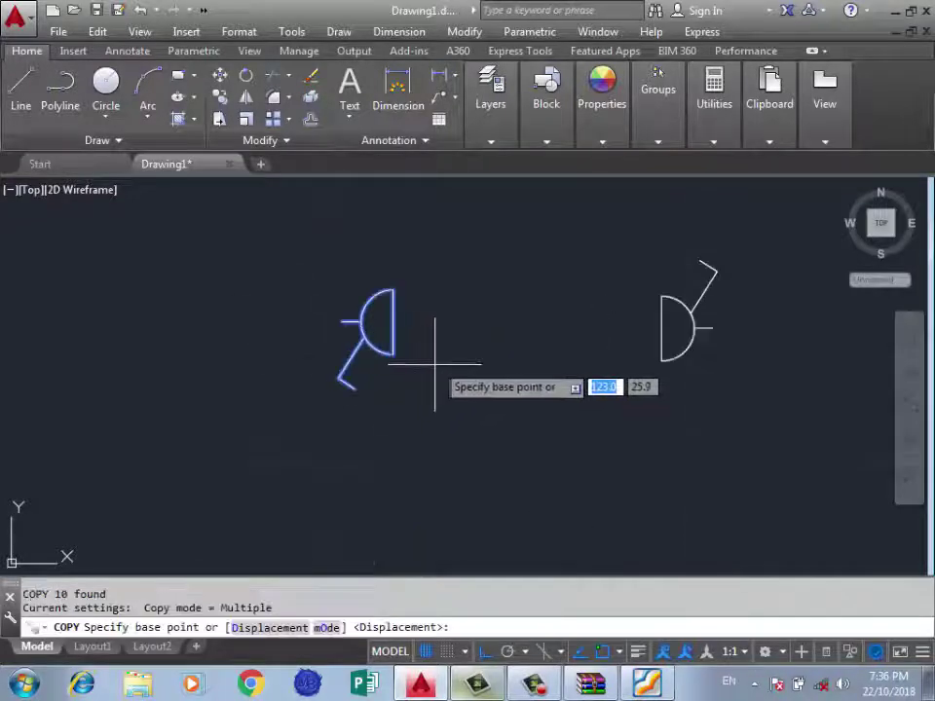
{"action": "left_click", "coordinate": [382, 325]}
{"action": "scroll", "coordinate": [650, 301], "scroll_direction": "down", "scroll_amount": 5}
{"action": "scroll", "coordinate": [642, 303], "scroll_direction": "down", "scroll_amount": 3}
{"action": "scroll", "coordinate": [574, 321], "scroll_direction": "down", "scroll_amount": 5}
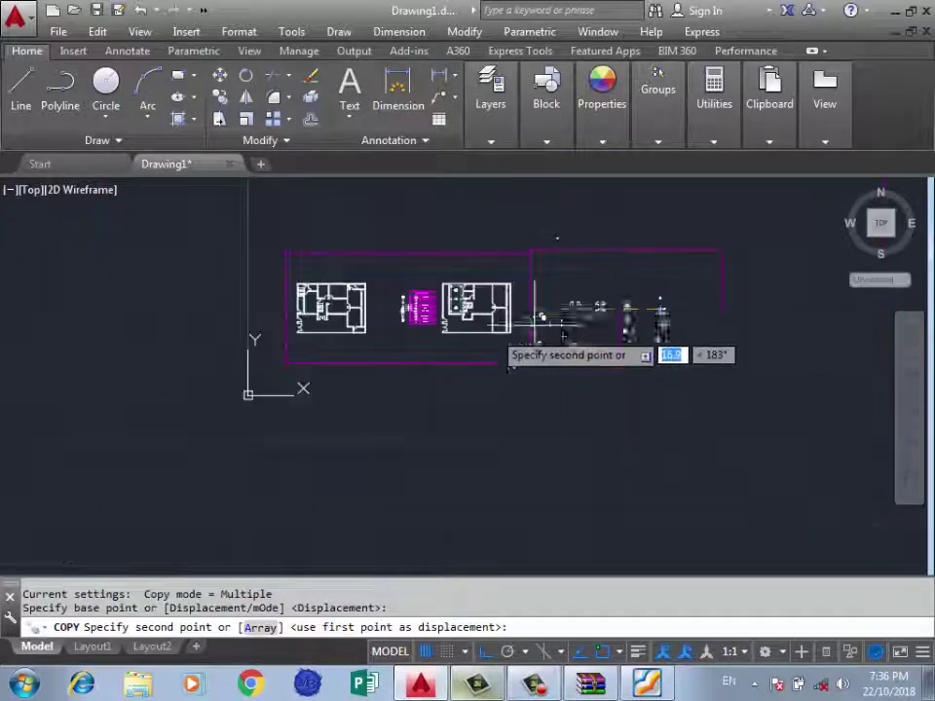
{"action": "scroll", "coordinate": [438, 317], "scroll_direction": "up", "scroll_amount": 2}
{"action": "scroll", "coordinate": [419, 326], "scroll_direction": "up", "scroll_amount": 3}
{"action": "scroll", "coordinate": [465, 336], "scroll_direction": "up", "scroll_amount": 3}
{"action": "scroll", "coordinate": [594, 292], "scroll_direction": "up", "scroll_amount": 2}
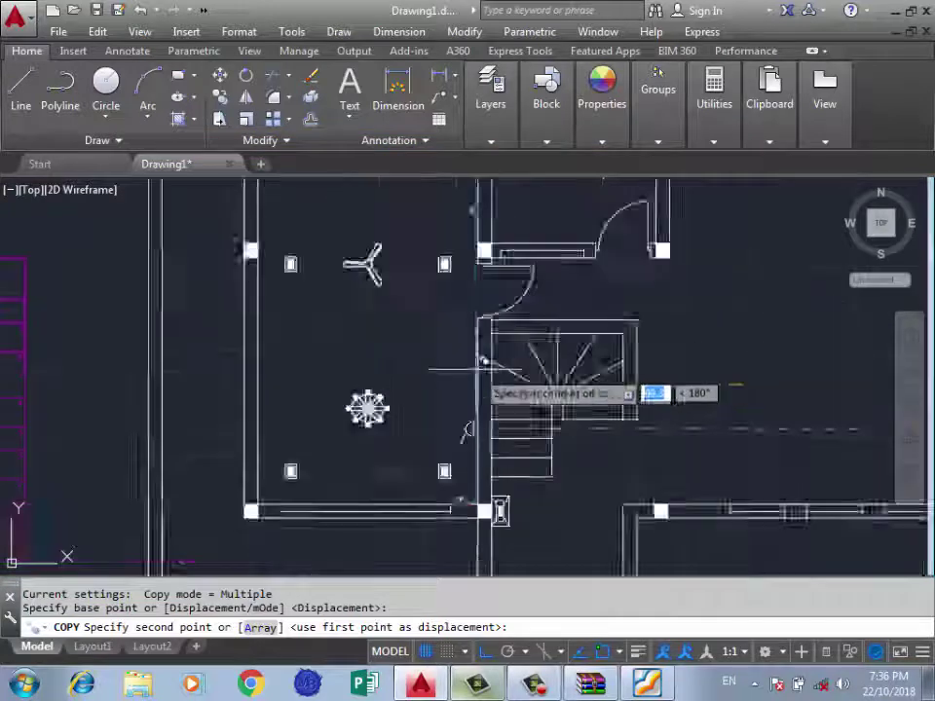
{"action": "scroll", "coordinate": [479, 365], "scroll_direction": "up", "scroll_amount": 2}
{"action": "scroll", "coordinate": [454, 316], "scroll_direction": "up", "scroll_amount": 2}
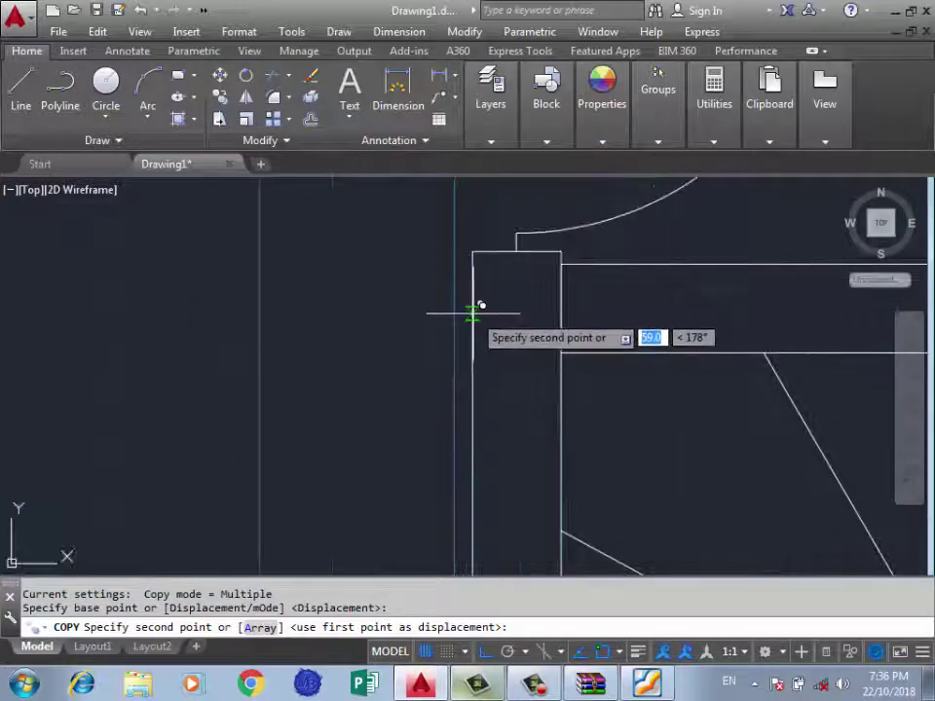
{"action": "left_click", "coordinate": [473, 313]}
{"action": "scroll", "coordinate": [336, 293], "scroll_direction": "down", "scroll_amount": 3}
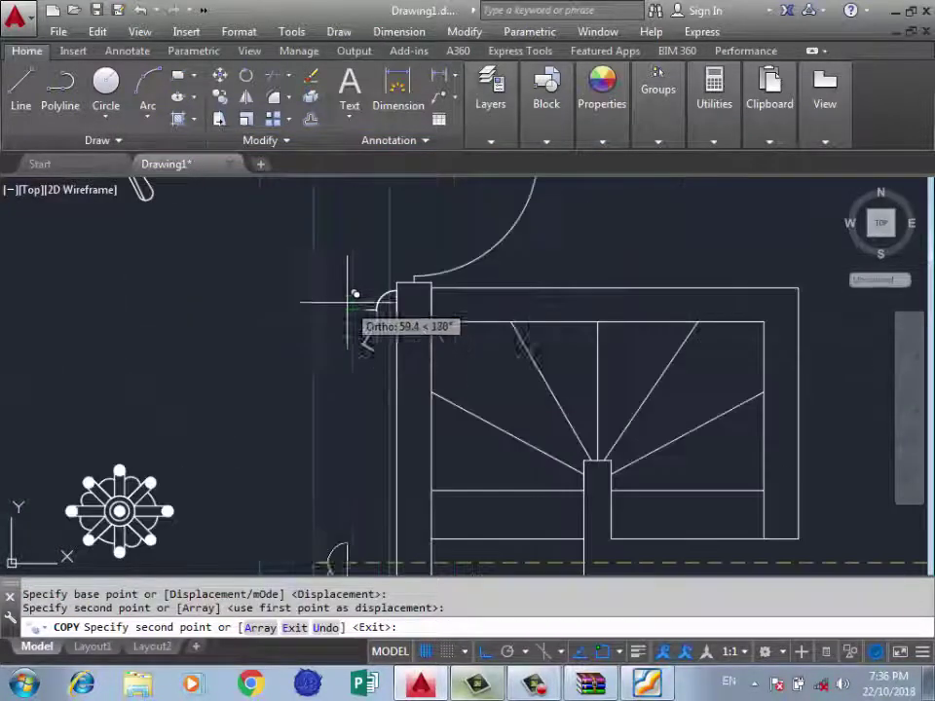
{"action": "key", "text": "Return"}
Select the placed symbol's arc and lines by the stair.
{"action": "scroll", "coordinate": [371, 318], "scroll_direction": "up", "scroll_amount": 3}
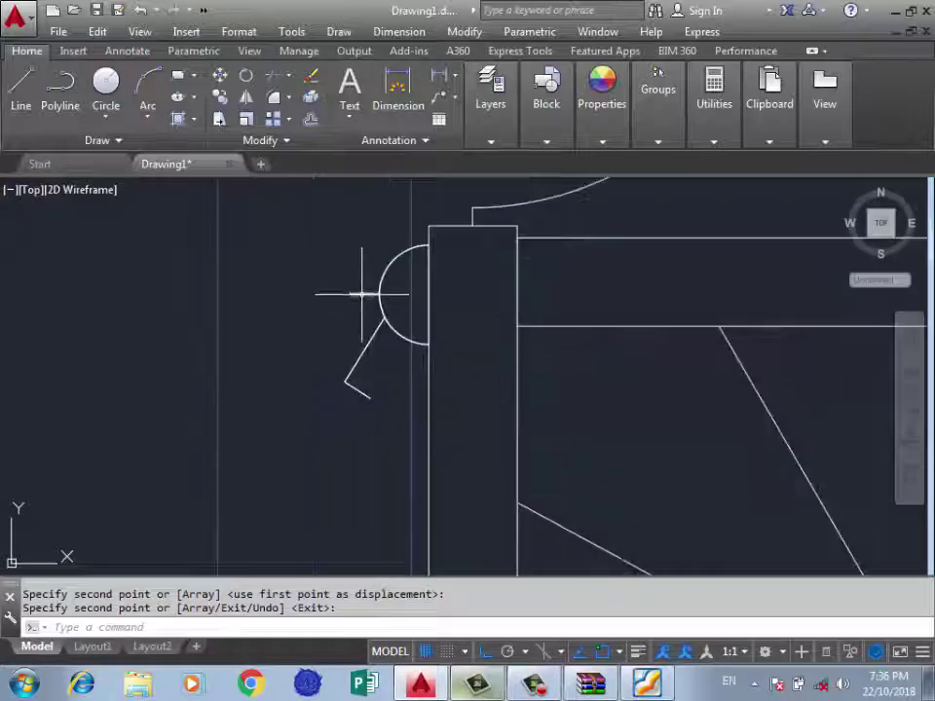
{"action": "left_click", "coordinate": [382, 308]}
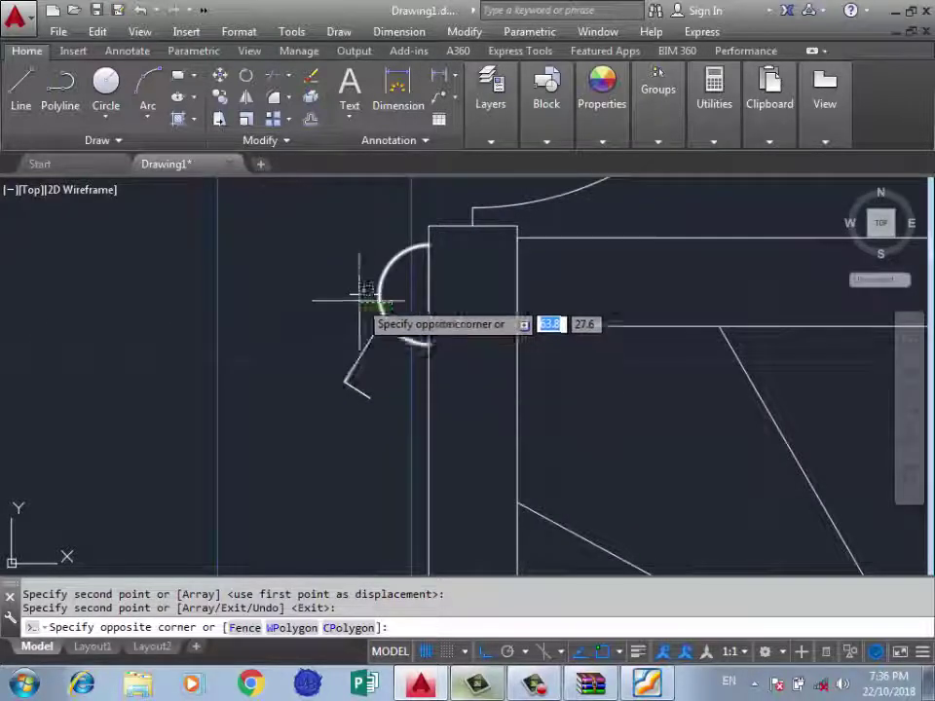
{"action": "left_click", "coordinate": [378, 299]}
{"action": "left_click", "coordinate": [397, 288]}
Add the symbol's remaining short lines and combine them into one unnamed group.
{"action": "left_click", "coordinate": [311, 410]}
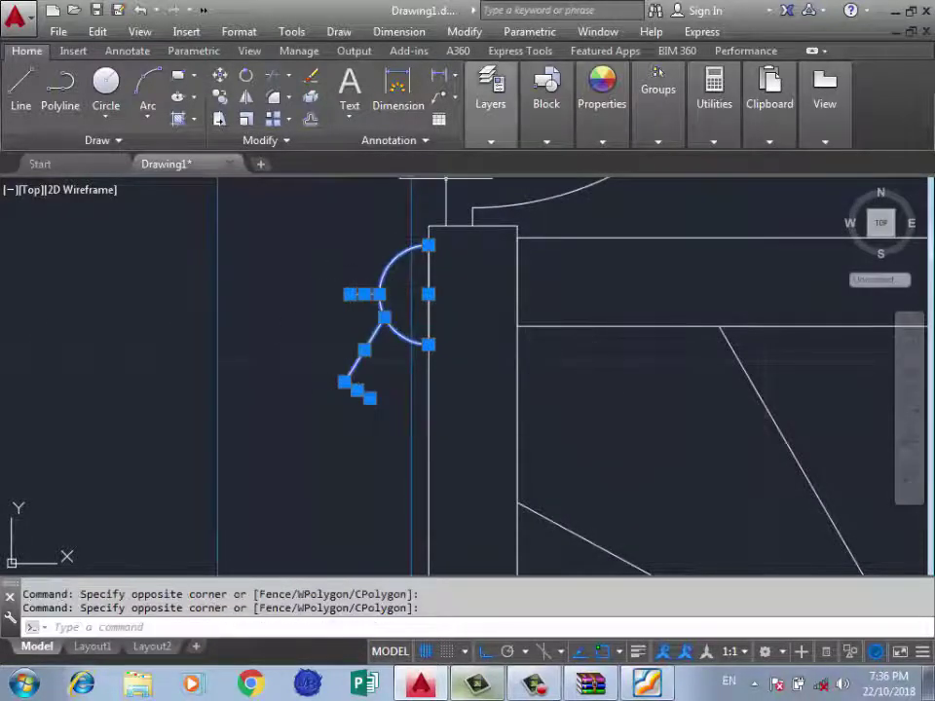
{"action": "left_click", "coordinate": [657, 89]}
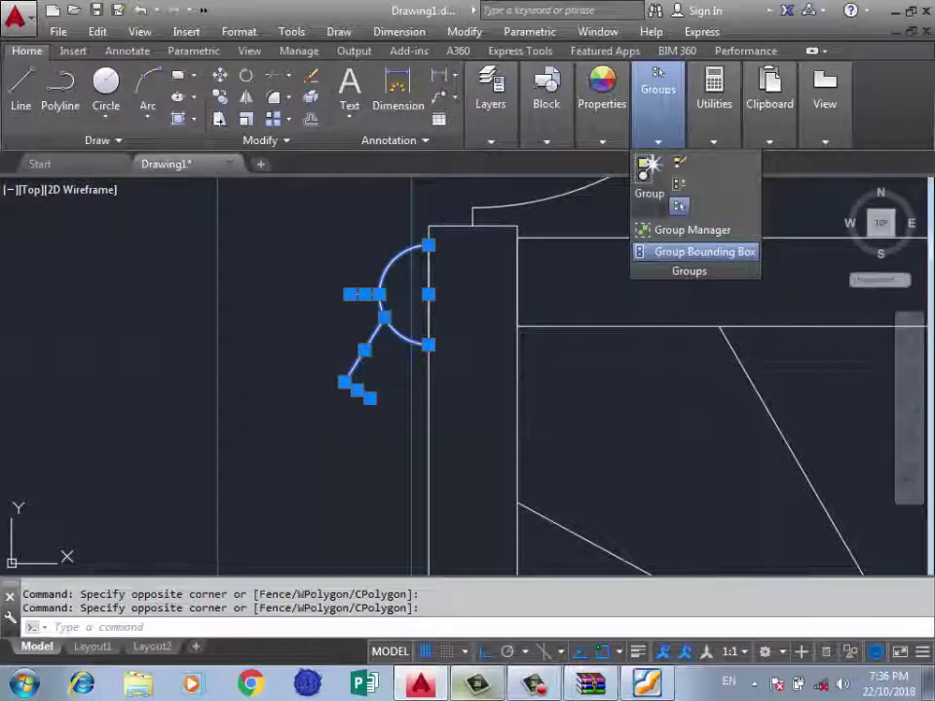
{"action": "left_click", "coordinate": [648, 171]}
{"action": "key", "text": "Escape"}
Pan the floor plan to the stair area and open the colour and linetype settings.
{"action": "scroll", "coordinate": [376, 313], "scroll_direction": "down", "scroll_amount": 3}
{"action": "scroll", "coordinate": [446, 321], "scroll_direction": "down", "scroll_amount": 3}
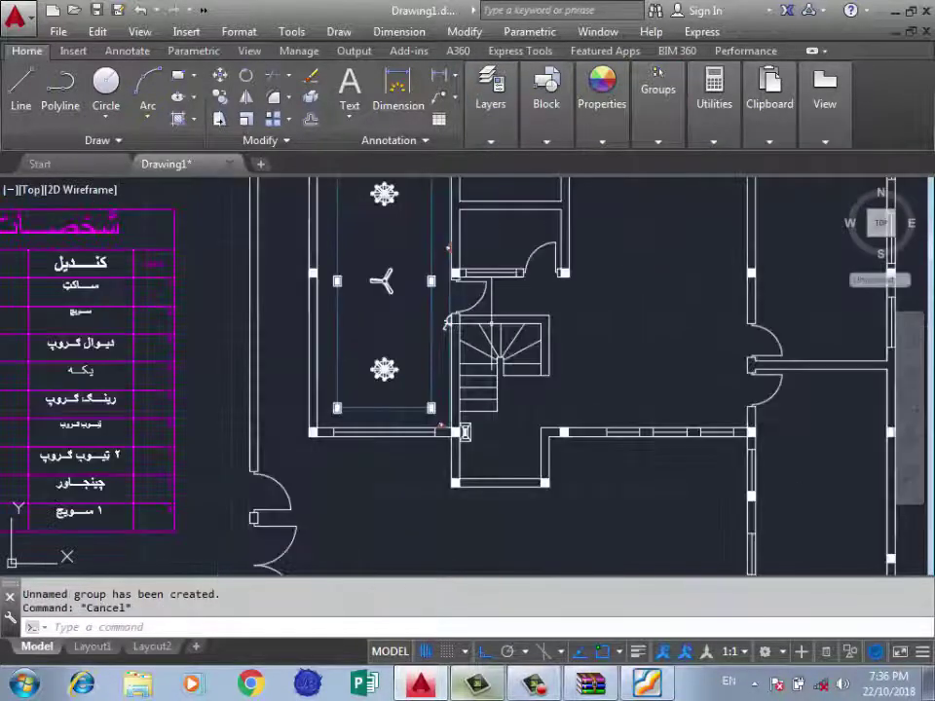
{"action": "mouse_move", "coordinate": [407, 328]}
{"action": "middle_mouse_down"}
{"action": "mouse_move", "coordinate": [333, 354]}
{"action": "mouse_move", "coordinate": [308, 396]}
{"action": "middle_mouse_up"}
{"action": "scroll", "coordinate": [308, 397], "scroll_direction": "down", "scroll_amount": 3}
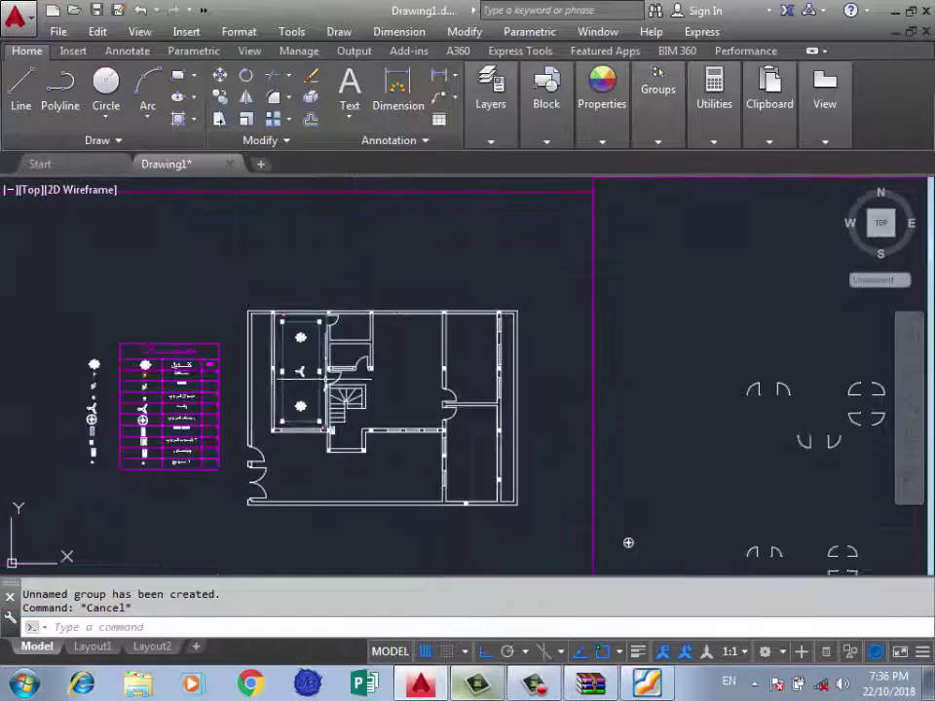
{"action": "scroll", "coordinate": [318, 469], "scroll_direction": "up", "scroll_amount": 3}
{"action": "scroll", "coordinate": [317, 468], "scroll_direction": "down", "scroll_amount": 3}
{"action": "scroll", "coordinate": [293, 265], "scroll_direction": "up", "scroll_amount": 2}
{"action": "scroll", "coordinate": [293, 264], "scroll_direction": "up", "scroll_amount": 1}
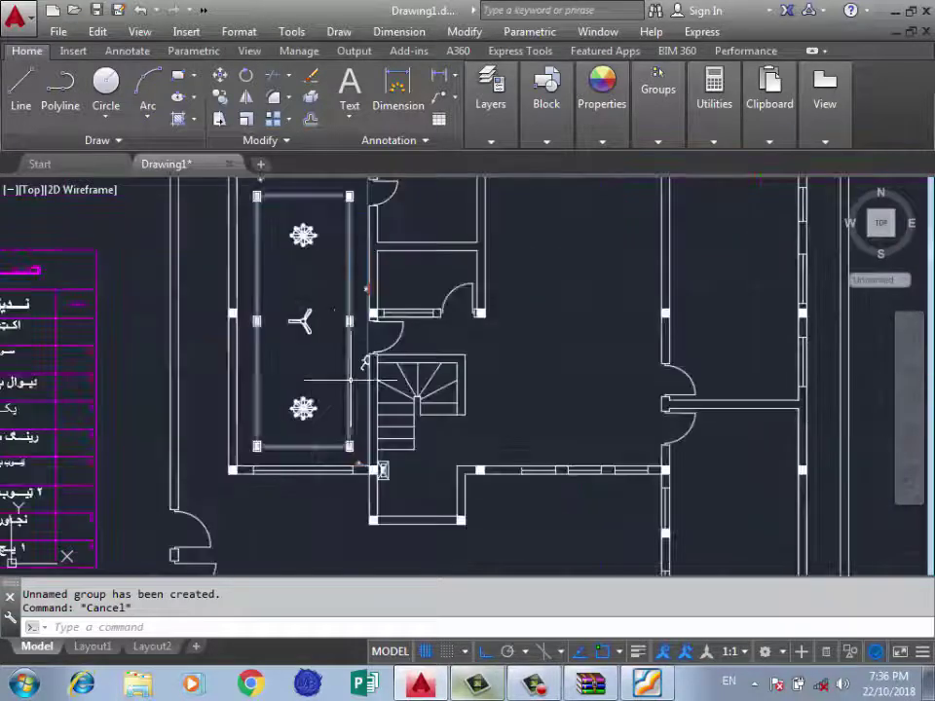
{"action": "middle_click_drag", "start_coordinate": [308, 397], "coordinate": [277, 440]}
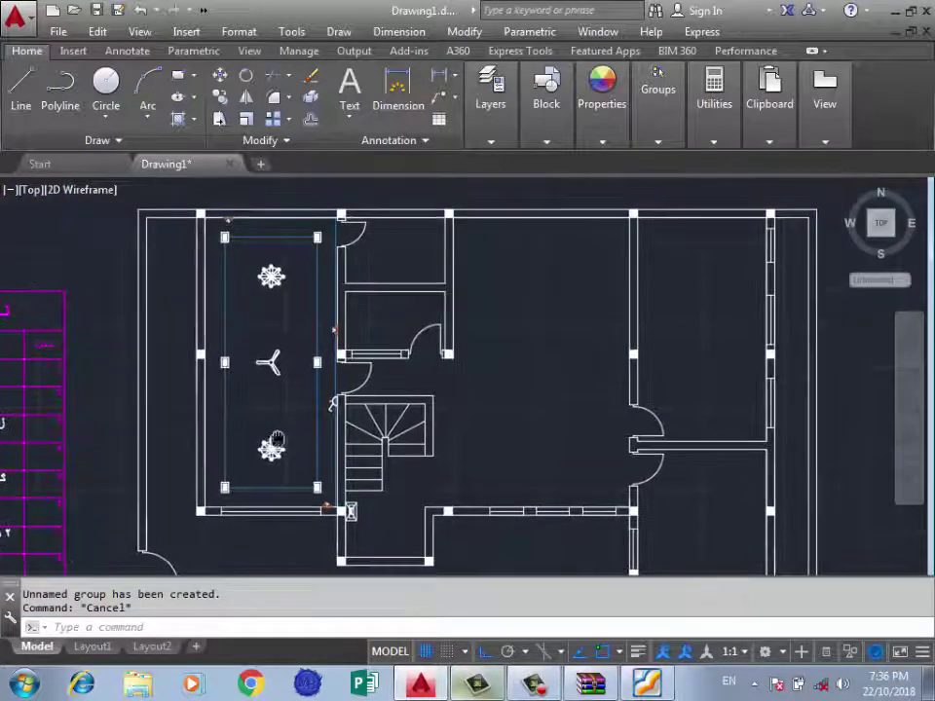
{"action": "scroll", "coordinate": [303, 458], "scroll_direction": "down", "scroll_amount": 2}
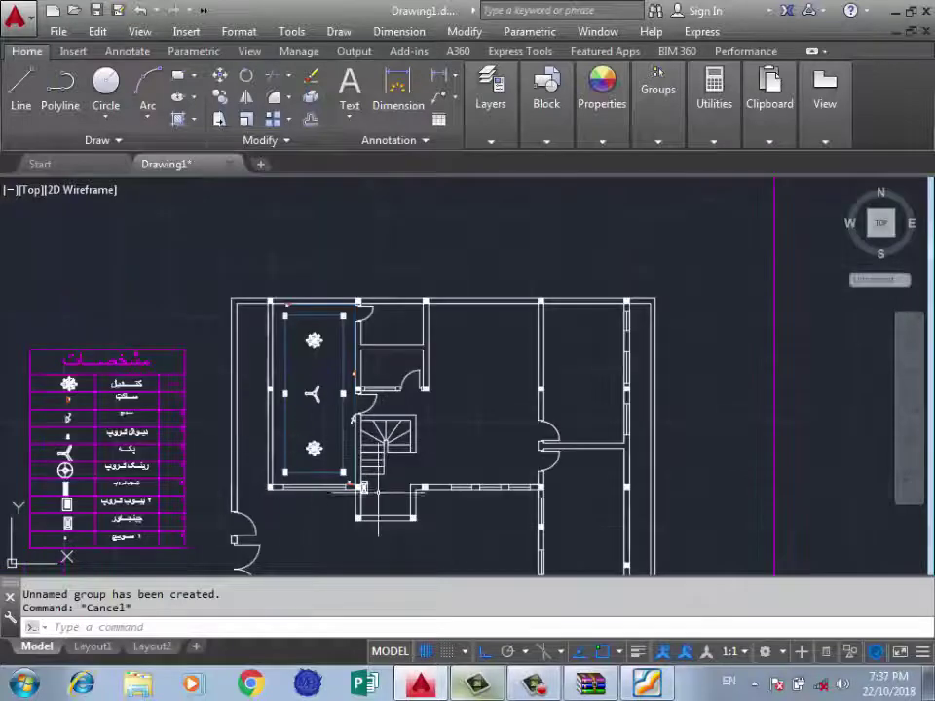
{"action": "scroll", "coordinate": [378, 493], "scroll_direction": "up", "scroll_amount": 5}
{"action": "scroll", "coordinate": [287, 400], "scroll_direction": "down", "scroll_amount": 5}
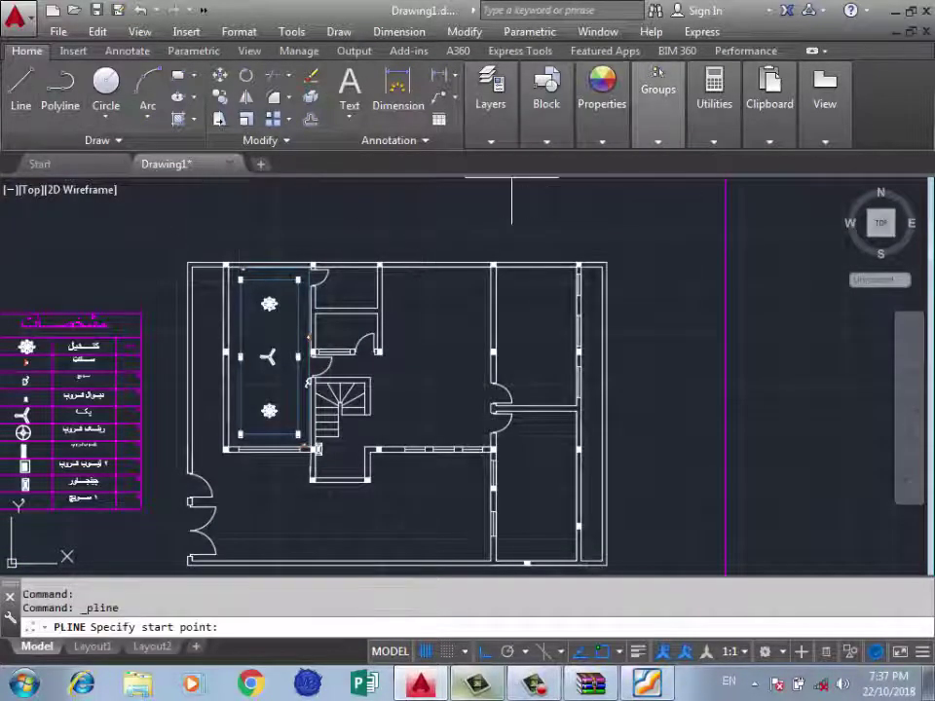
{"action": "left_click", "coordinate": [602, 141]}
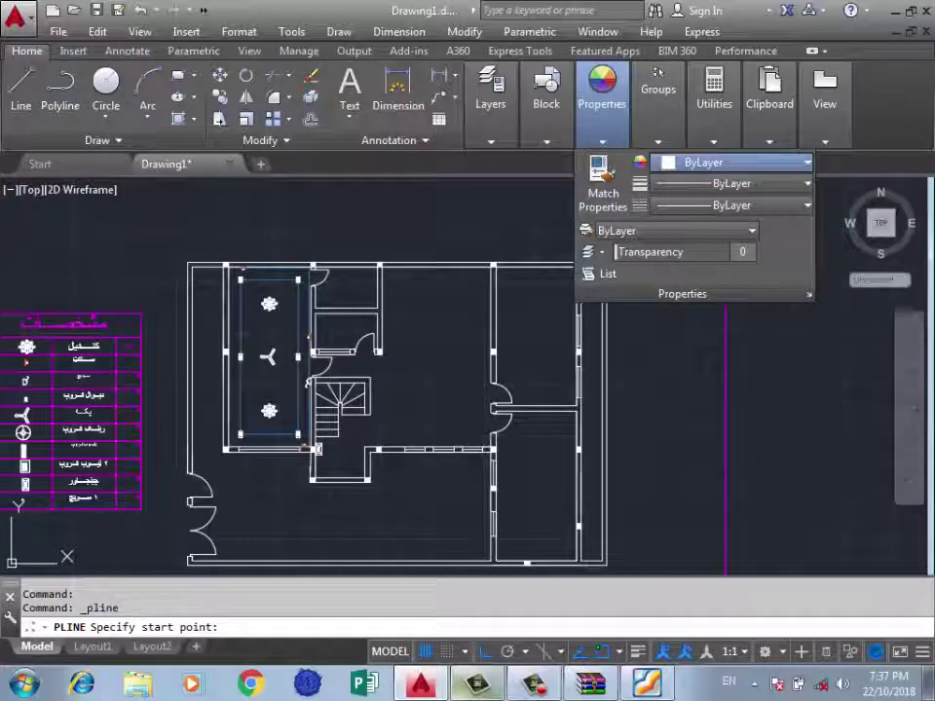
Start the wiring polyline at the stair switch, then bring up the reference PDF.
{"action": "scroll", "coordinate": [199, 429], "scroll_direction": "up", "scroll_amount": 4}
{"action": "scroll", "coordinate": [199, 433], "scroll_direction": "up", "scroll_amount": 3}
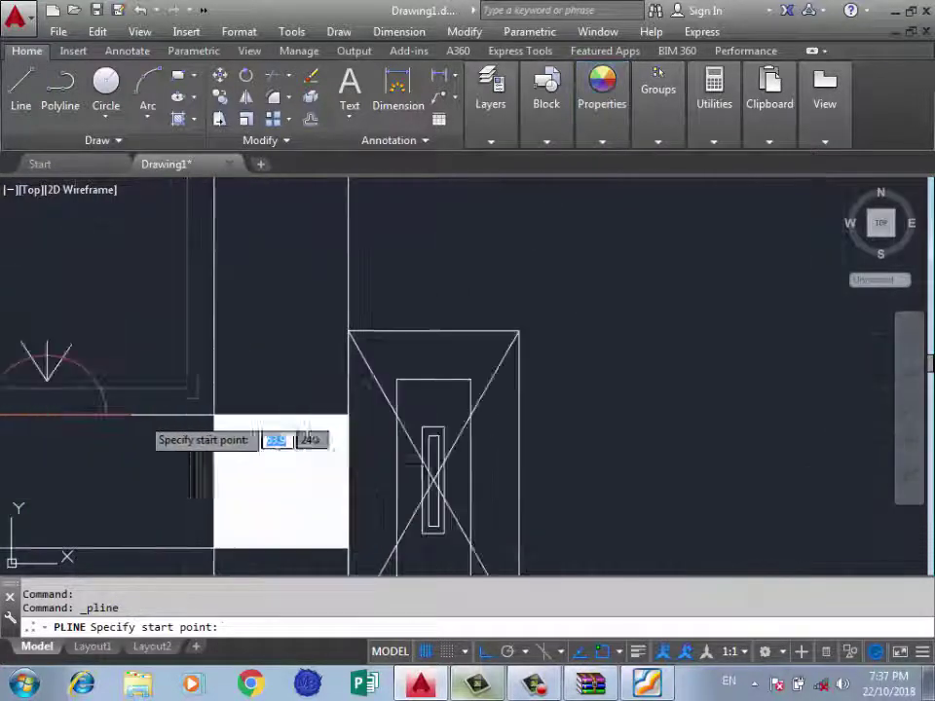
{"action": "scroll", "coordinate": [424, 492], "scroll_direction": "up", "scroll_amount": 4}
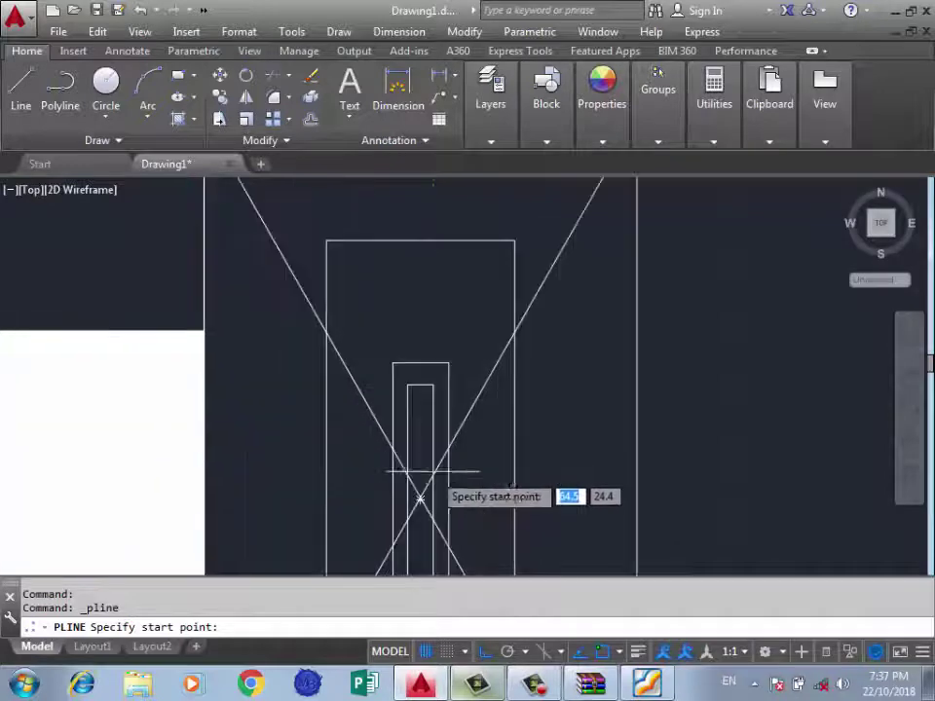
{"action": "left_click", "coordinate": [419, 498]}
{"action": "scroll", "coordinate": [595, 433], "scroll_direction": "down", "scroll_amount": 3}
{"action": "scroll", "coordinate": [584, 434], "scroll_direction": "down", "scroll_amount": 2}
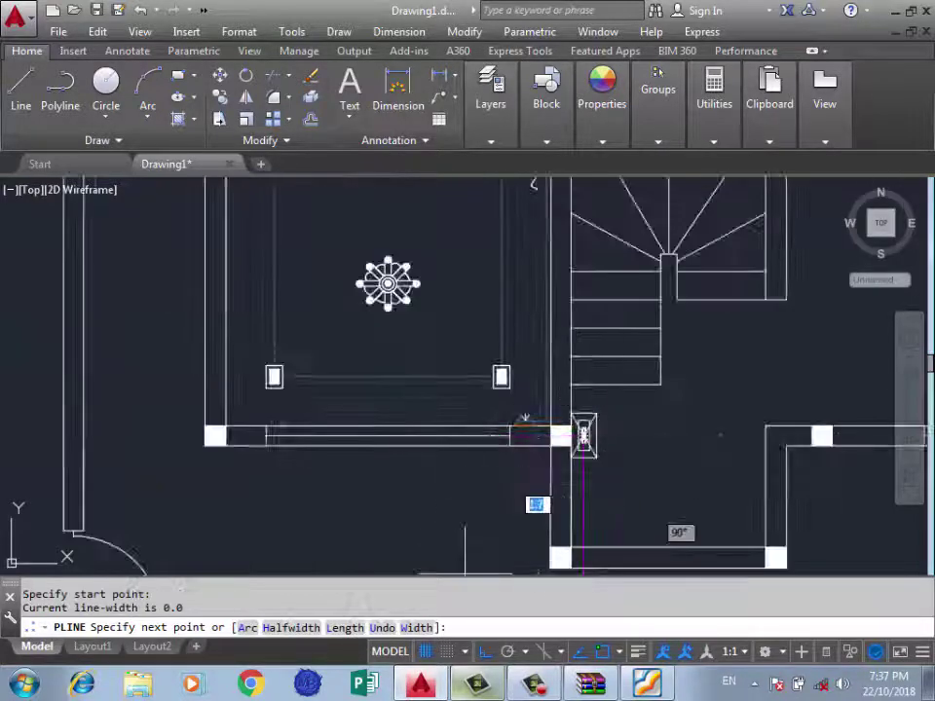
{"action": "scroll", "coordinate": [582, 436], "scroll_direction": "down", "scroll_amount": 3}
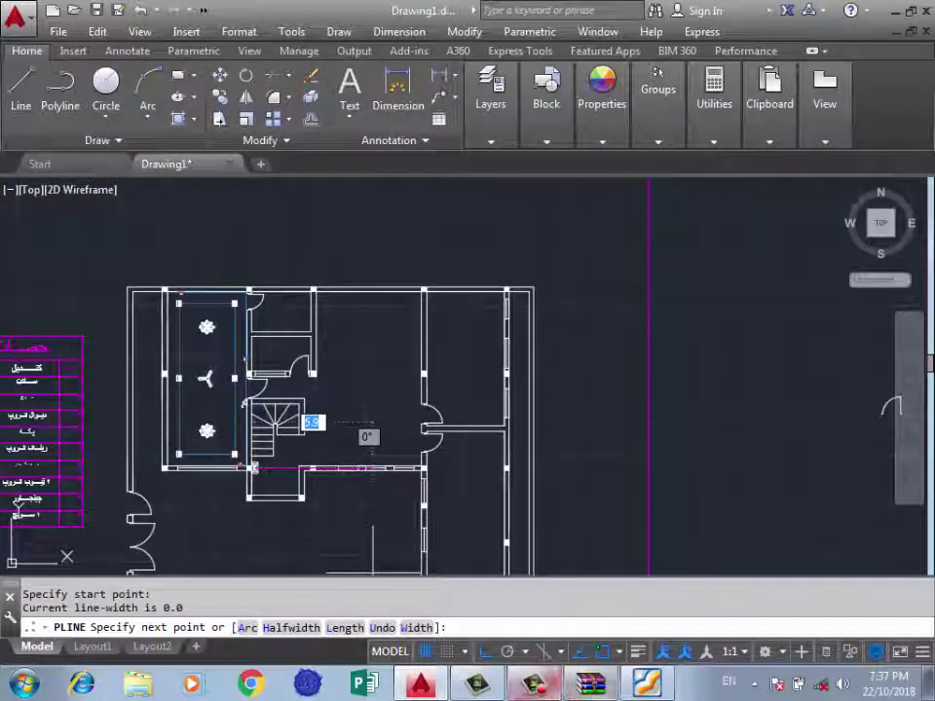
{"action": "left_click", "coordinate": [648, 683]}
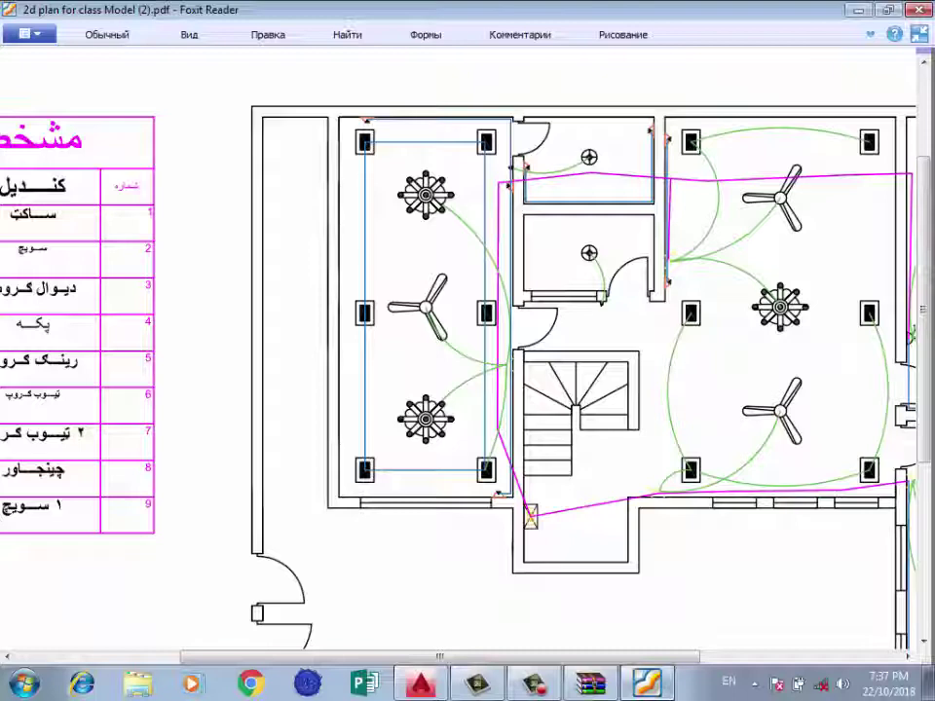
Return from the Foxit Reader PDF to the AutoCAD drawing with PLINE still running.
{"action": "key", "text": "alt+Tab"}
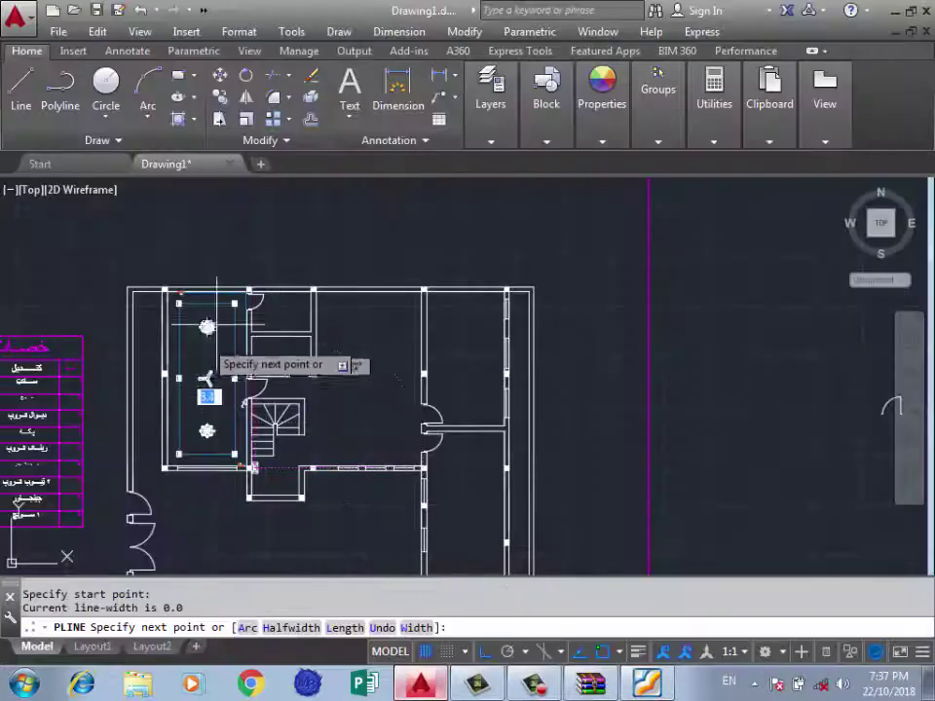
Draw the first magenta wire from the stair switch up the left room and across the top.
{"action": "scroll", "coordinate": [275, 465], "scroll_direction": "up", "scroll_amount": 5}
{"action": "scroll", "coordinate": [314, 482], "scroll_direction": "up", "scroll_amount": 2}
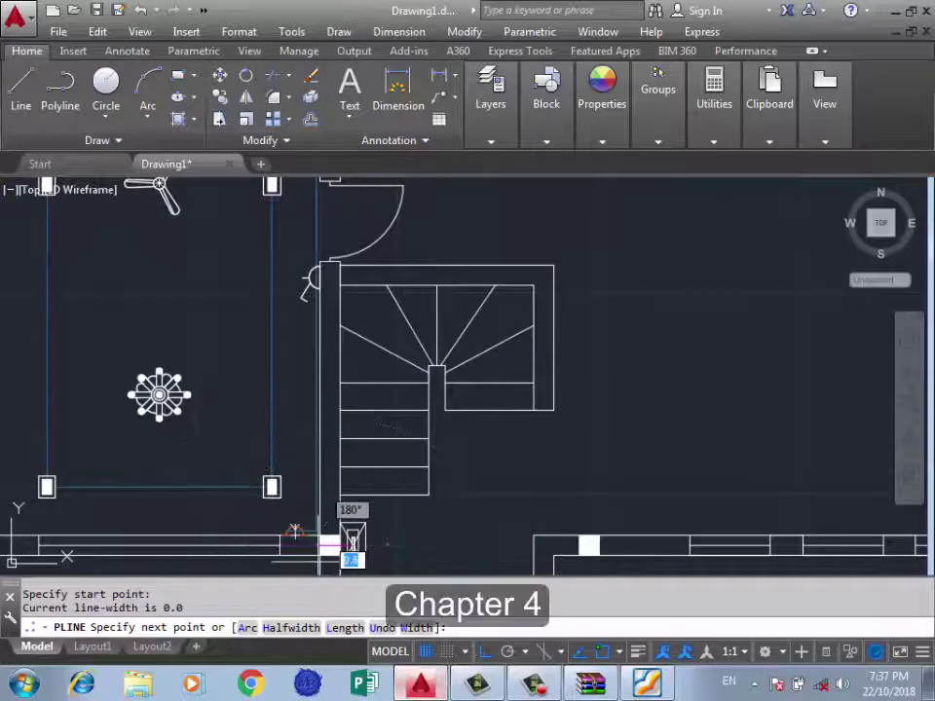
{"action": "left_click", "coordinate": [223, 477]}
{"action": "scroll", "coordinate": [223, 477], "scroll_direction": "down", "scroll_amount": 3}
{"action": "scroll", "coordinate": [219, 504], "scroll_direction": "up", "scroll_amount": 2}
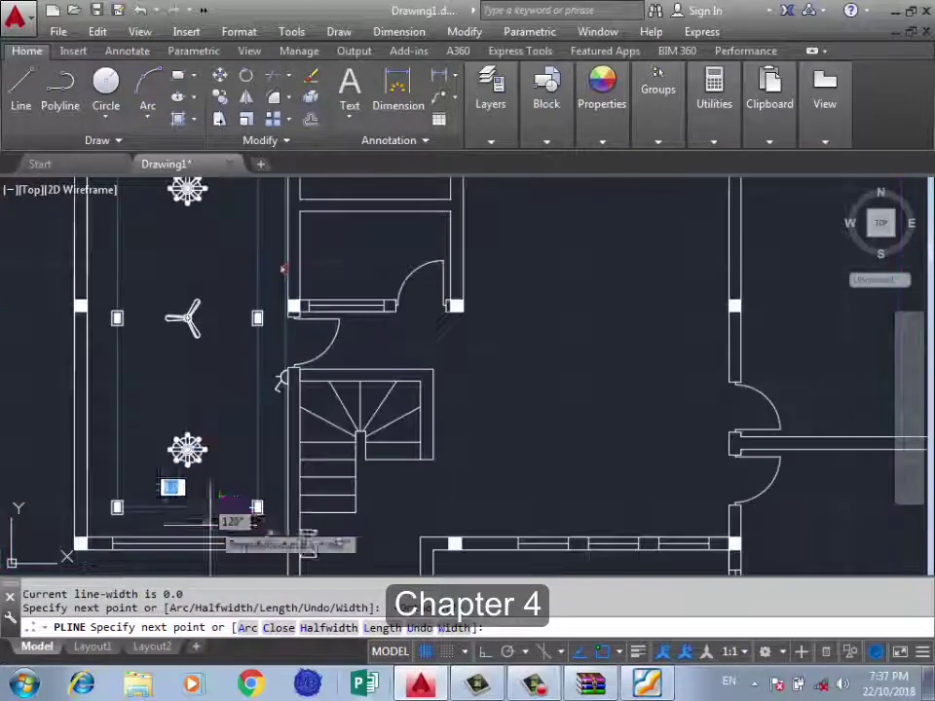
{"action": "scroll", "coordinate": [243, 487], "scroll_direction": "down", "scroll_amount": 2}
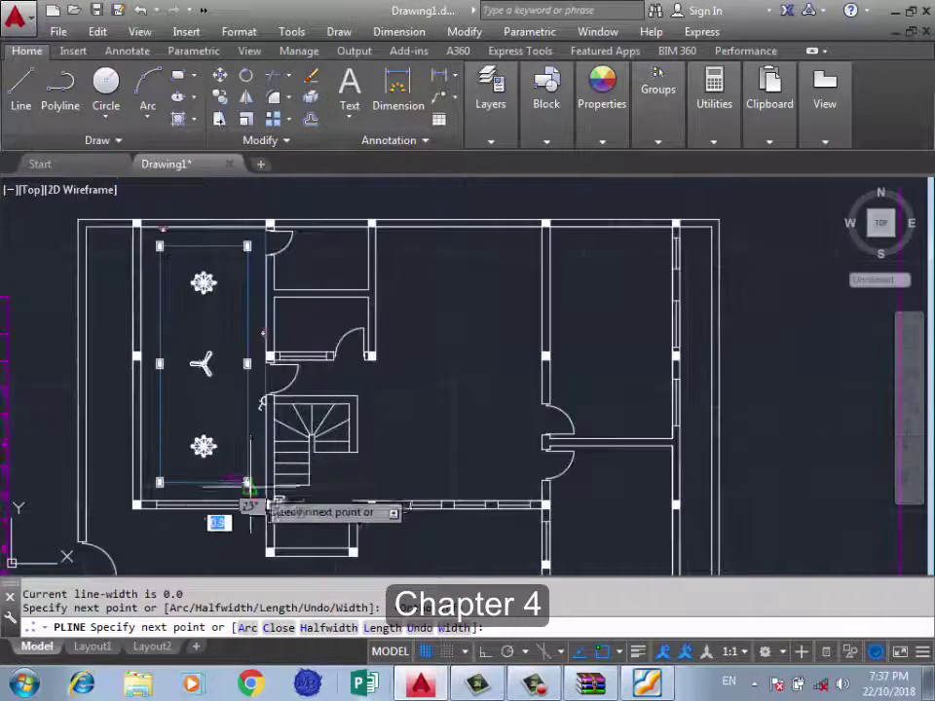
{"action": "scroll", "coordinate": [263, 511], "scroll_direction": "up", "scroll_amount": 2}
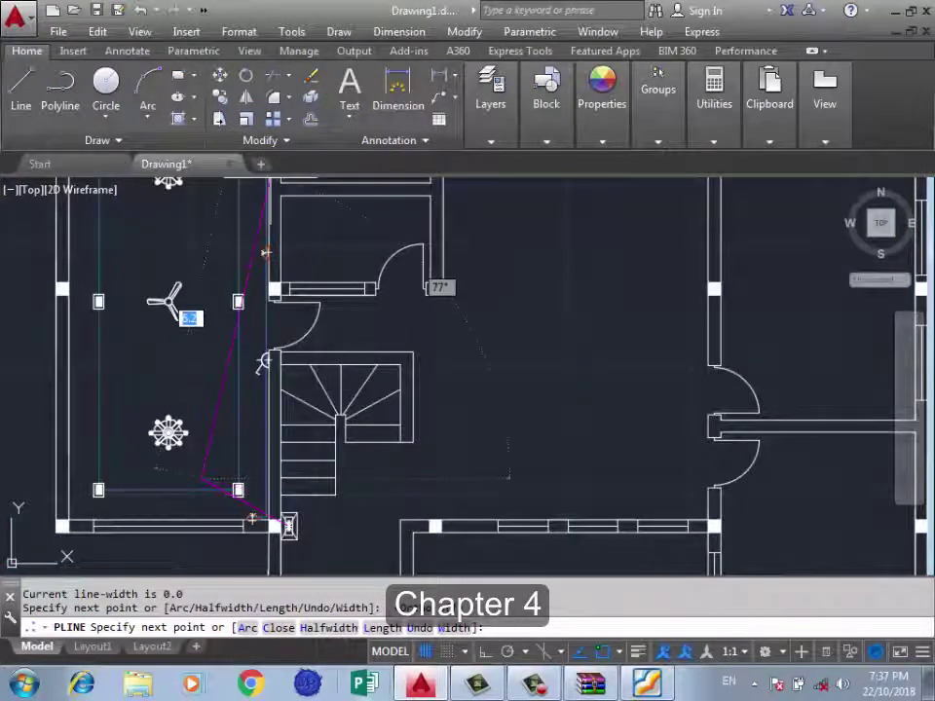
{"action": "scroll", "coordinate": [265, 253], "scroll_direction": "down", "scroll_amount": 2}
{"action": "scroll", "coordinate": [250, 255], "scroll_direction": "up", "scroll_amount": 1}
{"action": "scroll", "coordinate": [238, 244], "scroll_direction": "up", "scroll_amount": 2}
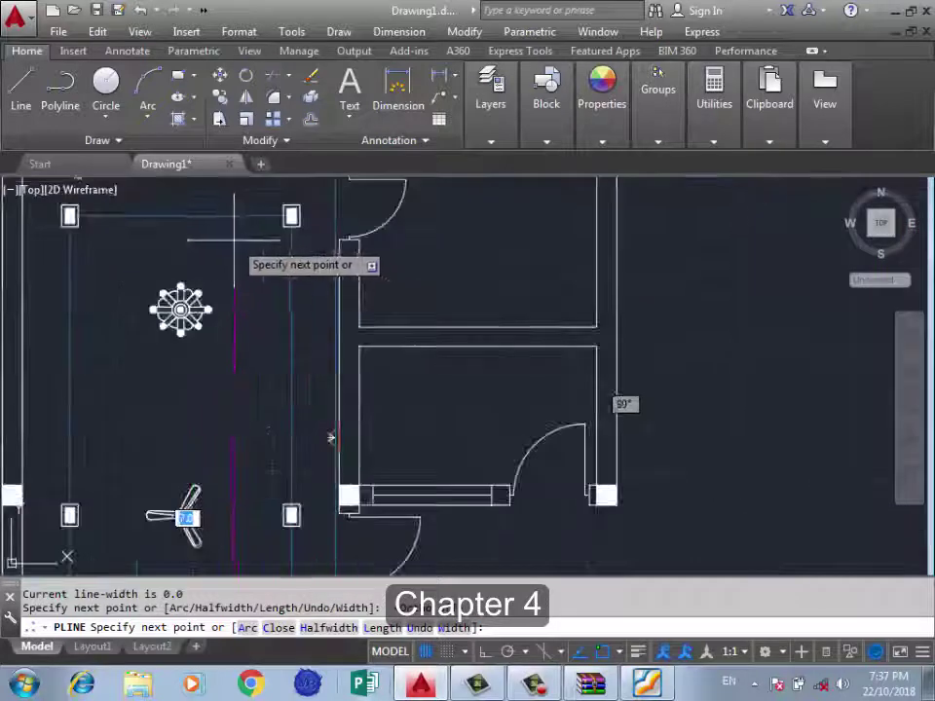
{"action": "scroll", "coordinate": [136, 252], "scroll_direction": "down", "scroll_amount": 3}
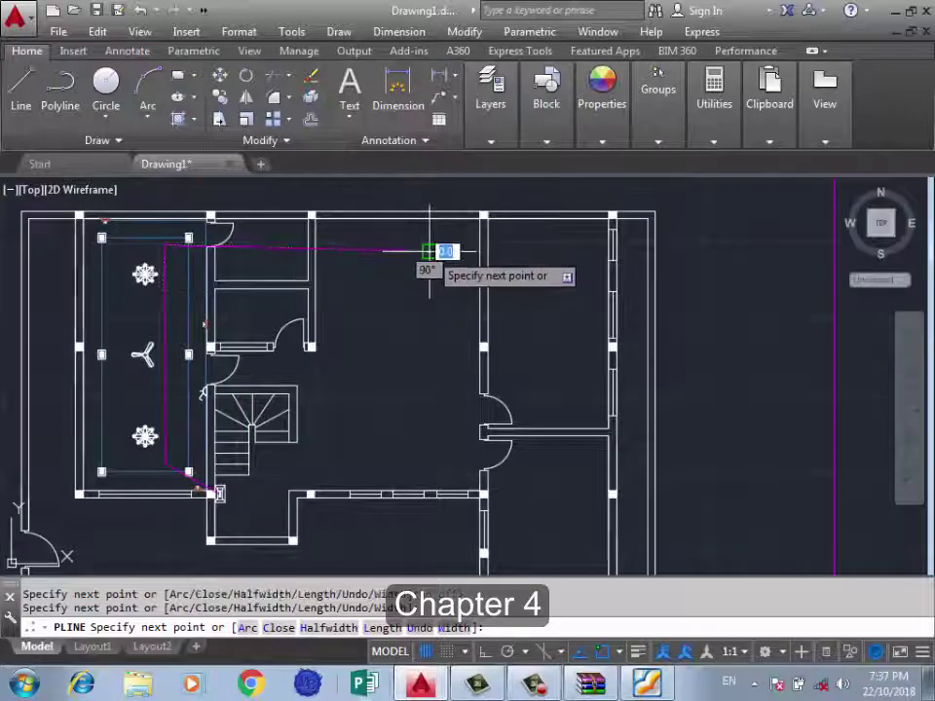
{"action": "left_click", "coordinate": [429, 252]}
{"action": "key", "text": "Return"}
Draw a second magenta wire from the stair-side symbol, with one bend, to the right-hand door.
{"action": "scroll", "coordinate": [219, 494], "scroll_direction": "up", "scroll_amount": 5}
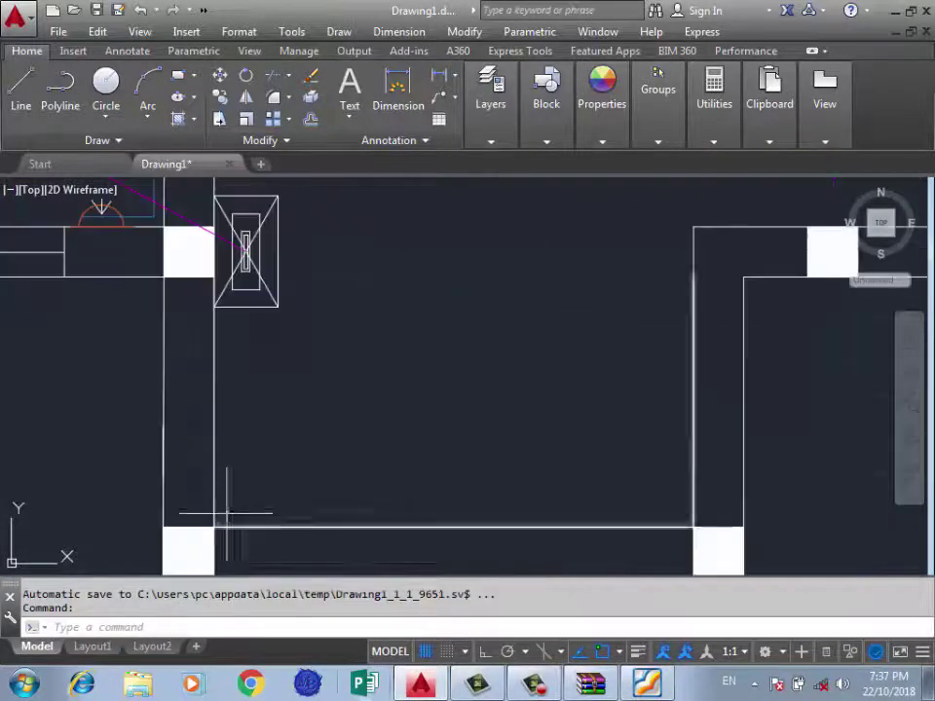
{"action": "key", "text": "Return"}
{"action": "scroll", "coordinate": [247, 254], "scroll_direction": "up", "scroll_amount": 3}
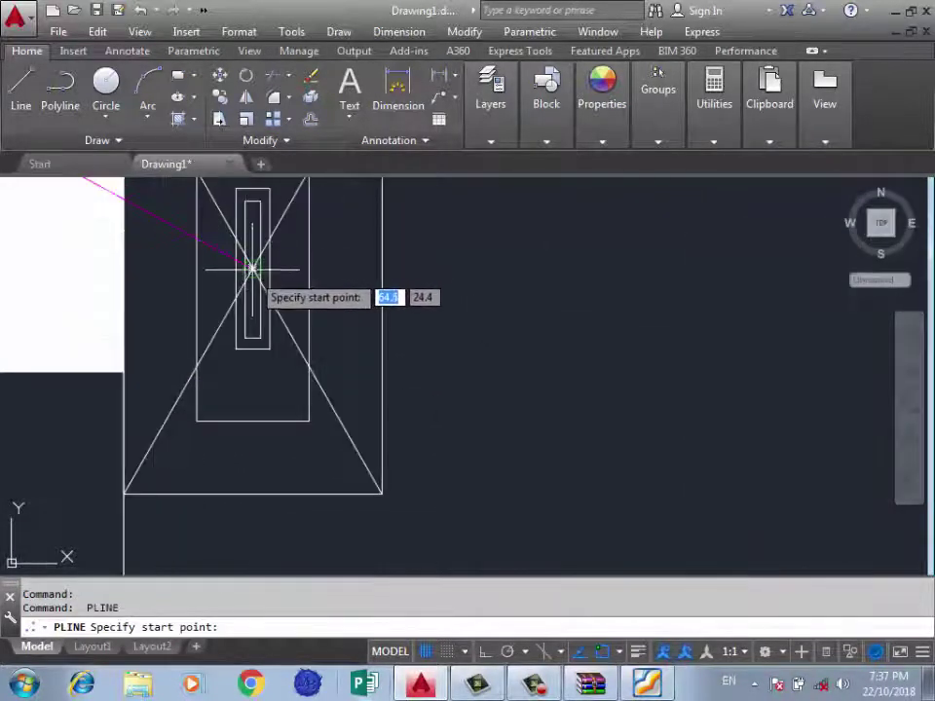
{"action": "left_click", "coordinate": [252, 267]}
{"action": "scroll", "coordinate": [180, 394], "scroll_direction": "down", "scroll_amount": 5}
{"action": "scroll", "coordinate": [192, 409], "scroll_direction": "down", "scroll_amount": 3}
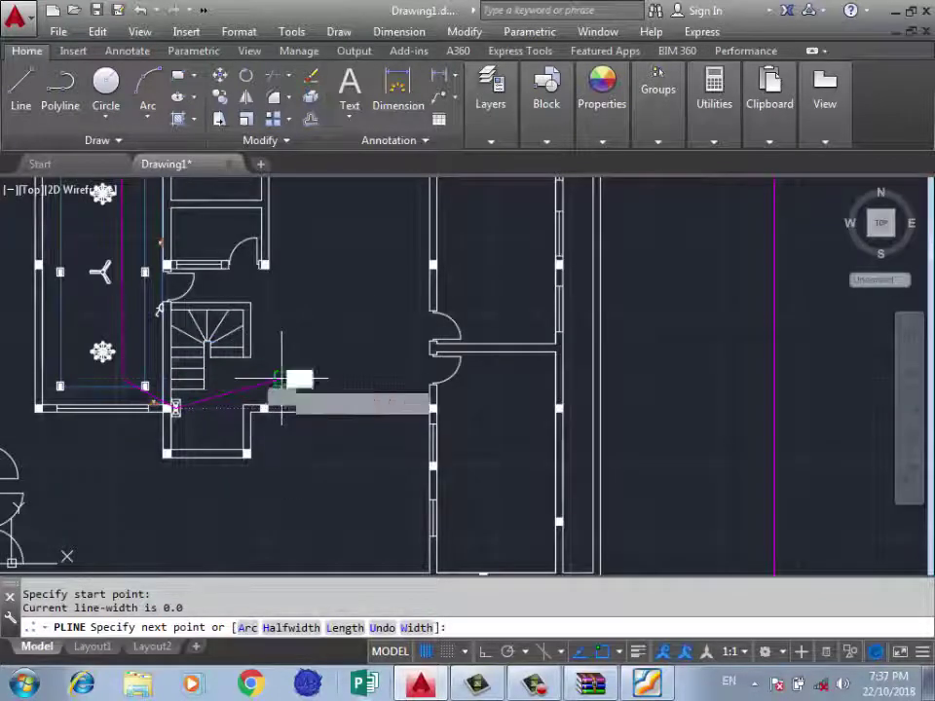
{"action": "left_click", "coordinate": [282, 378]}
{"action": "left_click", "coordinate": [504, 379]}
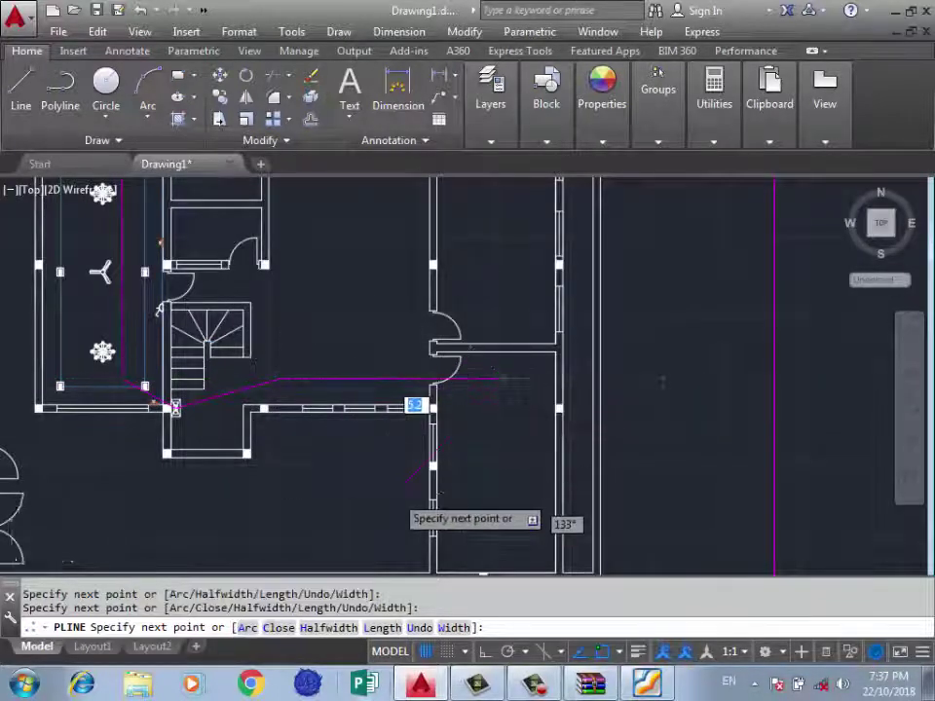
{"action": "scroll", "coordinate": [389, 477], "scroll_direction": "down", "scroll_amount": 4}
{"action": "key", "text": "Return"}
{"action": "scroll", "coordinate": [379, 364], "scroll_direction": "up", "scroll_amount": 4}
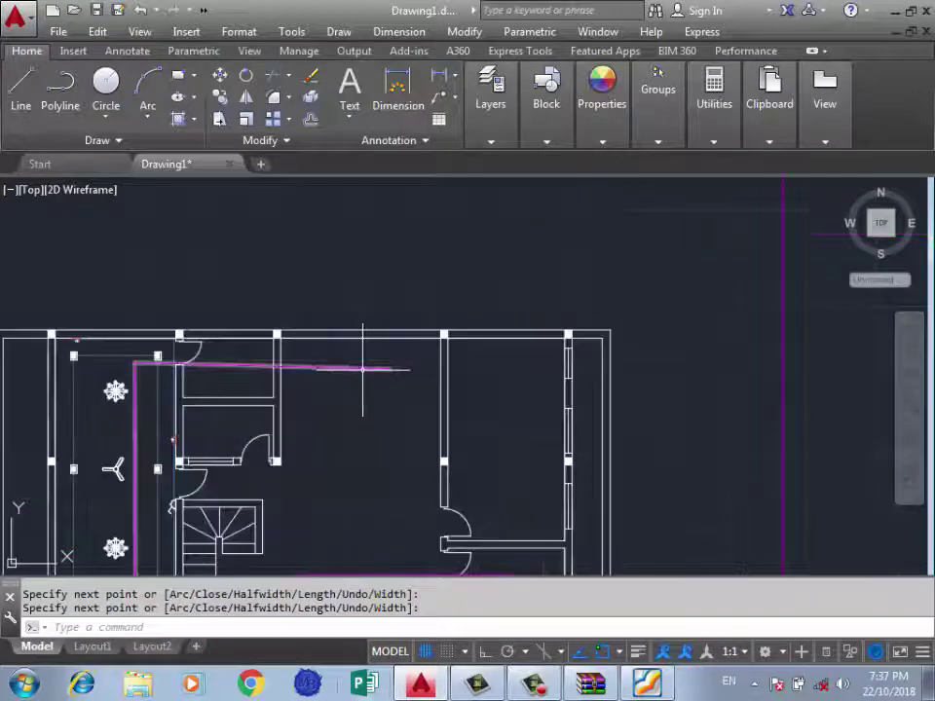
Stretch the top wiring run's end grip farther right, then clear the grips.
{"action": "key", "text": "Return"}
{"action": "left_click", "coordinate": [379, 368]}
{"action": "left_click", "coordinate": [389, 368]}
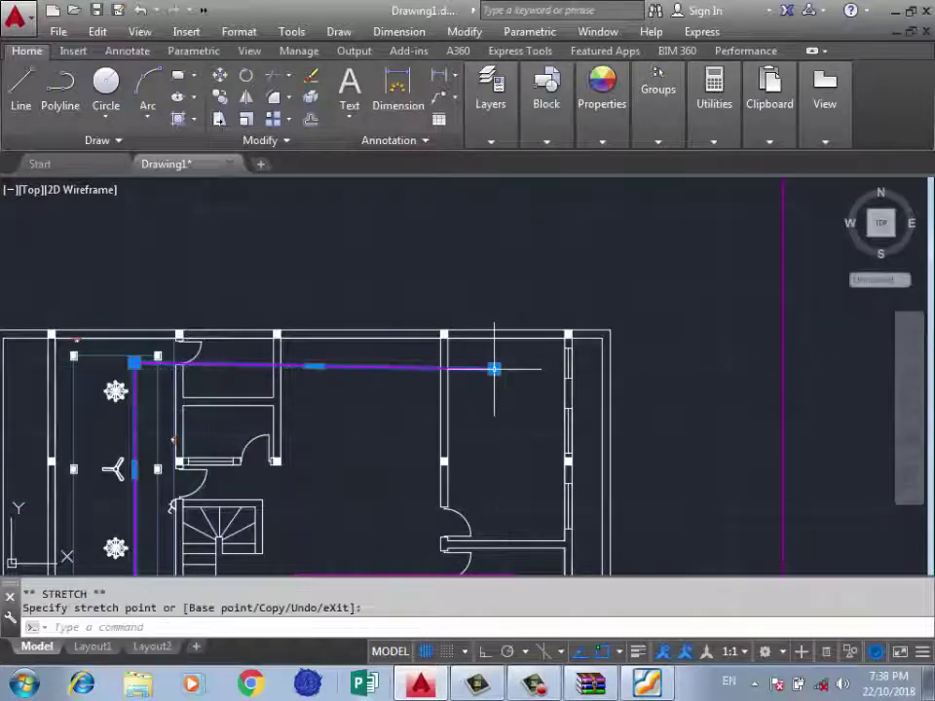
{"action": "scroll", "coordinate": [511, 313], "scroll_direction": "down", "scroll_amount": 4}
{"action": "key", "text": "Escape"}
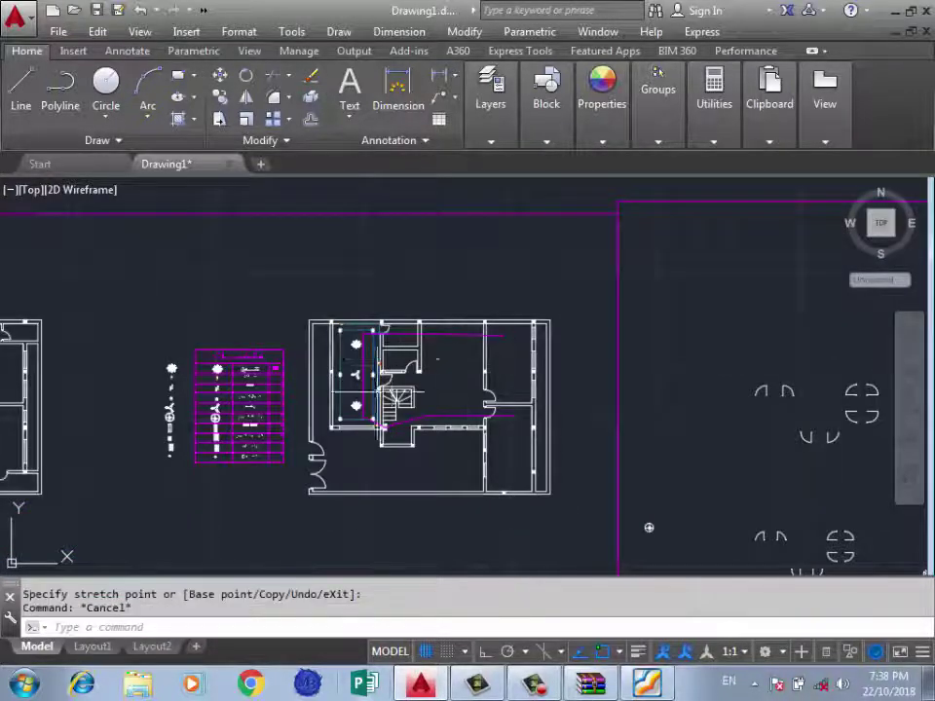
{"action": "scroll", "coordinate": [394, 360], "scroll_direction": "up", "scroll_amount": 4}
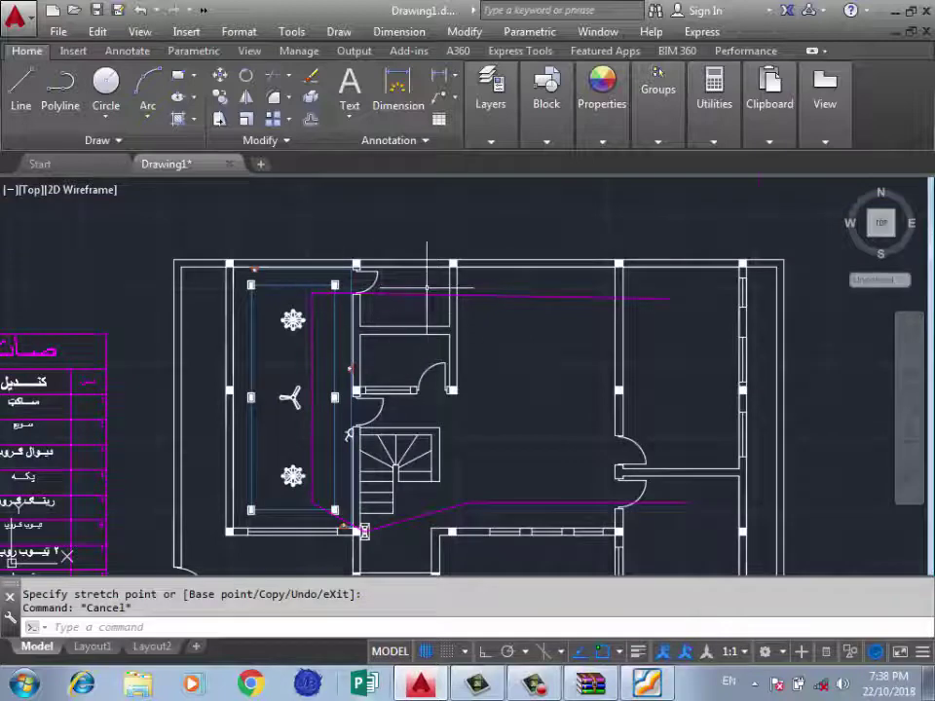
{"action": "scroll", "coordinate": [426, 288], "scroll_direction": "down", "scroll_amount": 2}
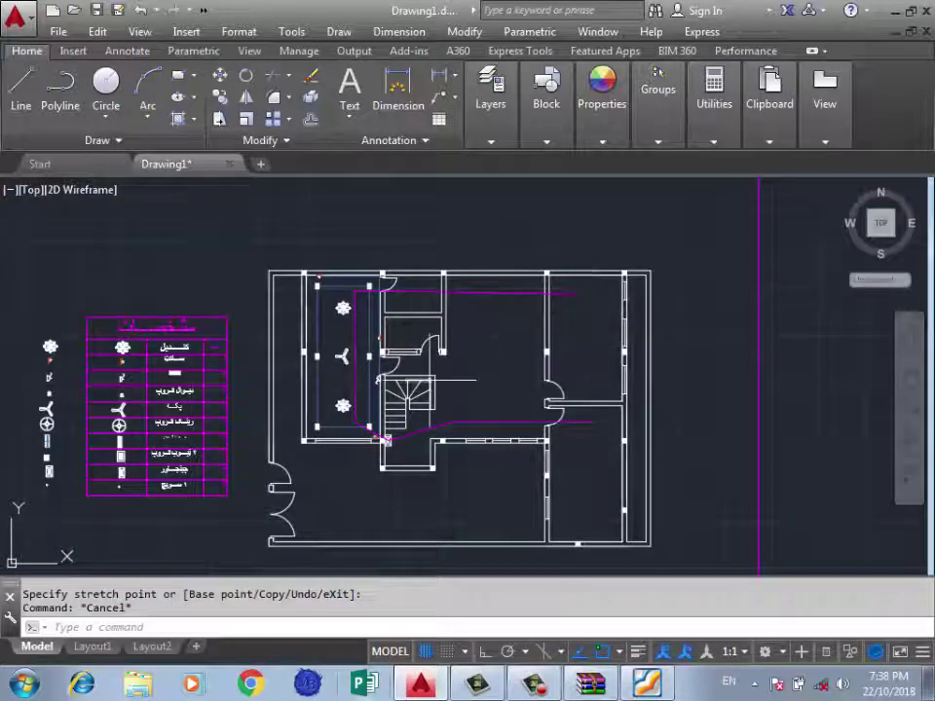
{"action": "scroll", "coordinate": [438, 380], "scroll_direction": "down", "scroll_amount": 3}
{"action": "scroll", "coordinate": [471, 367], "scroll_direction": "down", "scroll_amount": 2}
{"action": "scroll", "coordinate": [302, 376], "scroll_direction": "up", "scroll_amount": 3}
{"action": "scroll", "coordinate": [229, 281], "scroll_direction": "up", "scroll_amount": 2}
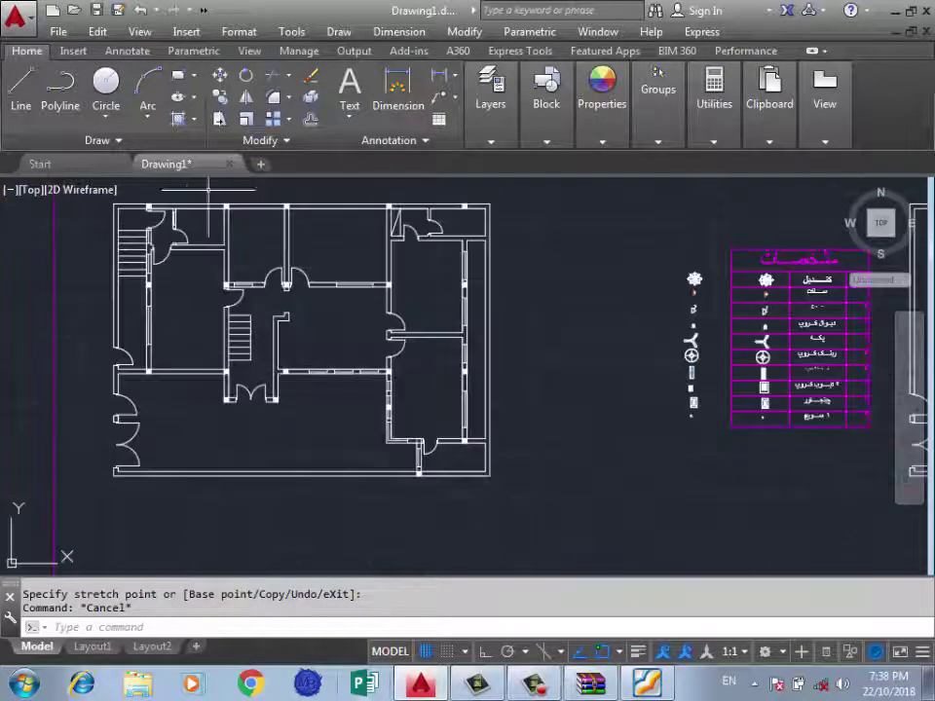
{"action": "scroll", "coordinate": [195, 350], "scroll_direction": "down", "scroll_amount": 3}
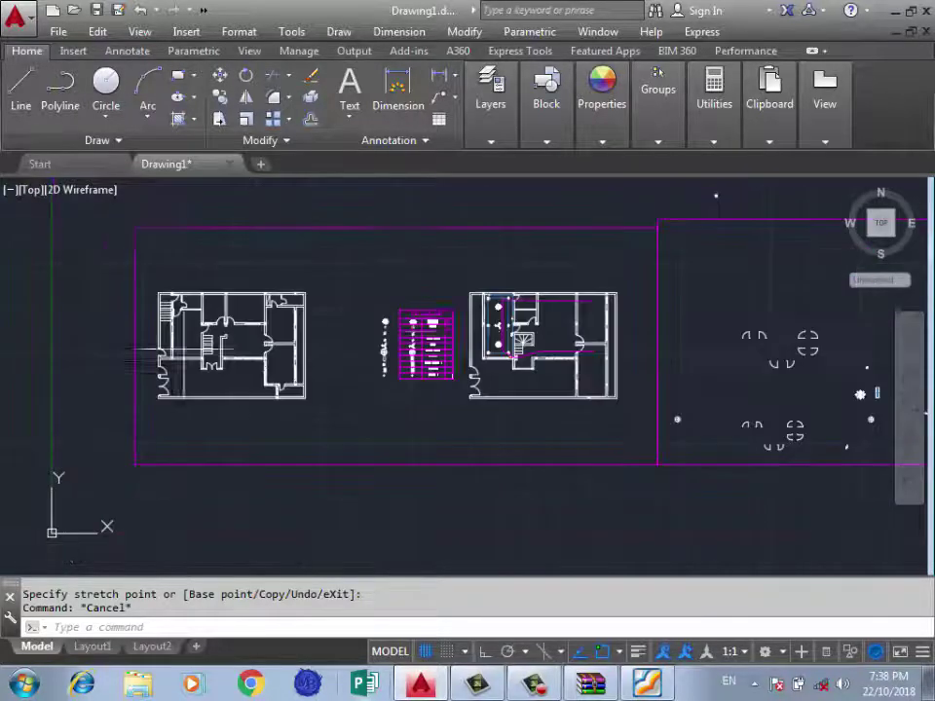
Select all lines of the boxed symbol beside the stairs and group them.
{"action": "scroll", "coordinate": [514, 345], "scroll_direction": "up", "scroll_amount": 4}
{"action": "scroll", "coordinate": [428, 389], "scroll_direction": "up", "scroll_amount": 2}
{"action": "left_click", "coordinate": [417, 394]}
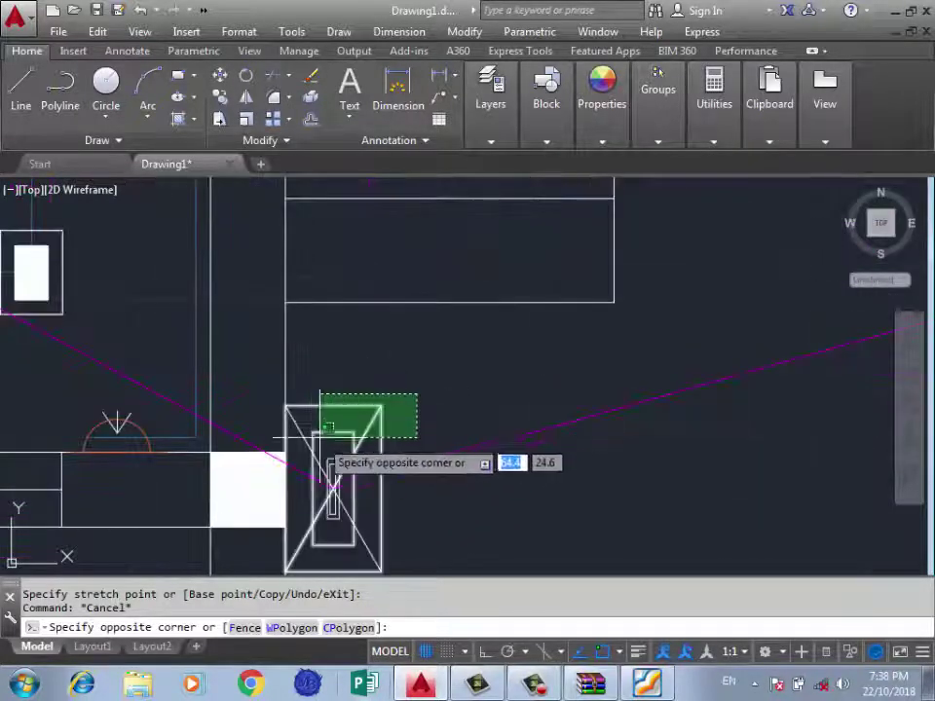
{"action": "left_click", "coordinate": [304, 448]}
{"action": "scroll", "coordinate": [311, 458], "scroll_direction": "up", "scroll_amount": 3}
{"action": "scroll", "coordinate": [312, 448], "scroll_direction": "up", "scroll_amount": 2}
{"action": "left_click", "coordinate": [322, 441]}
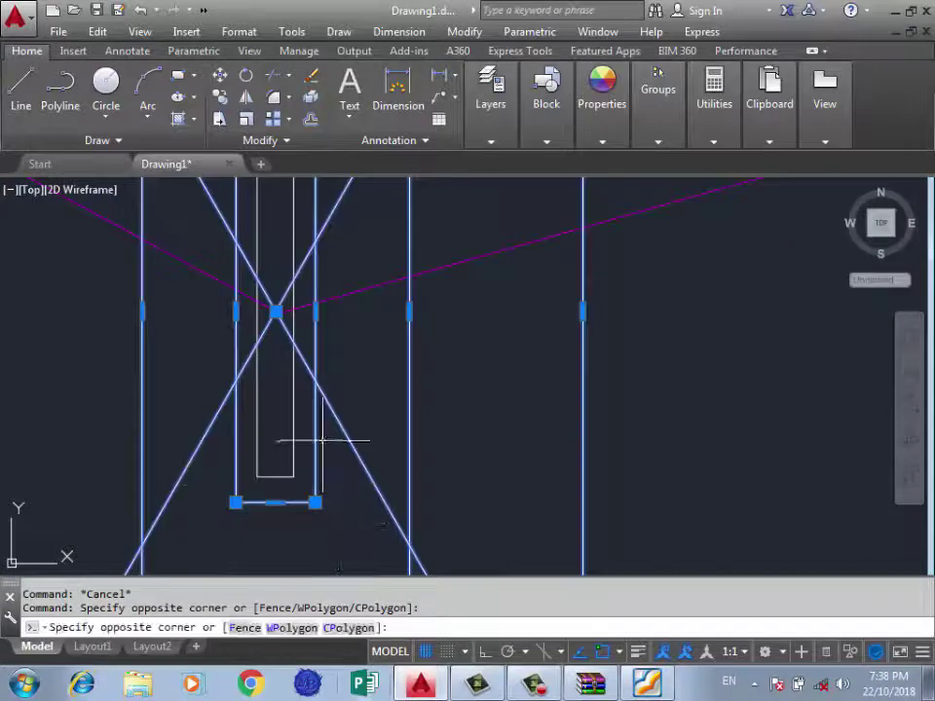
{"action": "left_click", "coordinate": [234, 502]}
{"action": "scroll", "coordinate": [272, 438], "scroll_direction": "down", "scroll_amount": 3}
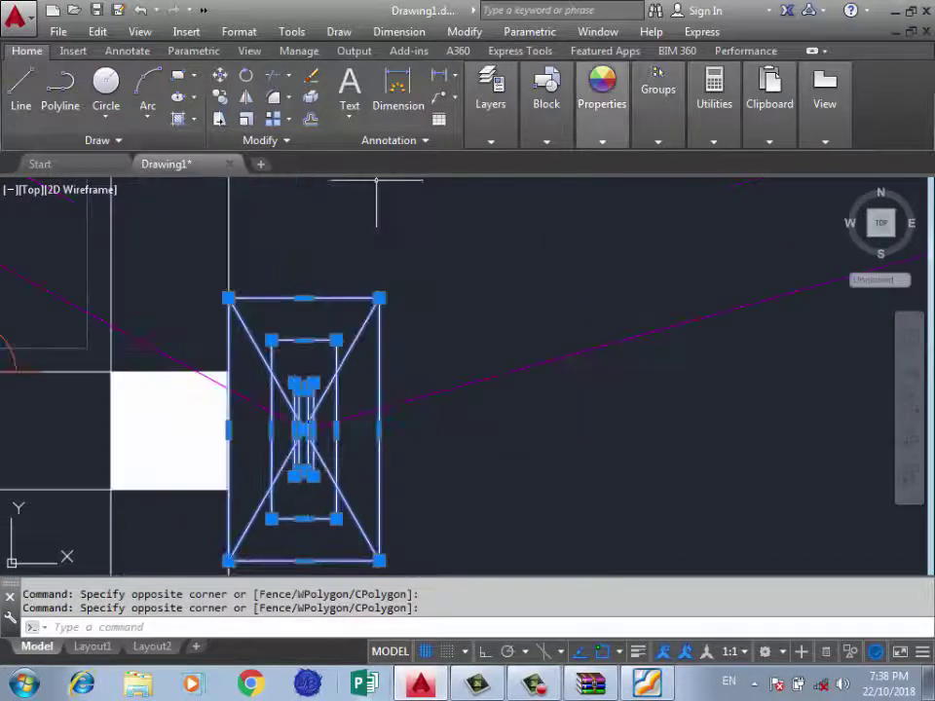
{"action": "left_click", "coordinate": [657, 141]}
{"action": "left_click", "coordinate": [649, 171]}
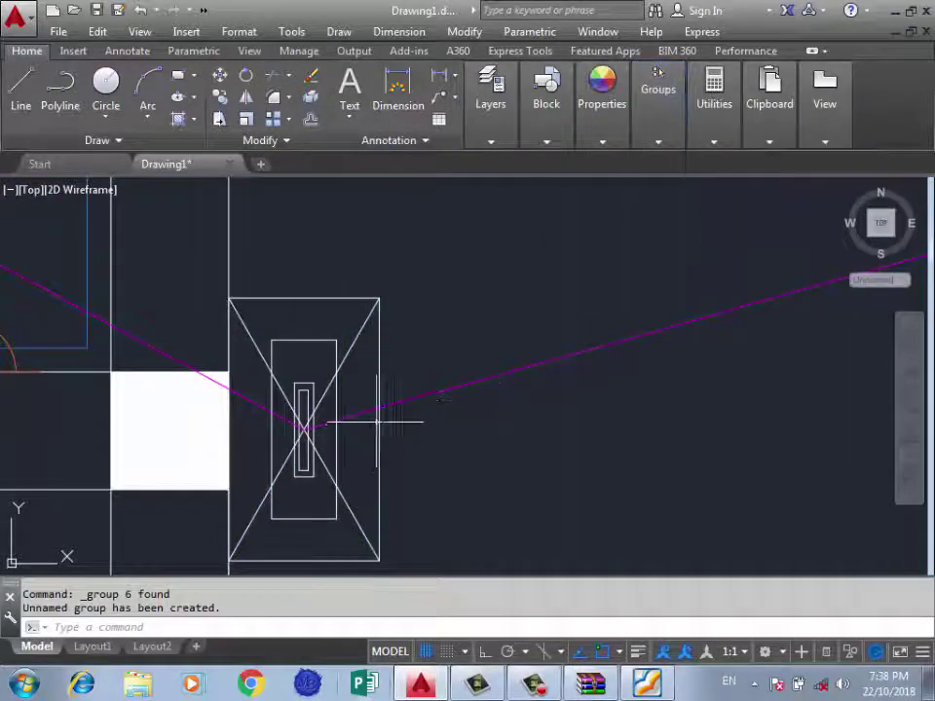
Copy the grouped symbol from its centre onto the wall of the empty floor plan.
{"action": "type", "text": "co"}
{"action": "key", "text": "Return"}
{"action": "scroll", "coordinate": [302, 443], "scroll_direction": "up", "scroll_amount": 2}
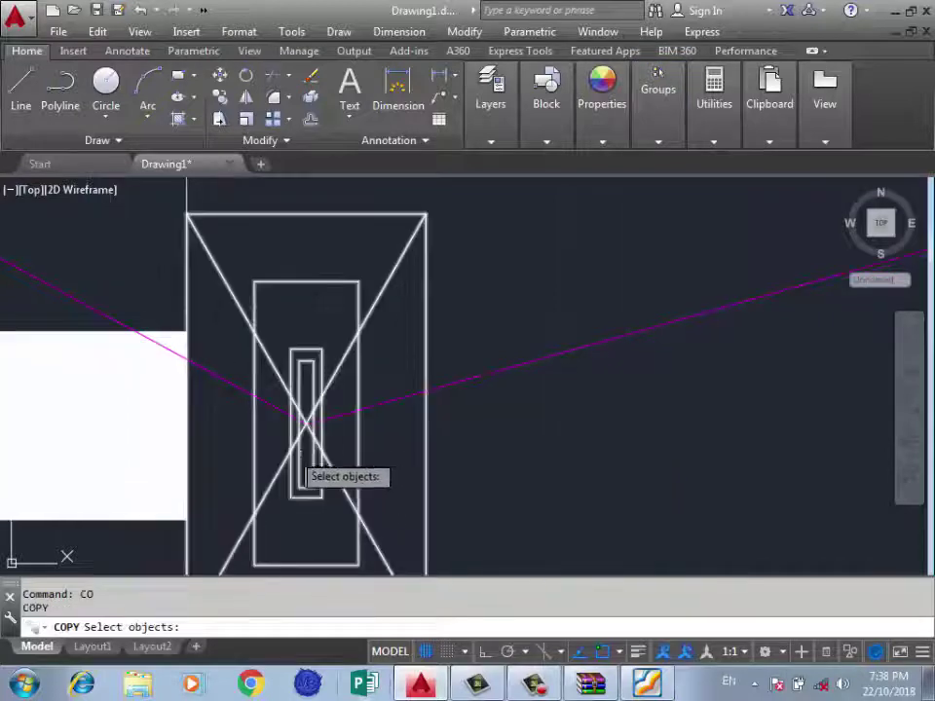
{"action": "left_click", "coordinate": [309, 476]}
{"action": "key", "text": "Return"}
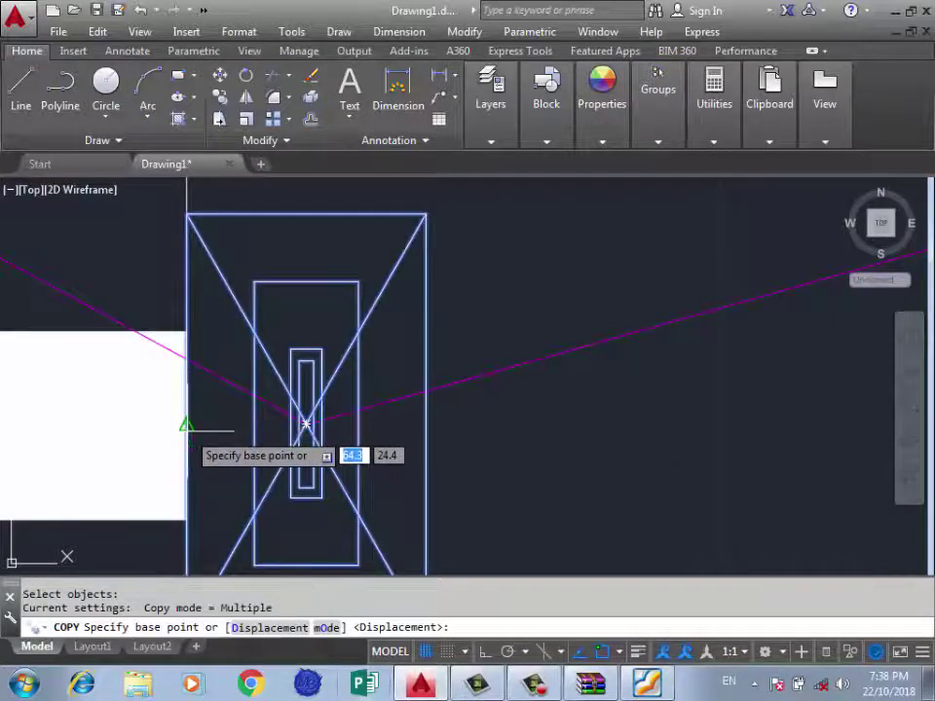
{"action": "left_click", "coordinate": [185, 426]}
{"action": "scroll", "coordinate": [744, 357], "scroll_direction": "down", "scroll_amount": 5}
{"action": "scroll", "coordinate": [646, 413], "scroll_direction": "down", "scroll_amount": 3}
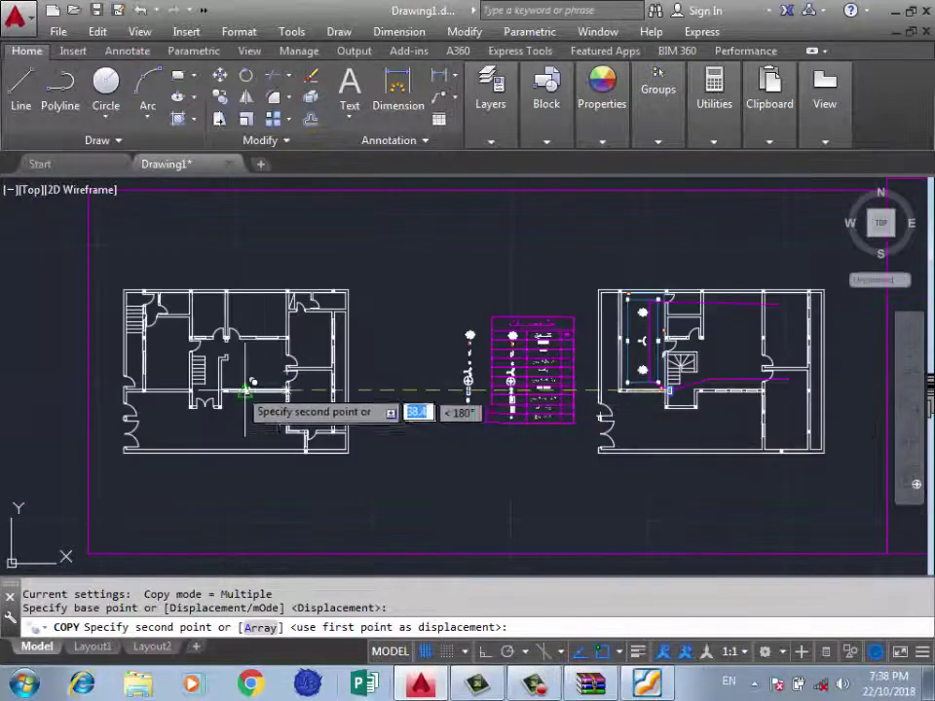
{"action": "scroll", "coordinate": [162, 440], "scroll_direction": "up", "scroll_amount": 5}
{"action": "scroll", "coordinate": [160, 438], "scroll_direction": "up", "scroll_amount": 2}
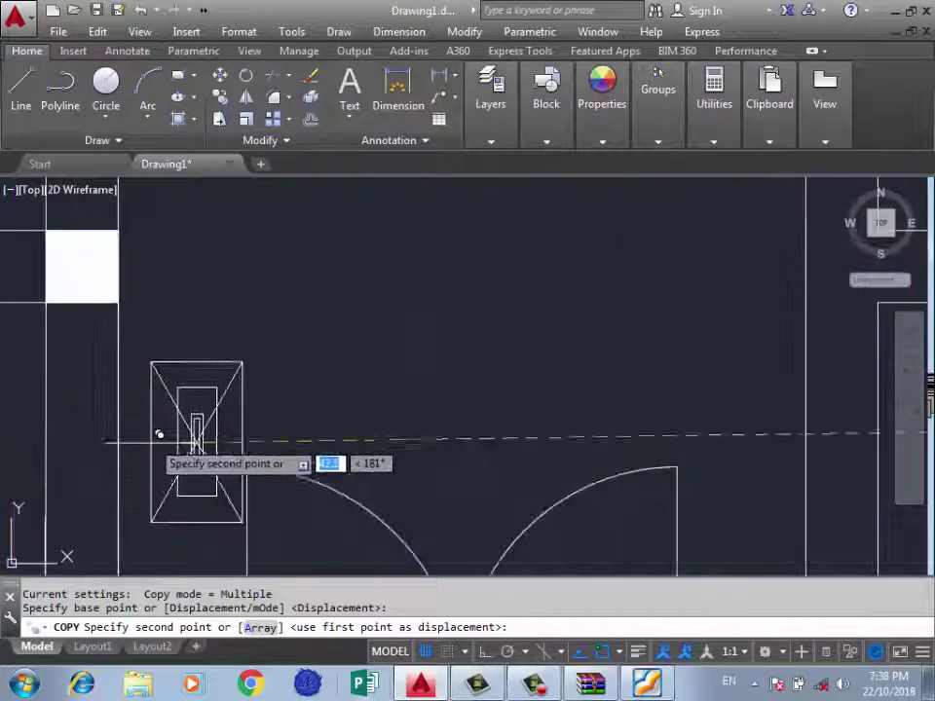
{"action": "left_click", "coordinate": [124, 255]}
{"action": "key", "text": "Return"}
{"action": "scroll", "coordinate": [500, 385], "scroll_direction": "down", "scroll_amount": 5}
Draw a magenta wiring polyline from the stair switch up into the upper-left room.
{"action": "left_click", "coordinate": [59, 87]}
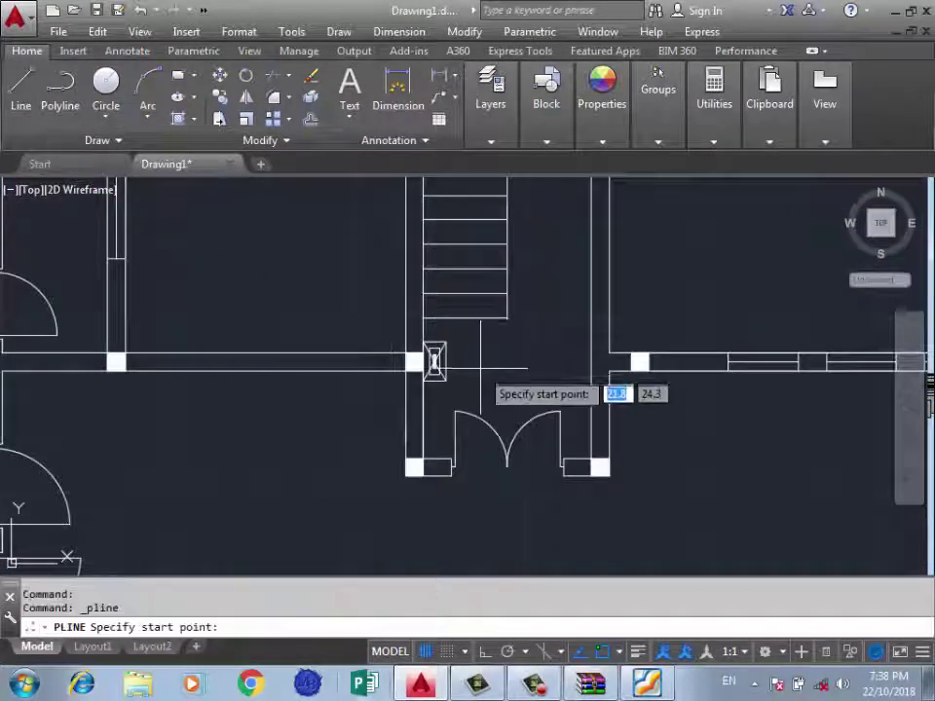
{"action": "scroll", "coordinate": [434, 361], "scroll_direction": "up", "scroll_amount": 2}
{"action": "scroll", "coordinate": [493, 336], "scroll_direction": "up", "scroll_amount": 3}
{"action": "scroll", "coordinate": [493, 336], "scroll_direction": "up", "scroll_amount": 4}
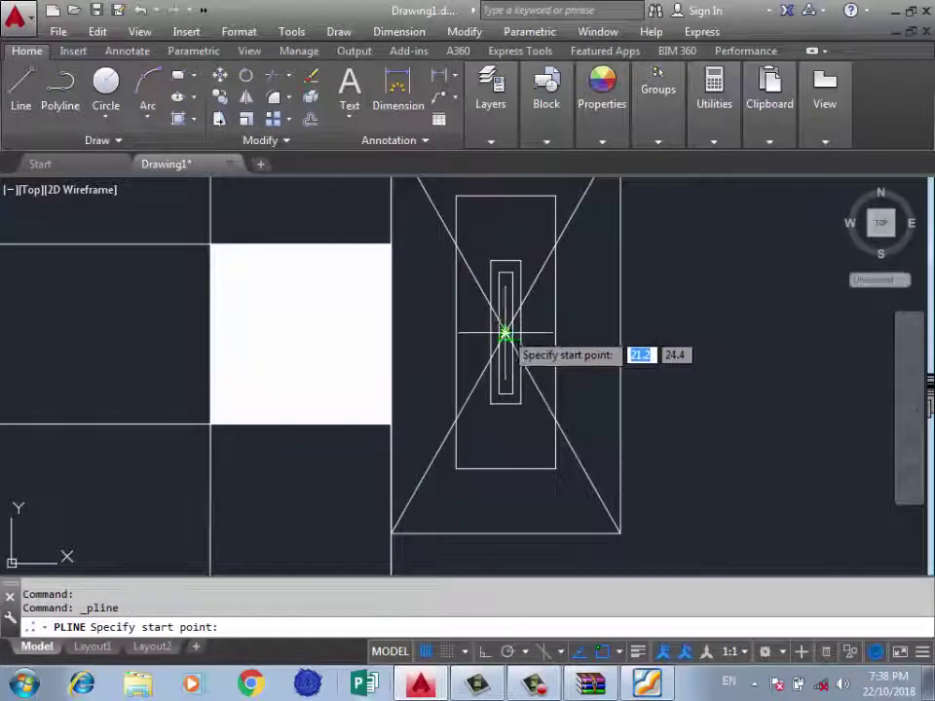
{"action": "left_click", "coordinate": [504, 334]}
{"action": "scroll", "coordinate": [546, 458], "scroll_direction": "down", "scroll_amount": 3}
{"action": "scroll", "coordinate": [521, 388], "scroll_direction": "down", "scroll_amount": 2}
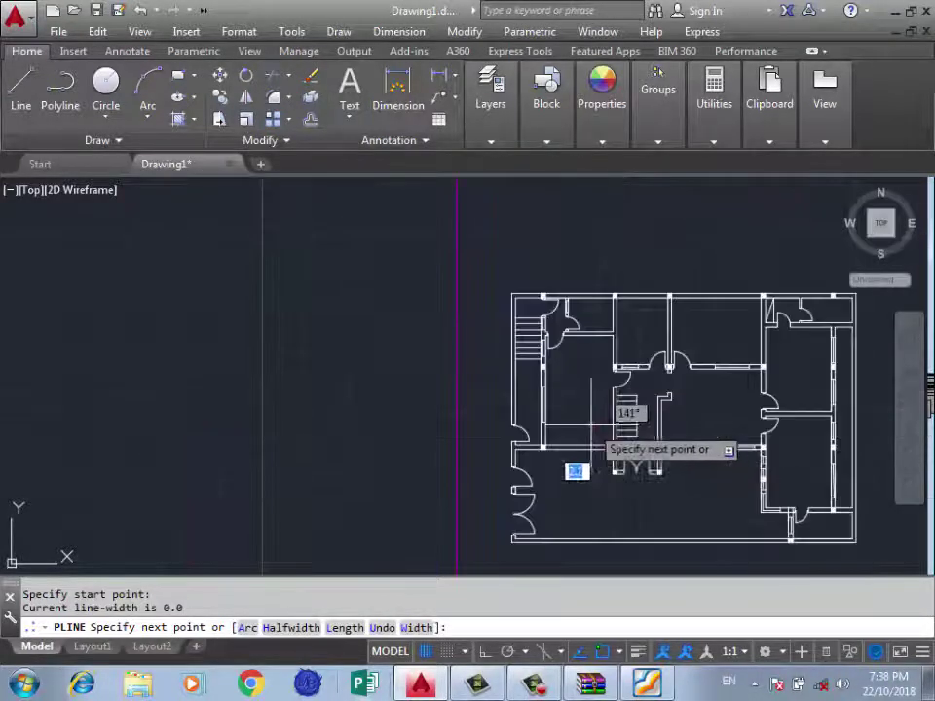
{"action": "scroll", "coordinate": [596, 438], "scroll_direction": "up", "scroll_amount": 3}
{"action": "left_click", "coordinate": [516, 472]}
{"action": "scroll", "coordinate": [531, 321], "scroll_direction": "down", "scroll_amount": 2}
{"action": "scroll", "coordinate": [534, 297], "scroll_direction": "up", "scroll_amount": 2}
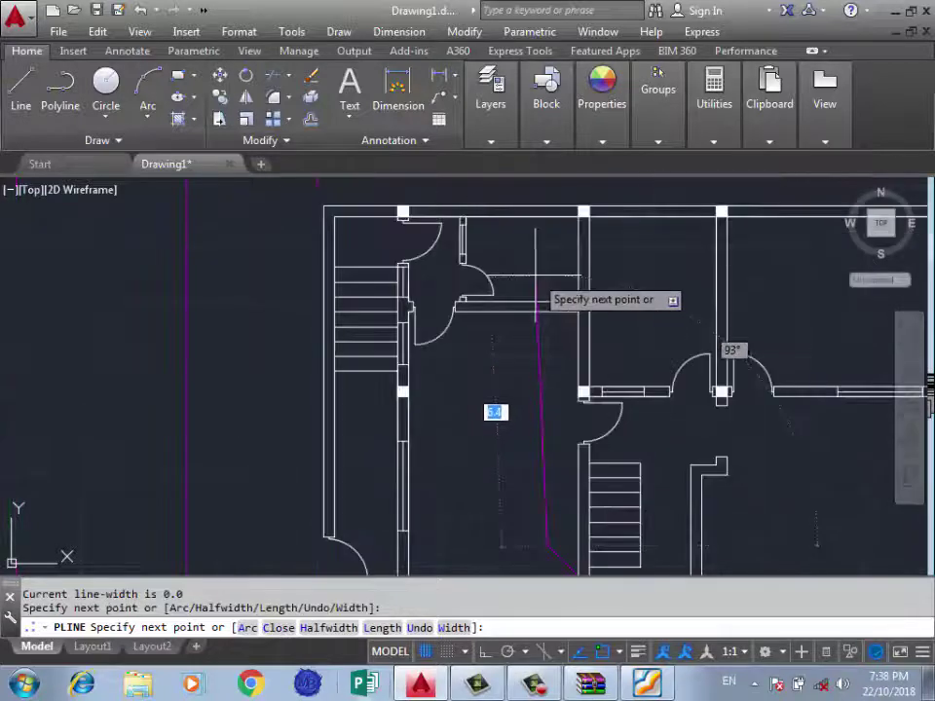
{"action": "left_click", "coordinate": [534, 279]}
{"action": "scroll", "coordinate": [438, 331], "scroll_direction": "down", "scroll_amount": 3}
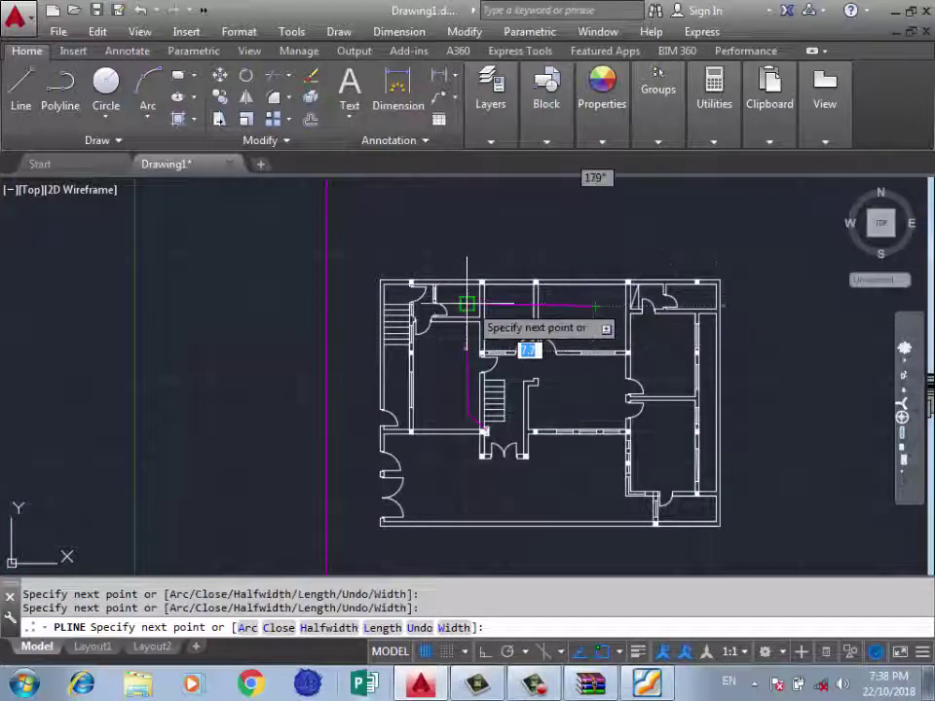
{"action": "key", "text": "Return"}
{"action": "scroll", "coordinate": [535, 465], "scroll_direction": "up", "scroll_amount": 2}
{"action": "scroll", "coordinate": [512, 486], "scroll_direction": "up", "scroll_amount": 4}
Run a magenta wire from the column switch past the stairs and up into the right-hand room.
{"action": "key", "text": "Return"}
{"action": "scroll", "coordinate": [428, 263], "scroll_direction": "up", "scroll_amount": 5}
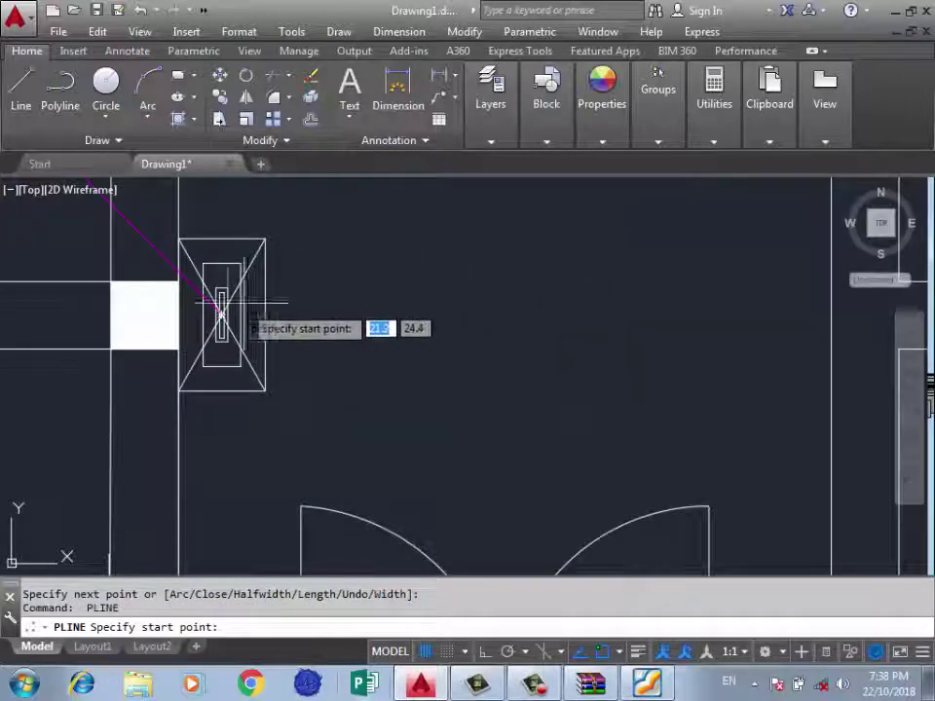
{"action": "scroll", "coordinate": [220, 312], "scroll_direction": "up", "scroll_amount": 2}
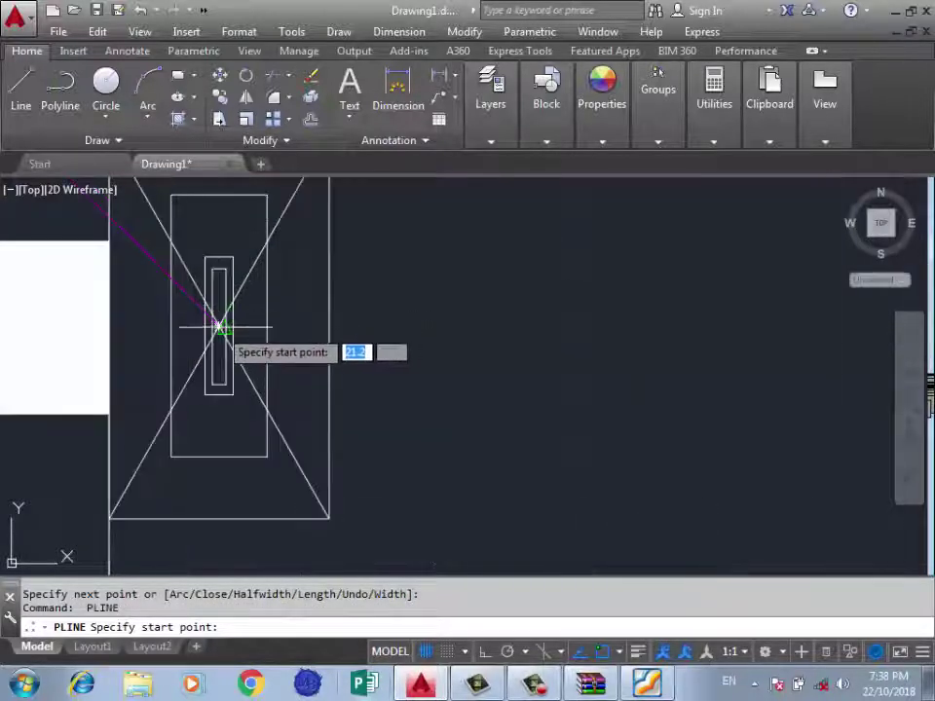
{"action": "left_click", "coordinate": [218, 324]}
{"action": "scroll", "coordinate": [234, 369], "scroll_direction": "down", "scroll_amount": 4}
{"action": "scroll", "coordinate": [282, 424], "scroll_direction": "down", "scroll_amount": 3}
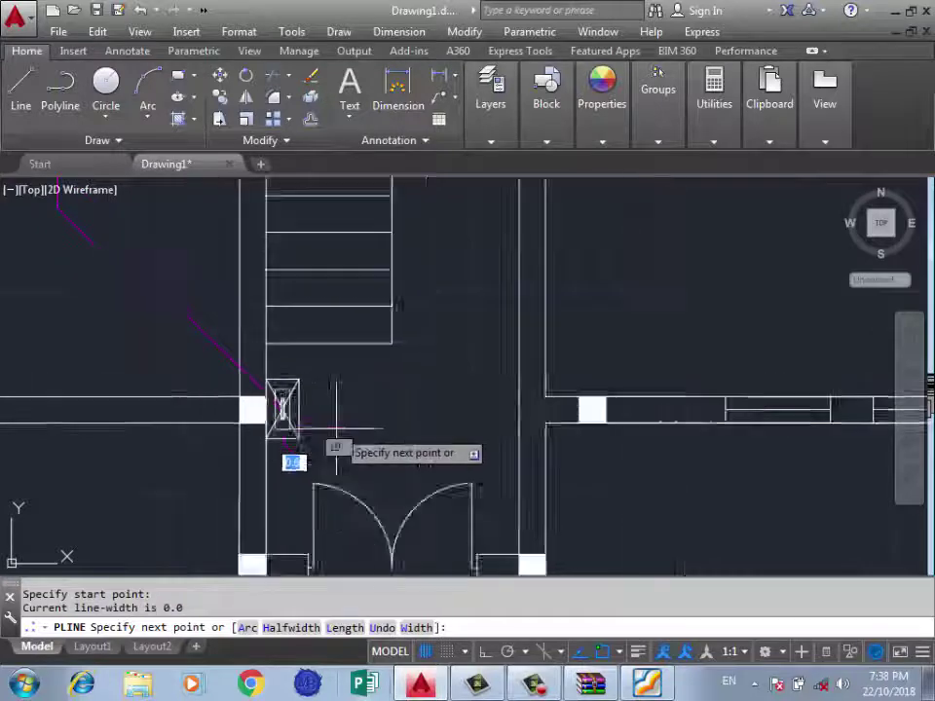
{"action": "scroll", "coordinate": [315, 419], "scroll_direction": "down", "scroll_amount": 3}
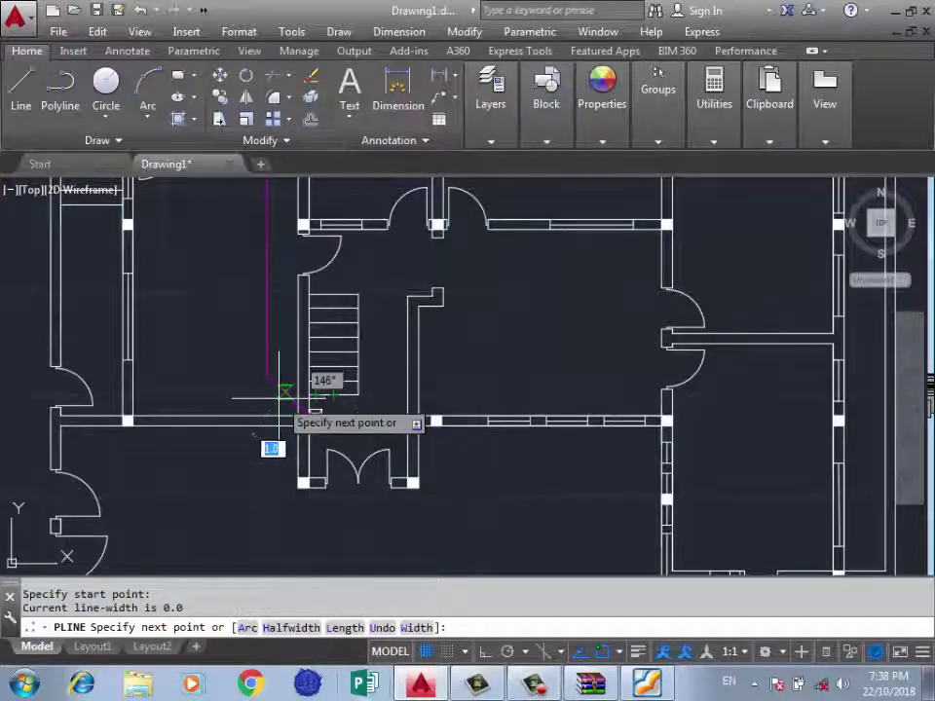
{"action": "scroll", "coordinate": [272, 419], "scroll_direction": "down", "scroll_amount": 4}
{"action": "scroll", "coordinate": [338, 393], "scroll_direction": "up", "scroll_amount": 2}
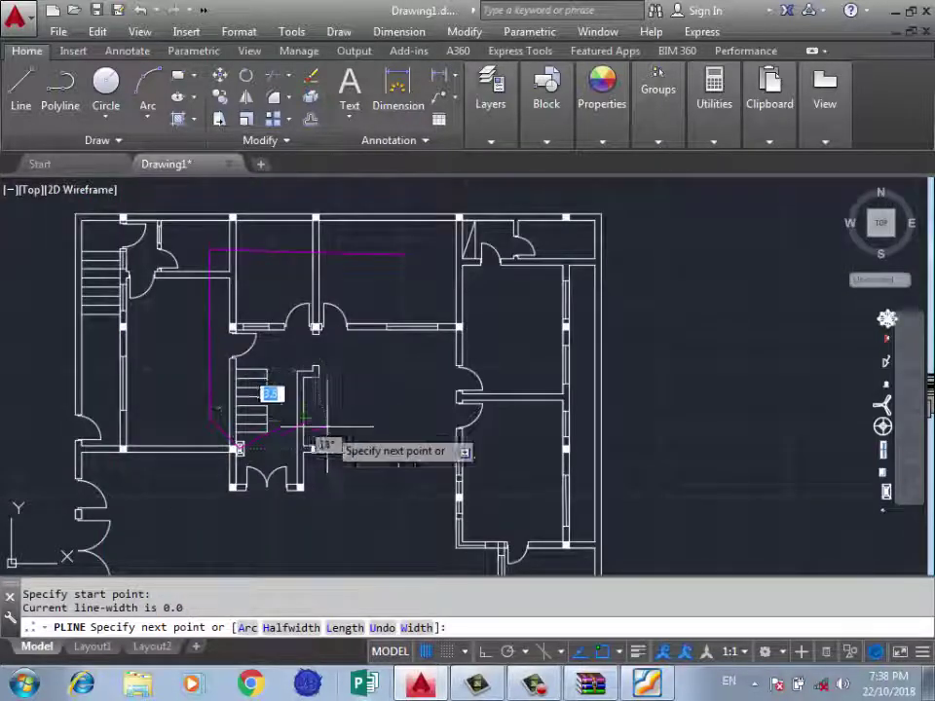
{"action": "scroll", "coordinate": [331, 399], "scroll_direction": "up", "scroll_amount": 2}
{"action": "left_click", "coordinate": [364, 425]}
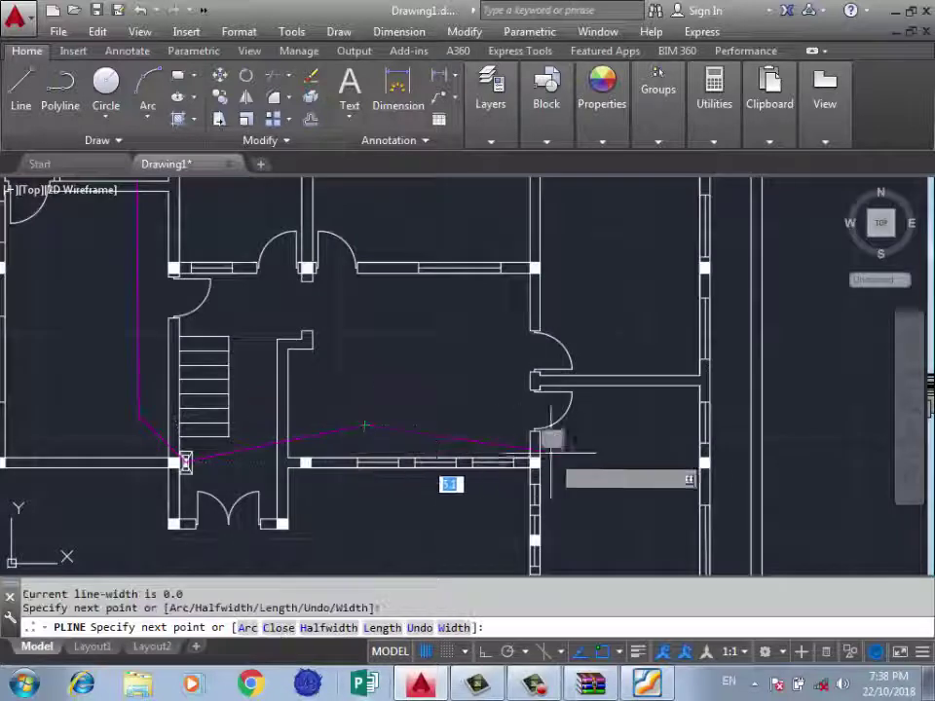
{"action": "left_click", "coordinate": [633, 433]}
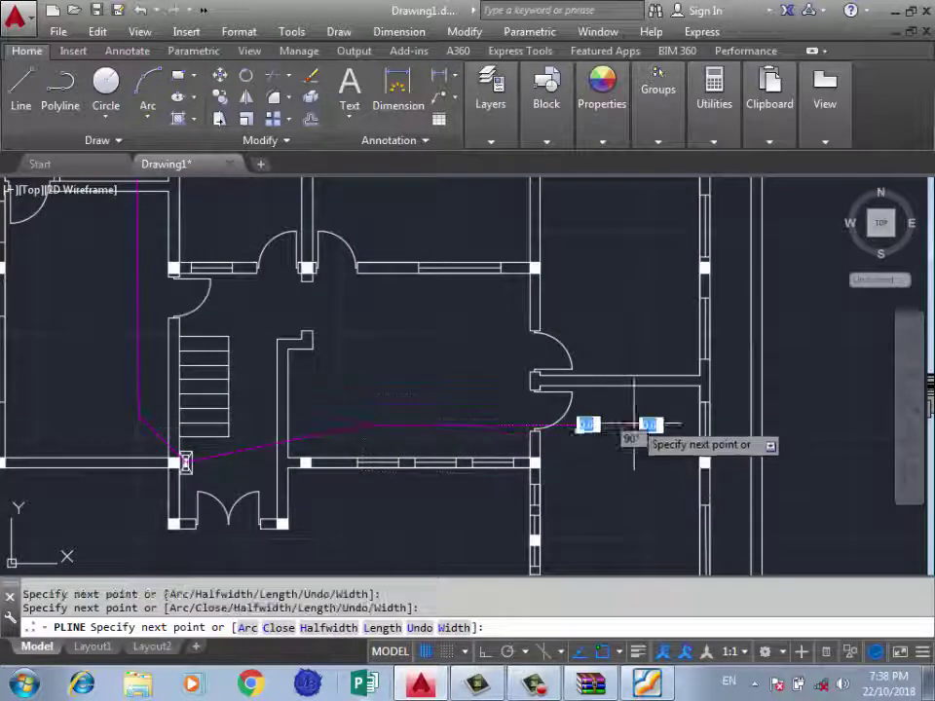
{"action": "left_click", "coordinate": [628, 251]}
{"action": "key", "text": "Return"}
{"action": "scroll", "coordinate": [318, 458], "scroll_direction": "down", "scroll_amount": 2}
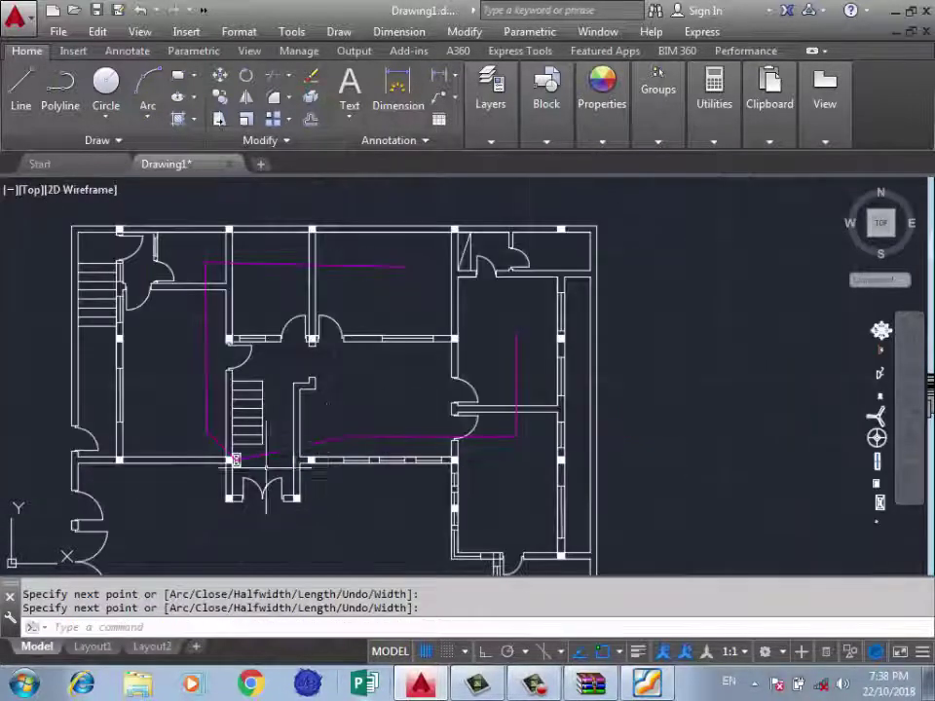
{"action": "scroll", "coordinate": [235, 458], "scroll_direction": "up", "scroll_amount": 5}
Draw a magenta wire from the stair switch to the double door's jamb.
{"action": "key", "text": "Return"}
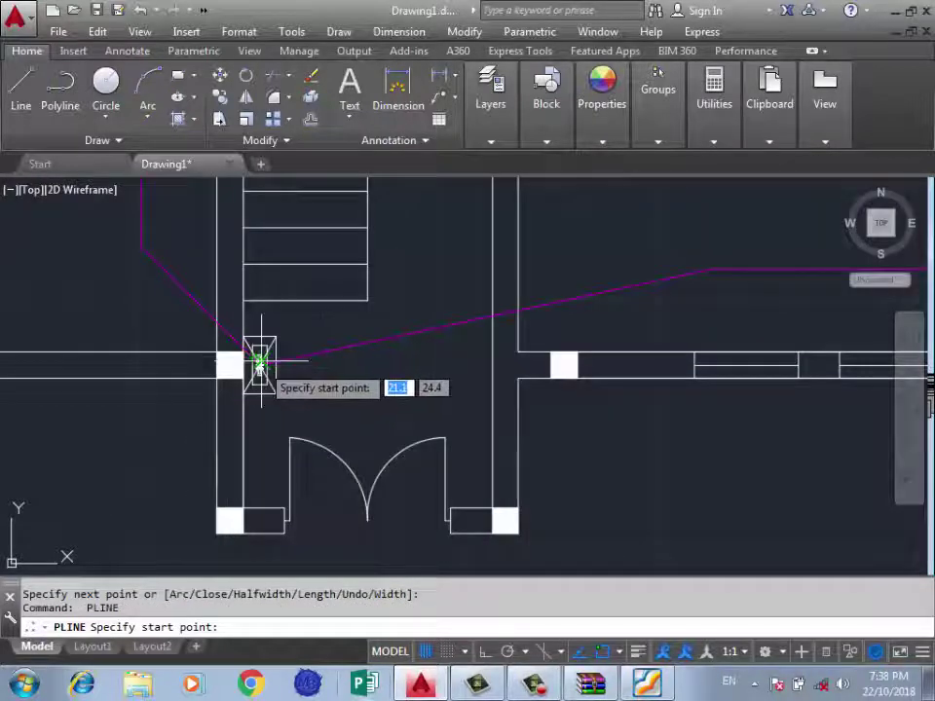
{"action": "scroll", "coordinate": [260, 364], "scroll_direction": "up", "scroll_amount": 4}
{"action": "left_click", "coordinate": [241, 362]}
{"action": "scroll", "coordinate": [241, 362], "scroll_direction": "down", "scroll_amount": 3}
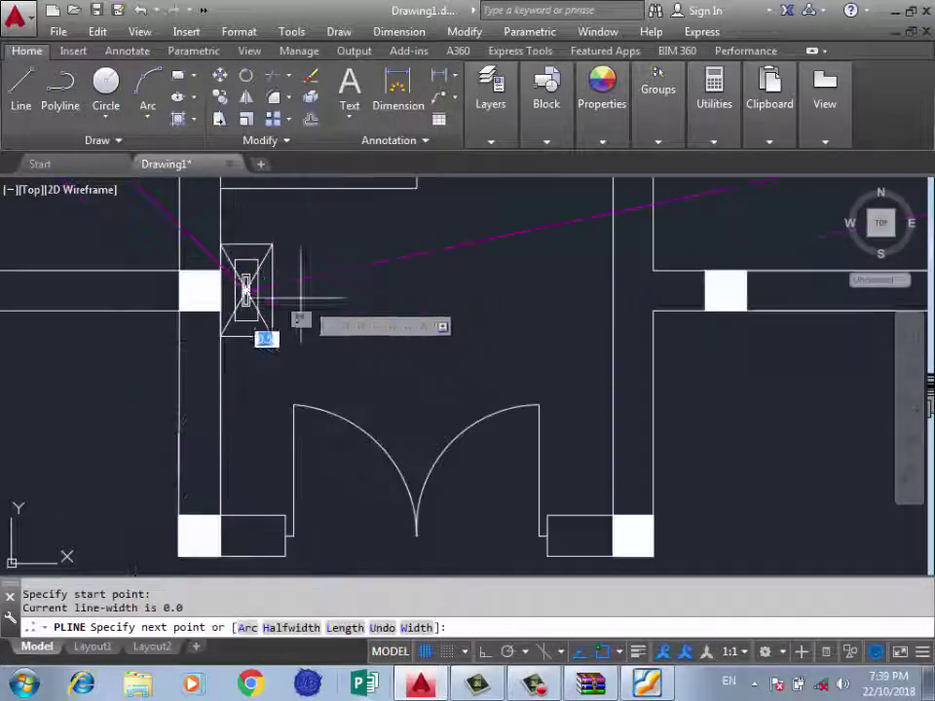
{"action": "scroll", "coordinate": [441, 388], "scroll_direction": "down", "scroll_amount": 2}
{"action": "scroll", "coordinate": [511, 484], "scroll_direction": "up", "scroll_amount": 2}
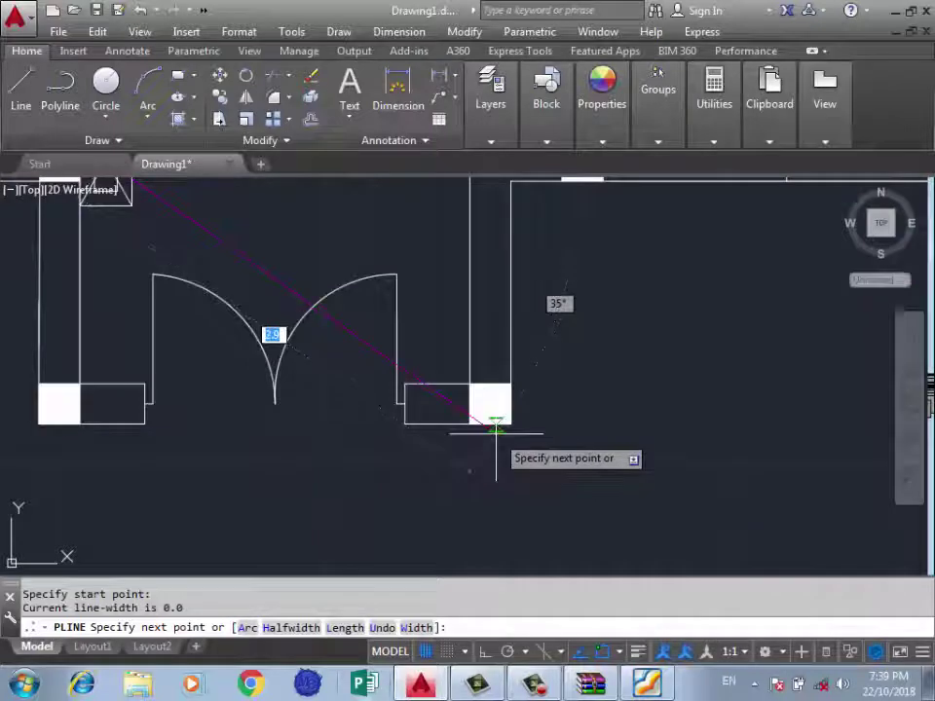
{"action": "left_click", "coordinate": [583, 473]}
{"action": "key", "text": "Return"}
{"action": "scroll", "coordinate": [557, 426], "scroll_direction": "down", "scroll_amount": 5}
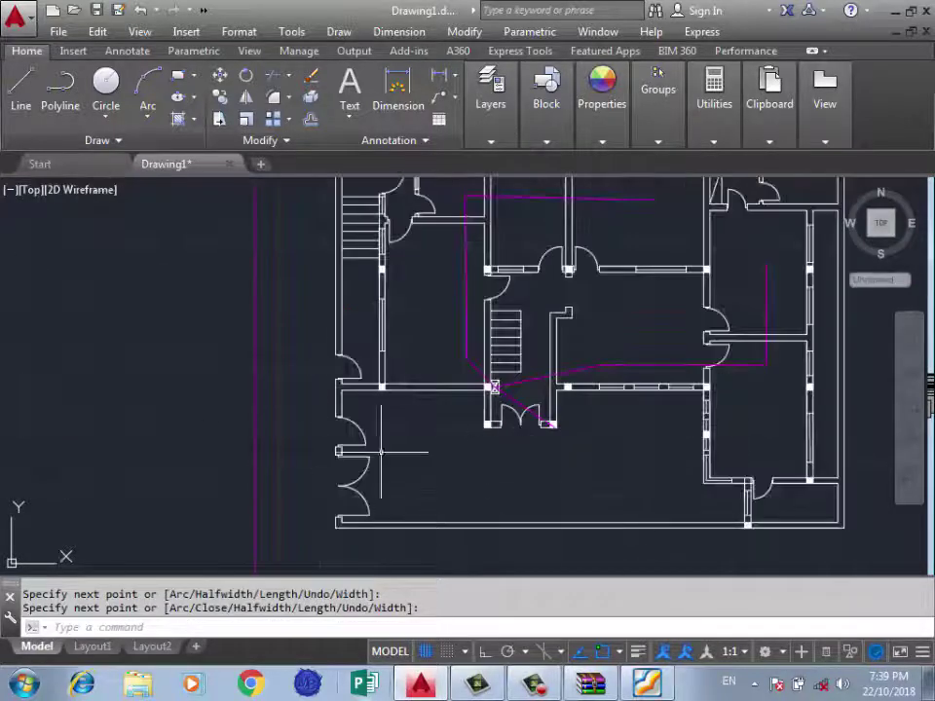
{"action": "scroll", "coordinate": [317, 505], "scroll_direction": "down", "scroll_amount": 2}
{"action": "scroll", "coordinate": [282, 297], "scroll_direction": "down", "scroll_amount": 2}
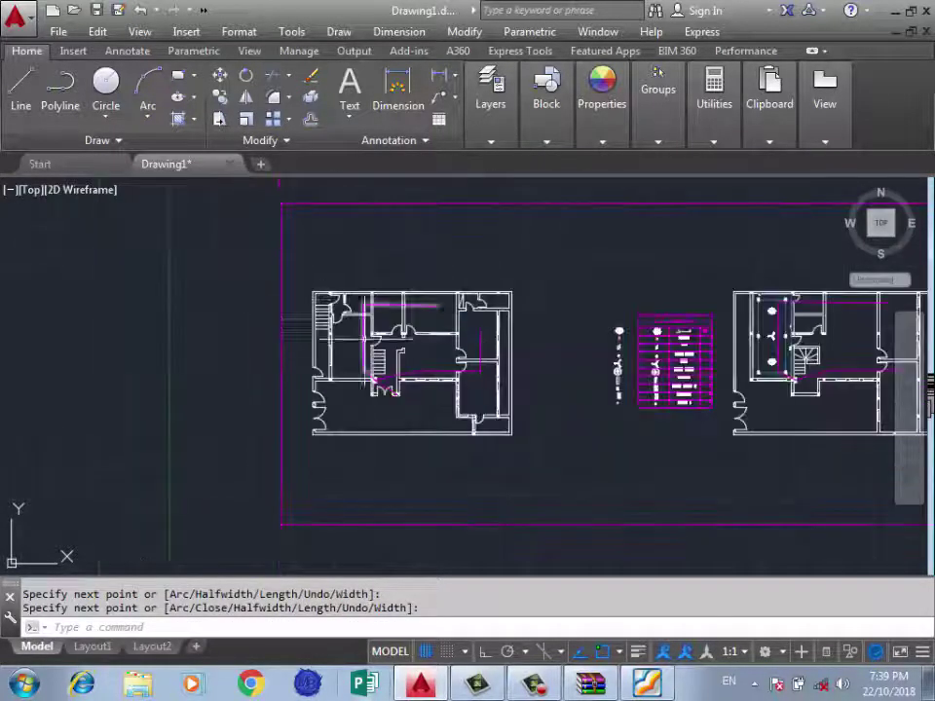
{"action": "scroll", "coordinate": [357, 375], "scroll_direction": "up", "scroll_amount": 5}
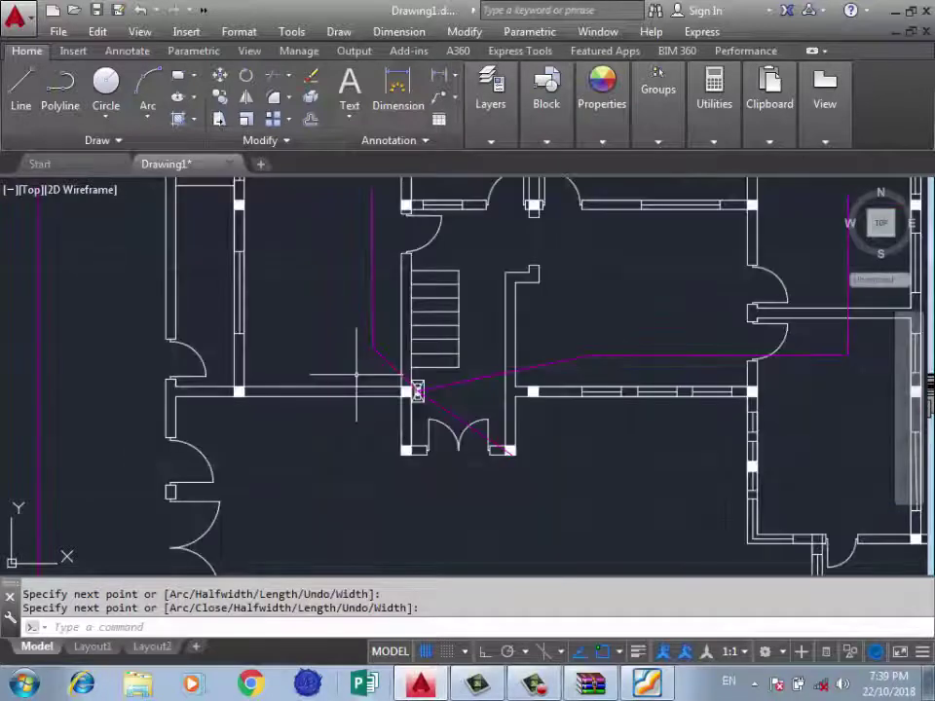
{"action": "scroll", "coordinate": [444, 471], "scroll_direction": "up", "scroll_amount": 2}
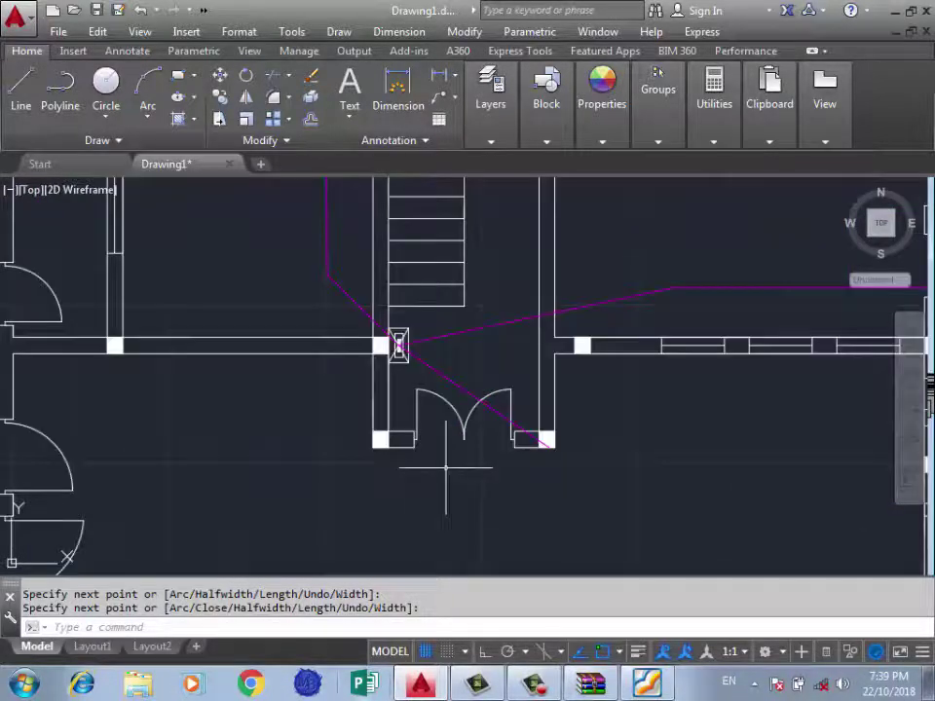
{"action": "scroll", "coordinate": [446, 407], "scroll_direction": "down", "scroll_amount": 4}
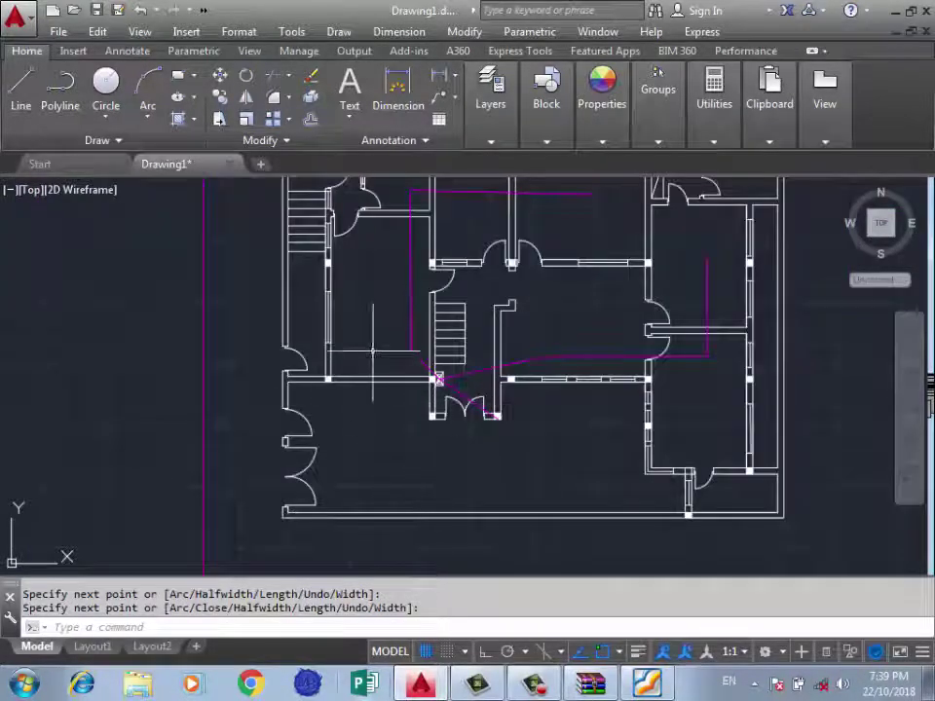
{"action": "scroll", "coordinate": [373, 350], "scroll_direction": "down", "scroll_amount": 2}
{"action": "scroll", "coordinate": [455, 289], "scroll_direction": "up", "scroll_amount": 2}
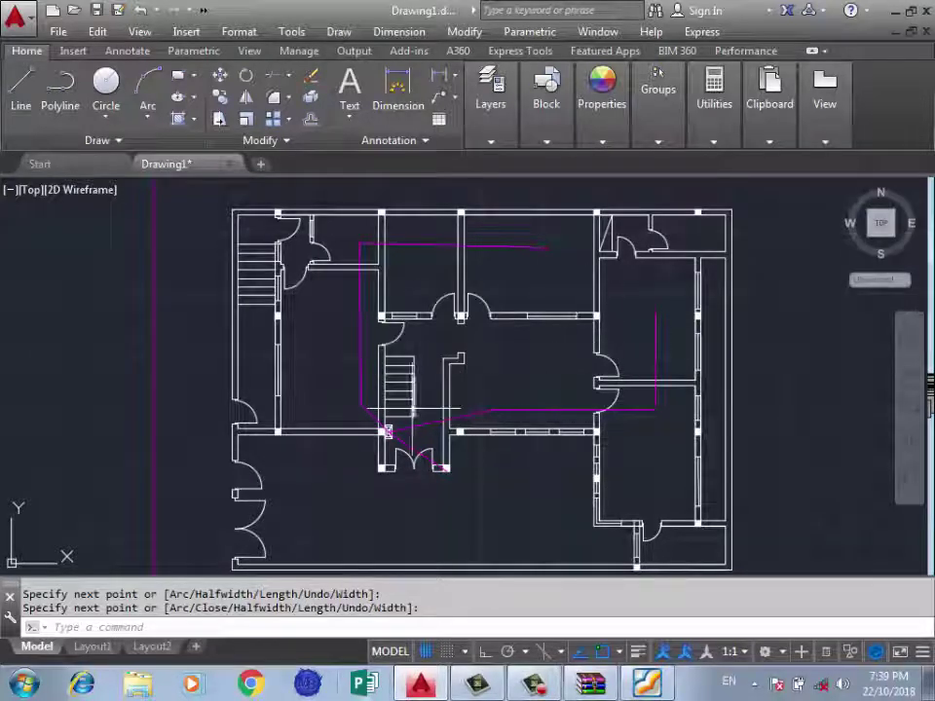
{"action": "scroll", "coordinate": [347, 235], "scroll_direction": "up", "scroll_amount": 4}
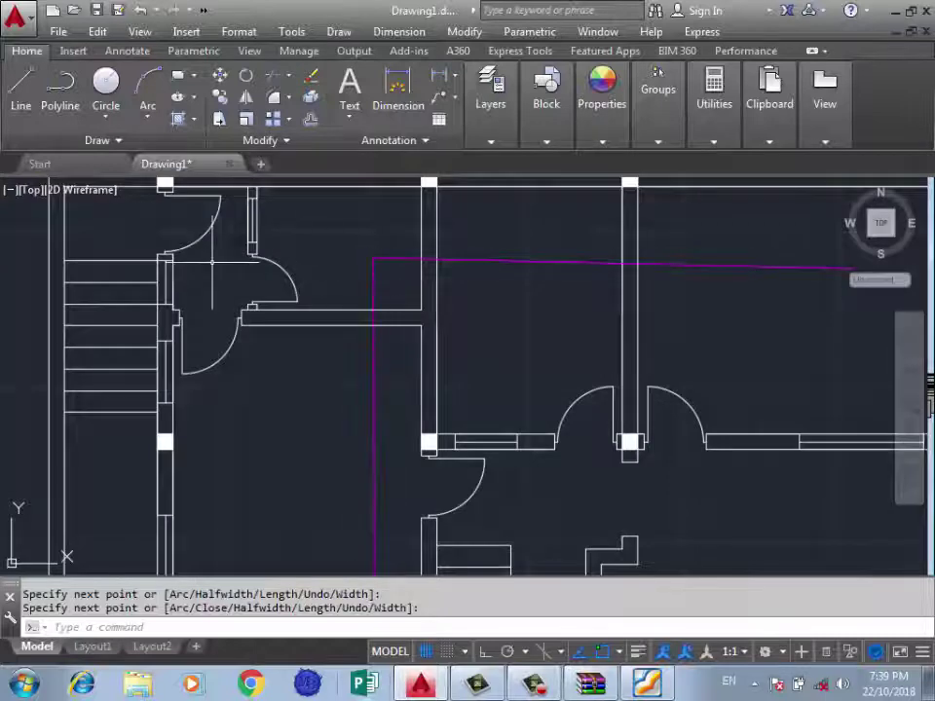
{"action": "scroll", "coordinate": [220, 259], "scroll_direction": "down", "scroll_amount": 2}
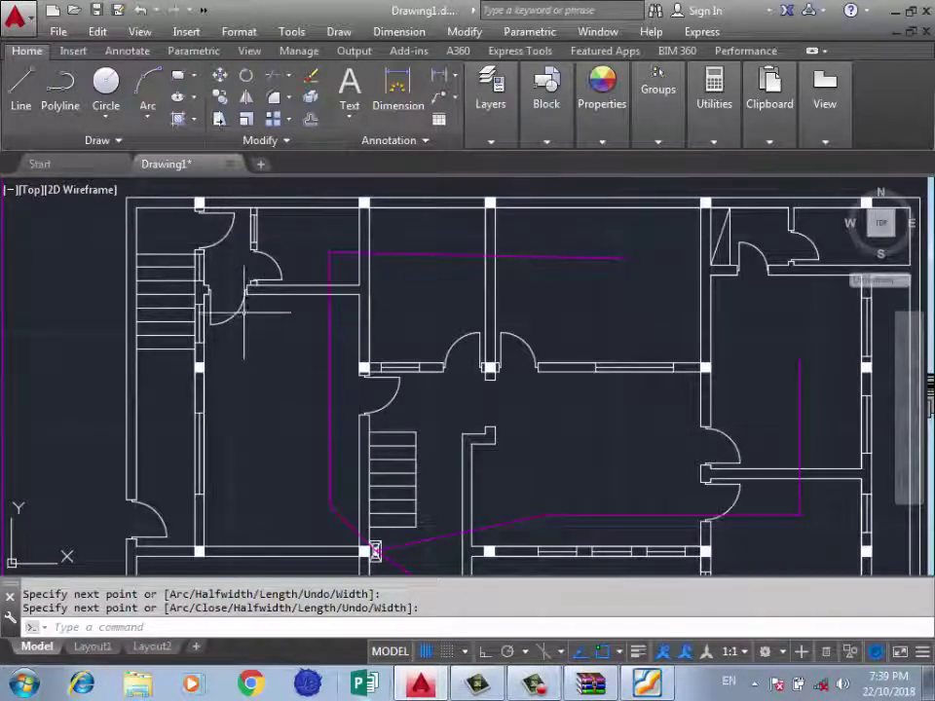
Stretch the upper-left wire's corner grips leftward so it rises along the room's far side.
{"action": "key", "text": "Return"}
{"action": "left_click", "coordinate": [329, 420]}
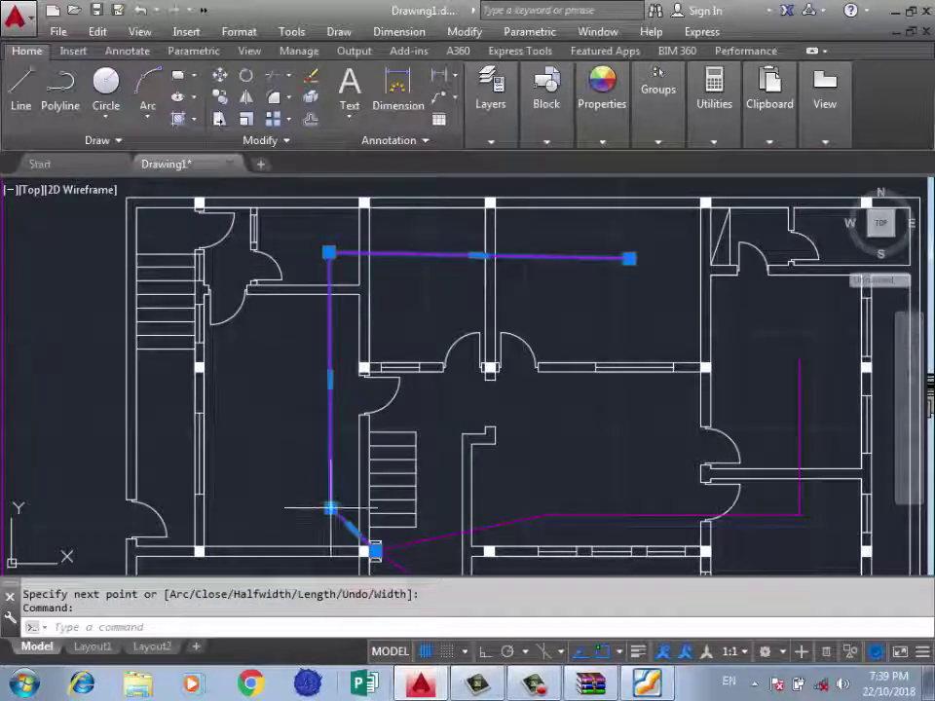
{"action": "left_click", "coordinate": [330, 505]}
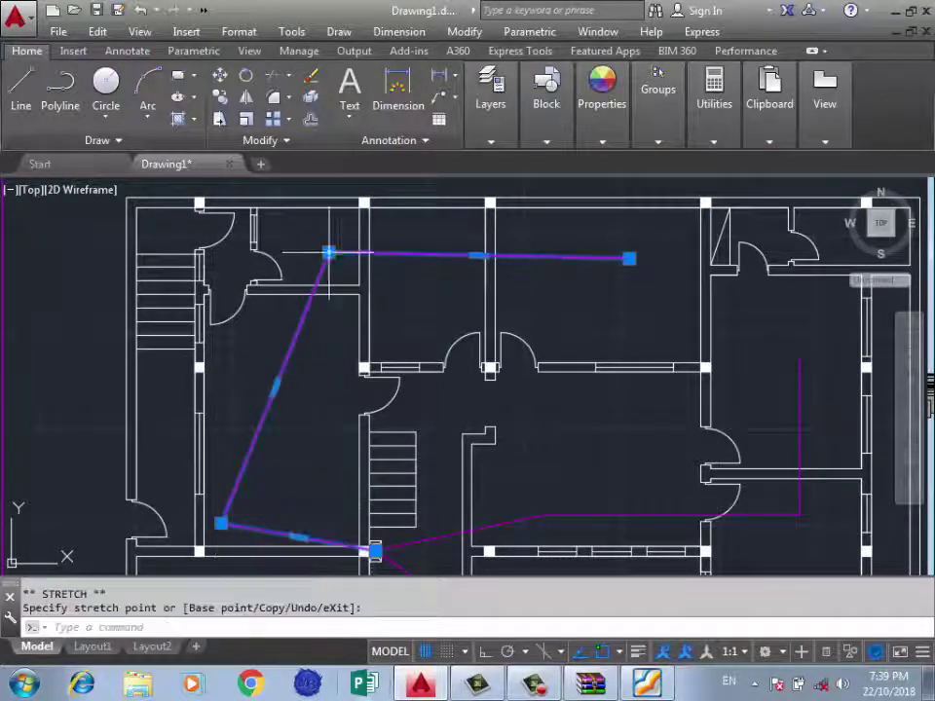
{"action": "left_click", "coordinate": [228, 253]}
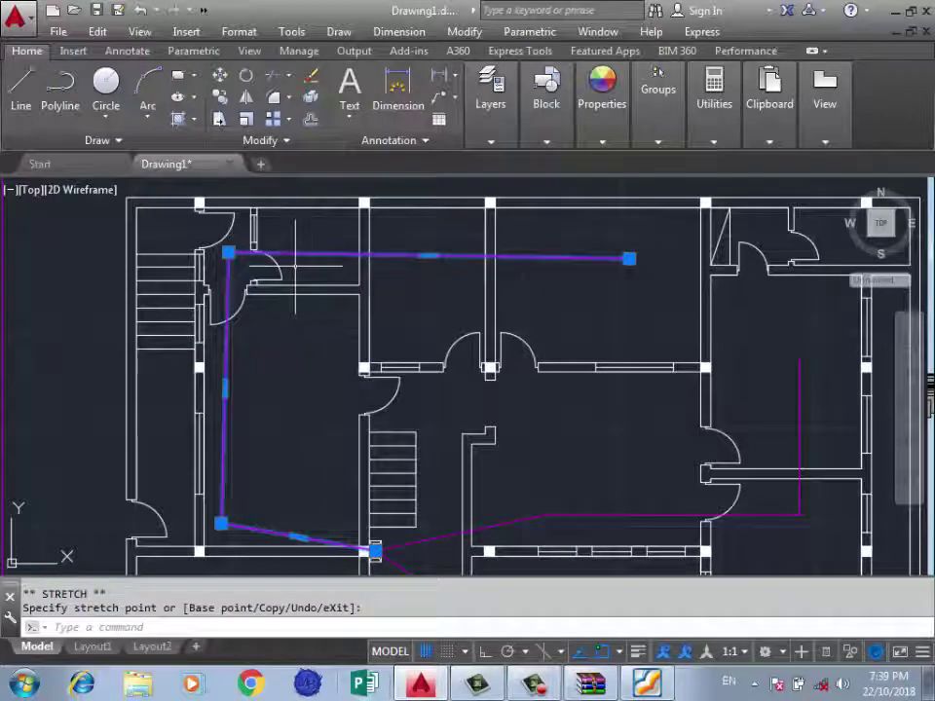
{"action": "key", "text": "Escape"}
{"action": "scroll", "coordinate": [321, 302], "scroll_direction": "down", "scroll_amount": 2}
{"action": "scroll", "coordinate": [354, 306], "scroll_direction": "up", "scroll_amount": 2}
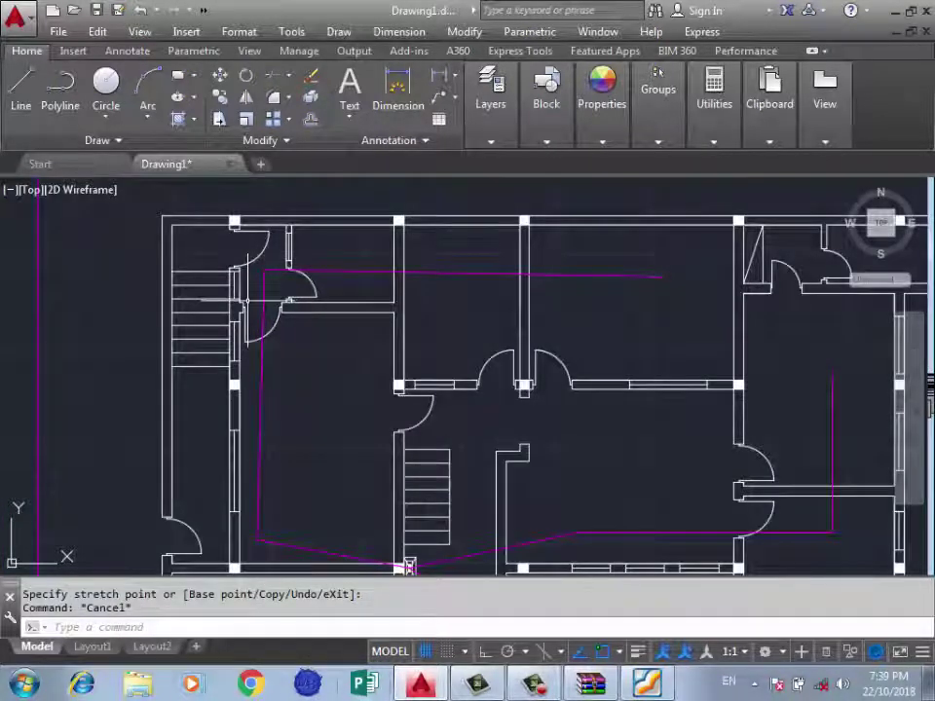
Zoom to the second plan's fan and ceiling lights and expand the Properties and Groups panels.
{"action": "scroll", "coordinate": [264, 280], "scroll_direction": "down", "scroll_amount": 2}
{"action": "scroll", "coordinate": [225, 377], "scroll_direction": "down", "scroll_amount": 3}
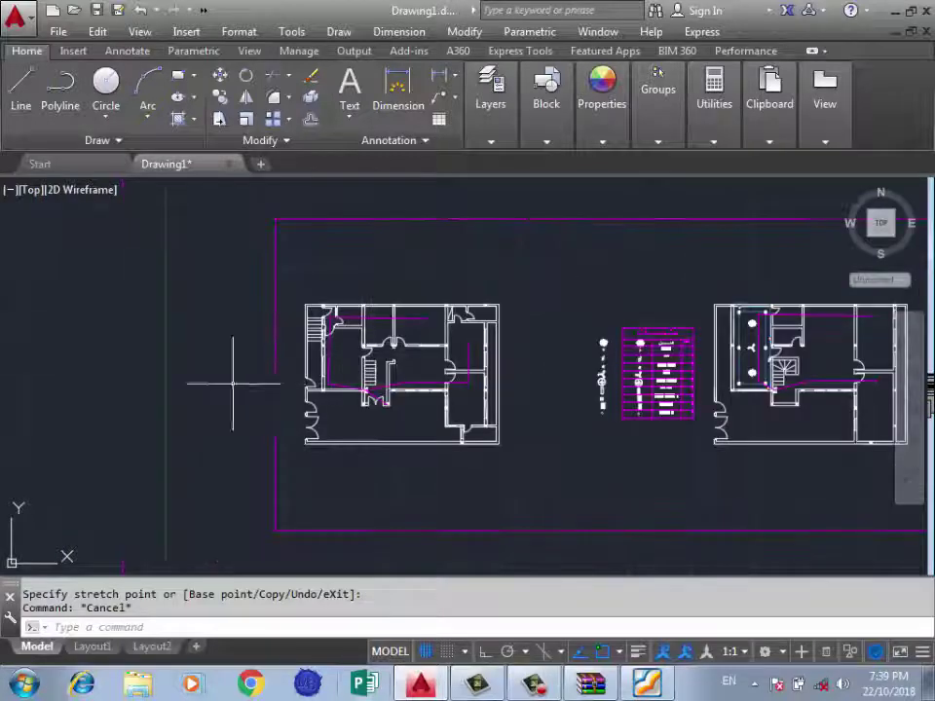
{"action": "scroll", "coordinate": [225, 378], "scroll_direction": "down", "scroll_amount": 3}
{"action": "scroll", "coordinate": [351, 314], "scroll_direction": "up", "scroll_amount": 4}
{"action": "scroll", "coordinate": [351, 313], "scroll_direction": "up", "scroll_amount": 2}
{"action": "scroll", "coordinate": [375, 399], "scroll_direction": "up", "scroll_amount": 1}
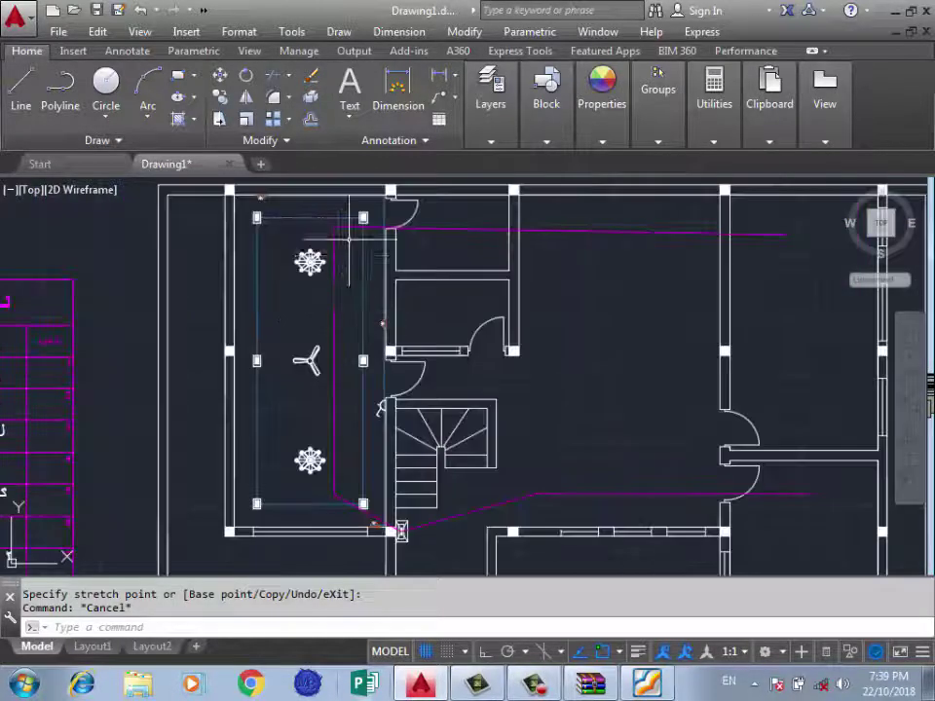
{"action": "scroll", "coordinate": [379, 387], "scroll_direction": "down", "scroll_amount": 3}
{"action": "scroll", "coordinate": [381, 375], "scroll_direction": "up", "scroll_amount": 4}
{"action": "scroll", "coordinate": [399, 373], "scroll_direction": "up", "scroll_amount": 2}
{"action": "scroll", "coordinate": [398, 373], "scroll_direction": "up", "scroll_amount": 2}
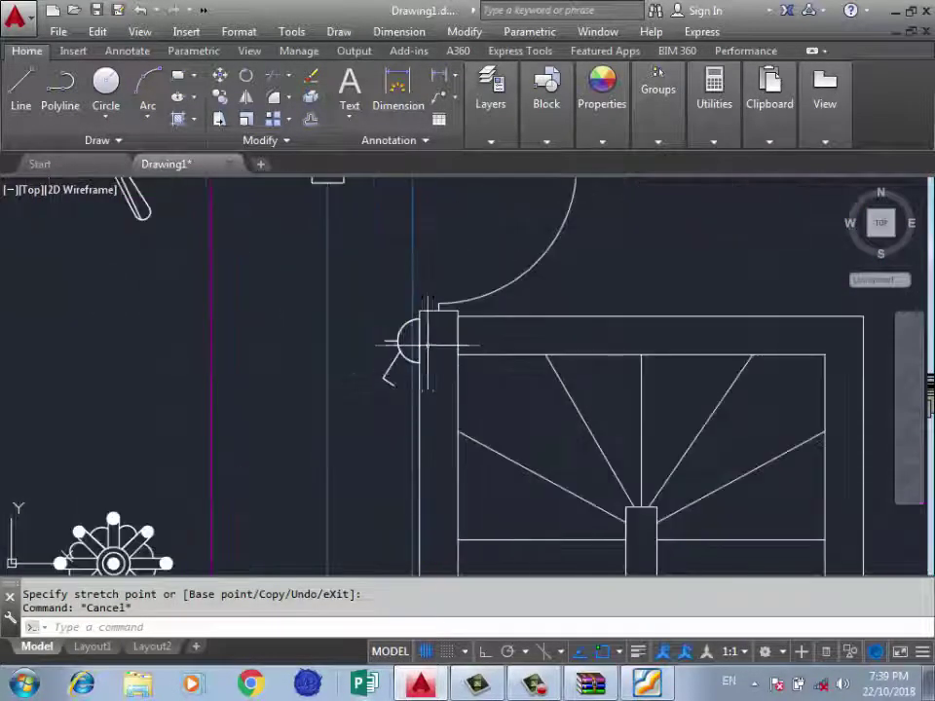
{"action": "scroll", "coordinate": [409, 343], "scroll_direction": "down", "scroll_amount": 4}
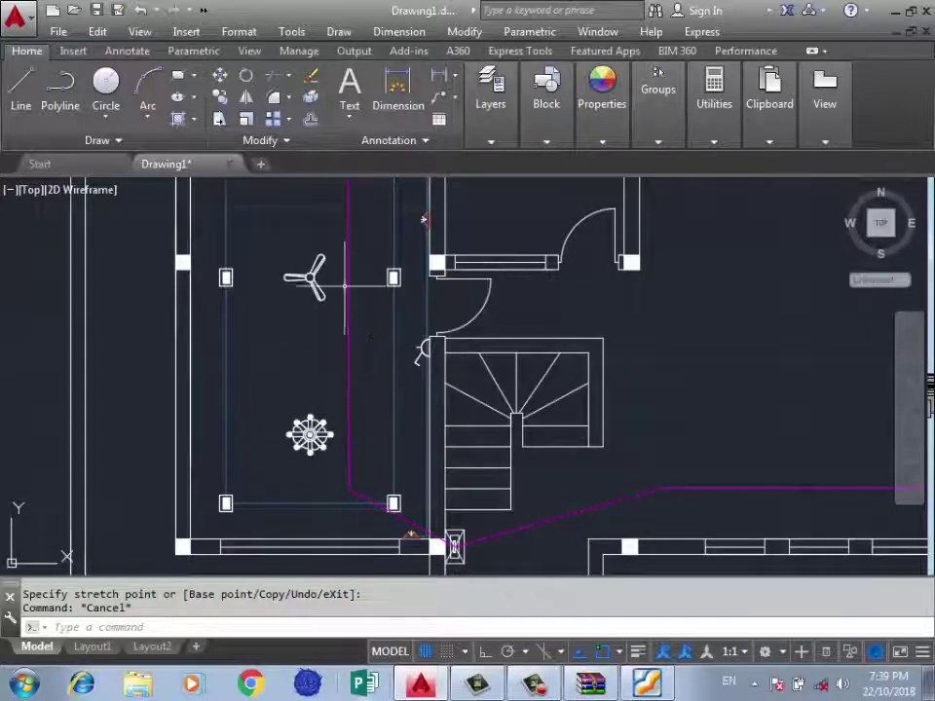
{"action": "left_click", "coordinate": [602, 141]}
{"action": "left_click", "coordinate": [658, 141]}
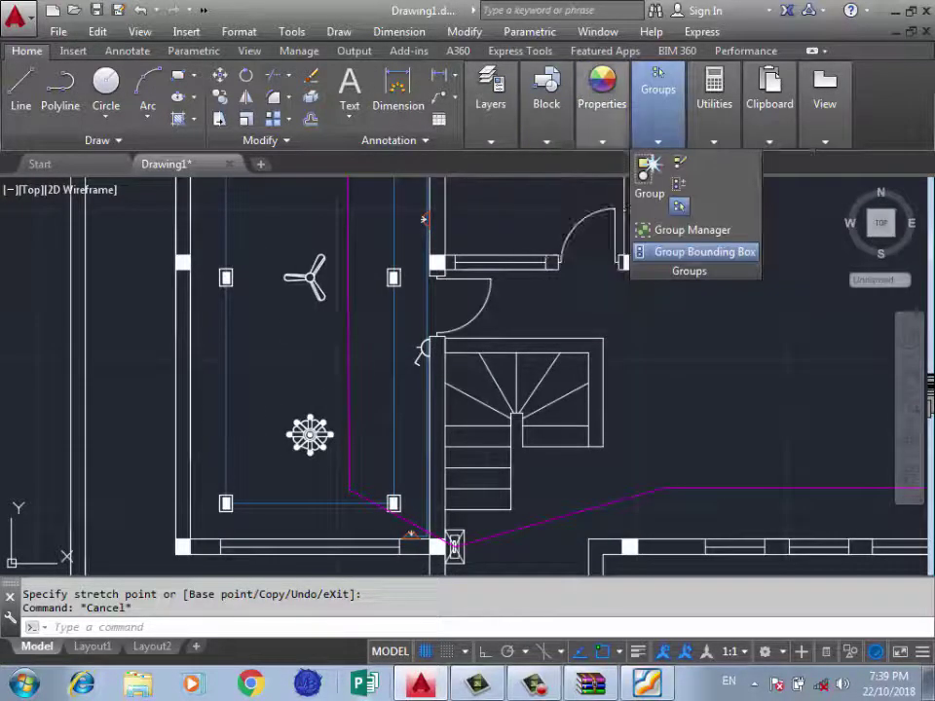
{"action": "left_click", "coordinate": [601, 141]}
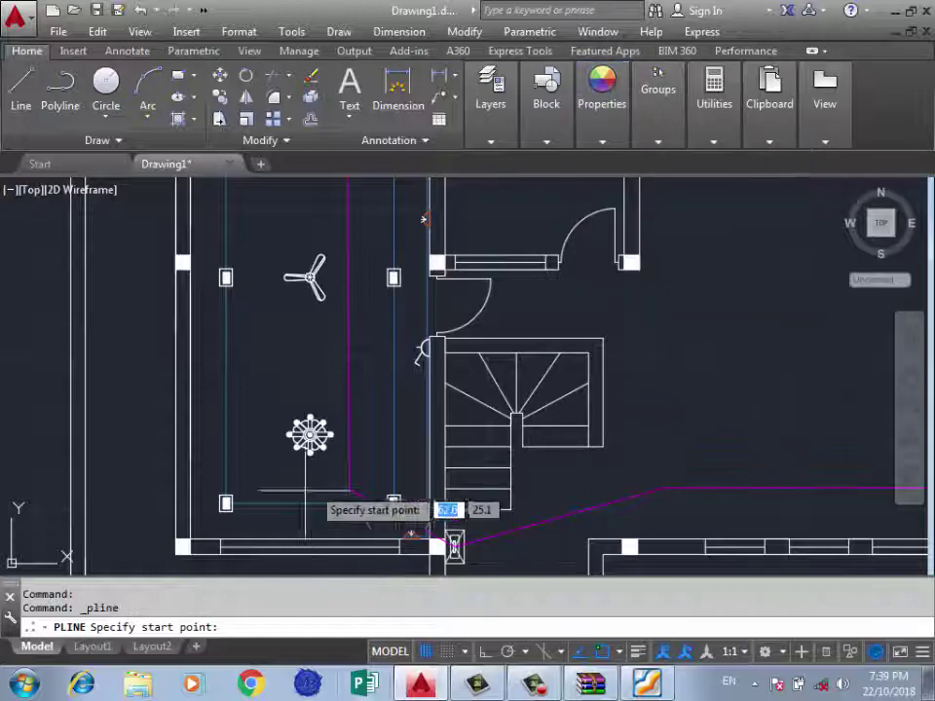
Draw a green arc polyline from the door switch to the lower chandelier's centre and soften its curve.
{"action": "scroll", "coordinate": [441, 394], "scroll_direction": "down", "scroll_amount": 3}
{"action": "scroll", "coordinate": [415, 346], "scroll_direction": "up", "scroll_amount": 5}
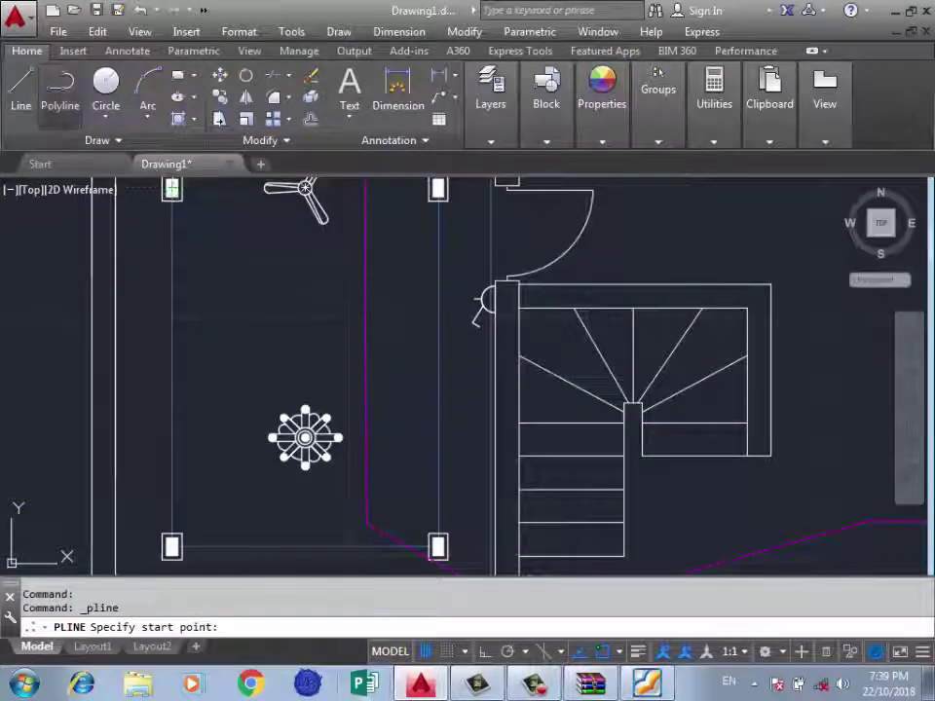
{"action": "scroll", "coordinate": [484, 318], "scroll_direction": "up", "scroll_amount": 3}
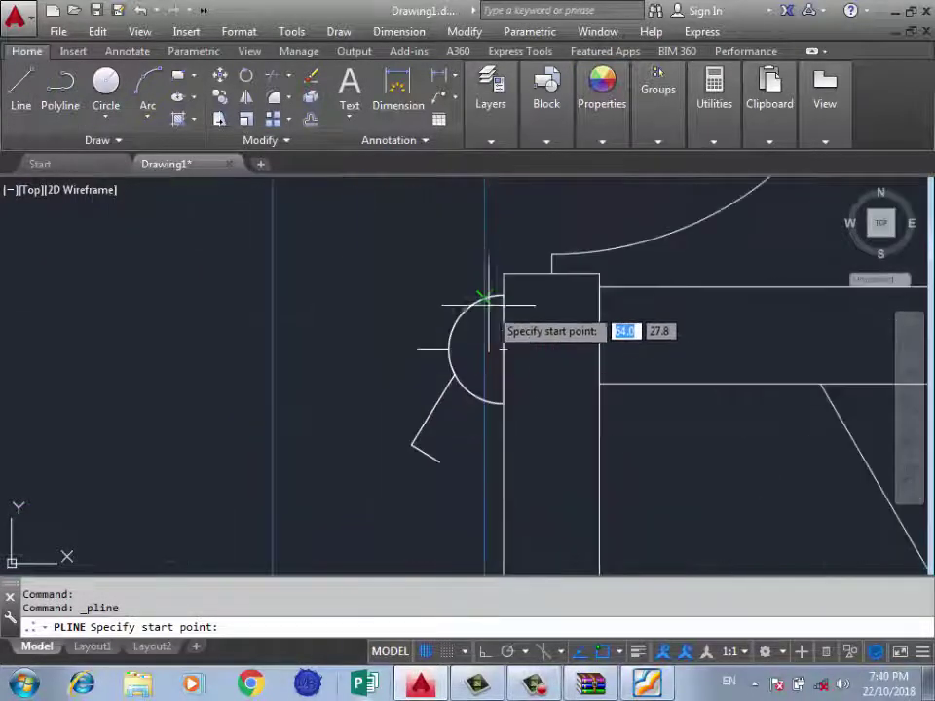
{"action": "left_click", "coordinate": [502, 349]}
{"action": "scroll", "coordinate": [531, 326], "scroll_direction": "down", "scroll_amount": 2}
{"action": "scroll", "coordinate": [531, 354], "scroll_direction": "down", "scroll_amount": 2}
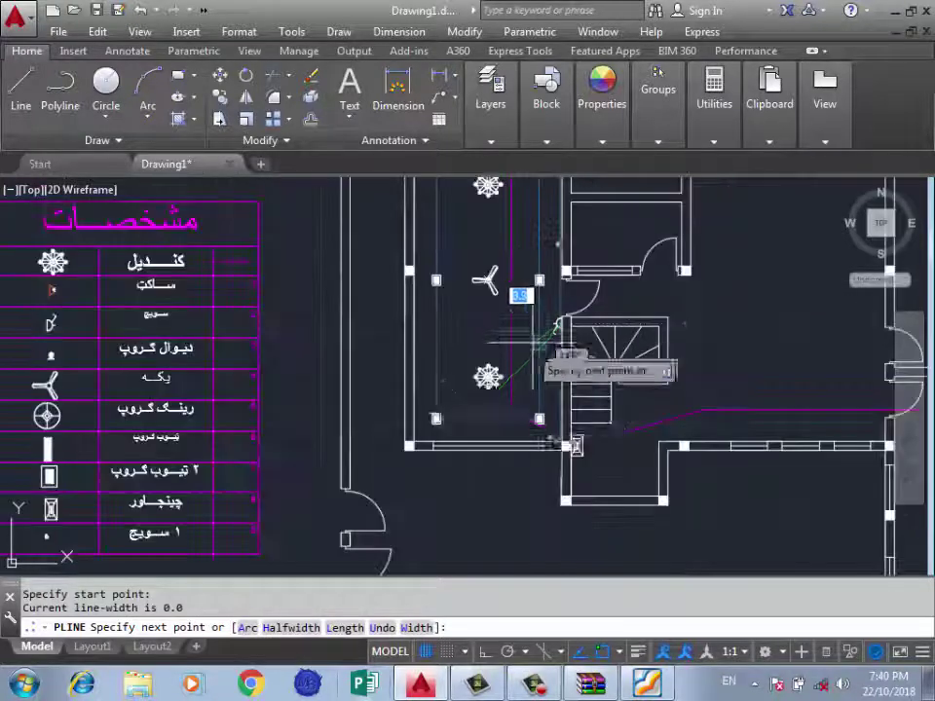
{"action": "scroll", "coordinate": [506, 389], "scroll_direction": "up", "scroll_amount": 1}
{"action": "scroll", "coordinate": [515, 401], "scroll_direction": "up", "scroll_amount": 3}
{"action": "key", "text": "Return"}
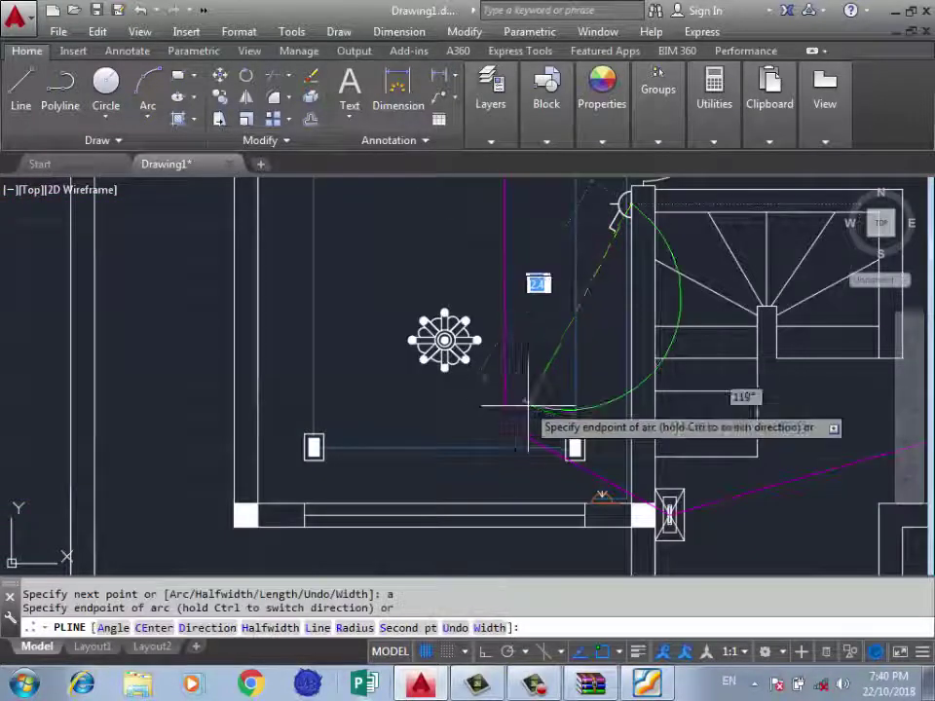
{"action": "scroll", "coordinate": [574, 448], "scroll_direction": "up", "scroll_amount": 2}
{"action": "scroll", "coordinate": [494, 443], "scroll_direction": "down", "scroll_amount": 3}
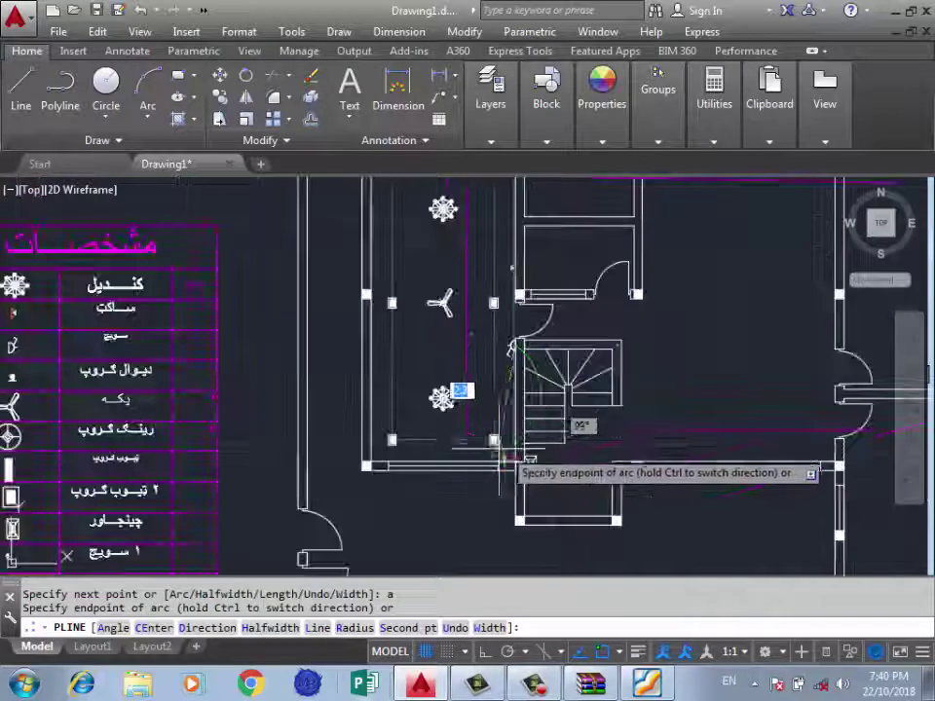
{"action": "scroll", "coordinate": [511, 448], "scroll_direction": "up", "scroll_amount": 4}
{"action": "scroll", "coordinate": [460, 429], "scroll_direction": "down", "scroll_amount": 4}
{"action": "scroll", "coordinate": [381, 366], "scroll_direction": "up", "scroll_amount": 1}
{"action": "scroll", "coordinate": [381, 366], "scroll_direction": "up", "scroll_amount": 5}
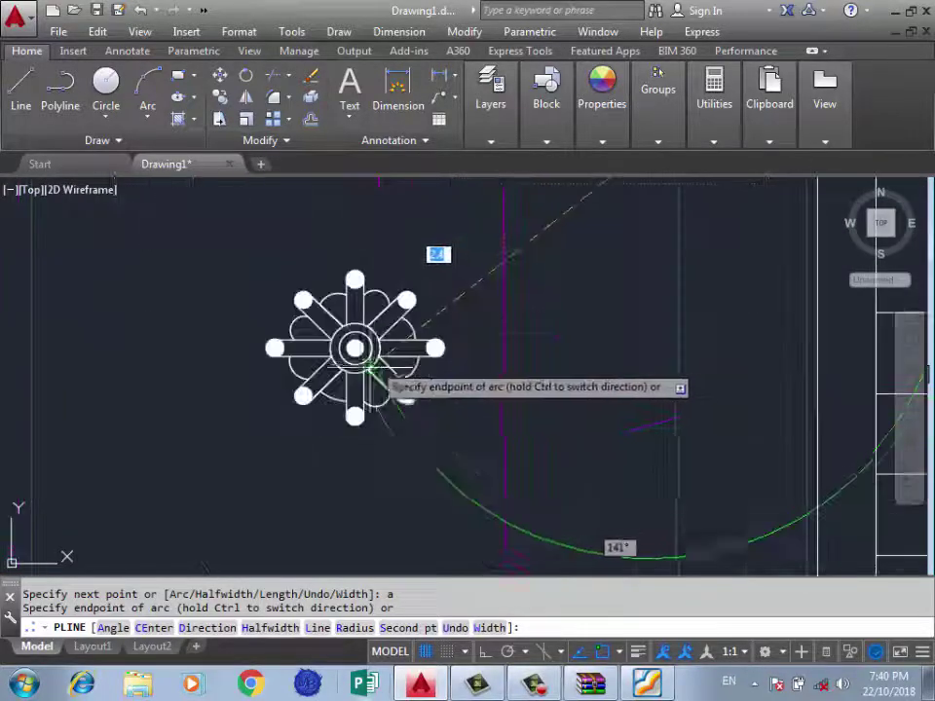
{"action": "left_click", "coordinate": [354, 347]}
{"action": "scroll", "coordinate": [216, 294], "scroll_direction": "down", "scroll_amount": 2}
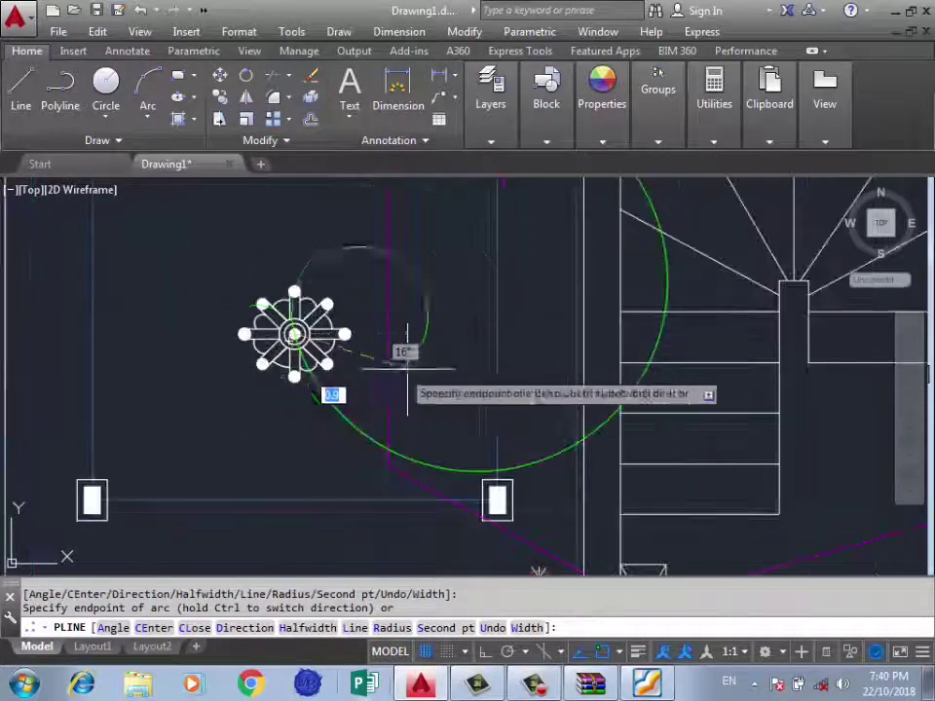
{"action": "key", "text": "Return"}
{"action": "scroll", "coordinate": [332, 404], "scroll_direction": "down", "scroll_amount": 4}
{"action": "scroll", "coordinate": [388, 413], "scroll_direction": "up", "scroll_amount": 2}
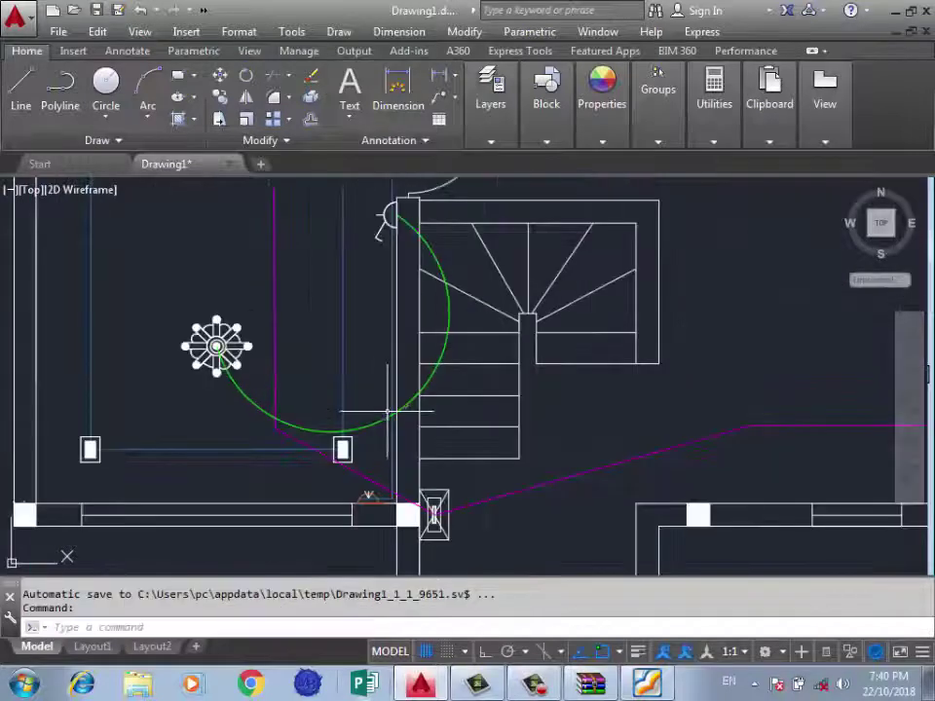
{"action": "left_click", "coordinate": [331, 311]}
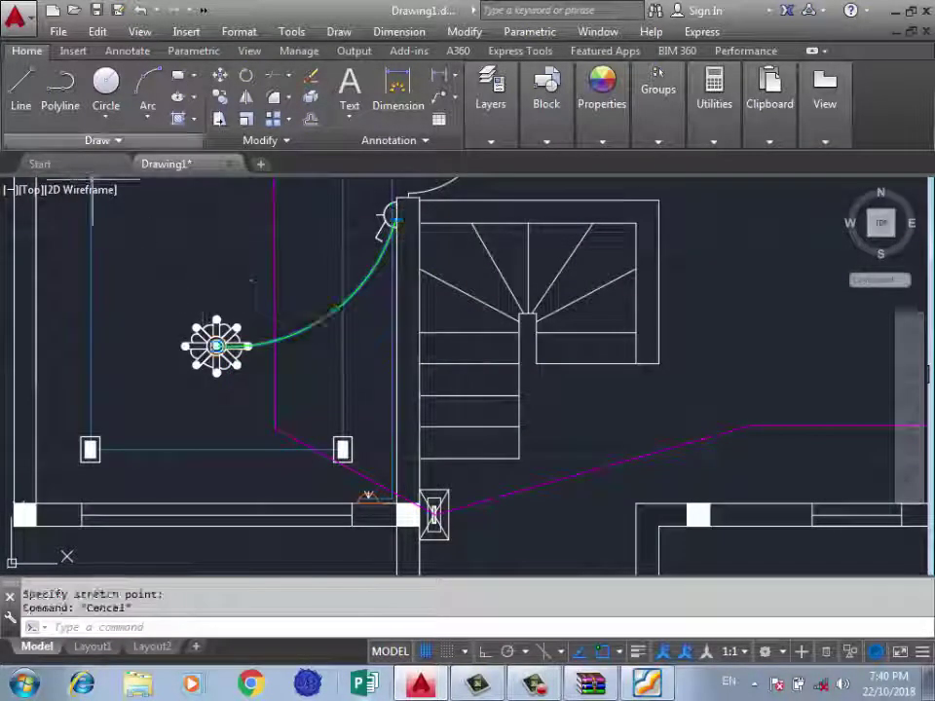
Draw a Start-End-Direction green arc from the switch to the lower right light.
{"action": "left_click", "coordinate": [147, 117]}
{"action": "left_click", "coordinate": [209, 338]}
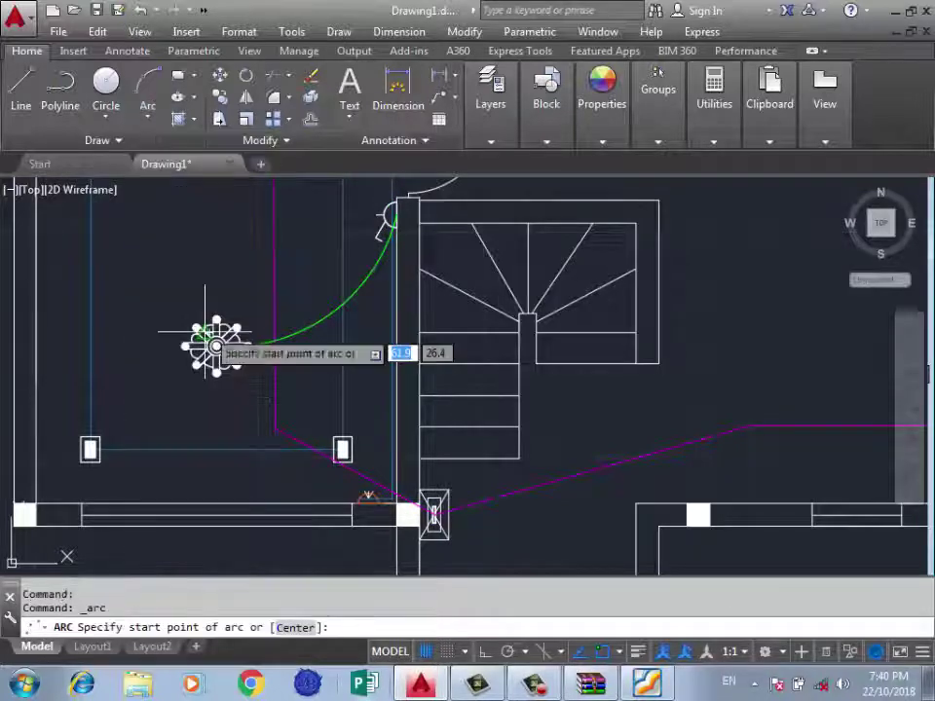
{"action": "scroll", "coordinate": [380, 212], "scroll_direction": "up", "scroll_amount": 3}
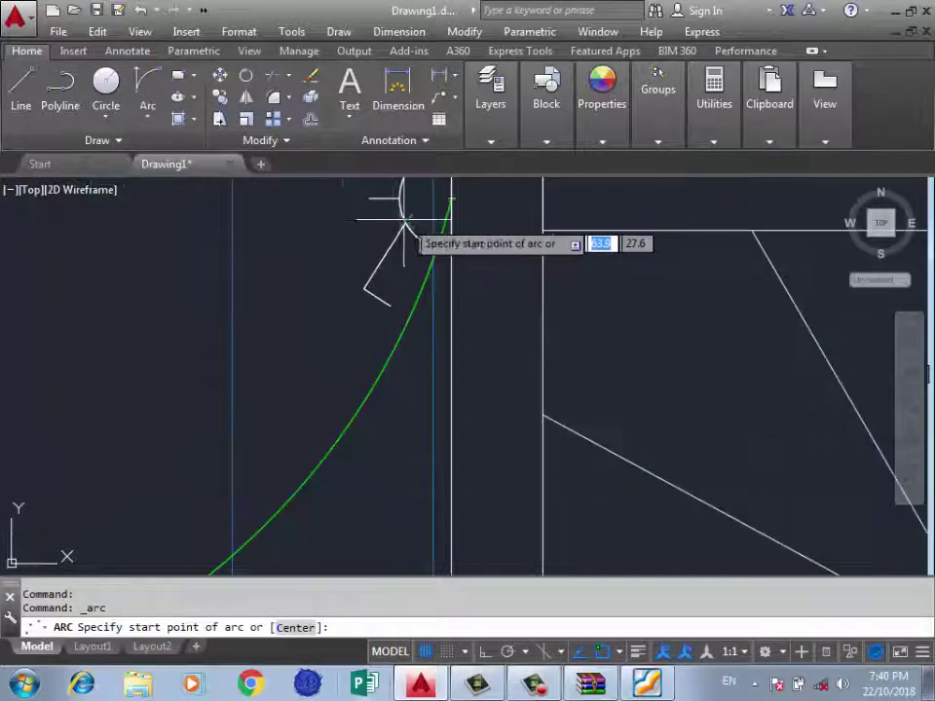
{"action": "left_click", "coordinate": [449, 212]}
{"action": "scroll", "coordinate": [391, 486], "scroll_direction": "down", "scroll_amount": 2}
{"action": "scroll", "coordinate": [396, 487], "scroll_direction": "down", "scroll_amount": 3}
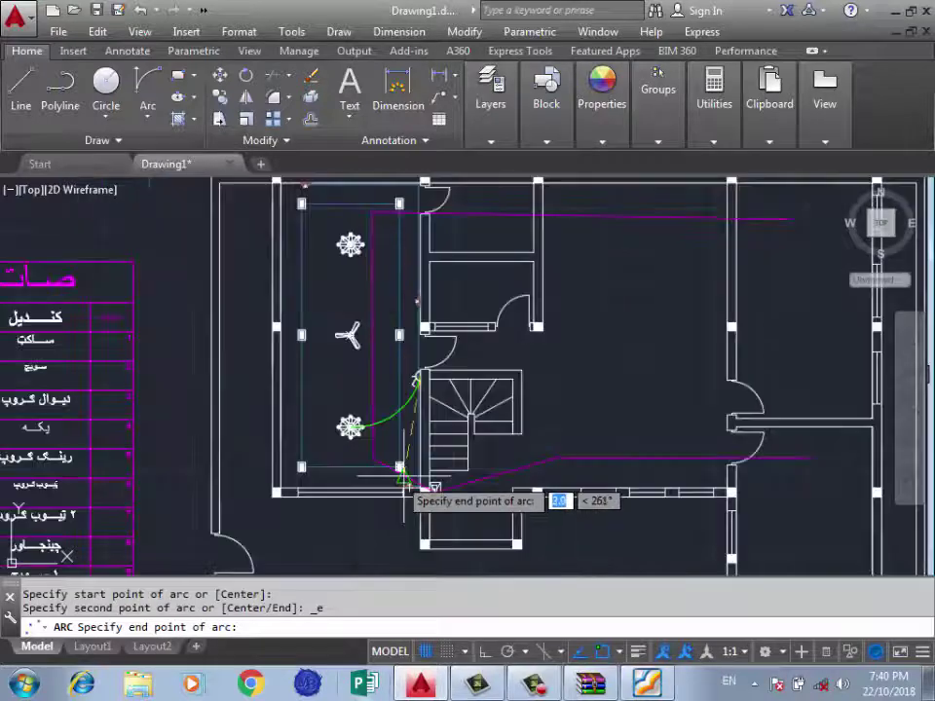
{"action": "scroll", "coordinate": [370, 413], "scroll_direction": "up", "scroll_amount": 4}
{"action": "scroll", "coordinate": [371, 380], "scroll_direction": "up", "scroll_amount": 2}
{"action": "left_click", "coordinate": [371, 379]}
{"action": "scroll", "coordinate": [390, 292], "scroll_direction": "down", "scroll_amount": 3}
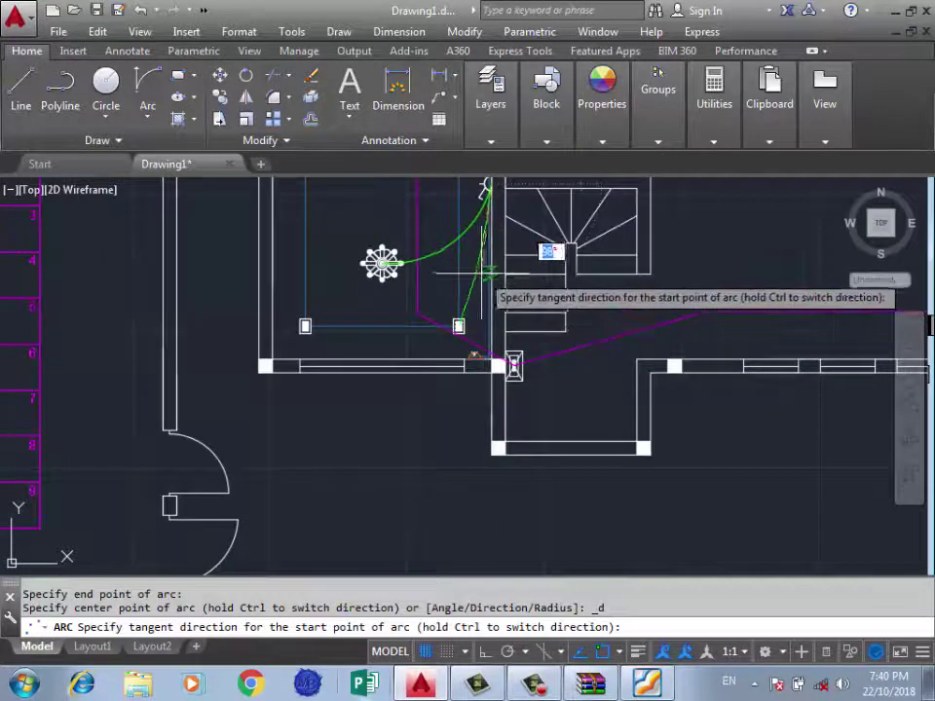
{"action": "left_click", "coordinate": [504, 292]}
{"action": "scroll", "coordinate": [466, 360], "scroll_direction": "down", "scroll_amount": 4}
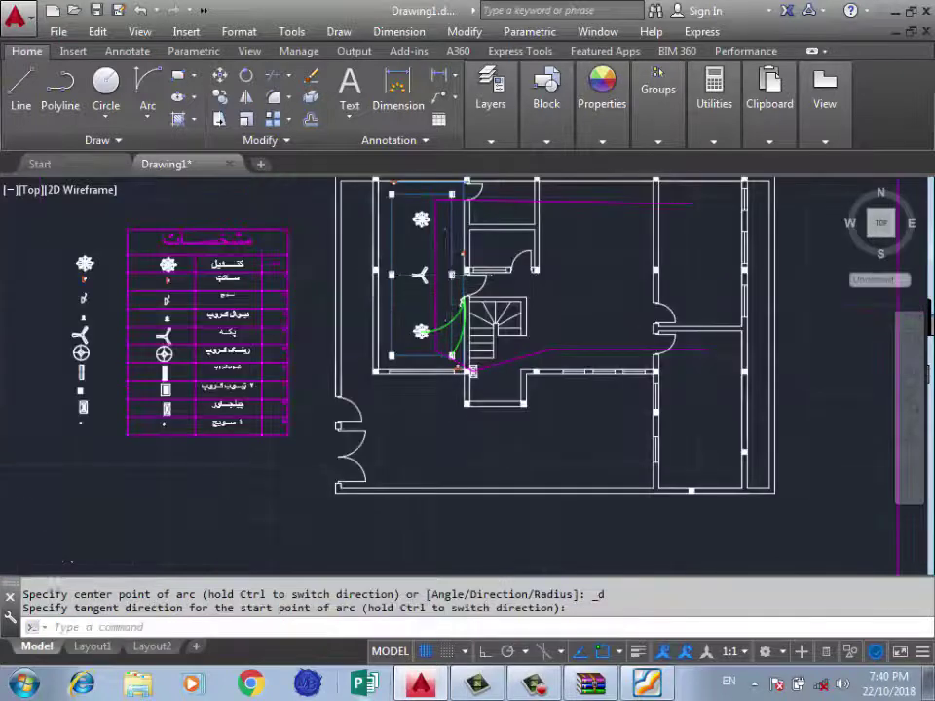
Draw a green arc from the switch to the ceiling fan's centre.
{"action": "key", "text": "Return"}
{"action": "scroll", "coordinate": [472, 288], "scroll_direction": "up", "scroll_amount": 5}
{"action": "key", "text": "Escape"}
{"action": "key", "text": "Return"}
{"action": "scroll", "coordinate": [482, 404], "scroll_direction": "up", "scroll_amount": 2}
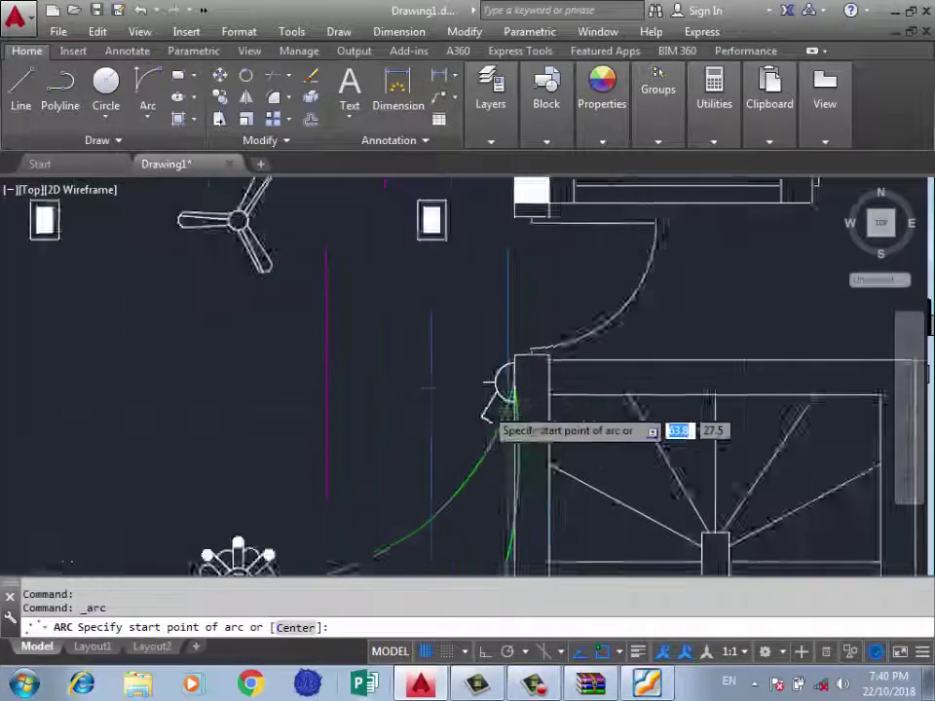
{"action": "scroll", "coordinate": [596, 320], "scroll_direction": "up", "scroll_amount": 3}
{"action": "left_click", "coordinate": [601, 311]}
{"action": "scroll", "coordinate": [601, 312], "scroll_direction": "down", "scroll_amount": 3}
{"action": "scroll", "coordinate": [380, 327], "scroll_direction": "down", "scroll_amount": 2}
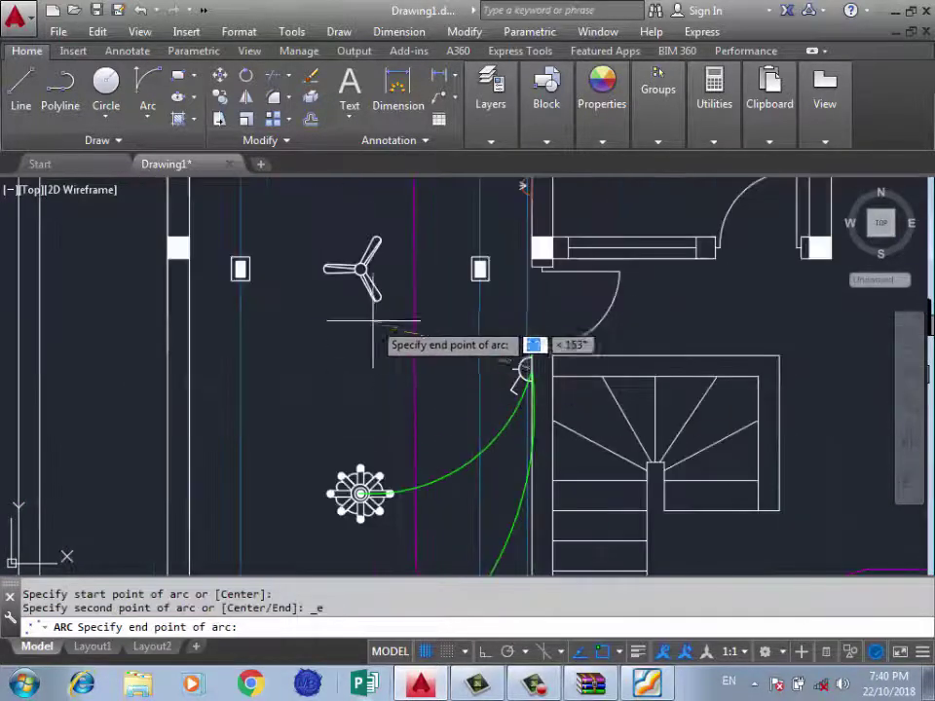
{"action": "scroll", "coordinate": [360, 277], "scroll_direction": "up", "scroll_amount": 5}
{"action": "left_click", "coordinate": [359, 289]}
{"action": "scroll", "coordinate": [360, 285], "scroll_direction": "down", "scroll_amount": 4}
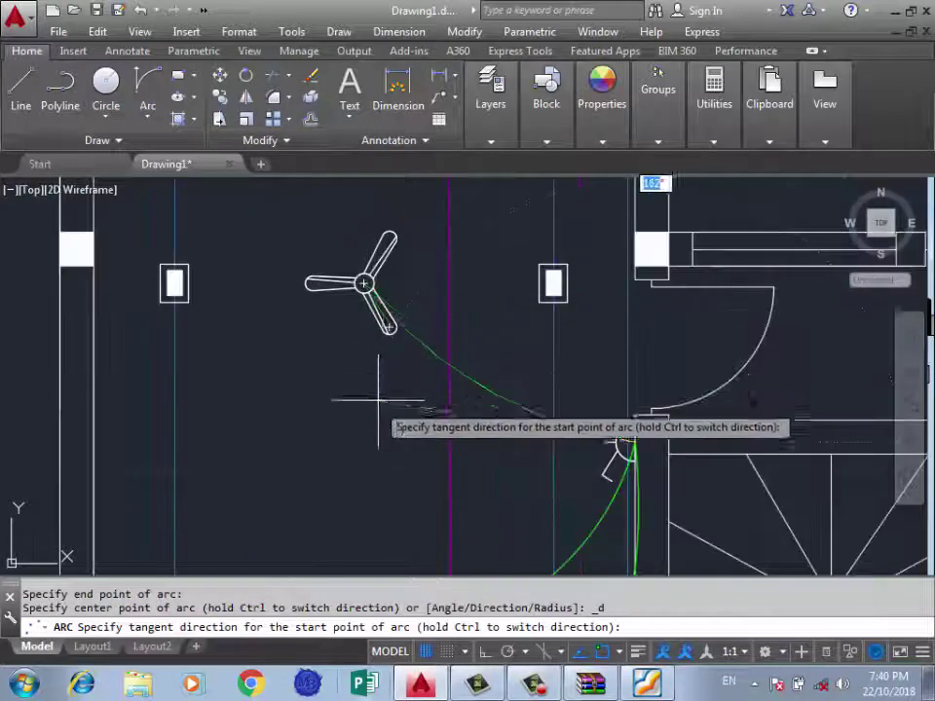
{"action": "left_click", "coordinate": [279, 184]}
Draw a green arc to the upper chandelier's centre, then compare with the reference PDF plan.
{"action": "key", "text": "Return"}
{"action": "scroll", "coordinate": [637, 443], "scroll_direction": "up", "scroll_amount": 4}
{"action": "scroll", "coordinate": [611, 443], "scroll_direction": "down", "scroll_amount": 3}
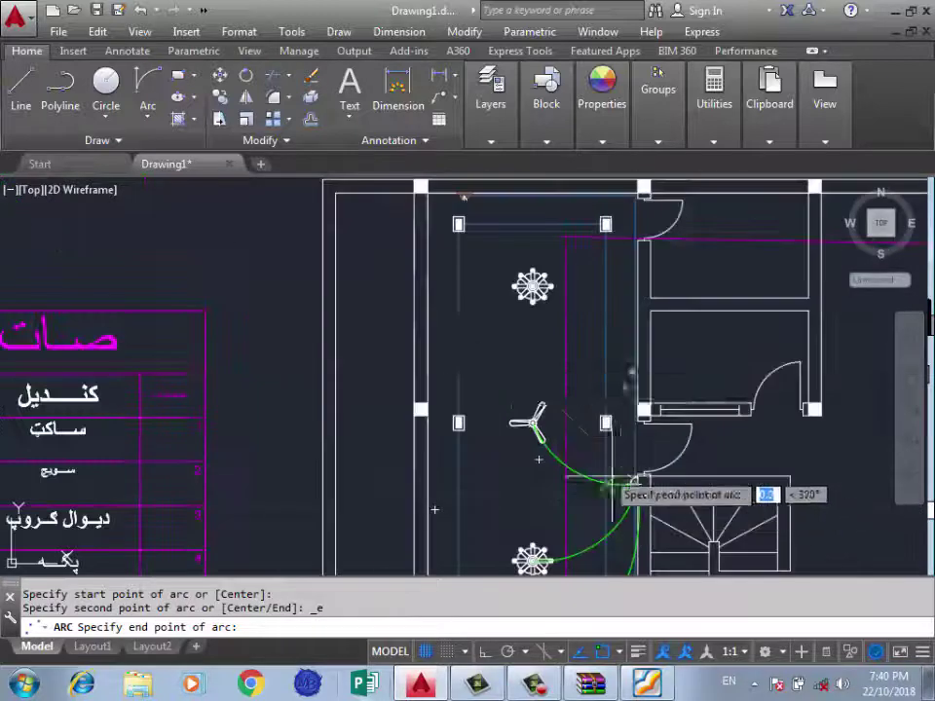
{"action": "scroll", "coordinate": [532, 321], "scroll_direction": "up", "scroll_amount": 3}
{"action": "scroll", "coordinate": [534, 342], "scroll_direction": "up", "scroll_amount": 2}
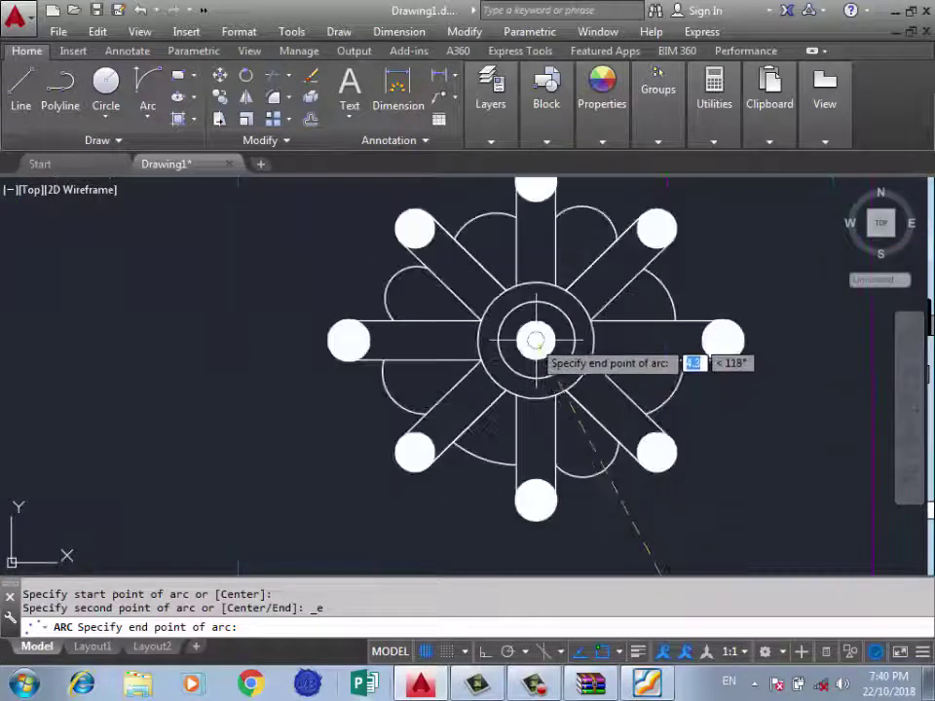
{"action": "left_click", "coordinate": [536, 340]}
{"action": "scroll", "coordinate": [688, 230], "scroll_direction": "down", "scroll_amount": 4}
{"action": "scroll", "coordinate": [720, 282], "scroll_direction": "down", "scroll_amount": 1}
{"action": "scroll", "coordinate": [621, 272], "scroll_direction": "up", "scroll_amount": 2}
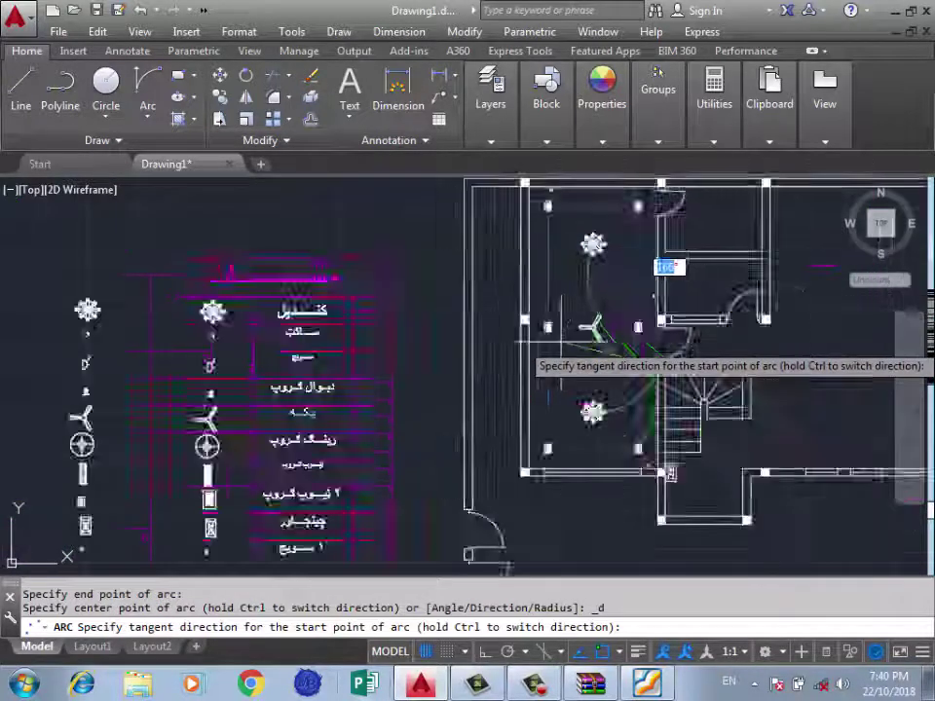
{"action": "scroll", "coordinate": [588, 343], "scroll_direction": "up", "scroll_amount": 3}
{"action": "left_click", "coordinate": [584, 327]}
{"action": "scroll", "coordinate": [370, 287], "scroll_direction": "down", "scroll_amount": 2}
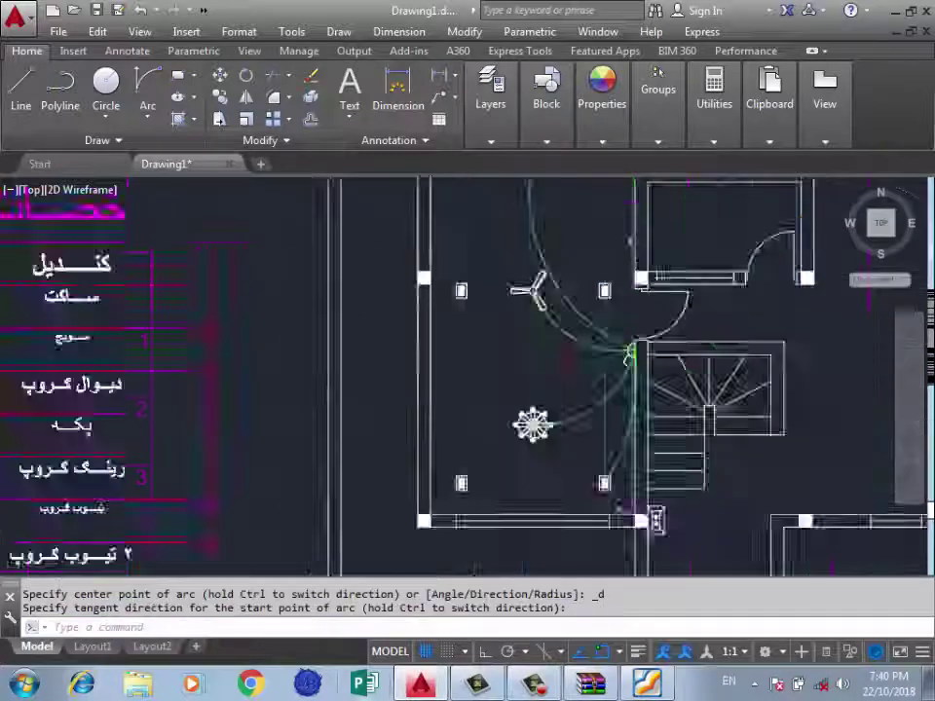
{"action": "scroll", "coordinate": [312, 288], "scroll_direction": "down", "scroll_amount": 3}
{"action": "scroll", "coordinate": [370, 292], "scroll_direction": "down", "scroll_amount": 2}
{"action": "scroll", "coordinate": [398, 310], "scroll_direction": "up", "scroll_amount": 5}
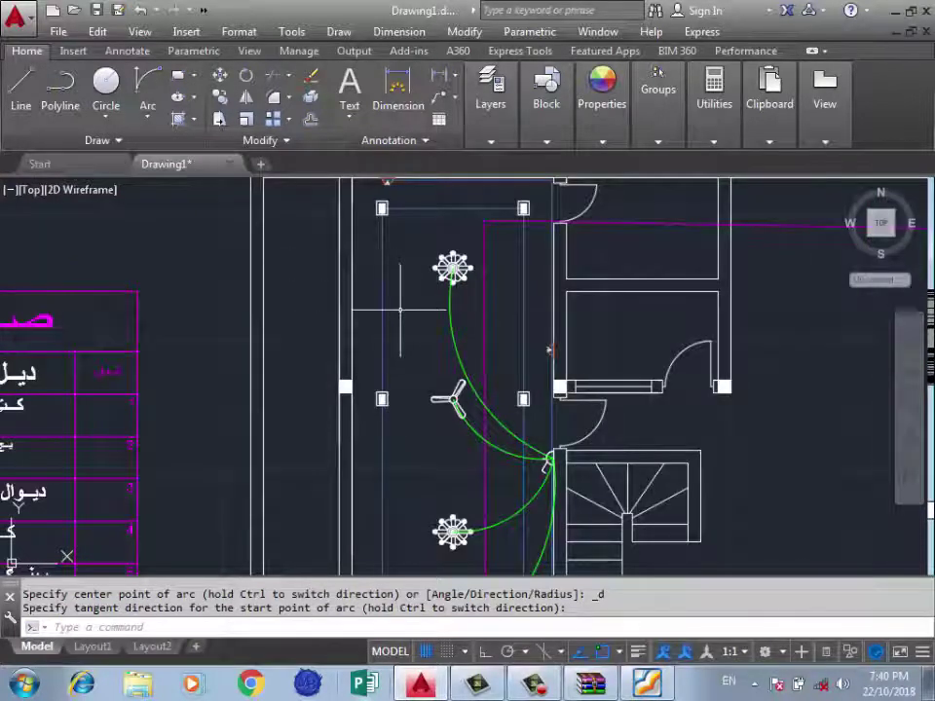
{"action": "scroll", "coordinate": [428, 297], "scroll_direction": "down", "scroll_amount": 2}
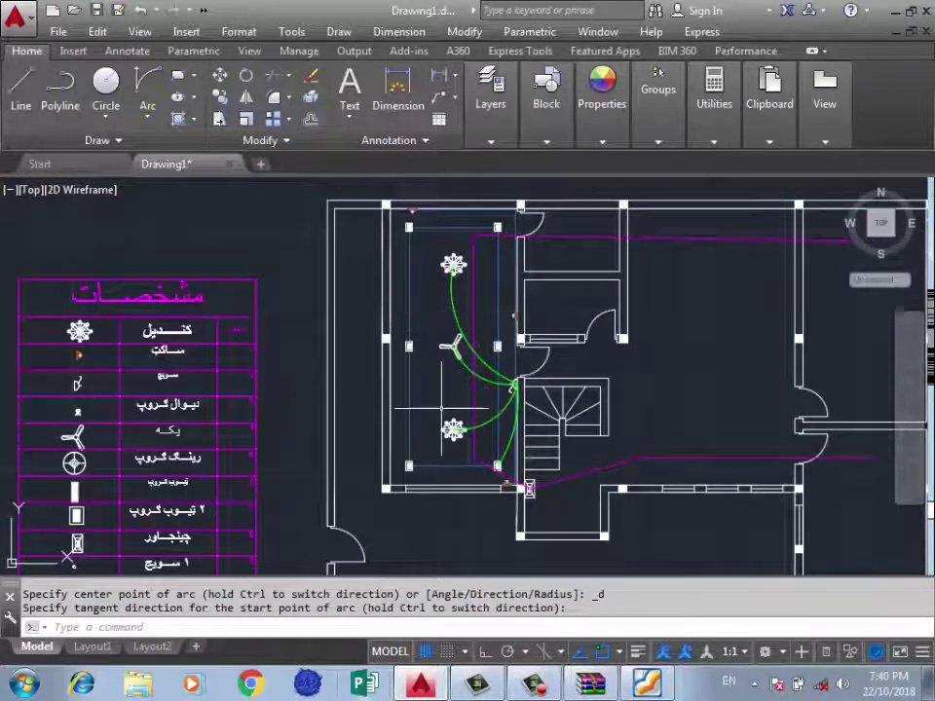
{"action": "scroll", "coordinate": [458, 399], "scroll_direction": "up", "scroll_amount": 2}
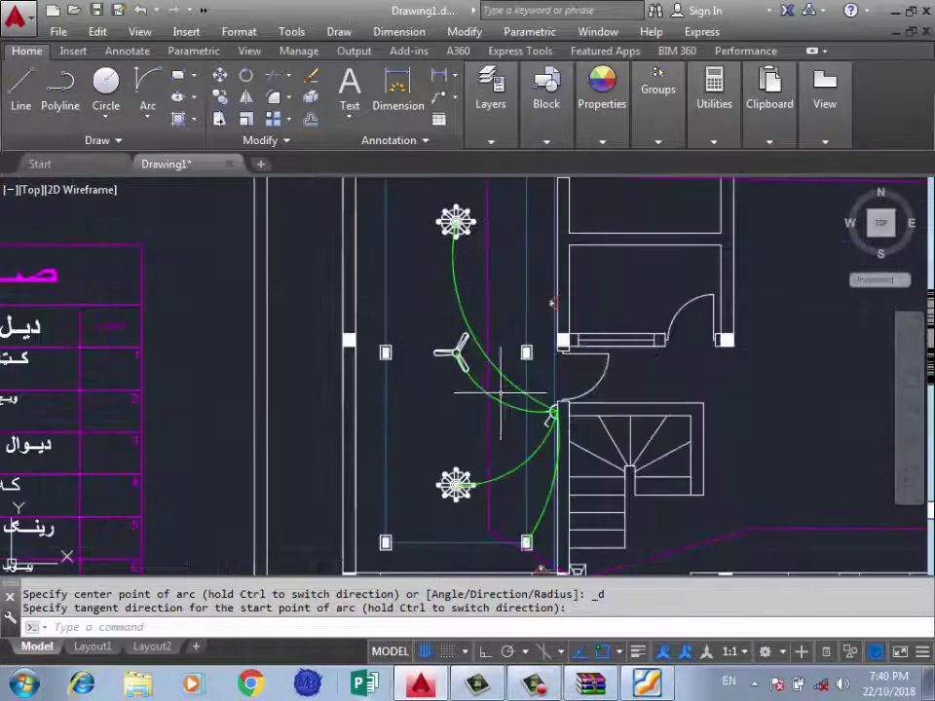
{"action": "scroll", "coordinate": [392, 517], "scroll_direction": "down", "scroll_amount": 2}
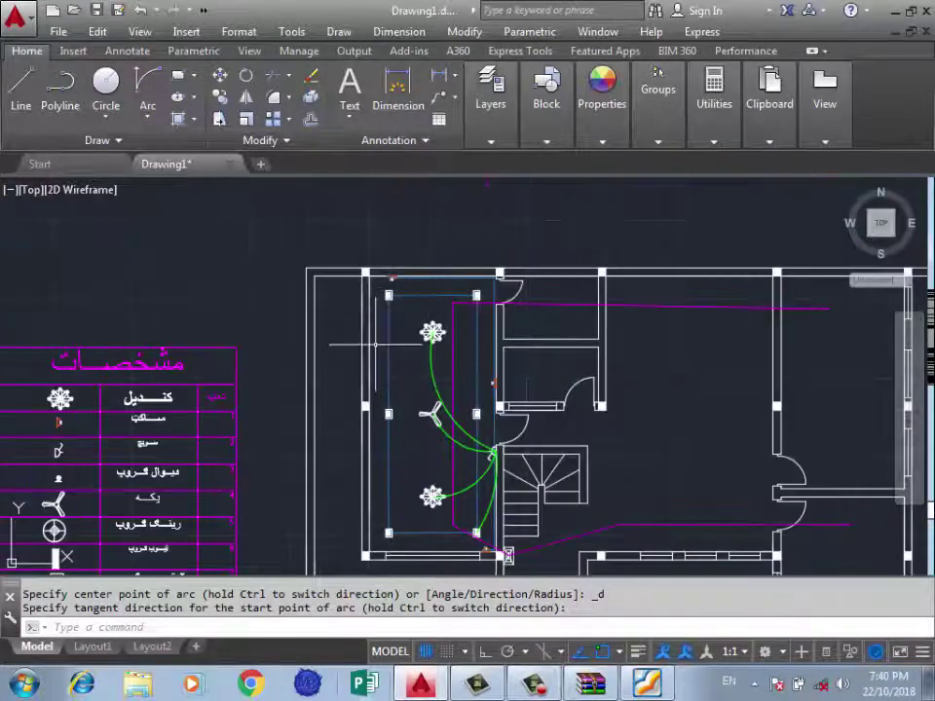
{"action": "scroll", "coordinate": [394, 292], "scroll_direction": "down", "scroll_amount": 2}
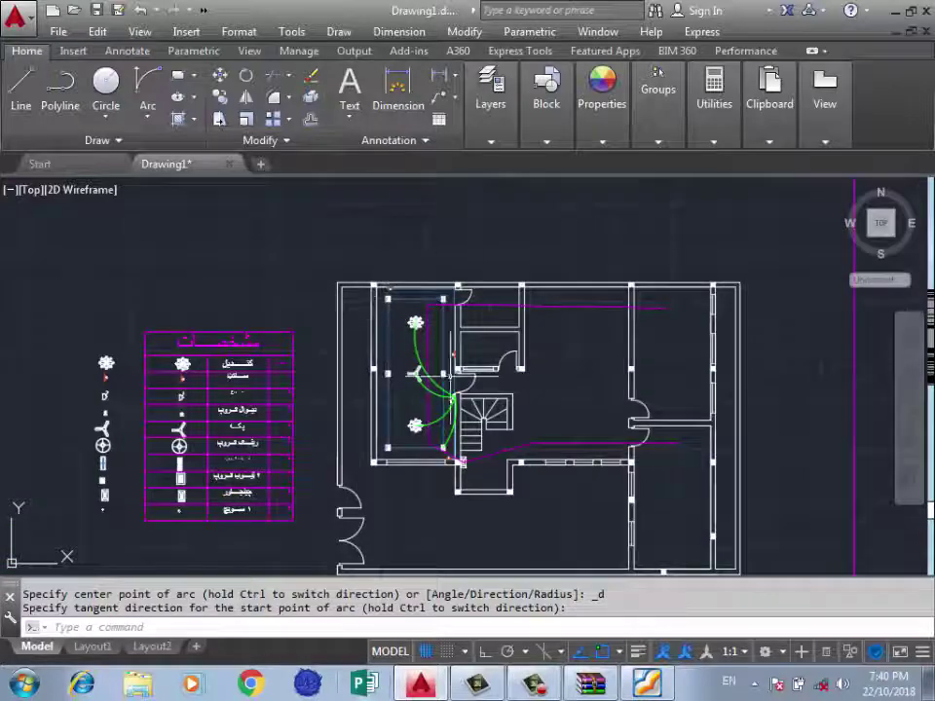
{"action": "scroll", "coordinate": [404, 382], "scroll_direction": "up", "scroll_amount": 2}
{"action": "scroll", "coordinate": [373, 337], "scroll_direction": "down", "scroll_amount": 2}
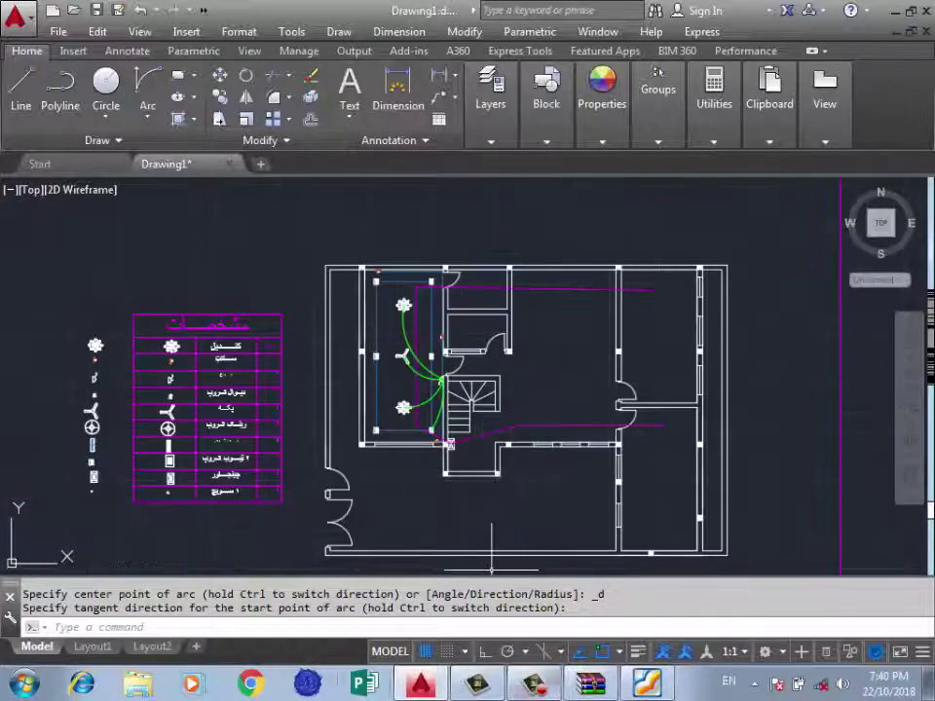
{"action": "key", "text": "alt+Tab"}
Scroll the wired floor-plan PDF in Foxit Reader to show the Persian legend table.
{"action": "scroll", "coordinate": [467, 370], "scroll_direction": "right", "scroll_amount": 5}
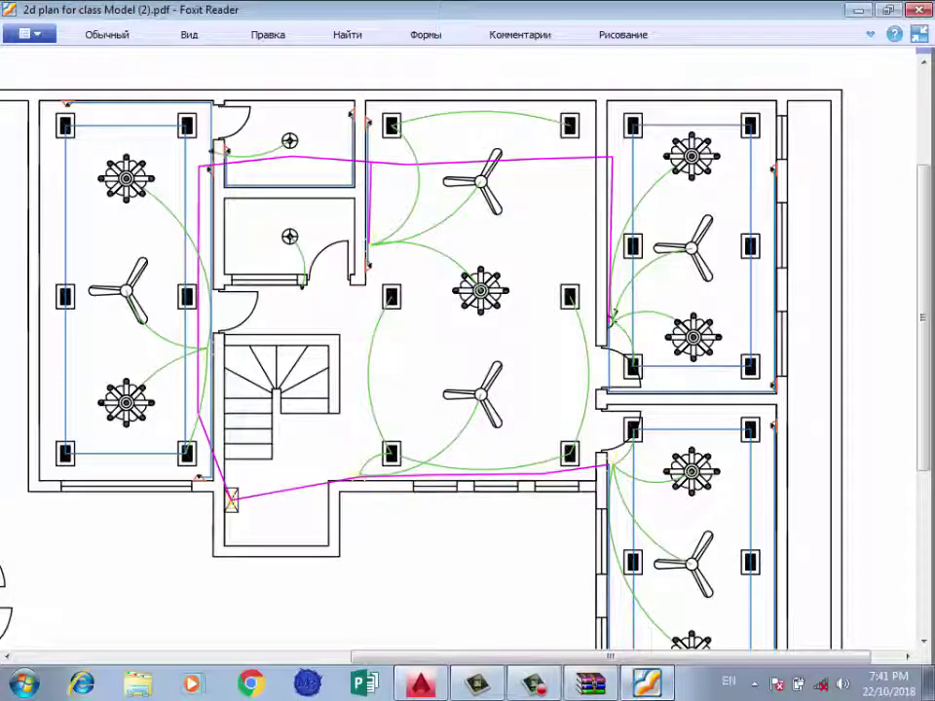
{"action": "scroll", "coordinate": [468, 370], "scroll_direction": "left", "scroll_amount": 5}
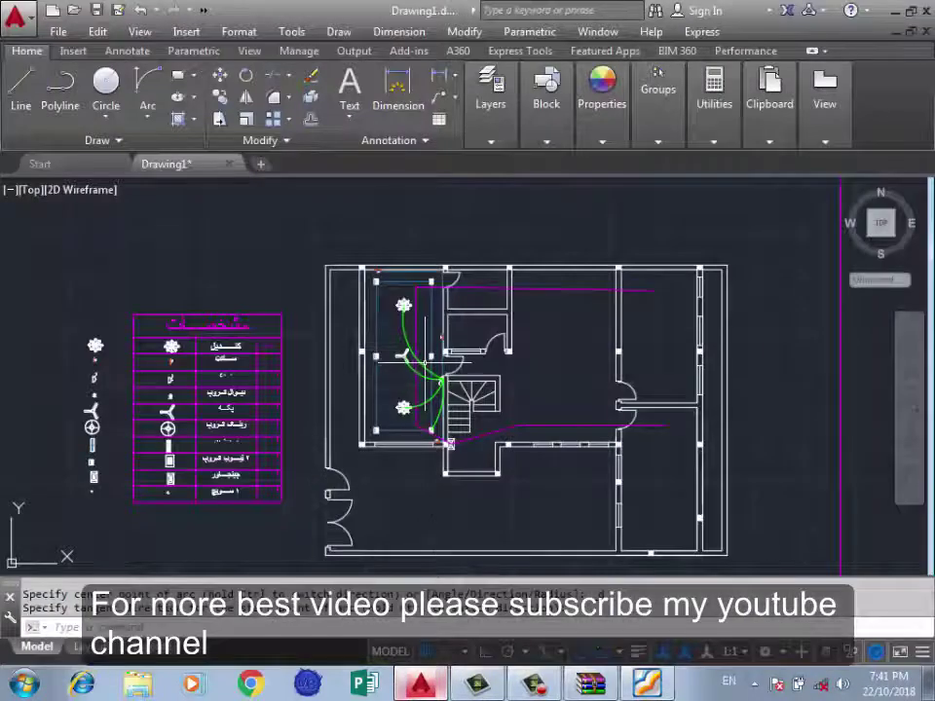
{"action": "scroll", "coordinate": [425, 357], "scroll_direction": "up", "scroll_amount": 4}
Zoom in on the legend table area and click a cell of the table.
{"action": "scroll", "coordinate": [318, 289], "scroll_direction": "down", "scroll_amount": 2}
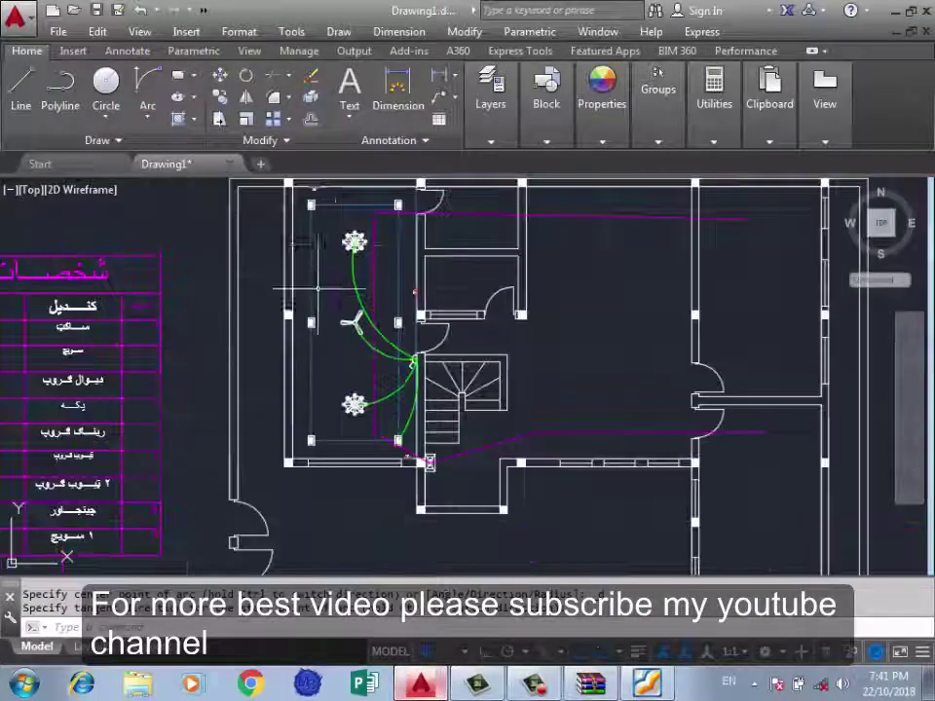
{"action": "scroll", "coordinate": [395, 448], "scroll_direction": "up", "scroll_amount": 3}
{"action": "scroll", "coordinate": [389, 408], "scroll_direction": "up", "scroll_amount": 2}
{"action": "scroll", "coordinate": [390, 409], "scroll_direction": "down", "scroll_amount": 3}
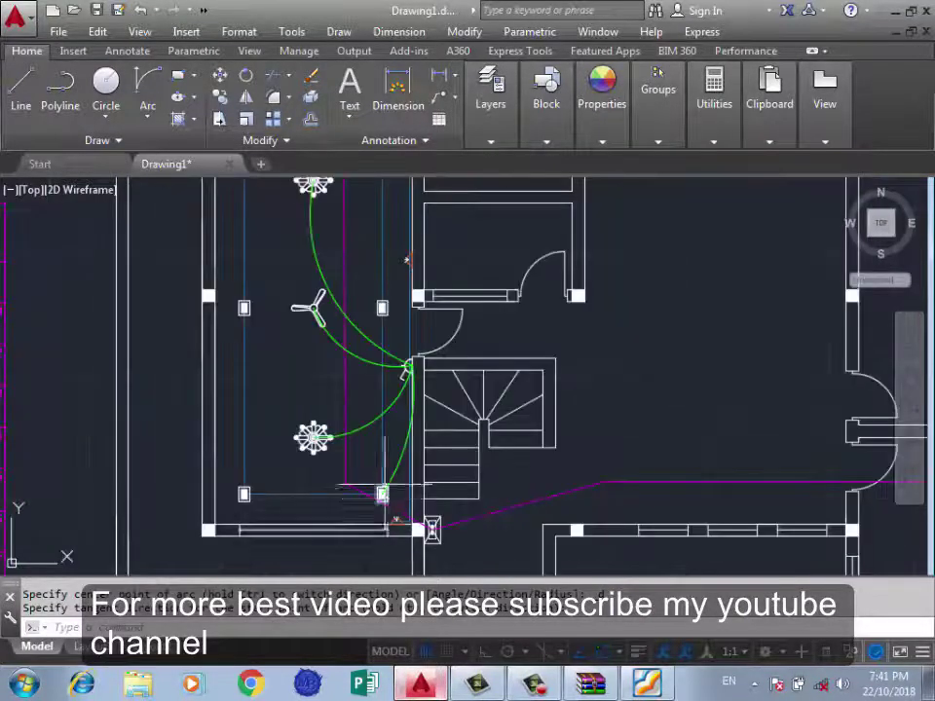
{"action": "scroll", "coordinate": [373, 466], "scroll_direction": "down", "scroll_amount": 5}
{"action": "scroll", "coordinate": [418, 443], "scroll_direction": "up", "scroll_amount": 4}
{"action": "scroll", "coordinate": [389, 358], "scroll_direction": "up", "scroll_amount": 4}
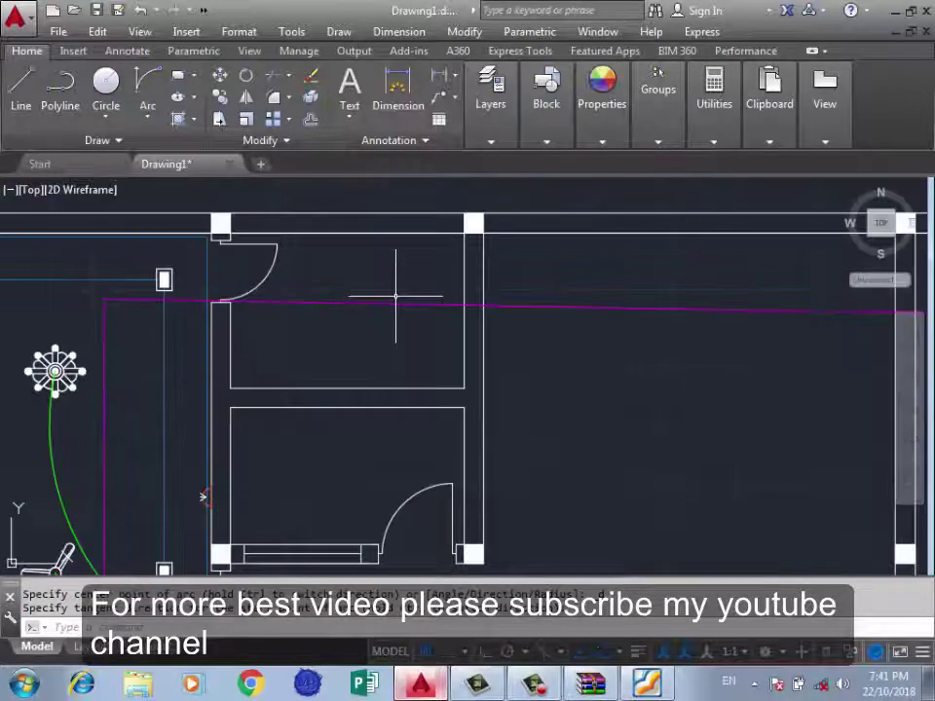
{"action": "scroll", "coordinate": [321, 331], "scroll_direction": "down", "scroll_amount": 2}
{"action": "scroll", "coordinate": [305, 336], "scroll_direction": "up", "scroll_amount": 2}
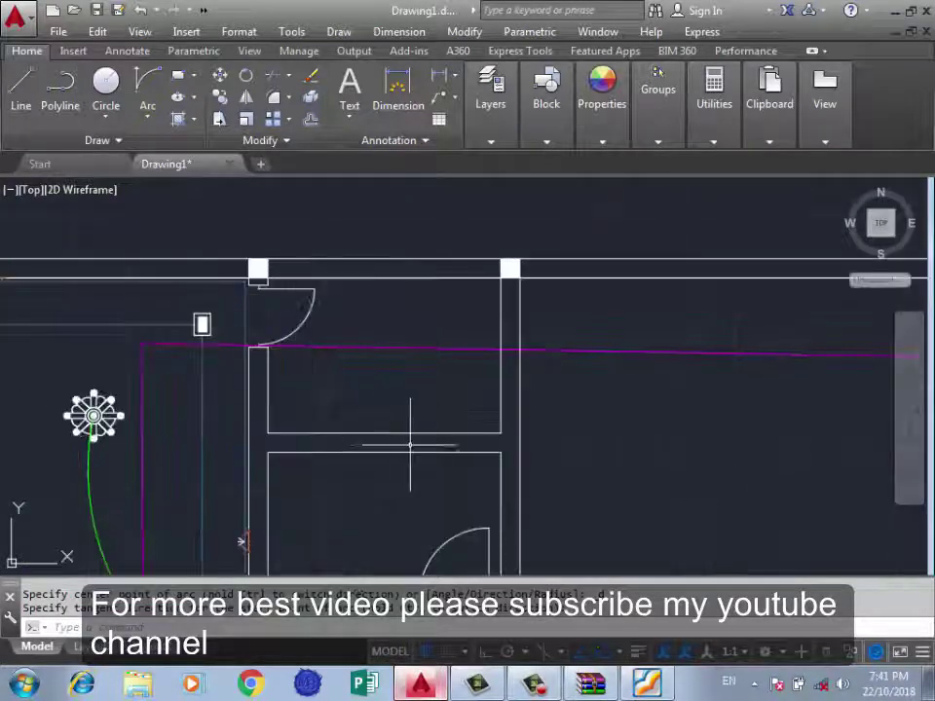
{"action": "scroll", "coordinate": [410, 445], "scroll_direction": "down", "scroll_amount": 5}
{"action": "scroll", "coordinate": [280, 433], "scroll_direction": "up", "scroll_amount": 3}
{"action": "scroll", "coordinate": [288, 443], "scroll_direction": "up", "scroll_amount": 3}
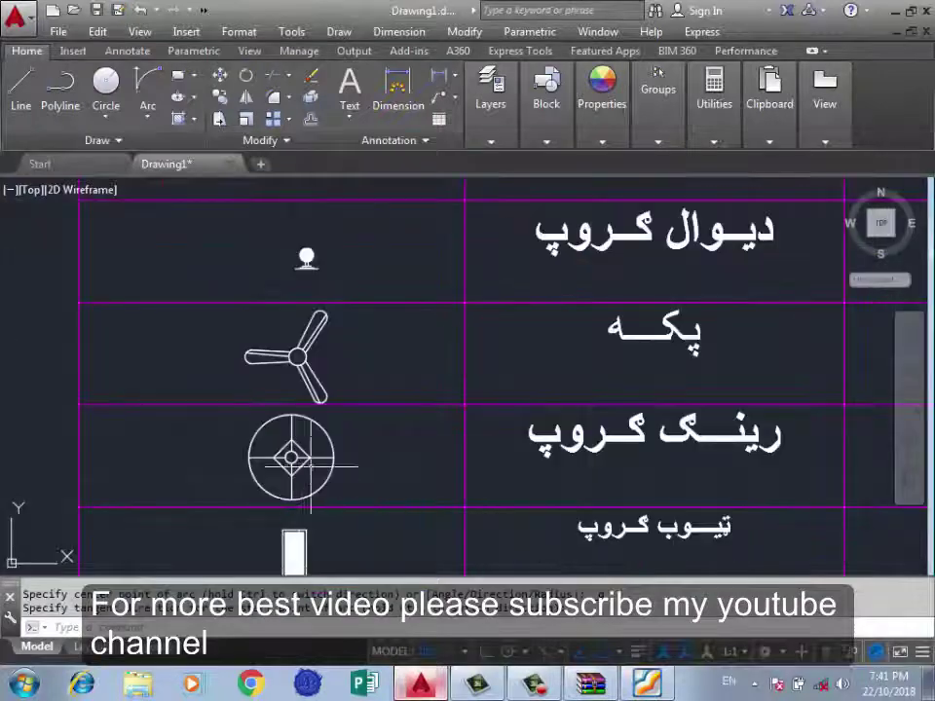
{"action": "left_click", "coordinate": [292, 450]}
{"action": "scroll", "coordinate": [350, 438], "scroll_direction": "down", "scroll_amount": 1}
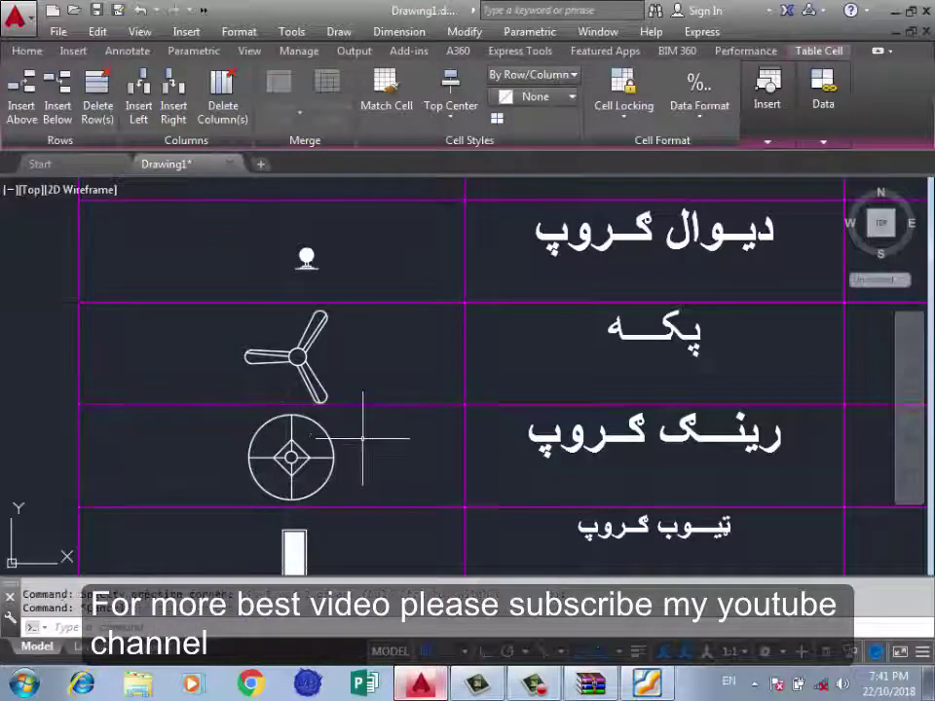
{"action": "scroll", "coordinate": [321, 443], "scroll_direction": "down", "scroll_amount": 4}
{"action": "scroll", "coordinate": [273, 448], "scroll_direction": "down", "scroll_amount": 1}
{"action": "scroll", "coordinate": [244, 456], "scroll_direction": "up", "scroll_amount": 3}
{"action": "scroll", "coordinate": [258, 447], "scroll_direction": "up", "scroll_amount": 3}
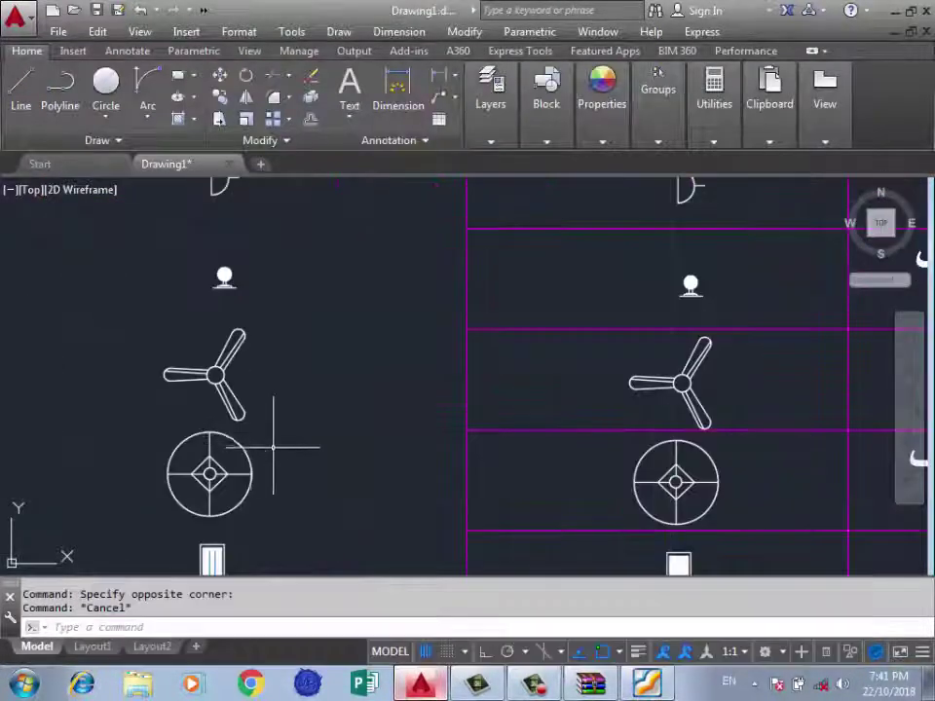
{"action": "scroll", "coordinate": [267, 444], "scroll_direction": "down", "scroll_amount": 2}
{"action": "scroll", "coordinate": [273, 451], "scroll_direction": "up", "scroll_amount": 2}
Scale the round diamond-centred fixture symbol by 0.5 about its centre.
{"action": "type", "text": "c"}
{"action": "key", "text": "Return"}
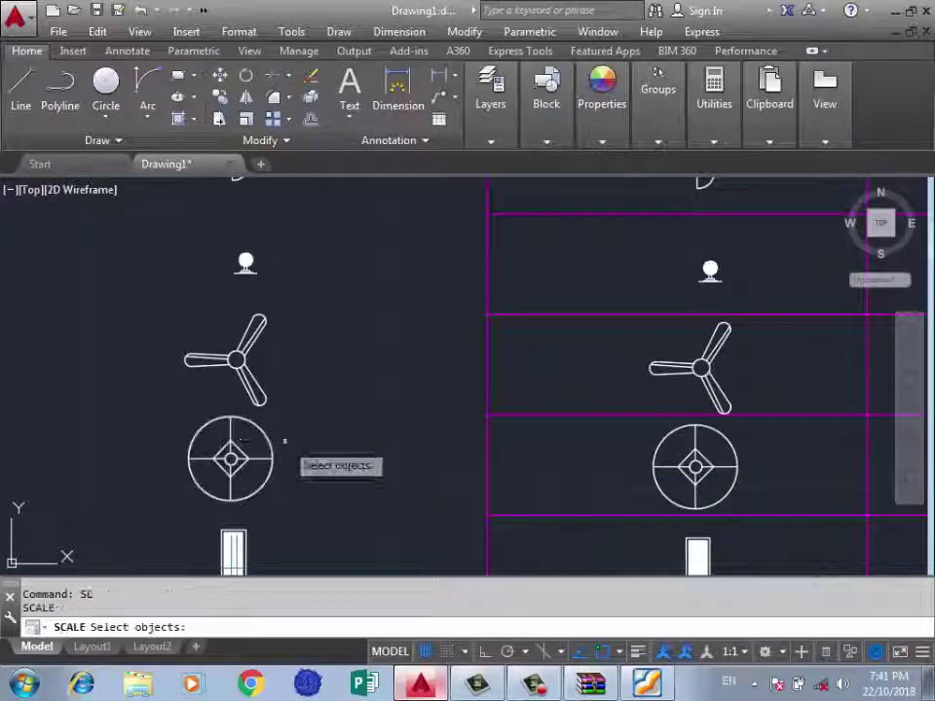
{"action": "left_click", "coordinate": [234, 454]}
{"action": "key", "text": "Return"}
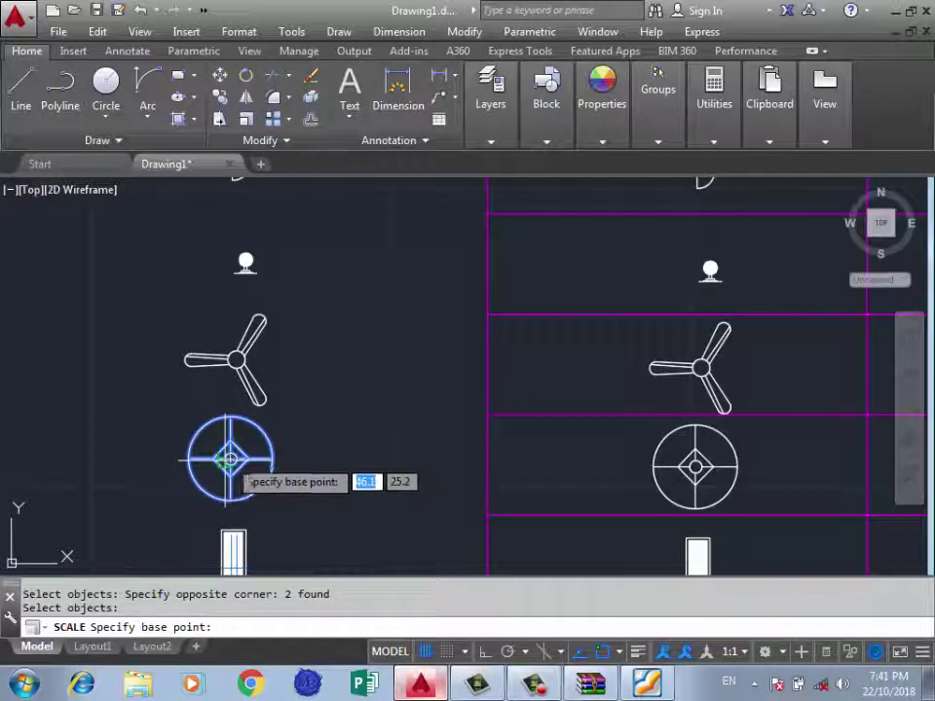
{"action": "scroll", "coordinate": [231, 457], "scroll_direction": "up", "scroll_amount": 4}
{"action": "left_click", "coordinate": [233, 454]}
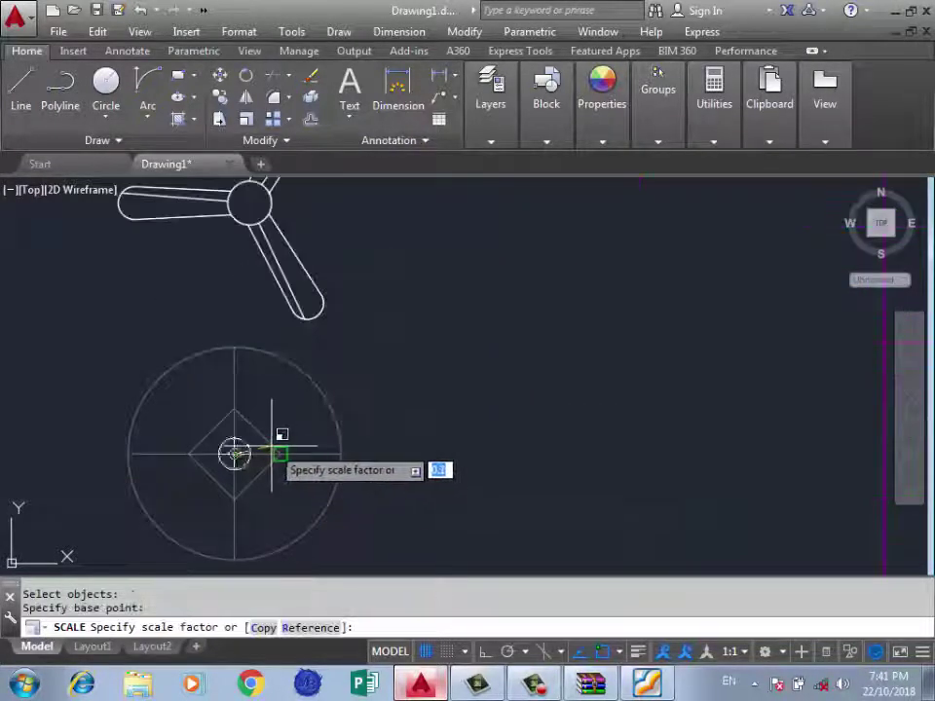
{"action": "type", "text": "0.5"}
{"action": "key", "text": "Return"}
{"action": "scroll", "coordinate": [274, 443], "scroll_direction": "down", "scroll_amount": 3}
{"action": "scroll", "coordinate": [274, 443], "scroll_direction": "down", "scroll_amount": 2}
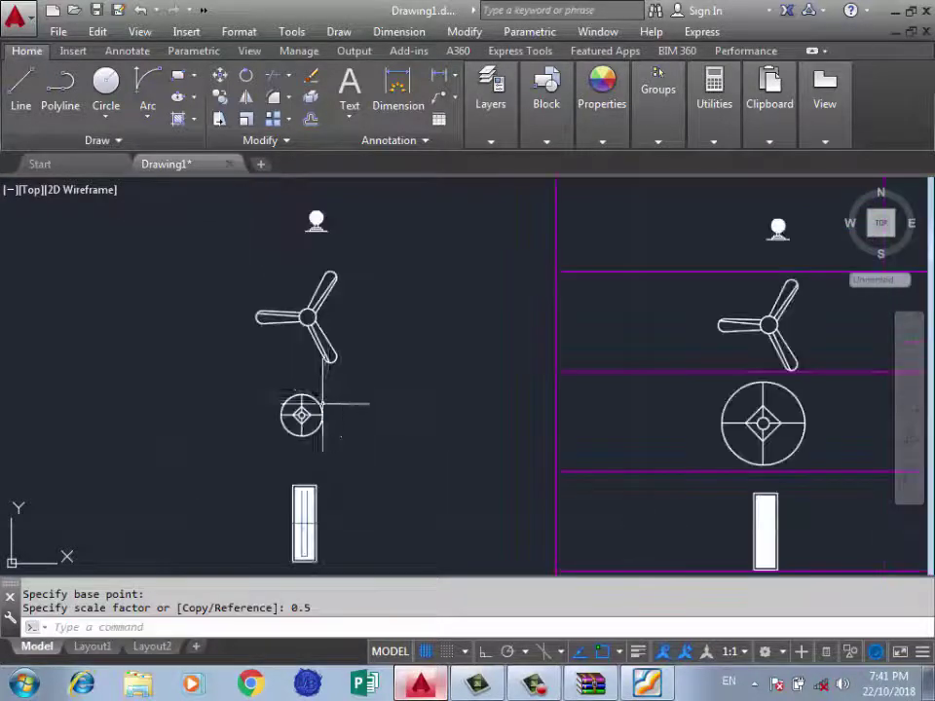
{"action": "left_click", "coordinate": [376, 393]}
{"action": "type", "text": "C"}
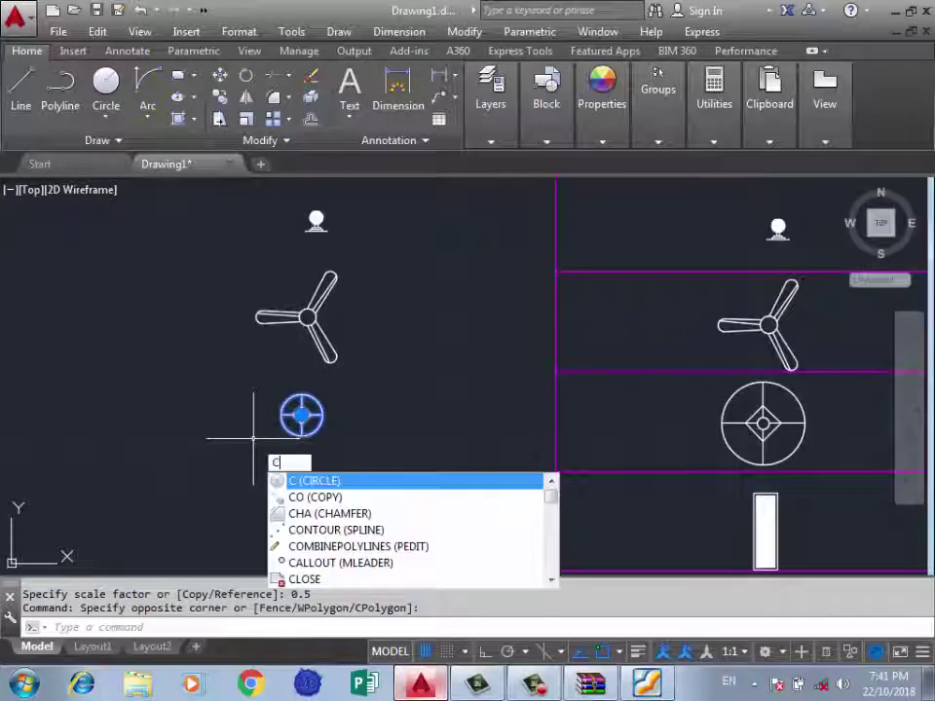
Copy the small round fixture symbol onto the magenta wiring in the small room.
{"action": "type", "text": "o"}
{"action": "key", "text": "Return"}
{"action": "scroll", "coordinate": [292, 445], "scroll_direction": "up", "scroll_amount": 5}
{"action": "left_click", "coordinate": [339, 264]}
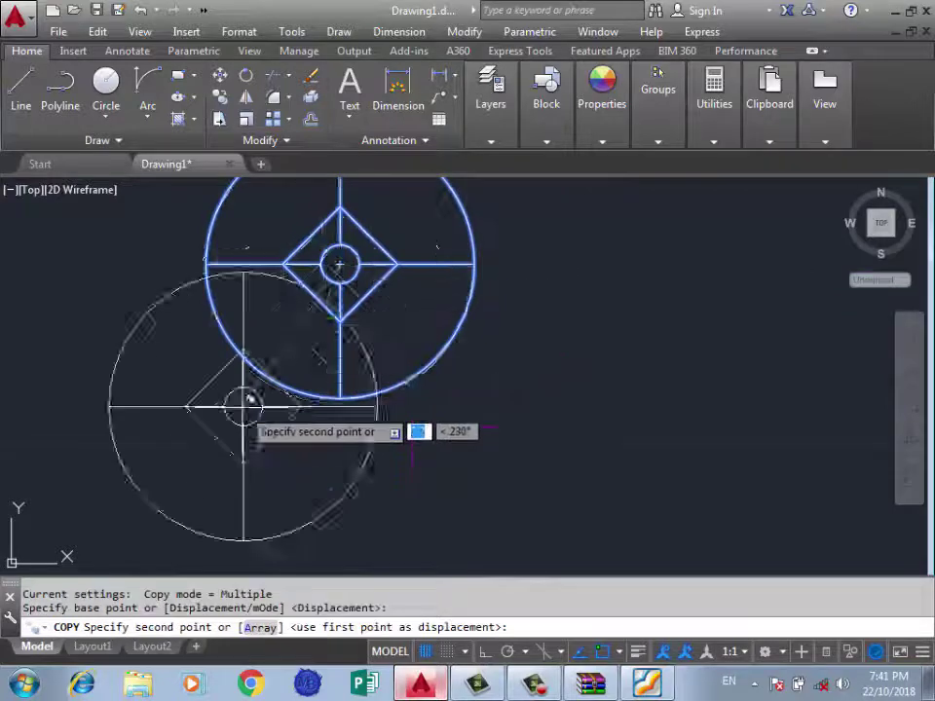
{"action": "scroll", "coordinate": [338, 411], "scroll_direction": "down", "scroll_amount": 5}
{"action": "scroll", "coordinate": [302, 407], "scroll_direction": "down", "scroll_amount": 3}
{"action": "scroll", "coordinate": [352, 368], "scroll_direction": "up", "scroll_amount": 5}
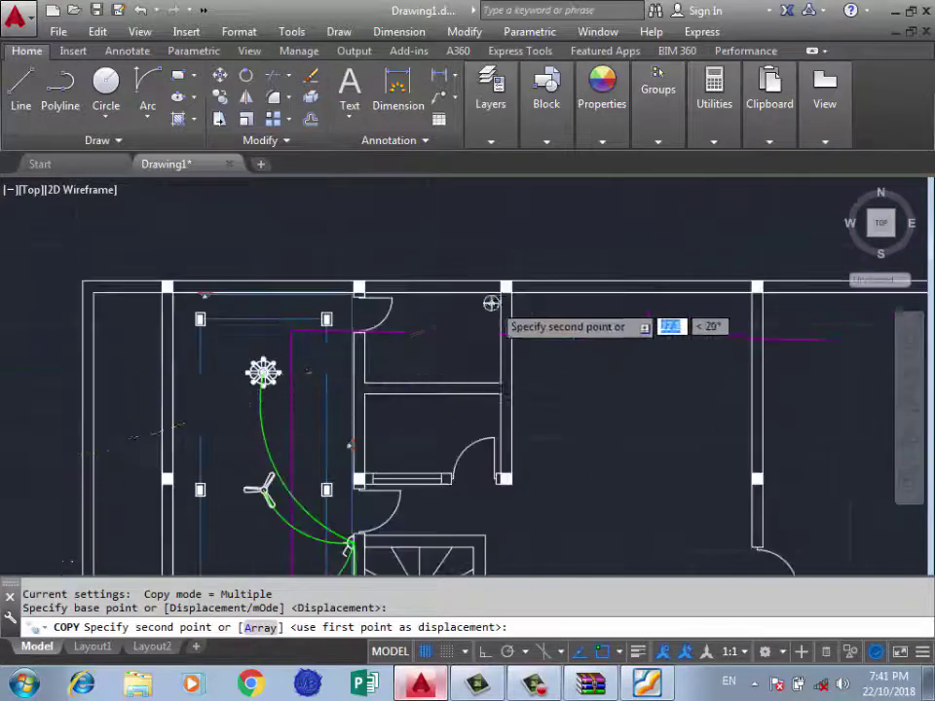
{"action": "scroll", "coordinate": [333, 371], "scroll_direction": "up", "scroll_amount": 5}
{"action": "scroll", "coordinate": [355, 365], "scroll_direction": "down", "scroll_amount": 2}
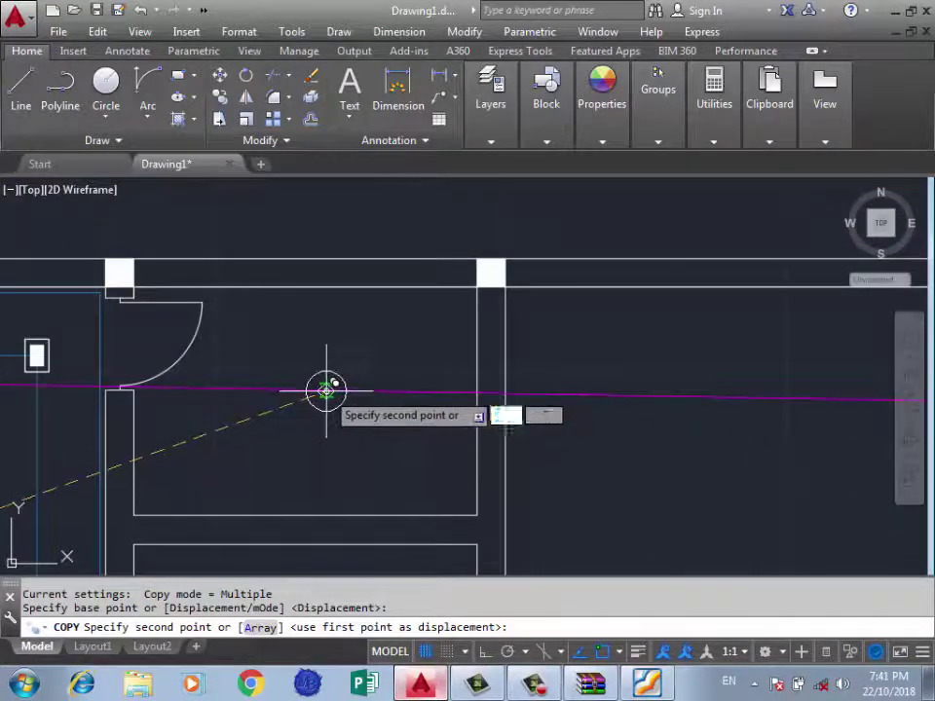
{"action": "left_click", "coordinate": [327, 389]}
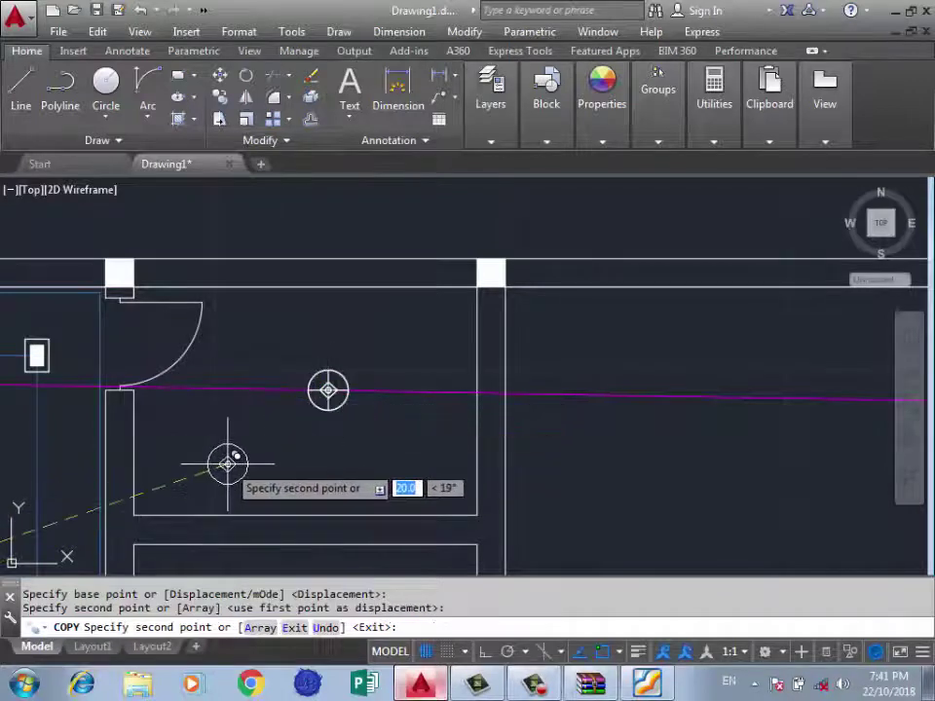
{"action": "key", "text": "Escape"}
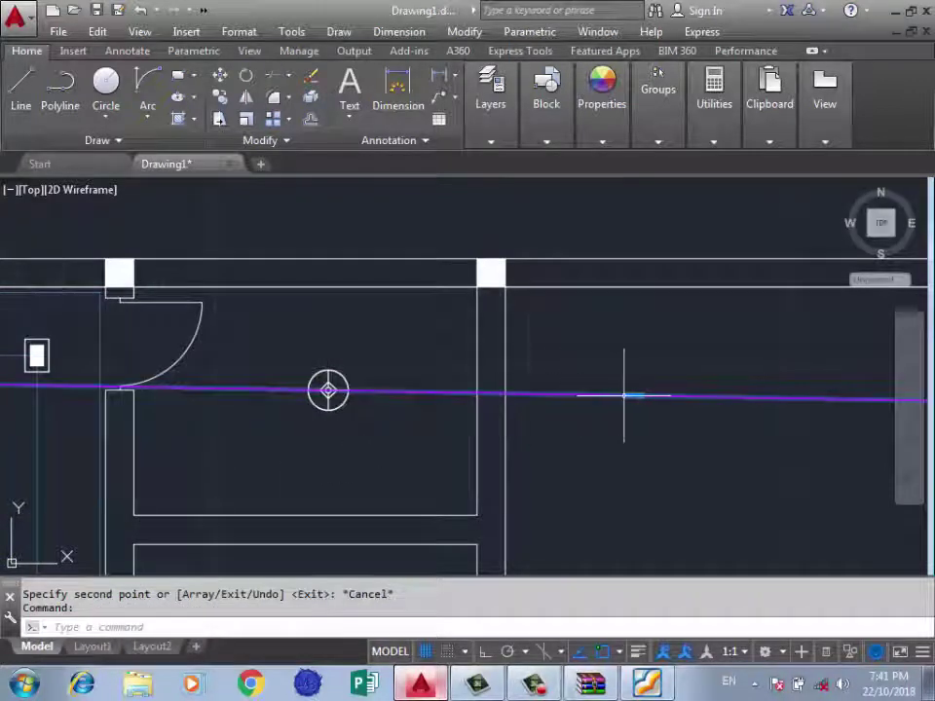
Try grip-stretching the magenta wiring polyline's end points, then cancel the edit.
{"action": "left_click", "coordinate": [633, 395]}
{"action": "scroll", "coordinate": [742, 400], "scroll_direction": "down", "scroll_amount": 3}
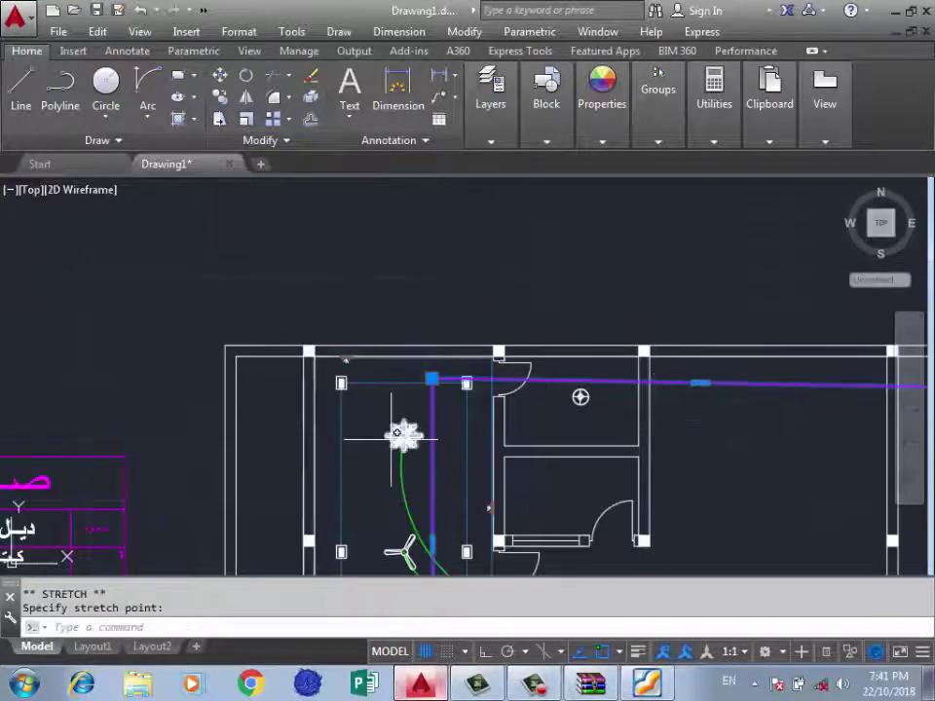
{"action": "key", "text": "Escape"}
{"action": "scroll", "coordinate": [615, 381], "scroll_direction": "up", "scroll_amount": 2}
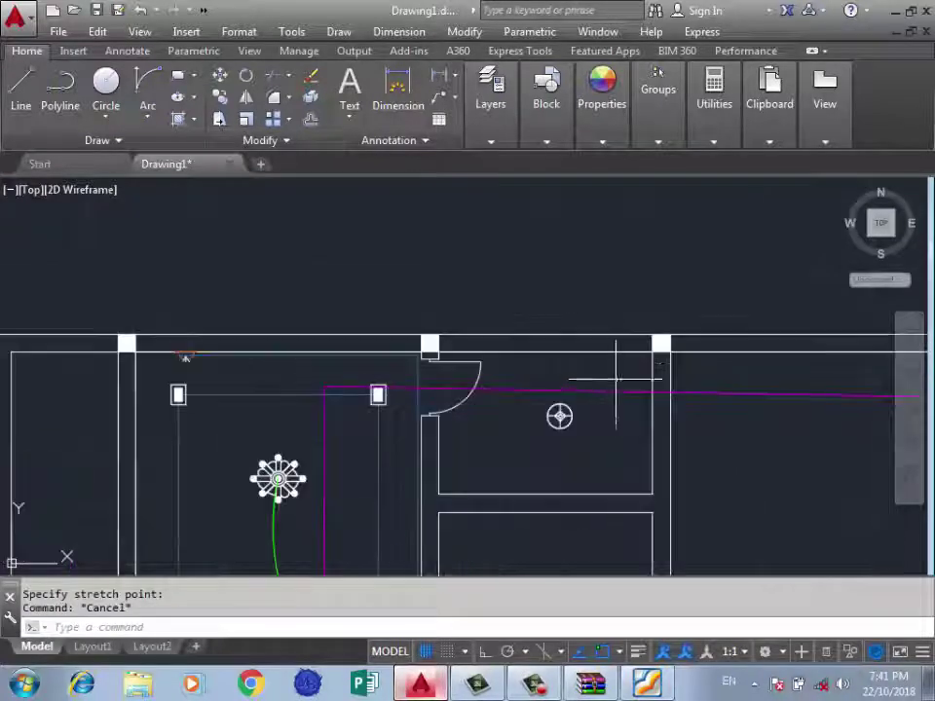
{"action": "left_click", "coordinate": [578, 388]}
{"action": "left_click", "coordinate": [748, 393]}
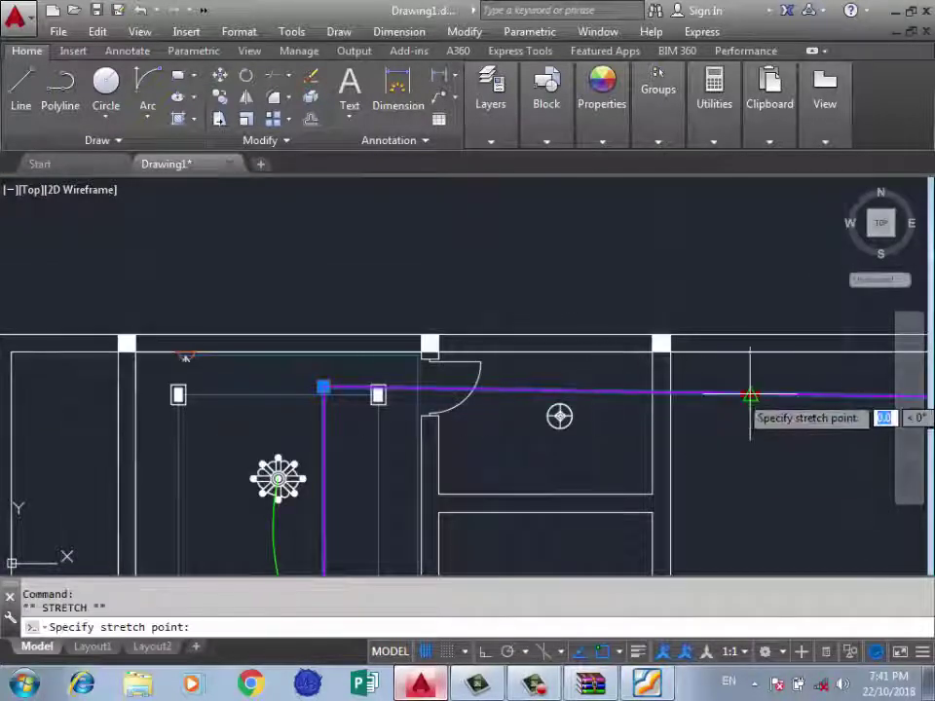
{"action": "key", "text": "Escape"}
{"action": "scroll", "coordinate": [404, 399], "scroll_direction": "down", "scroll_amount": 2}
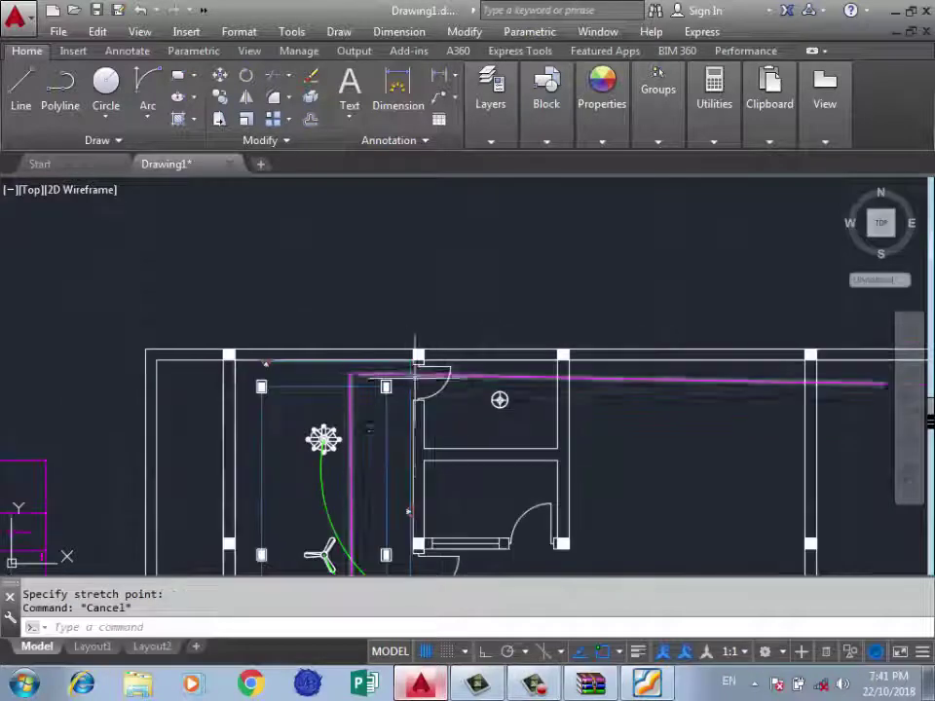
{"action": "scroll", "coordinate": [405, 410], "scroll_direction": "up", "scroll_amount": 2}
{"action": "scroll", "coordinate": [416, 410], "scroll_direction": "down", "scroll_amount": 2}
{"action": "scroll", "coordinate": [443, 417], "scroll_direction": "down", "scroll_amount": 2}
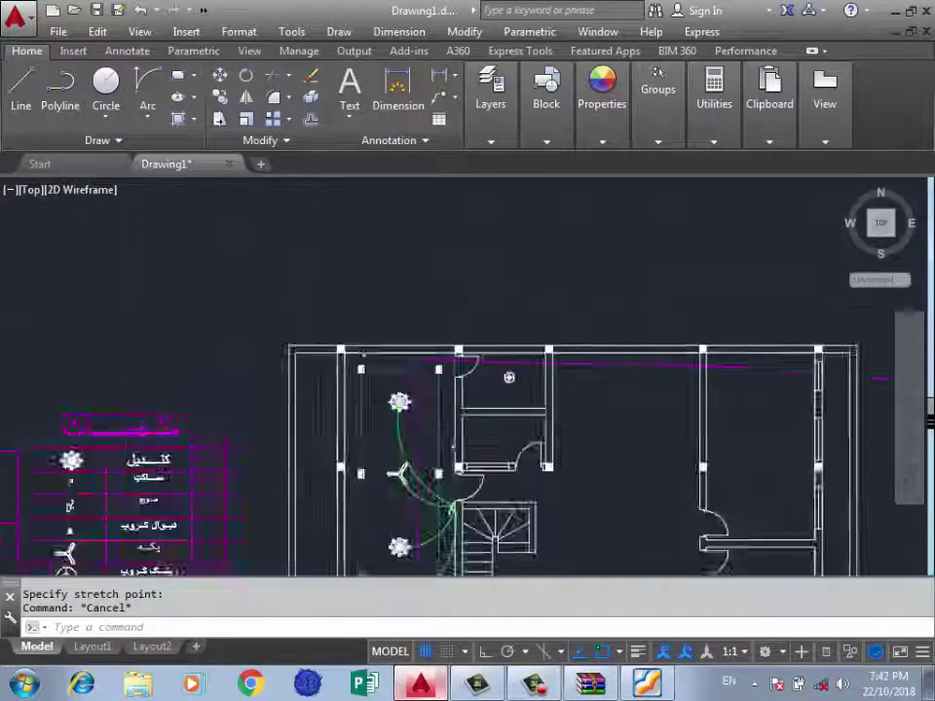
{"action": "scroll", "coordinate": [250, 501], "scroll_direction": "down", "scroll_amount": 2}
{"action": "scroll", "coordinate": [272, 448], "scroll_direction": "up", "scroll_amount": 3}
{"action": "scroll", "coordinate": [360, 537], "scroll_direction": "up", "scroll_amount": 2}
Copy the 6-shaped switch symbol to a spot beside the wall.
{"action": "scroll", "coordinate": [359, 537], "scroll_direction": "up", "scroll_amount": 2}
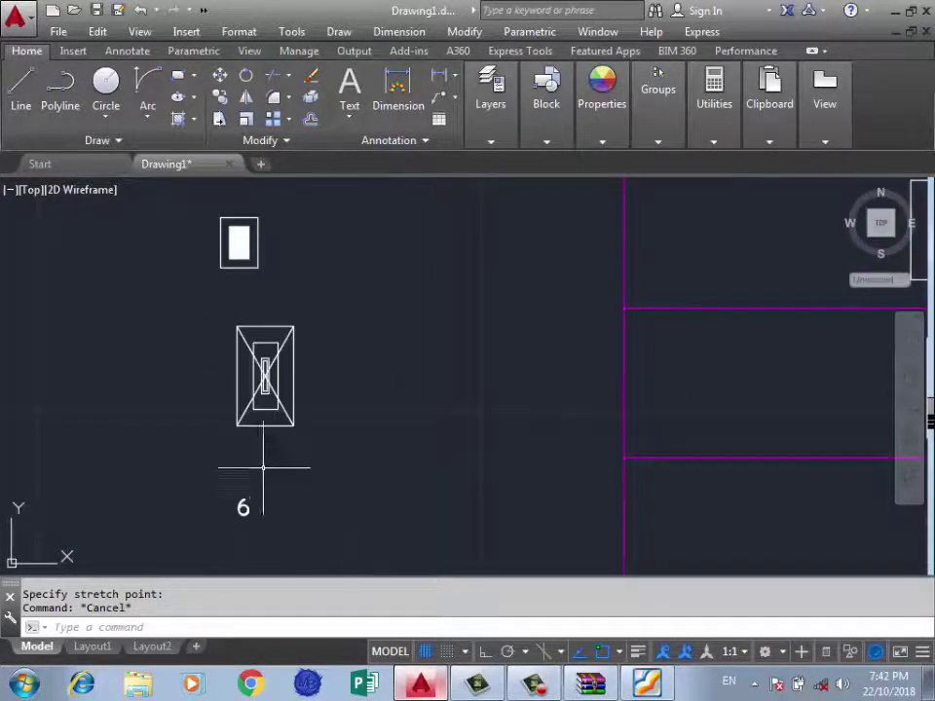
{"action": "left_click", "coordinate": [243, 507]}
{"action": "type", "text": "o"}
{"action": "key", "text": "Return"}
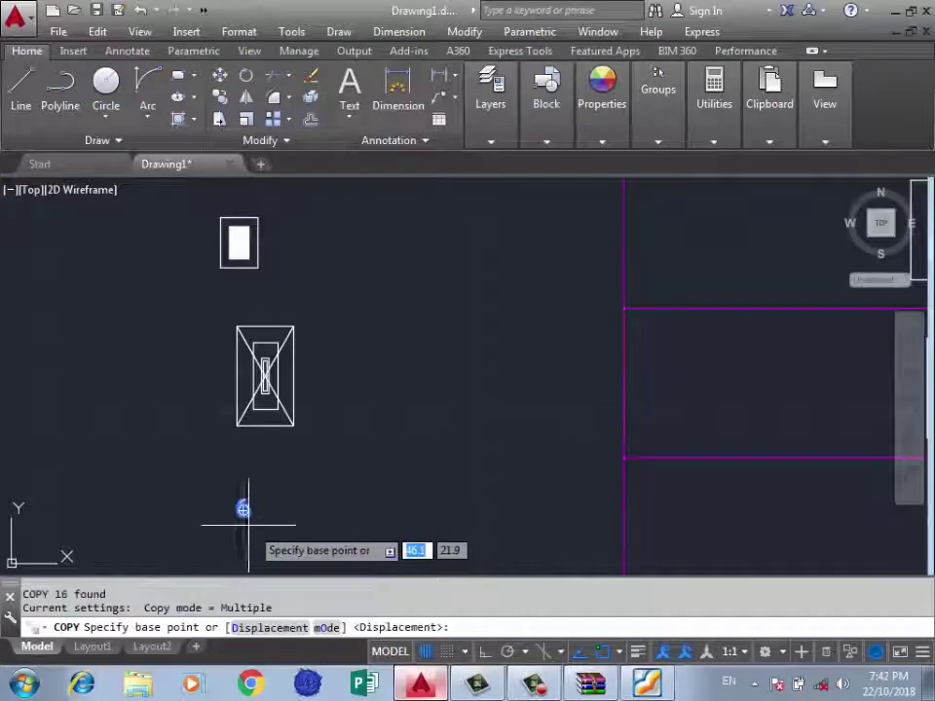
{"action": "scroll", "coordinate": [244, 516], "scroll_direction": "up", "scroll_amount": 3}
{"action": "left_click", "coordinate": [100, 480]}
{"action": "scroll", "coordinate": [175, 491], "scroll_direction": "down", "scroll_amount": 5}
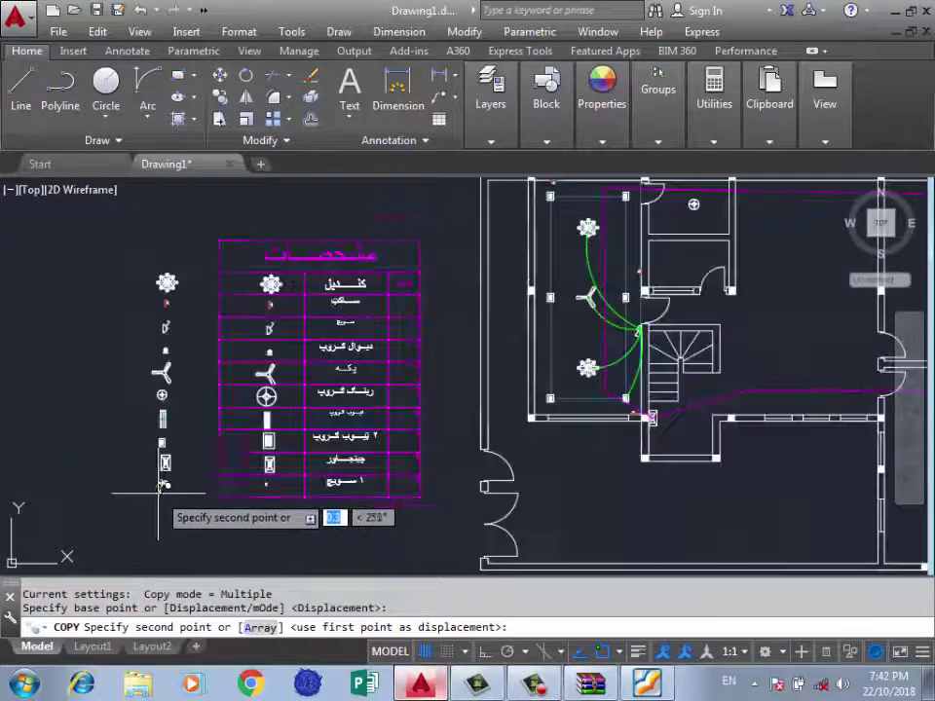
{"action": "scroll", "coordinate": [166, 492], "scroll_direction": "down", "scroll_amount": 2}
{"action": "scroll", "coordinate": [354, 396], "scroll_direction": "down", "scroll_amount": 2}
{"action": "scroll", "coordinate": [351, 394], "scroll_direction": "up", "scroll_amount": 6}
{"action": "scroll", "coordinate": [389, 345], "scroll_direction": "up", "scroll_amount": 2}
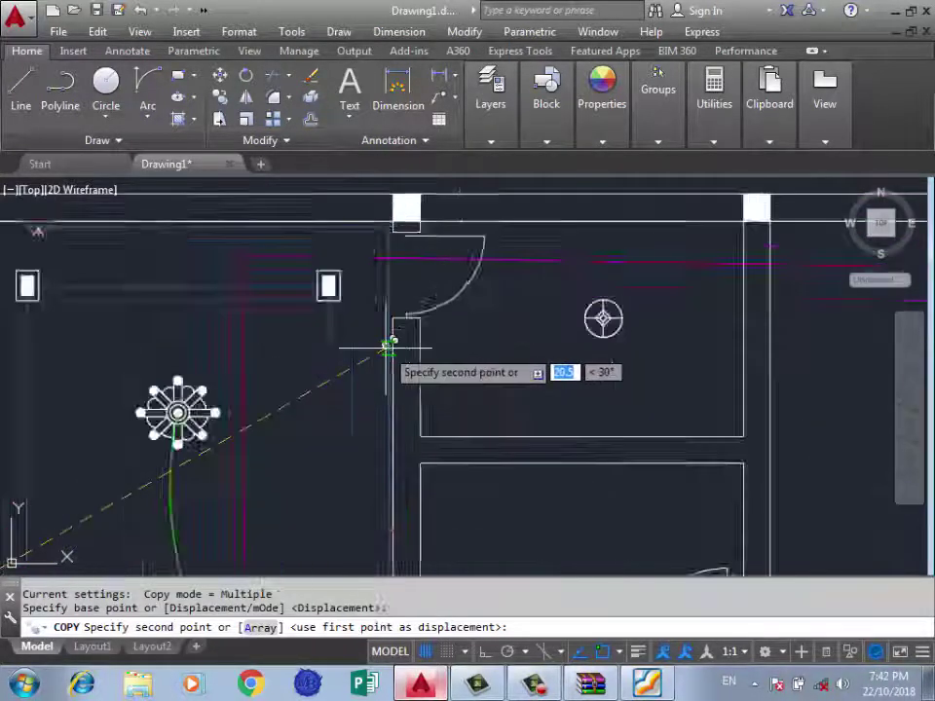
{"action": "scroll", "coordinate": [388, 326], "scroll_direction": "up", "scroll_amount": 3}
{"action": "left_click", "coordinate": [402, 329]}
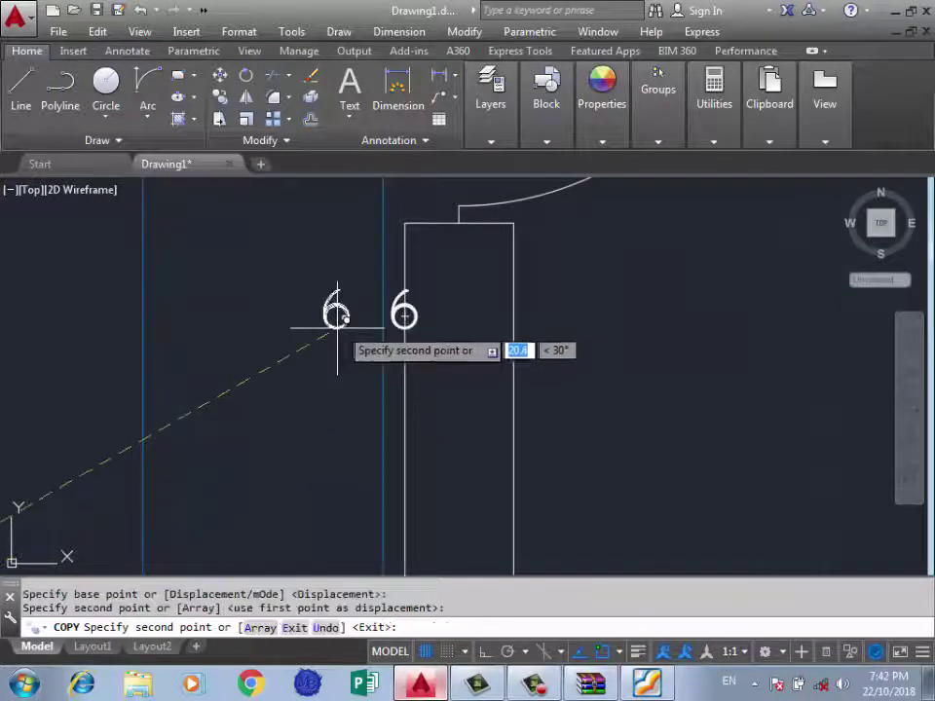
{"action": "key", "text": "Return"}
Select the loop and arc pieces of the copied switch symbol.
{"action": "scroll", "coordinate": [340, 307], "scroll_direction": "up", "scroll_amount": 4}
{"action": "left_click", "coordinate": [359, 309]}
{"action": "left_click", "coordinate": [342, 331]}
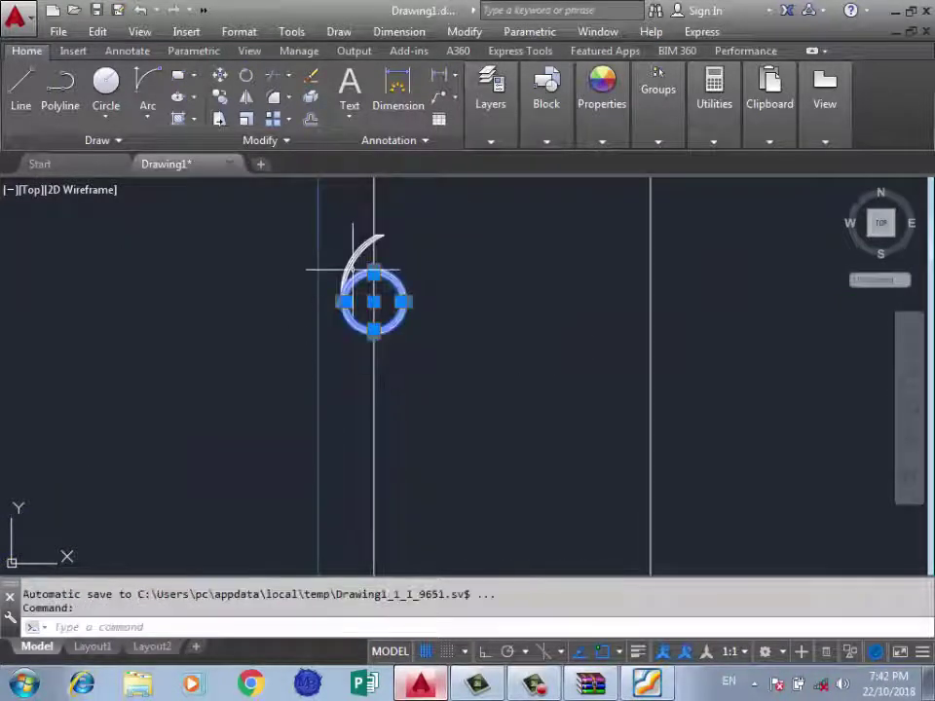
{"action": "scroll", "coordinate": [374, 269], "scroll_direction": "up", "scroll_amount": 4}
{"action": "left_click", "coordinate": [366, 240]}
{"action": "left_click", "coordinate": [264, 307]}
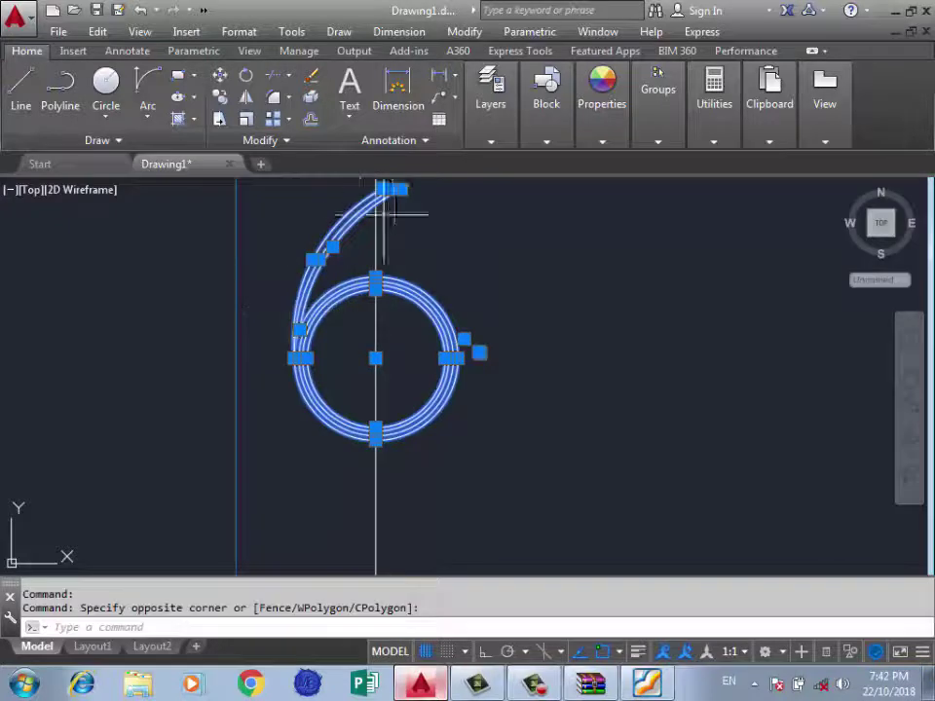
{"action": "scroll", "coordinate": [387, 235], "scroll_direction": "down", "scroll_amount": 2}
{"action": "scroll", "coordinate": [387, 235], "scroll_direction": "up", "scroll_amount": 3}
{"action": "left_click", "coordinate": [367, 257]}
{"action": "left_click", "coordinate": [319, 313]}
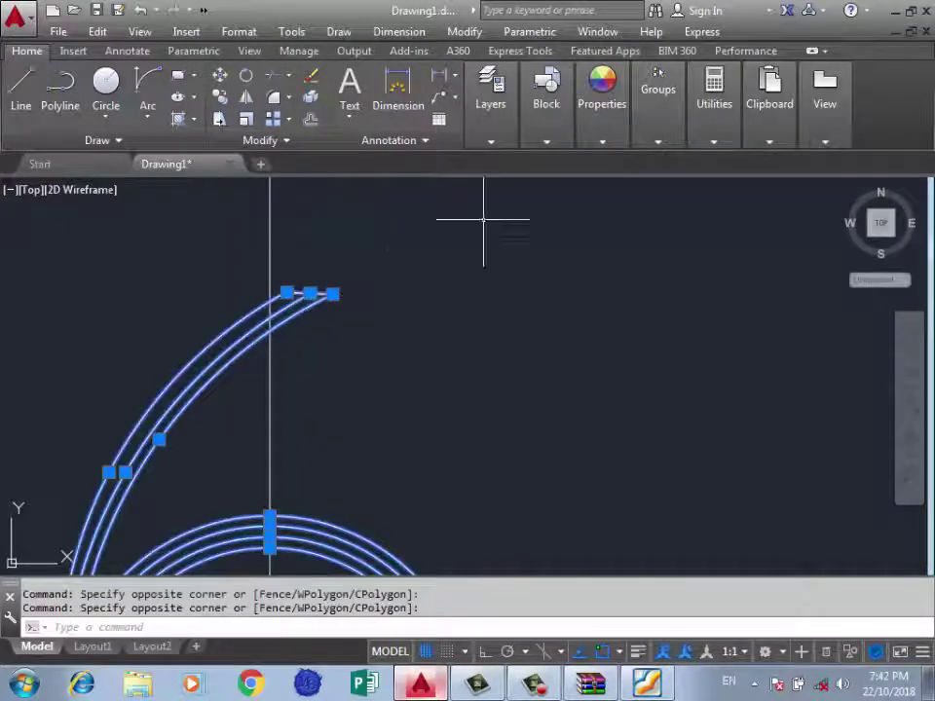
Group the switch symbol's pieces, declining a duplicate group.
{"action": "left_click", "coordinate": [657, 92]}
{"action": "left_click", "coordinate": [649, 175]}
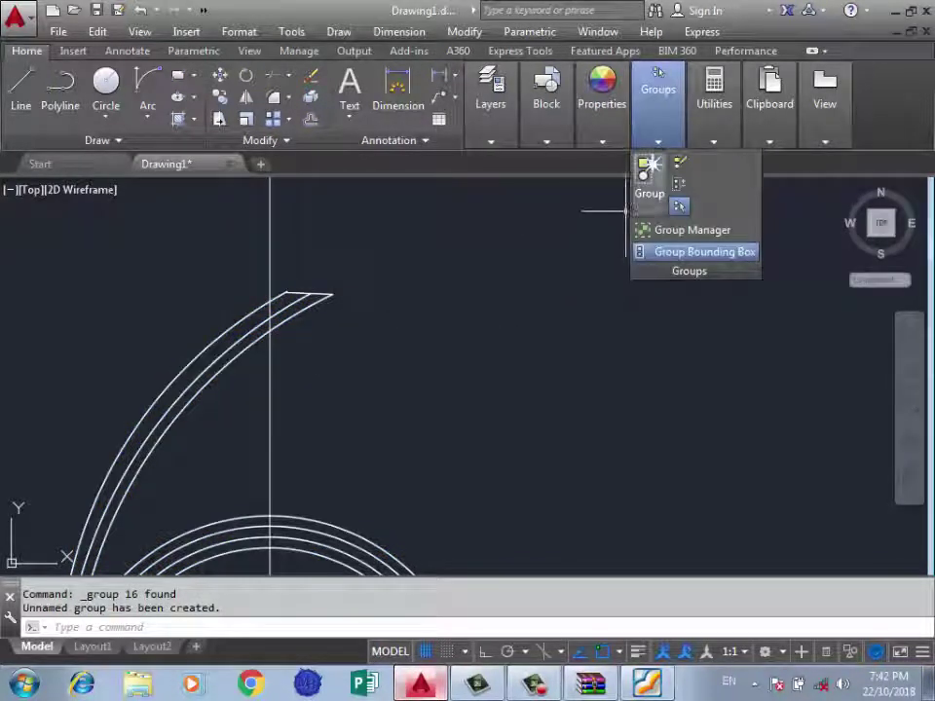
{"action": "left_click", "coordinate": [649, 175]}
{"action": "left_click", "coordinate": [371, 250]}
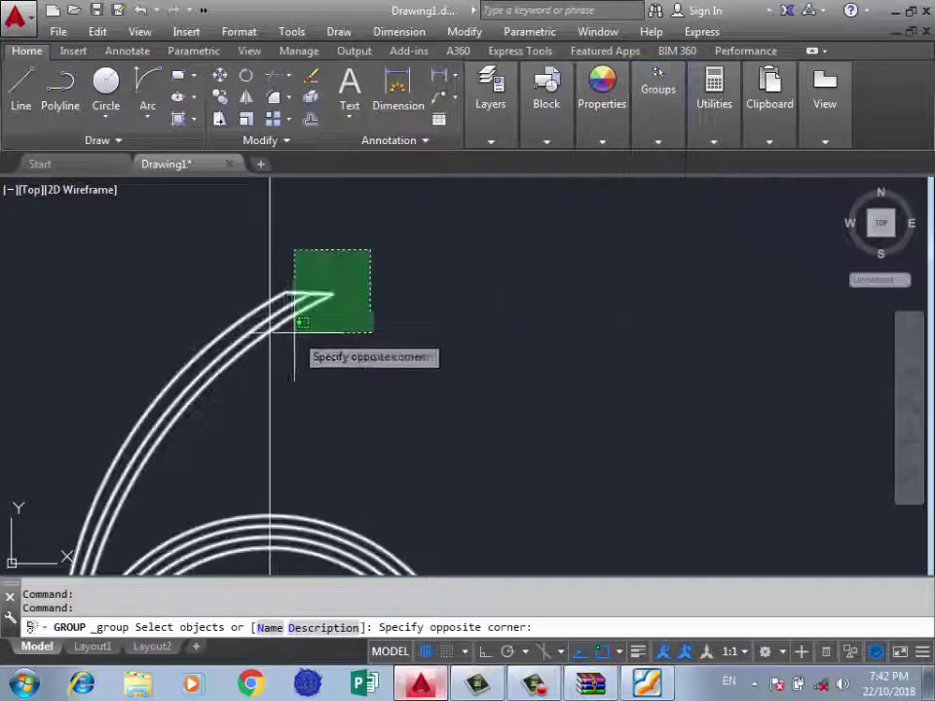
{"action": "left_click", "coordinate": [288, 336]}
{"action": "scroll", "coordinate": [406, 258], "scroll_direction": "down", "scroll_amount": 4}
{"action": "key", "text": "Return"}
{"action": "scroll", "coordinate": [427, 271], "scroll_direction": "down", "scroll_amount": 2}
{"action": "scroll", "coordinate": [426, 331], "scroll_direction": "down", "scroll_amount": 2}
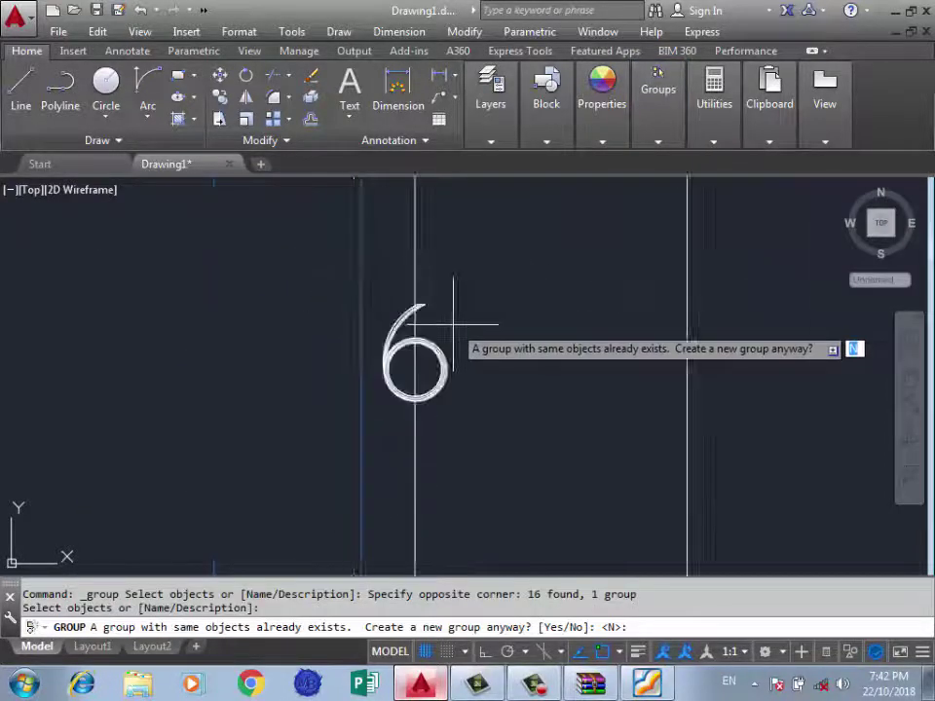
{"action": "key", "text": "Return"}
Rotate the grouped switch symbol 90° about its base point.
{"action": "left_click", "coordinate": [443, 380]}
{"action": "left_click", "coordinate": [441, 387]}
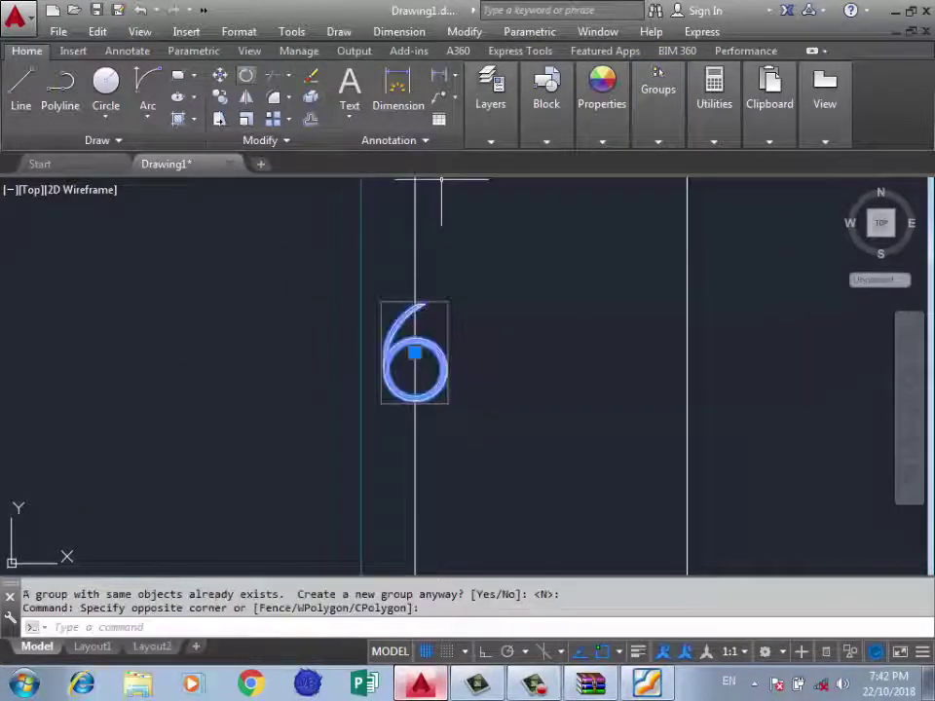
{"action": "type", "text": "ro"}
{"action": "key", "text": "Return"}
{"action": "left_click", "coordinate": [416, 397]}
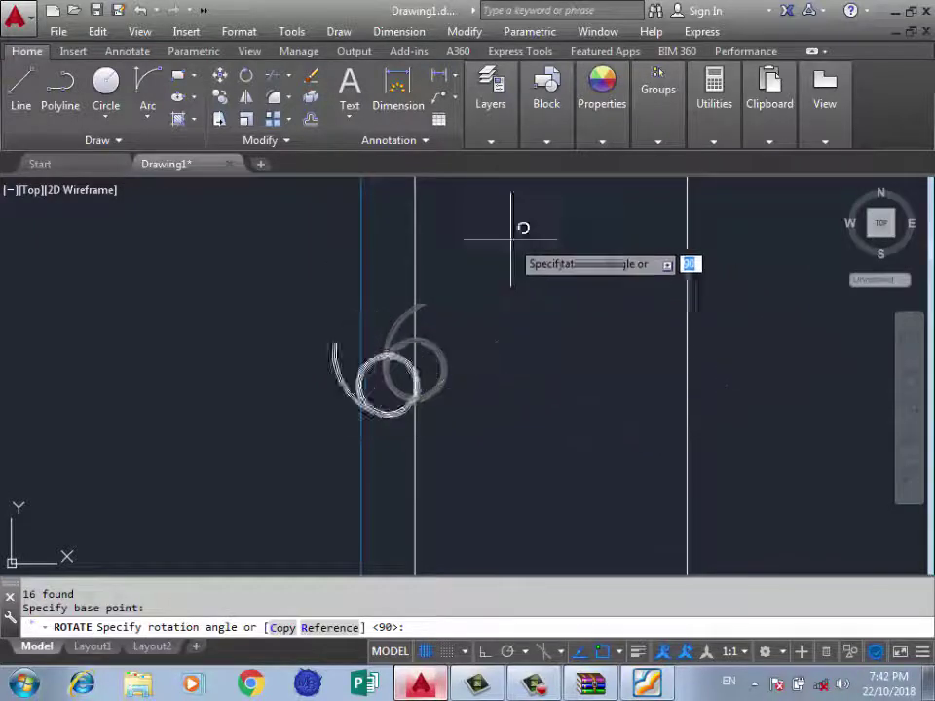
{"action": "left_click", "coordinate": [413, 206]}
{"action": "scroll", "coordinate": [330, 363], "scroll_direction": "down", "scroll_amount": 4}
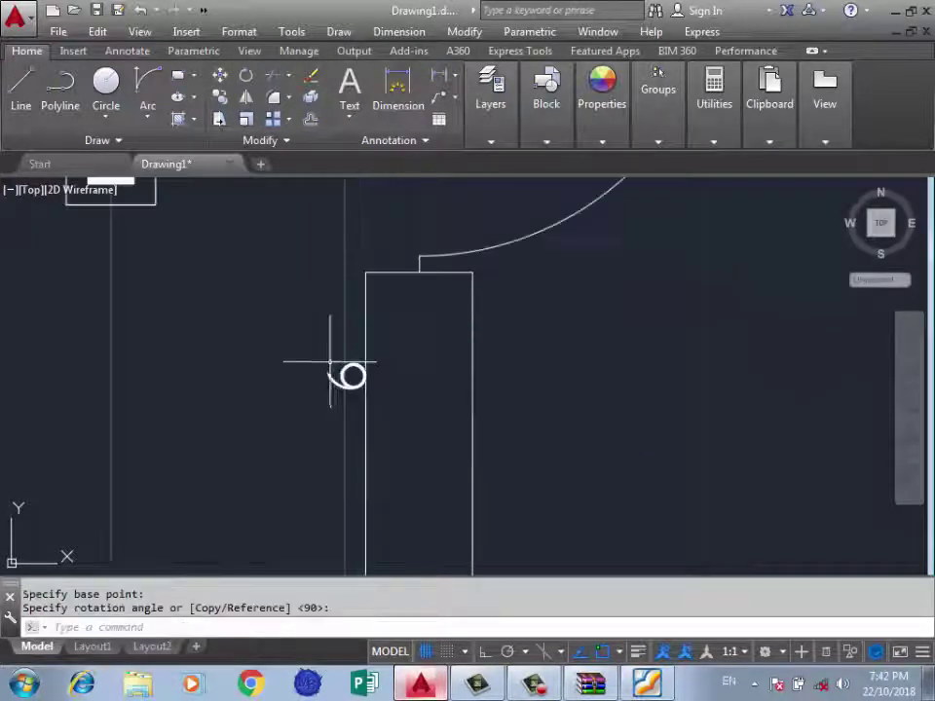
{"action": "scroll", "coordinate": [330, 363], "scroll_direction": "down", "scroll_amount": 2}
{"action": "scroll", "coordinate": [436, 321], "scroll_direction": "down", "scroll_amount": 3}
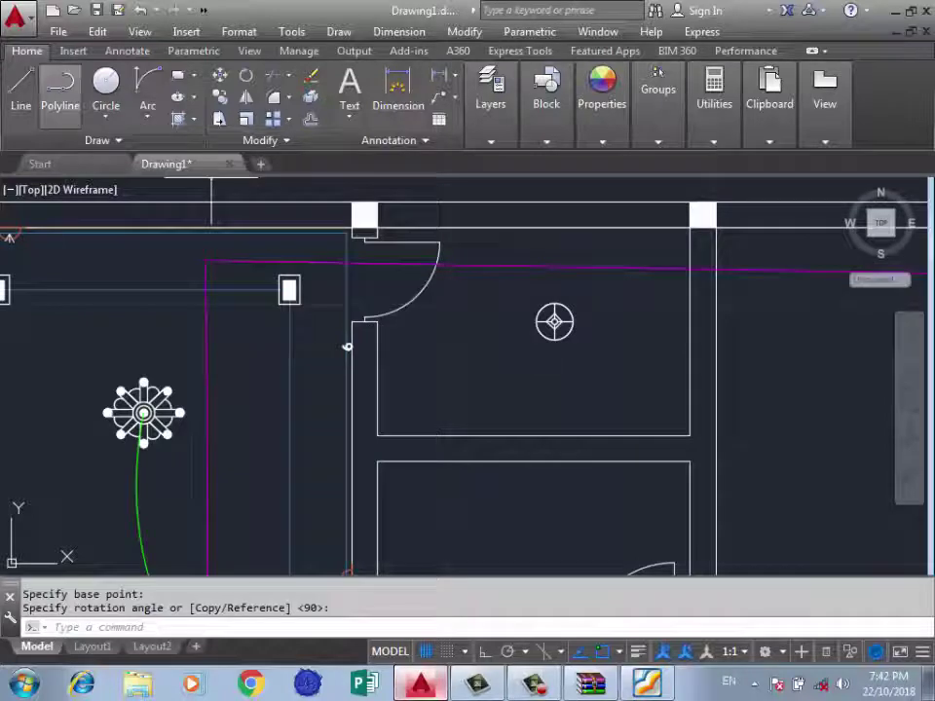
{"action": "left_click", "coordinate": [59, 84]}
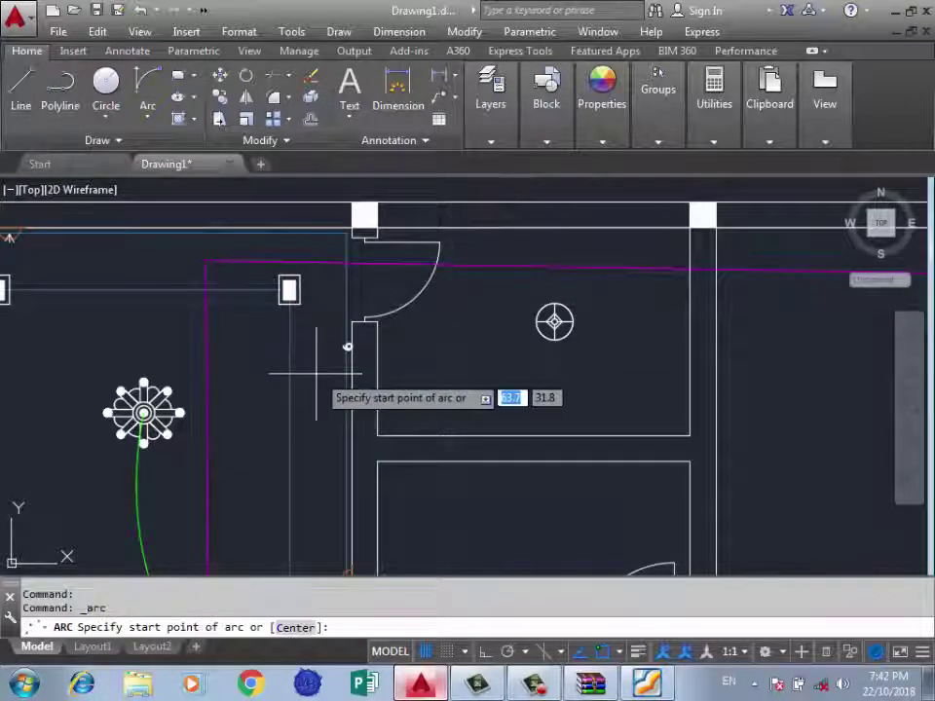
Draw a green Start-End-Direction arc from the doorway switch to the round light fixture.
{"action": "scroll", "coordinate": [315, 373], "scroll_direction": "up", "scroll_amount": 5}
{"action": "left_click", "coordinate": [219, 281]}
{"action": "scroll", "coordinate": [219, 282], "scroll_direction": "down", "scroll_amount": 3}
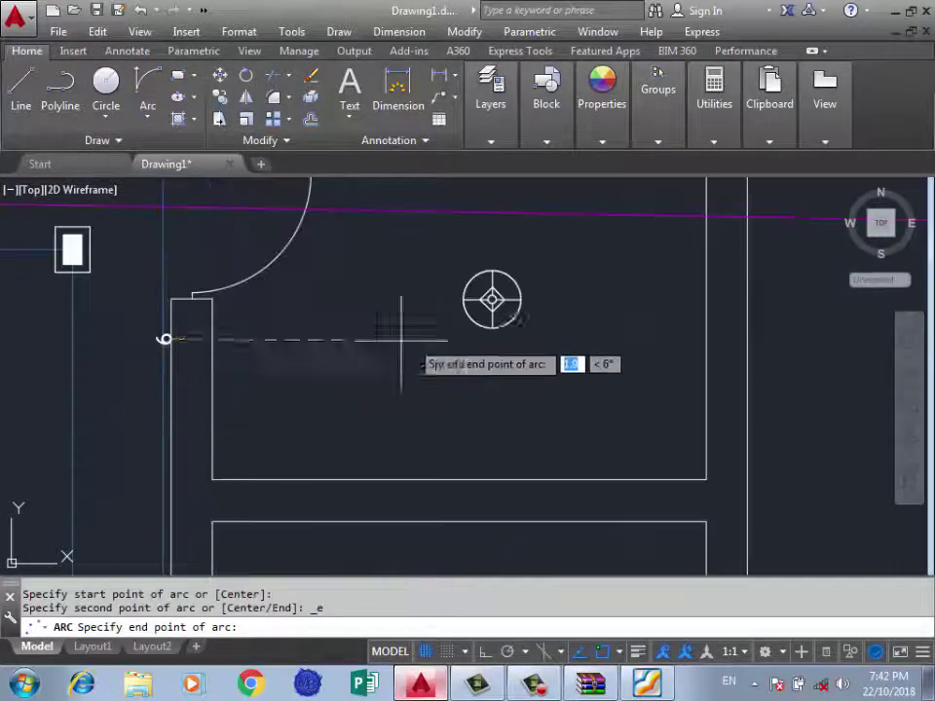
{"action": "scroll", "coordinate": [492, 299], "scroll_direction": "up", "scroll_amount": 5}
{"action": "left_click", "coordinate": [492, 299]}
{"action": "scroll", "coordinate": [408, 354], "scroll_direction": "down", "scroll_amount": 6}
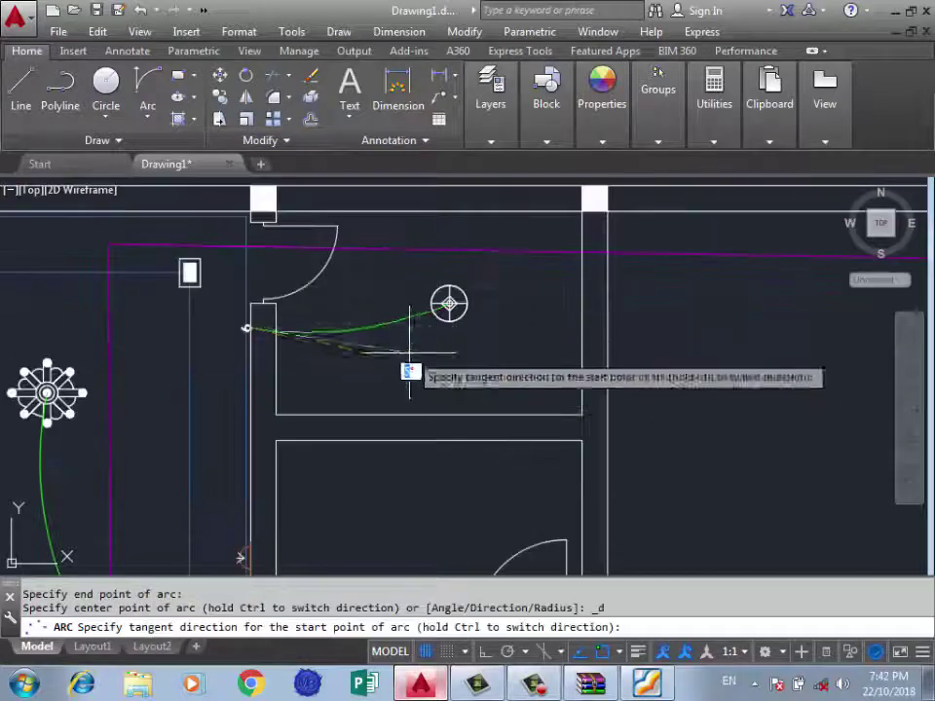
{"action": "left_click", "coordinate": [393, 433]}
{"action": "scroll", "coordinate": [491, 259], "scroll_direction": "down", "scroll_amount": 3}
{"action": "scroll", "coordinate": [492, 259], "scroll_direction": "down", "scroll_amount": 2}
{"action": "scroll", "coordinate": [400, 407], "scroll_direction": "up", "scroll_amount": 2}
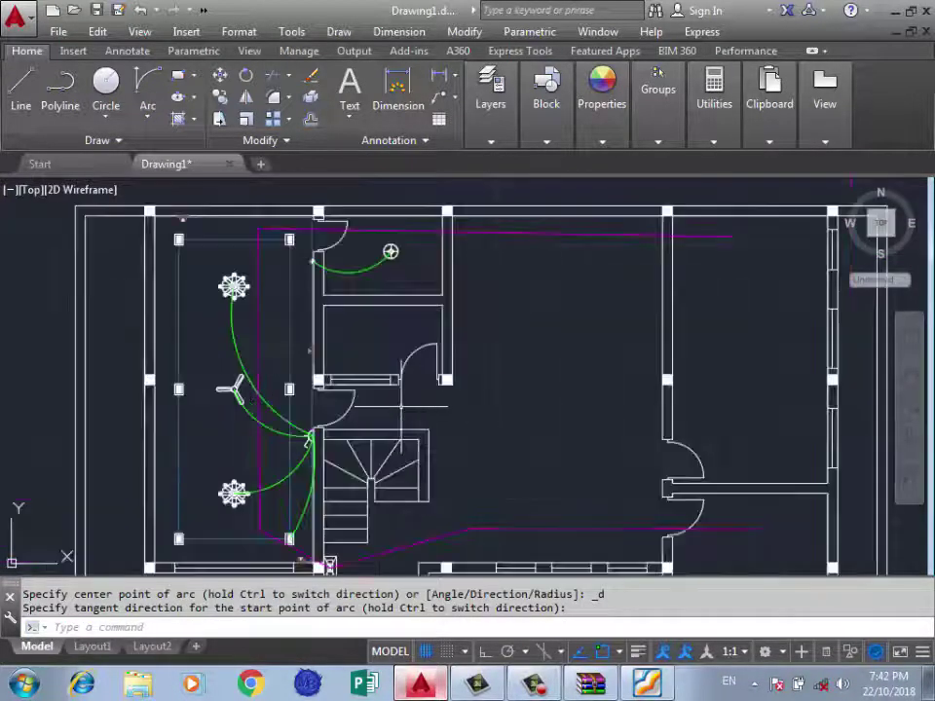
{"action": "scroll", "coordinate": [314, 407], "scroll_direction": "down", "scroll_amount": 2}
{"action": "scroll", "coordinate": [466, 338], "scroll_direction": "down", "scroll_amount": 3}
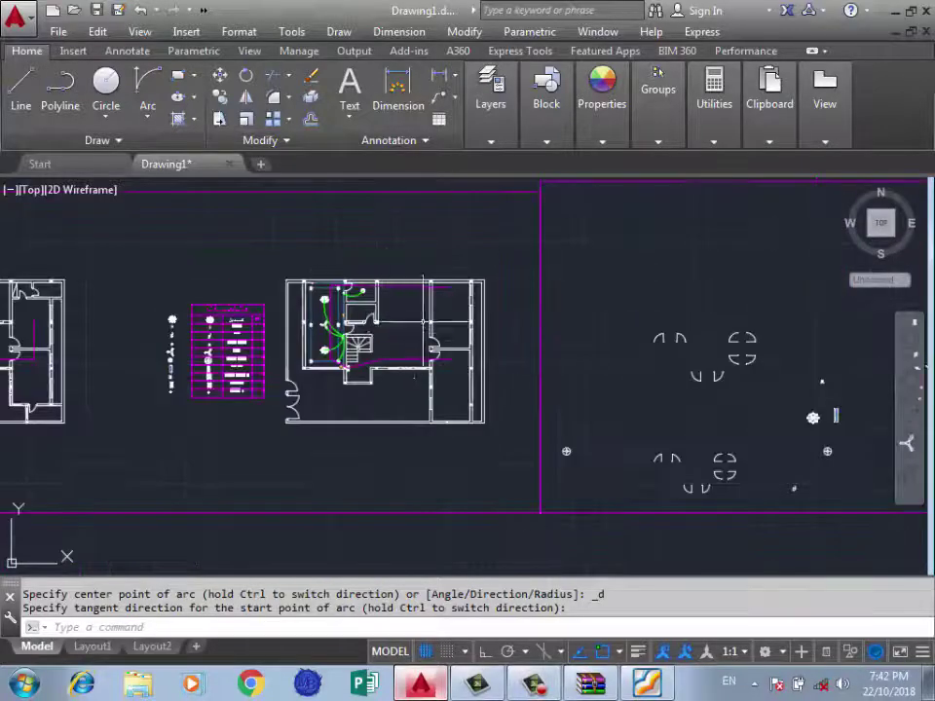
{"action": "scroll", "coordinate": [448, 351], "scroll_direction": "up", "scroll_amount": 2}
{"action": "scroll", "coordinate": [438, 356], "scroll_direction": "down", "scroll_amount": 2}
{"action": "scroll", "coordinate": [419, 363], "scroll_direction": "up", "scroll_amount": 3}
{"action": "scroll", "coordinate": [364, 362], "scroll_direction": "down", "scroll_amount": 2}
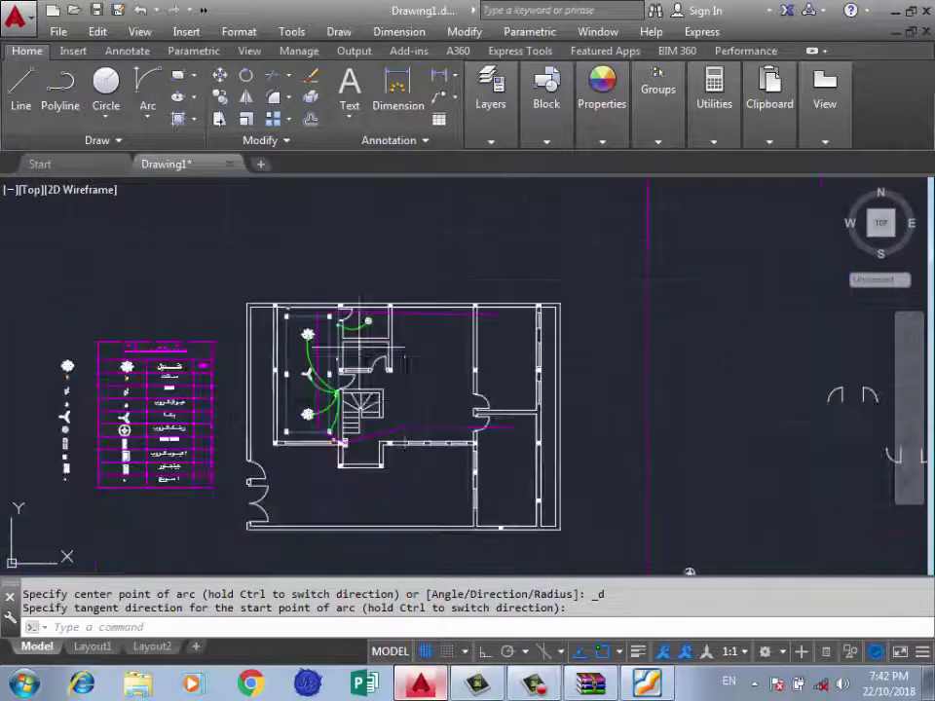
Check the wiring against the reference plan PDF in Foxit Reader, then return.
{"action": "key", "text": "alt+Tab"}
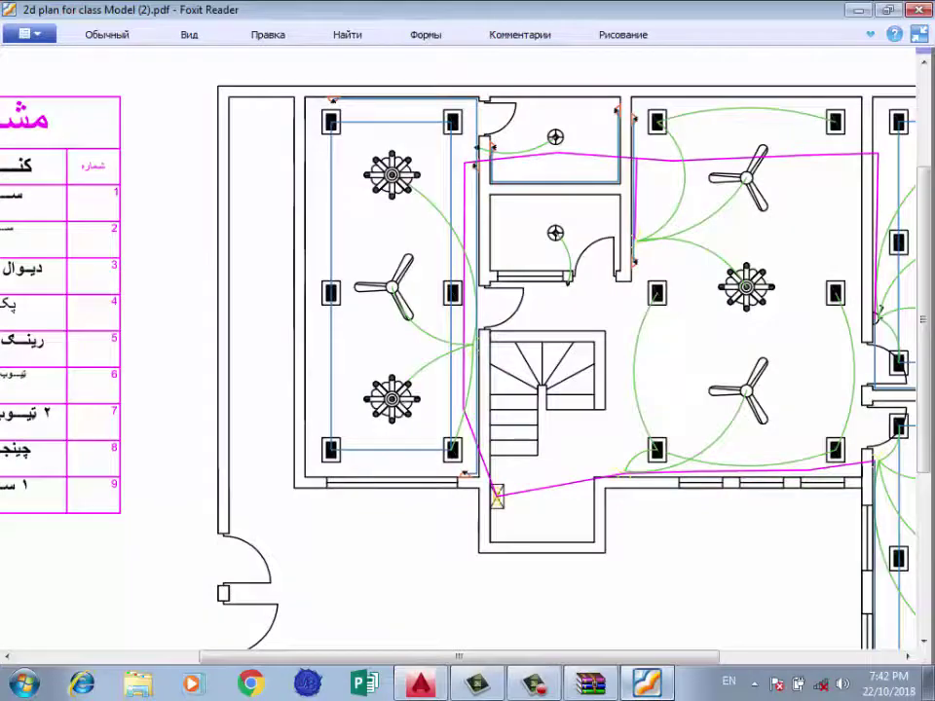
{"action": "scroll", "coordinate": [467, 350], "scroll_direction": "right", "scroll_amount": 4}
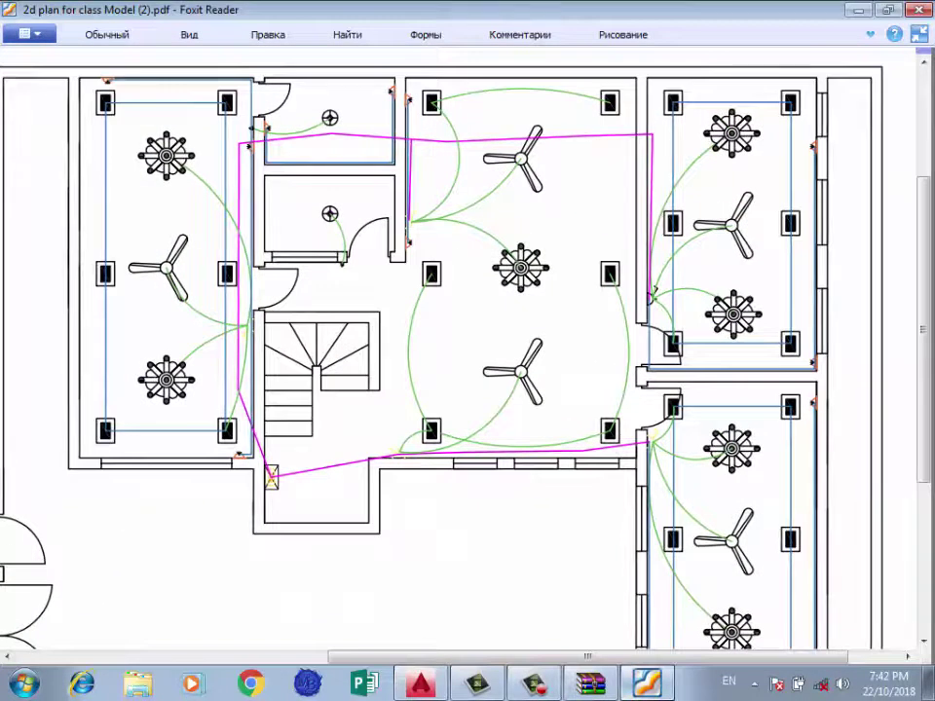
{"action": "key", "text": "alt+Tab"}
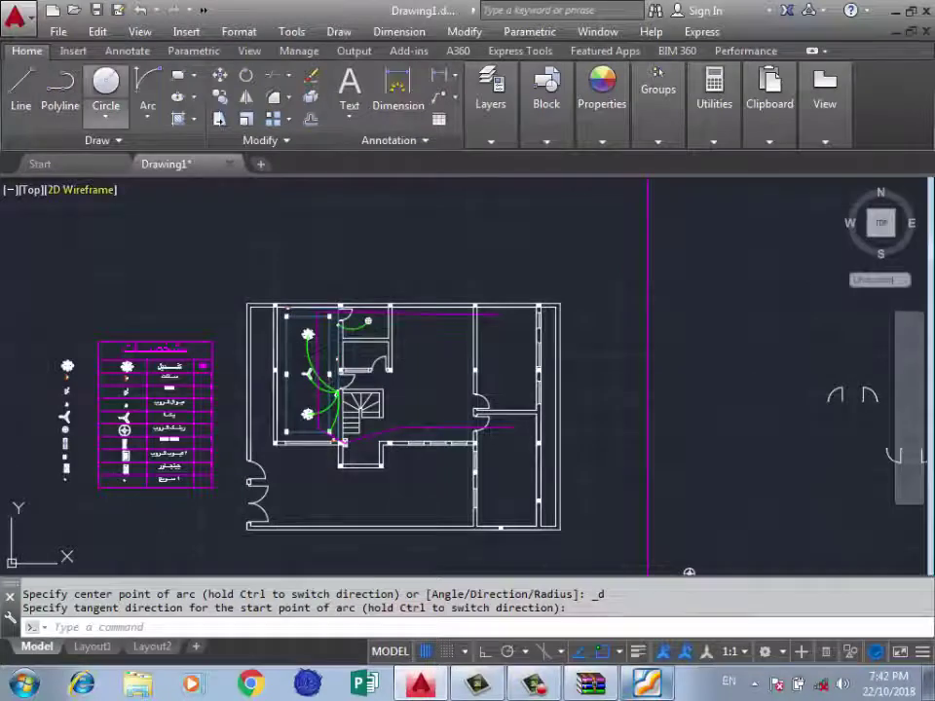
Draw a green rectangle inside the middle room by picking two opposite corners.
{"action": "left_click", "coordinate": [177, 75]}
{"action": "scroll", "coordinate": [448, 344], "scroll_direction": "up", "scroll_amount": 2}
{"action": "scroll", "coordinate": [500, 313], "scroll_direction": "up", "scroll_amount": 3}
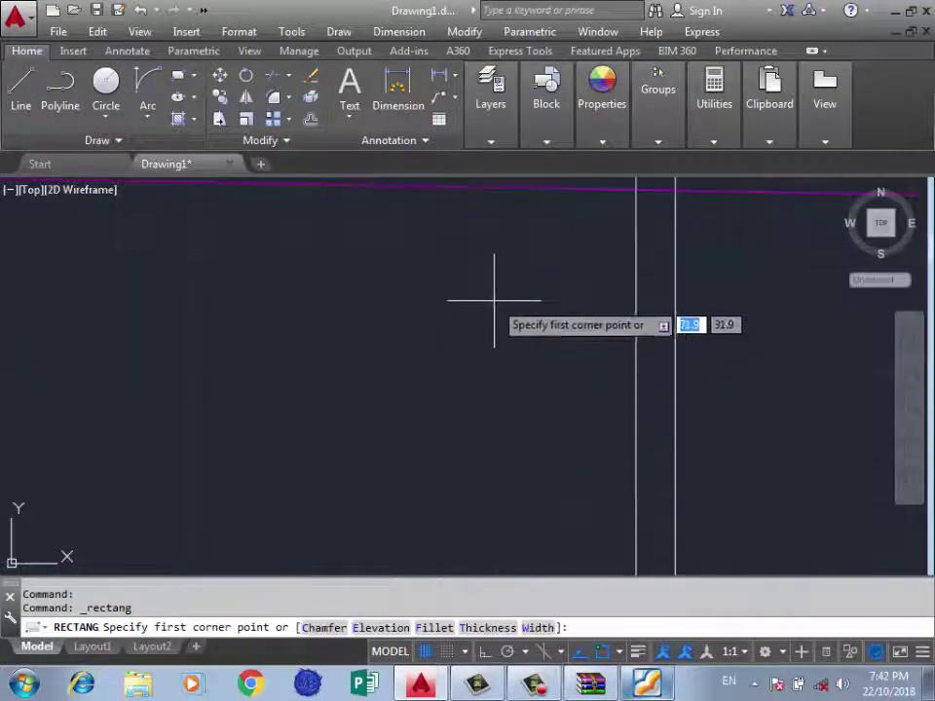
{"action": "scroll", "coordinate": [546, 237], "scroll_direction": "down", "scroll_amount": 3}
{"action": "scroll", "coordinate": [493, 409], "scroll_direction": "up", "scroll_amount": 2}
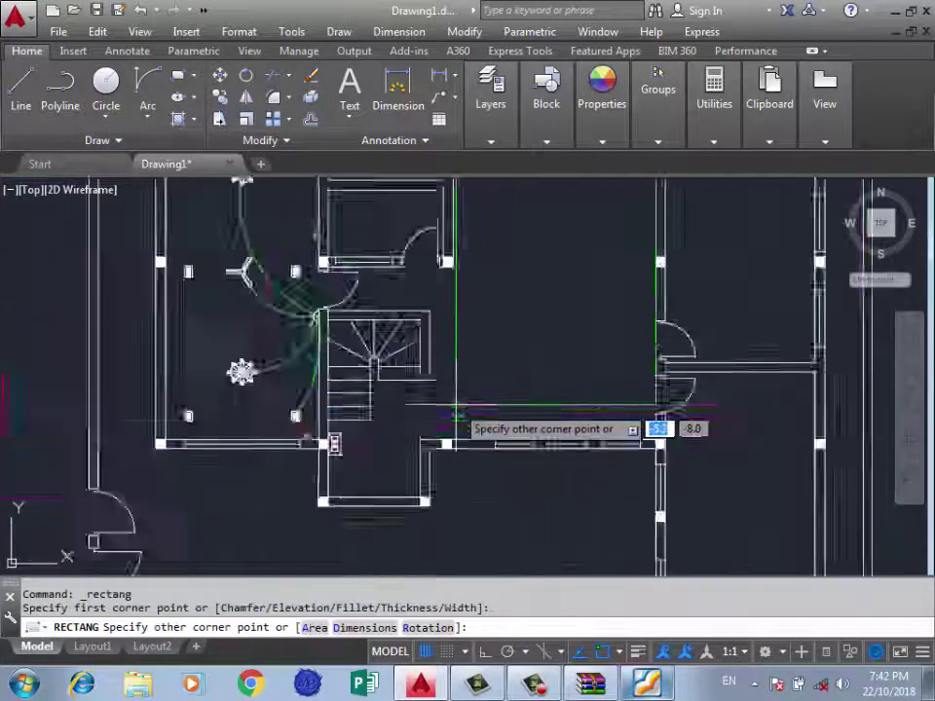
{"action": "scroll", "coordinate": [455, 208], "scroll_direction": "up", "scroll_amount": 1}
{"action": "scroll", "coordinate": [447, 185], "scroll_direction": "up", "scroll_amount": 1}
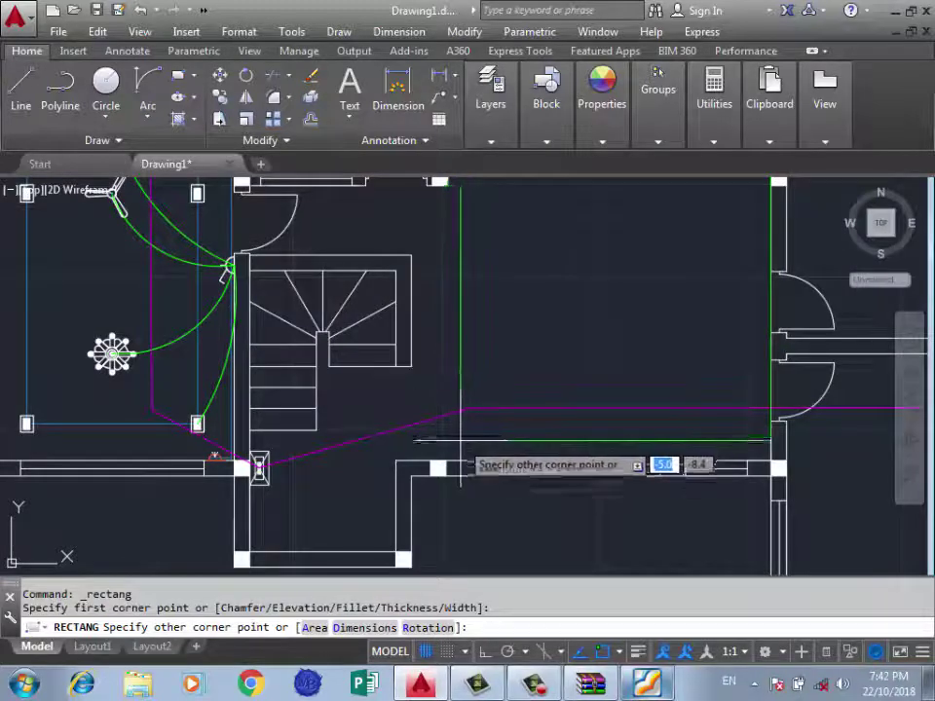
{"action": "left_click", "coordinate": [449, 442]}
{"action": "scroll", "coordinate": [555, 461], "scroll_direction": "up", "scroll_amount": 2}
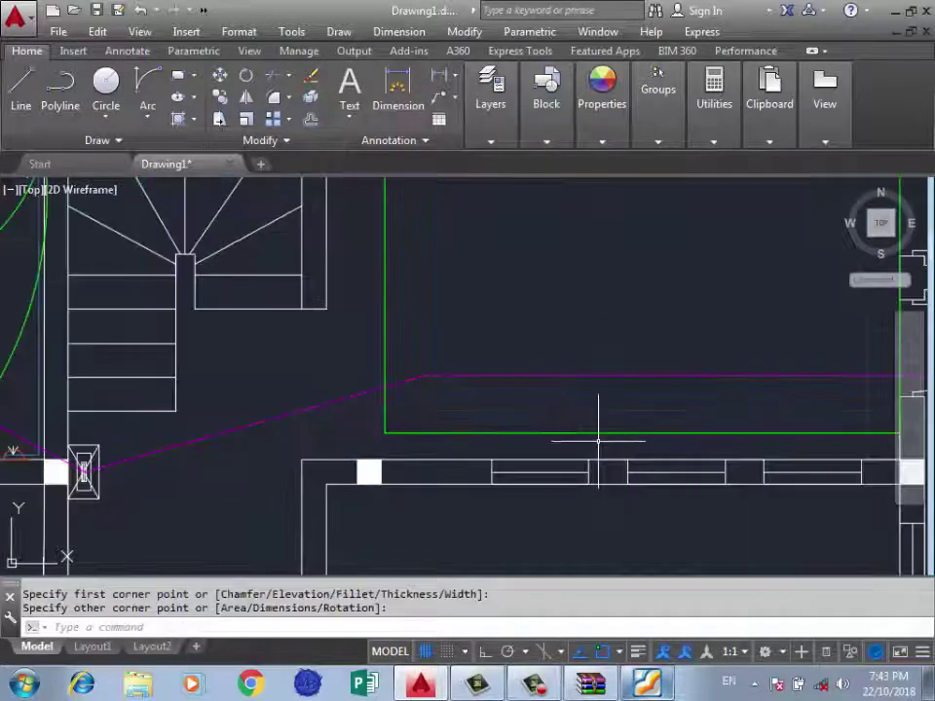
Stretch the rectangle's bottom edge down to meet the wall.
{"action": "left_click", "coordinate": [623, 448]}
{"action": "left_click", "coordinate": [581, 424]}
{"action": "left_click", "coordinate": [642, 433]}
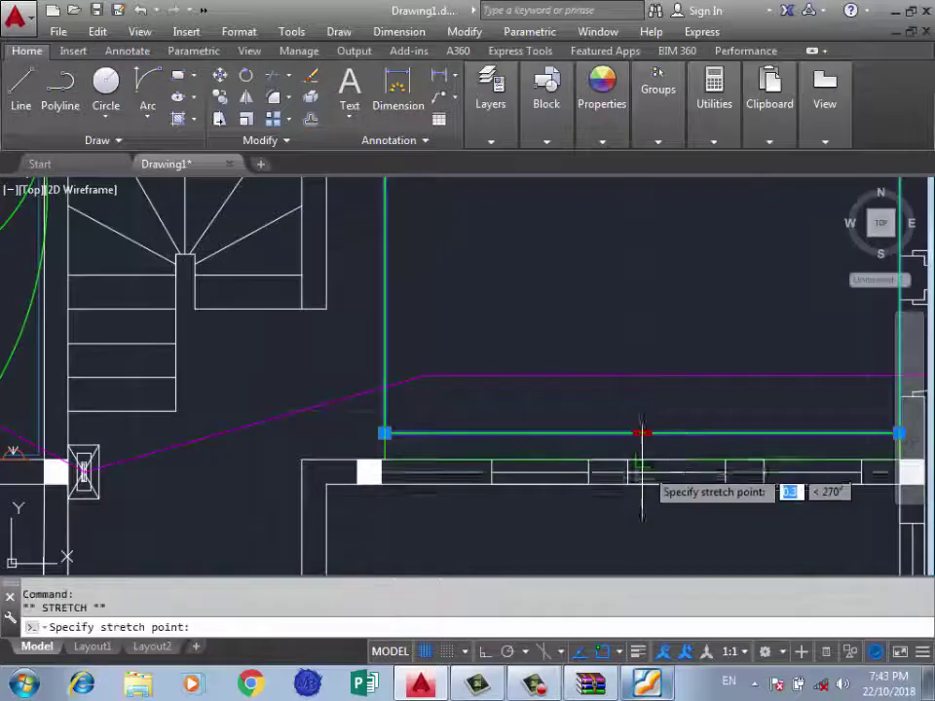
{"action": "key", "text": "Escape"}
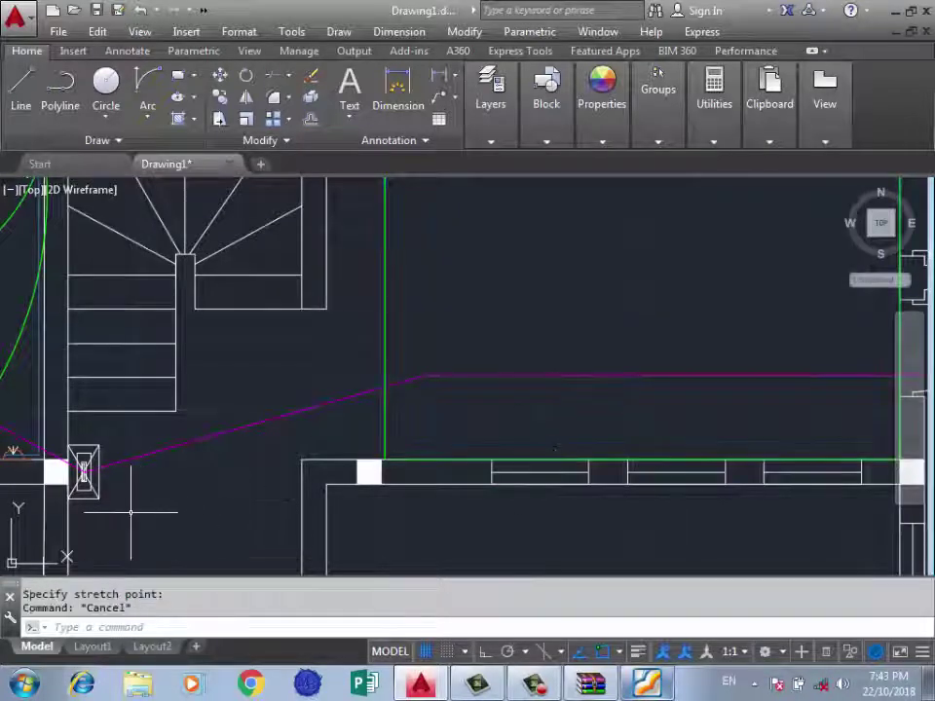
{"action": "scroll", "coordinate": [323, 444], "scroll_direction": "down", "scroll_amount": 2}
Offset the green room rectangle inward by 0.6.
{"action": "scroll", "coordinate": [395, 383], "scroll_direction": "down", "scroll_amount": 1}
{"action": "key", "text": "Return"}
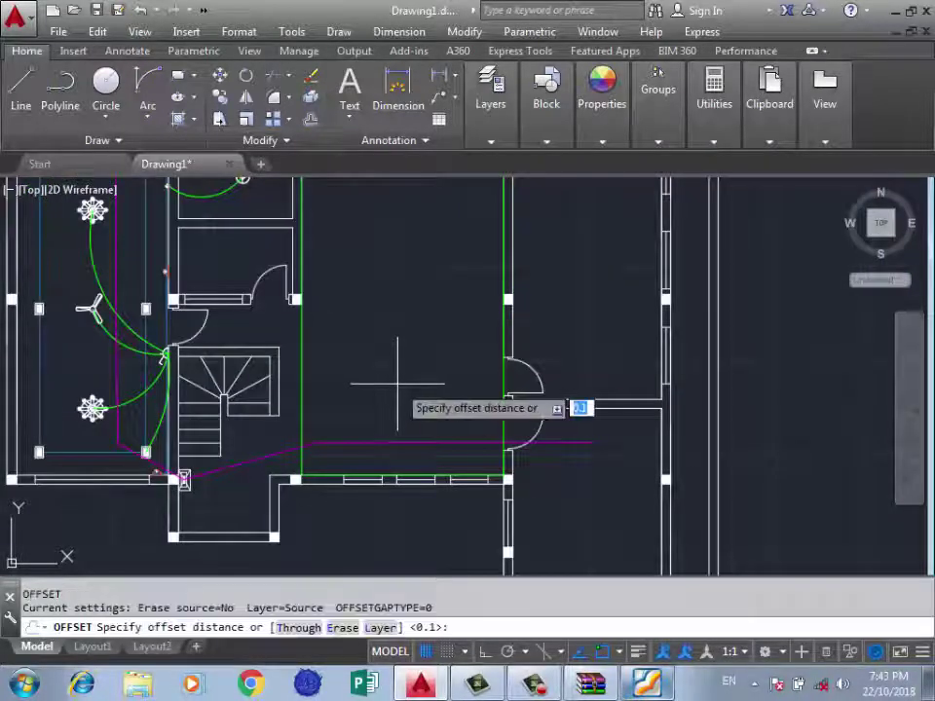
{"action": "type", "text": "0.6"}
{"action": "key", "text": "Return"}
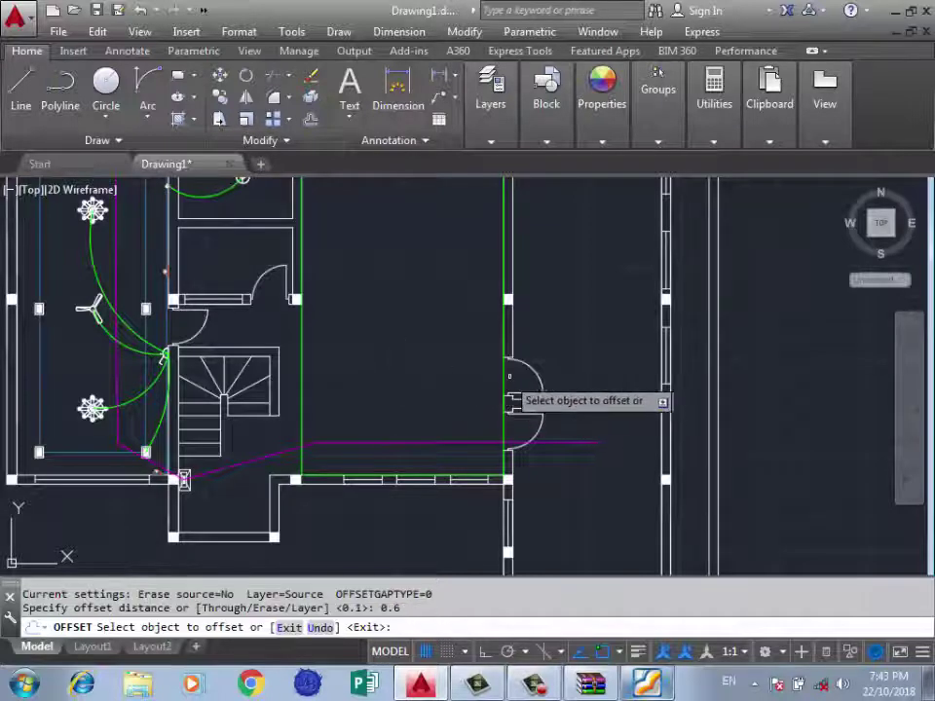
{"action": "left_click", "coordinate": [507, 400]}
Make another offset copy of the green rectangle at distance 0.05.
{"action": "key", "text": "Return"}
{"action": "key", "text": "Return"}
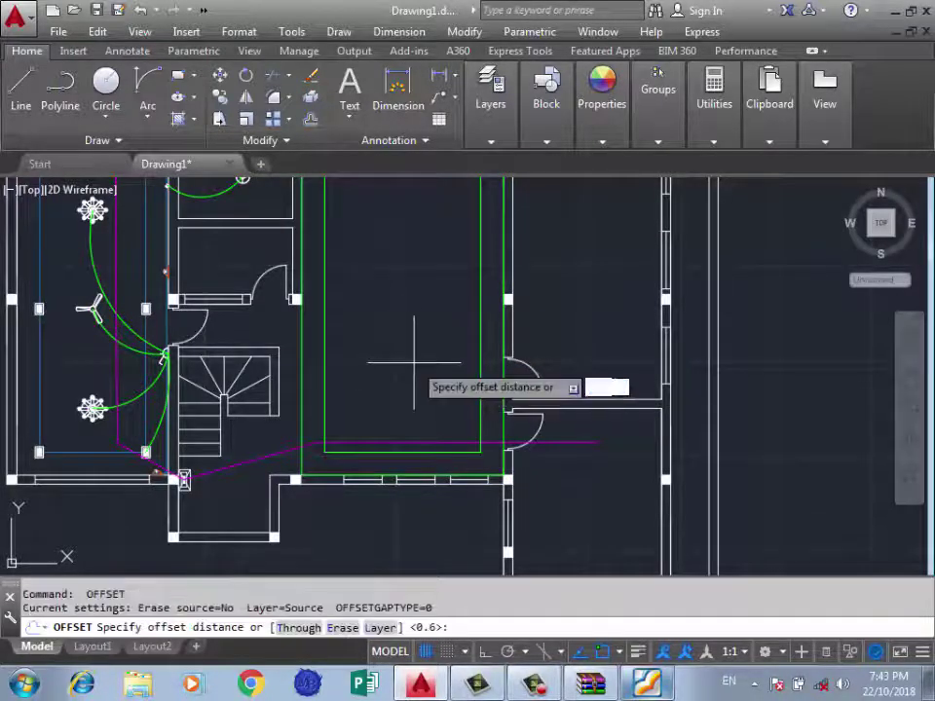
{"action": "type", "text": "0.05"}
{"action": "key", "text": "Return"}
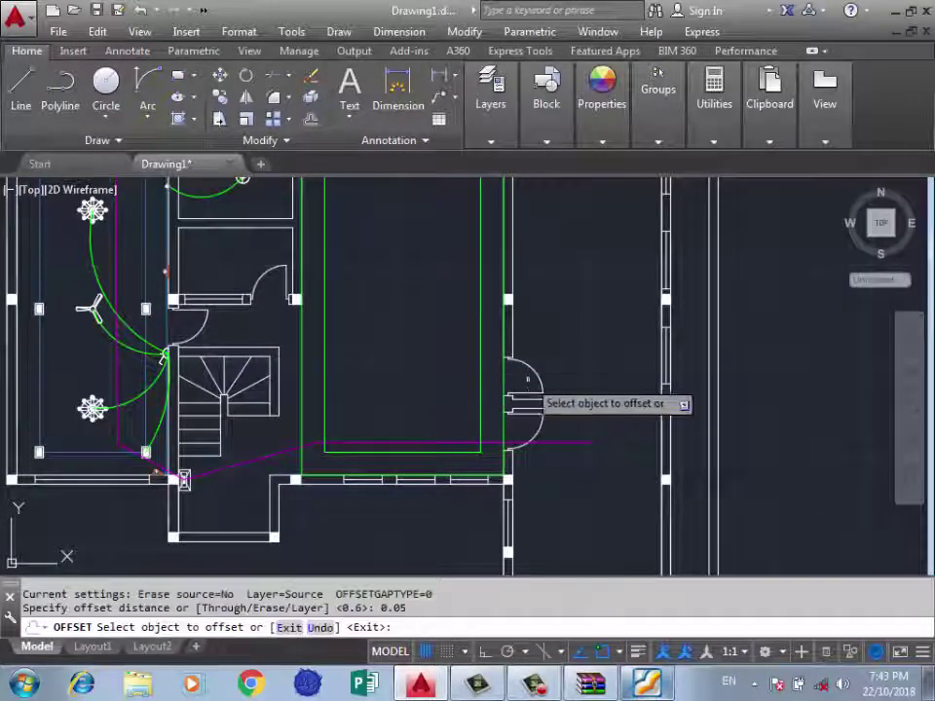
{"action": "left_click", "coordinate": [504, 387]}
{"action": "left_click", "coordinate": [477, 380]}
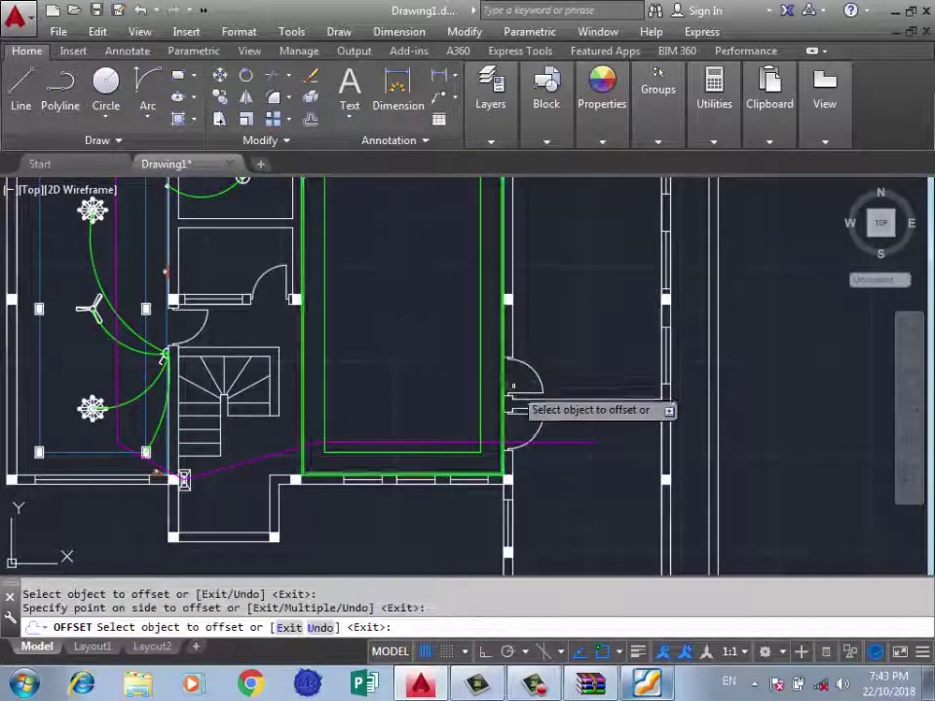
Delete the stray extra offset line.
{"action": "scroll", "coordinate": [482, 370], "scroll_direction": "up", "scroll_amount": 3}
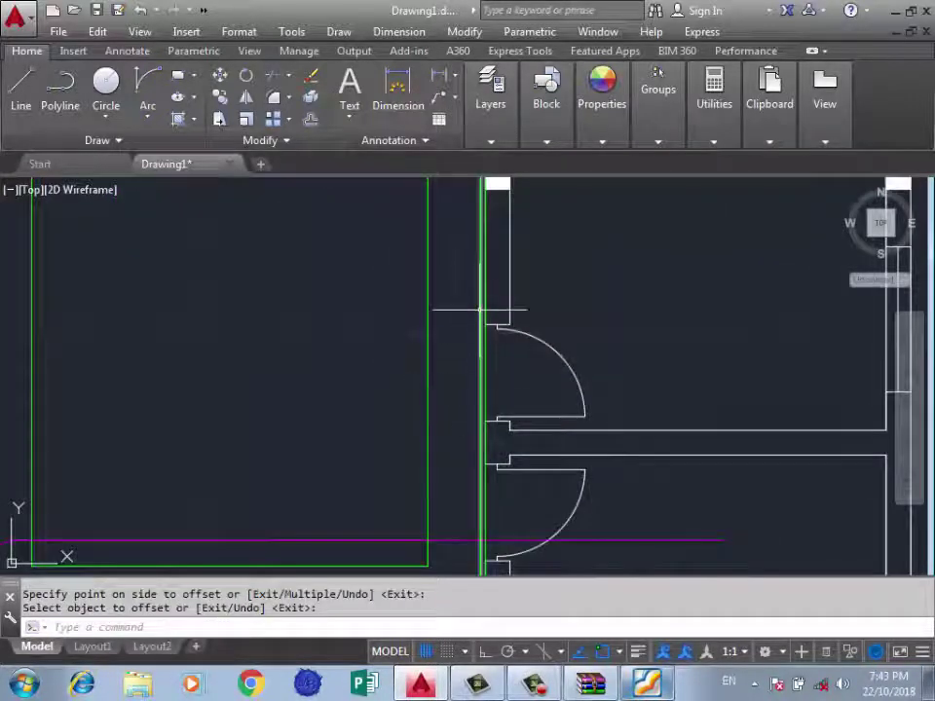
{"action": "scroll", "coordinate": [479, 310], "scroll_direction": "up", "scroll_amount": 2}
{"action": "scroll", "coordinate": [504, 419], "scroll_direction": "up", "scroll_amount": 2}
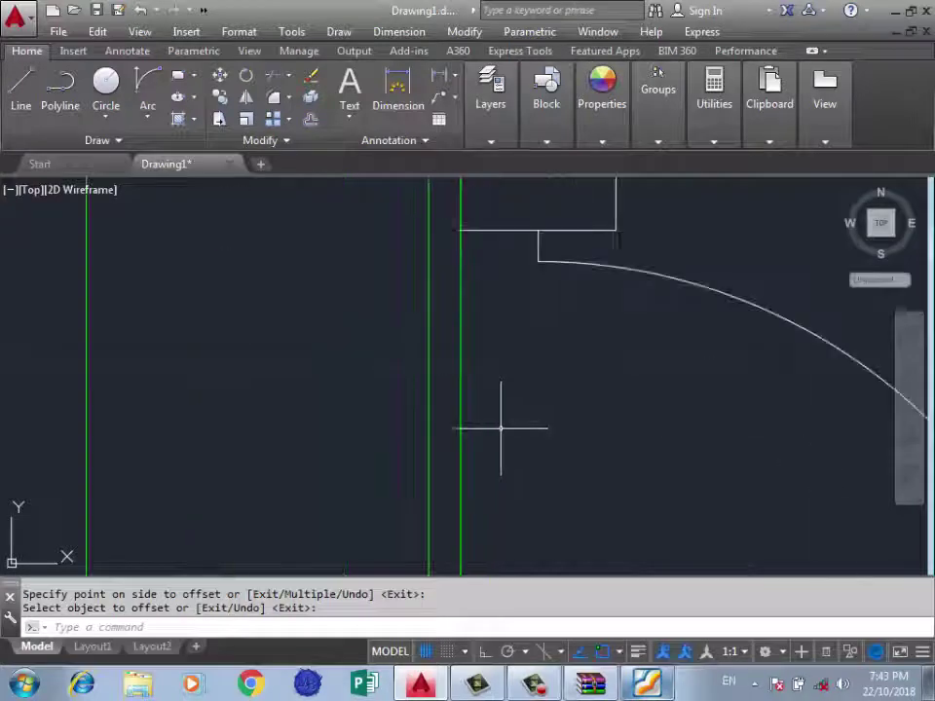
{"action": "left_click", "coordinate": [501, 428]}
{"action": "left_click", "coordinate": [450, 441]}
{"action": "key", "text": "Delete"}
{"action": "scroll", "coordinate": [530, 431], "scroll_direction": "down", "scroll_amount": 5}
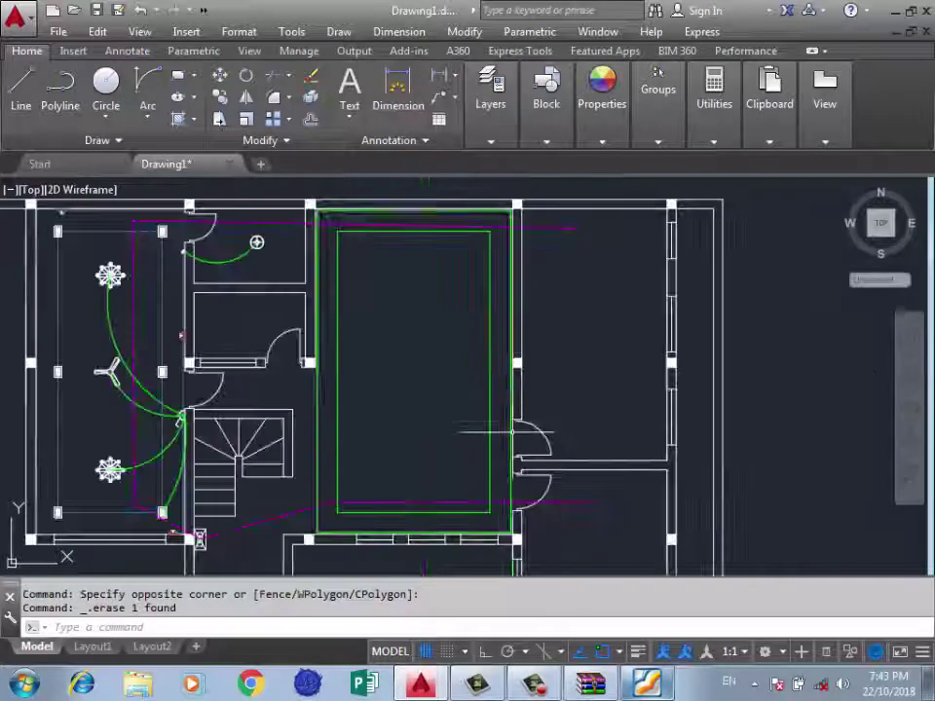
Group the small boxed fixture symbol's six pieces into one unnamed group.
{"action": "scroll", "coordinate": [419, 292], "scroll_direction": "down", "scroll_amount": 4}
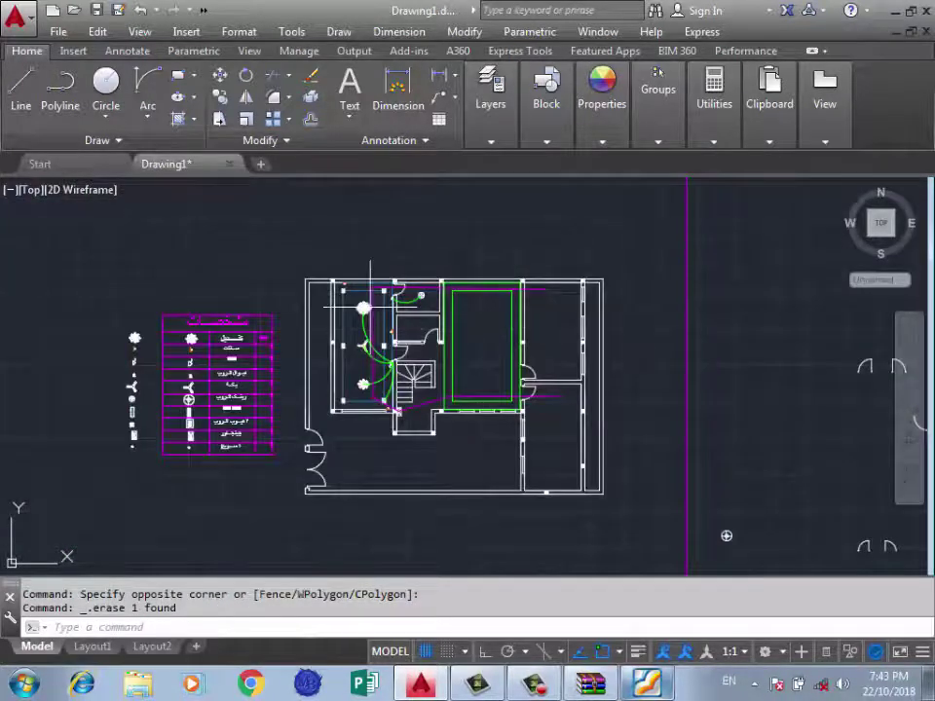
{"action": "scroll", "coordinate": [345, 341], "scroll_direction": "up", "scroll_amount": 8}
{"action": "scroll", "coordinate": [403, 313], "scroll_direction": "up", "scroll_amount": 2}
{"action": "scroll", "coordinate": [403, 314], "scroll_direction": "up", "scroll_amount": 3}
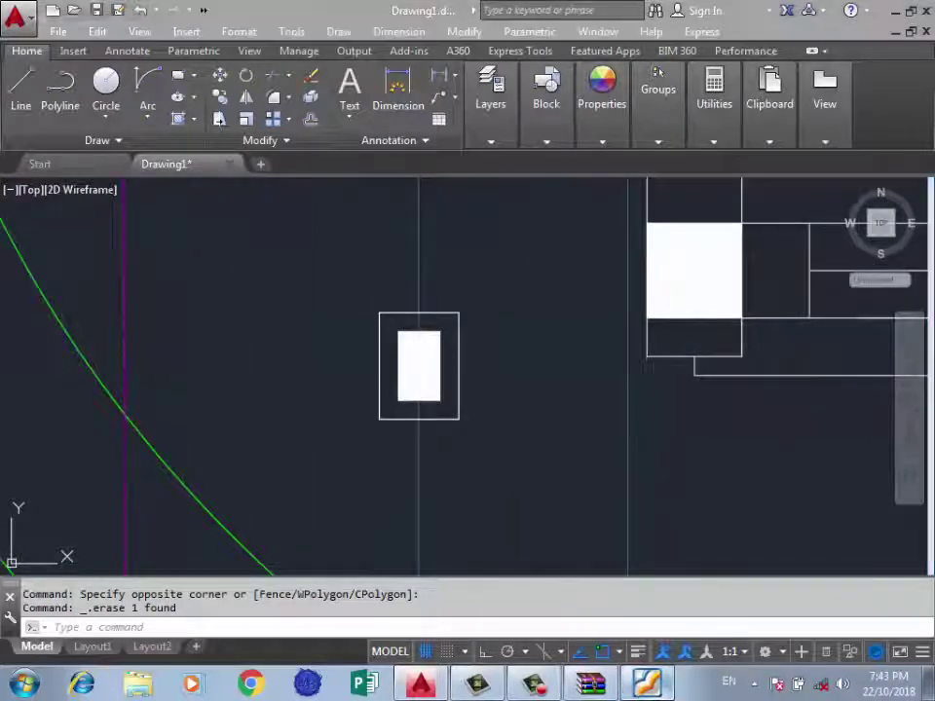
{"action": "key", "text": "alt+Tab"}
{"action": "key", "text": "alt+Tab"}
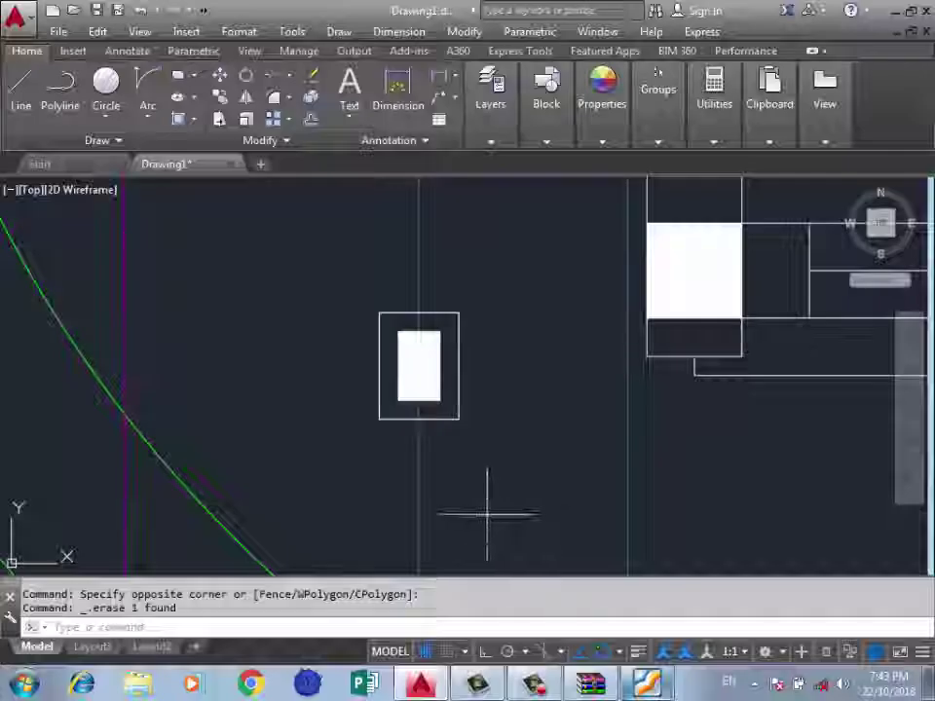
{"action": "left_click", "coordinate": [400, 310]}
{"action": "left_click", "coordinate": [358, 435]}
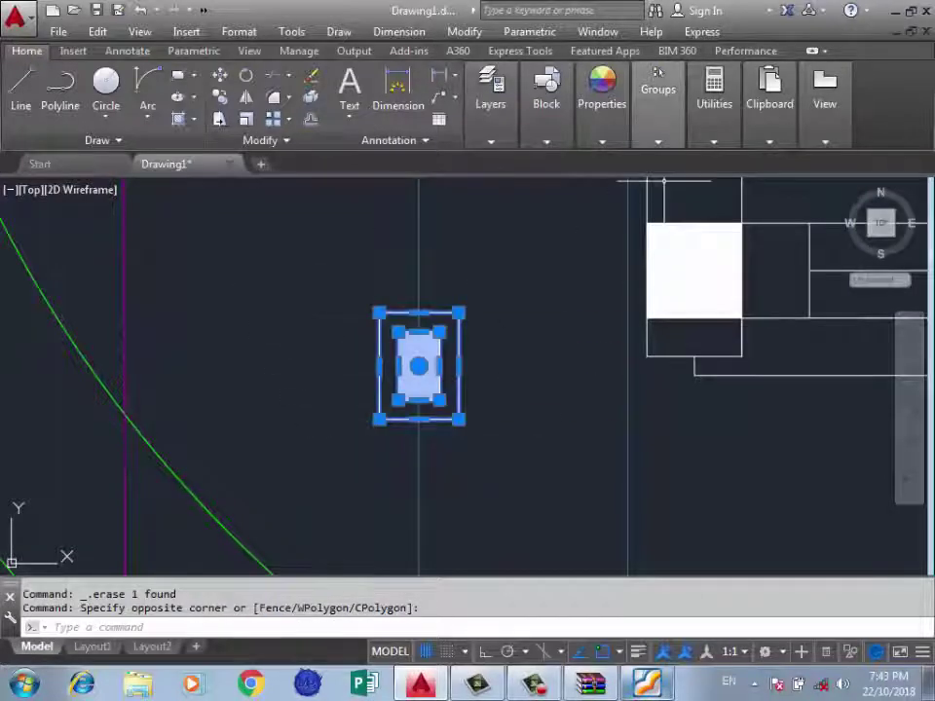
{"action": "left_click", "coordinate": [648, 162]}
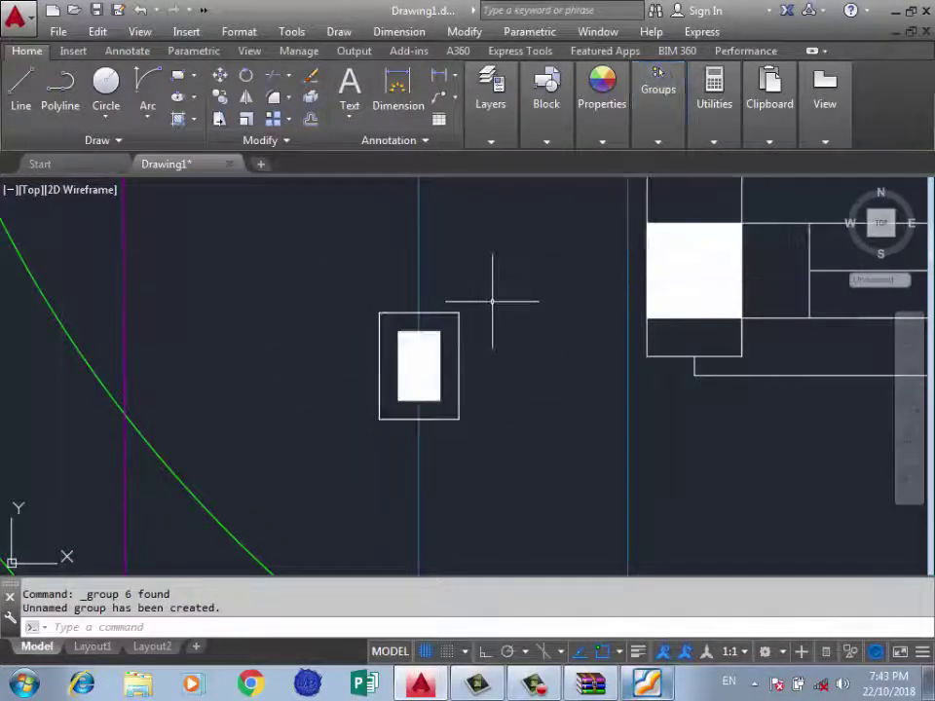
{"action": "type", "text": "co"}
{"action": "key", "text": "Return"}
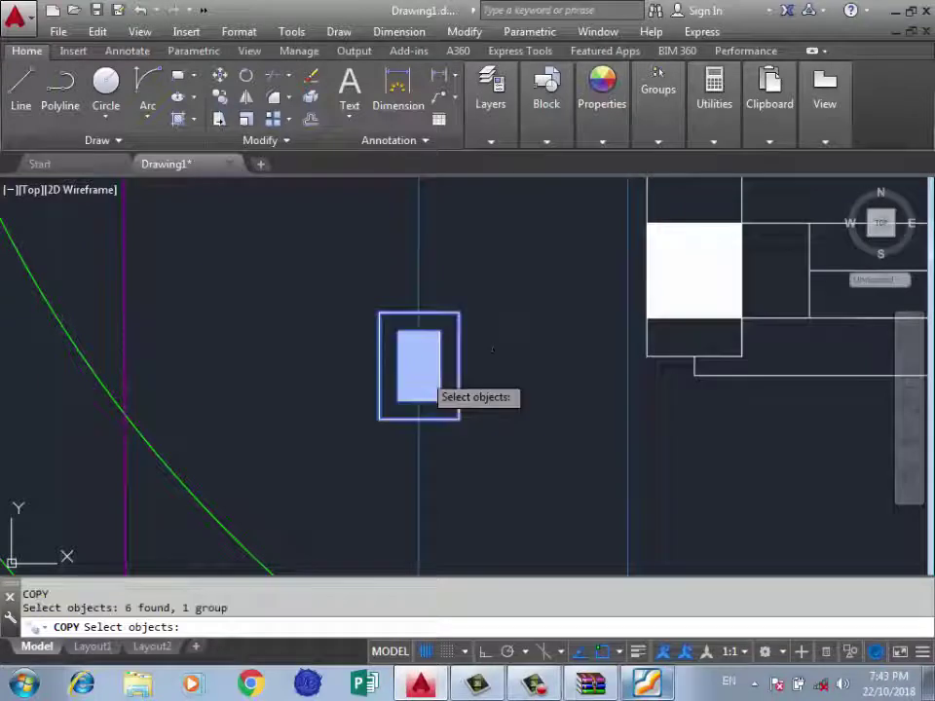
Copy the grouped fixture symbol to the green outline's two left corners.
{"action": "key", "text": "Return"}
{"action": "left_click", "coordinate": [417, 360]}
{"action": "scroll", "coordinate": [267, 312], "scroll_direction": "down", "scroll_amount": 5}
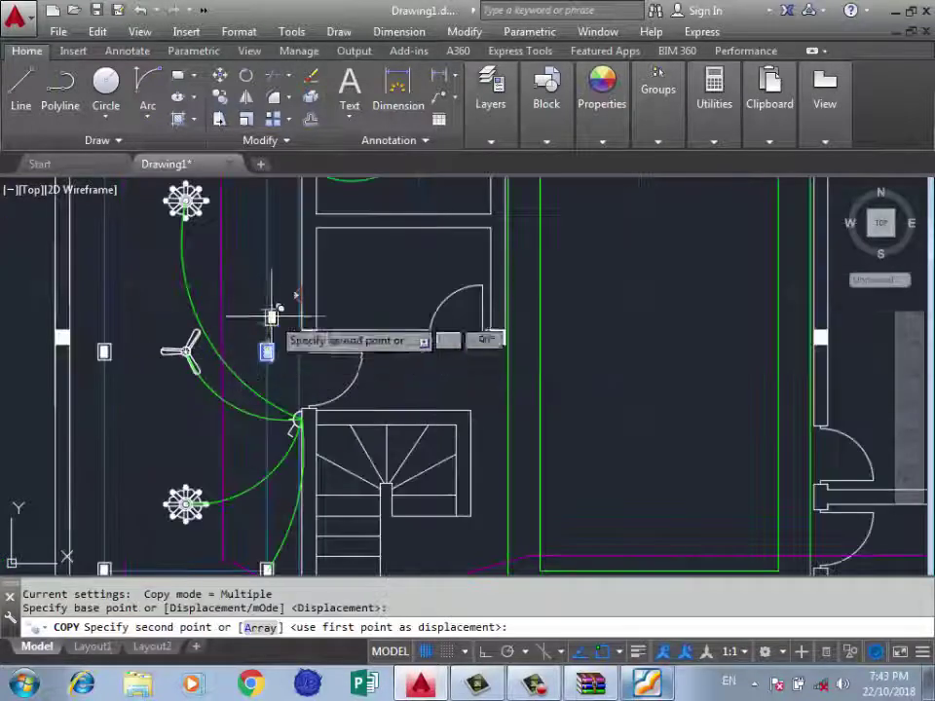
{"action": "scroll", "coordinate": [275, 315], "scroll_direction": "down", "scroll_amount": 2}
{"action": "scroll", "coordinate": [347, 362], "scroll_direction": "up", "scroll_amount": 5}
{"action": "scroll", "coordinate": [389, 390], "scroll_direction": "up", "scroll_amount": 2}
{"action": "left_click", "coordinate": [254, 449]}
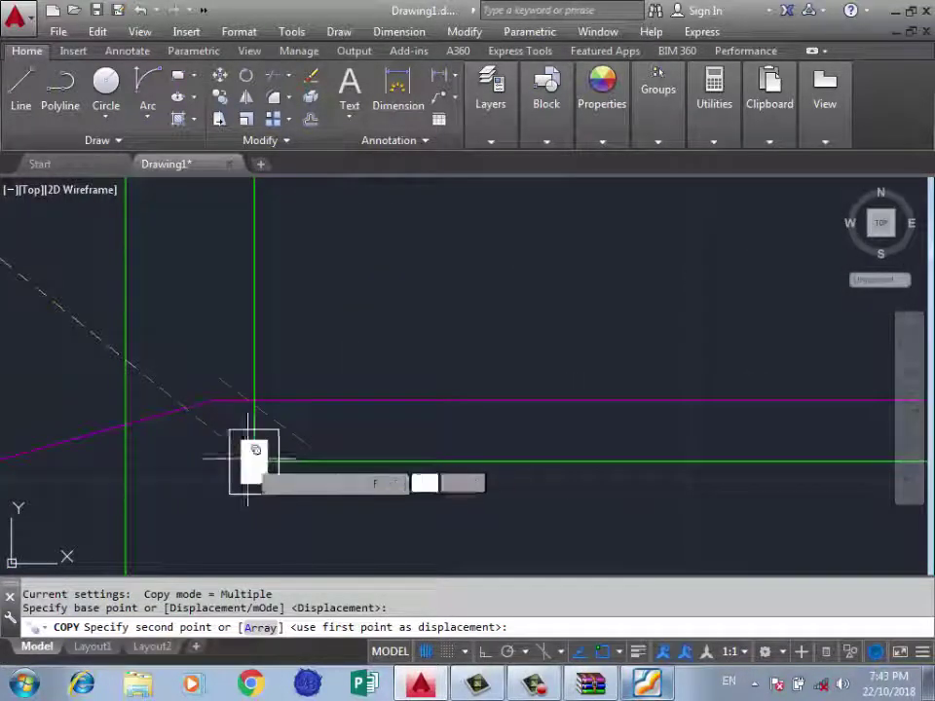
{"action": "scroll", "coordinate": [349, 478], "scroll_direction": "down", "scroll_amount": 4}
{"action": "scroll", "coordinate": [350, 209], "scroll_direction": "up", "scroll_amount": 3}
{"action": "scroll", "coordinate": [313, 215], "scroll_direction": "up", "scroll_amount": 3}
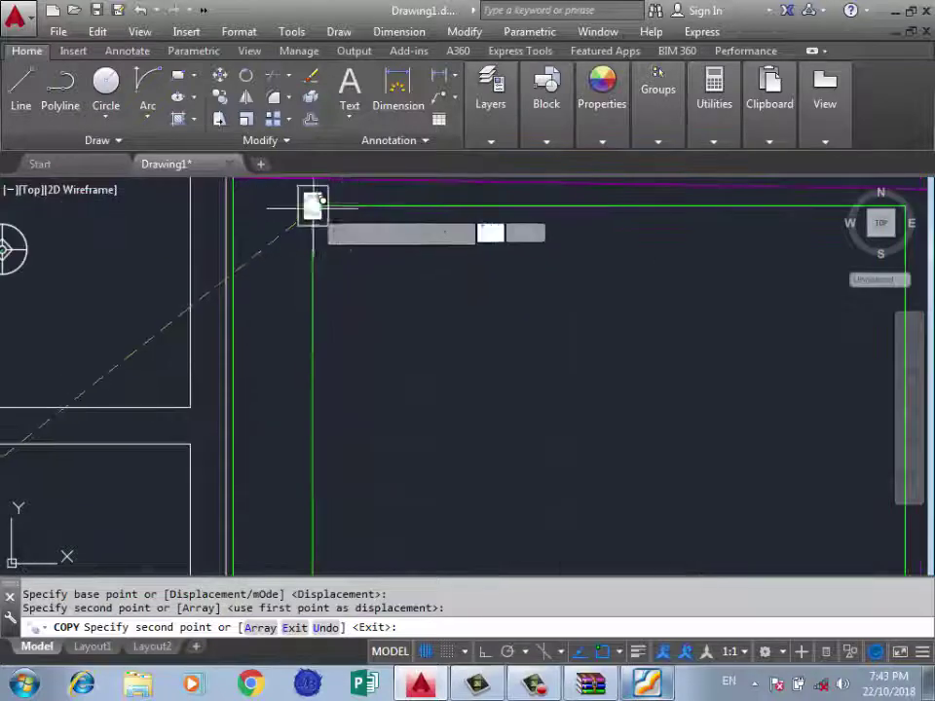
{"action": "left_click", "coordinate": [313, 204]}
Place more fixture copies at the outline's right corners and right-edge midpoint.
{"action": "scroll", "coordinate": [255, 268], "scroll_direction": "down", "scroll_amount": 2}
{"action": "scroll", "coordinate": [681, 220], "scroll_direction": "up", "scroll_amount": 2}
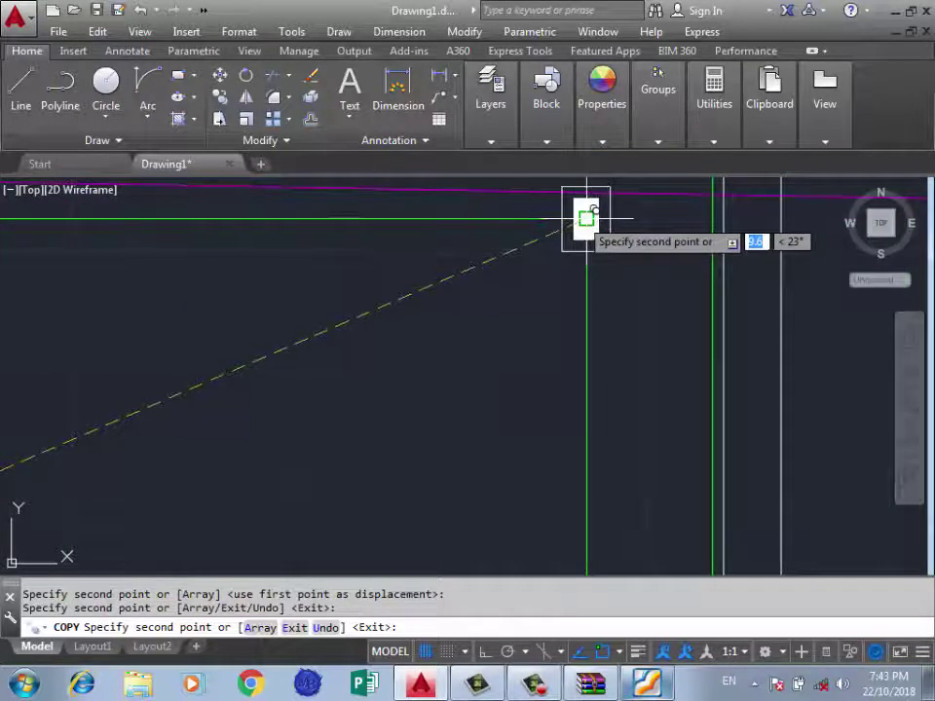
{"action": "left_click", "coordinate": [588, 215]}
{"action": "scroll", "coordinate": [526, 187], "scroll_direction": "down", "scroll_amount": 3}
{"action": "scroll", "coordinate": [553, 442], "scroll_direction": "up", "scroll_amount": 5}
{"action": "left_click", "coordinate": [585, 432]}
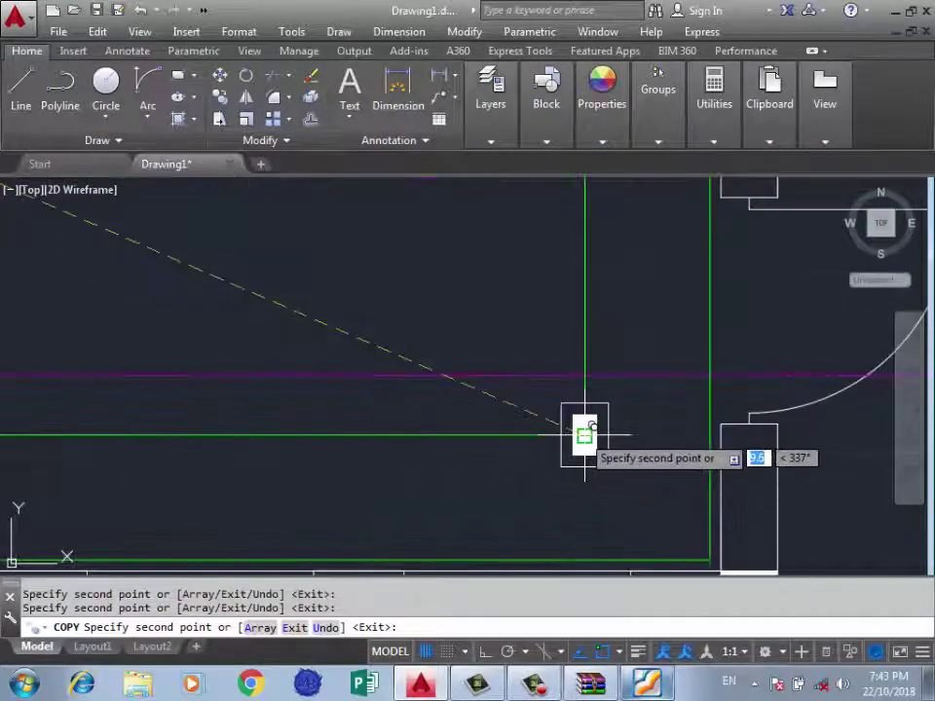
{"action": "scroll", "coordinate": [584, 432], "scroll_direction": "down", "scroll_amount": 4}
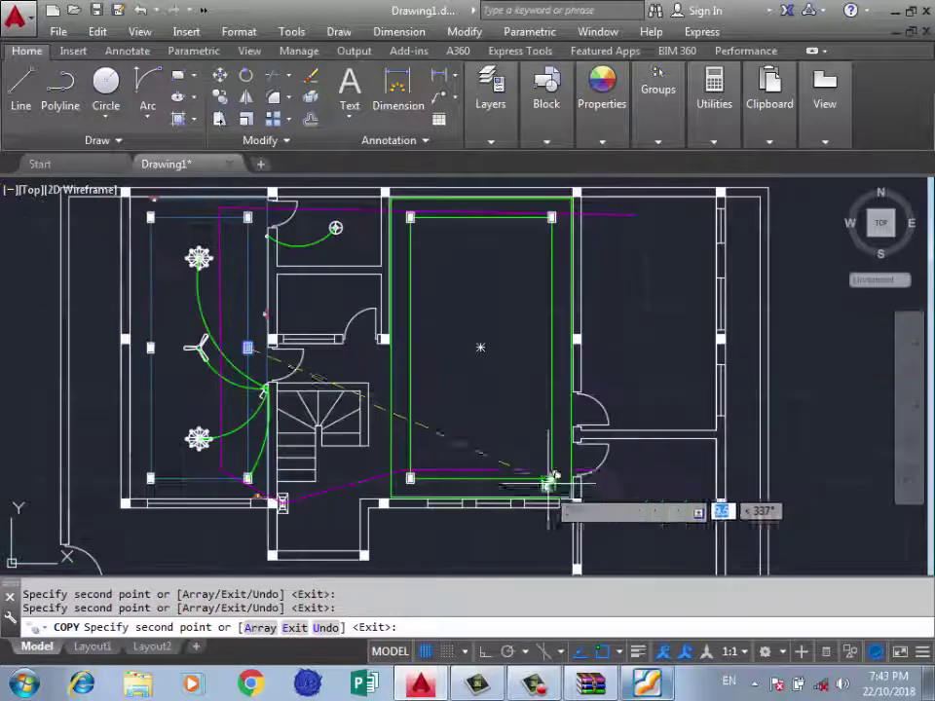
{"action": "left_click", "coordinate": [552, 347]}
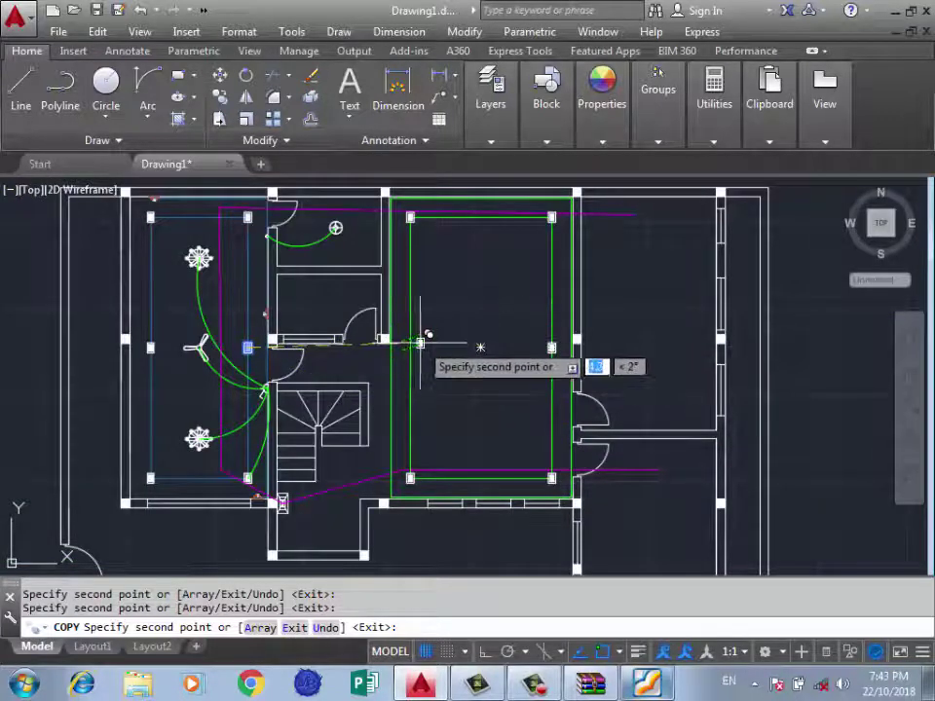
{"action": "key", "text": "Return"}
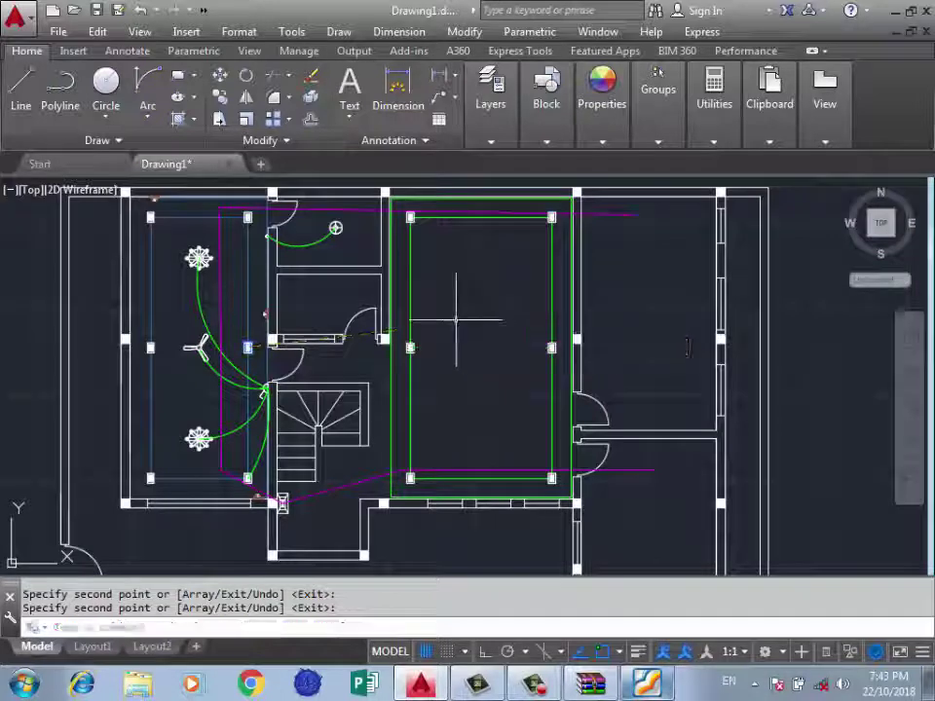
{"action": "scroll", "coordinate": [571, 416], "scroll_direction": "up", "scroll_amount": 5}
Change the two green outline lines to blue 39,118,187.
{"action": "left_click", "coordinate": [607, 389]}
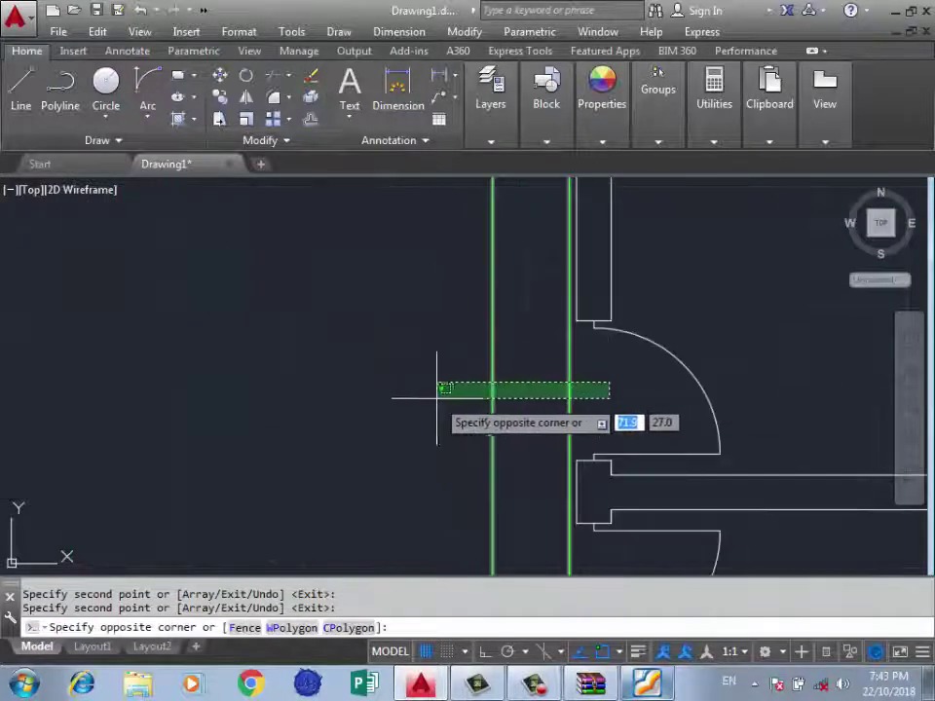
{"action": "left_click", "coordinate": [658, 97]}
{"action": "left_click", "coordinate": [602, 97]}
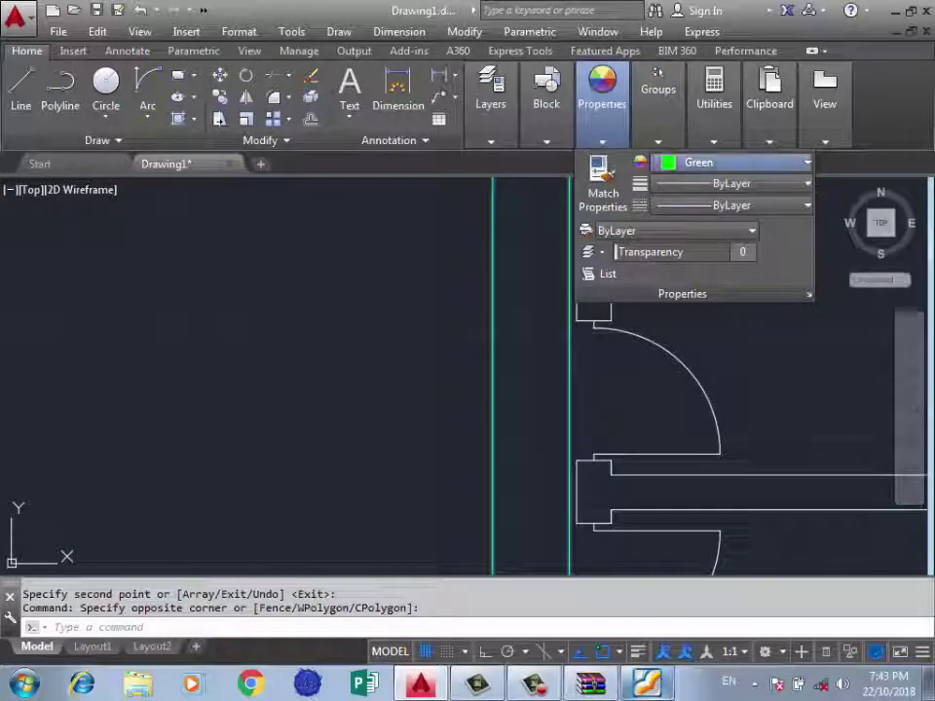
{"action": "left_click", "coordinate": [589, 340]}
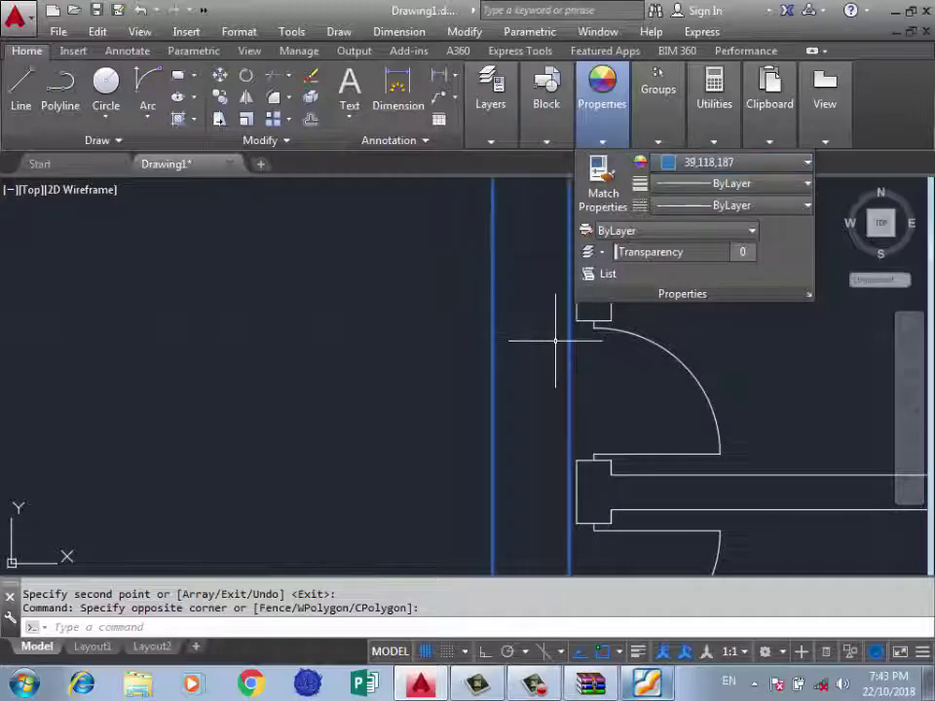
{"action": "key", "text": "Escape"}
{"action": "scroll", "coordinate": [419, 360], "scroll_direction": "down", "scroll_amount": 5}
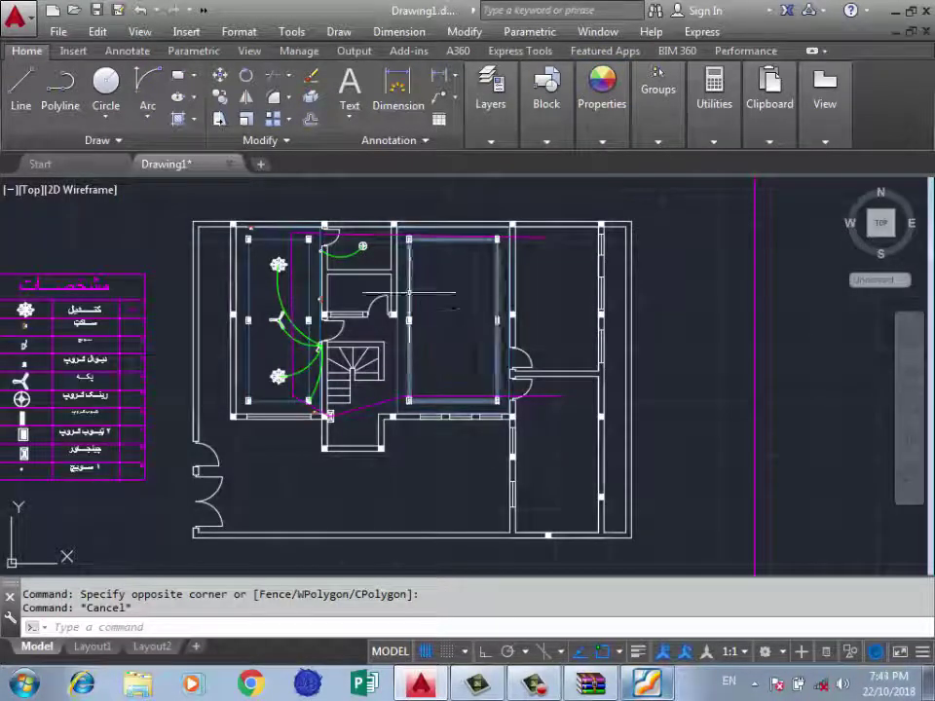
{"action": "left_click", "coordinate": [21, 86]}
{"action": "scroll", "coordinate": [449, 281], "scroll_direction": "up", "scroll_amount": 2}
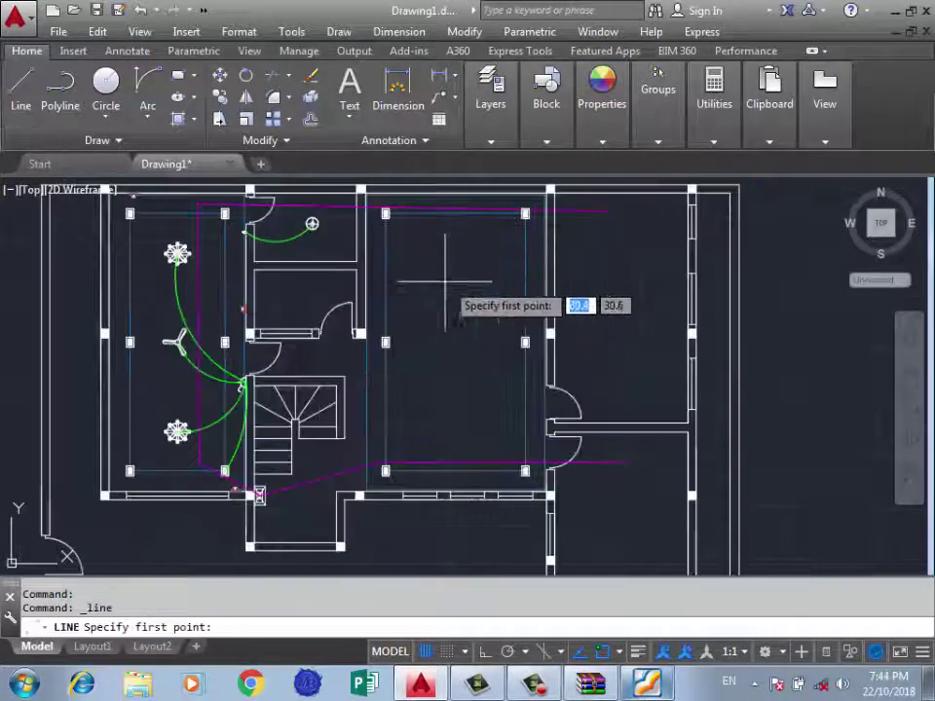
Draw a vertical centre line from the outline's top midpoint to its bottom midpoint.
{"action": "left_click", "coordinate": [456, 215]}
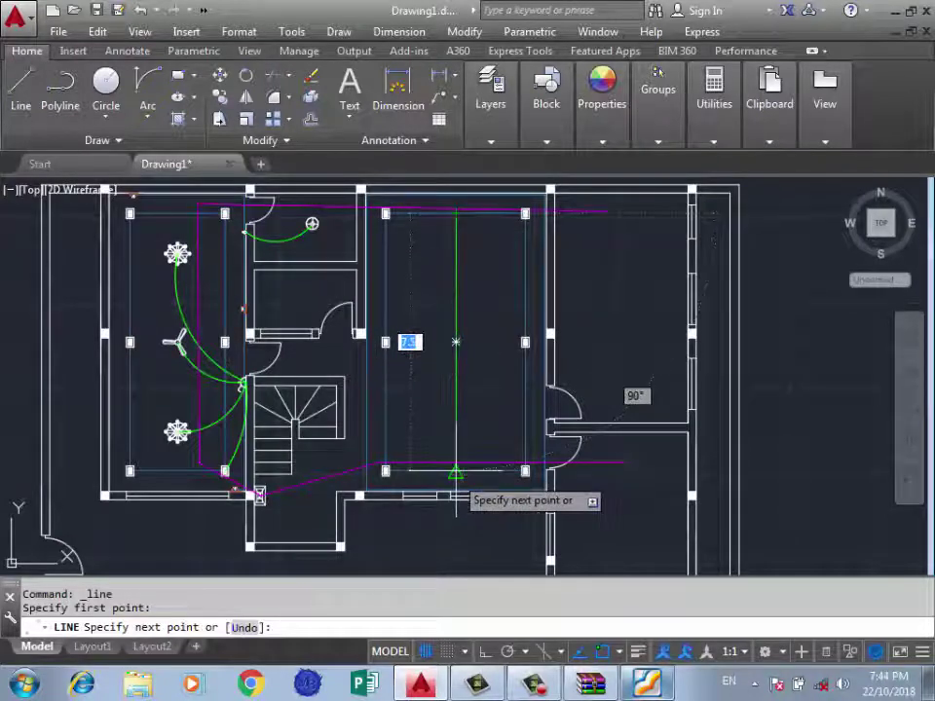
{"action": "left_click", "coordinate": [456, 473]}
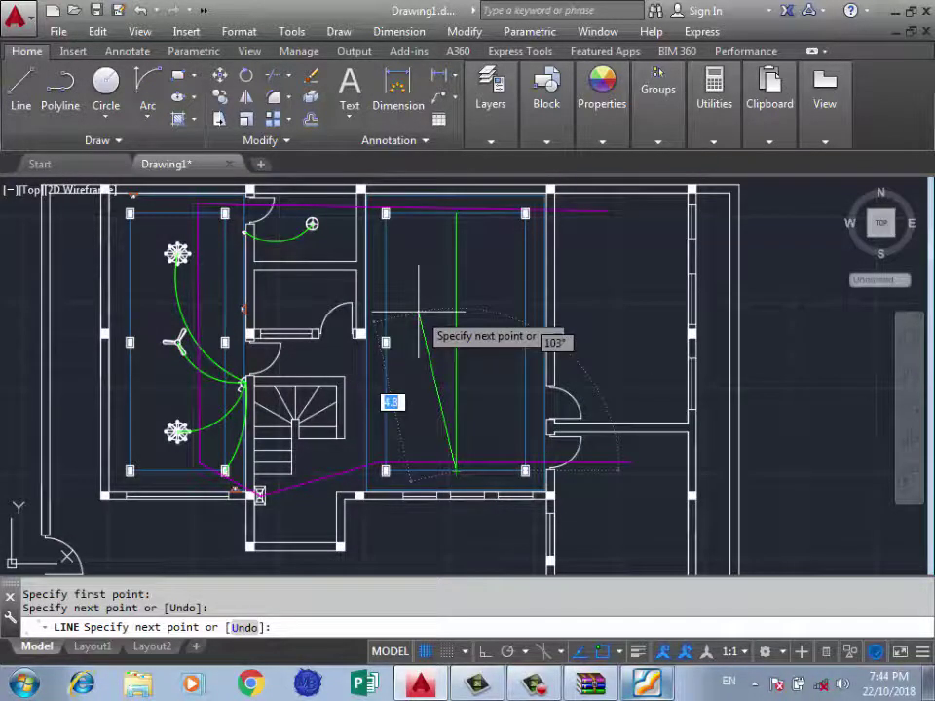
{"action": "key", "text": "Escape"}
{"action": "scroll", "coordinate": [175, 251], "scroll_direction": "up", "scroll_amount": 2}
{"action": "scroll", "coordinate": [185, 317], "scroll_direction": "down", "scroll_amount": 4}
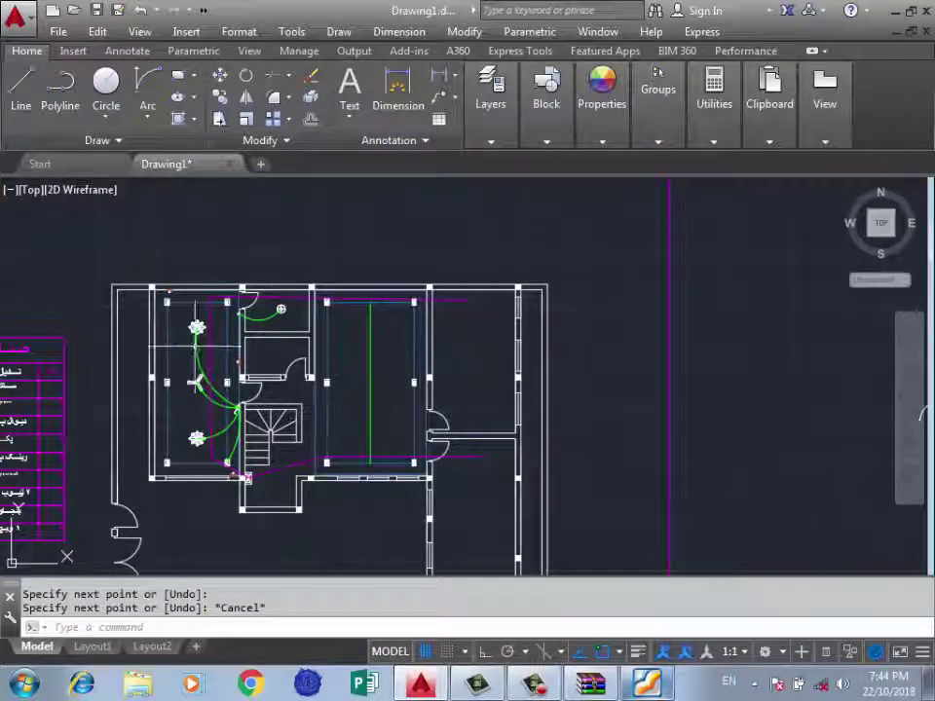
{"action": "scroll", "coordinate": [198, 323], "scroll_direction": "up", "scroll_amount": 5}
Select the left room's ceiling lamps and ceiling fan.
{"action": "left_click", "coordinate": [206, 307]}
{"action": "scroll", "coordinate": [196, 275], "scroll_direction": "down", "scroll_amount": 2}
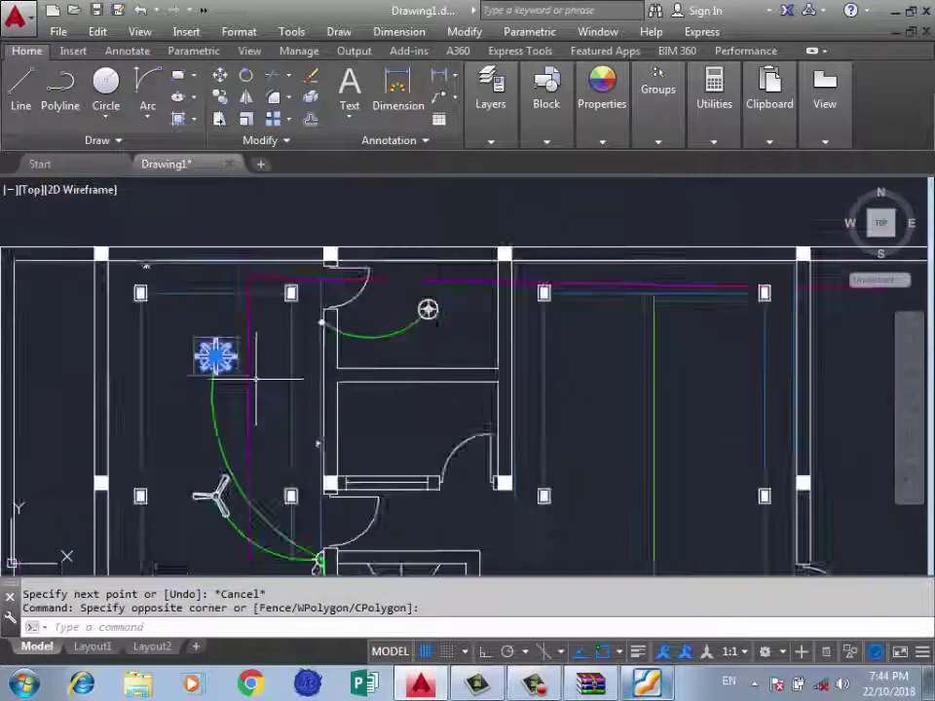
{"action": "scroll", "coordinate": [194, 390], "scroll_direction": "up", "scroll_amount": 2}
{"action": "left_click", "coordinate": [209, 458]}
{"action": "scroll", "coordinate": [204, 413], "scroll_direction": "down", "scroll_amount": 2}
{"action": "scroll", "coordinate": [204, 413], "scroll_direction": "down", "scroll_amount": 2}
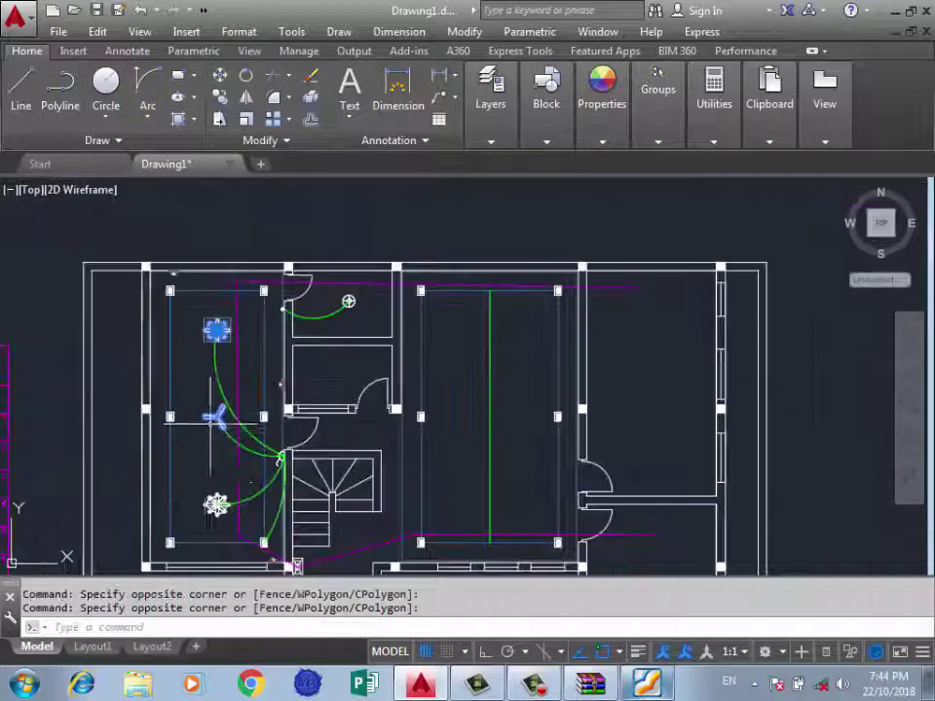
{"action": "scroll", "coordinate": [212, 495], "scroll_direction": "up", "scroll_amount": 2}
{"action": "left_click", "coordinate": [193, 425]}
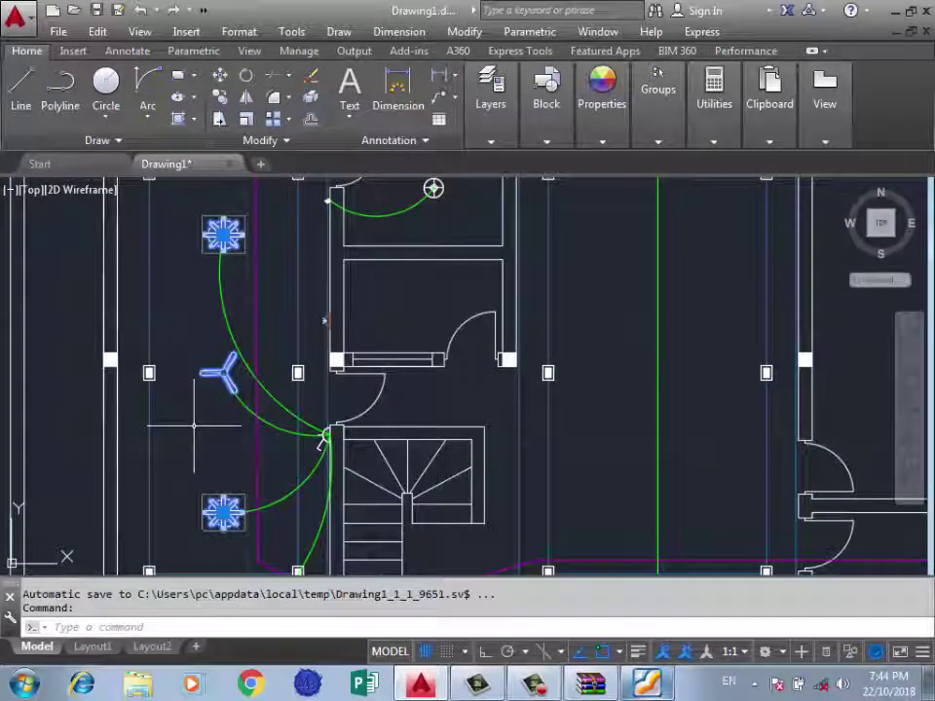
Copy the lamps and fan into the middle room along the centre line.
{"action": "type", "text": "co"}
{"action": "key", "text": "Return"}
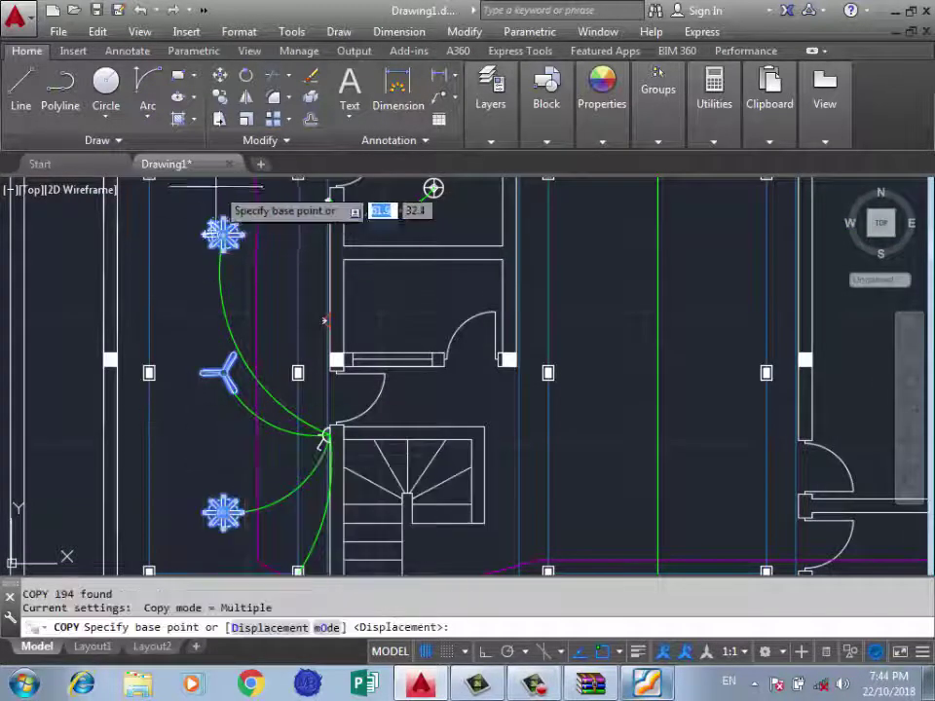
{"action": "scroll", "coordinate": [198, 319], "scroll_direction": "down", "scroll_amount": 2}
{"action": "scroll", "coordinate": [211, 226], "scroll_direction": "up", "scroll_amount": 2}
{"action": "scroll", "coordinate": [206, 273], "scroll_direction": "up", "scroll_amount": 2}
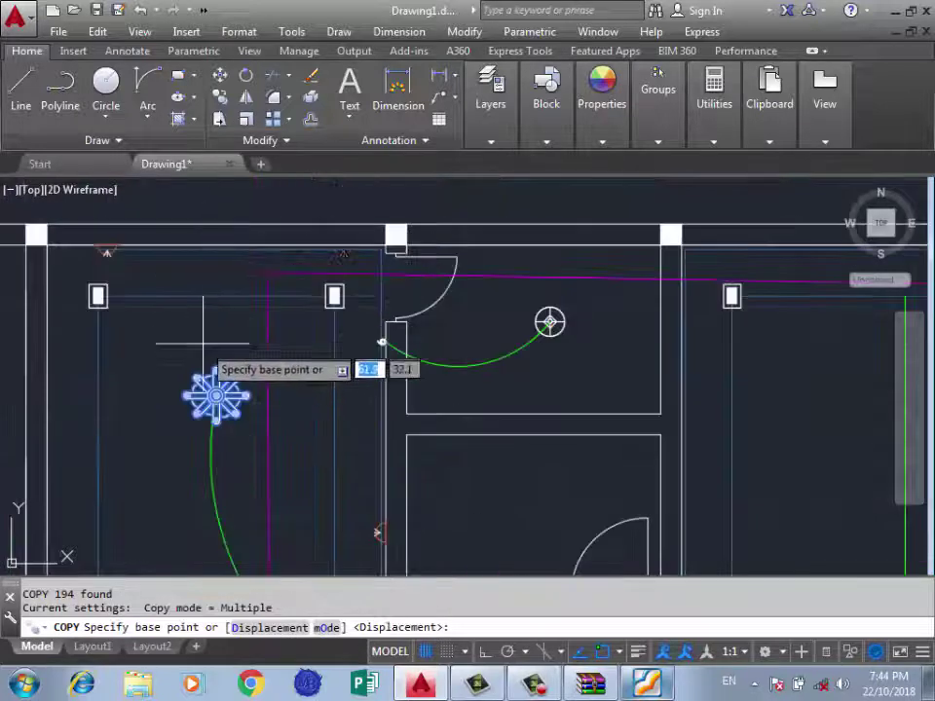
{"action": "left_click", "coordinate": [217, 247]}
{"action": "scroll", "coordinate": [436, 338], "scroll_direction": "down", "scroll_amount": 3}
{"action": "scroll", "coordinate": [445, 256], "scroll_direction": "up", "scroll_amount": 4}
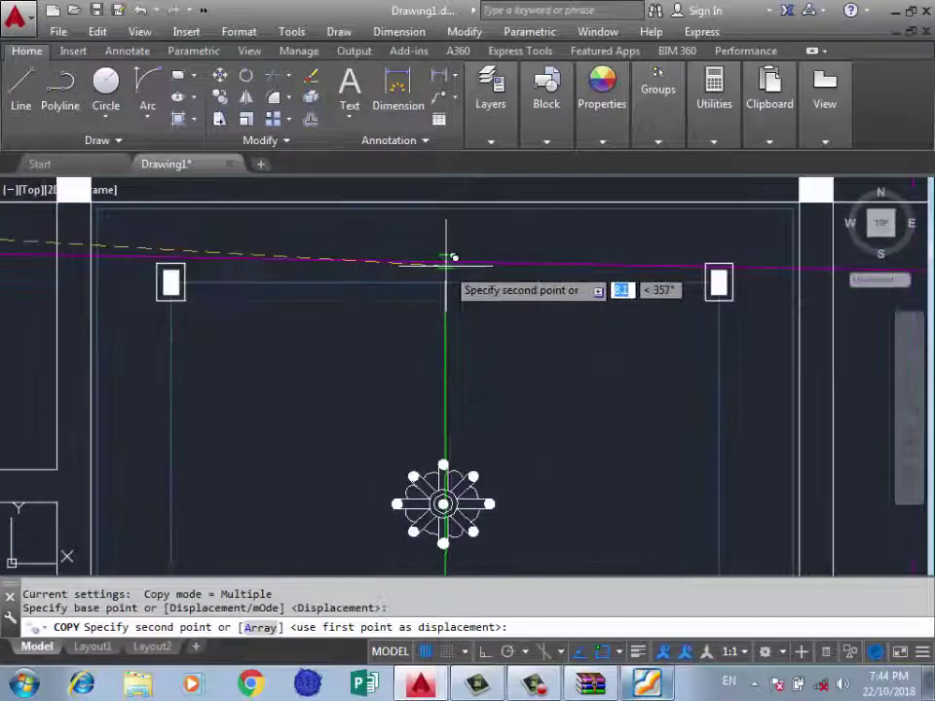
{"action": "scroll", "coordinate": [451, 198], "scroll_direction": "up", "scroll_amount": 2}
{"action": "left_click", "coordinate": [445, 199]}
{"action": "scroll", "coordinate": [418, 193], "scroll_direction": "down", "scroll_amount": 3}
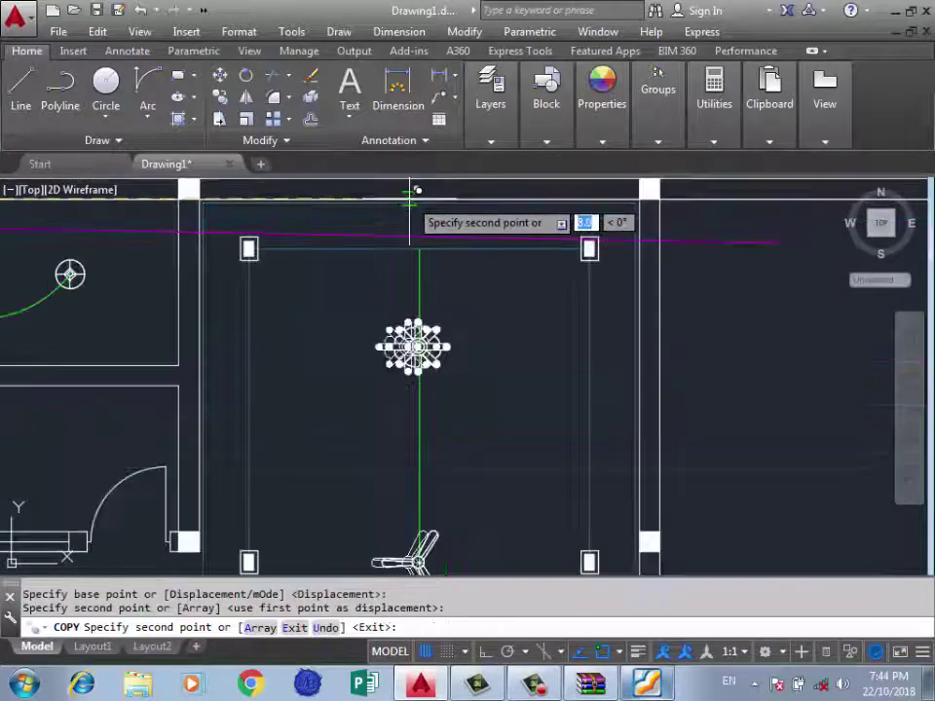
{"action": "key", "text": "Return"}
Compare the middle room layout against the reference PDF floor plan.
{"action": "scroll", "coordinate": [487, 341], "scroll_direction": "down", "scroll_amount": 2}
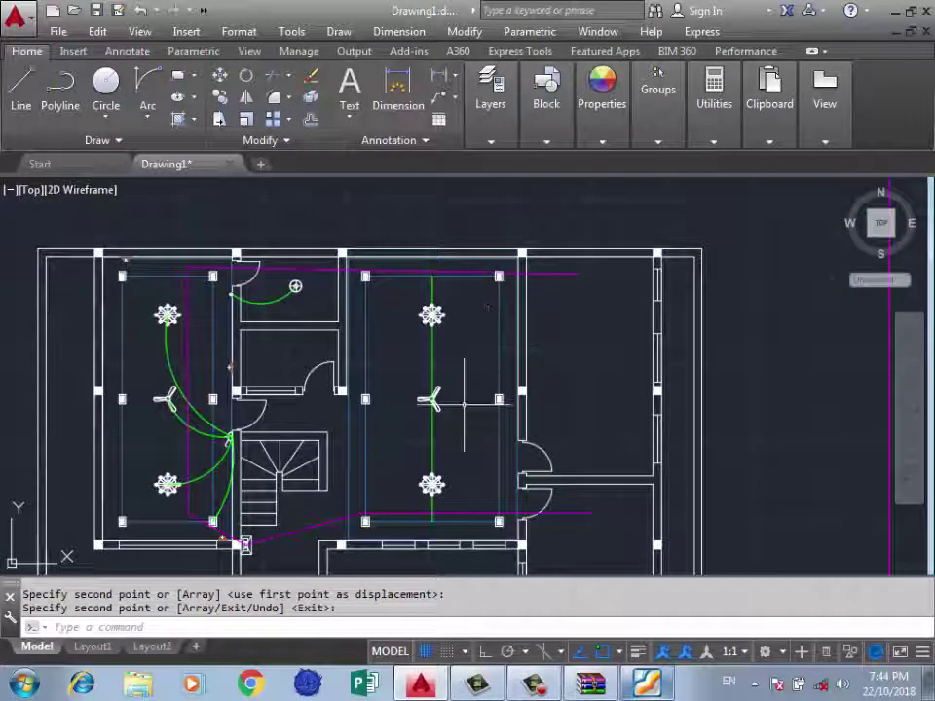
{"action": "scroll", "coordinate": [443, 331], "scroll_direction": "up", "scroll_amount": 2}
{"action": "scroll", "coordinate": [436, 297], "scroll_direction": "down", "scroll_amount": 1}
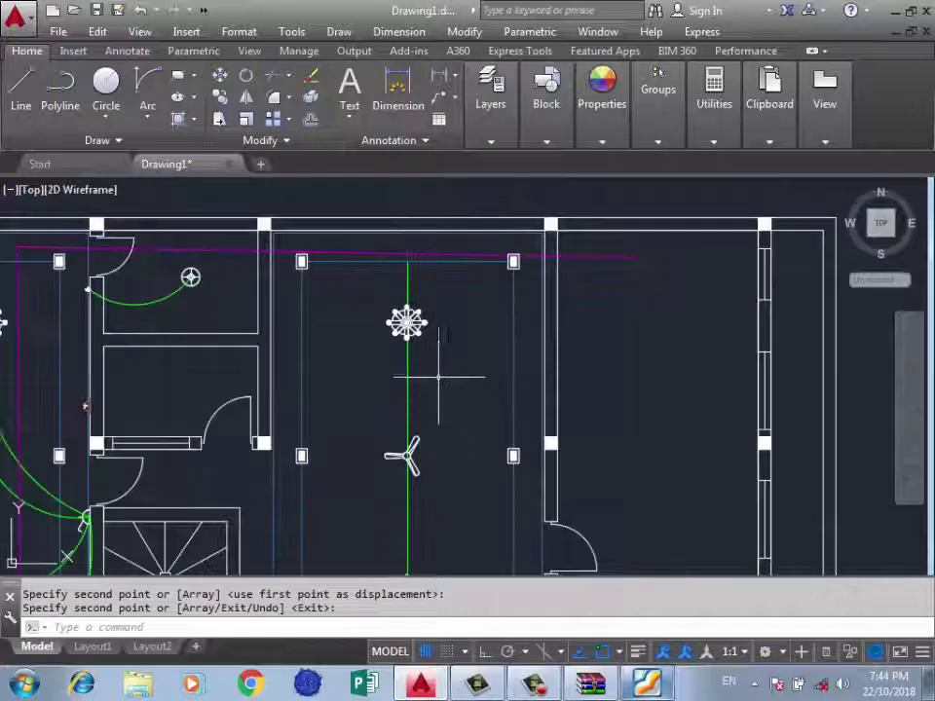
{"action": "scroll", "coordinate": [438, 376], "scroll_direction": "down", "scroll_amount": 3}
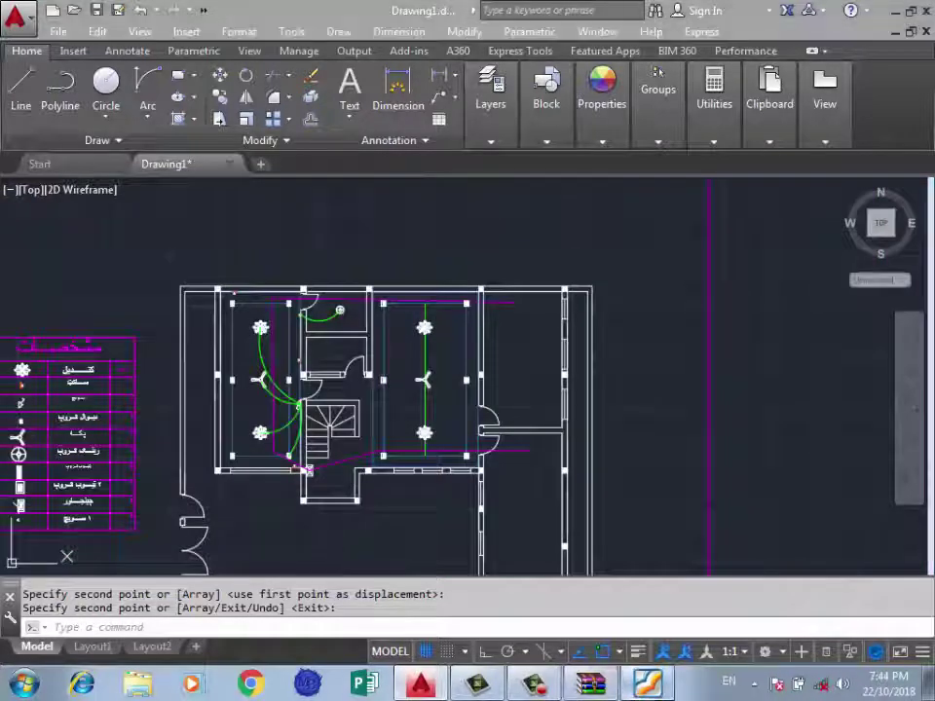
{"action": "key", "text": "alt+Tab"}
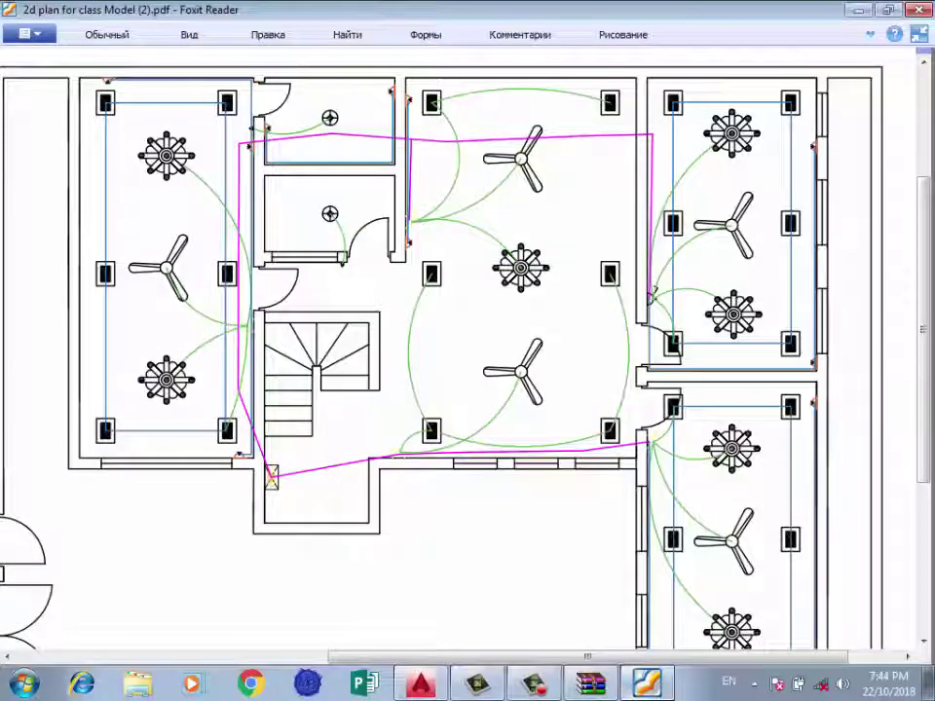
{"action": "key", "text": "alt+Tab"}
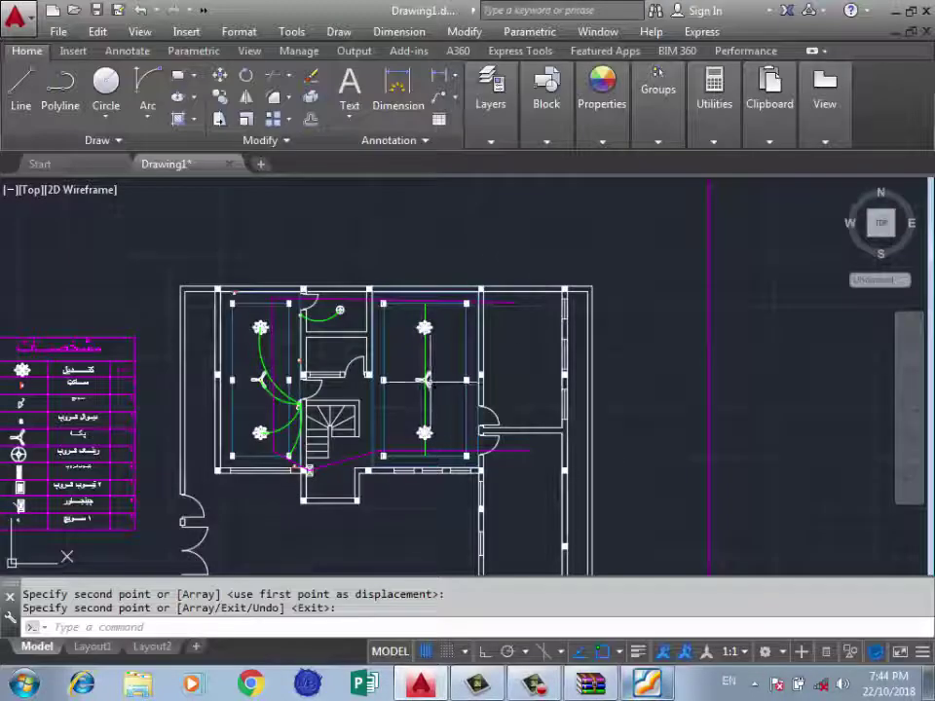
Copy the fan onto the lower chandelier's position with COPY.
{"action": "scroll", "coordinate": [433, 380], "scroll_direction": "up", "scroll_amount": 3}
{"action": "scroll", "coordinate": [443, 378], "scroll_direction": "up", "scroll_amount": 2}
{"action": "left_click", "coordinate": [443, 378]}
{"action": "left_click", "coordinate": [397, 417]}
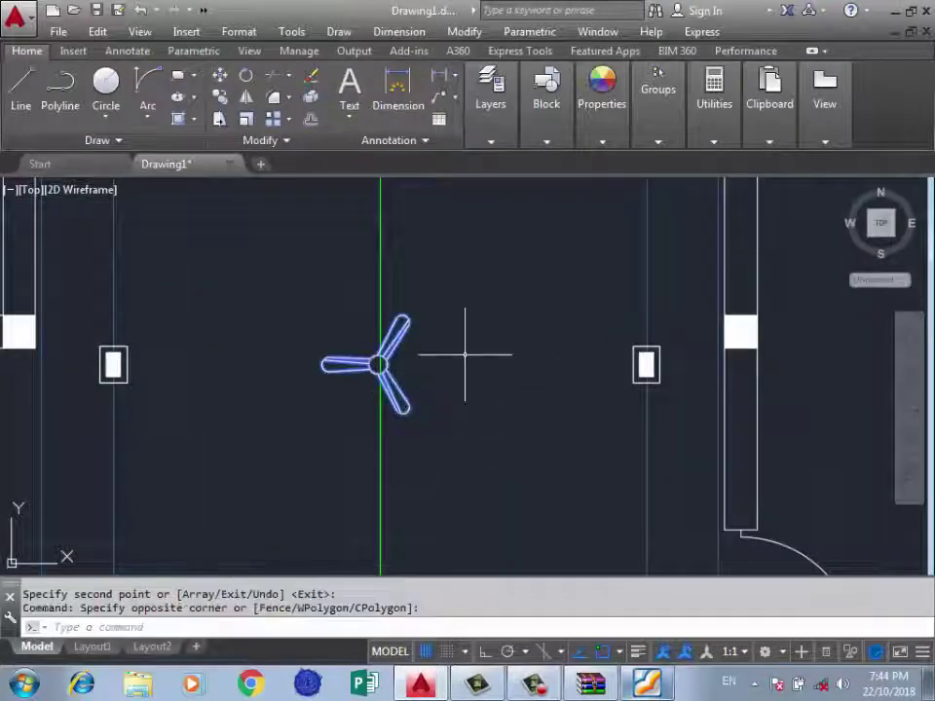
{"action": "type", "text": "co"}
{"action": "key", "text": "Return"}
{"action": "scroll", "coordinate": [409, 389], "scroll_direction": "up", "scroll_amount": 5}
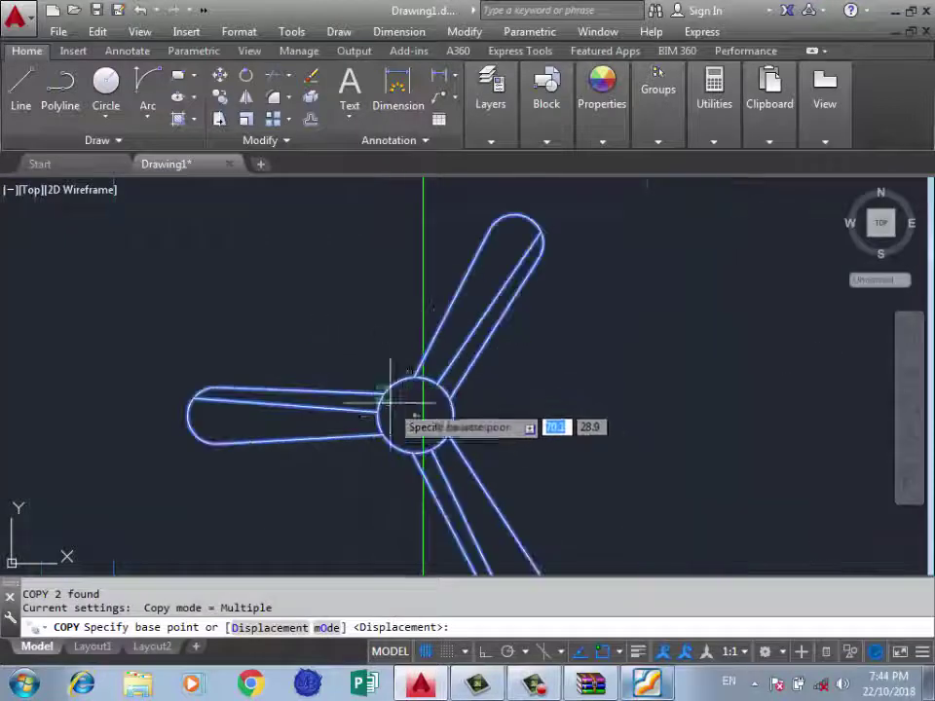
{"action": "left_click", "coordinate": [419, 417]}
{"action": "scroll", "coordinate": [407, 281], "scroll_direction": "down", "scroll_amount": 5}
{"action": "scroll", "coordinate": [418, 487], "scroll_direction": "up", "scroll_amount": 3}
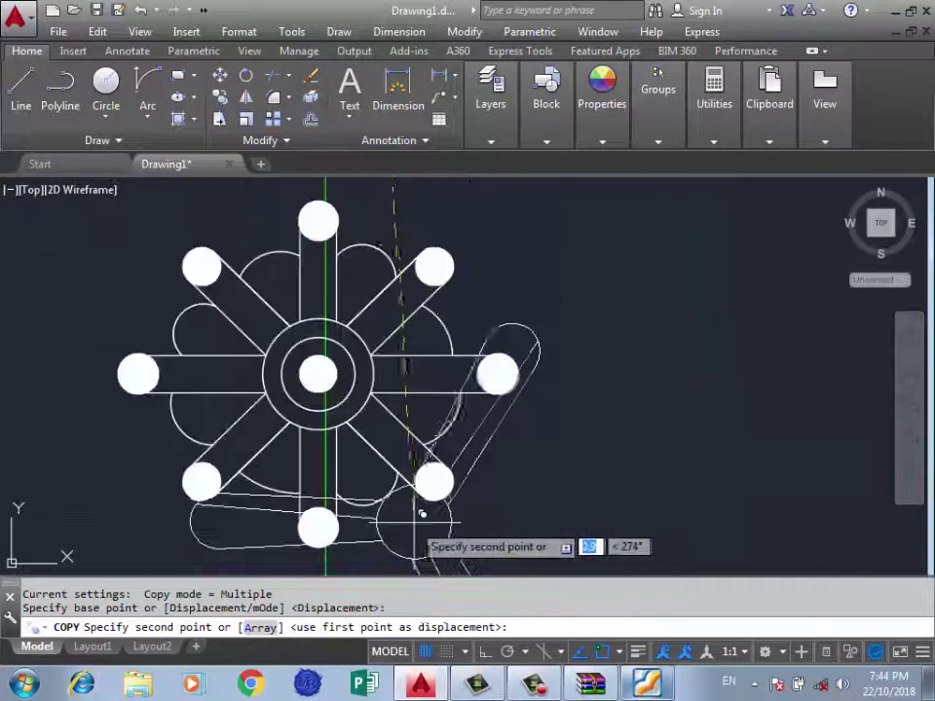
{"action": "scroll", "coordinate": [316, 375], "scroll_direction": "up", "scroll_amount": 2}
{"action": "left_click", "coordinate": [317, 373]}
{"action": "key", "text": "Return"}
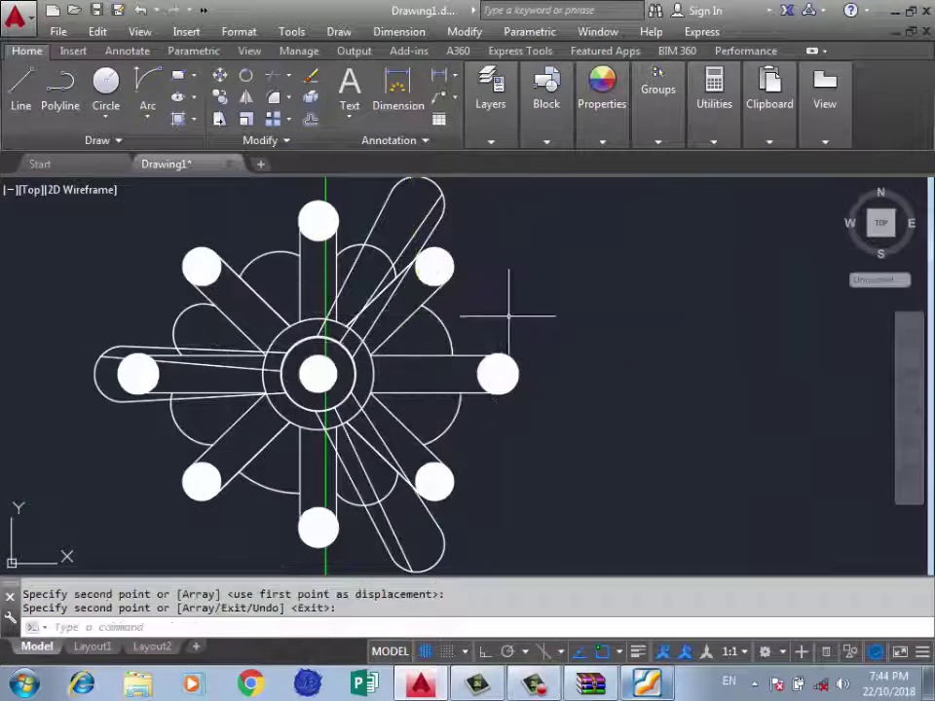
Erase the fan from the middle of the room.
{"action": "left_click", "coordinate": [554, 332]}
{"action": "scroll", "coordinate": [545, 370], "scroll_direction": "down", "scroll_amount": 1}
{"action": "scroll", "coordinate": [584, 433], "scroll_direction": "down", "scroll_amount": 3}
{"action": "scroll", "coordinate": [553, 219], "scroll_direction": "up", "scroll_amount": 3}
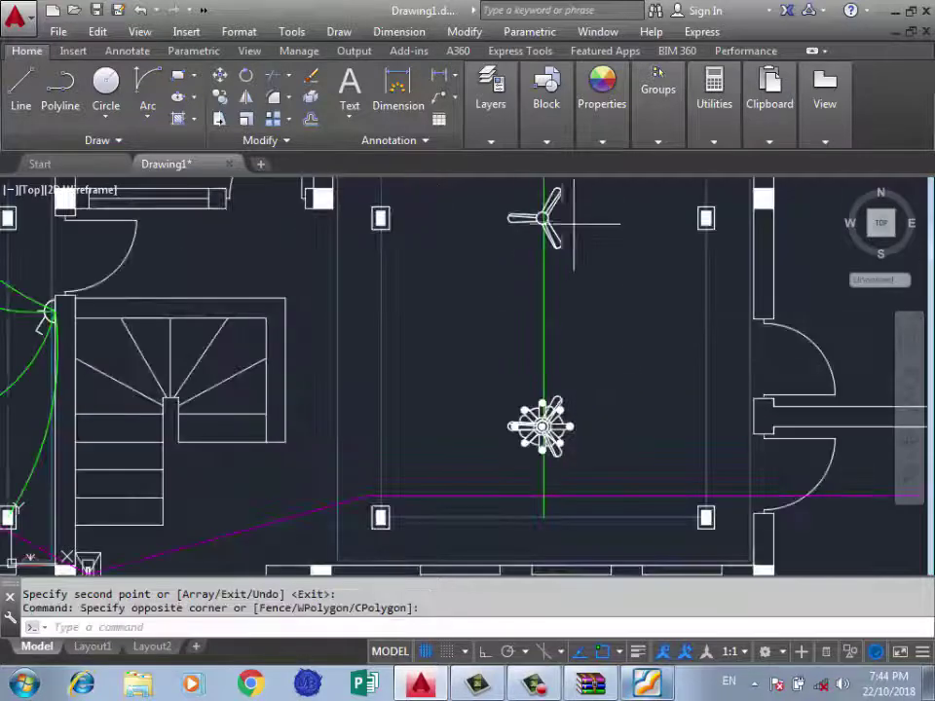
{"action": "left_click", "coordinate": [562, 244]}
{"action": "key", "text": "Delete"}
Copy the chandelier to the centre of the room.
{"action": "scroll", "coordinate": [594, 458], "scroll_direction": "up", "scroll_amount": 3}
{"action": "scroll", "coordinate": [584, 389], "scroll_direction": "up", "scroll_amount": 3}
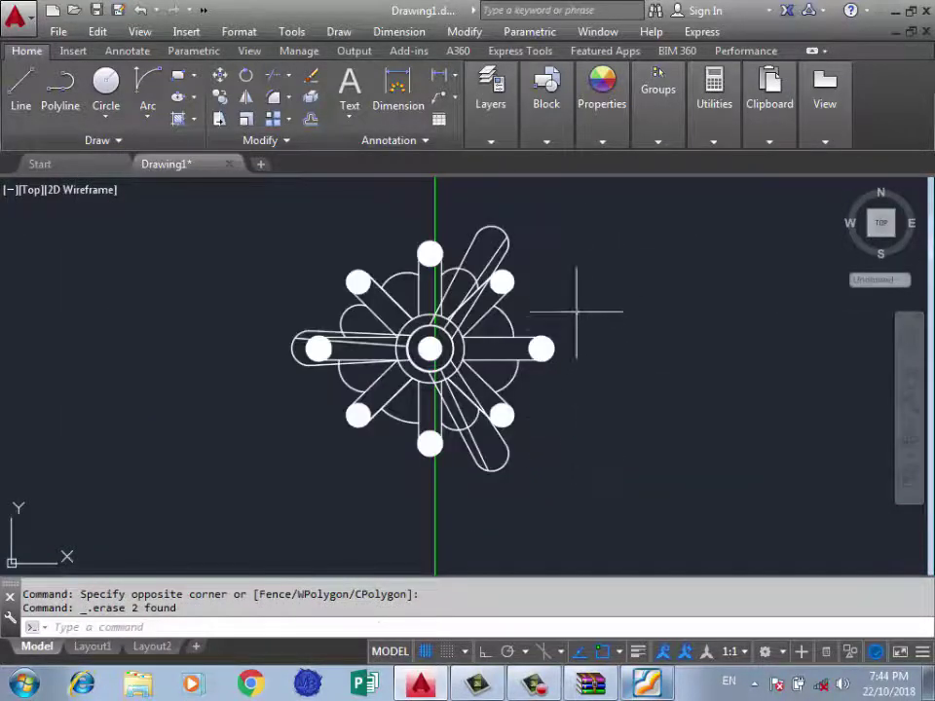
{"action": "left_click", "coordinate": [589, 287]}
{"action": "left_click", "coordinate": [424, 300]}
{"action": "type", "text": "o"}
{"action": "key", "text": "Return"}
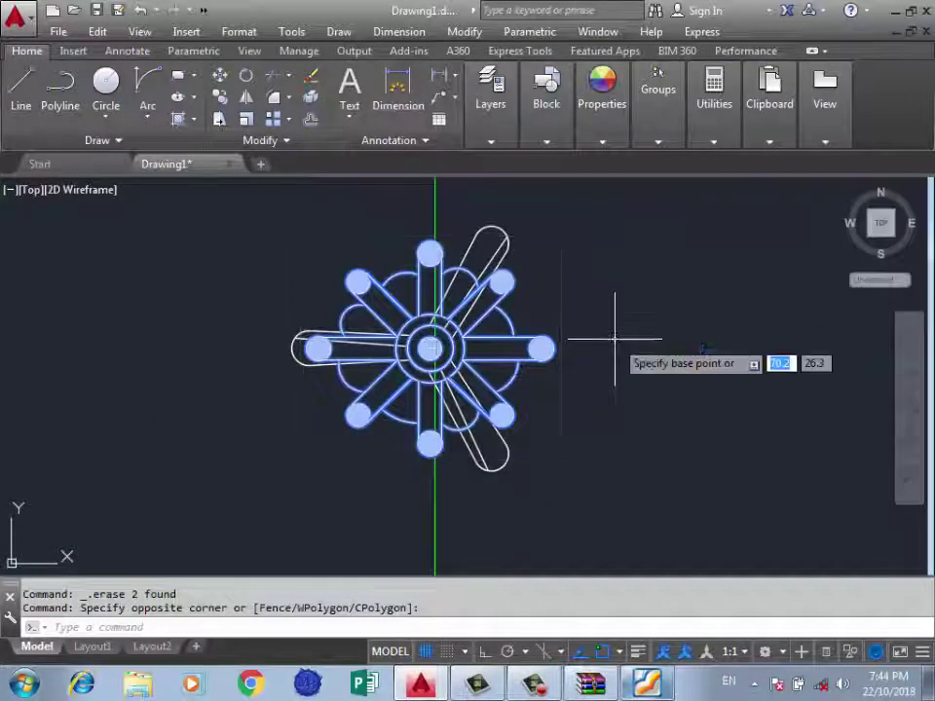
{"action": "scroll", "coordinate": [439, 360], "scroll_direction": "up", "scroll_amount": 3}
{"action": "left_click", "coordinate": [457, 378]}
{"action": "scroll", "coordinate": [483, 443], "scroll_direction": "down", "scroll_amount": 3}
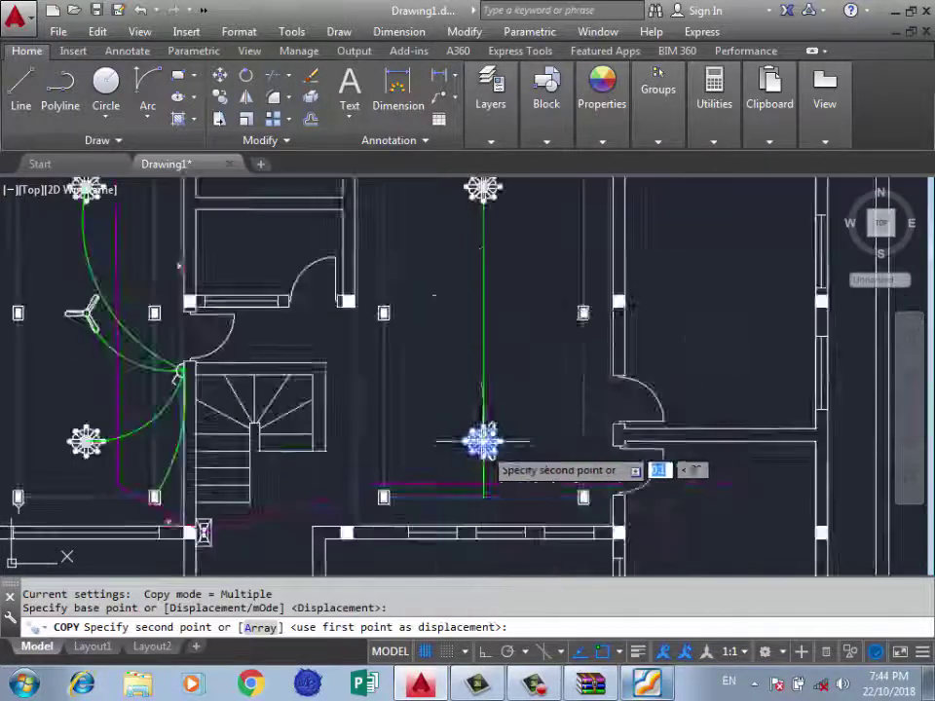
{"action": "left_click", "coordinate": [483, 317]}
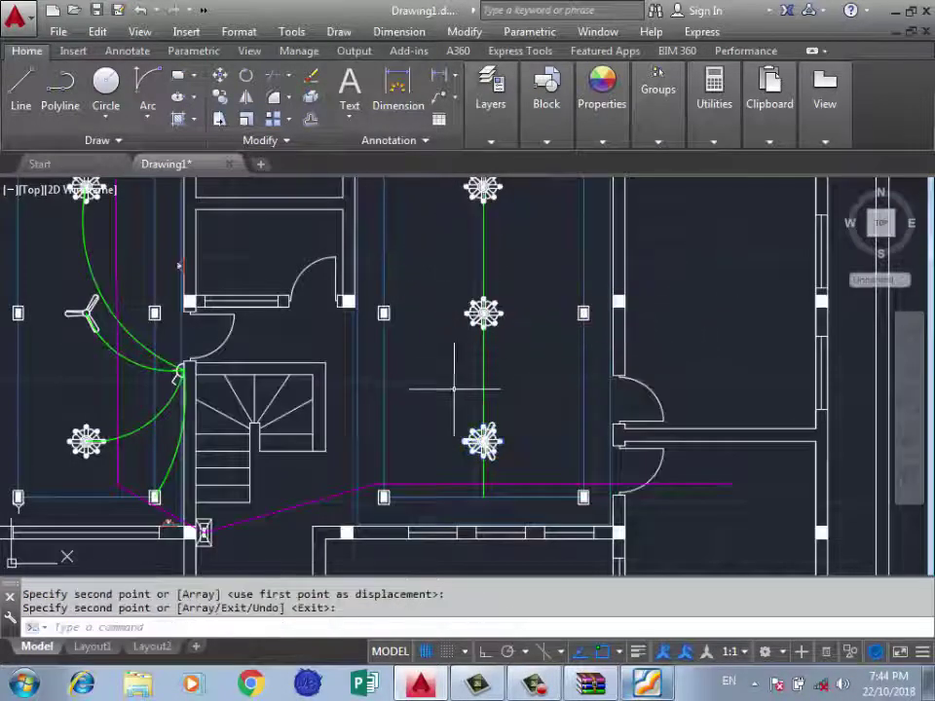
{"action": "scroll", "coordinate": [453, 388], "scroll_direction": "down", "scroll_amount": 3}
{"action": "scroll", "coordinate": [538, 323], "scroll_direction": "up", "scroll_amount": 5}
{"action": "key", "text": "Return"}
Erase the lower chandelier, leaving the fan in its place.
{"action": "left_click", "coordinate": [511, 273]}
{"action": "left_click", "coordinate": [455, 338]}
{"action": "key", "text": "Delete"}
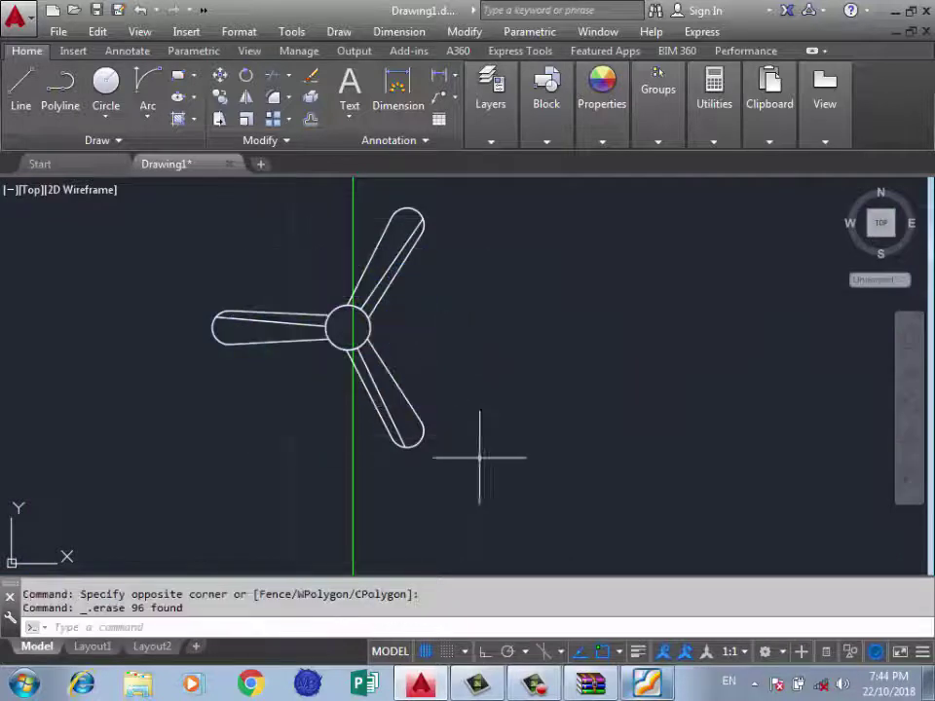
{"action": "scroll", "coordinate": [479, 457], "scroll_direction": "down", "scroll_amount": 5}
{"action": "scroll", "coordinate": [496, 181], "scroll_direction": "up", "scroll_amount": 5}
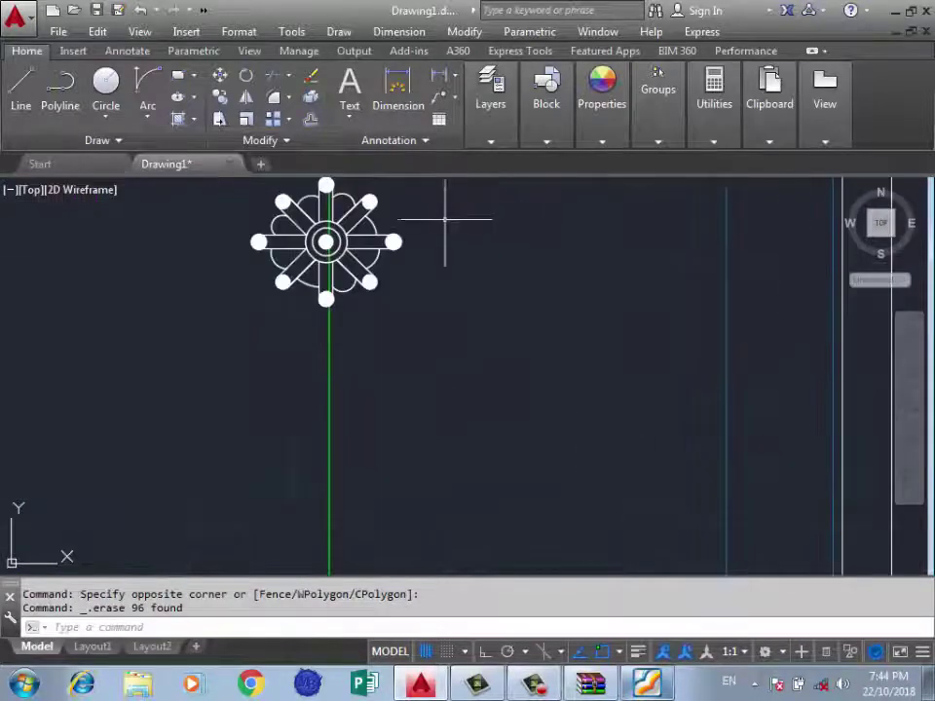
{"action": "left_click", "coordinate": [419, 224]}
{"action": "left_click", "coordinate": [382, 272]}
{"action": "scroll", "coordinate": [503, 239], "scroll_direction": "down", "scroll_amount": 5}
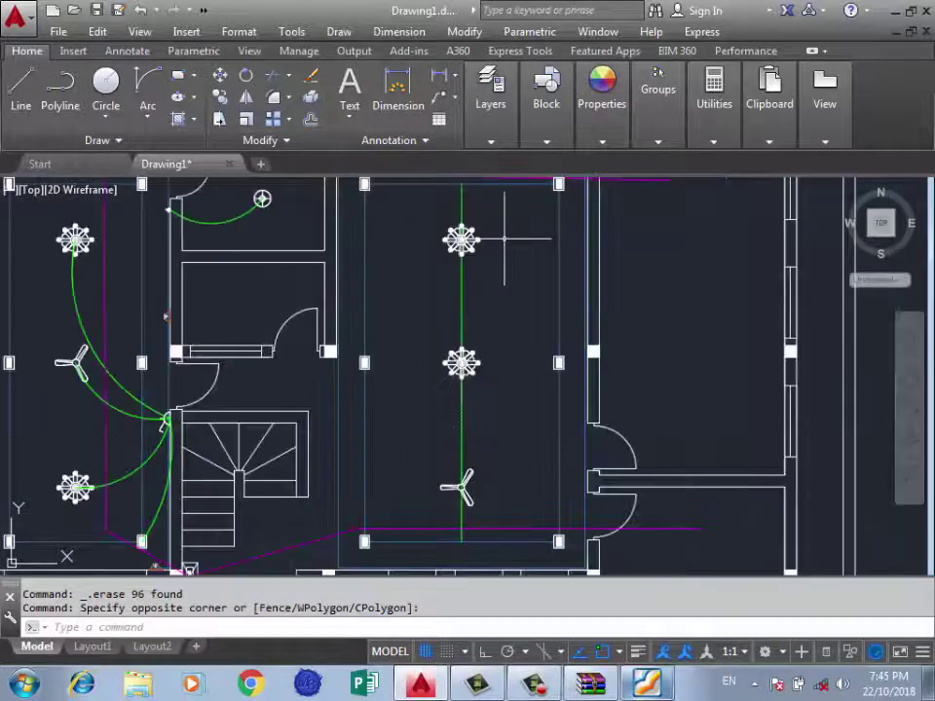
{"action": "scroll", "coordinate": [501, 496], "scroll_direction": "up", "scroll_amount": 5}
Copy the lower fan onto the top chandelier's position.
{"action": "left_click", "coordinate": [464, 423]}
{"action": "left_click", "coordinate": [418, 463]}
{"action": "type", "text": "M"}
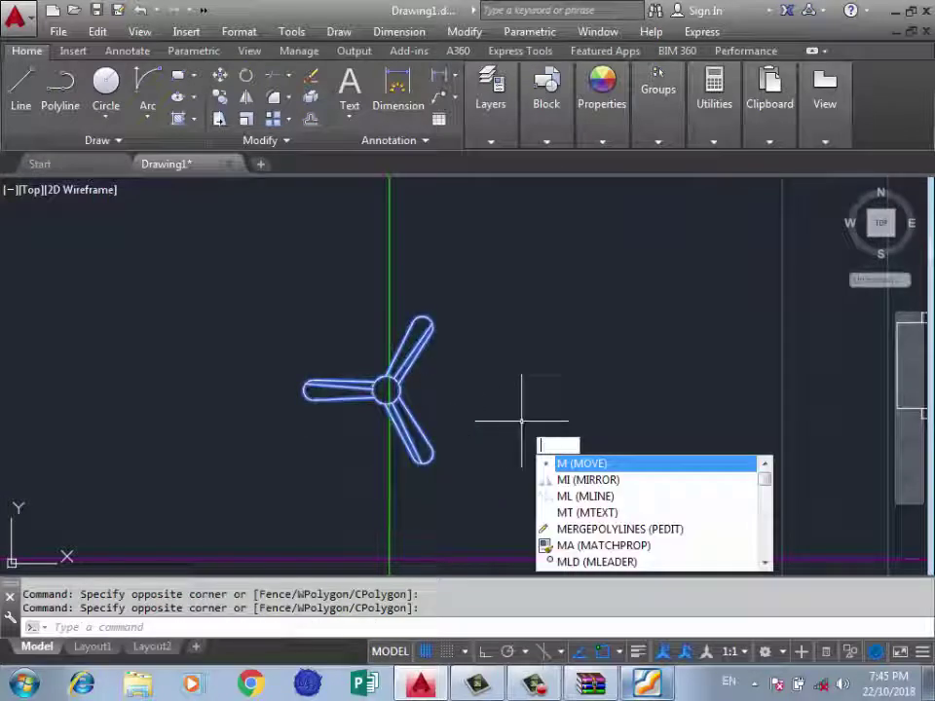
{"action": "key", "text": "BackSpace"}
{"action": "type", "text": "co"}
{"action": "key", "text": "Return"}
{"action": "scroll", "coordinate": [458, 453], "scroll_direction": "up", "scroll_amount": 4}
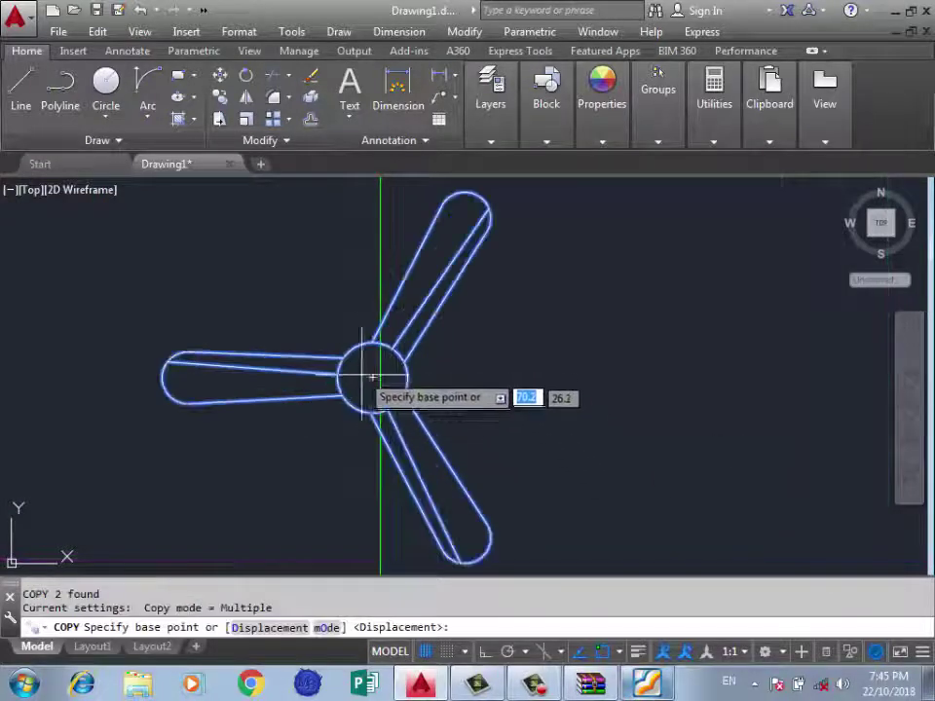
{"action": "left_click", "coordinate": [373, 376]}
{"action": "scroll", "coordinate": [380, 379], "scroll_direction": "down", "scroll_amount": 3}
{"action": "scroll", "coordinate": [438, 396], "scroll_direction": "down", "scroll_amount": 4}
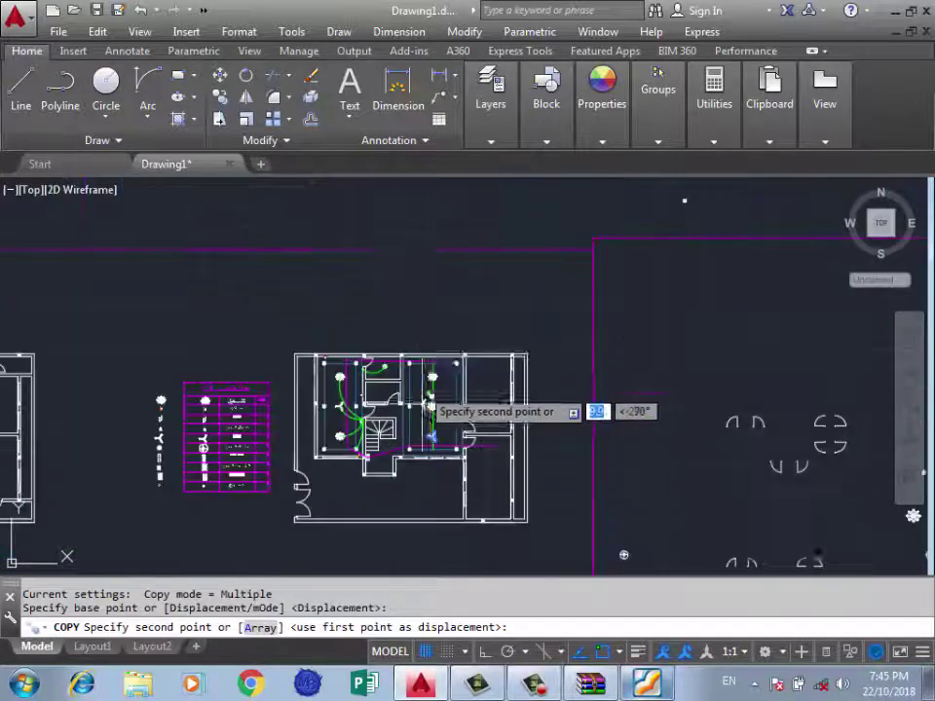
{"action": "scroll", "coordinate": [430, 436], "scroll_direction": "up", "scroll_amount": 3}
{"action": "scroll", "coordinate": [448, 384], "scroll_direction": "up", "scroll_amount": 3}
{"action": "scroll", "coordinate": [468, 389], "scroll_direction": "up", "scroll_amount": 3}
{"action": "scroll", "coordinate": [491, 380], "scroll_direction": "up", "scroll_amount": 2}
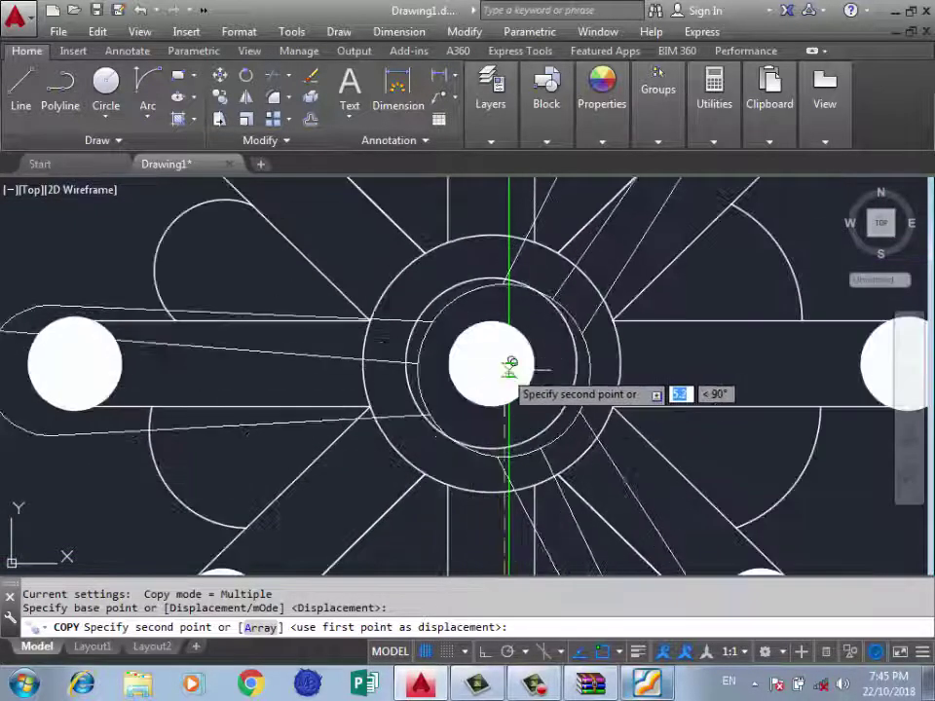
{"action": "left_click", "coordinate": [508, 362]}
{"action": "scroll", "coordinate": [525, 360], "scroll_direction": "down", "scroll_amount": 3}
{"action": "key", "text": "Return"}
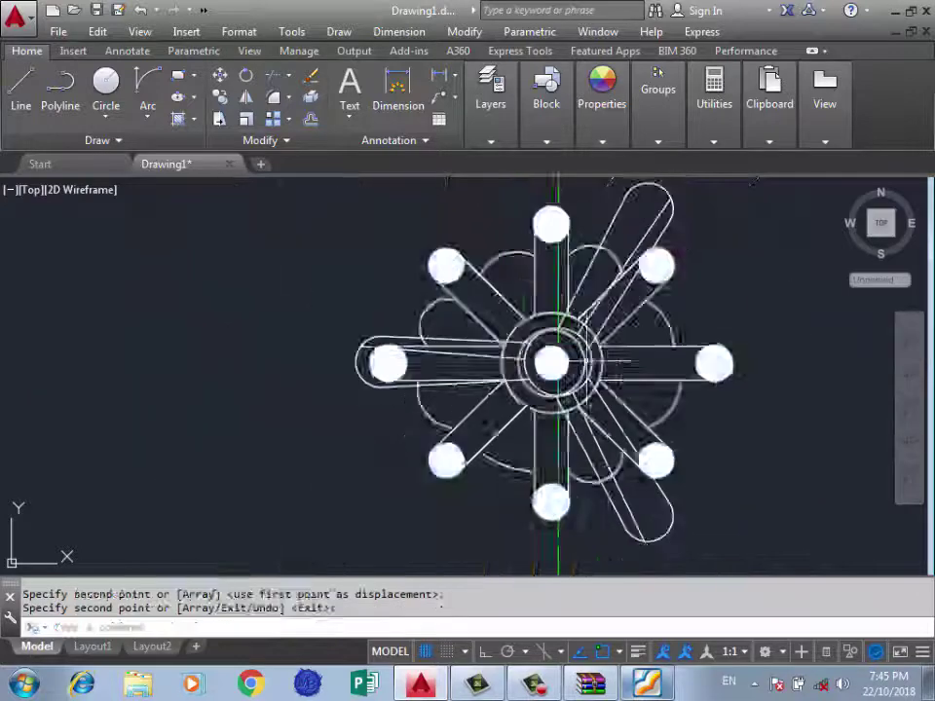
Erase the top chandelier and switch to the reference PDF in Foxit Reader.
{"action": "left_click", "coordinate": [365, 203]}
{"action": "left_click", "coordinate": [740, 538]}
{"action": "key", "text": "Delete"}
{"action": "scroll", "coordinate": [400, 345], "scroll_direction": "down", "scroll_amount": 3}
{"action": "scroll", "coordinate": [434, 339], "scroll_direction": "down", "scroll_amount": 2}
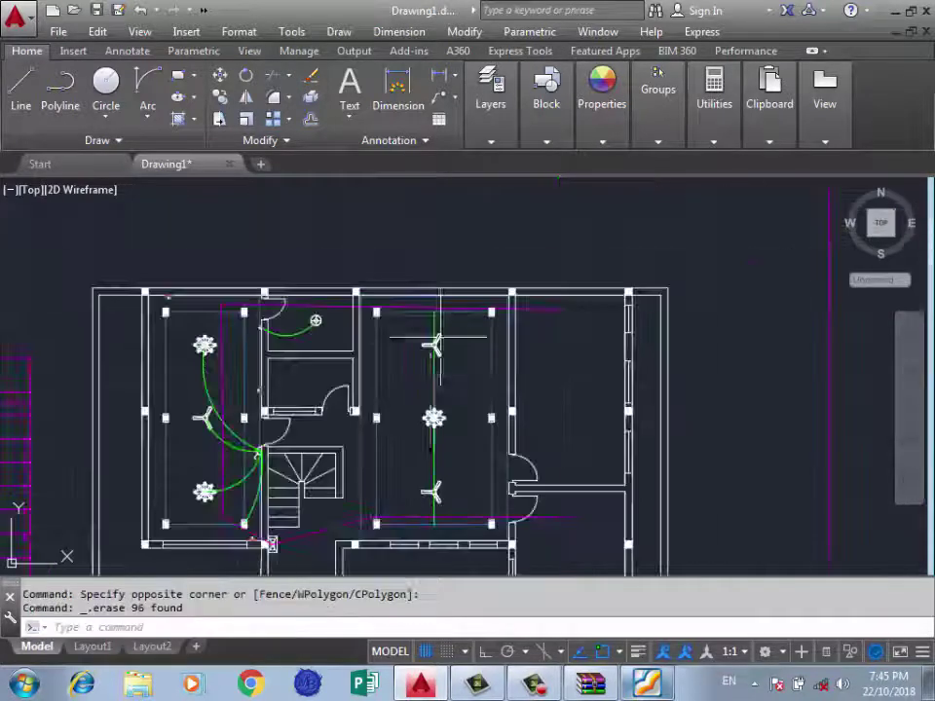
{"action": "scroll", "coordinate": [409, 390], "scroll_direction": "up", "scroll_amount": 2}
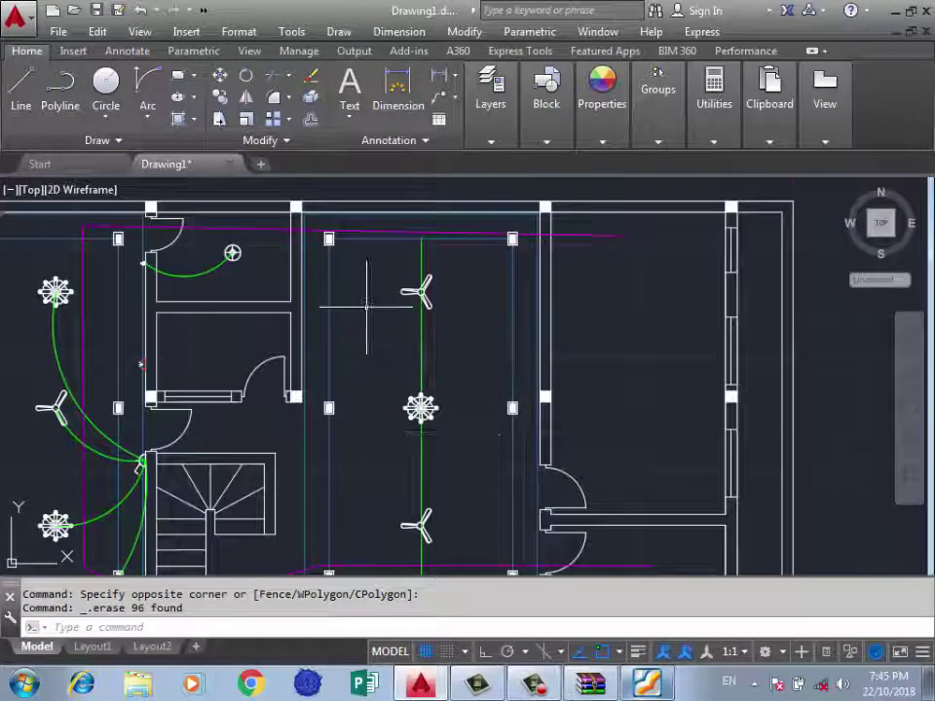
{"action": "scroll", "coordinate": [365, 333], "scroll_direction": "down", "scroll_amount": 2}
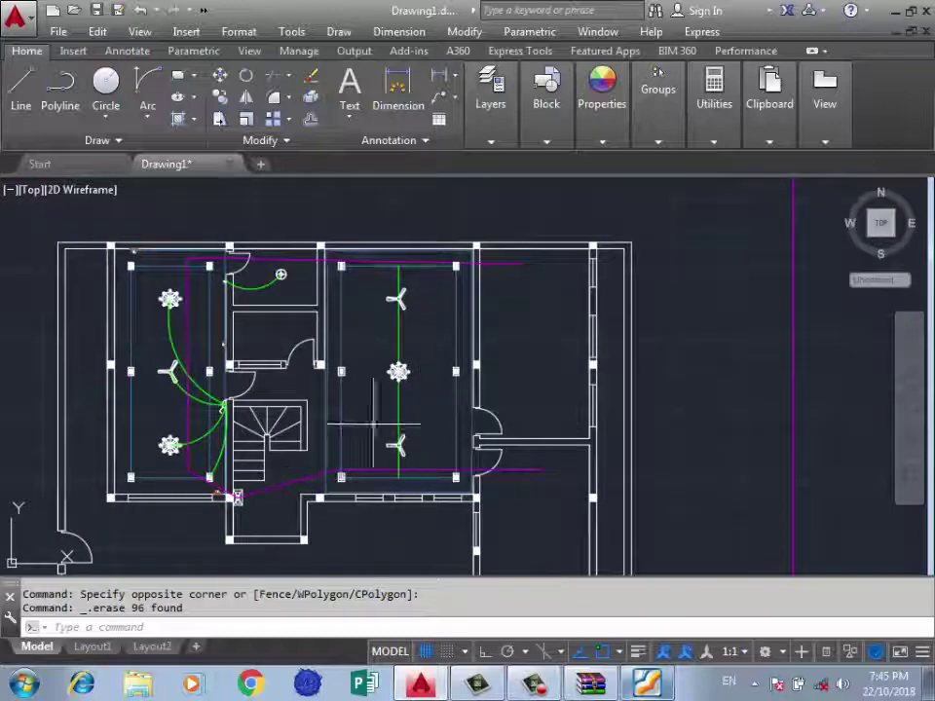
{"action": "key", "text": "alt+Tab"}
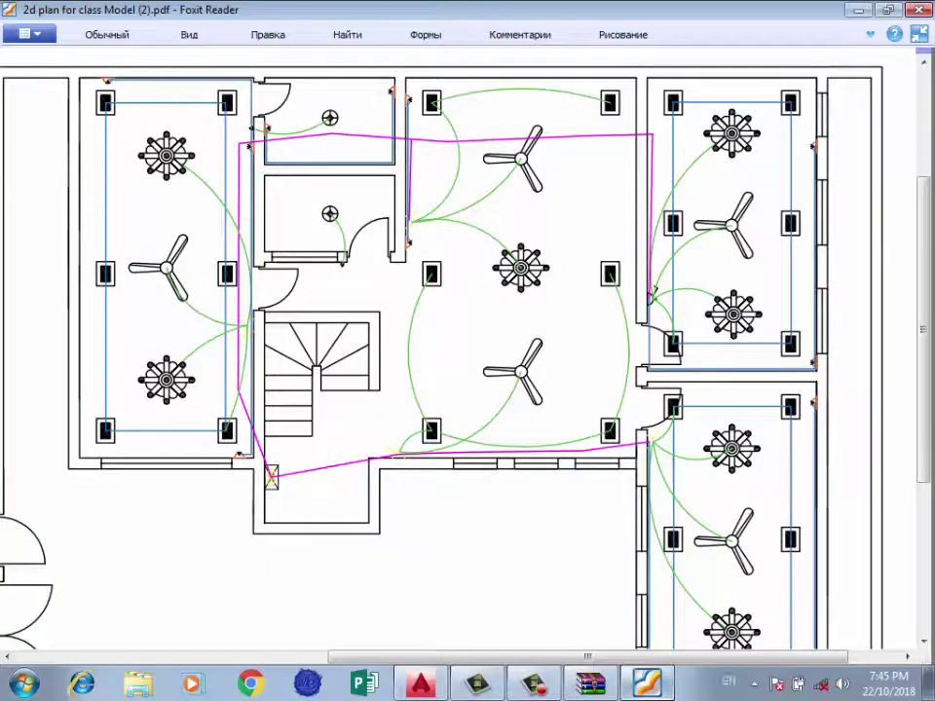
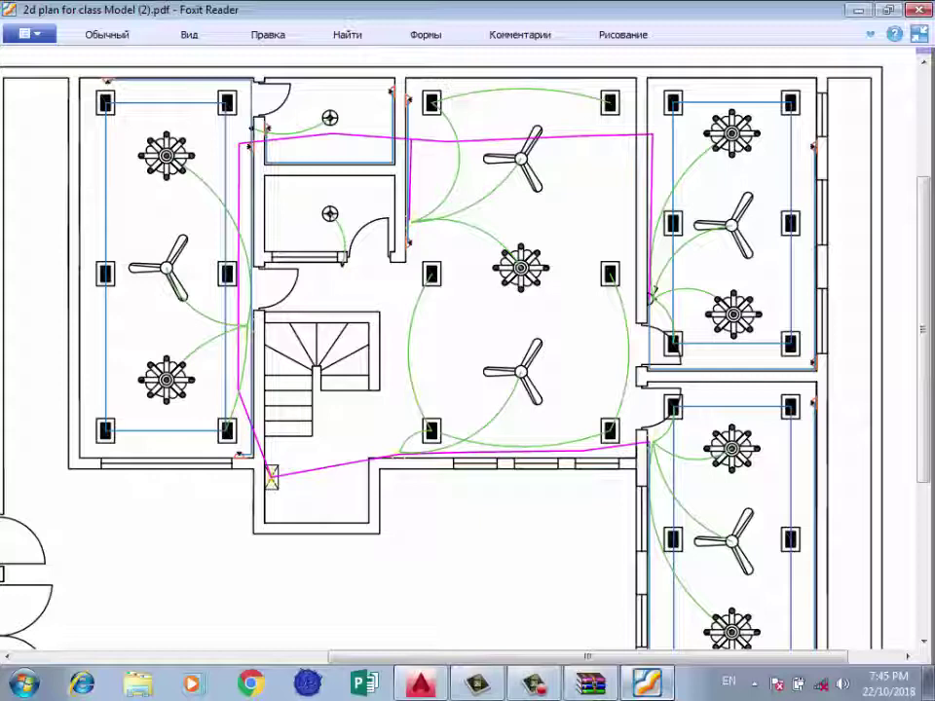
Copy the wall lamp symbol onto the wall beside the central room's door.
{"action": "key", "text": "alt+Tab"}
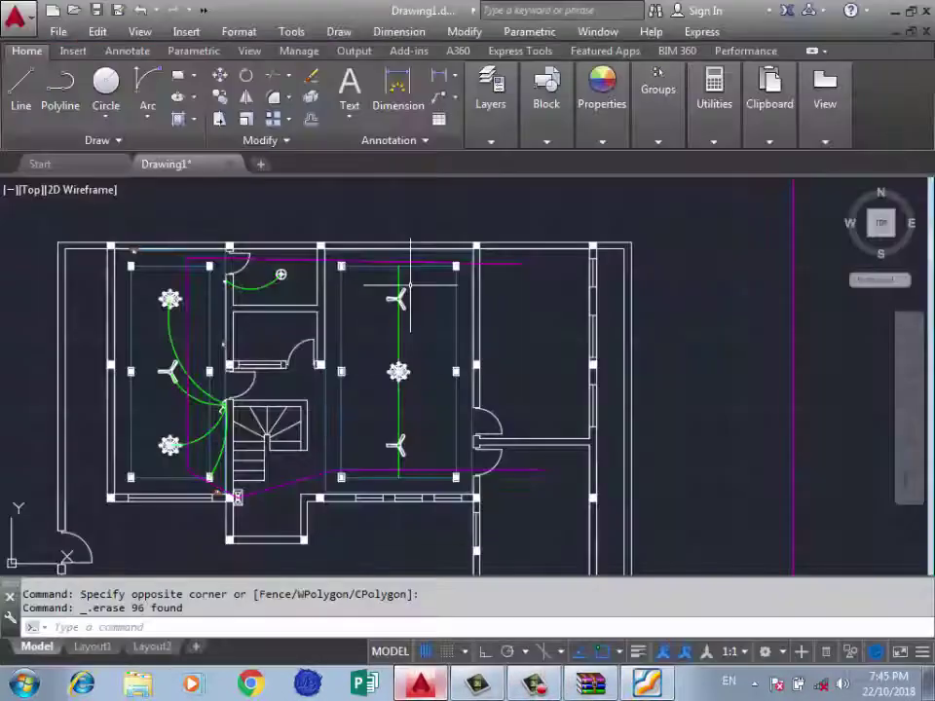
{"action": "scroll", "coordinate": [354, 370], "scroll_direction": "down", "scroll_amount": 5}
{"action": "scroll", "coordinate": [804, 372], "scroll_direction": "up", "scroll_amount": 5}
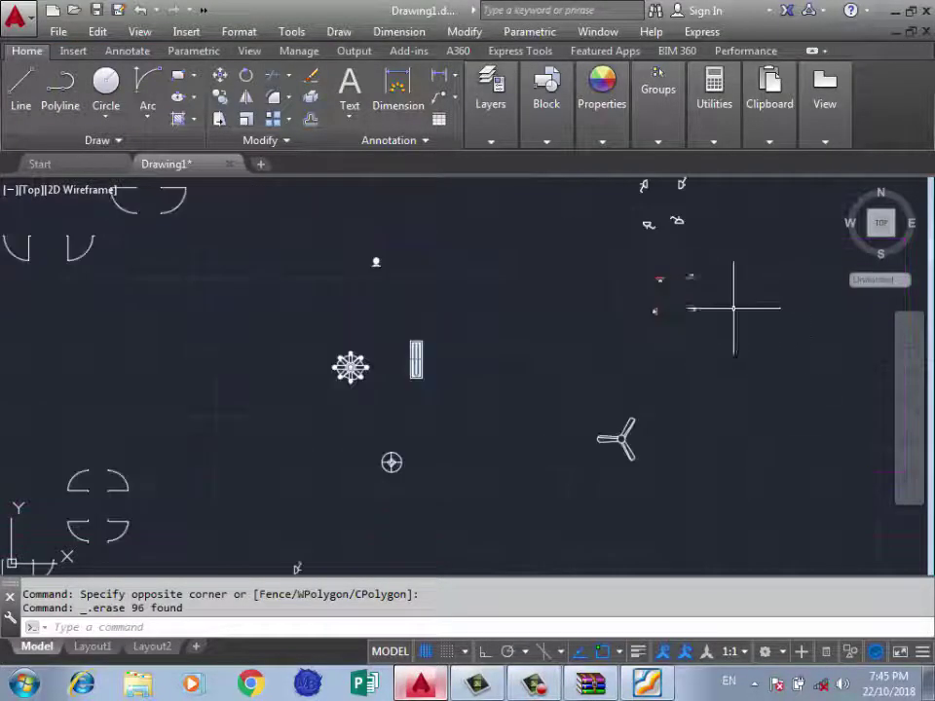
{"action": "scroll", "coordinate": [730, 312], "scroll_direction": "up", "scroll_amount": 3}
{"action": "left_click_drag", "start_coordinate": [584, 370], "coordinate": [543, 416]}
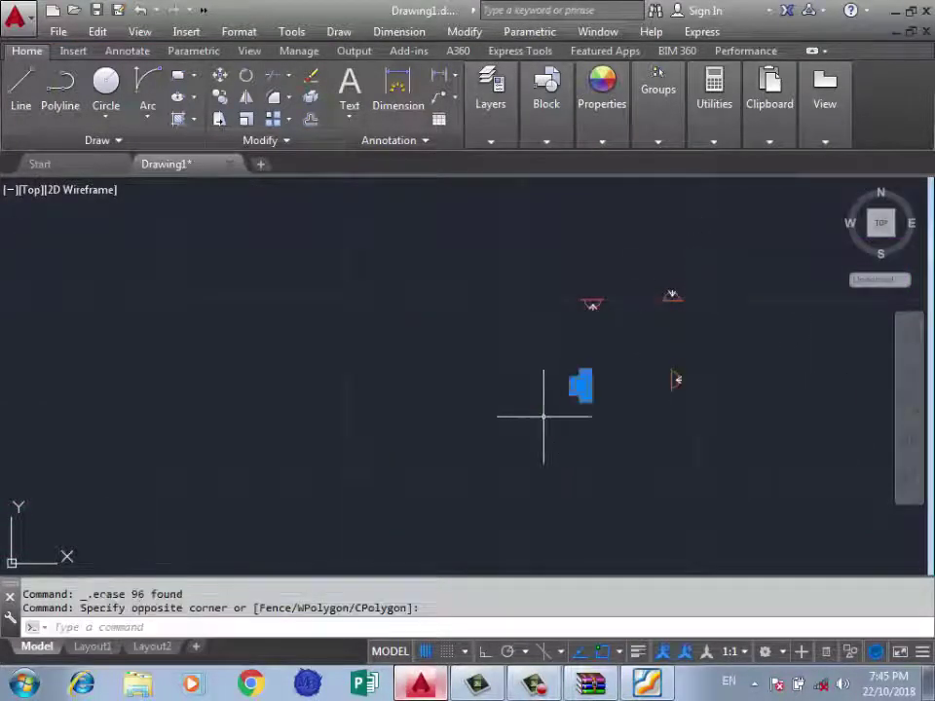
{"action": "type", "text": "co"}
{"action": "key", "text": "Return"}
{"action": "scroll", "coordinate": [604, 382], "scroll_direction": "up", "scroll_amount": 5}
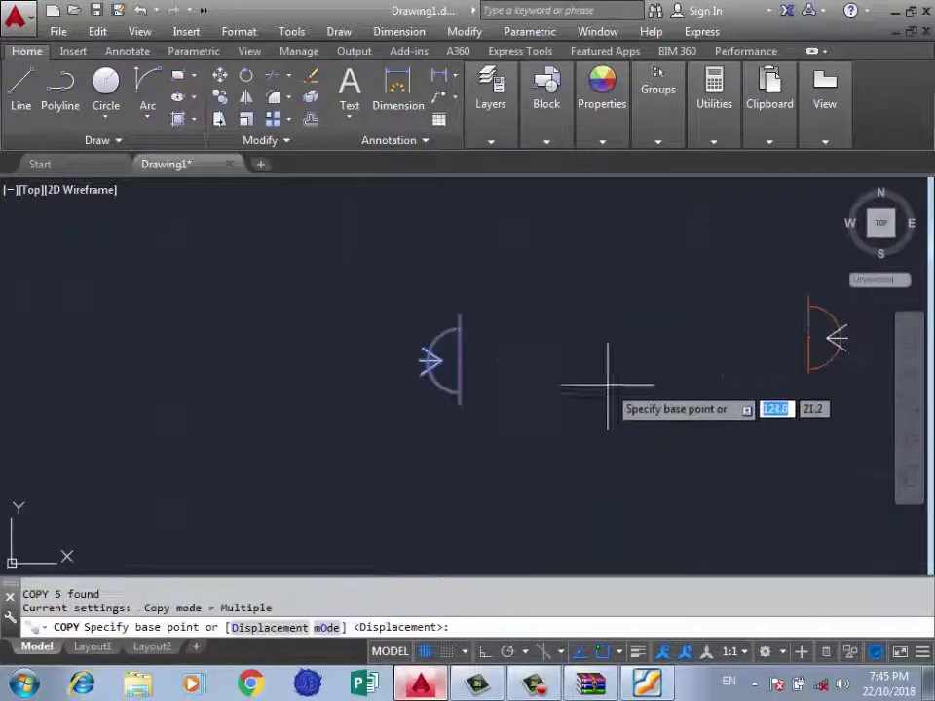
{"action": "left_click", "coordinate": [458, 360]}
{"action": "scroll", "coordinate": [699, 396], "scroll_direction": "down", "scroll_amount": 2}
{"action": "scroll", "coordinate": [699, 424], "scroll_direction": "down", "scroll_amount": 3}
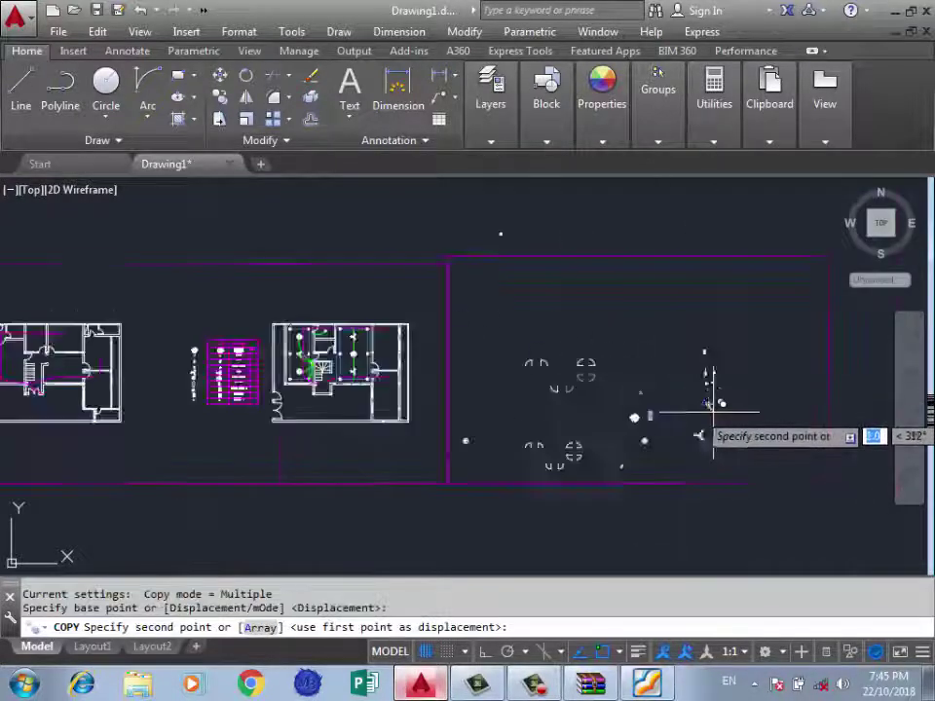
{"action": "scroll", "coordinate": [367, 338], "scroll_direction": "up", "scroll_amount": 4}
{"action": "scroll", "coordinate": [385, 370], "scroll_direction": "up", "scroll_amount": 3}
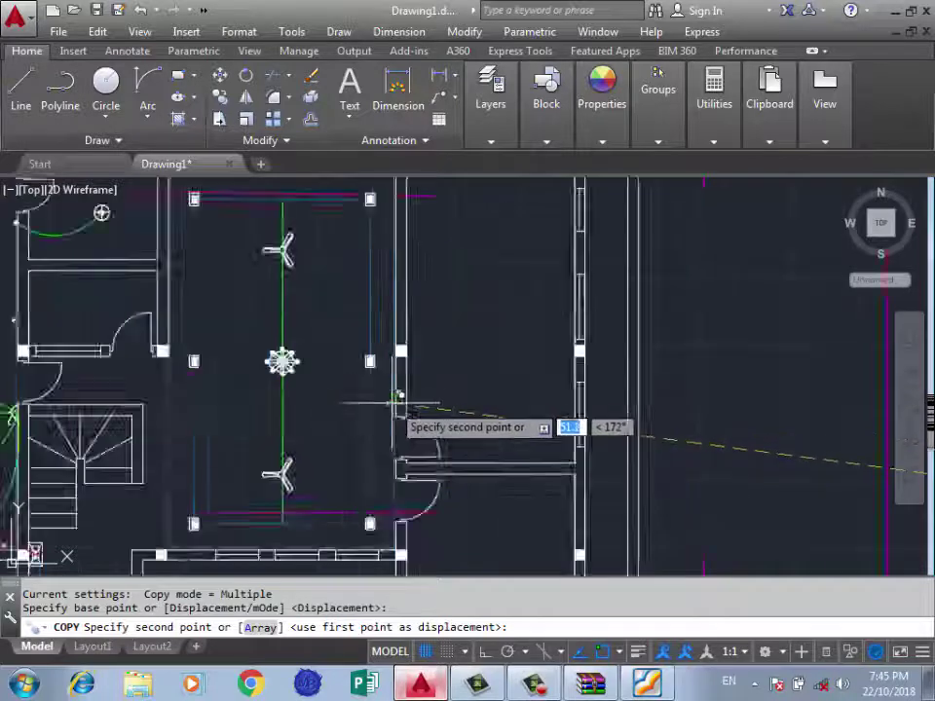
{"action": "scroll", "coordinate": [389, 396], "scroll_direction": "up", "scroll_amount": 2}
{"action": "scroll", "coordinate": [397, 389], "scroll_direction": "down", "scroll_amount": 3}
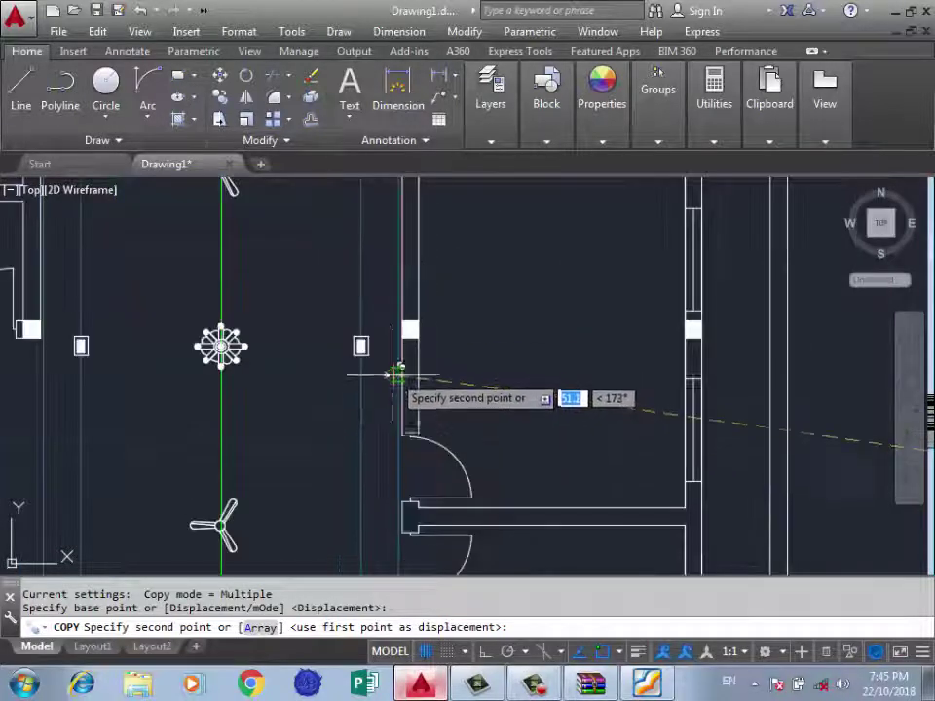
{"action": "scroll", "coordinate": [398, 371], "scroll_direction": "up", "scroll_amount": 5}
{"action": "left_click", "coordinate": [395, 371]}
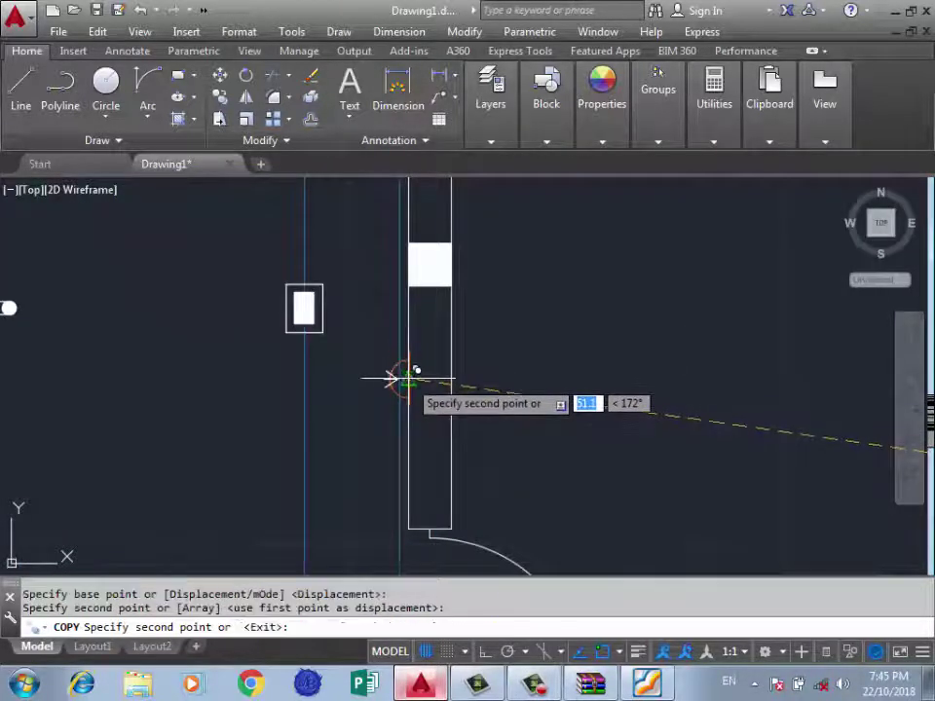
{"action": "scroll", "coordinate": [397, 379], "scroll_direction": "down", "scroll_amount": 3}
{"action": "scroll", "coordinate": [292, 394], "scroll_direction": "down", "scroll_amount": 4}
{"action": "key", "text": "Return"}
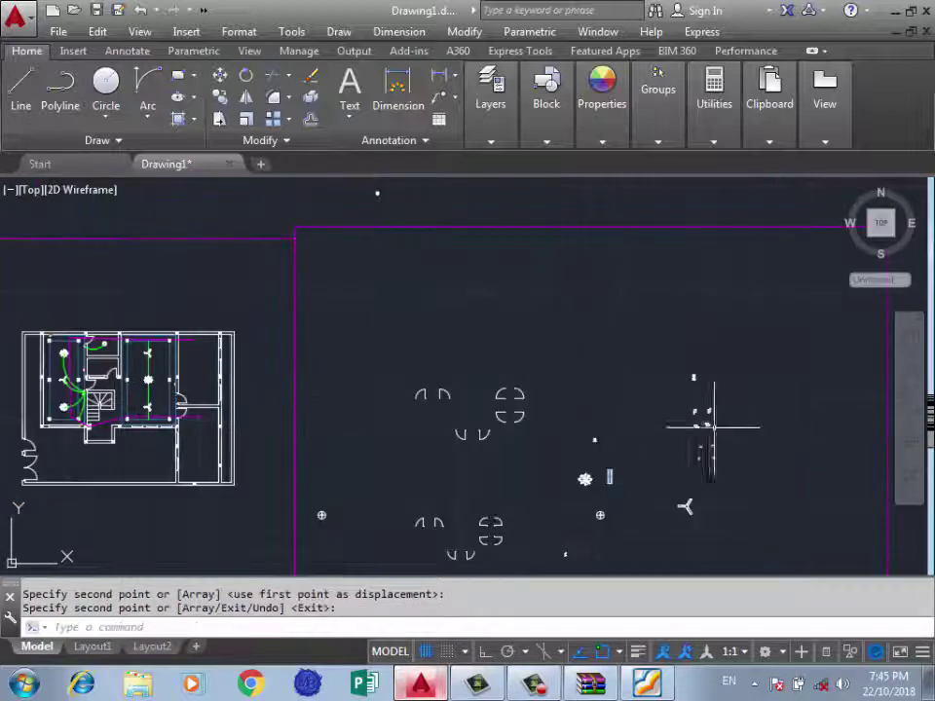
Reselect the lamp symbol and copy it onto the central room's upper wall.
{"action": "scroll", "coordinate": [714, 426], "scroll_direction": "up", "scroll_amount": 3}
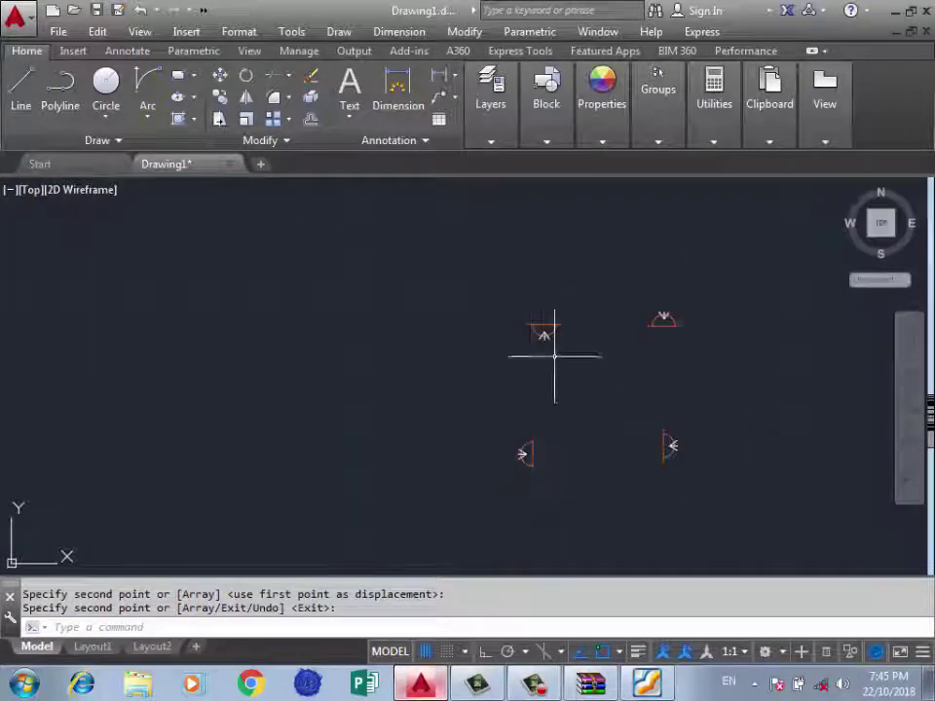
{"action": "left_click", "coordinate": [568, 418]}
{"action": "left_click", "coordinate": [484, 516]}
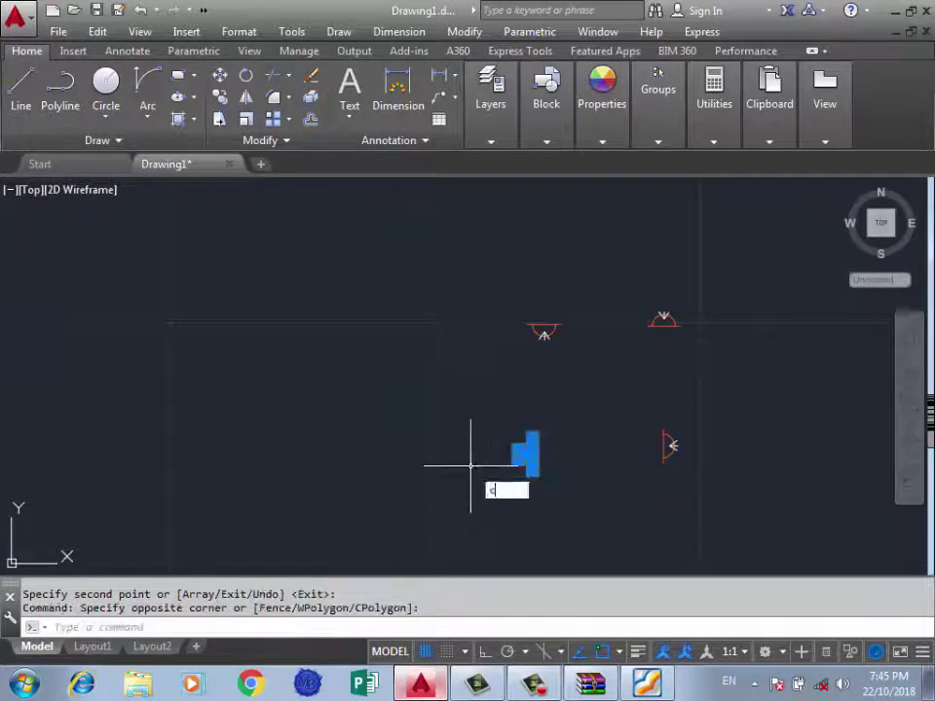
{"action": "type", "text": "o"}
{"action": "key", "text": "Return"}
{"action": "scroll", "coordinate": [526, 446], "scroll_direction": "up", "scroll_amount": 3}
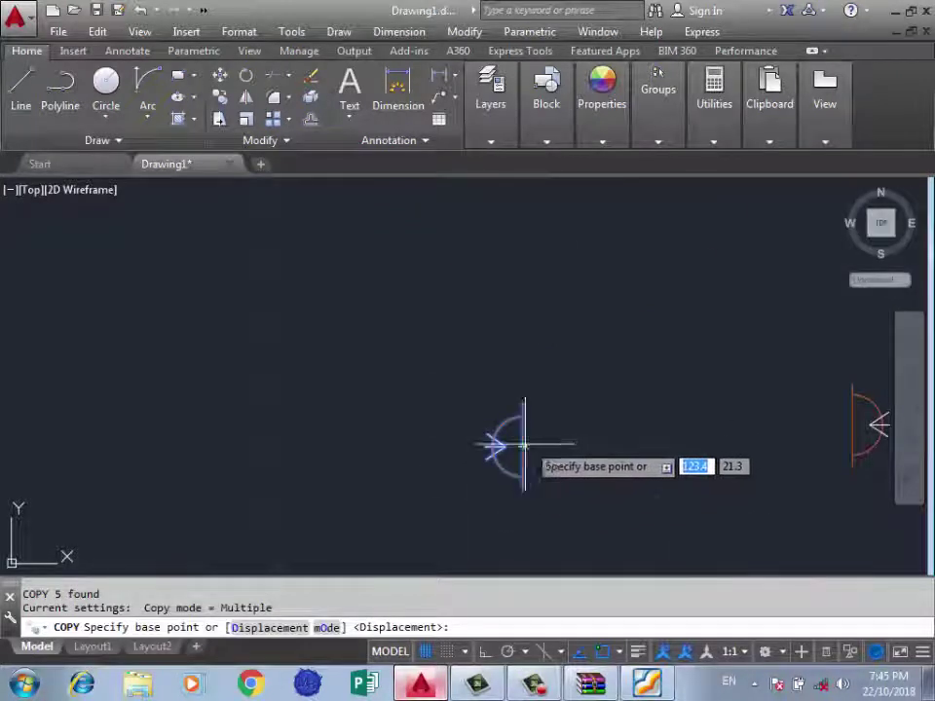
{"action": "key", "text": "Escape"}
{"action": "left_click", "coordinate": [727, 344]}
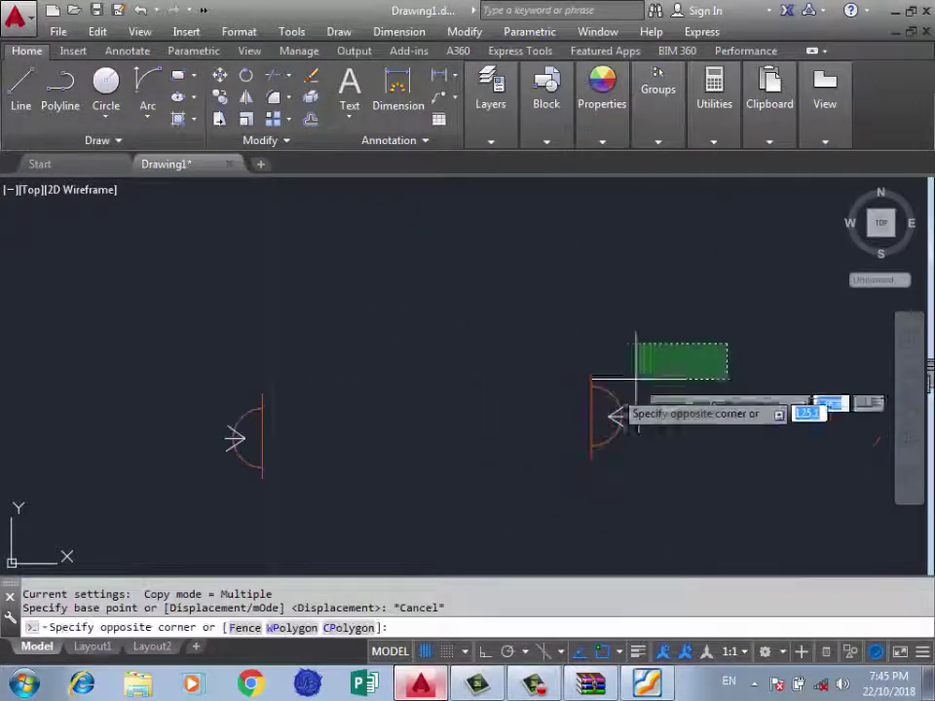
{"action": "left_click", "coordinate": [510, 485]}
{"action": "key", "text": "Return"}
{"action": "scroll", "coordinate": [580, 415], "scroll_direction": "up", "scroll_amount": 3}
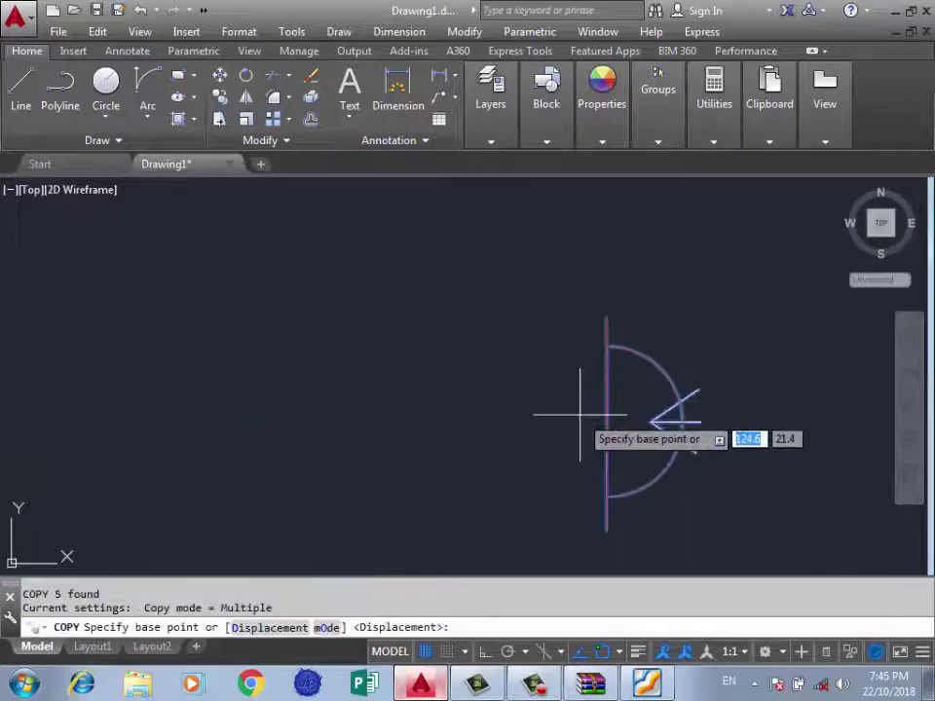
{"action": "left_click", "coordinate": [606, 425]}
{"action": "scroll", "coordinate": [638, 379], "scroll_direction": "down", "scroll_amount": 3}
{"action": "scroll", "coordinate": [621, 428], "scroll_direction": "down", "scroll_amount": 3}
{"action": "scroll", "coordinate": [563, 432], "scroll_direction": "down", "scroll_amount": 3}
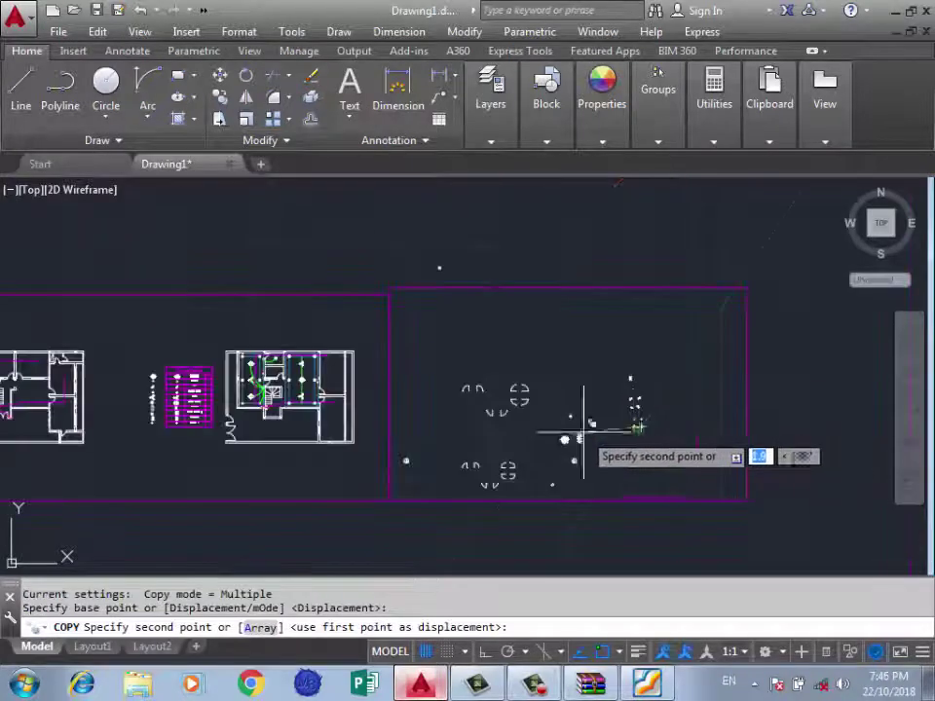
{"action": "scroll", "coordinate": [297, 351], "scroll_direction": "up", "scroll_amount": 3}
{"action": "scroll", "coordinate": [248, 455], "scroll_direction": "up", "scroll_amount": 3}
{"action": "scroll", "coordinate": [267, 434], "scroll_direction": "up", "scroll_amount": 2}
{"action": "scroll", "coordinate": [267, 334], "scroll_direction": "down", "scroll_amount": 2}
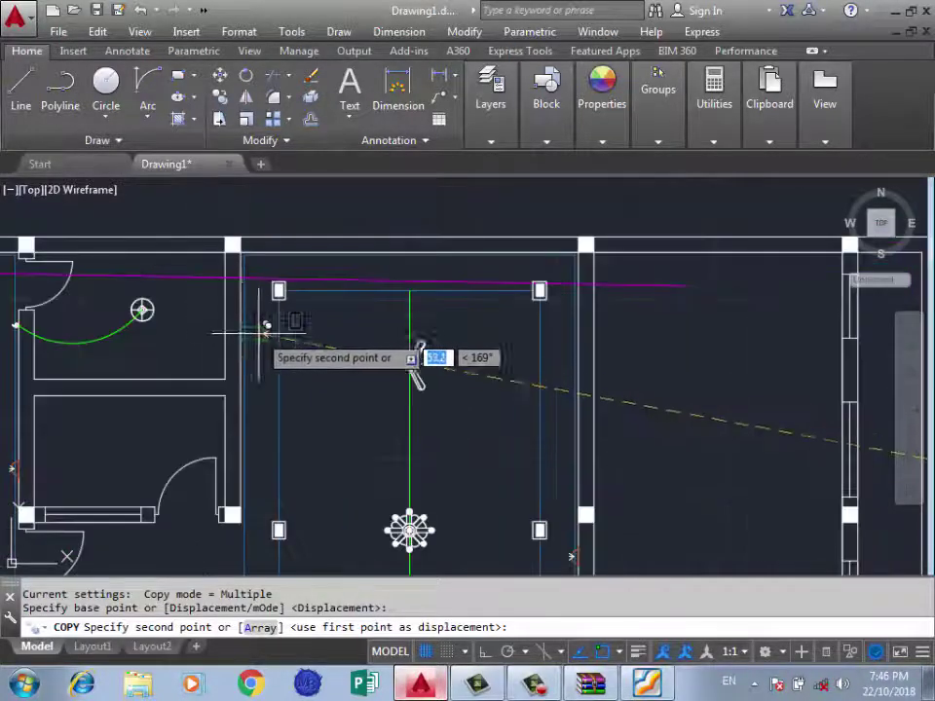
{"action": "scroll", "coordinate": [243, 313], "scroll_direction": "up", "scroll_amount": 2}
{"action": "left_click", "coordinate": [230, 290]}
{"action": "scroll", "coordinate": [248, 254], "scroll_direction": "down", "scroll_amount": 3}
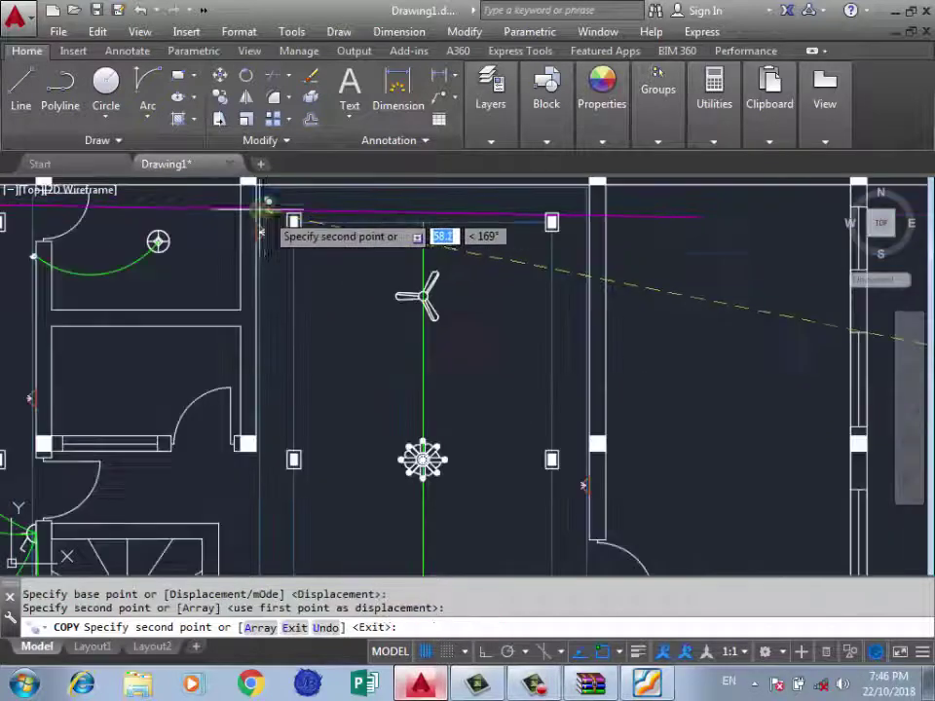
{"action": "scroll", "coordinate": [314, 251], "scroll_direction": "down", "scroll_amount": 3}
{"action": "scroll", "coordinate": [321, 438], "scroll_direction": "up", "scroll_amount": 2}
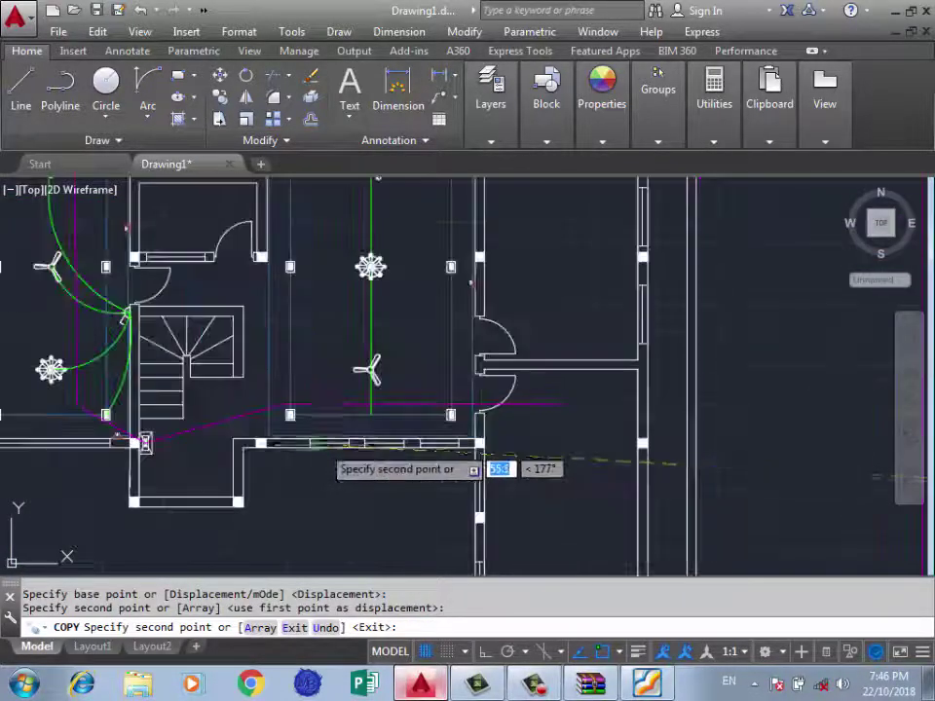
{"action": "scroll", "coordinate": [272, 321], "scroll_direction": "down", "scroll_amount": 3}
{"action": "scroll", "coordinate": [262, 316], "scroll_direction": "up", "scroll_amount": 4}
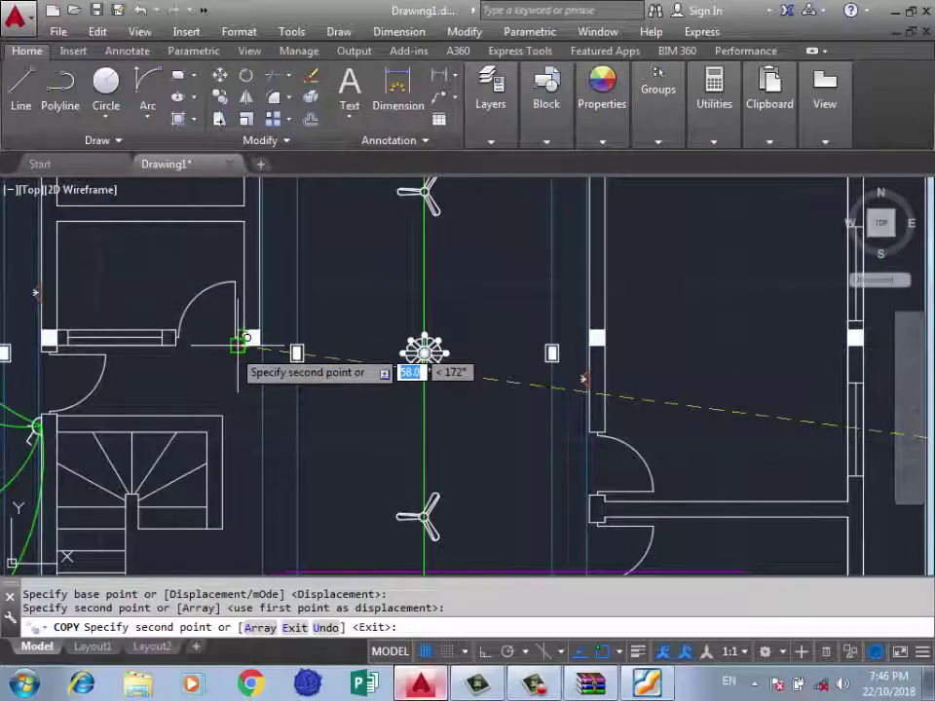
{"action": "scroll", "coordinate": [237, 345], "scroll_direction": "down", "scroll_amount": 2}
{"action": "scroll", "coordinate": [255, 265], "scroll_direction": "down", "scroll_amount": 1}
{"action": "scroll", "coordinate": [327, 385], "scroll_direction": "up", "scroll_amount": 2}
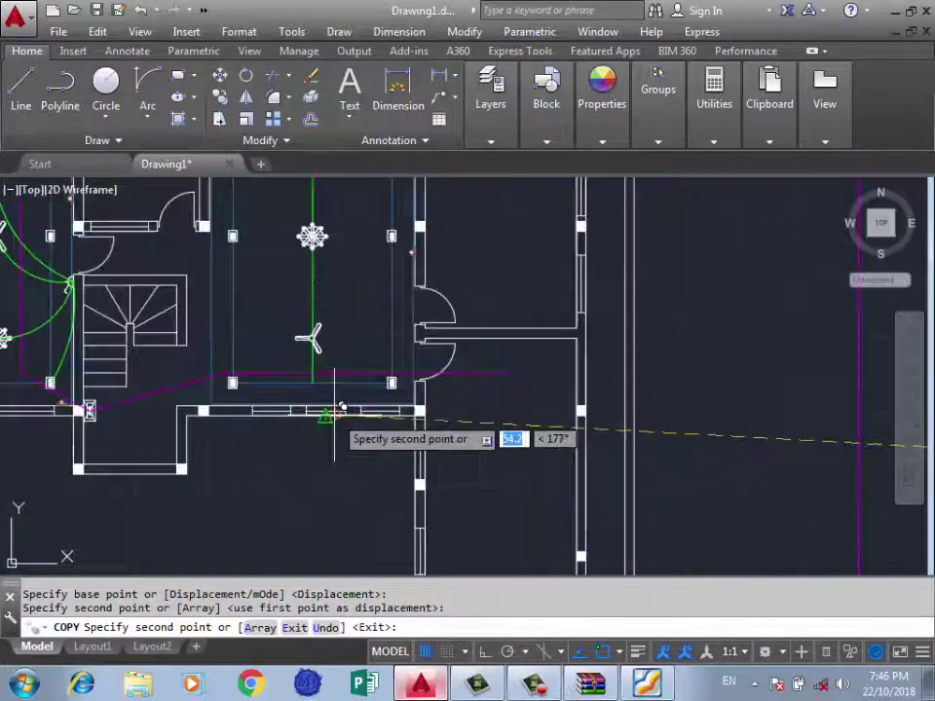
End the lamp copying and trim two line segments near the lower wall.
{"action": "key", "text": "Return"}
{"action": "type", "text": "tr"}
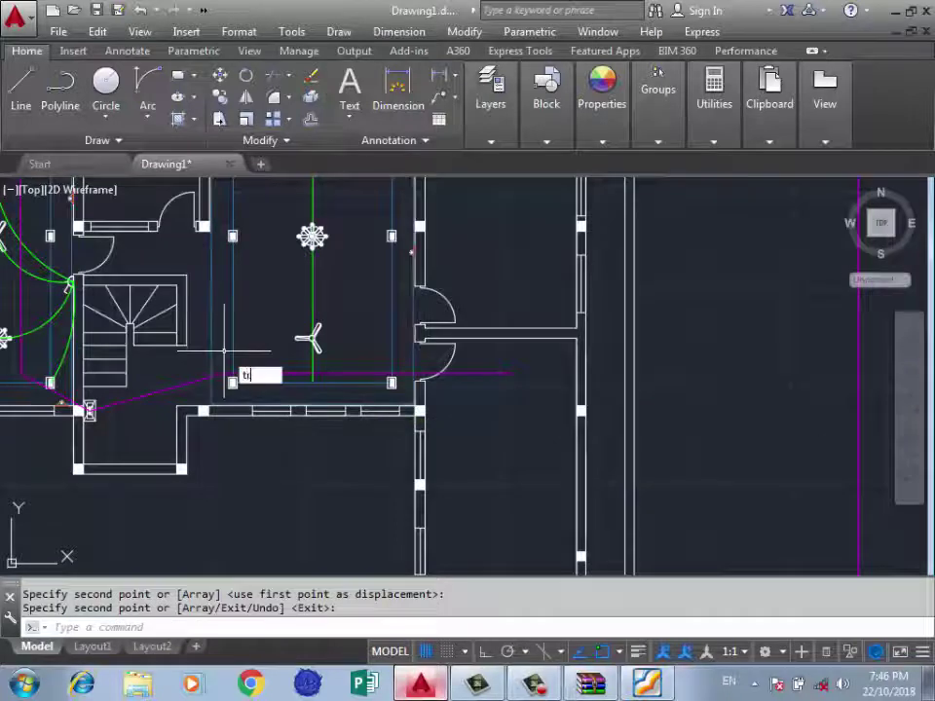
{"action": "key", "text": "Return"}
{"action": "key", "text": "Return"}
{"action": "scroll", "coordinate": [241, 347], "scroll_direction": "down", "scroll_amount": 3}
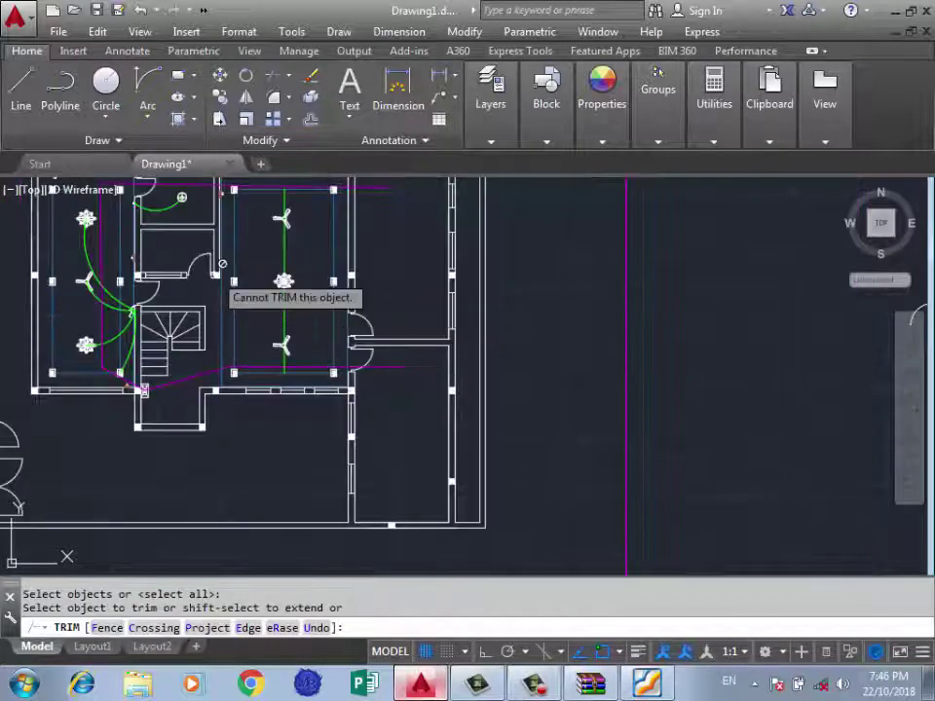
{"action": "scroll", "coordinate": [284, 390], "scroll_direction": "up", "scroll_amount": 4}
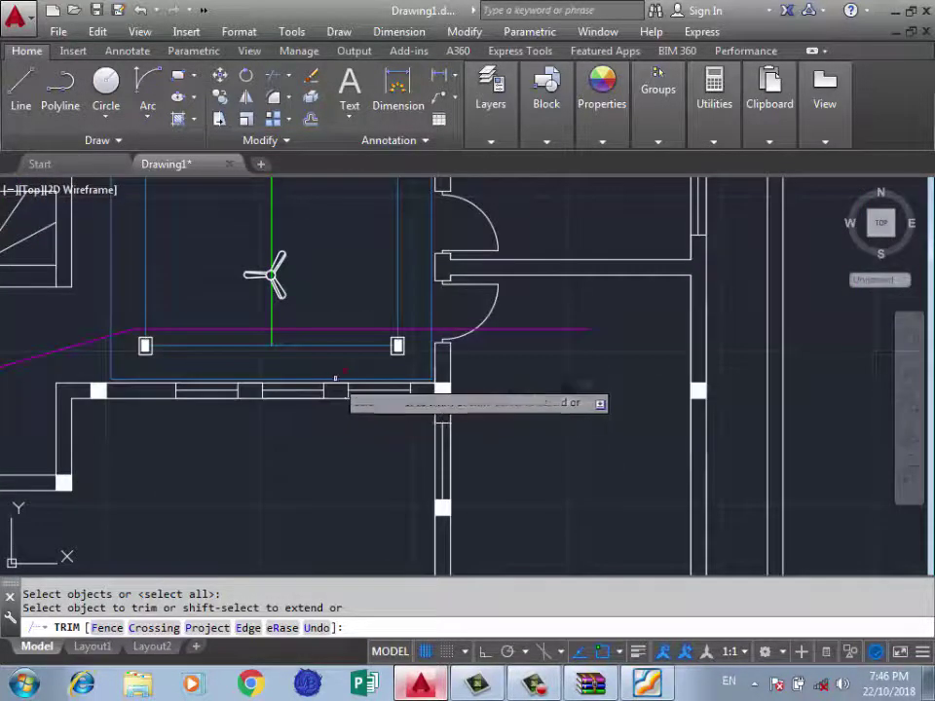
{"action": "left_click", "coordinate": [338, 376]}
{"action": "scroll", "coordinate": [423, 214], "scroll_direction": "down", "scroll_amount": 2}
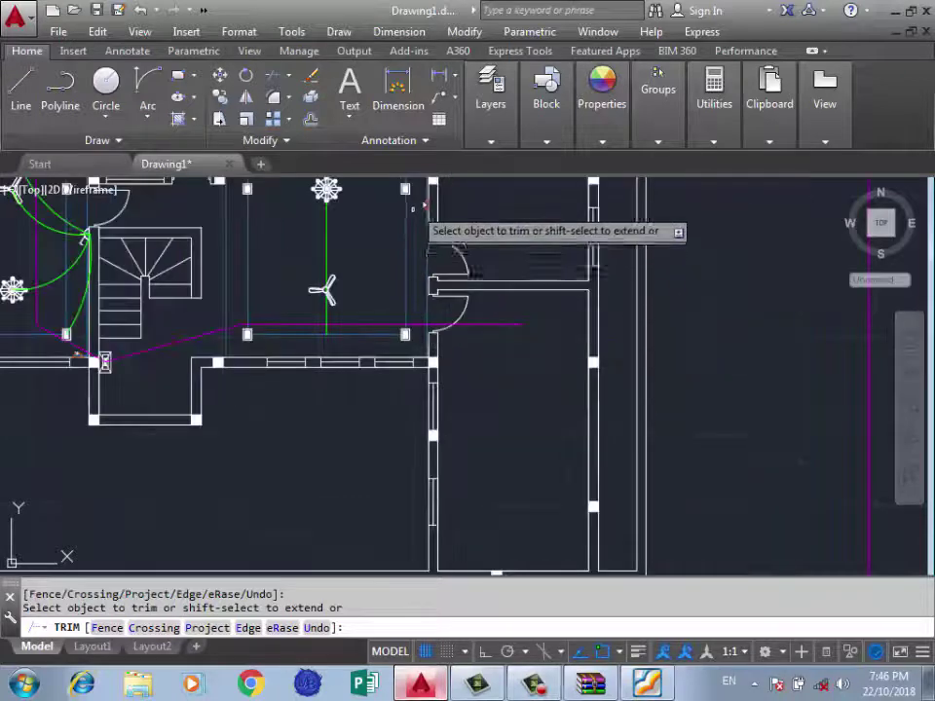
{"action": "scroll", "coordinate": [413, 238], "scroll_direction": "up", "scroll_amount": 5}
{"action": "left_click", "coordinate": [407, 376]}
{"action": "scroll", "coordinate": [407, 380], "scroll_direction": "down", "scroll_amount": 3}
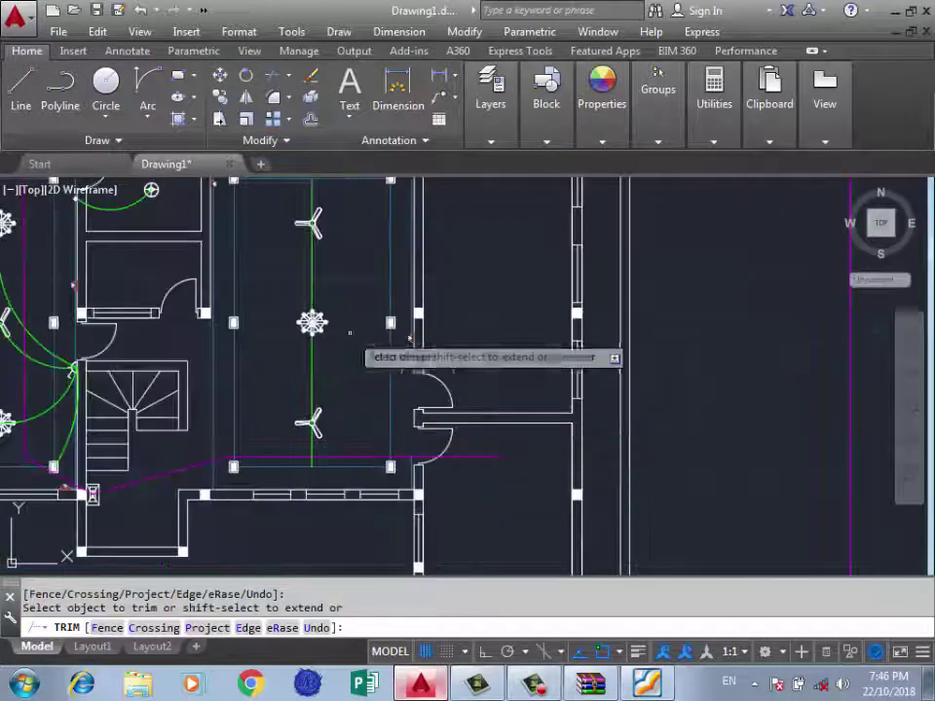
{"action": "key", "text": "Return"}
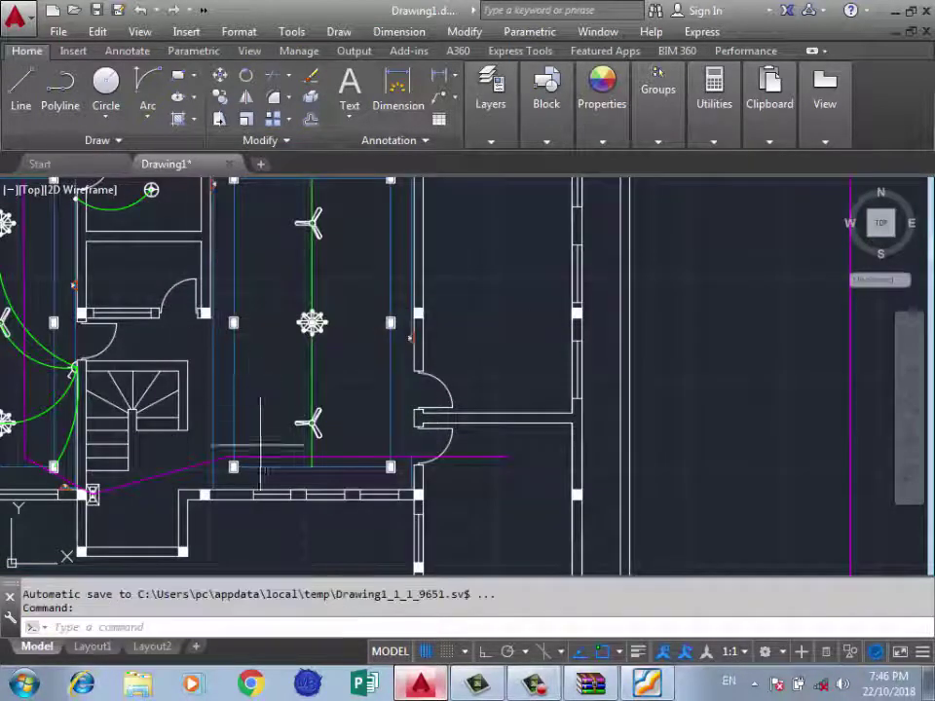
Copy the upper-right fixture symbol beside the door, then compare with the reference PDF plan.
{"action": "scroll", "coordinate": [260, 448], "scroll_direction": "down", "scroll_amount": 3}
{"action": "scroll", "coordinate": [205, 326], "scroll_direction": "down", "scroll_amount": 3}
{"action": "scroll", "coordinate": [755, 447], "scroll_direction": "up", "scroll_amount": 5}
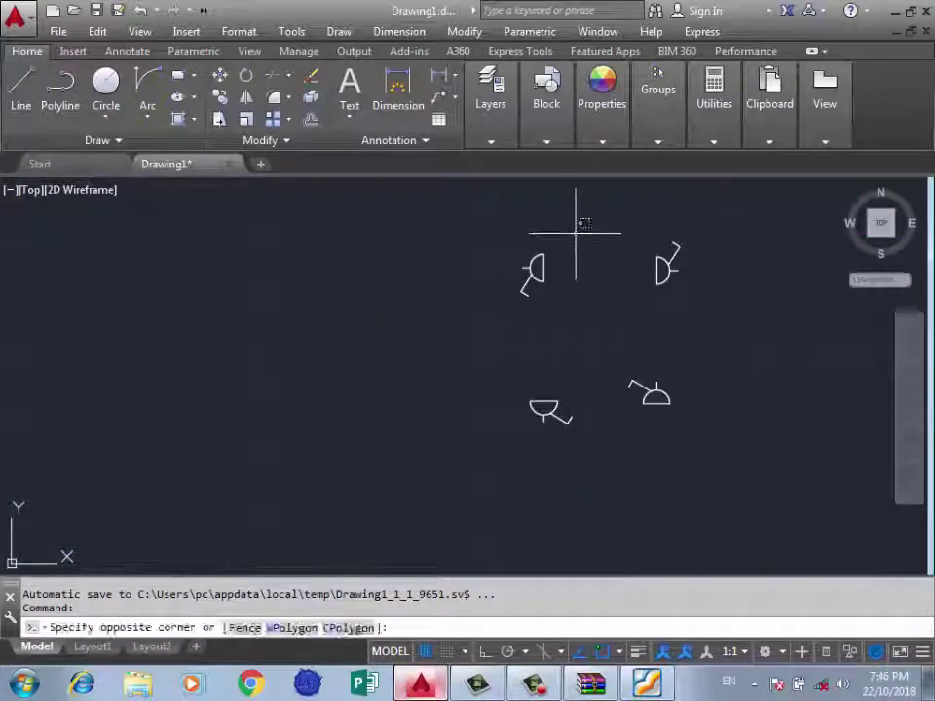
{"action": "left_click", "coordinate": [698, 304]}
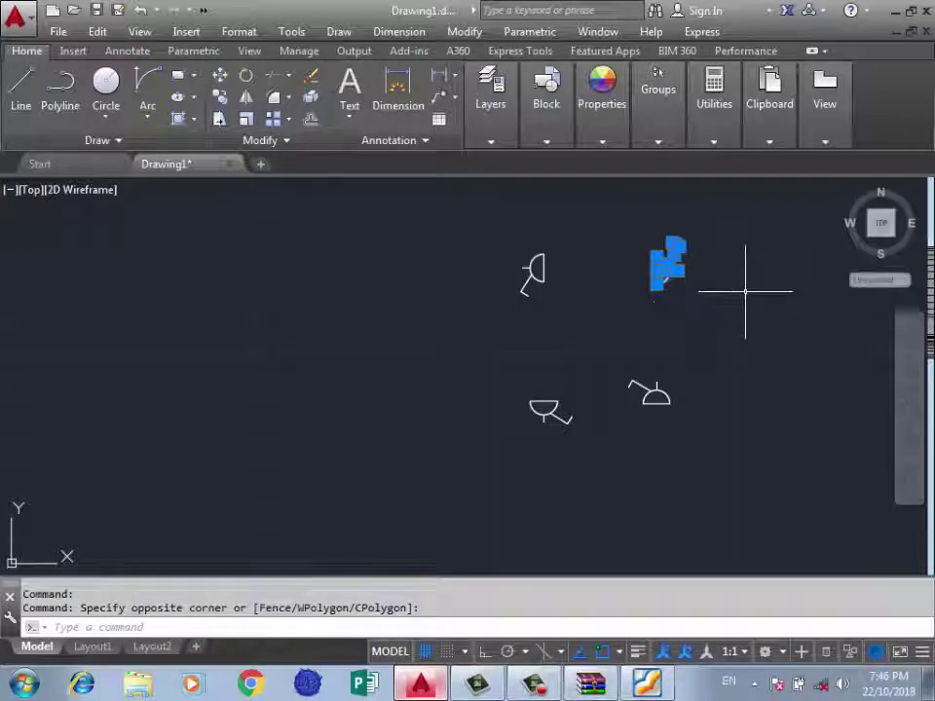
{"action": "type", "text": "co"}
{"action": "key", "text": "Return"}
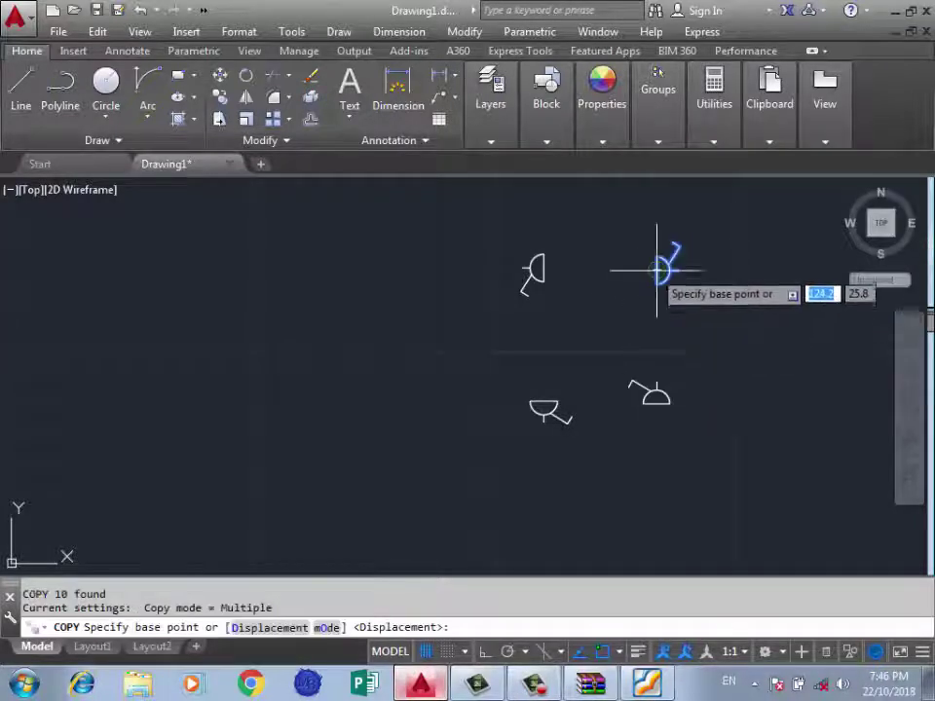
{"action": "left_click", "coordinate": [652, 272]}
{"action": "scroll", "coordinate": [677, 365], "scroll_direction": "down", "scroll_amount": 3}
{"action": "scroll", "coordinate": [686, 366], "scroll_direction": "down", "scroll_amount": 3}
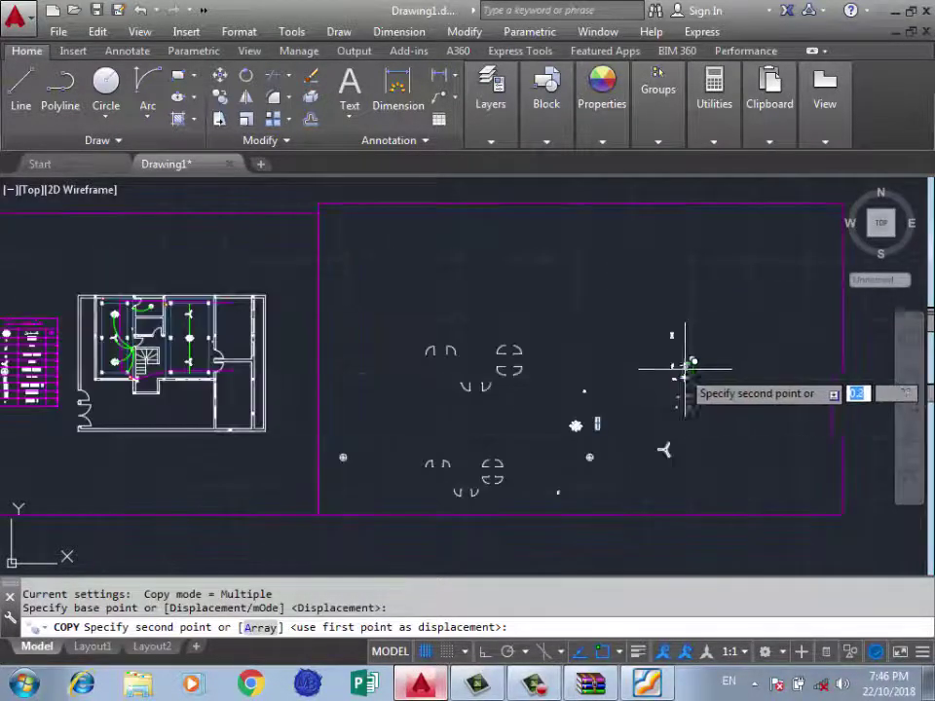
{"action": "scroll", "coordinate": [261, 323], "scroll_direction": "up", "scroll_amount": 5}
{"action": "scroll", "coordinate": [263, 324], "scroll_direction": "up", "scroll_amount": 3}
{"action": "scroll", "coordinate": [326, 331], "scroll_direction": "down", "scroll_amount": 2}
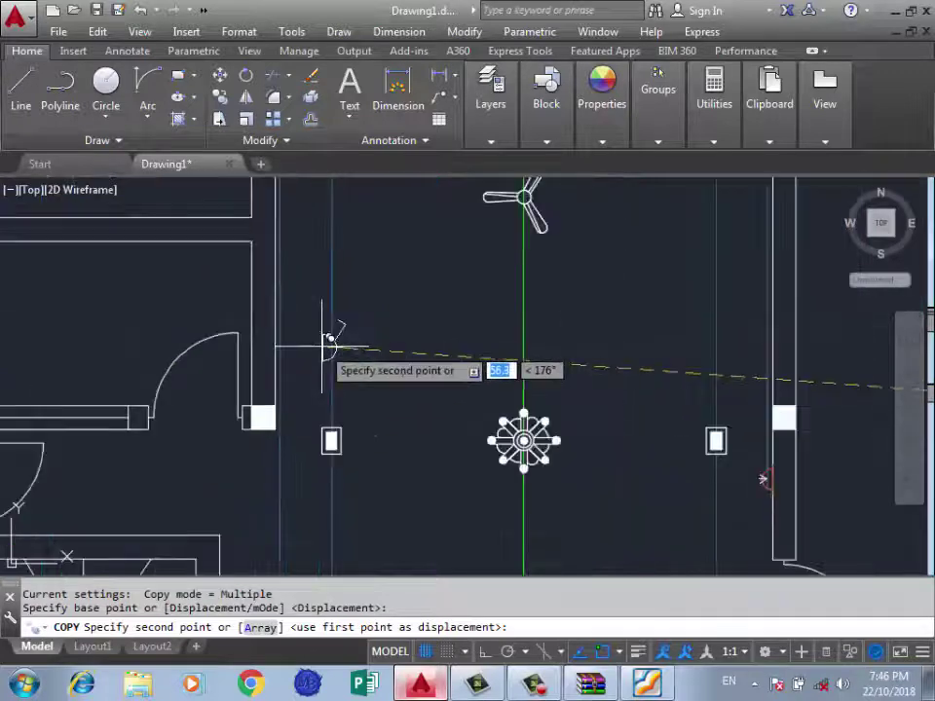
{"action": "scroll", "coordinate": [280, 370], "scroll_direction": "up", "scroll_amount": 5}
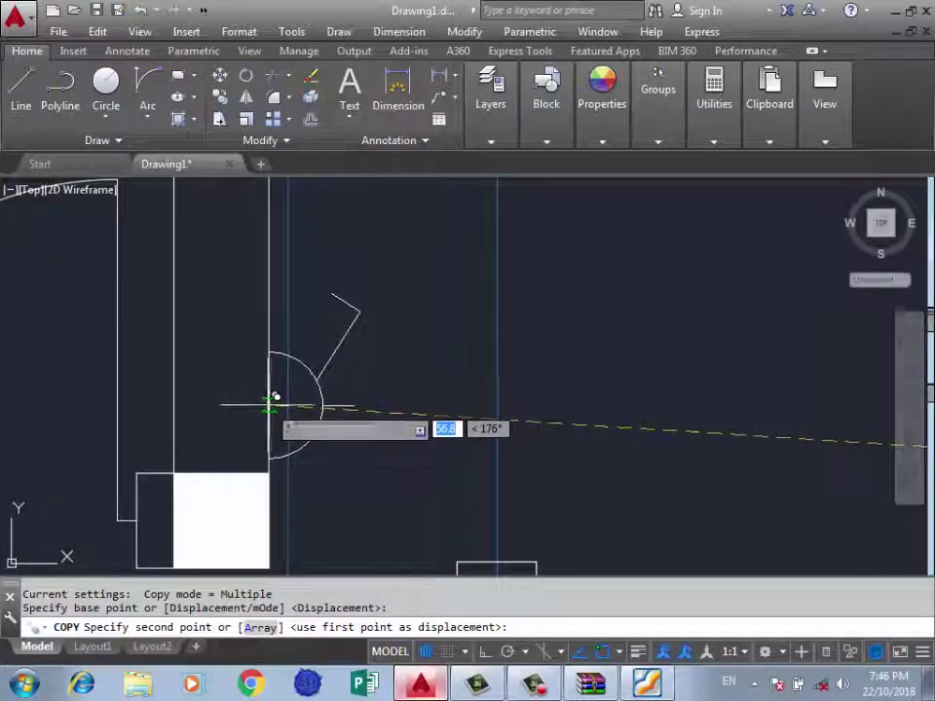
{"action": "left_click", "coordinate": [269, 405]}
{"action": "key", "text": "Return"}
{"action": "scroll", "coordinate": [370, 322], "scroll_direction": "down", "scroll_amount": 3}
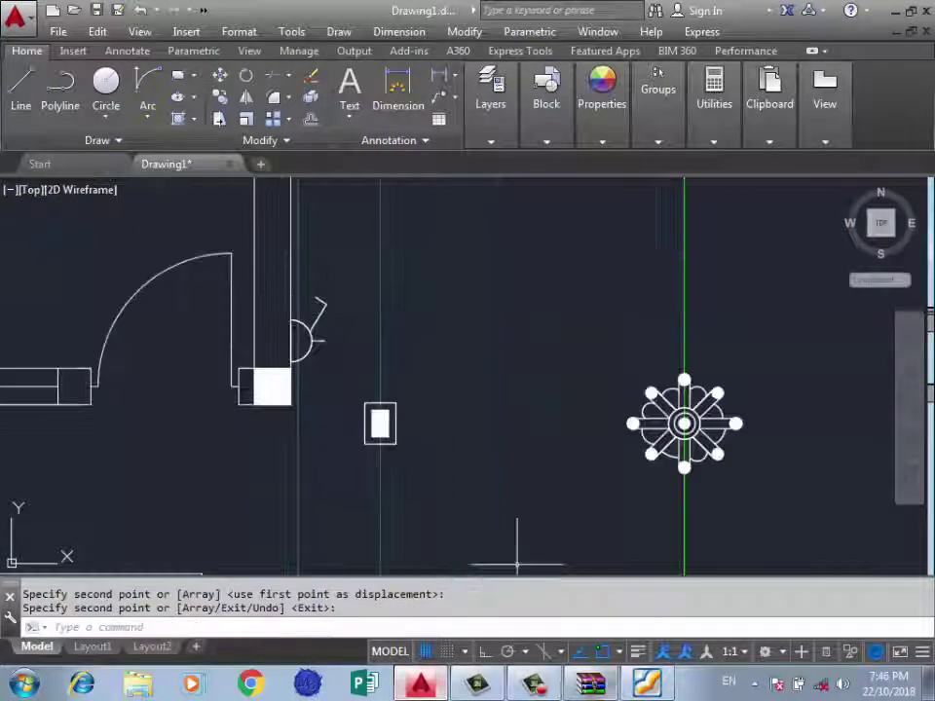
{"action": "key", "text": "alt+Tab"}
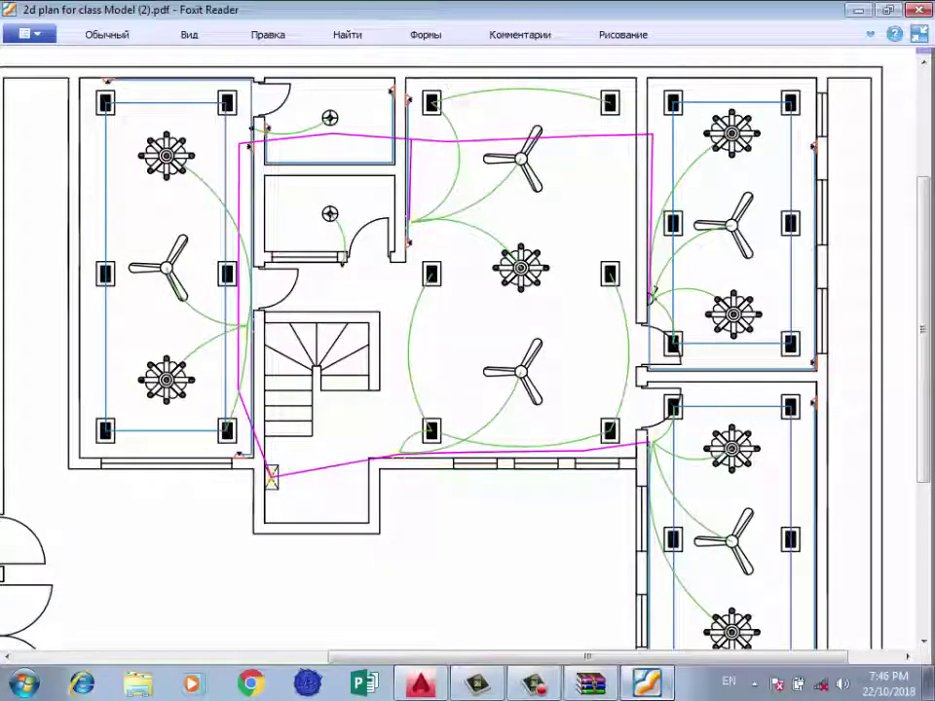
{"action": "key", "text": "alt+Tab"}
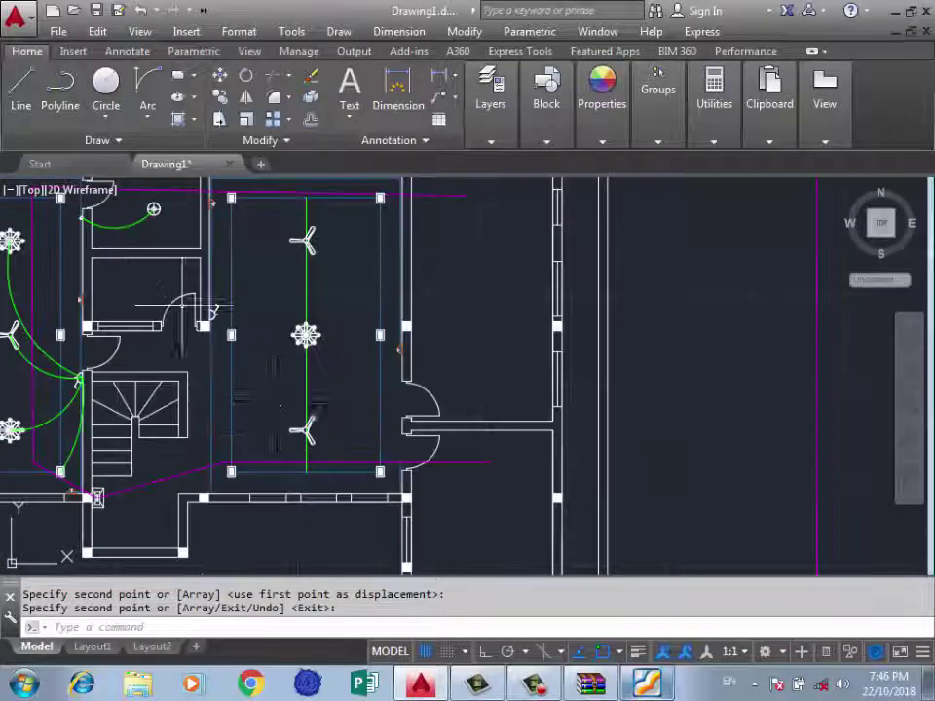
Copy the switch symbol from the upper area onto the central room's south wall.
{"action": "scroll", "coordinate": [97, 498], "scroll_direction": "down", "scroll_amount": 3}
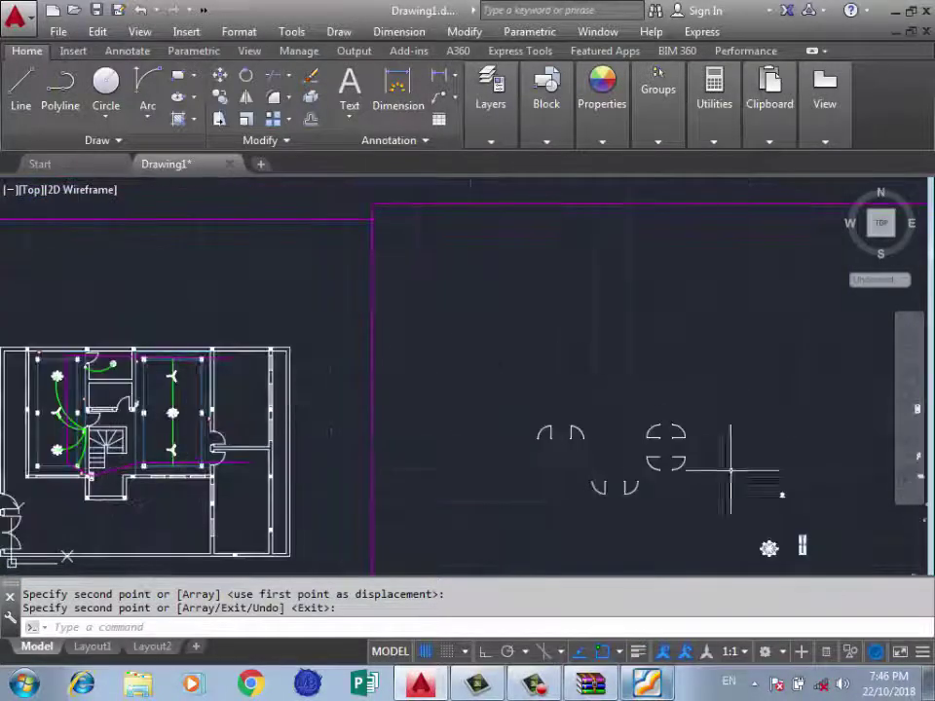
{"action": "scroll", "coordinate": [730, 472], "scroll_direction": "down", "scroll_amount": 2}
{"action": "scroll", "coordinate": [623, 401], "scroll_direction": "up", "scroll_amount": 5}
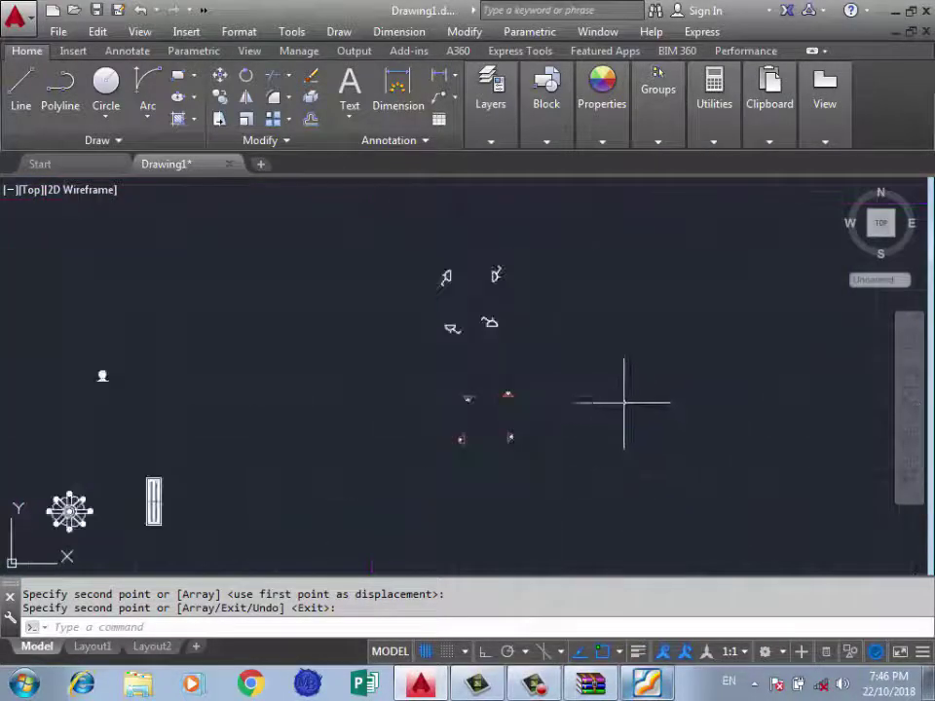
{"action": "key", "text": "Return"}
{"action": "left_click", "coordinate": [545, 294]}
{"action": "type", "text": "co"}
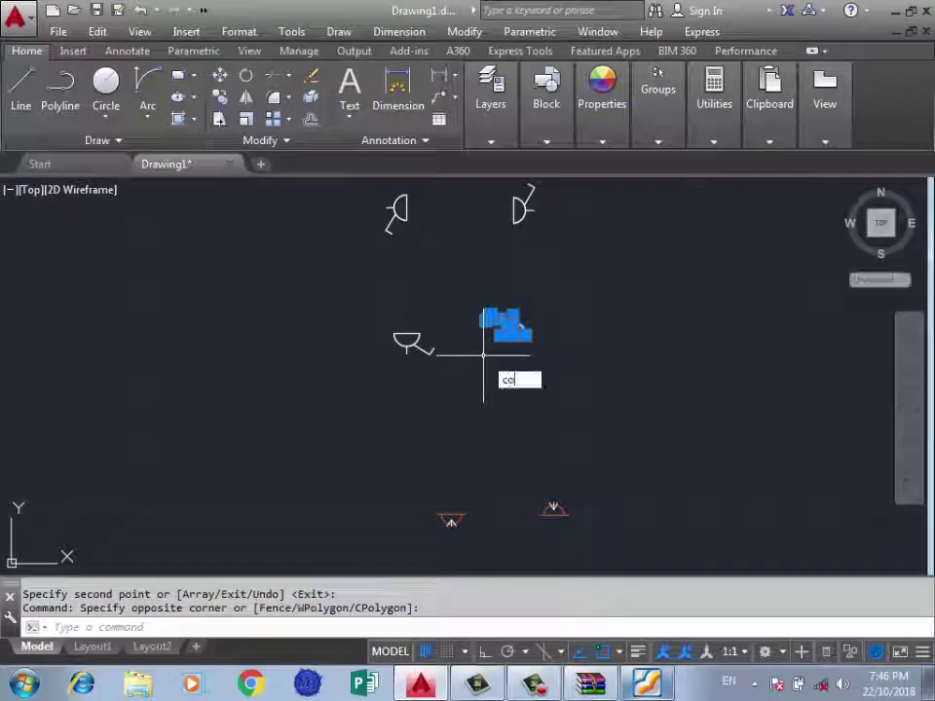
{"action": "key", "text": "Return"}
{"action": "scroll", "coordinate": [505, 348], "scroll_direction": "up", "scroll_amount": 3}
{"action": "left_click", "coordinate": [537, 319]}
{"action": "scroll", "coordinate": [681, 321], "scroll_direction": "down", "scroll_amount": 4}
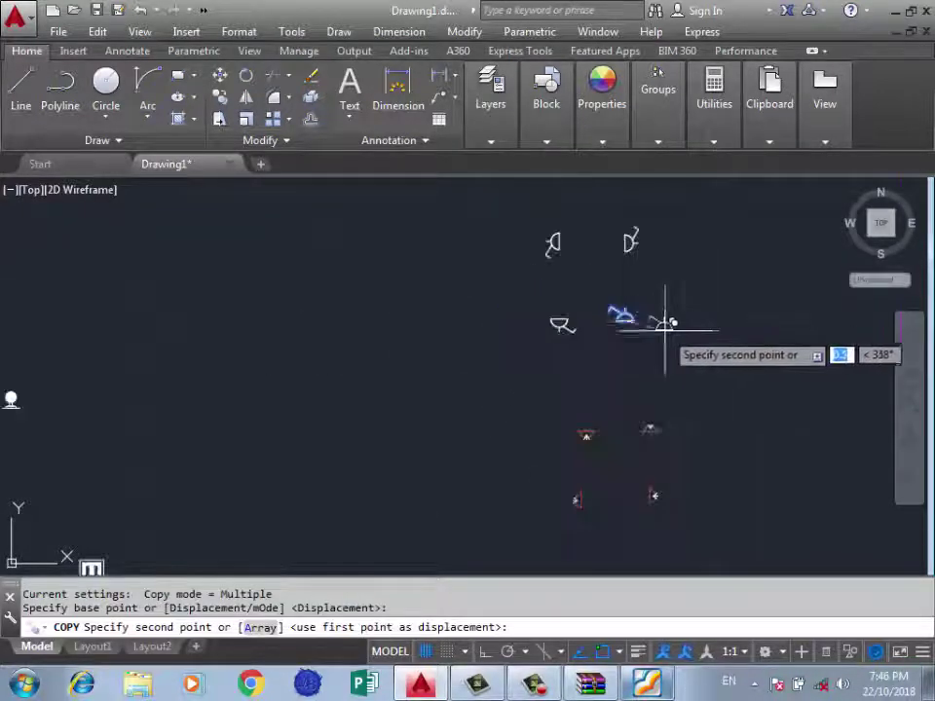
{"action": "scroll", "coordinate": [672, 325], "scroll_direction": "down", "scroll_amount": 4}
{"action": "scroll", "coordinate": [345, 334], "scroll_direction": "up", "scroll_amount": 3}
{"action": "scroll", "coordinate": [428, 354], "scroll_direction": "up", "scroll_amount": 3}
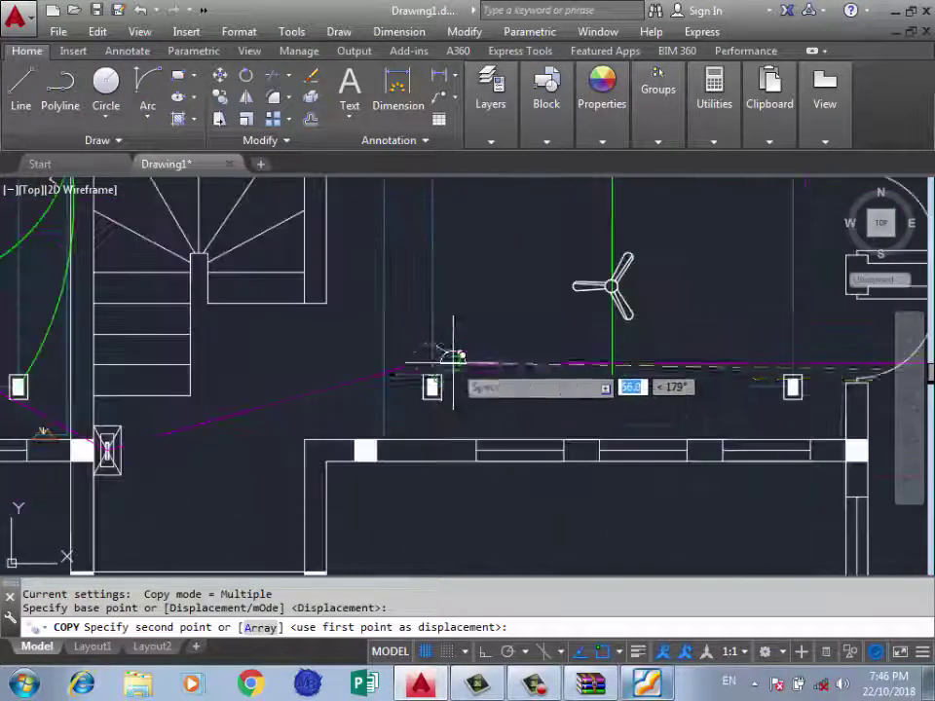
{"action": "scroll", "coordinate": [453, 359], "scroll_direction": "up", "scroll_amount": 2}
{"action": "scroll", "coordinate": [399, 424], "scroll_direction": "up", "scroll_amount": 3}
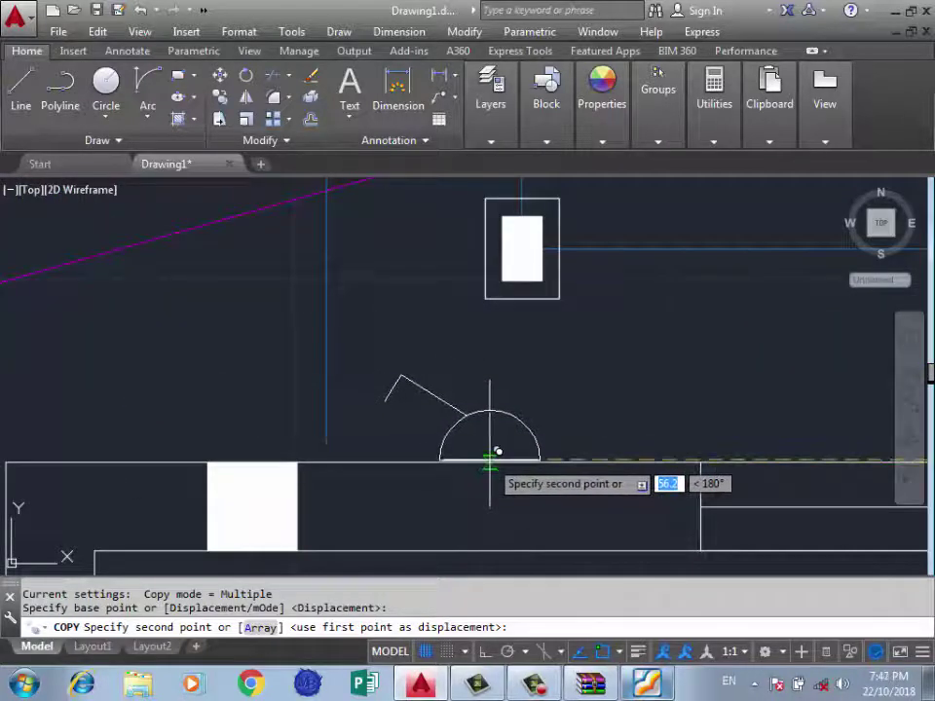
{"action": "left_click", "coordinate": [489, 464]}
{"action": "key", "text": "Return"}
{"action": "scroll", "coordinate": [361, 458], "scroll_direction": "down", "scroll_amount": 3}
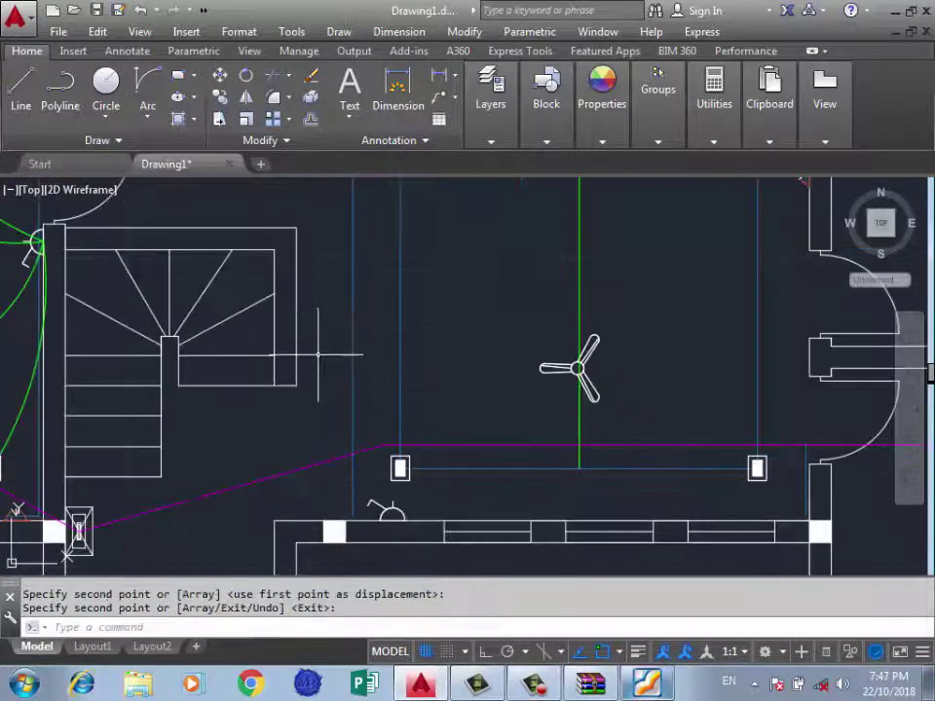
Draw a green wiring arc from the light fixture down toward the lower wall.
{"action": "type", "text": "tr"}
{"action": "key", "text": "Return"}
{"action": "scroll", "coordinate": [363, 419], "scroll_direction": "down", "scroll_amount": 3}
{"action": "scroll", "coordinate": [370, 307], "scroll_direction": "up", "scroll_amount": 5}
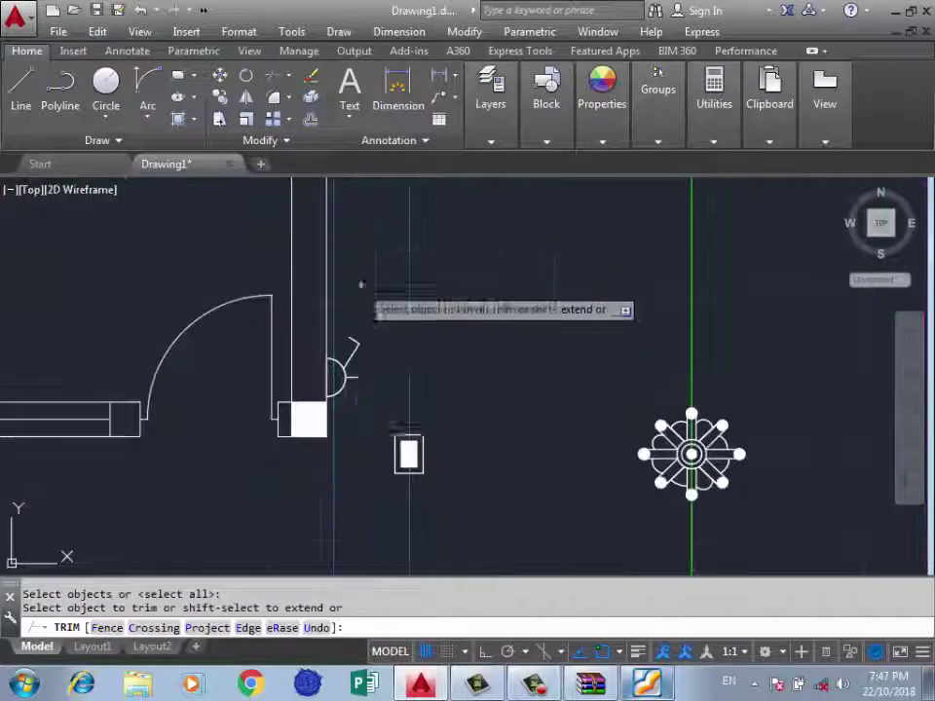
{"action": "scroll", "coordinate": [257, 248], "scroll_direction": "down", "scroll_amount": 3}
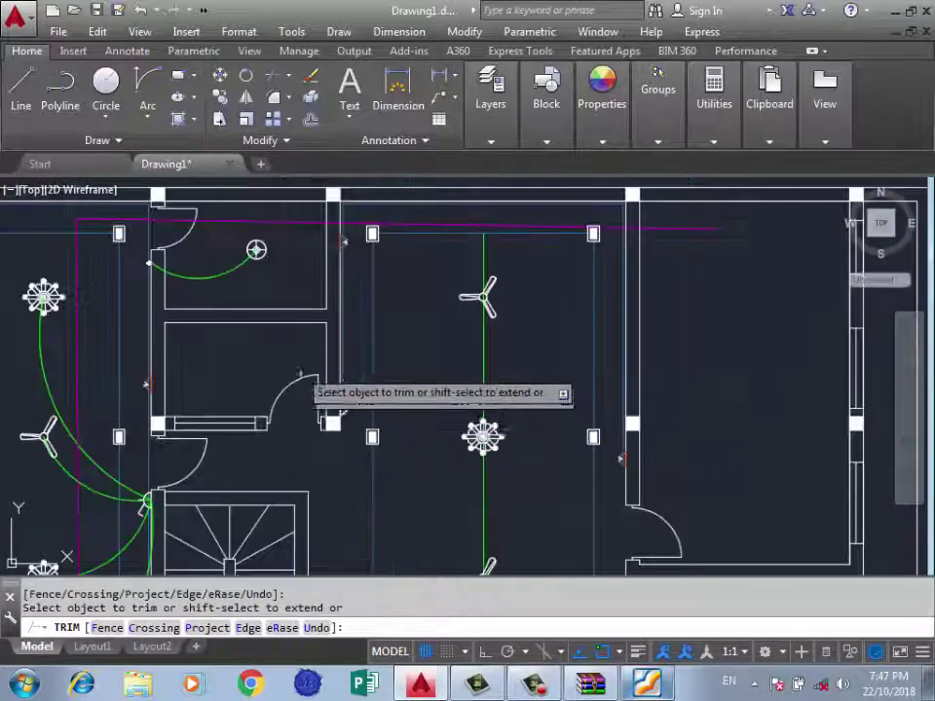
{"action": "key", "text": "Return"}
{"action": "scroll", "coordinate": [290, 276], "scroll_direction": "down", "scroll_amount": 2}
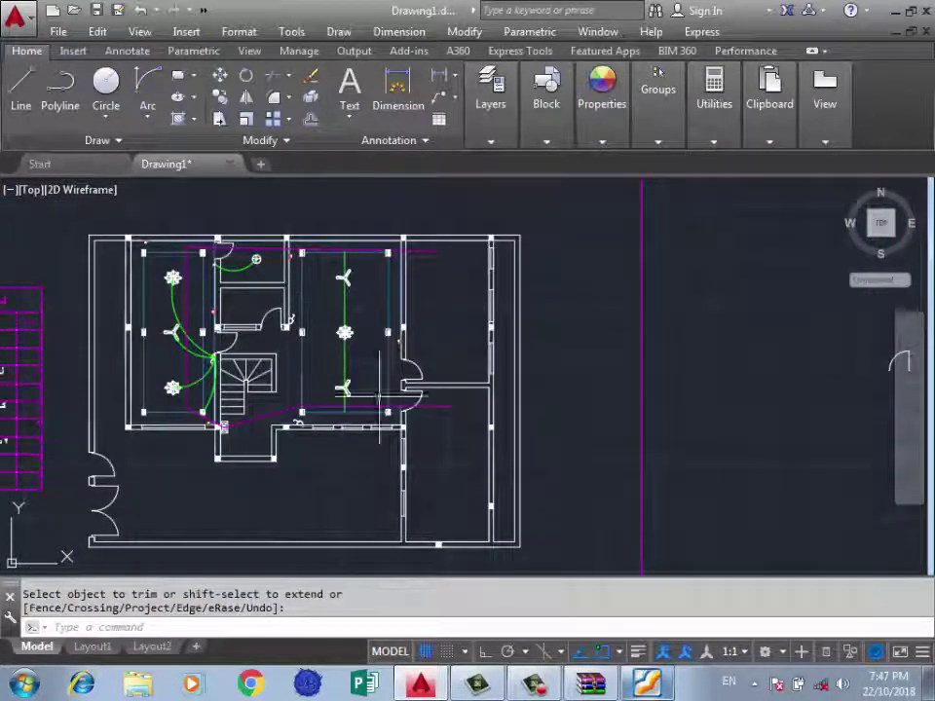
{"action": "scroll", "coordinate": [329, 359], "scroll_direction": "up", "scroll_amount": 3}
{"action": "scroll", "coordinate": [329, 359], "scroll_direction": "up", "scroll_amount": 2}
{"action": "scroll", "coordinate": [197, 205], "scroll_direction": "down", "scroll_amount": 5}
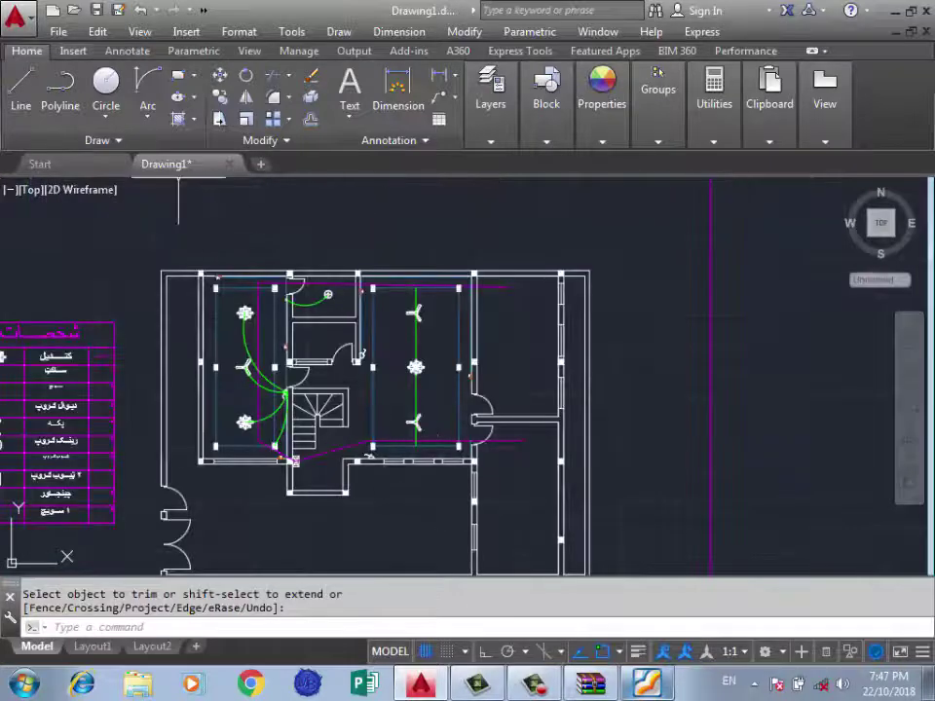
{"action": "left_click", "coordinate": [147, 93]}
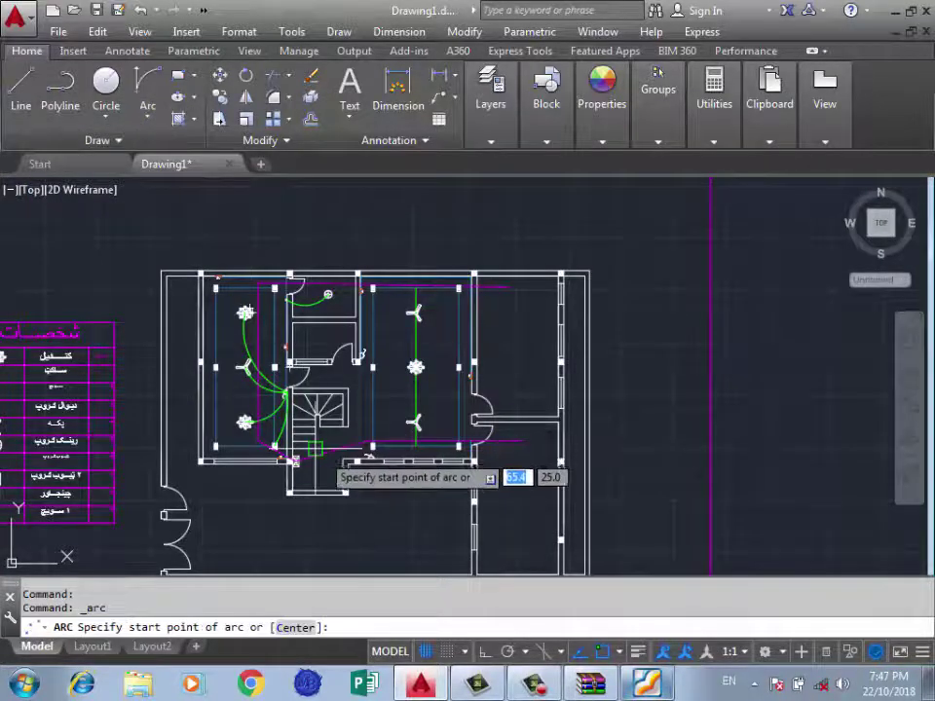
{"action": "scroll", "coordinate": [381, 438], "scroll_direction": "up", "scroll_amount": 4}
{"action": "scroll", "coordinate": [420, 434], "scroll_direction": "up", "scroll_amount": 2}
{"action": "scroll", "coordinate": [421, 434], "scroll_direction": "up", "scroll_amount": 2}
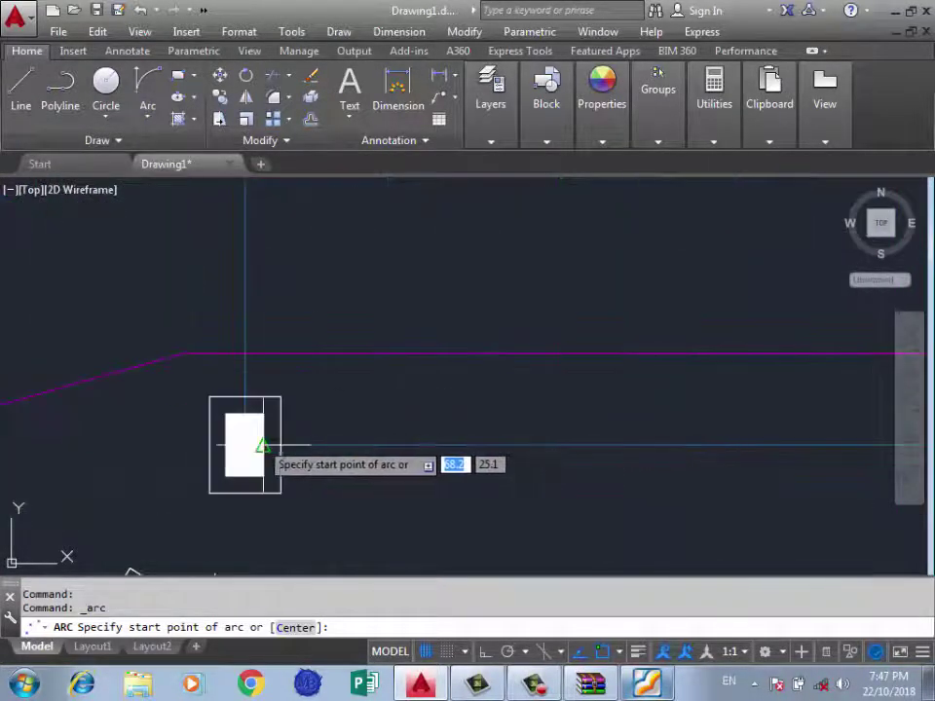
{"action": "scroll", "coordinate": [325, 444], "scroll_direction": "down", "scroll_amount": 3}
{"action": "scroll", "coordinate": [419, 409], "scroll_direction": "down", "scroll_amount": 2}
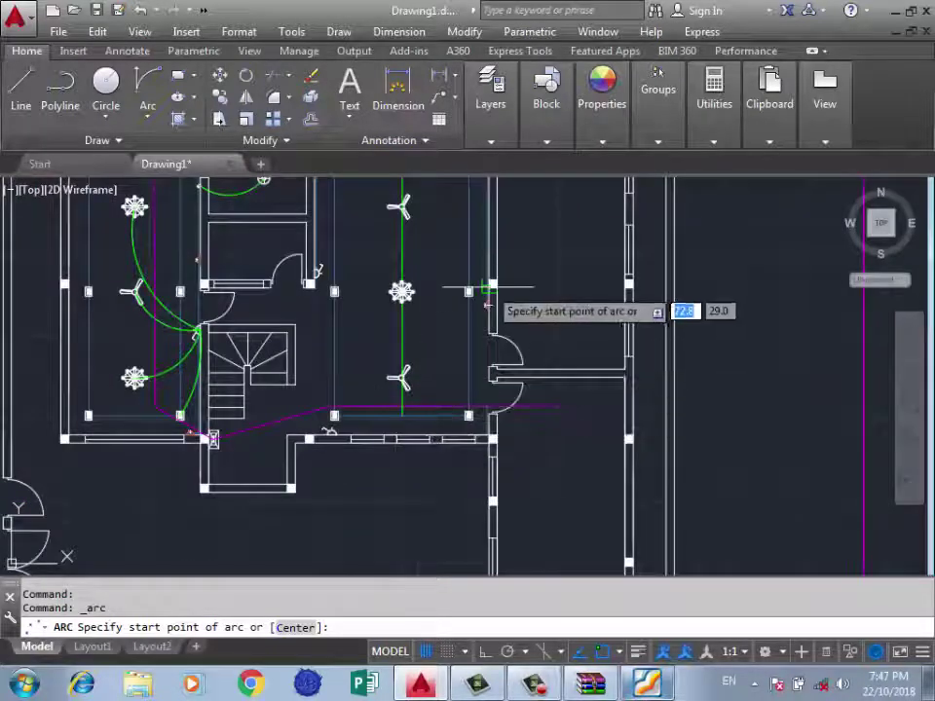
{"action": "scroll", "coordinate": [484, 289], "scroll_direction": "up", "scroll_amount": 6}
{"action": "scroll", "coordinate": [425, 296], "scroll_direction": "up", "scroll_amount": 3}
{"action": "scroll", "coordinate": [426, 302], "scroll_direction": "up", "scroll_amount": 3}
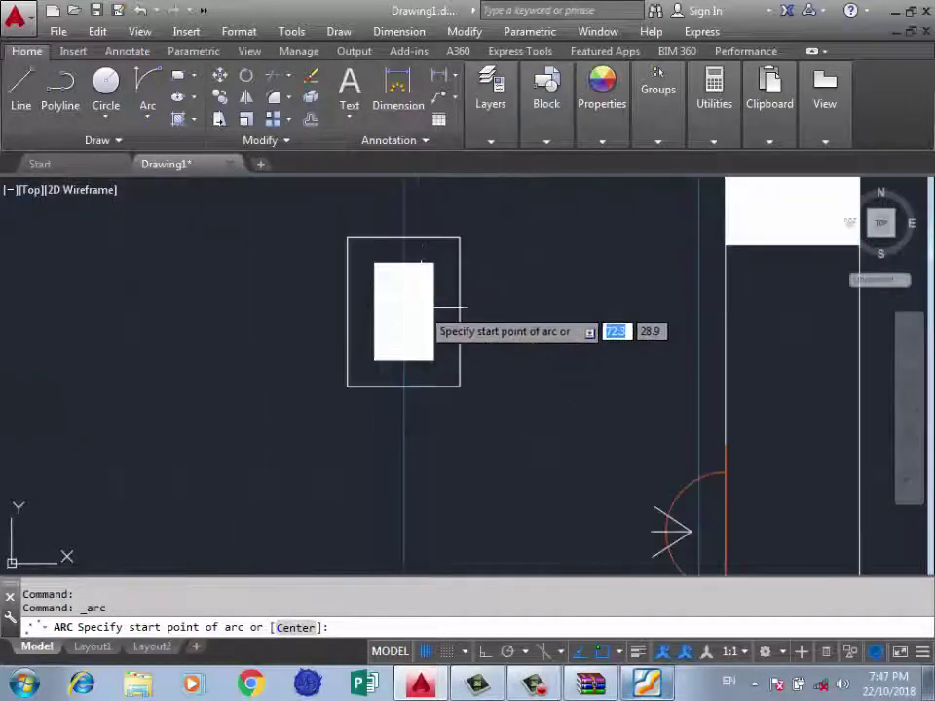
{"action": "left_click", "coordinate": [403, 311]}
{"action": "scroll", "coordinate": [394, 448], "scroll_direction": "down", "scroll_amount": 3}
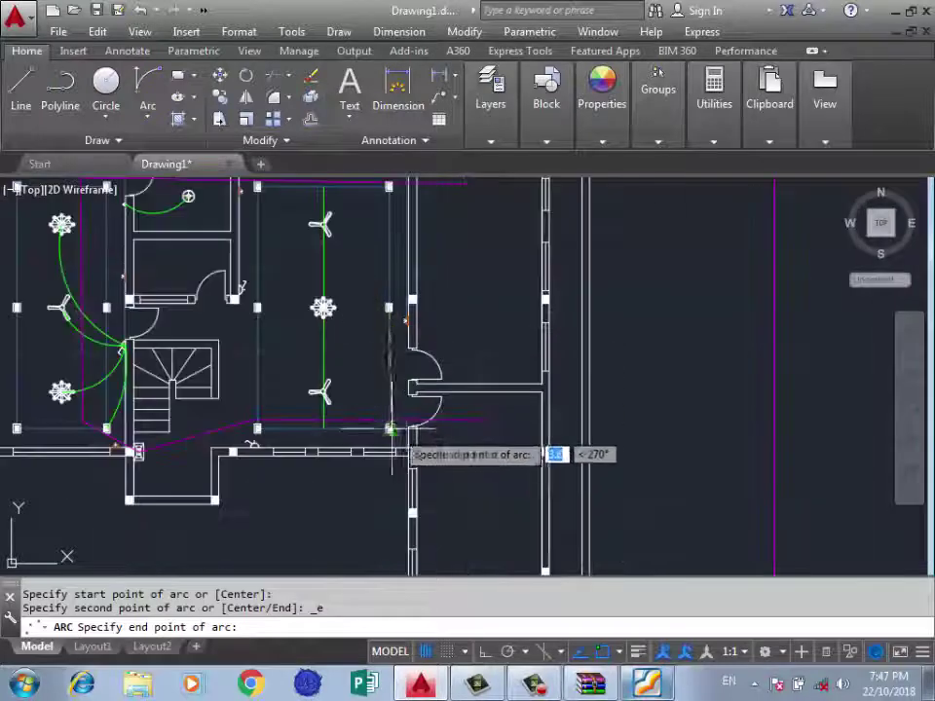
{"action": "scroll", "coordinate": [387, 440], "scroll_direction": "up", "scroll_amount": 4}
{"action": "left_click", "coordinate": [390, 449]}
{"action": "scroll", "coordinate": [390, 449], "scroll_direction": "down", "scroll_amount": 5}
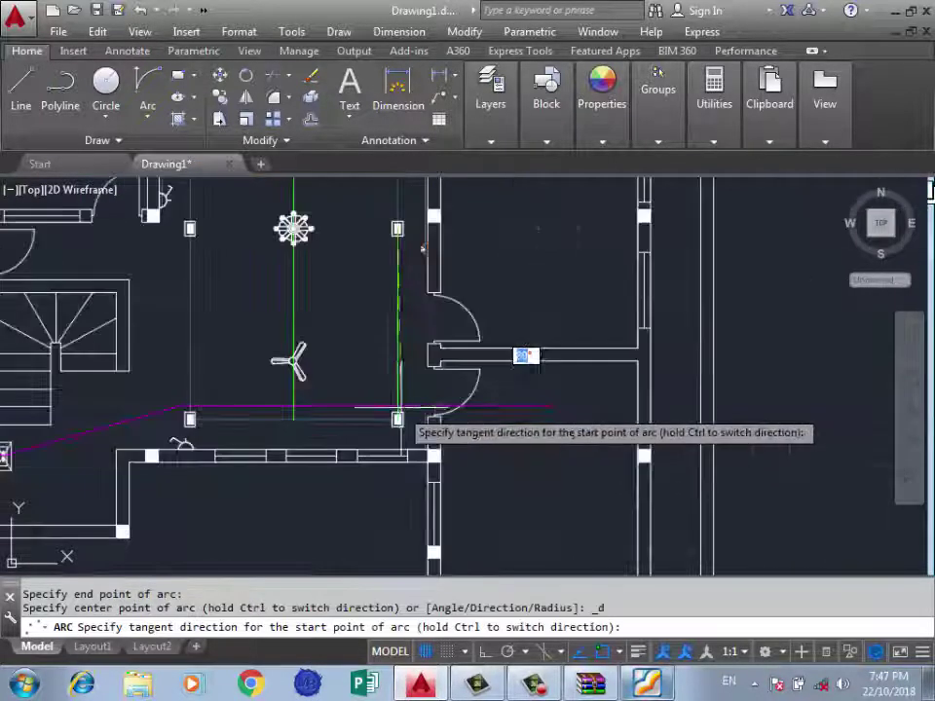
{"action": "left_click", "coordinate": [408, 327]}
{"action": "scroll", "coordinate": [322, 443], "scroll_direction": "up", "scroll_amount": 4}
Draw a second wiring arc from the fixture, curving below the room, to the light.
{"action": "key", "text": "Return"}
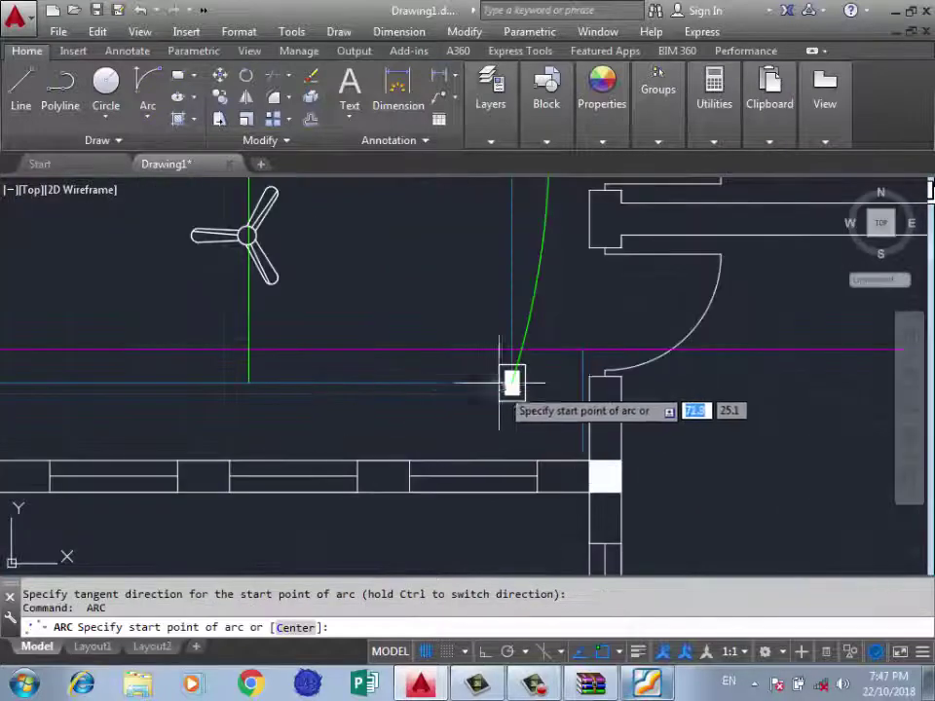
{"action": "left_click", "coordinate": [513, 380]}
{"action": "scroll", "coordinate": [467, 382], "scroll_direction": "down", "scroll_amount": 3}
{"action": "scroll", "coordinate": [379, 378], "scroll_direction": "up", "scroll_amount": 3}
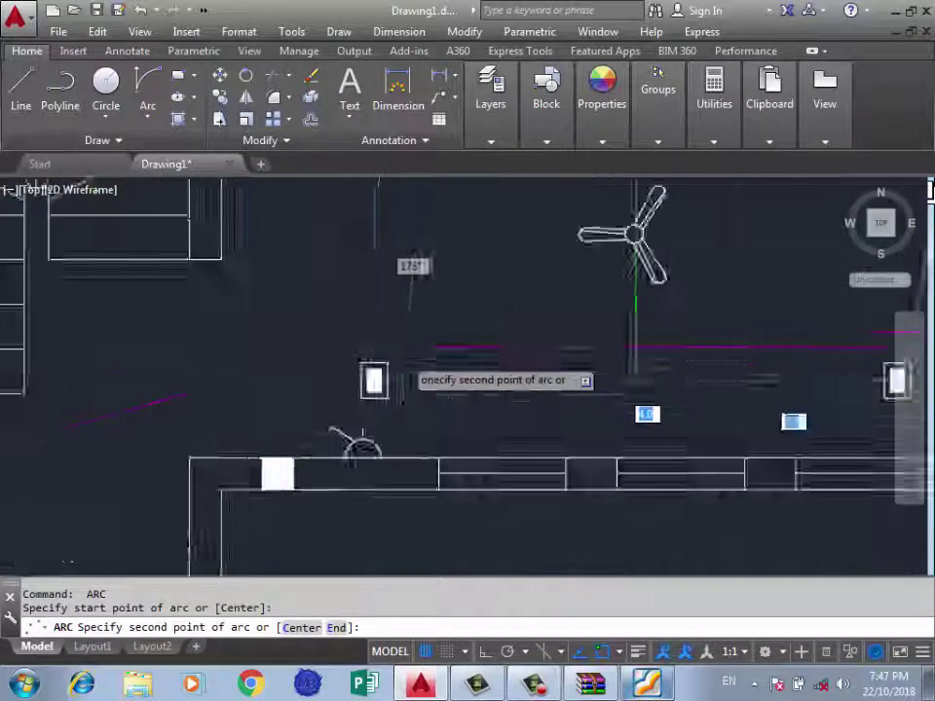
{"action": "scroll", "coordinate": [312, 421], "scroll_direction": "up", "scroll_amount": 2}
{"action": "left_click", "coordinate": [323, 418]}
{"action": "scroll", "coordinate": [344, 376], "scroll_direction": "down", "scroll_amount": 3}
{"action": "scroll", "coordinate": [345, 387], "scroll_direction": "down", "scroll_amount": 2}
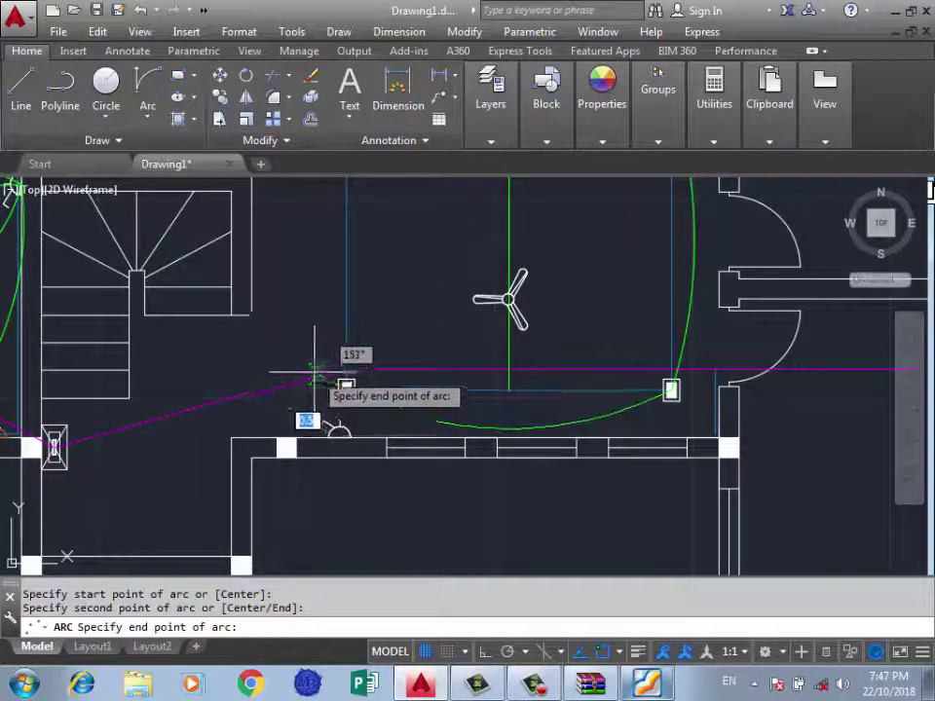
{"action": "left_click", "coordinate": [308, 367]}
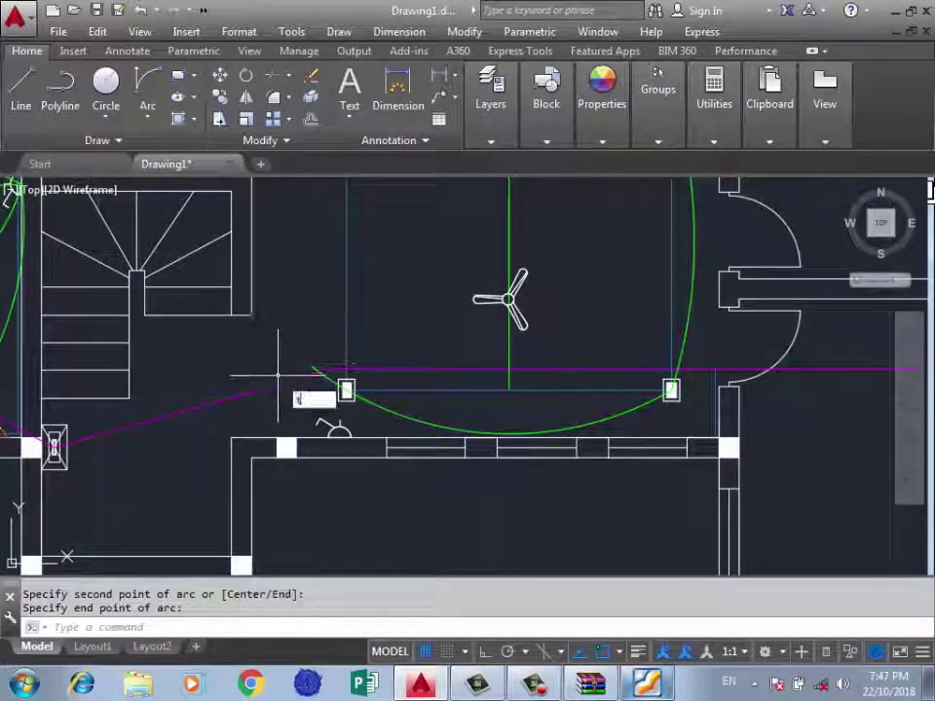
Trim the wiring at the lamp using all objects as edges and window-select the leftover fragment.
{"action": "type", "text": "tr"}
{"action": "key", "text": "Return"}
{"action": "key", "text": "Return"}
{"action": "scroll", "coordinate": [323, 389], "scroll_direction": "up", "scroll_amount": 3}
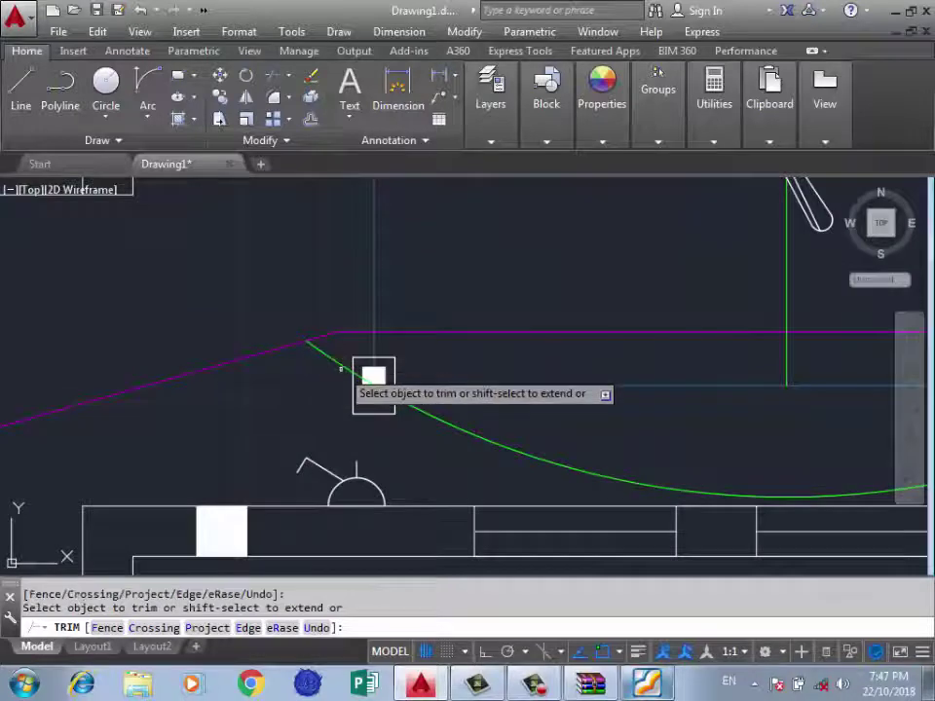
{"action": "scroll", "coordinate": [374, 386], "scroll_direction": "up", "scroll_amount": 2}
{"action": "key", "text": "Return"}
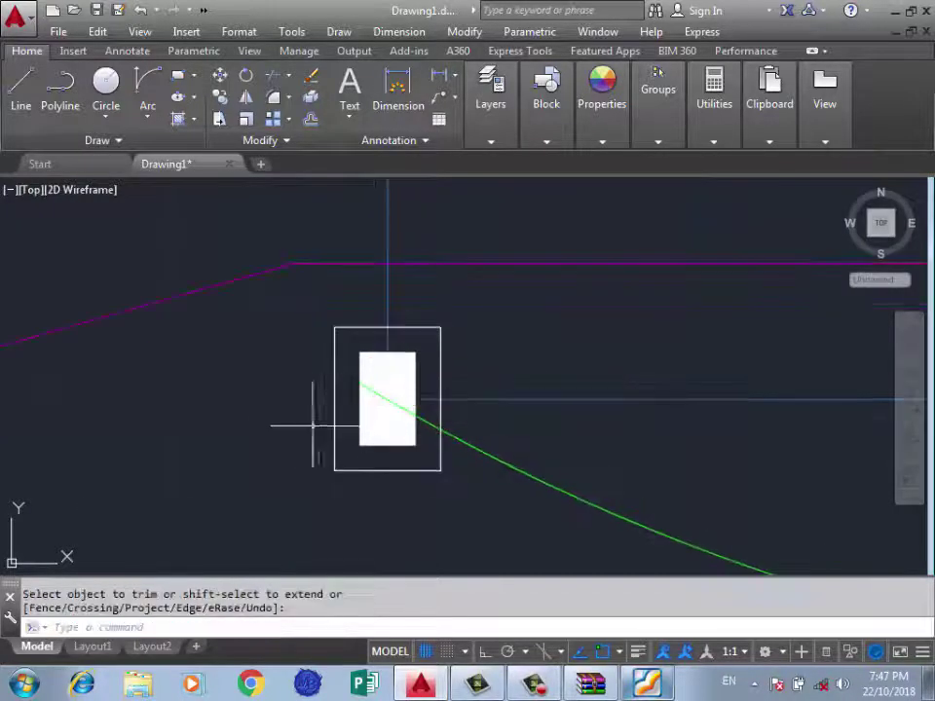
{"action": "scroll", "coordinate": [373, 448], "scroll_direction": "down", "scroll_amount": 5}
{"action": "scroll", "coordinate": [374, 450], "scroll_direction": "down", "scroll_amount": 4}
{"action": "scroll", "coordinate": [336, 331], "scroll_direction": "up", "scroll_amount": 4}
{"action": "left_click", "coordinate": [343, 348]}
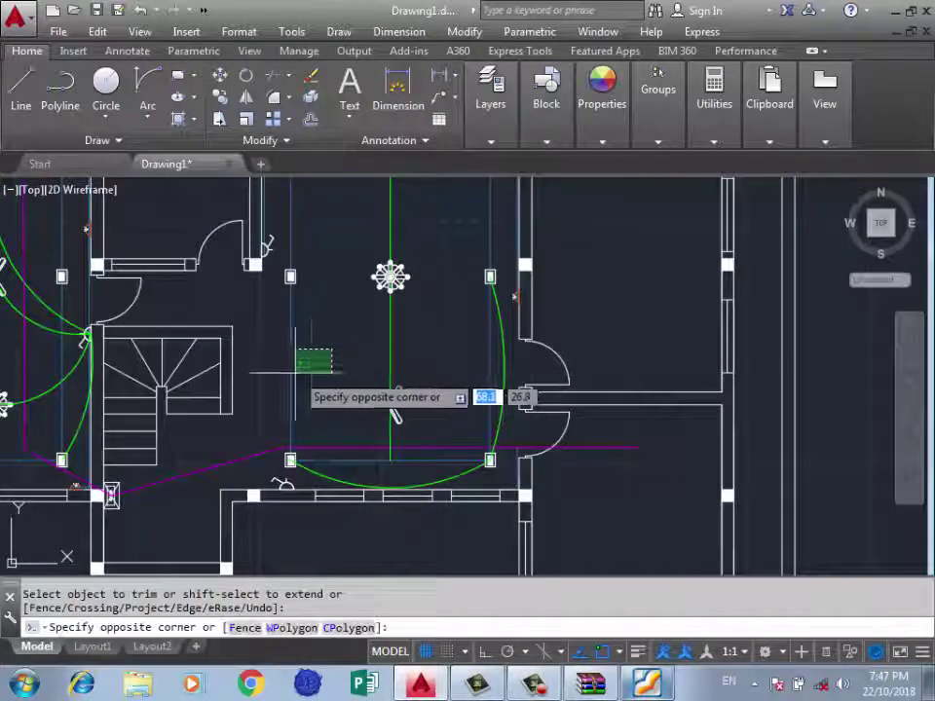
{"action": "left_click", "coordinate": [287, 378]}
Erase the leftover fragment and draw a green arc from the bottom-left switch to the ceiling fan centre.
{"action": "key", "text": "Delete"}
{"action": "scroll", "coordinate": [285, 378], "scroll_direction": "down", "scroll_amount": 4}
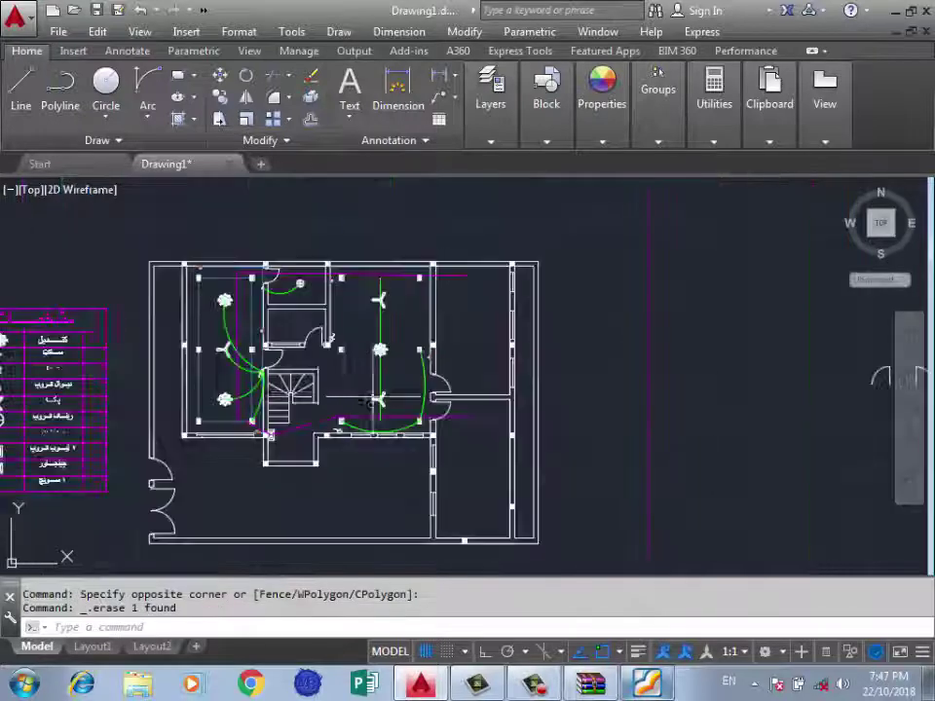
{"action": "scroll", "coordinate": [329, 362], "scroll_direction": "up", "scroll_amount": 2}
{"action": "scroll", "coordinate": [329, 431], "scroll_direction": "up", "scroll_amount": 2}
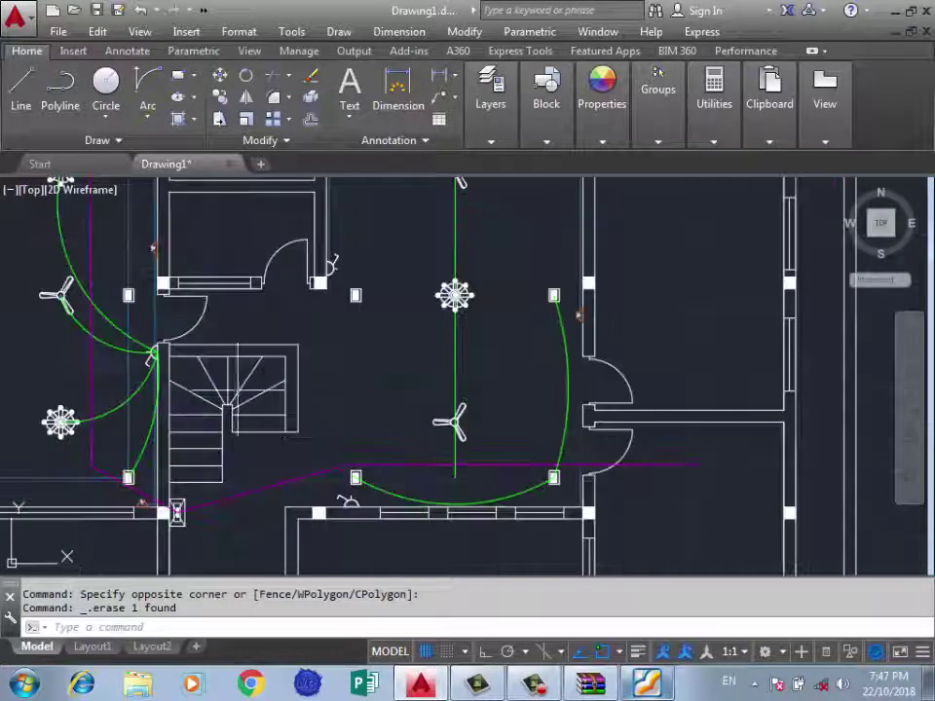
{"action": "left_click", "coordinate": [147, 85]}
{"action": "scroll", "coordinate": [485, 480], "scroll_direction": "up", "scroll_amount": 3}
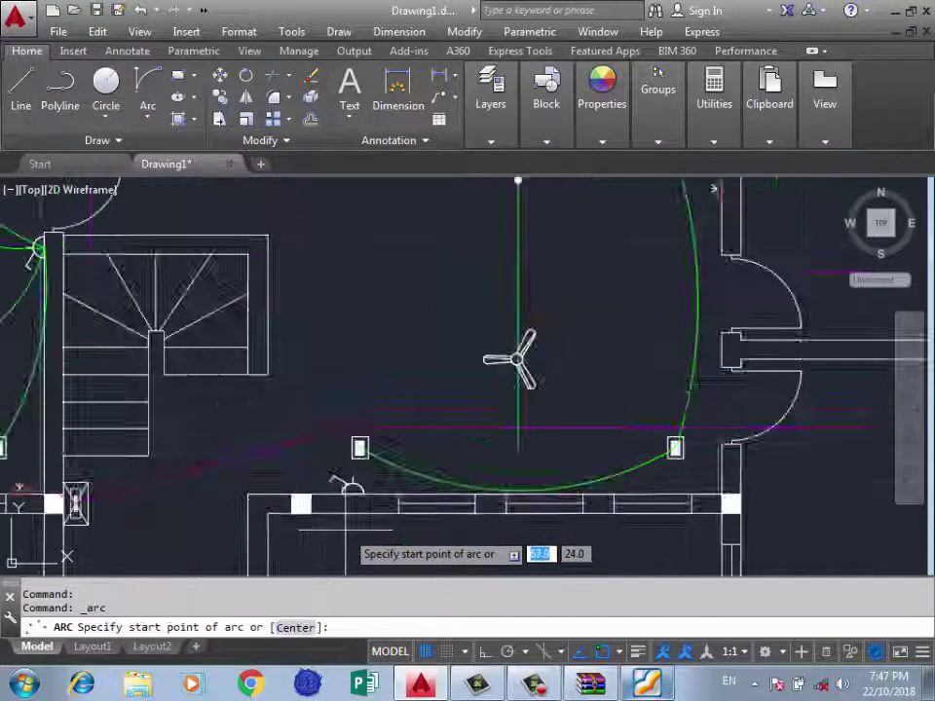
{"action": "scroll", "coordinate": [356, 448], "scroll_direction": "up", "scroll_amount": 3}
{"action": "left_click", "coordinate": [358, 444]}
{"action": "scroll", "coordinate": [358, 444], "scroll_direction": "down", "scroll_amount": 5}
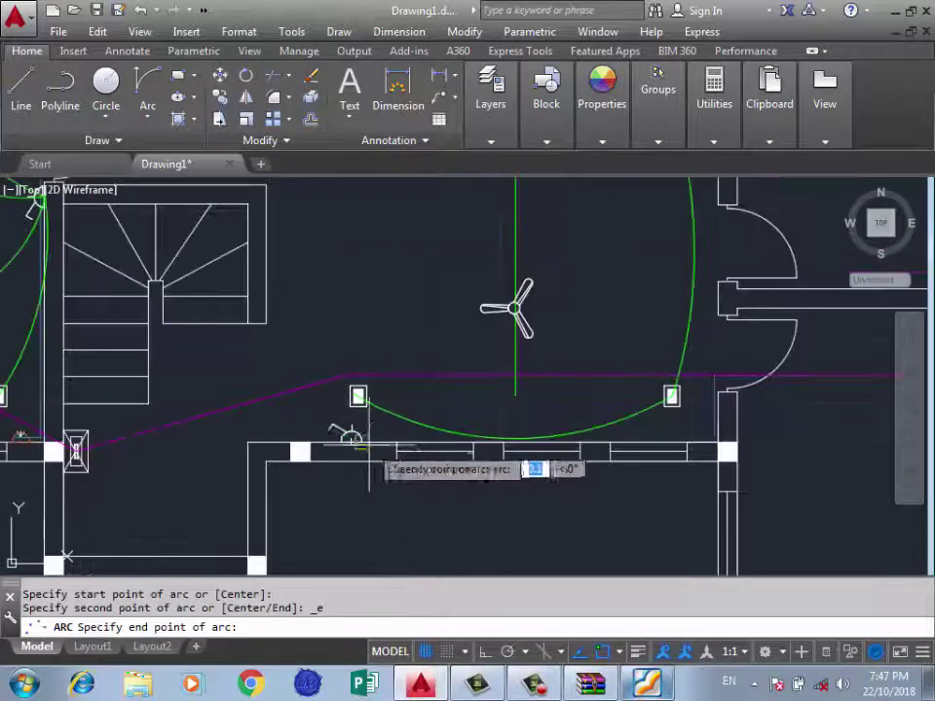
{"action": "scroll", "coordinate": [499, 310], "scroll_direction": "up", "scroll_amount": 4}
{"action": "left_click", "coordinate": [497, 314]}
{"action": "scroll", "coordinate": [496, 314], "scroll_direction": "down", "scroll_amount": 2}
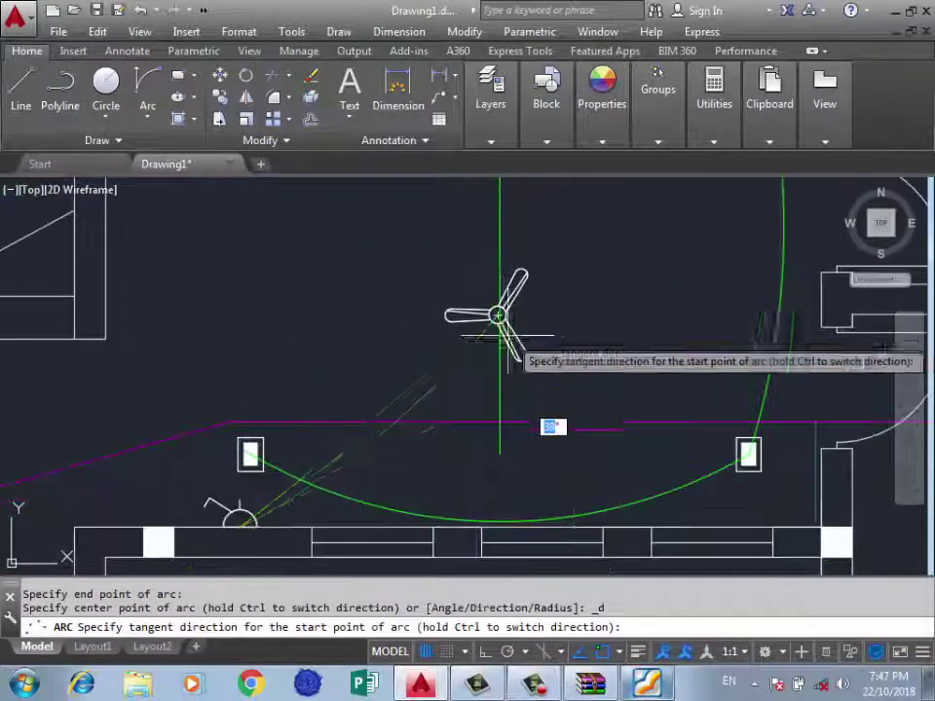
{"action": "left_click", "coordinate": [636, 459]}
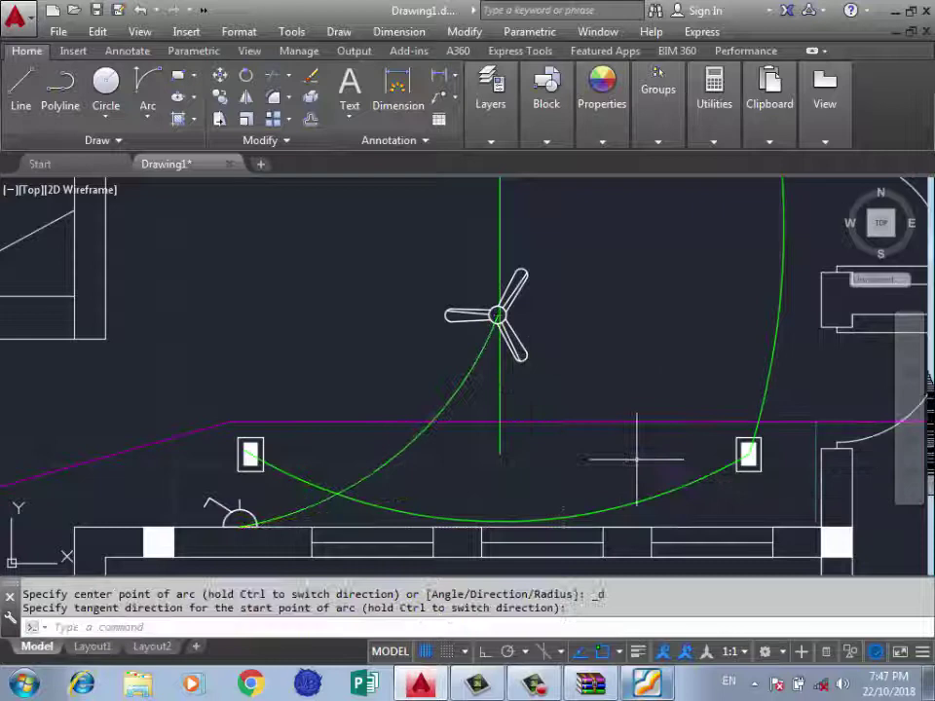
Delete the old vertical green wire.
{"action": "left_click", "coordinate": [517, 205]}
{"action": "left_click", "coordinate": [455, 219]}
{"action": "key", "text": "Delete"}
{"action": "scroll", "coordinate": [526, 292], "scroll_direction": "down", "scroll_amount": 4}
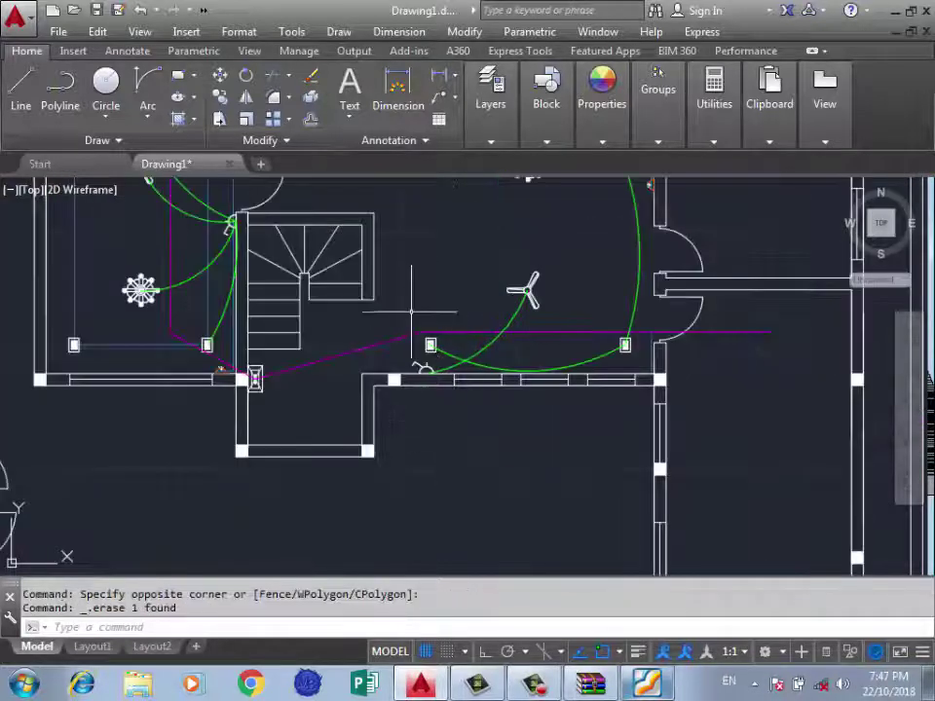
Draw a wiring arc from the wall lamp to the nearby switch.
{"action": "left_click", "coordinate": [147, 85]}
{"action": "scroll", "coordinate": [443, 385], "scroll_direction": "up", "scroll_amount": 5}
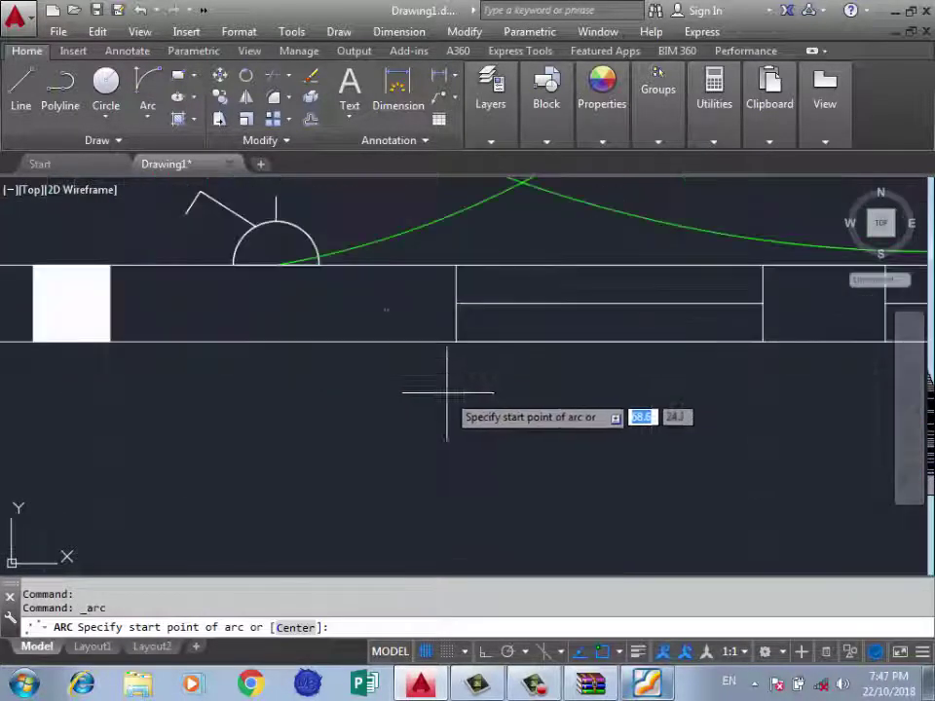
{"action": "left_click", "coordinate": [276, 265]}
{"action": "scroll", "coordinate": [405, 395], "scroll_direction": "down", "scroll_amount": 3}
{"action": "scroll", "coordinate": [373, 243], "scroll_direction": "up", "scroll_amount": 3}
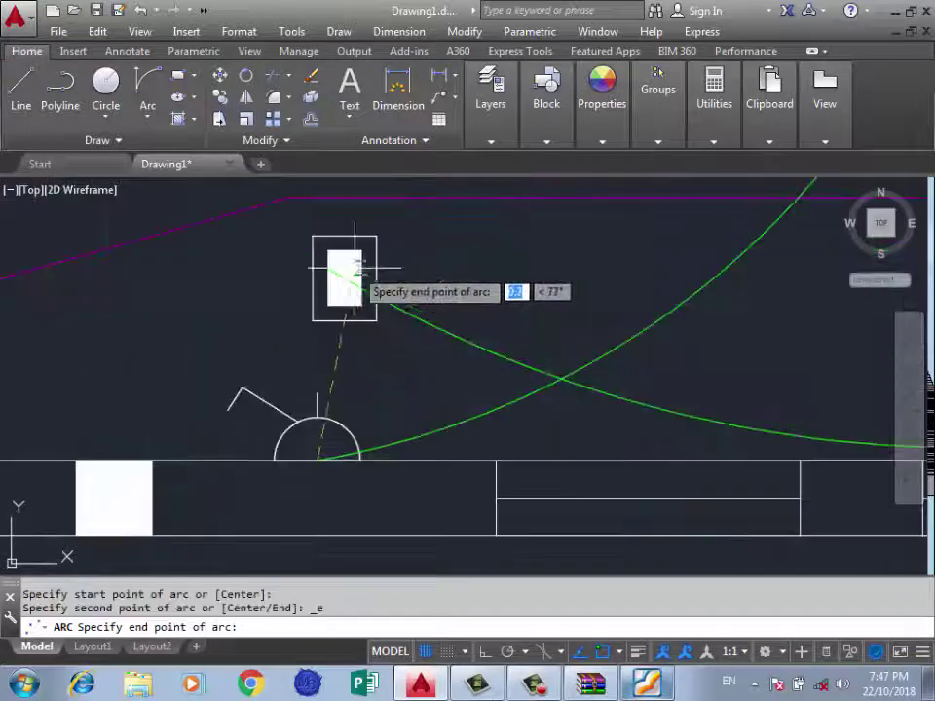
{"action": "left_click", "coordinate": [344, 273]}
{"action": "left_click", "coordinate": [573, 292]}
{"action": "scroll", "coordinate": [522, 386], "scroll_direction": "down", "scroll_amount": 2}
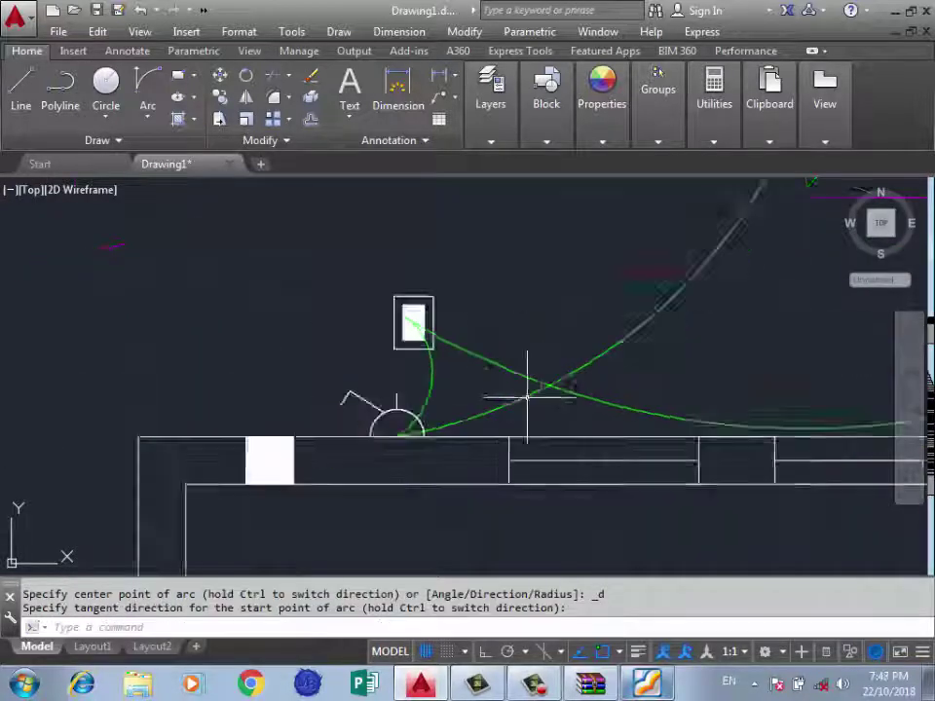
{"action": "scroll", "coordinate": [504, 409], "scroll_direction": "down", "scroll_amount": 3}
{"action": "scroll", "coordinate": [458, 331], "scroll_direction": "down", "scroll_amount": 3}
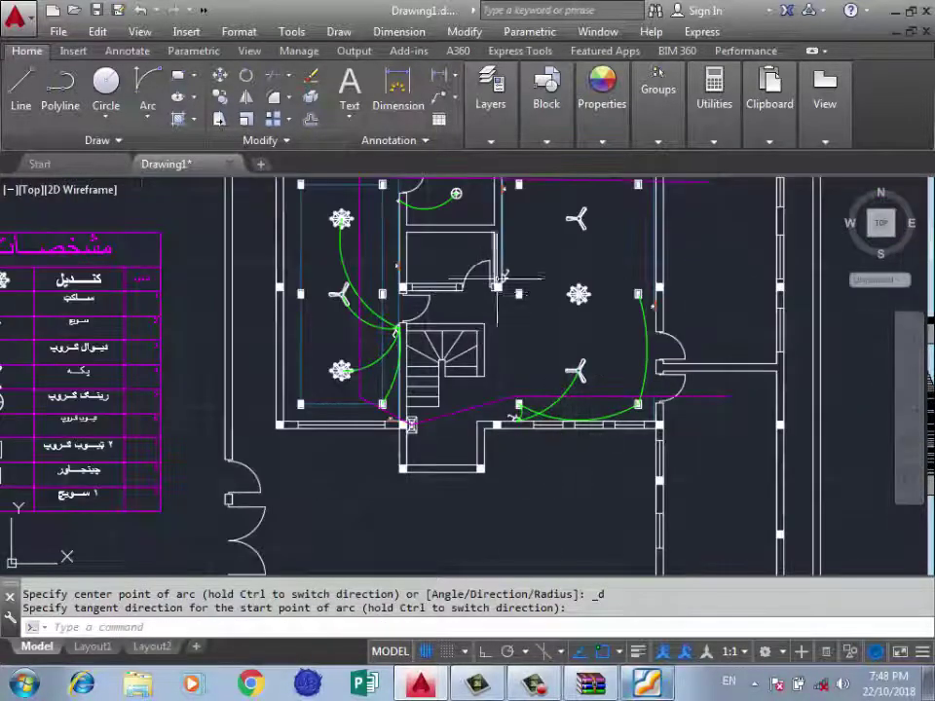
{"action": "scroll", "coordinate": [458, 331], "scroll_direction": "up", "scroll_amount": 2}
{"action": "scroll", "coordinate": [458, 331], "scroll_direction": "up", "scroll_amount": 4}
{"action": "scroll", "coordinate": [459, 331], "scroll_direction": "down", "scroll_amount": 2}
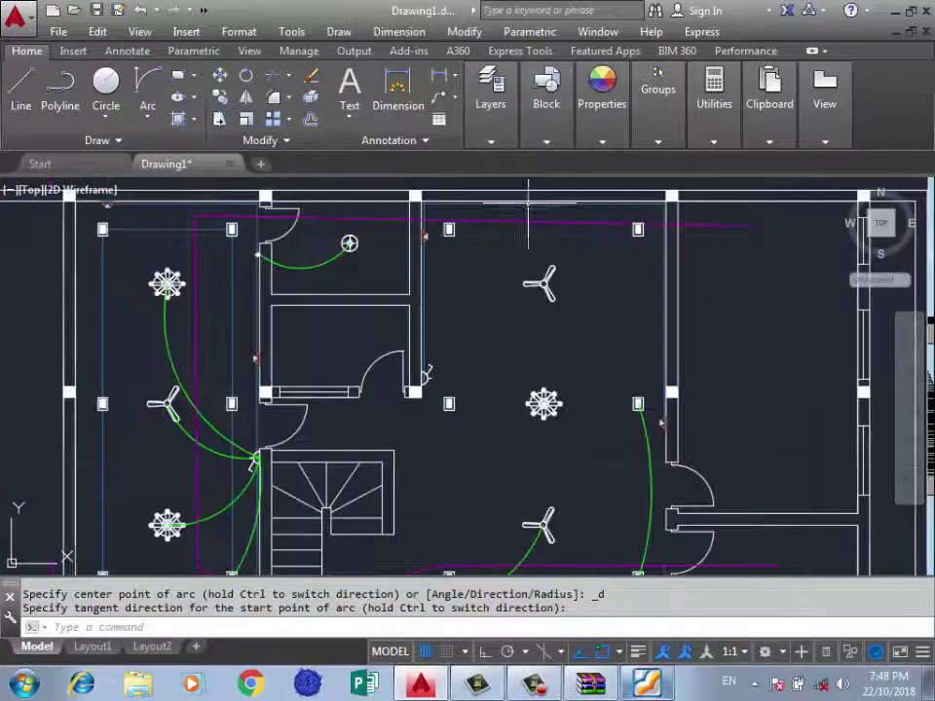
Draw a wiring arc linking the top-left and top-right switches.
{"action": "key", "text": "Escape"}
{"action": "key", "text": "Return"}
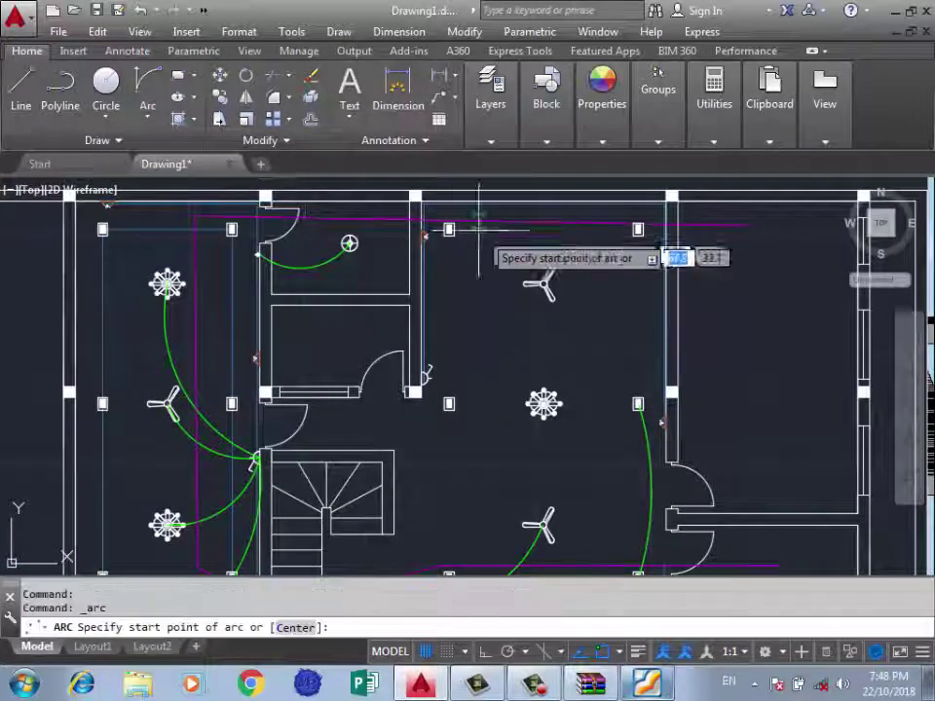
{"action": "scroll", "coordinate": [632, 238], "scroll_direction": "up", "scroll_amount": 4}
{"action": "left_click", "coordinate": [642, 249]}
{"action": "scroll", "coordinate": [638, 249], "scroll_direction": "down", "scroll_amount": 3}
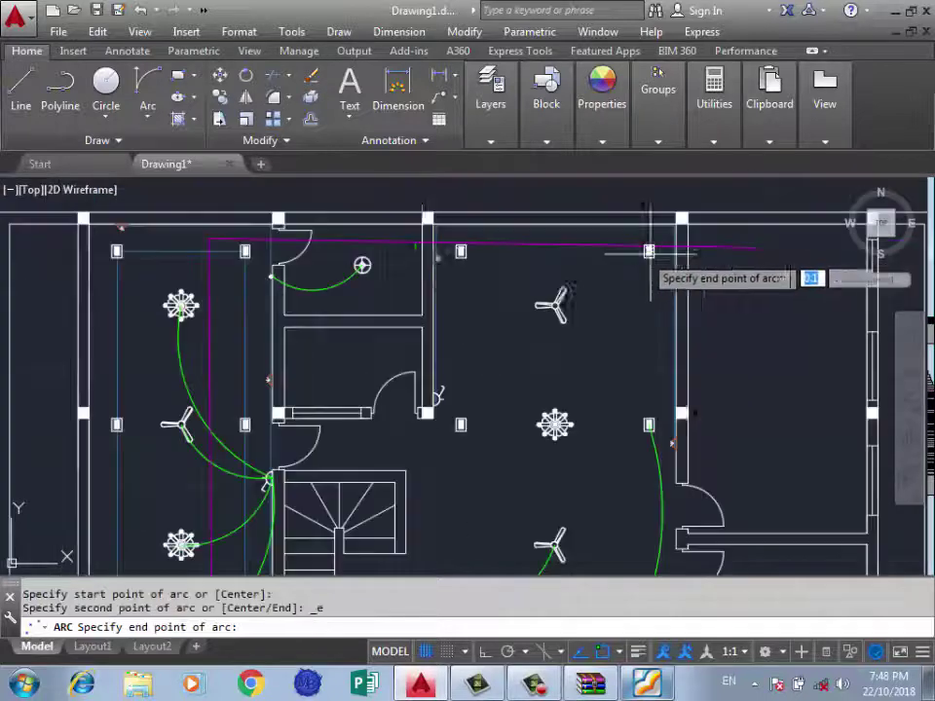
{"action": "scroll", "coordinate": [438, 250], "scroll_direction": "up", "scroll_amount": 1}
{"action": "scroll", "coordinate": [480, 243], "scroll_direction": "up", "scroll_amount": 4}
{"action": "left_click", "coordinate": [484, 250]}
{"action": "scroll", "coordinate": [492, 261], "scroll_direction": "down", "scroll_amount": 4}
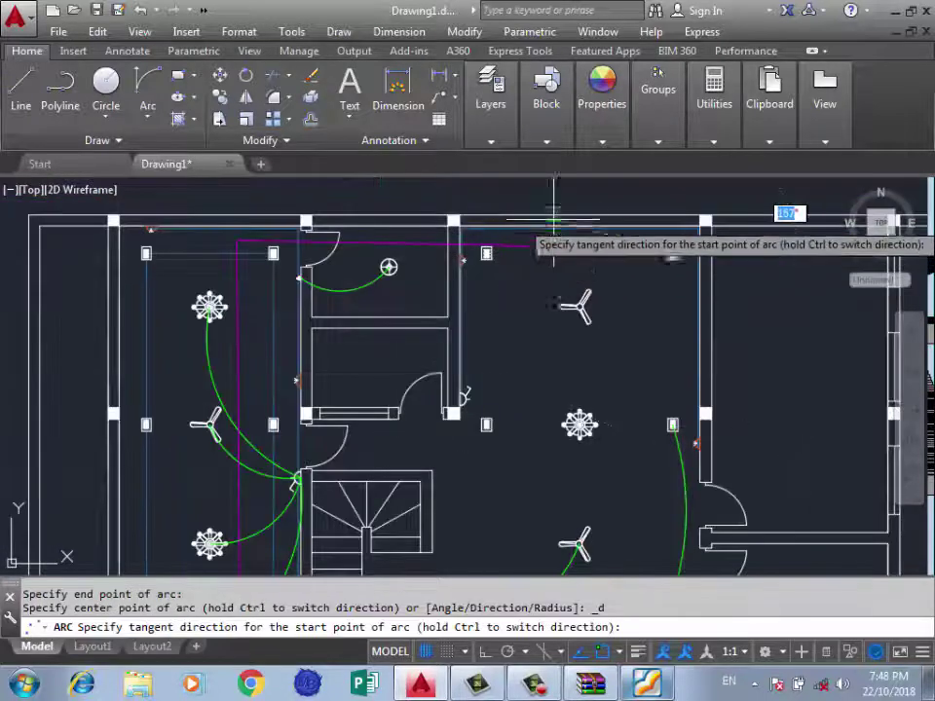
{"action": "left_click", "coordinate": [557, 205]}
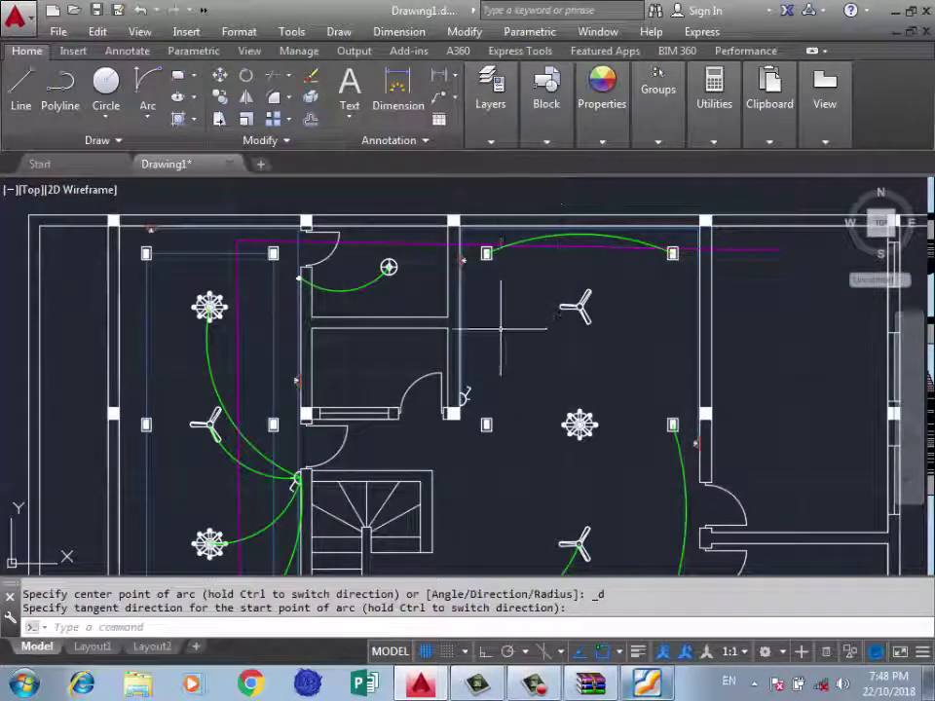
Draw a side wiring arc from the top-left switch down to the lower switch.
{"action": "key", "text": "Return"}
{"action": "scroll", "coordinate": [451, 292], "scroll_direction": "up", "scroll_amount": 4}
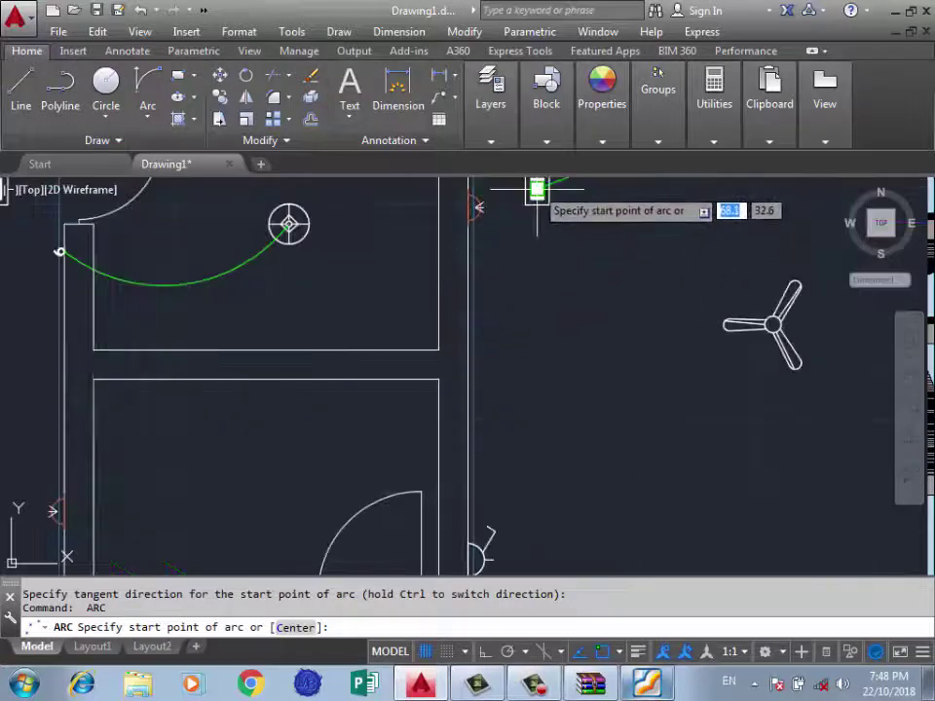
{"action": "left_click", "coordinate": [536, 189]}
{"action": "left_click", "coordinate": [147, 85]}
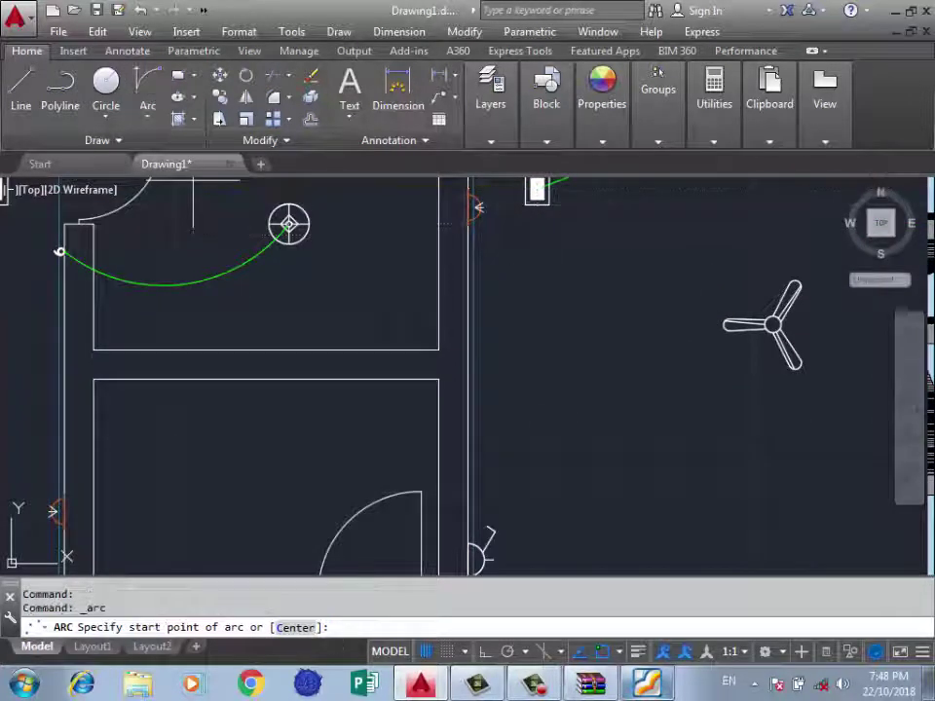
{"action": "left_click", "coordinate": [537, 189]}
{"action": "scroll", "coordinate": [539, 195], "scroll_direction": "down", "scroll_amount": 2}
{"action": "scroll", "coordinate": [543, 475], "scroll_direction": "up", "scroll_amount": 3}
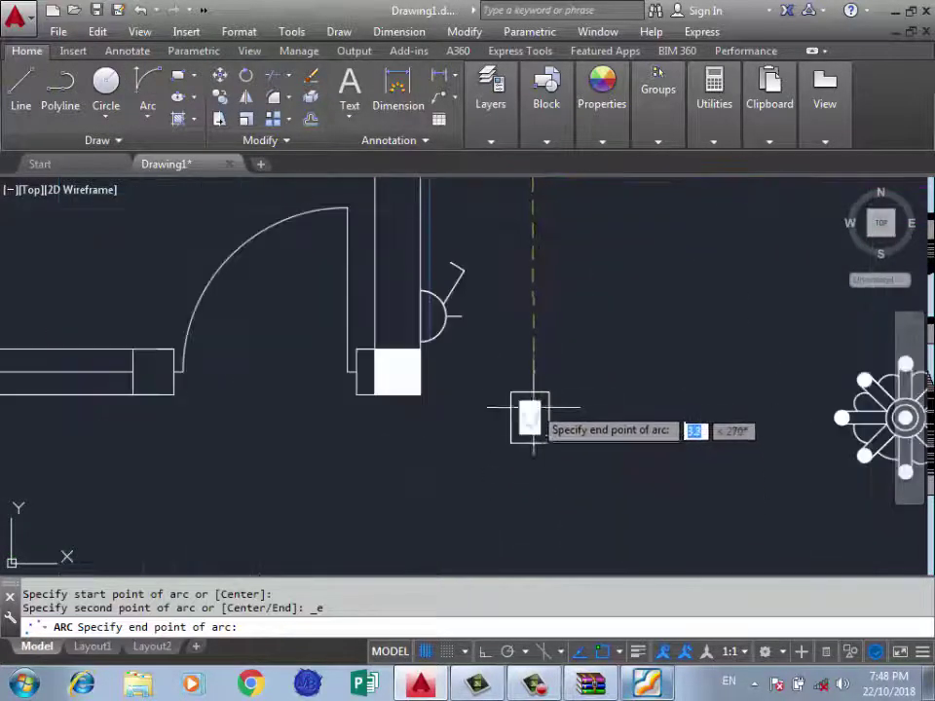
{"action": "left_click", "coordinate": [526, 414]}
{"action": "scroll", "coordinate": [526, 415], "scroll_direction": "down", "scroll_amount": 3}
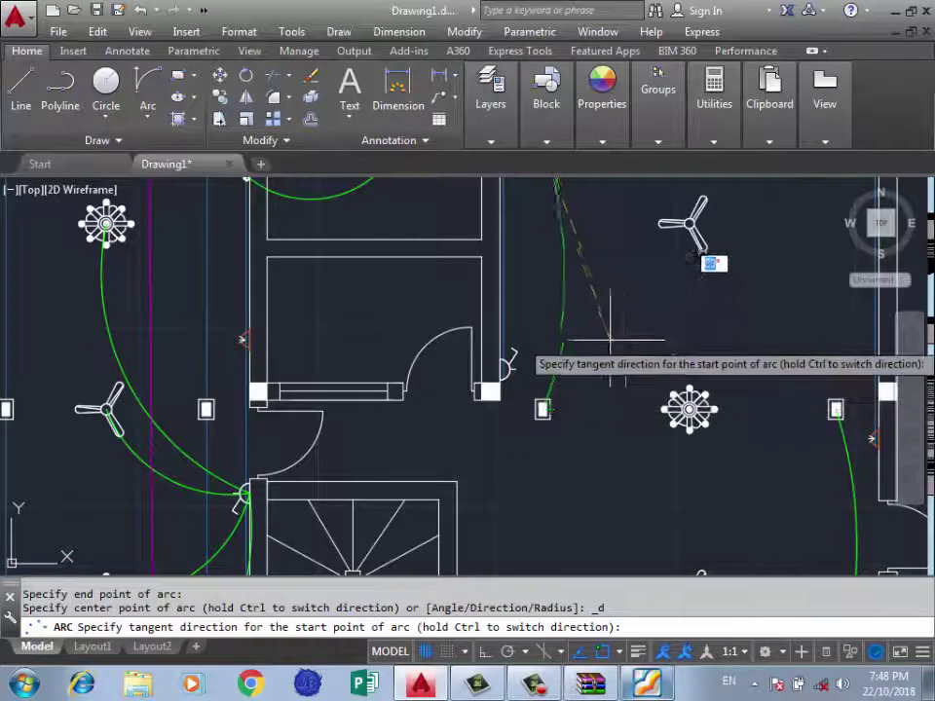
{"action": "left_click", "coordinate": [559, 331]}
{"action": "scroll", "coordinate": [559, 331], "scroll_direction": "down", "scroll_amount": 3}
{"action": "scroll", "coordinate": [528, 347], "scroll_direction": "up", "scroll_amount": 2}
Draw a wiring arc linking the wall lamp by the door to the lower switch.
{"action": "key", "text": "Return"}
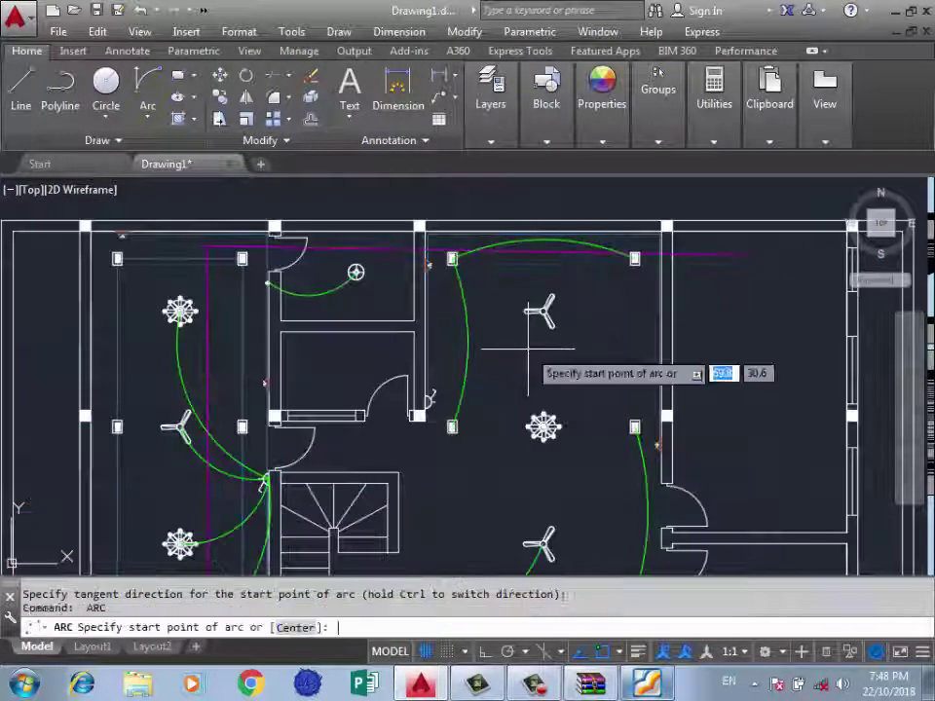
{"action": "scroll", "coordinate": [438, 385], "scroll_direction": "up", "scroll_amount": 2}
{"action": "scroll", "coordinate": [437, 374], "scroll_direction": "up", "scroll_amount": 2}
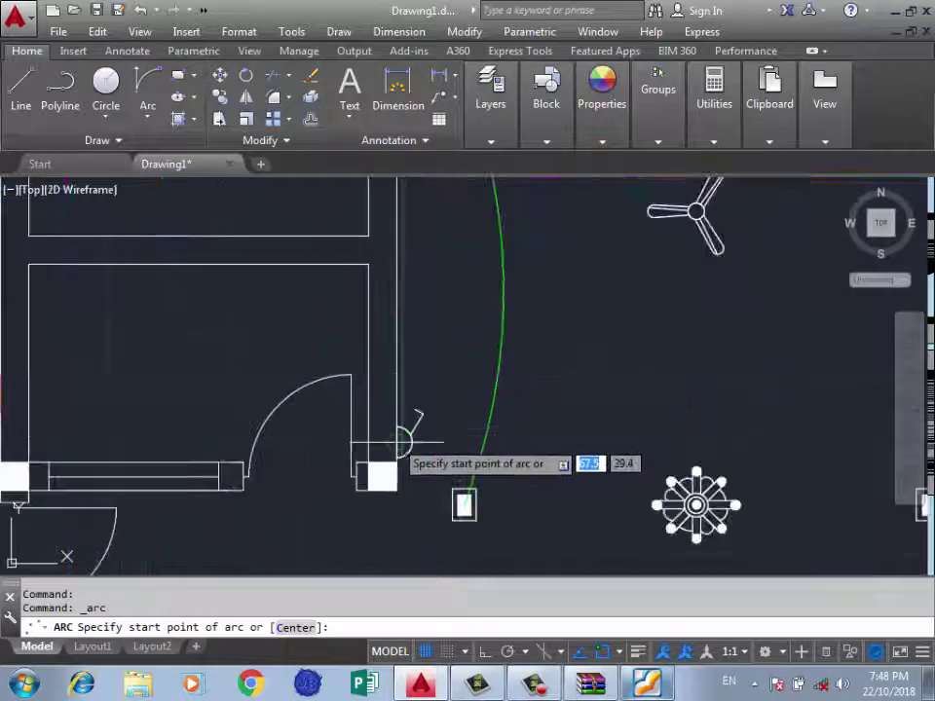
{"action": "left_click", "coordinate": [397, 444]}
{"action": "scroll", "coordinate": [456, 532], "scroll_direction": "up", "scroll_amount": 4}
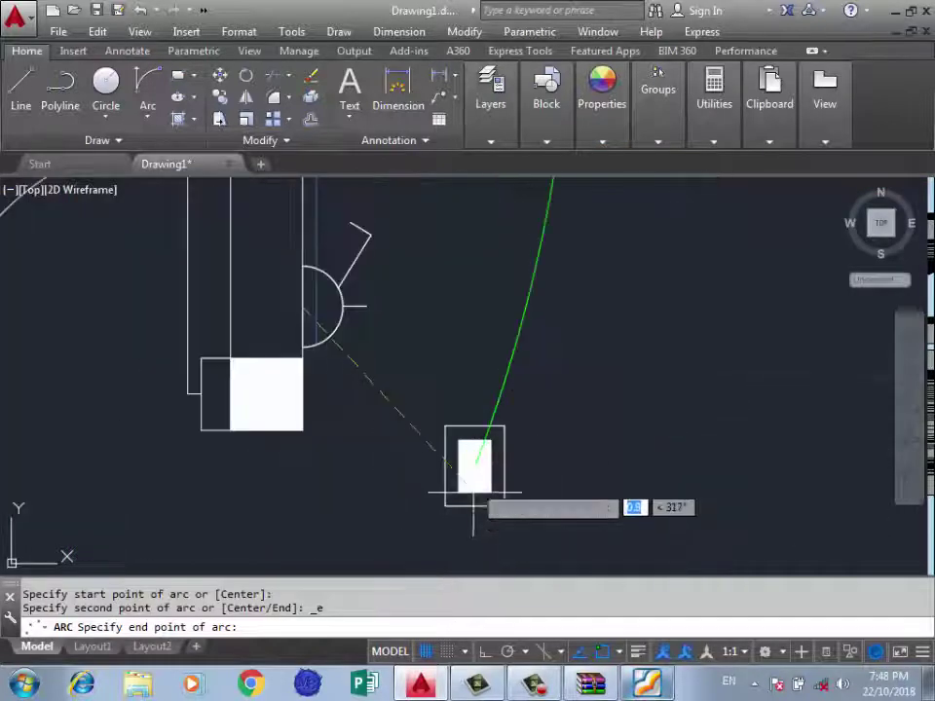
{"action": "left_click", "coordinate": [474, 465]}
{"action": "left_click", "coordinate": [460, 315]}
{"action": "scroll", "coordinate": [376, 481], "scroll_direction": "down", "scroll_amount": 4}
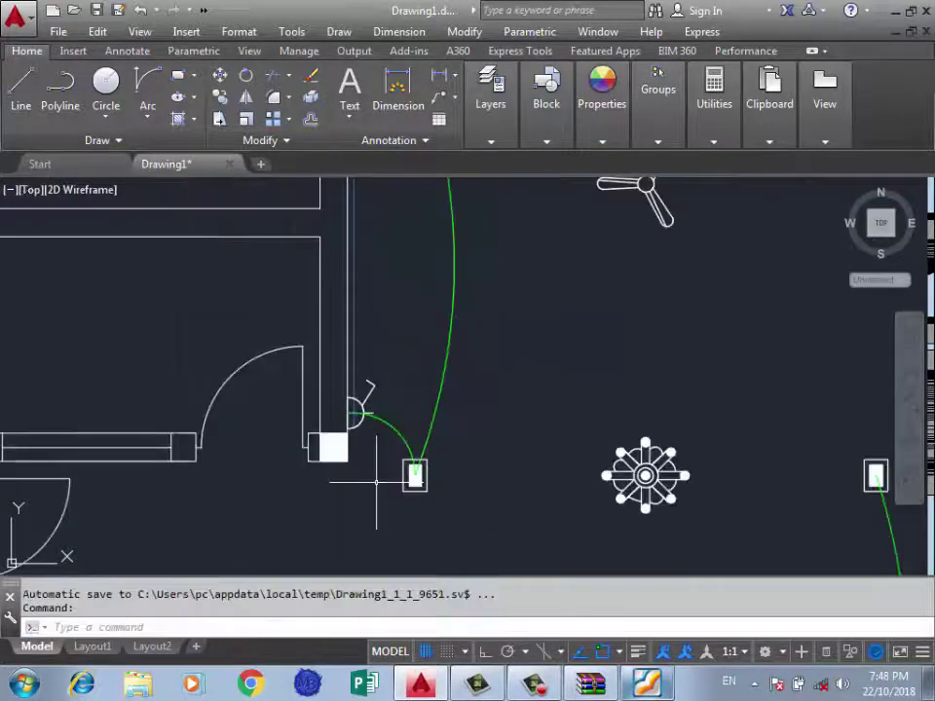
Draw a wiring arc from the wall lamp to the ceiling fan centre.
{"action": "left_click", "coordinate": [147, 86]}
{"action": "scroll", "coordinate": [409, 423], "scroll_direction": "up", "scroll_amount": 3}
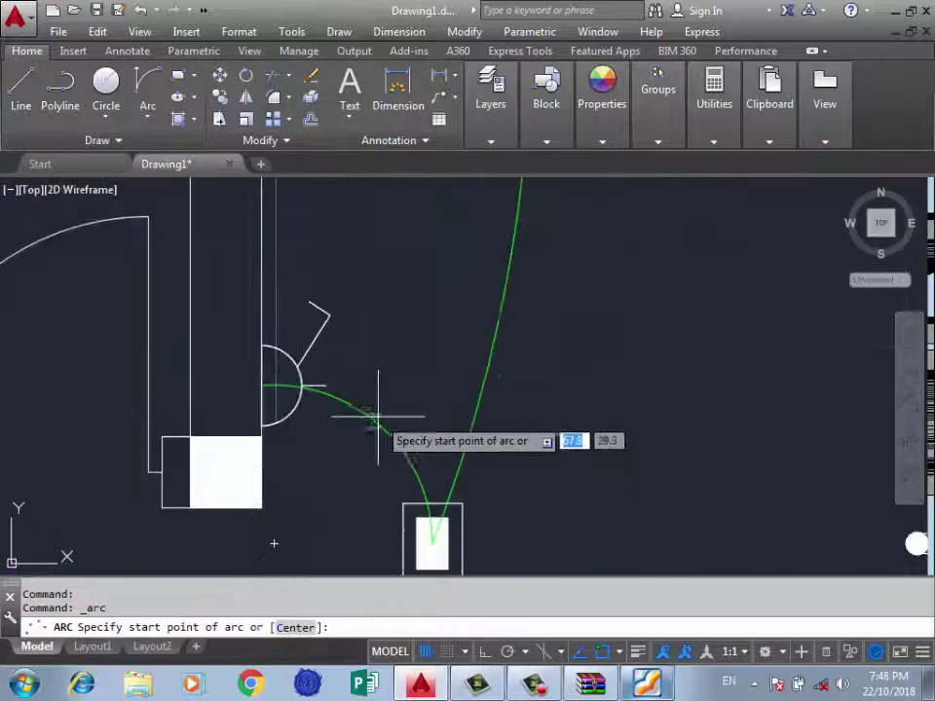
{"action": "left_click", "coordinate": [275, 384]}
{"action": "scroll", "coordinate": [233, 473], "scroll_direction": "down", "scroll_amount": 3}
{"action": "scroll", "coordinate": [486, 225], "scroll_direction": "down", "scroll_amount": 2}
{"action": "scroll", "coordinate": [542, 199], "scroll_direction": "up", "scroll_amount": 5}
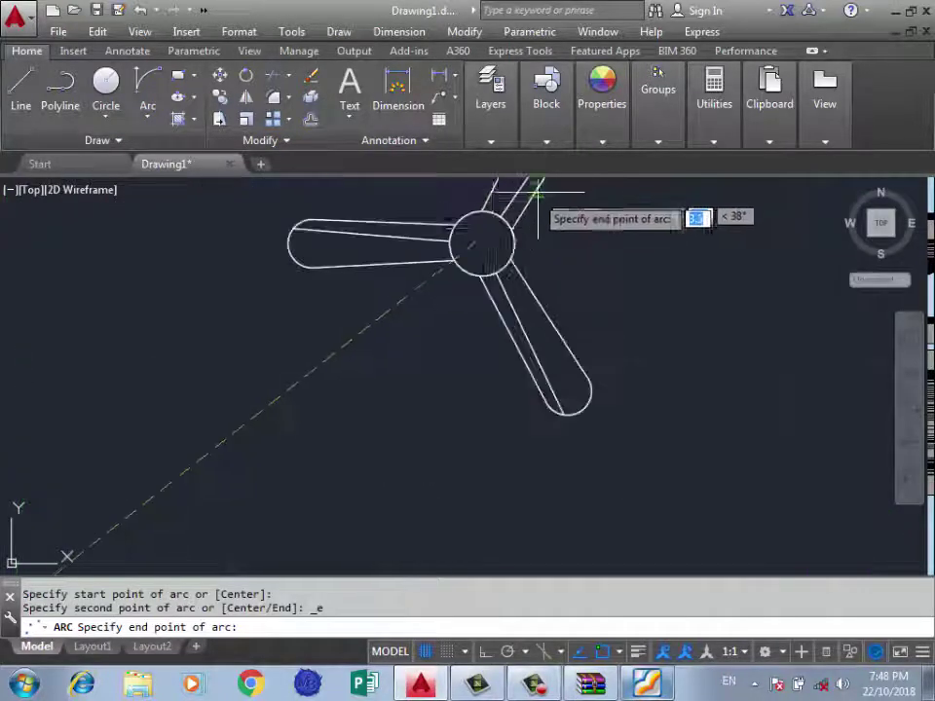
{"action": "left_click", "coordinate": [481, 244]}
{"action": "scroll", "coordinate": [521, 381], "scroll_direction": "down", "scroll_amount": 2}
{"action": "scroll", "coordinate": [522, 382], "scroll_direction": "down", "scroll_amount": 4}
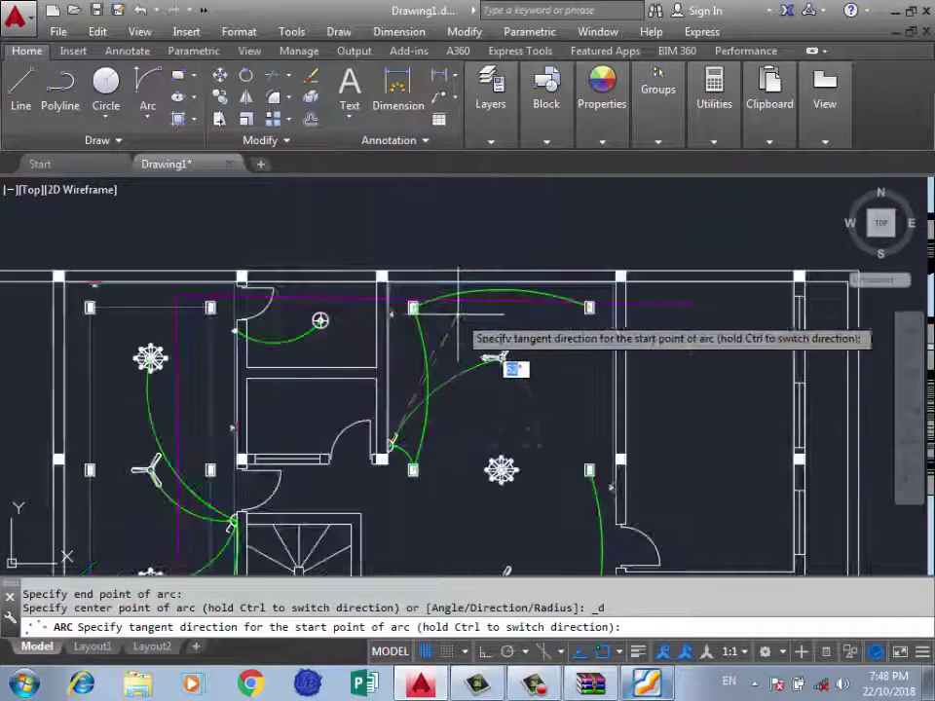
{"action": "left_click", "coordinate": [523, 426]}
{"action": "scroll", "coordinate": [453, 429], "scroll_direction": "down", "scroll_amount": 3}
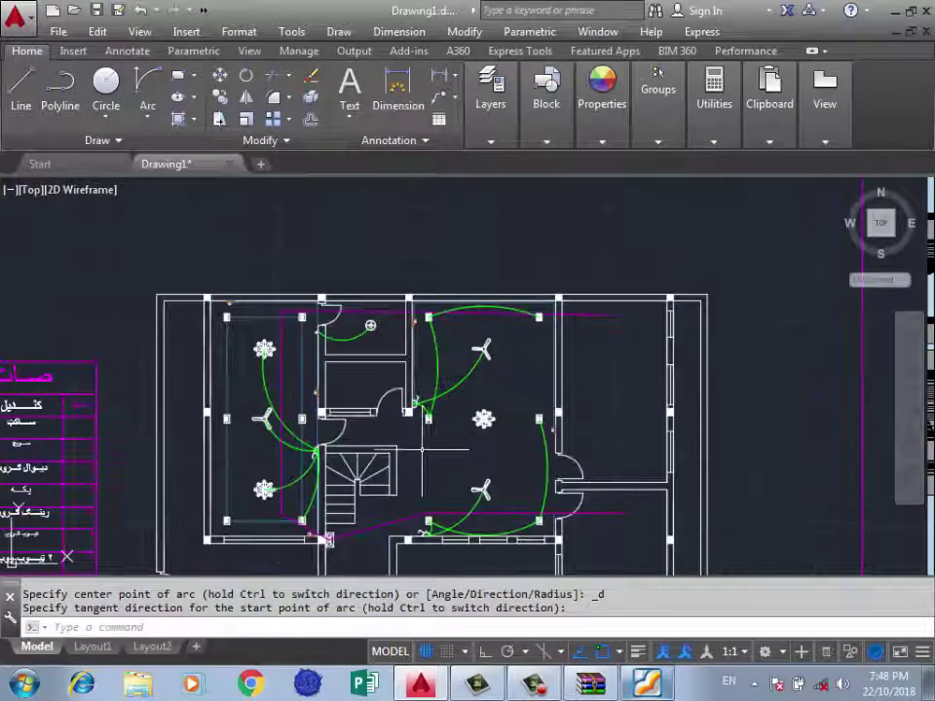
{"action": "scroll", "coordinate": [414, 453], "scroll_direction": "up", "scroll_amount": 4}
{"action": "scroll", "coordinate": [414, 453], "scroll_direction": "down", "scroll_amount": 2}
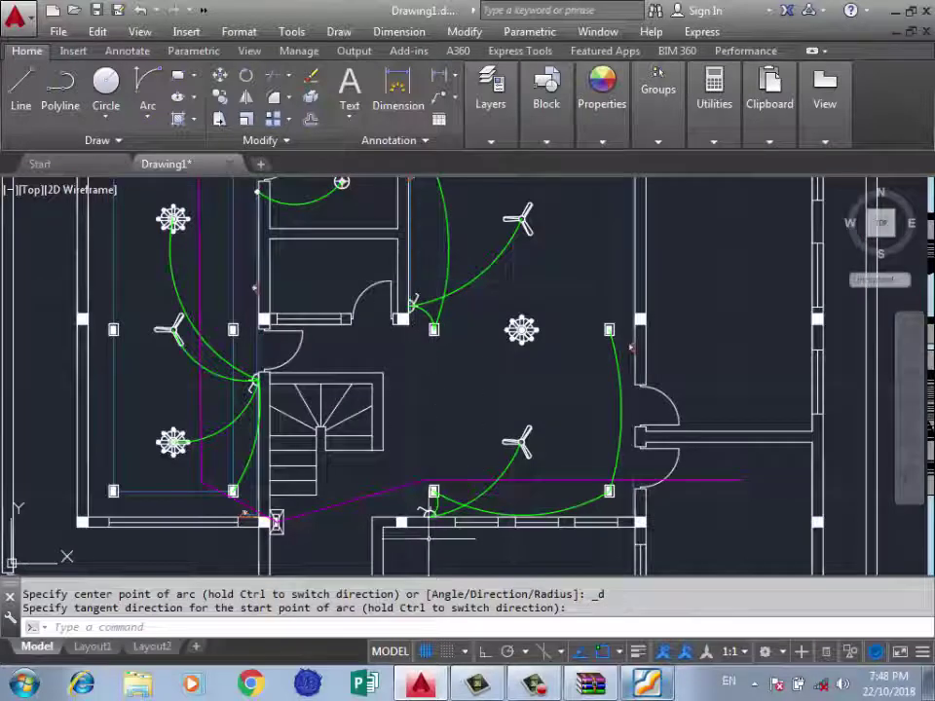
{"action": "scroll", "coordinate": [409, 449], "scroll_direction": "up", "scroll_amount": 2}
Draw an arc from the lower switch to the central ceiling light using the End and Direction options.
{"action": "key", "text": "Return"}
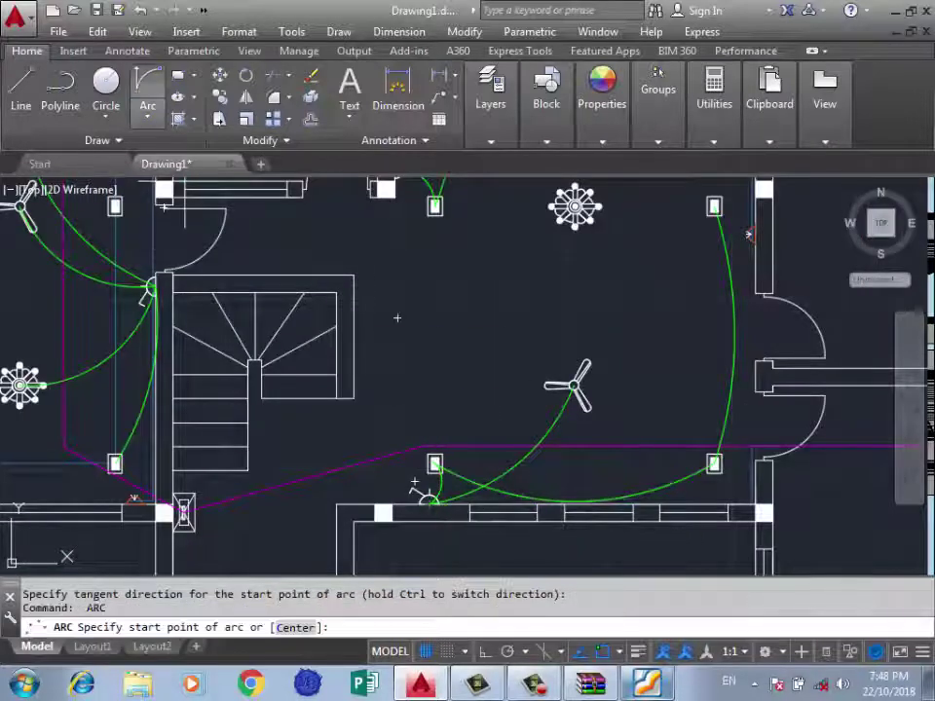
{"action": "left_click", "coordinate": [147, 87]}
{"action": "scroll", "coordinate": [434, 475], "scroll_direction": "down", "scroll_amount": 2}
{"action": "scroll", "coordinate": [433, 389], "scroll_direction": "up", "scroll_amount": 2}
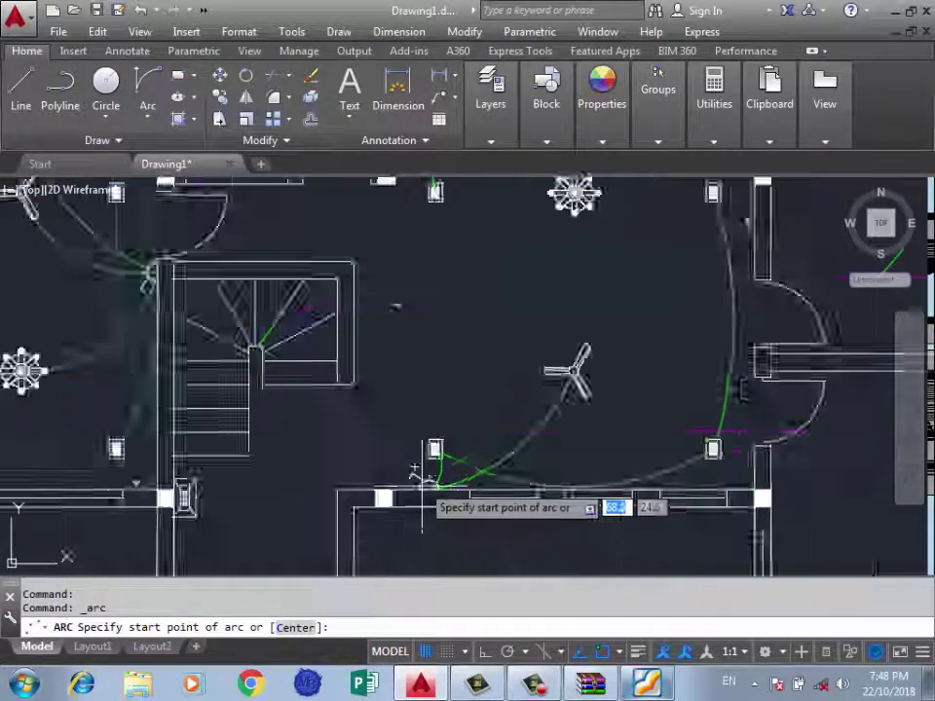
{"action": "scroll", "coordinate": [420, 482], "scroll_direction": "up", "scroll_amount": 3}
{"action": "left_click", "coordinate": [444, 511]}
{"action": "key", "text": "Down"}
{"action": "key", "text": "Down"}
{"action": "key", "text": "Return"}
{"action": "scroll", "coordinate": [389, 506], "scroll_direction": "down", "scroll_amount": 3}
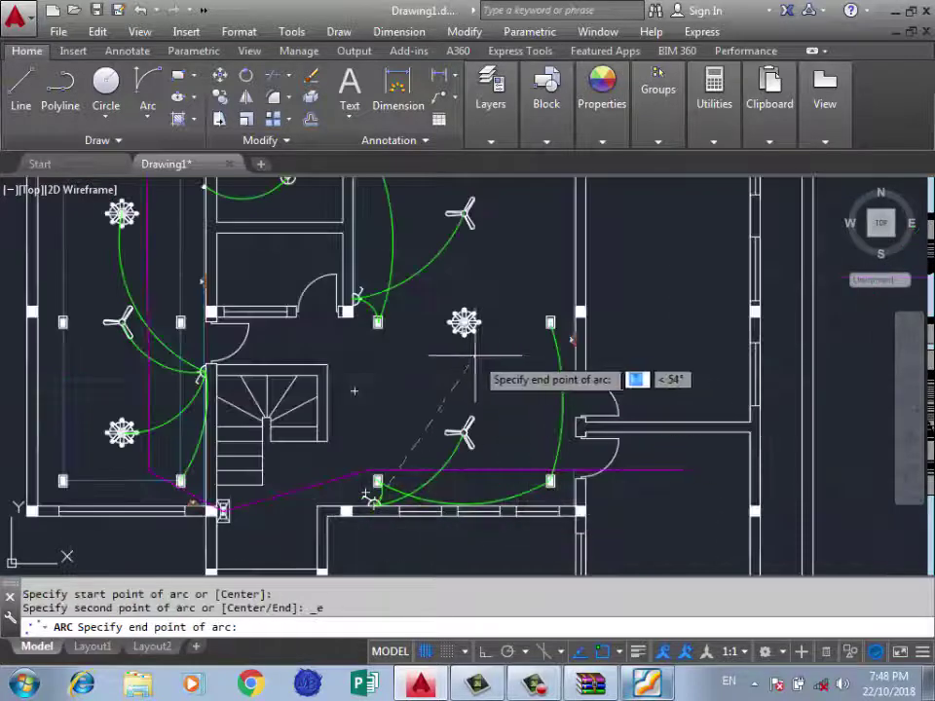
{"action": "scroll", "coordinate": [474, 355], "scroll_direction": "down", "scroll_amount": 3}
{"action": "scroll", "coordinate": [396, 376], "scroll_direction": "up", "scroll_amount": 4}
{"action": "scroll", "coordinate": [385, 313], "scroll_direction": "up", "scroll_amount": 4}
{"action": "scroll", "coordinate": [469, 376], "scroll_direction": "up", "scroll_amount": 2}
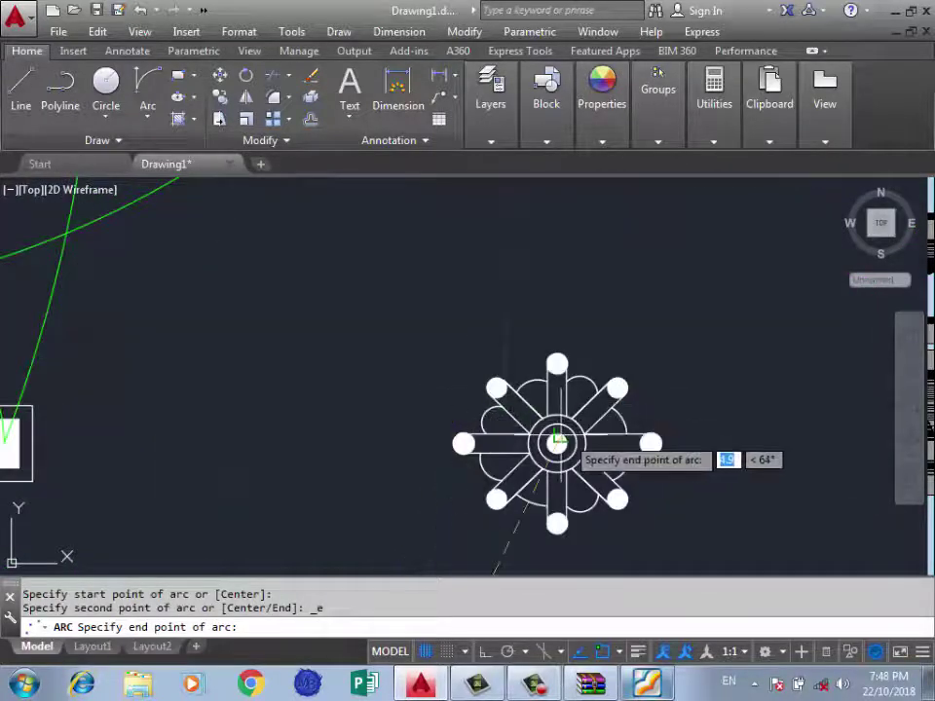
{"action": "left_click", "coordinate": [561, 444]}
{"action": "key", "text": "Down"}
{"action": "key", "text": "Down"}
{"action": "key", "text": "Return"}
{"action": "scroll", "coordinate": [556, 444], "scroll_direction": "down", "scroll_amount": 3}
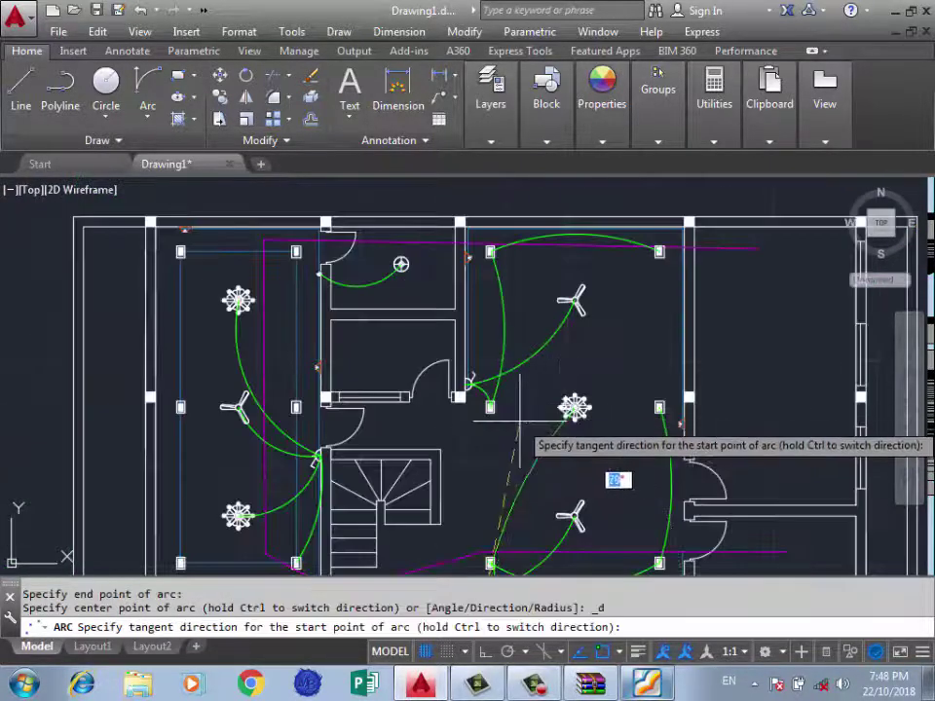
{"action": "scroll", "coordinate": [509, 413], "scroll_direction": "down", "scroll_amount": 2}
{"action": "scroll", "coordinate": [497, 444], "scroll_direction": "up", "scroll_amount": 5}
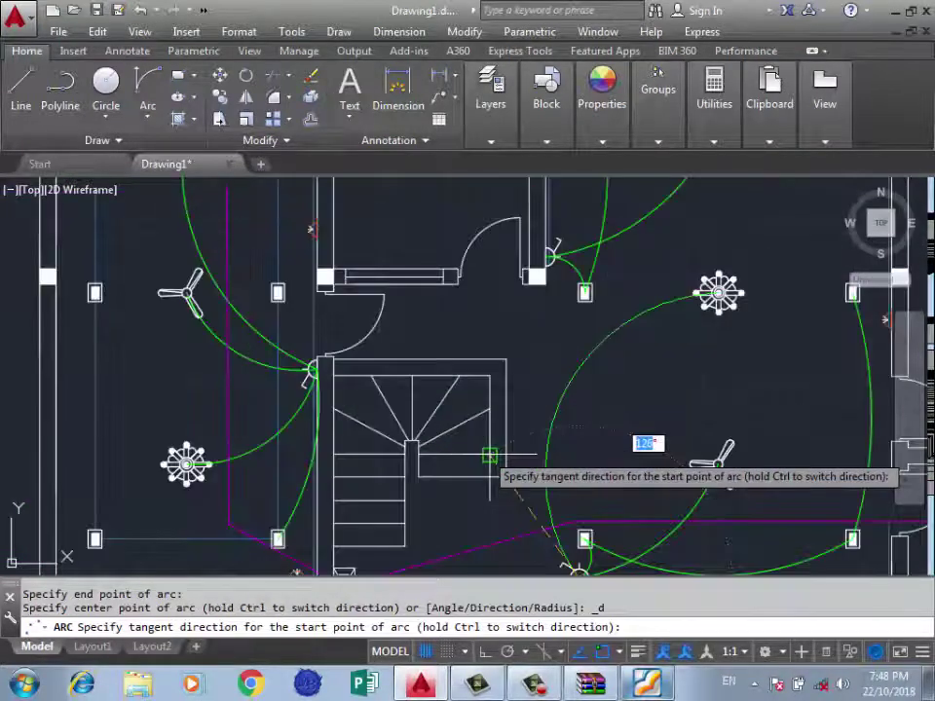
{"action": "left_click", "coordinate": [516, 440]}
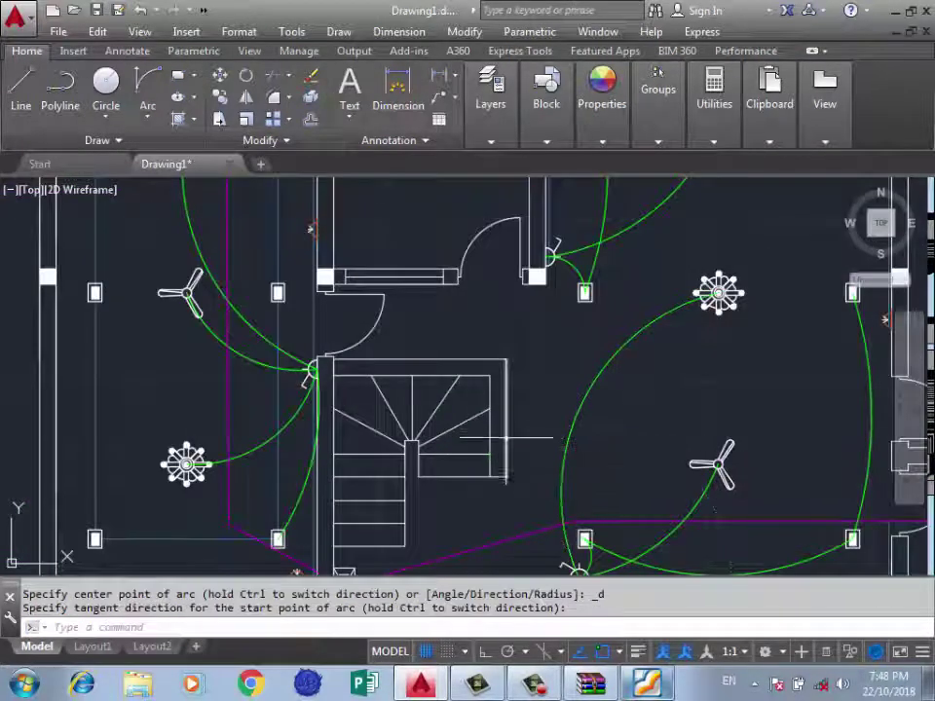
{"action": "scroll", "coordinate": [468, 424], "scroll_direction": "down", "scroll_amount": 2}
{"action": "scroll", "coordinate": [693, 416], "scroll_direction": "up", "scroll_amount": 2}
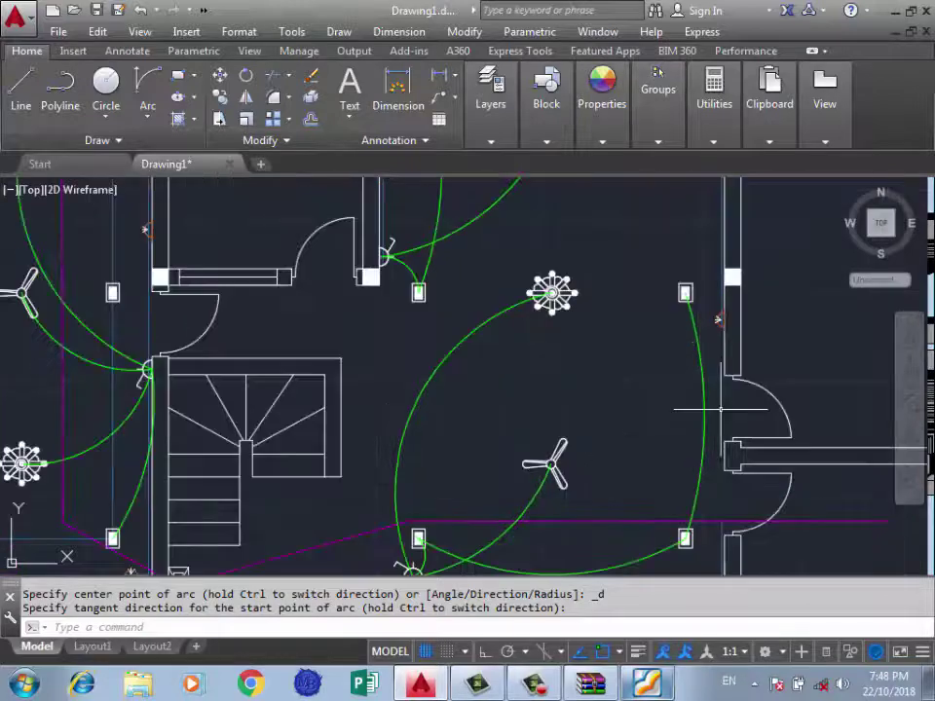
Window-select the wiring and then the bottom green arc.
{"action": "left_click", "coordinate": [716, 389]}
{"action": "left_click", "coordinate": [658, 376]}
{"action": "scroll", "coordinate": [643, 419], "scroll_direction": "down", "scroll_amount": 2}
{"action": "scroll", "coordinate": [613, 462], "scroll_direction": "up", "scroll_amount": 5}
{"action": "left_click", "coordinate": [625, 484]}
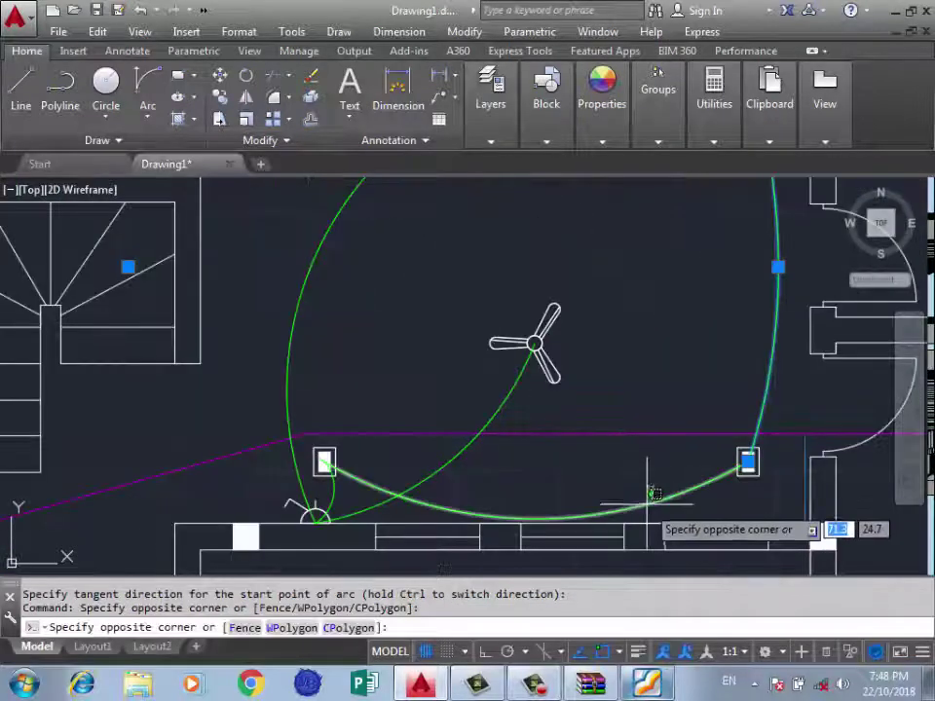
{"action": "left_click", "coordinate": [646, 511]}
{"action": "scroll", "coordinate": [545, 390], "scroll_direction": "down", "scroll_amount": 2}
{"action": "scroll", "coordinate": [523, 356], "scroll_direction": "down", "scroll_amount": 2}
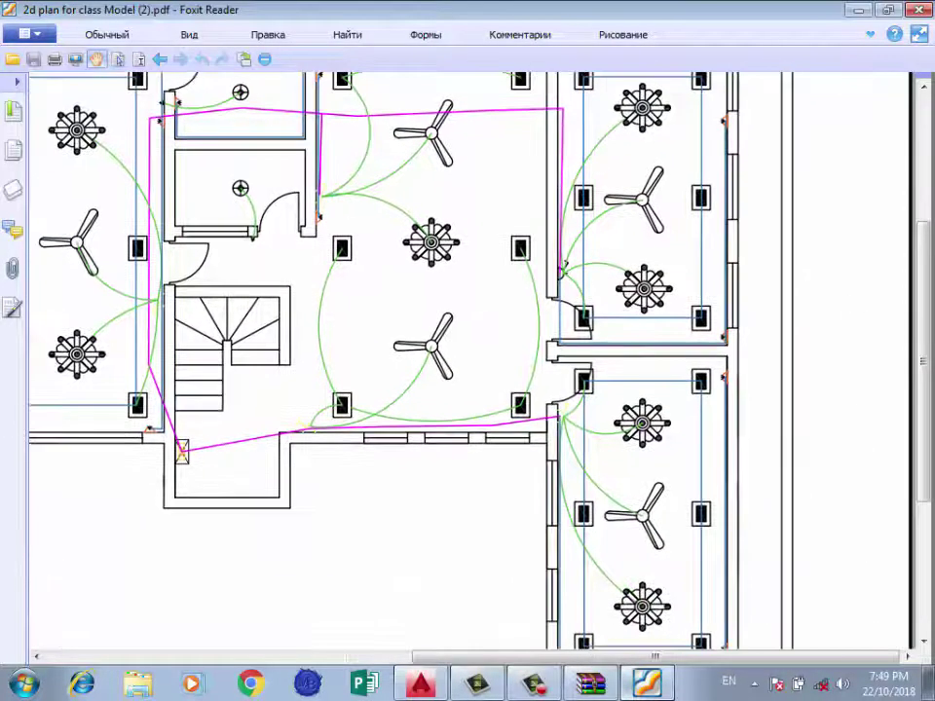
{"action": "scroll", "coordinate": [467, 360], "scroll_direction": "up", "scroll_amount": 3}
{"action": "key", "text": "alt+Tab"}
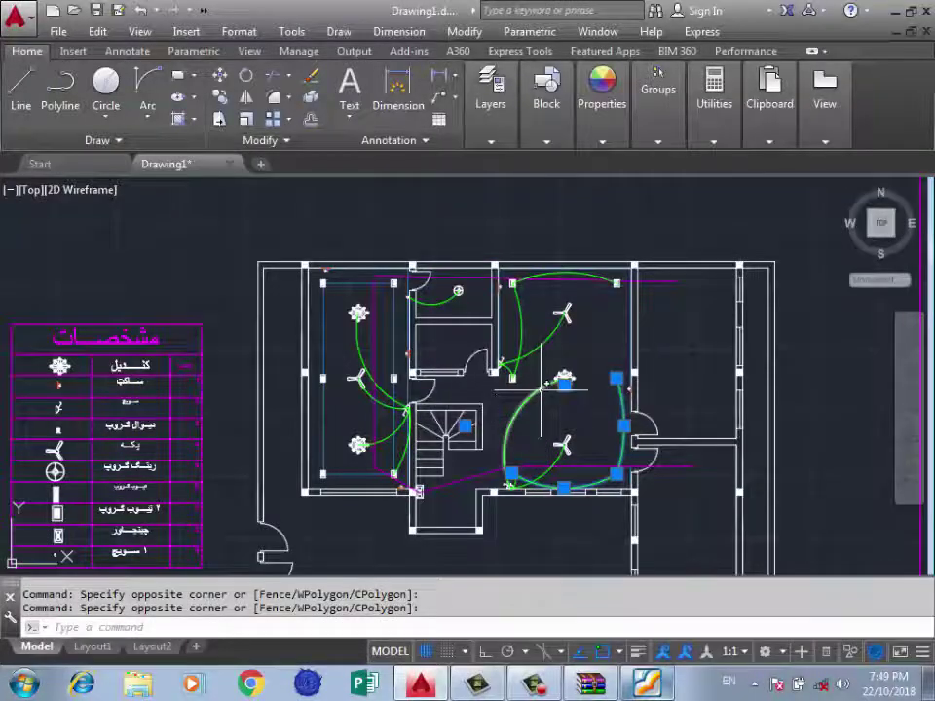
{"action": "scroll", "coordinate": [617, 346], "scroll_direction": "up", "scroll_amount": 2}
{"action": "scroll", "coordinate": [582, 409], "scroll_direction": "up", "scroll_amount": 3}
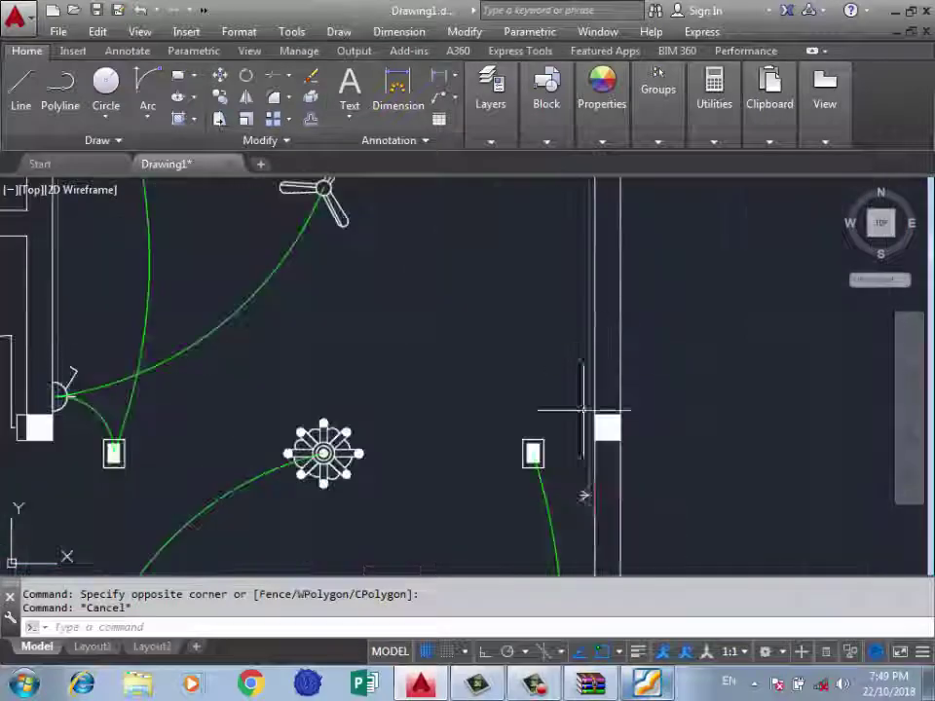
{"action": "scroll", "coordinate": [582, 499], "scroll_direction": "down", "scroll_amount": 2}
{"action": "scroll", "coordinate": [604, 440], "scroll_direction": "down", "scroll_amount": 2}
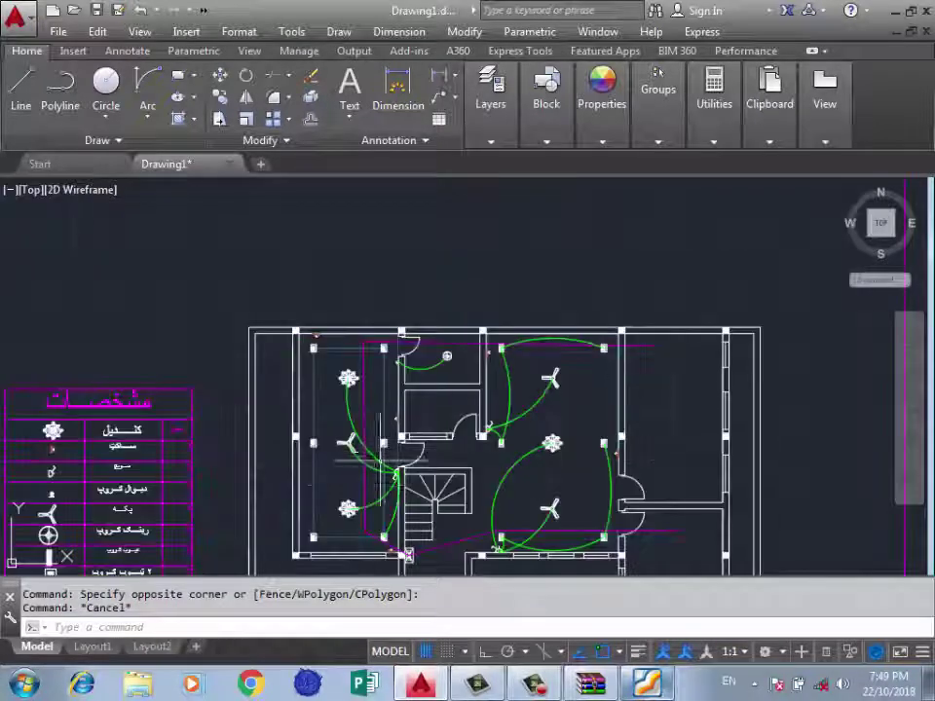
{"action": "scroll", "coordinate": [355, 484], "scroll_direction": "up", "scroll_amount": 3}
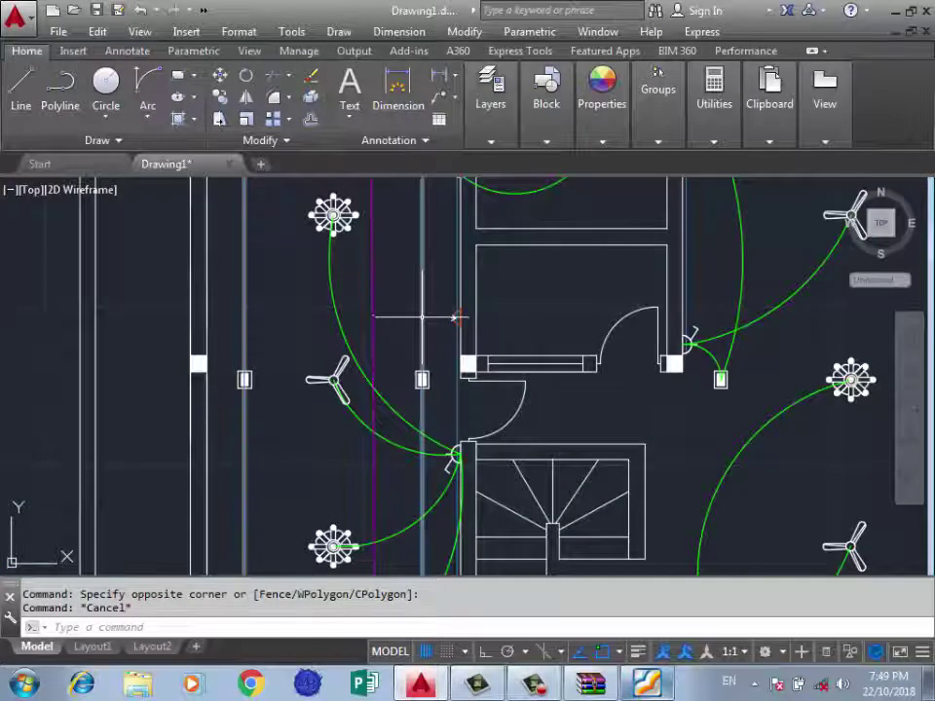
{"action": "scroll", "coordinate": [419, 314], "scroll_direction": "down", "scroll_amount": 2}
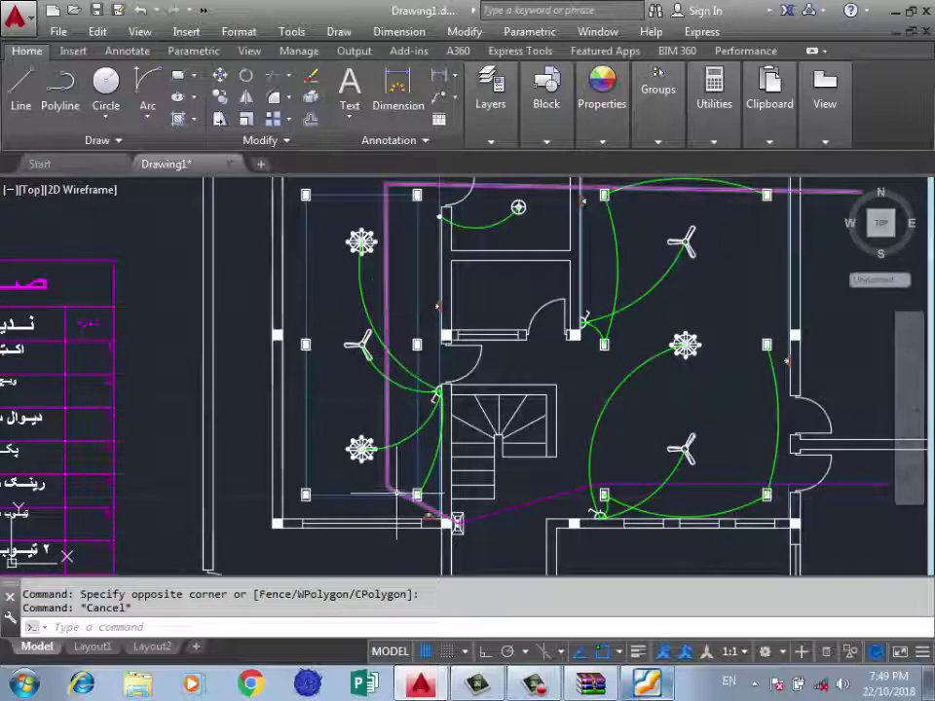
{"action": "middle_click_drag", "start_coordinate": [750, 395], "coordinate": [609, 297]}
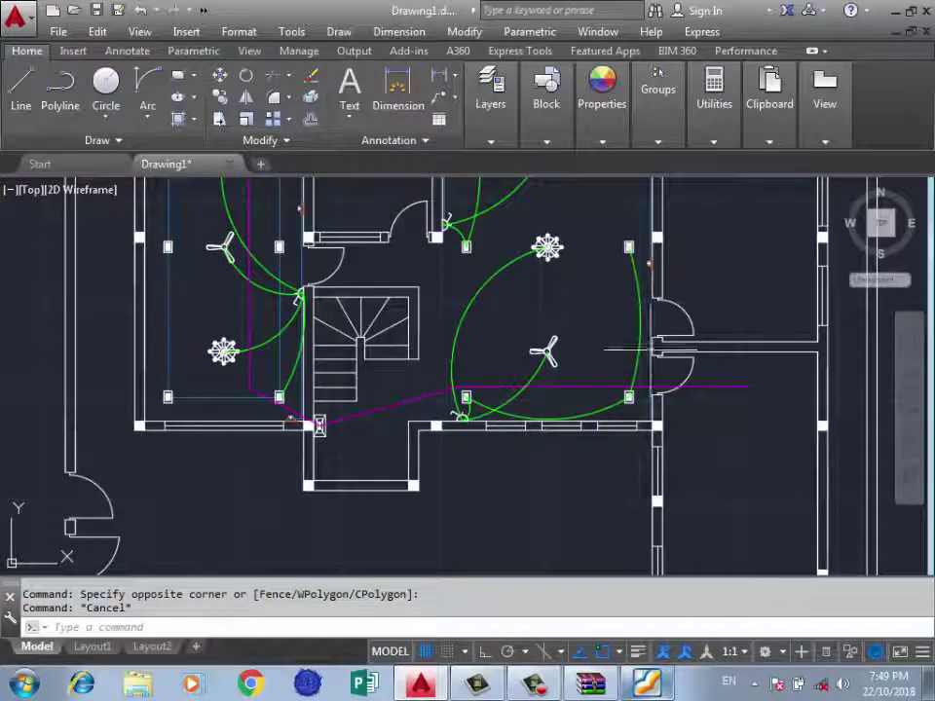
{"action": "scroll", "coordinate": [569, 414], "scroll_direction": "up", "scroll_amount": 2}
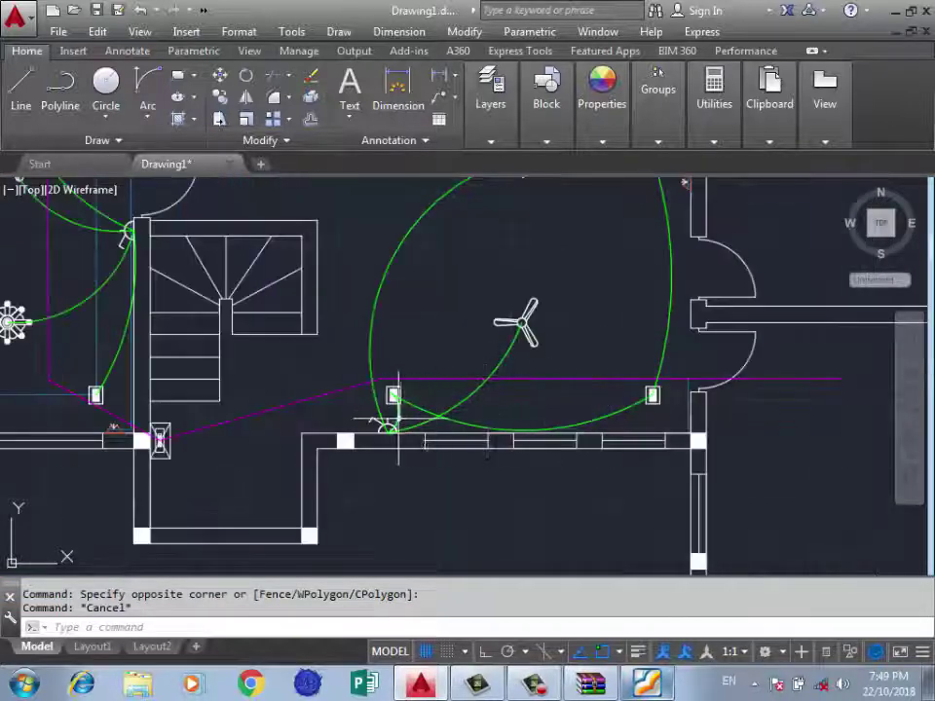
{"action": "scroll", "coordinate": [398, 418], "scroll_direction": "up", "scroll_amount": 3}
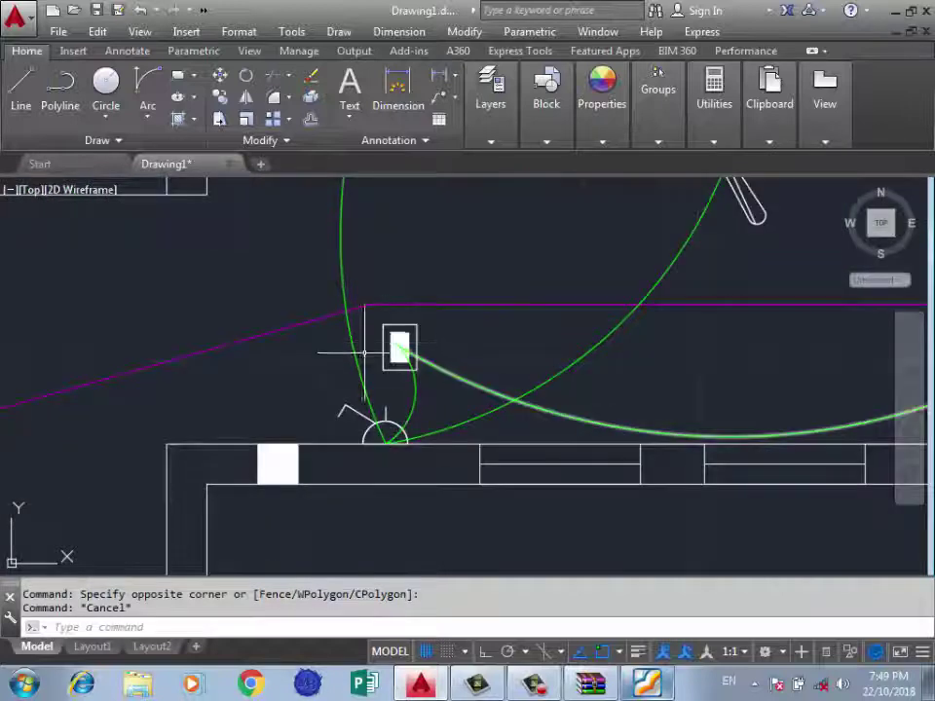
{"action": "scroll", "coordinate": [365, 353], "scroll_direction": "down", "scroll_amount": 3}
{"action": "scroll", "coordinate": [620, 242], "scroll_direction": "down", "scroll_amount": 1}
{"action": "scroll", "coordinate": [620, 311], "scroll_direction": "down", "scroll_amount": 1}
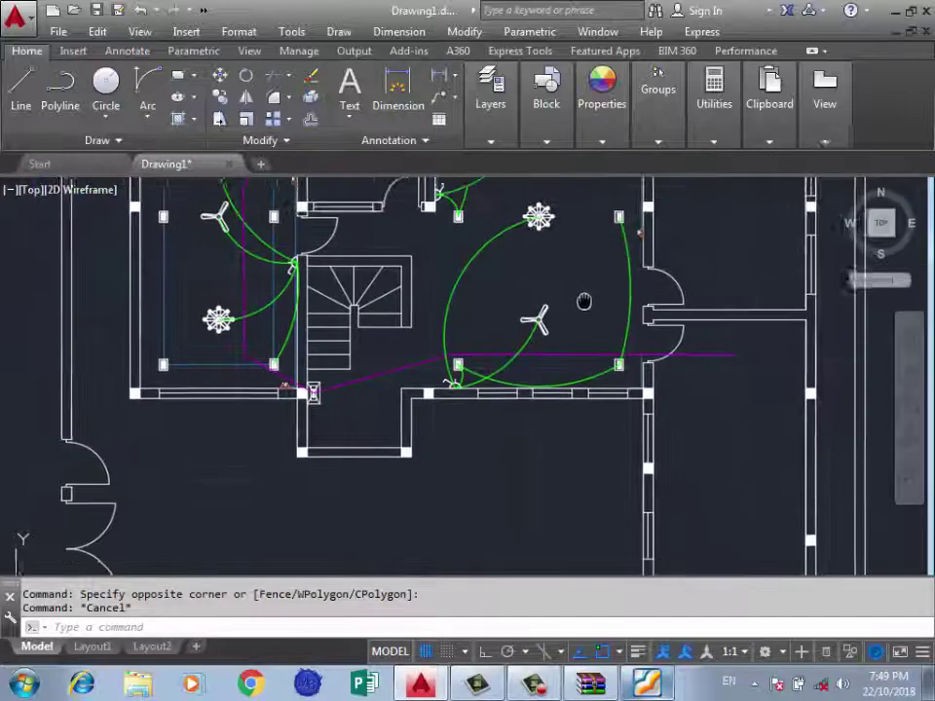
{"action": "scroll", "coordinate": [620, 370], "scroll_direction": "down", "scroll_amount": 1}
{"action": "scroll", "coordinate": [465, 373], "scroll_direction": "up", "scroll_amount": 2}
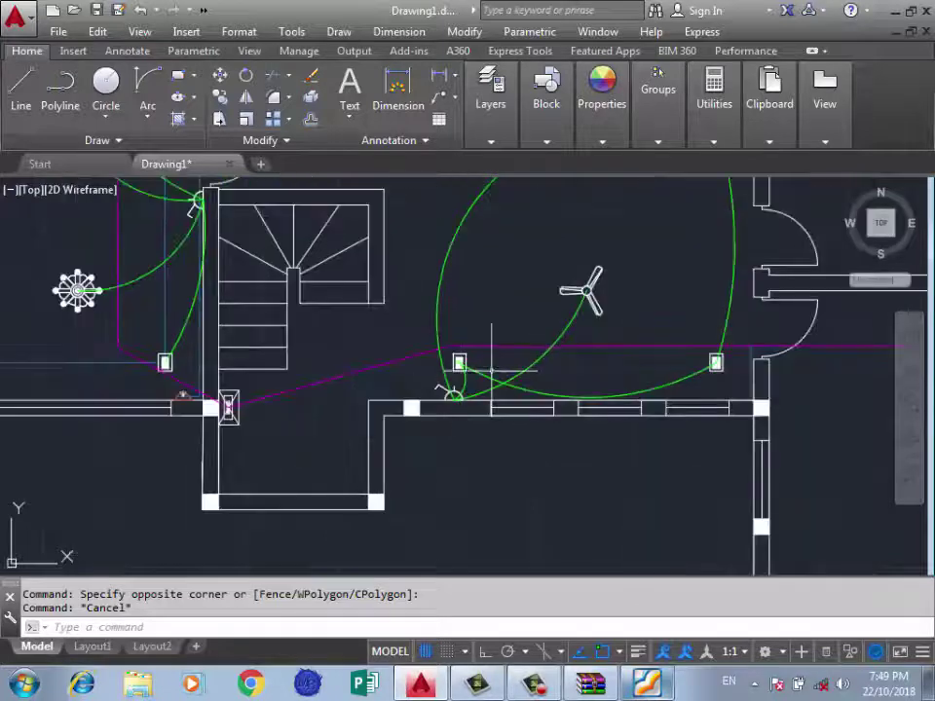
{"action": "scroll", "coordinate": [588, 368], "scroll_direction": "down", "scroll_amount": 3}
{"action": "scroll", "coordinate": [657, 281], "scroll_direction": "up", "scroll_amount": 2}
{"action": "left_click_drag", "start_coordinate": [657, 282], "coordinate": [632, 292]}
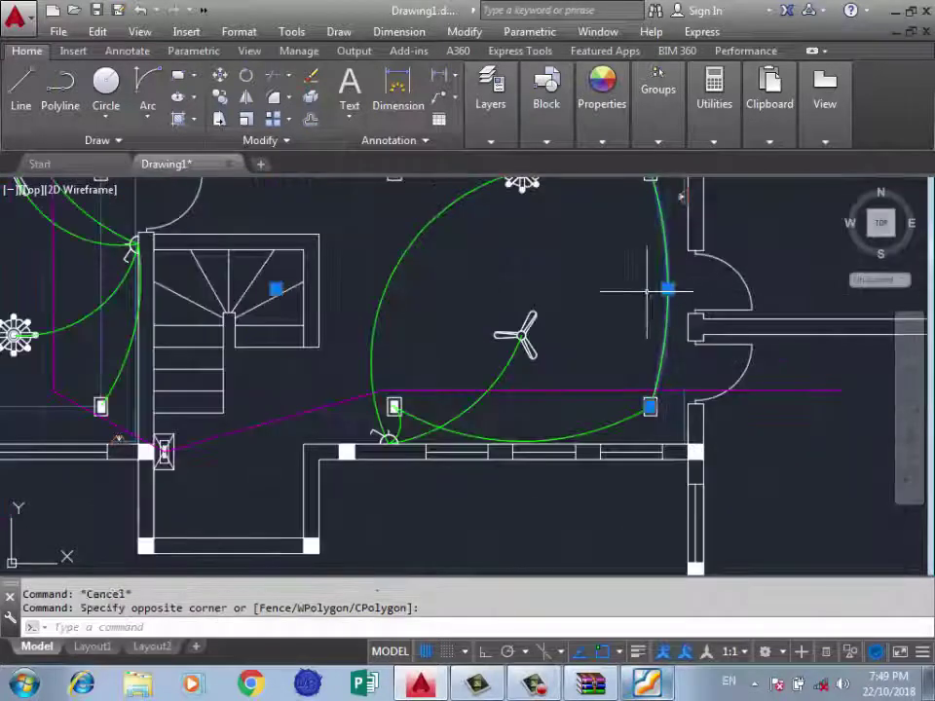
{"action": "scroll", "coordinate": [624, 408], "scroll_direction": "up", "scroll_amount": 2}
{"action": "left_click", "coordinate": [615, 440]}
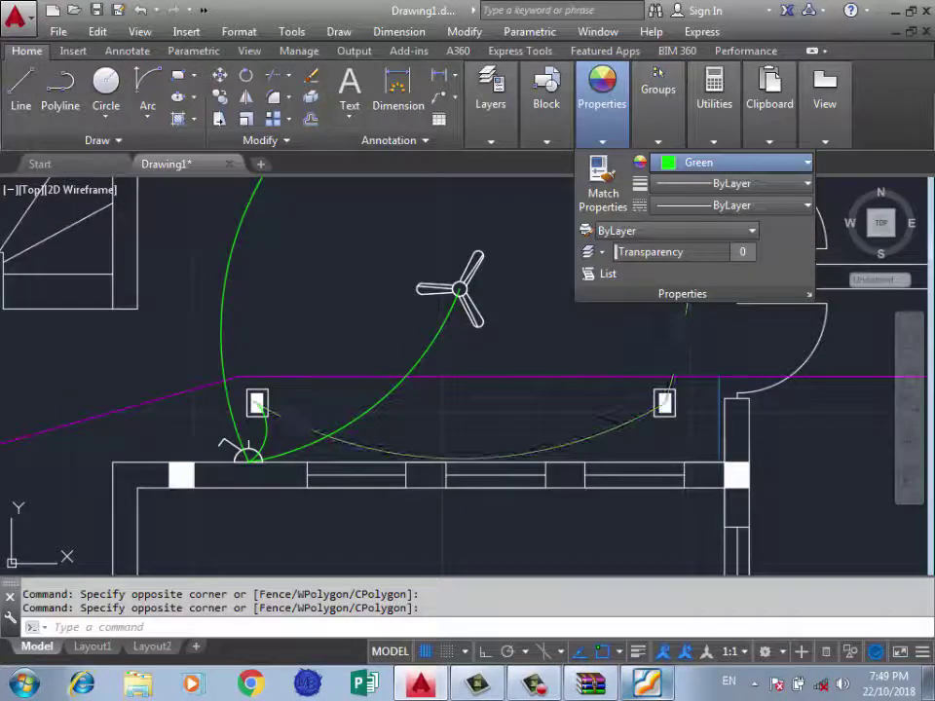
{"action": "key", "text": "Escape"}
{"action": "scroll", "coordinate": [410, 273], "scroll_direction": "down", "scroll_amount": 3}
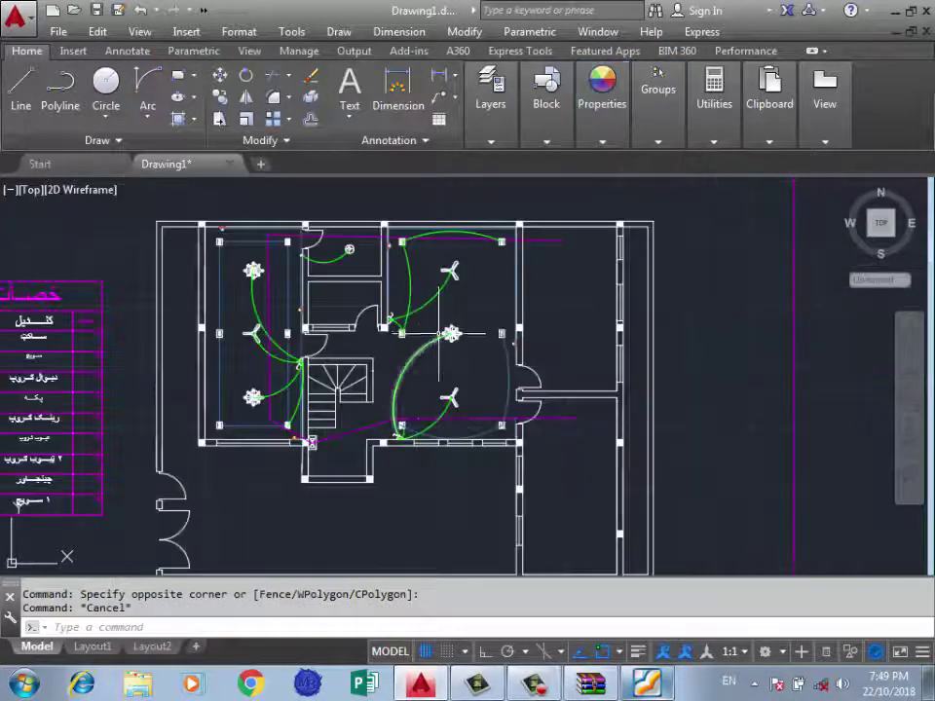
{"action": "scroll", "coordinate": [410, 272], "scroll_direction": "up", "scroll_amount": 1}
{"action": "scroll", "coordinate": [410, 277], "scroll_direction": "up", "scroll_amount": 5}
{"action": "left_click", "coordinate": [463, 267]}
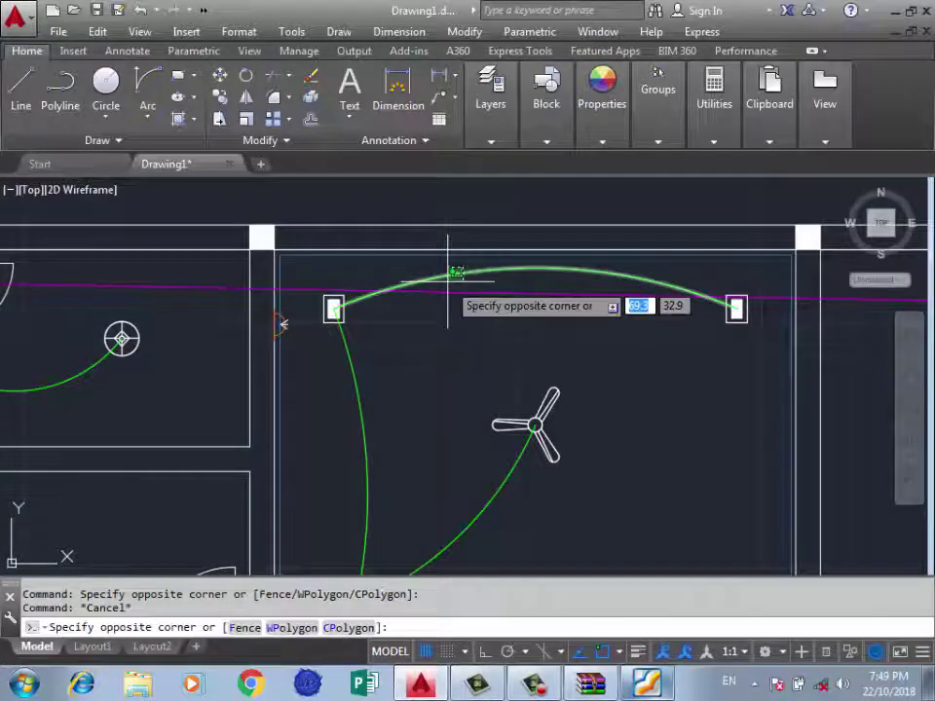
{"action": "left_click", "coordinate": [427, 293]}
{"action": "left_click", "coordinate": [375, 386]}
{"action": "left_click", "coordinate": [350, 409]}
{"action": "left_click", "coordinate": [601, 88]}
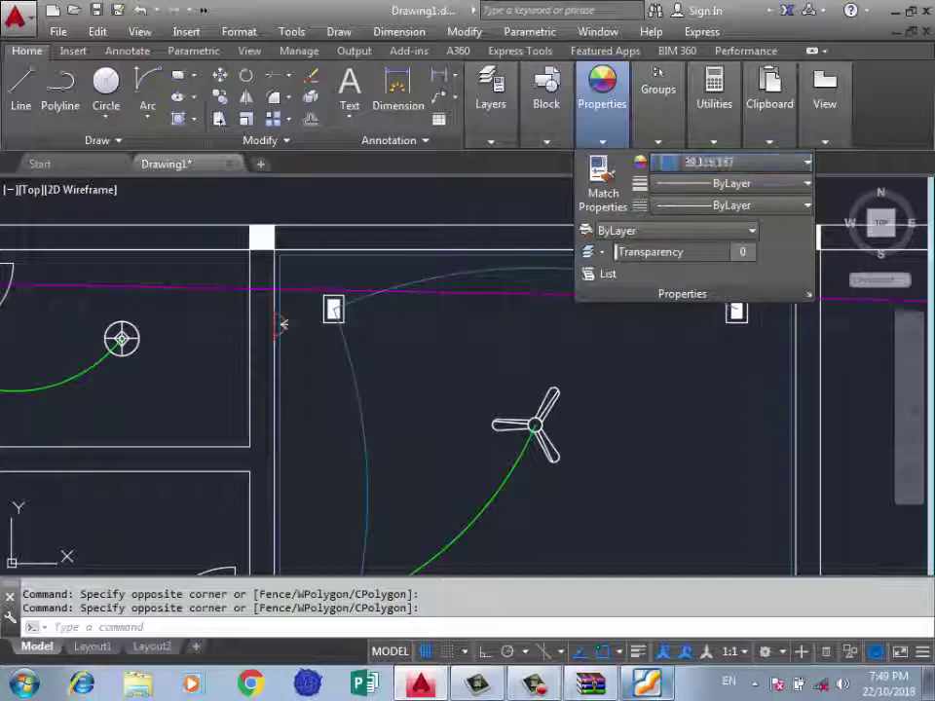
{"action": "key", "text": "Escape"}
{"action": "scroll", "coordinate": [605, 261], "scroll_direction": "down", "scroll_amount": 5}
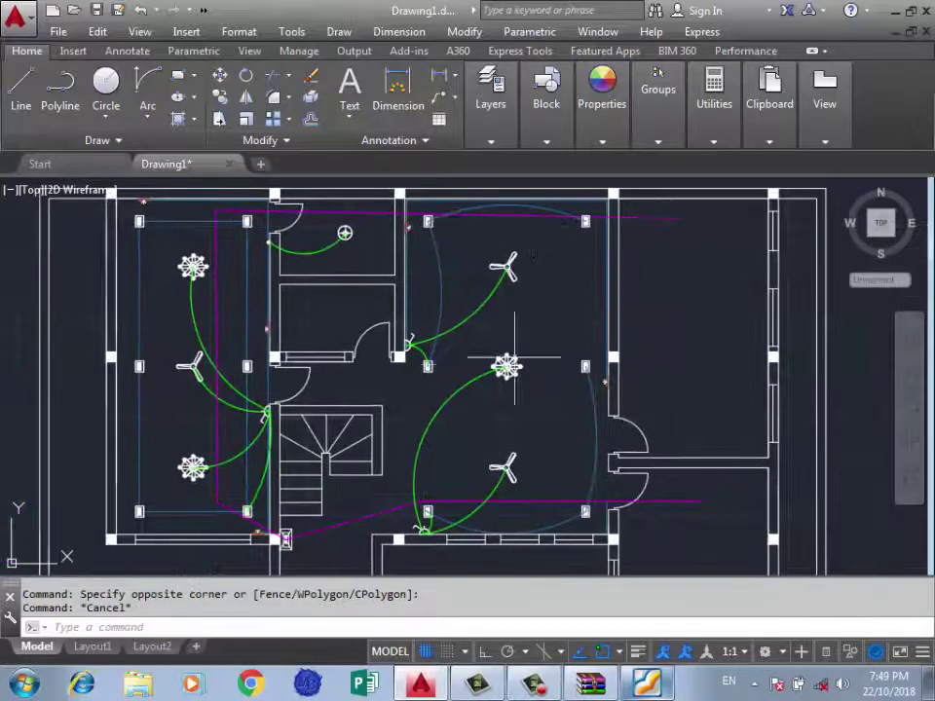
{"action": "scroll", "coordinate": [419, 383], "scroll_direction": "up", "scroll_amount": 4}
{"action": "scroll", "coordinate": [351, 389], "scroll_direction": "down", "scroll_amount": 4}
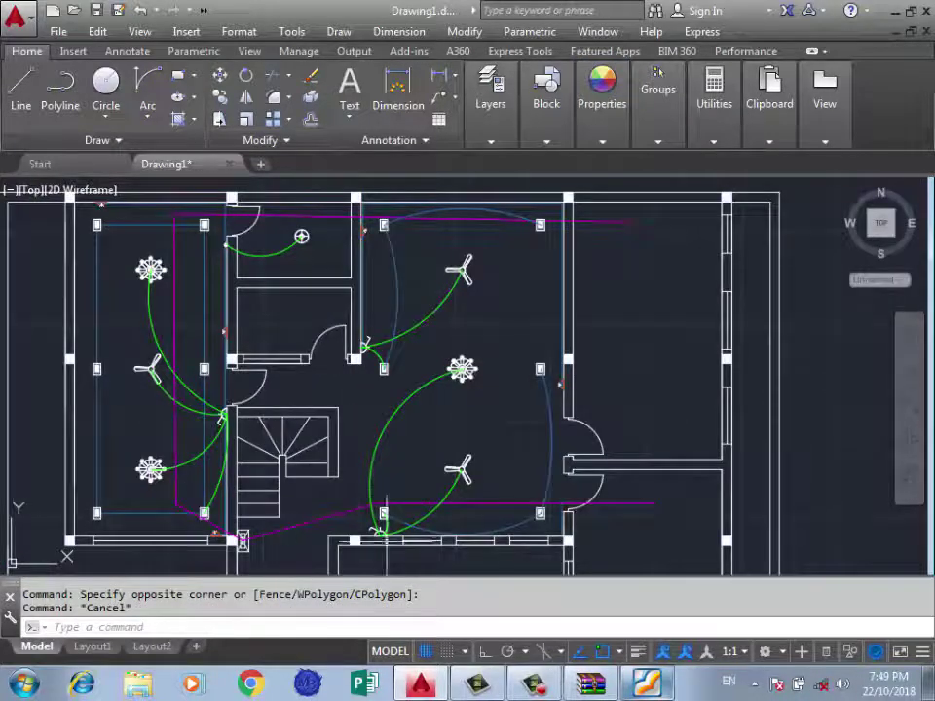
{"action": "scroll", "coordinate": [385, 536], "scroll_direction": "up", "scroll_amount": 4}
{"action": "scroll", "coordinate": [358, 482], "scroll_direction": "down", "scroll_amount": 4}
{"action": "middle_click_drag", "start_coordinate": [508, 386], "coordinate": [417, 373]}
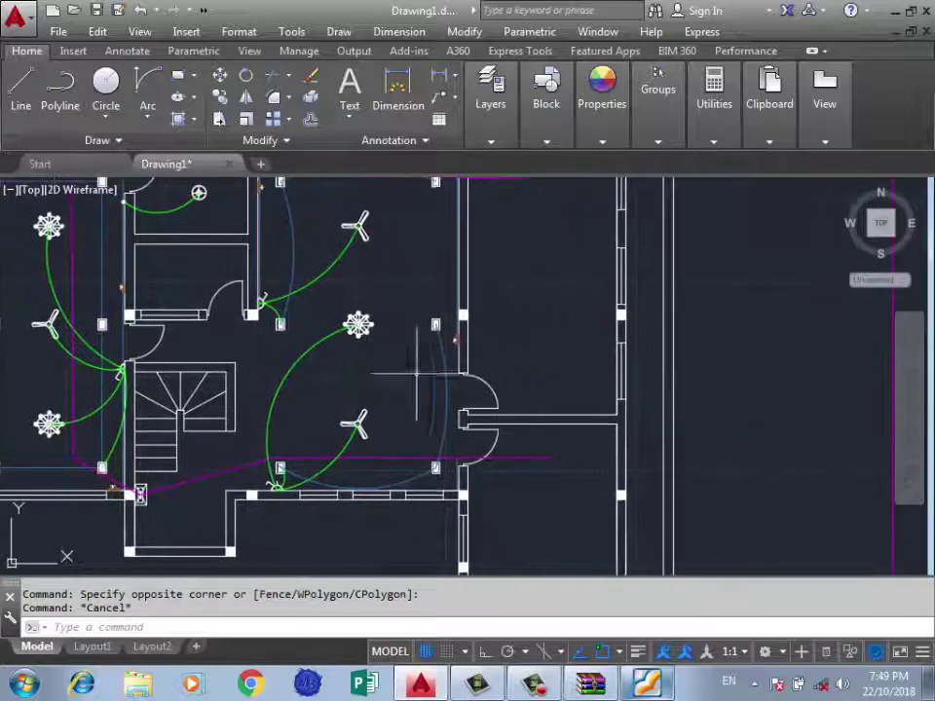
{"action": "scroll", "coordinate": [417, 373], "scroll_direction": "down", "scroll_amount": 2}
{"action": "middle_click_drag", "start_coordinate": [401, 276], "coordinate": [367, 275]}
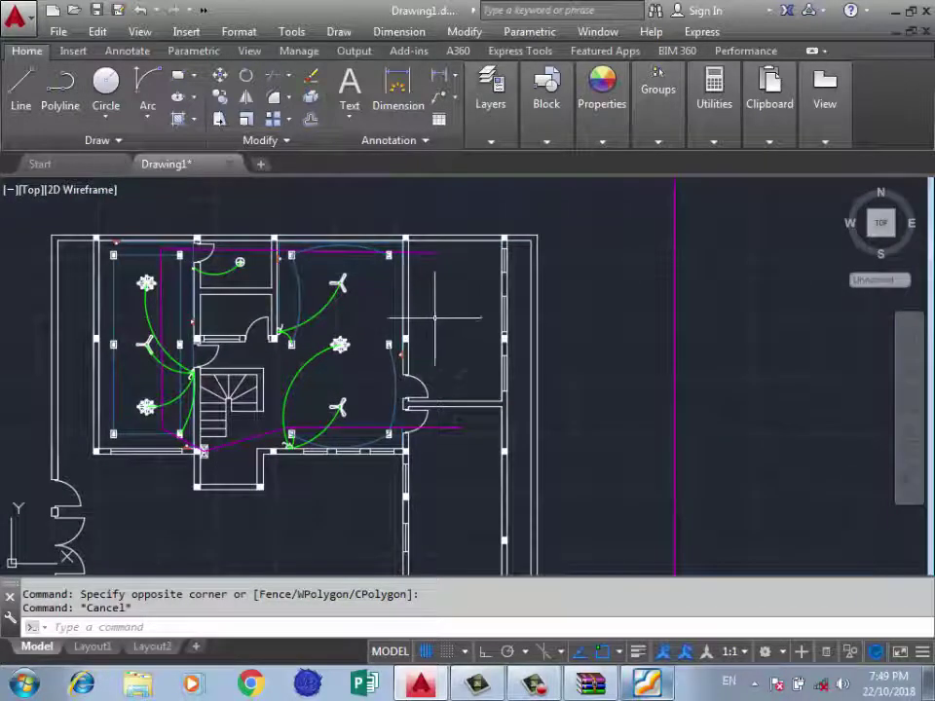
{"action": "scroll", "coordinate": [428, 262], "scroll_direction": "up", "scroll_amount": 4}
{"action": "scroll", "coordinate": [418, 341], "scroll_direction": "down", "scroll_amount": 5}
{"action": "middle_click_drag", "start_coordinate": [423, 365], "coordinate": [378, 355]}
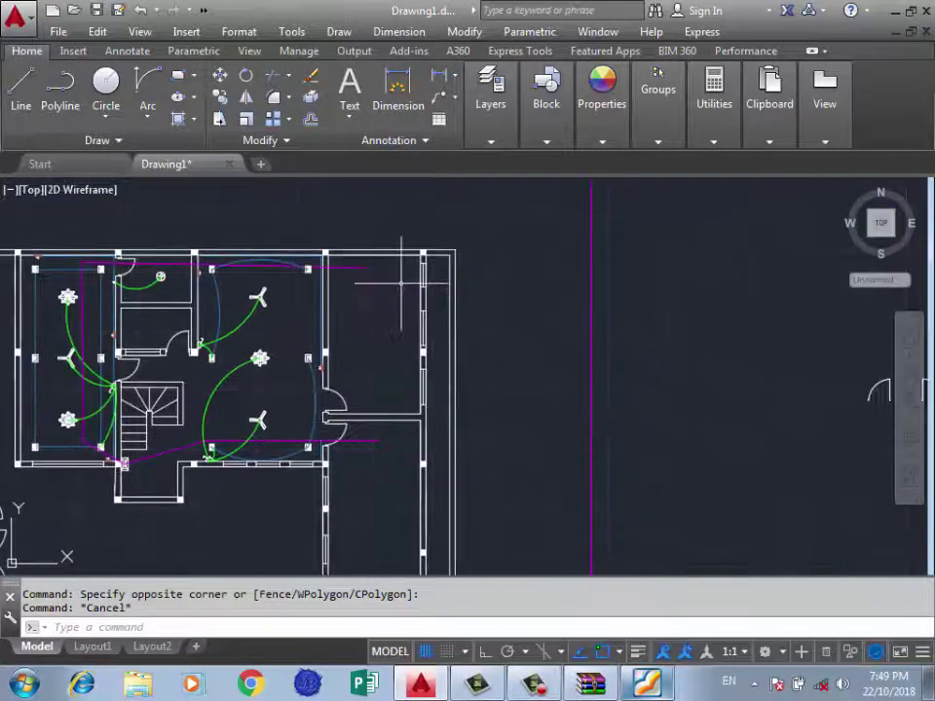
{"action": "scroll", "coordinate": [223, 191], "scroll_direction": "up", "scroll_amount": 3}
Draw a rectangle in the right room, ending at the corner beside the door.
{"action": "left_click", "coordinate": [178, 75]}
{"action": "scroll", "coordinate": [414, 244], "scroll_direction": "up", "scroll_amount": 5}
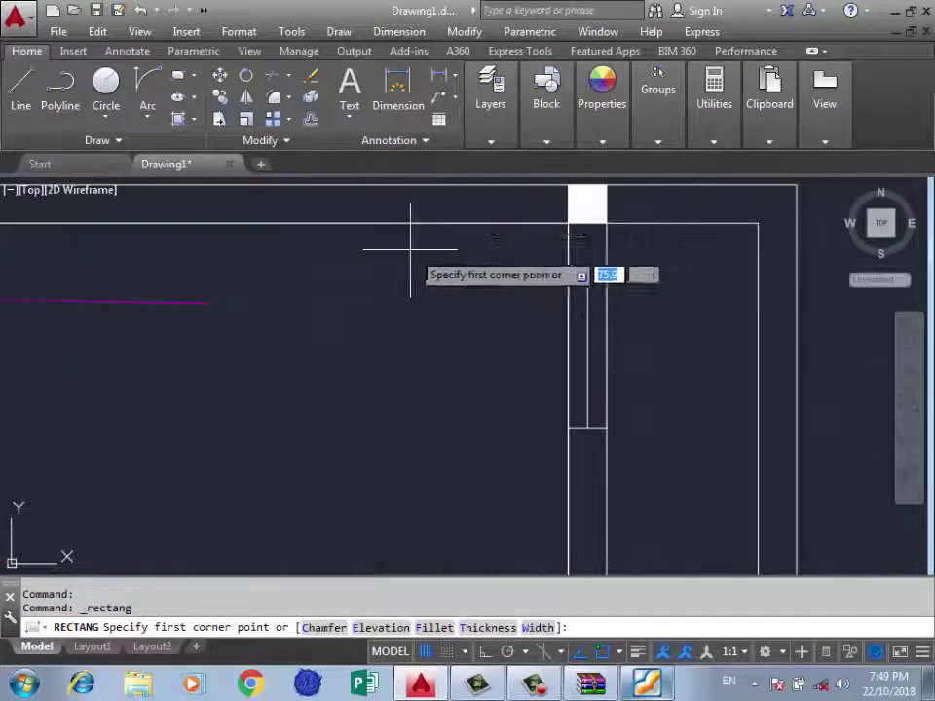
{"action": "left_click", "coordinate": [568, 223]}
{"action": "scroll", "coordinate": [428, 450], "scroll_direction": "down", "scroll_amount": 4}
{"action": "scroll", "coordinate": [433, 477], "scroll_direction": "up", "scroll_amount": 3}
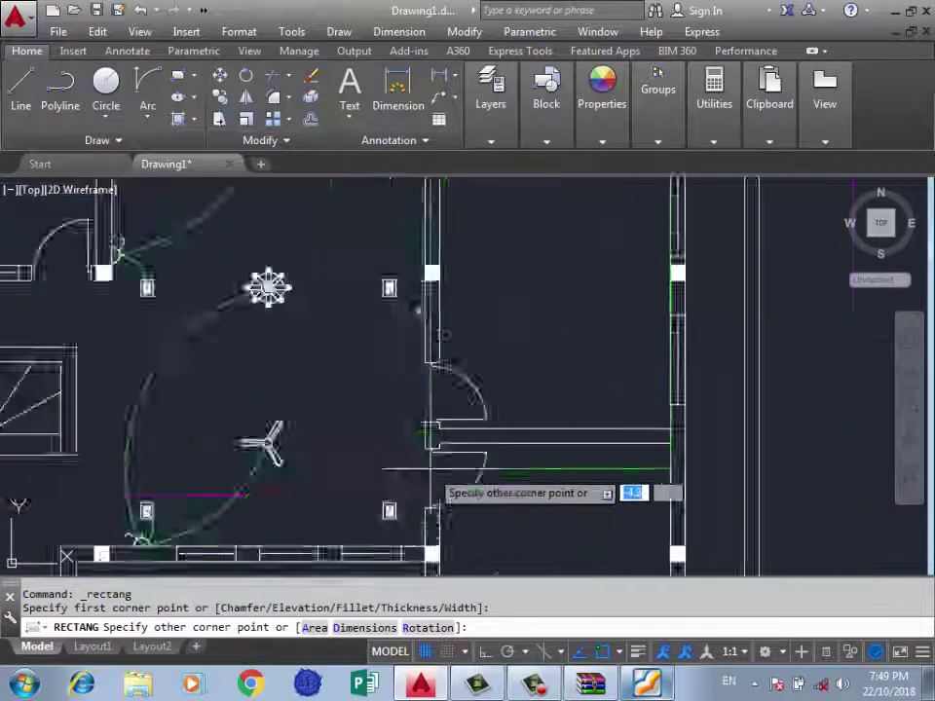
{"action": "scroll", "coordinate": [433, 429], "scroll_direction": "up", "scroll_amount": 3}
{"action": "left_click", "coordinate": [426, 409]}
{"action": "scroll", "coordinate": [275, 409], "scroll_direction": "down", "scroll_amount": 3}
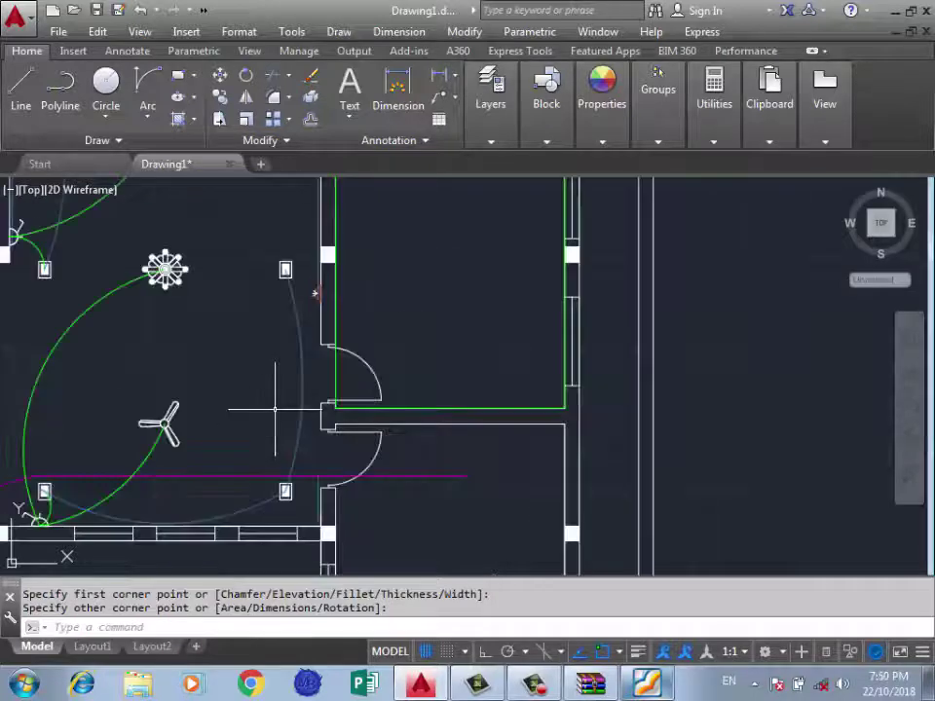
{"action": "type", "text": "c"}
Offset the rectangle inward by 0.6.
{"action": "key", "text": "Return"}
{"action": "type", "text": "6"}
{"action": "key", "text": "Return"}
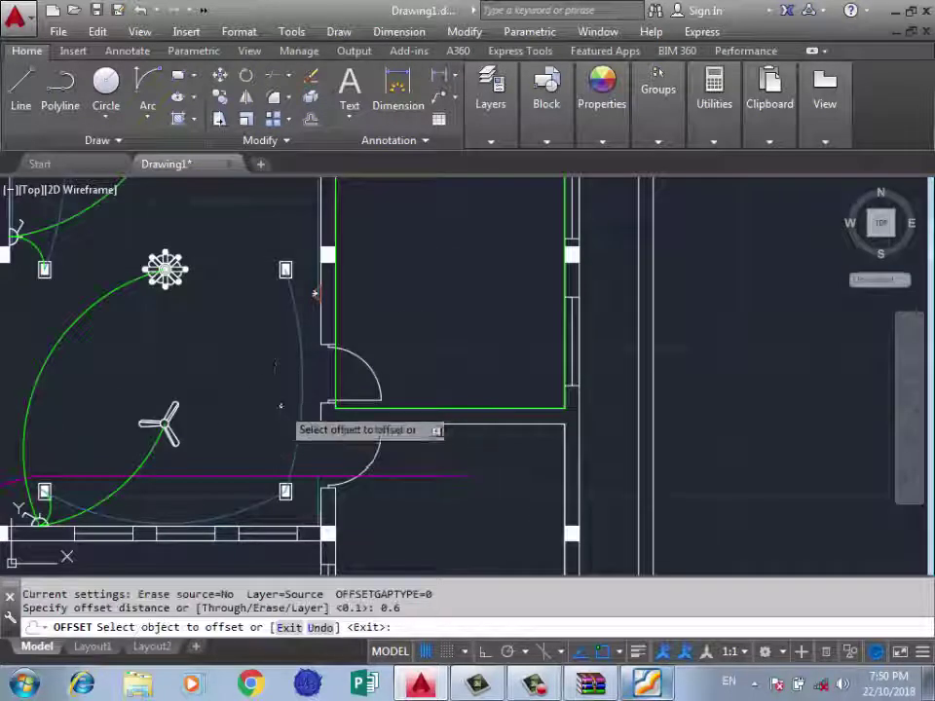
{"action": "left_click", "coordinate": [332, 286]}
{"action": "left_click", "coordinate": [449, 261]}
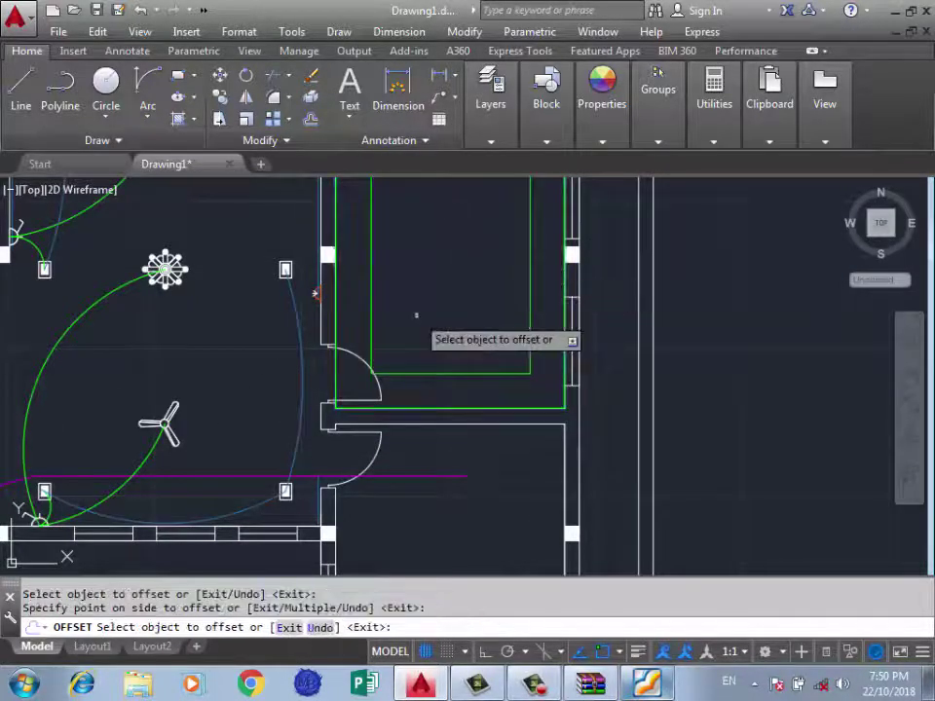
{"action": "key", "text": "Return"}
Make a 0.05 offset of the outline, then select and delete that extra outline.
{"action": "type", "text": "o"}
{"action": "key", "text": "Return"}
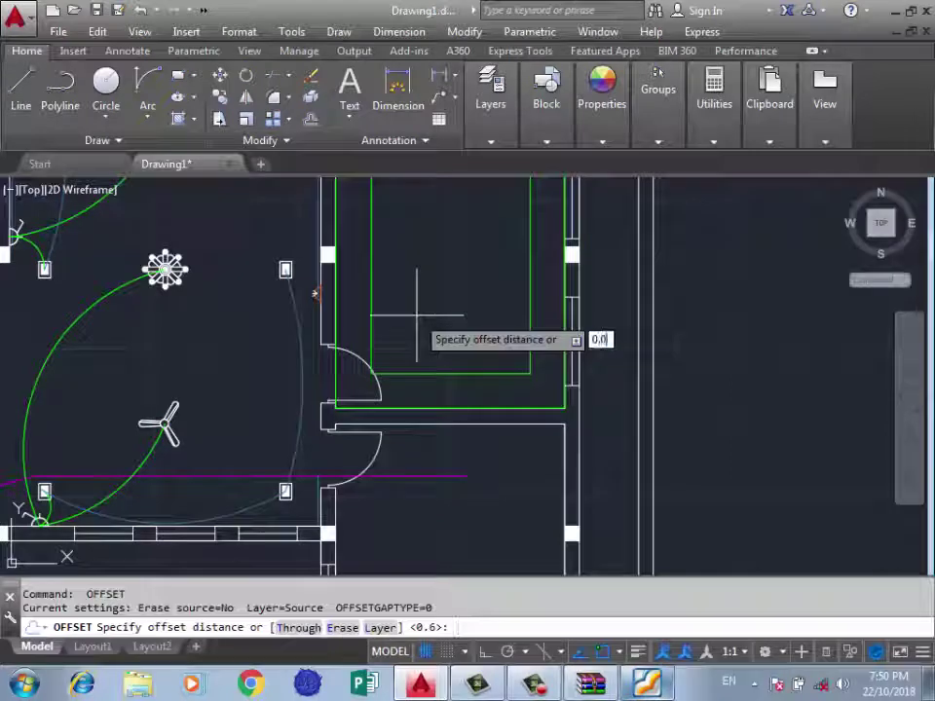
{"action": "type", "text": "5"}
{"action": "key", "text": "Return"}
{"action": "scroll", "coordinate": [340, 379], "scroll_direction": "up", "scroll_amount": 4}
{"action": "left_click", "coordinate": [325, 387]}
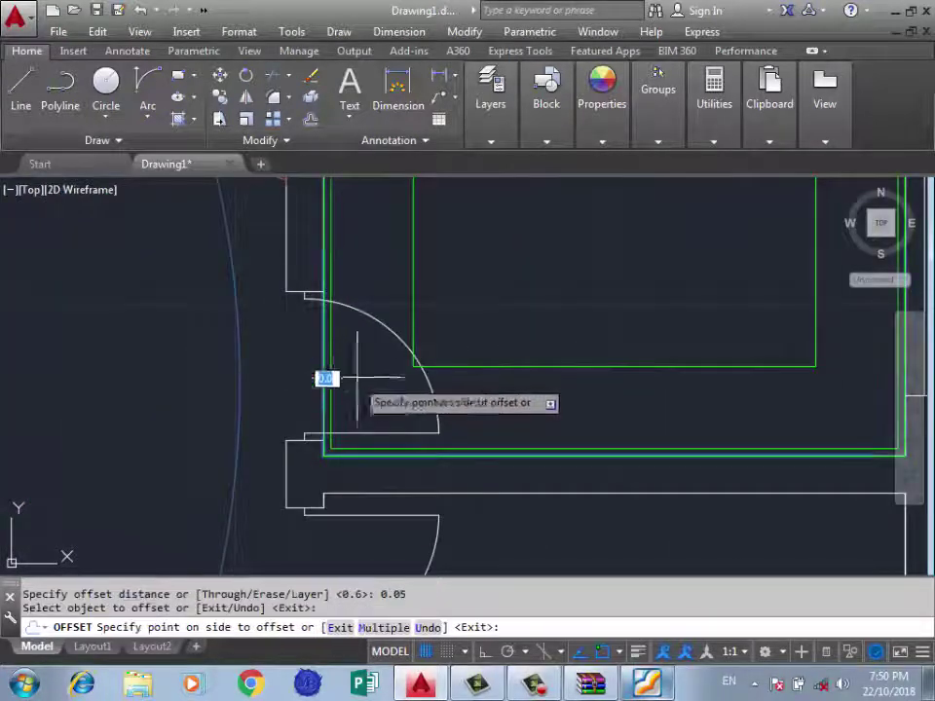
{"action": "left_click", "coordinate": [331, 390]}
{"action": "key", "text": "Return"}
{"action": "scroll", "coordinate": [327, 386], "scroll_direction": "up", "scroll_amount": 5}
{"action": "left_click", "coordinate": [318, 382]}
{"action": "left_click", "coordinate": [245, 424]}
{"action": "key", "text": "Delete"}
{"action": "scroll", "coordinate": [323, 396], "scroll_direction": "down", "scroll_amount": 3}
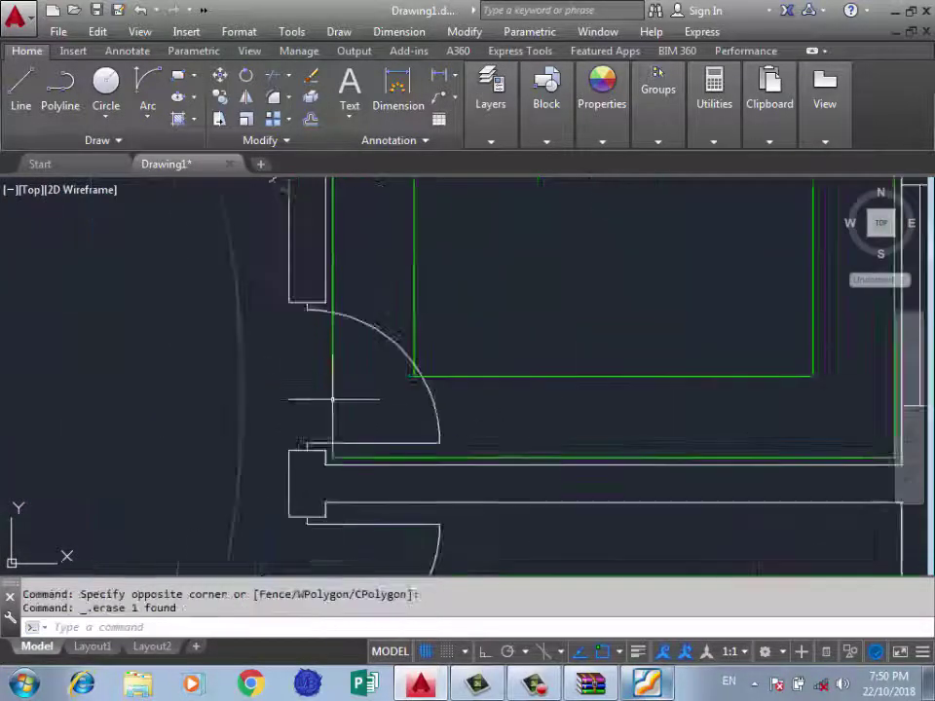
{"action": "scroll", "coordinate": [311, 370], "scroll_direction": "down", "scroll_amount": 3}
{"action": "scroll", "coordinate": [298, 292], "scroll_direction": "down", "scroll_amount": 2}
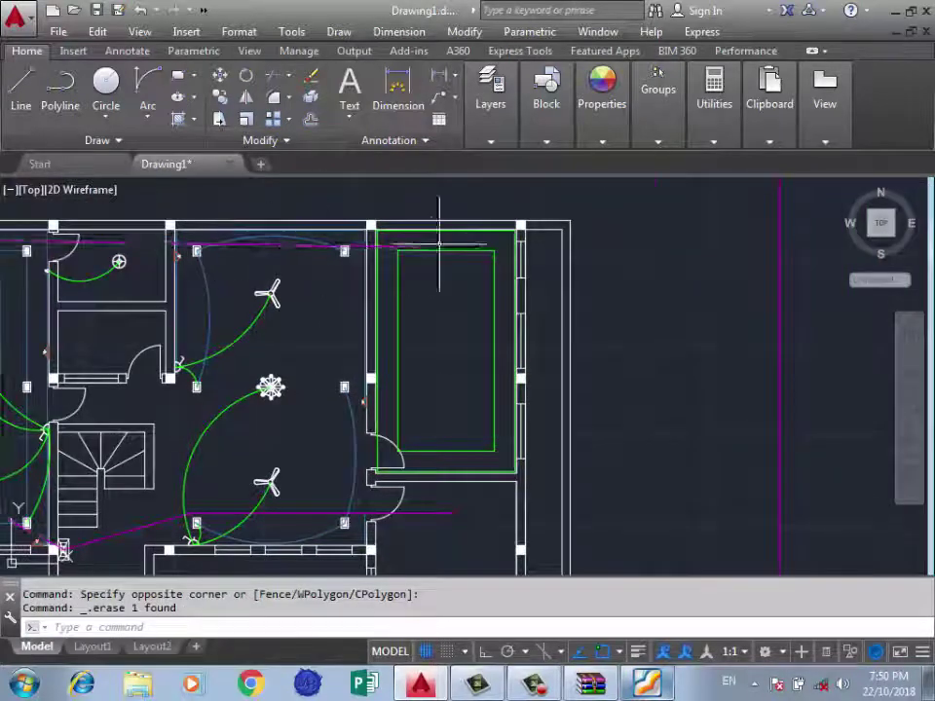
{"action": "scroll", "coordinate": [440, 245], "scroll_direction": "down", "scroll_amount": 2}
{"action": "scroll", "coordinate": [456, 275], "scroll_direction": "up", "scroll_amount": 2}
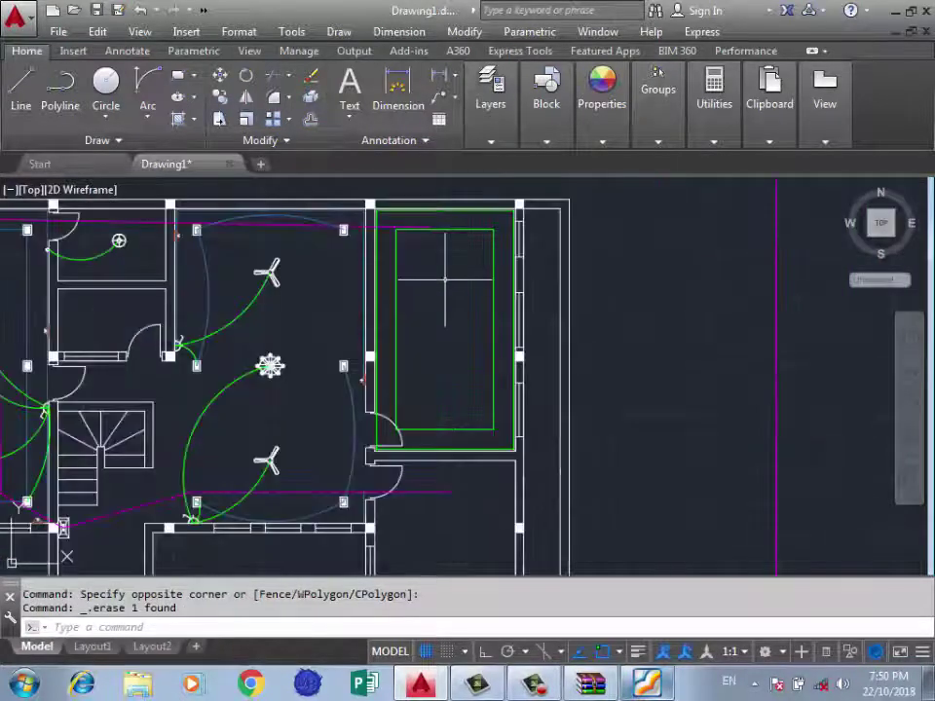
Draw a vertical centre line down to the inner rectangle's bottom edge.
{"action": "left_click", "coordinate": [21, 86]}
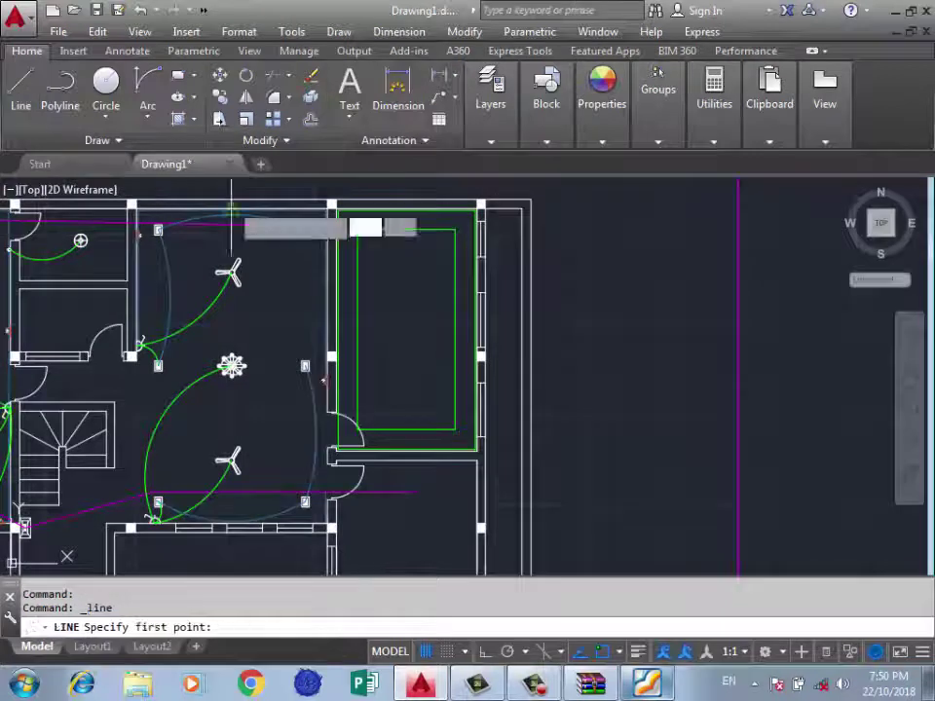
{"action": "scroll", "coordinate": [409, 243], "scroll_direction": "up", "scroll_amount": 4}
{"action": "scroll", "coordinate": [437, 184], "scroll_direction": "down", "scroll_amount": 2}
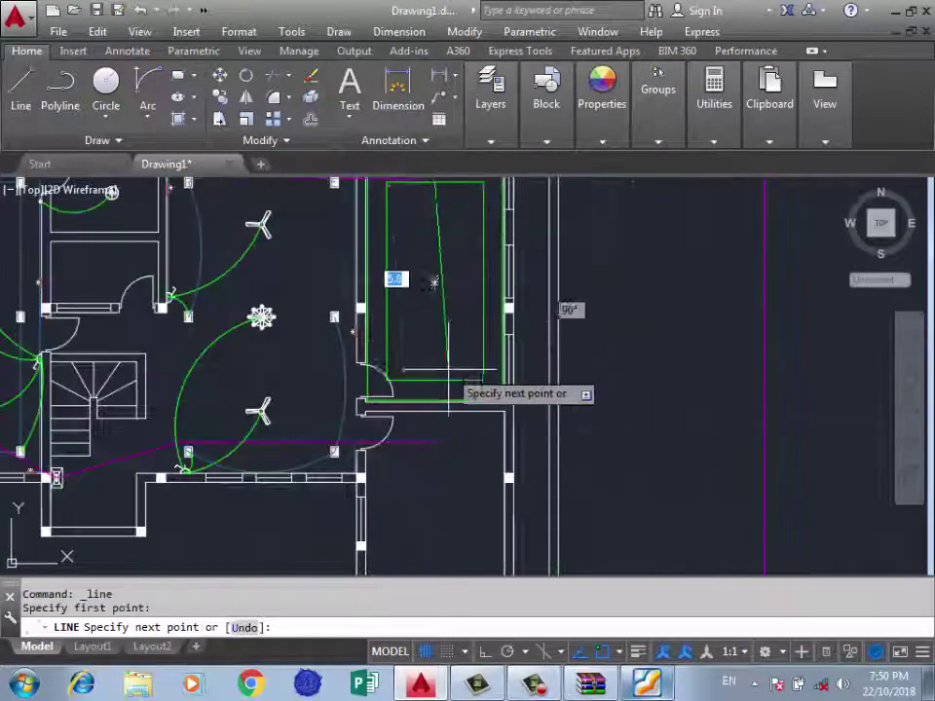
{"action": "left_click", "coordinate": [434, 379]}
{"action": "key", "text": "Return"}
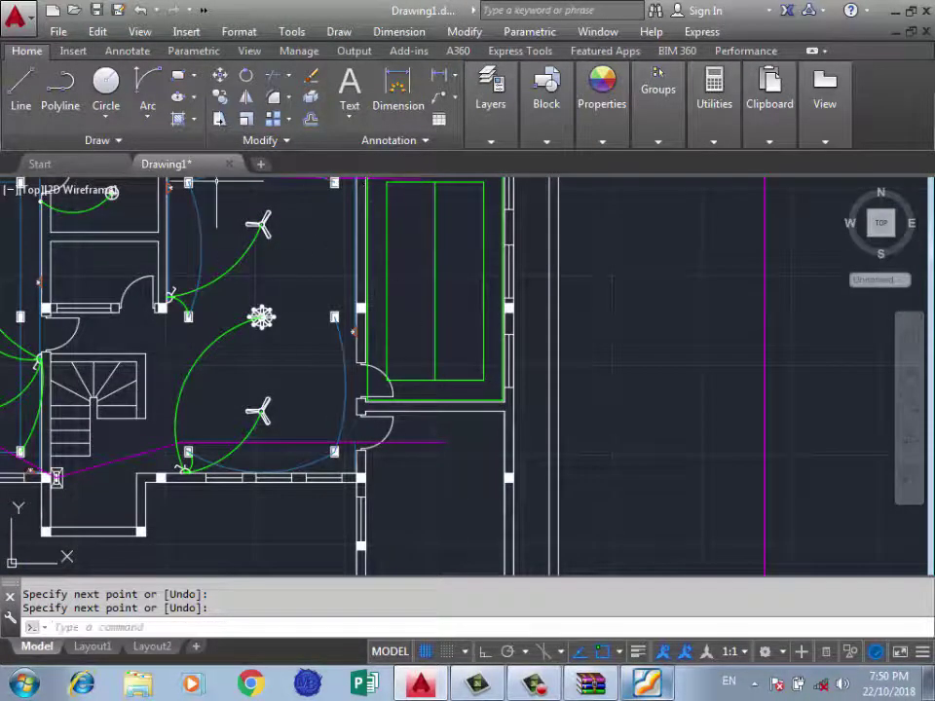
{"action": "left_click", "coordinate": [339, 32]}
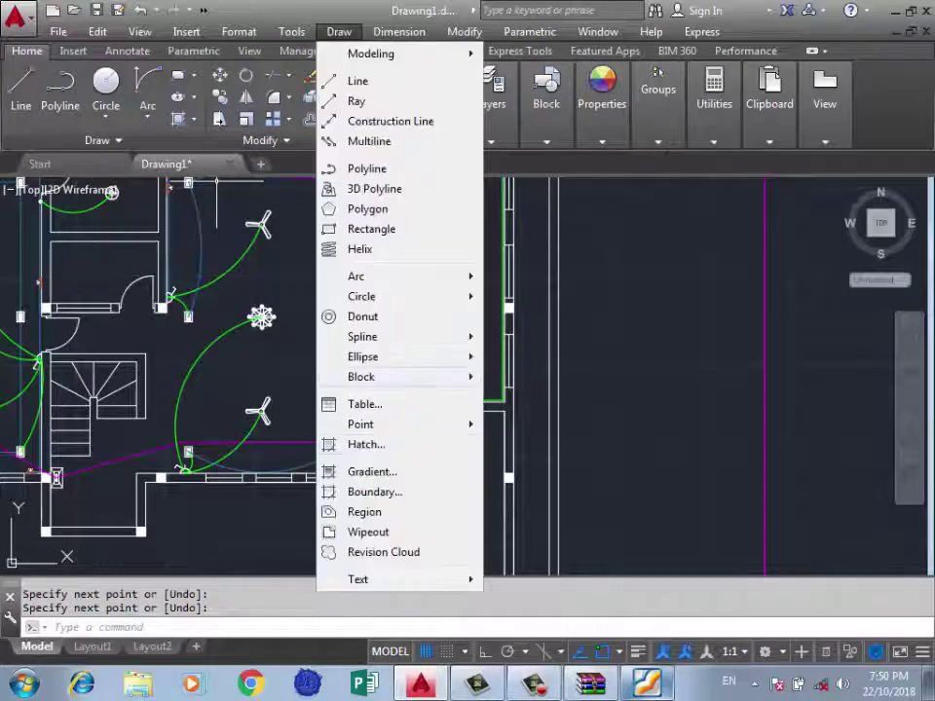
Divide the right-hand room's vertical centre line into 4 equal segments and check the three division points.
{"action": "left_click", "coordinate": [516, 472]}
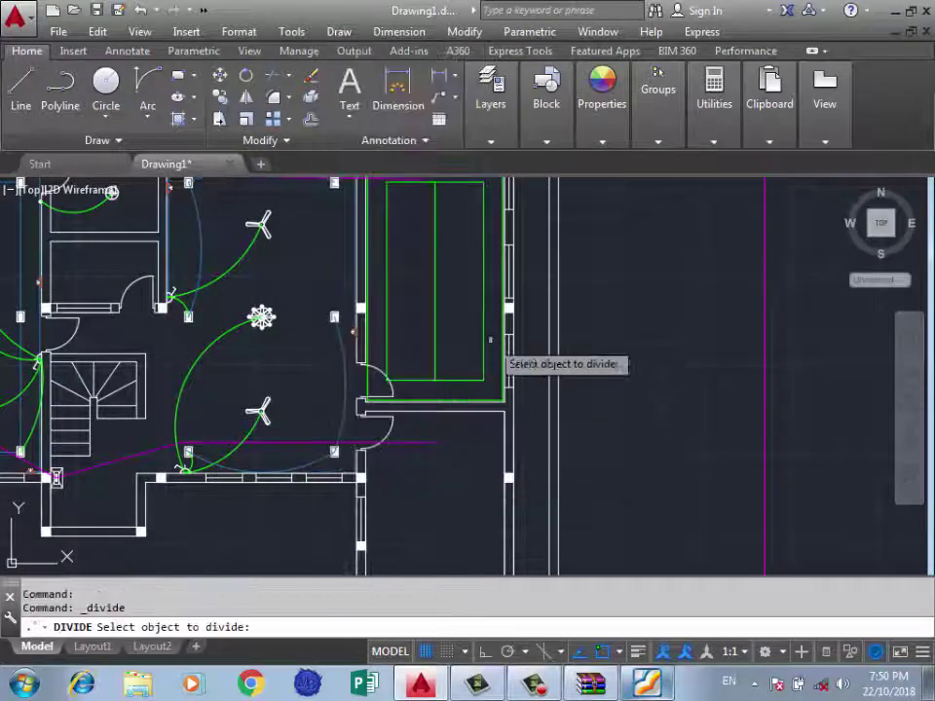
{"action": "left_click", "coordinate": [436, 304]}
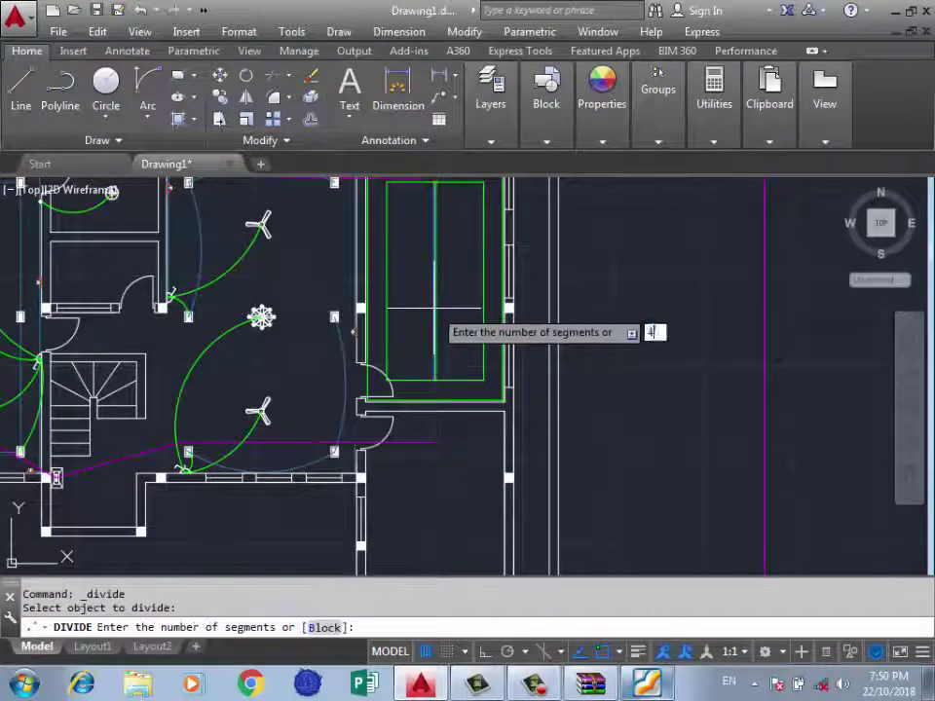
{"action": "scroll", "coordinate": [436, 227], "scroll_direction": "up", "scroll_amount": 2}
{"action": "left_click", "coordinate": [458, 229]}
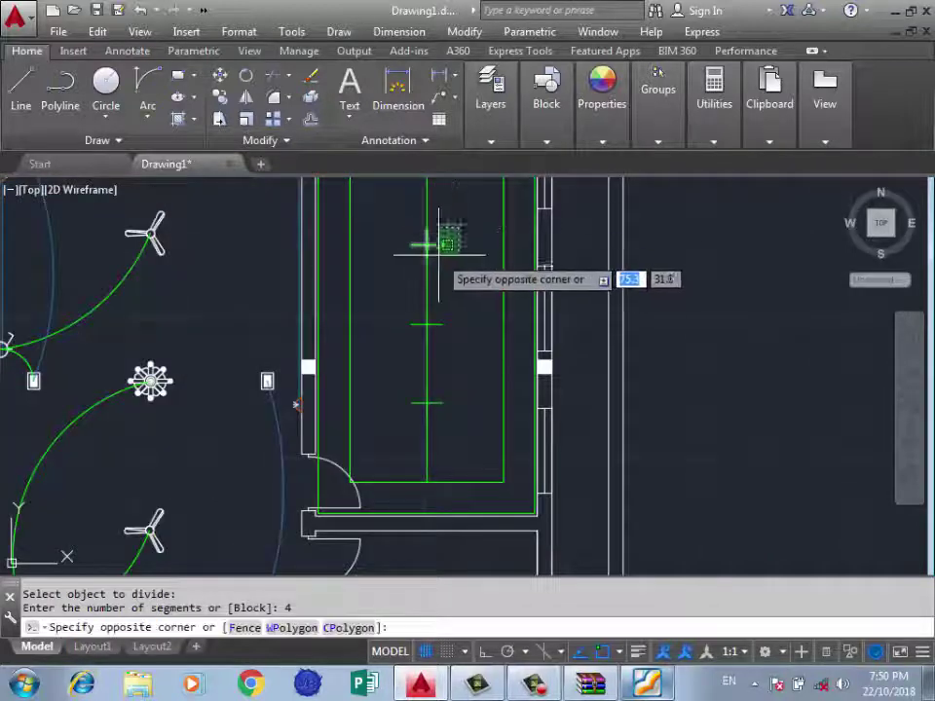
{"action": "scroll", "coordinate": [413, 265], "scroll_direction": "down", "scroll_amount": 2}
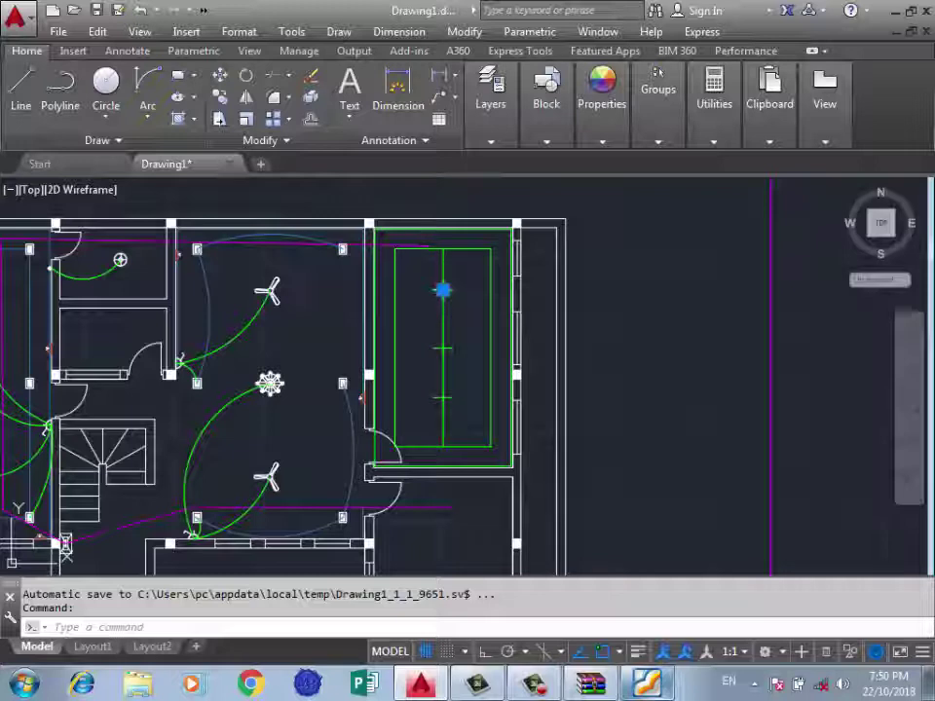
{"action": "scroll", "coordinate": [461, 414], "scroll_direction": "up", "scroll_amount": 4}
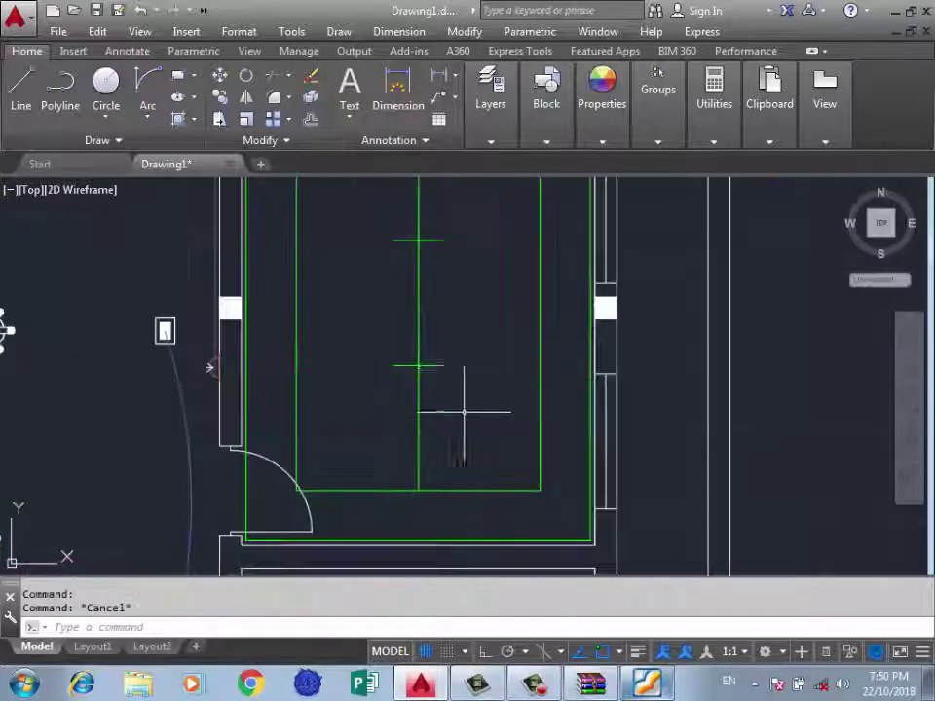
{"action": "left_click", "coordinate": [398, 346]}
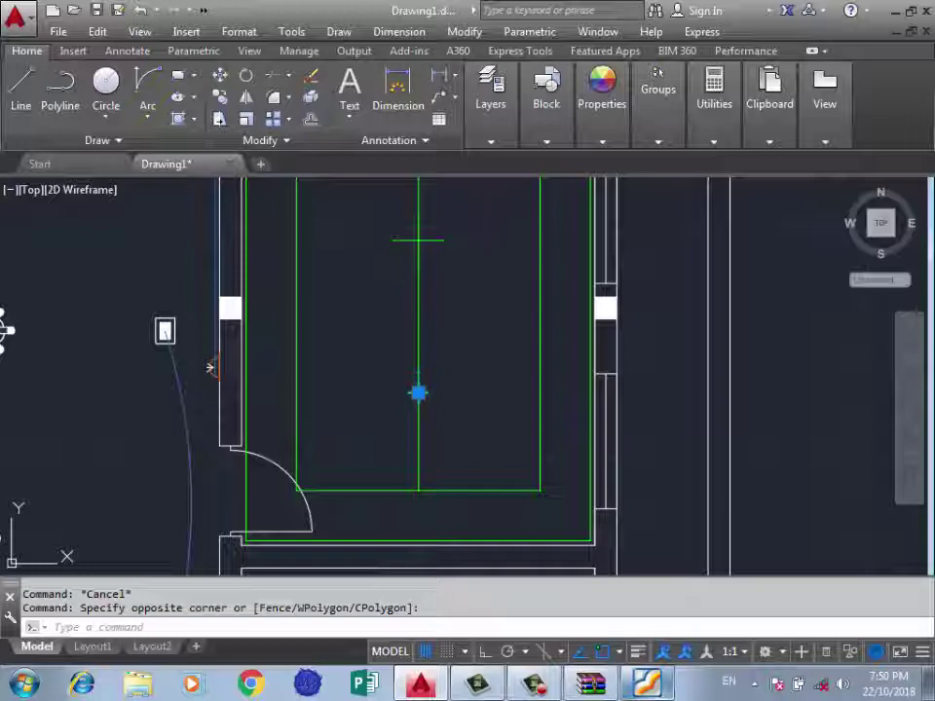
{"action": "scroll", "coordinate": [440, 399], "scroll_direction": "down", "scroll_amount": 4}
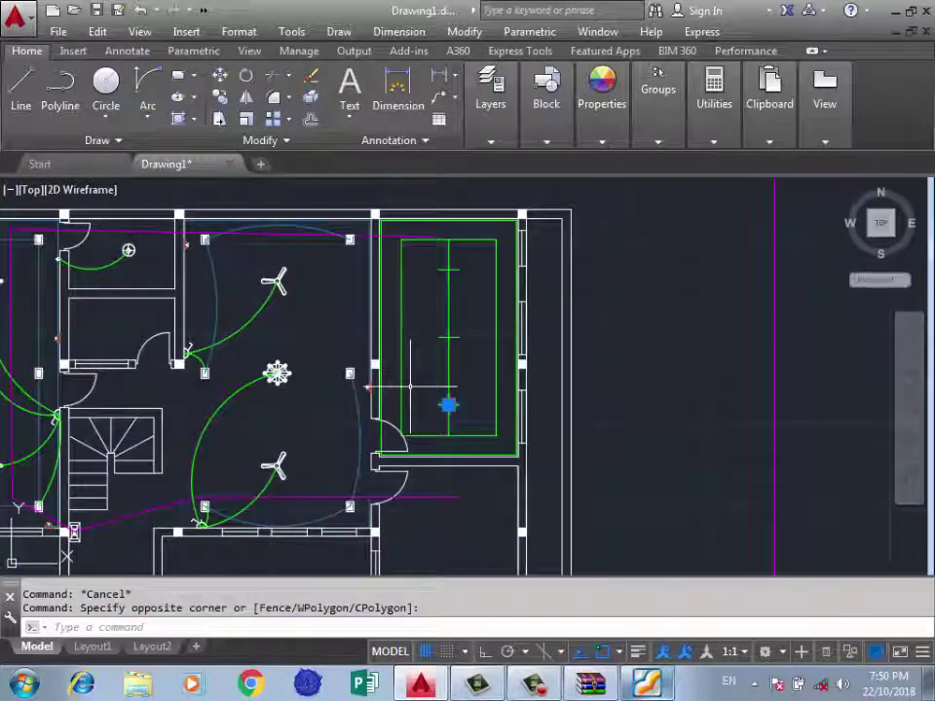
{"action": "scroll", "coordinate": [284, 255], "scroll_direction": "up", "scroll_amount": 2}
{"action": "scroll", "coordinate": [332, 333], "scroll_direction": "down", "scroll_amount": 2}
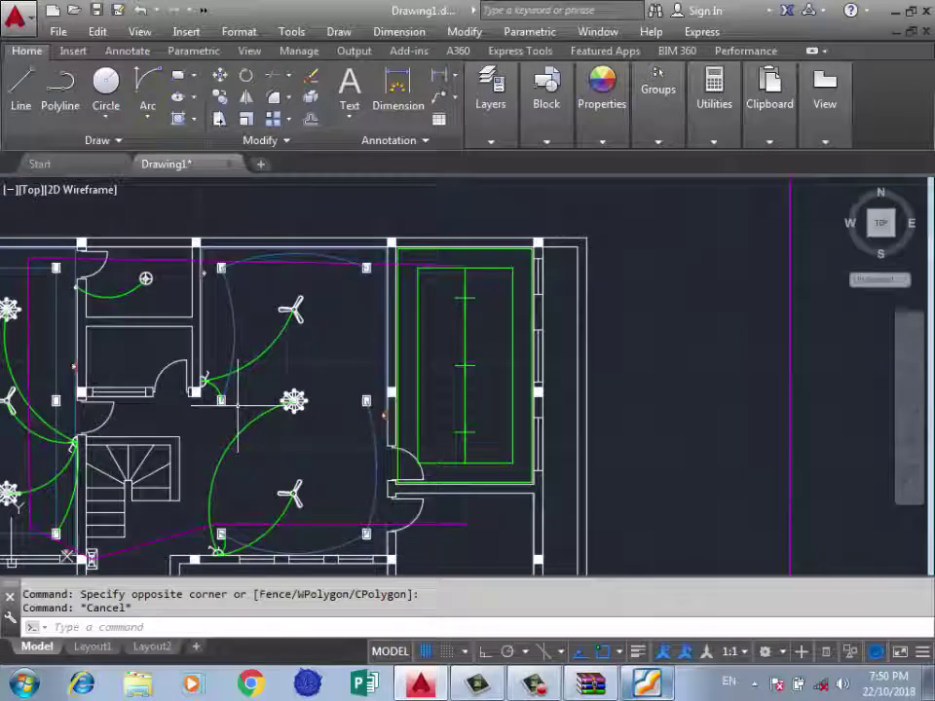
{"action": "scroll", "coordinate": [281, 343], "scroll_direction": "up", "scroll_amount": 2}
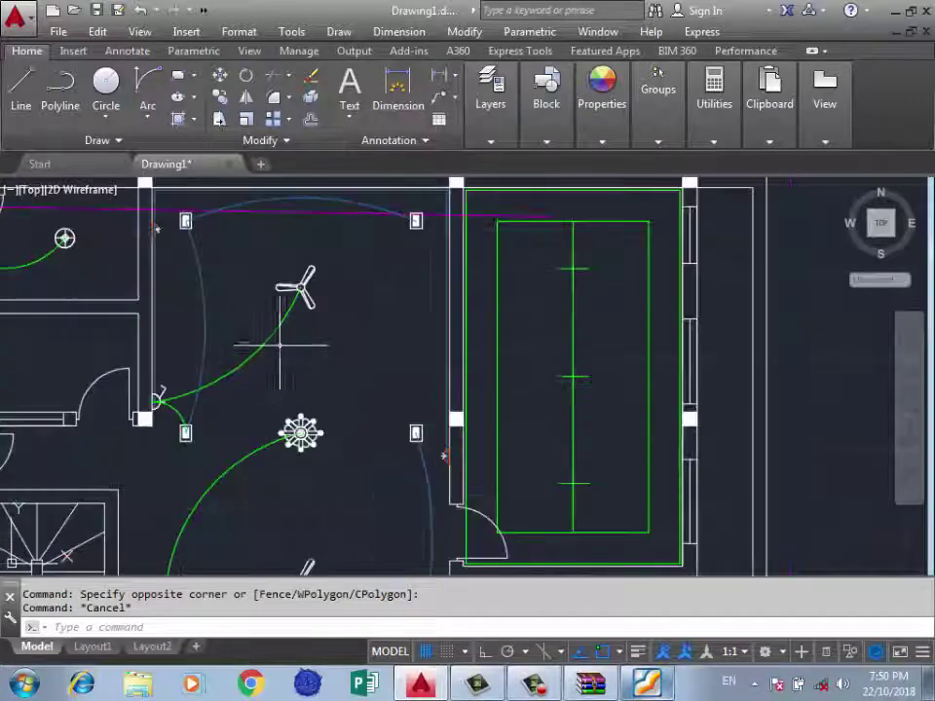
Copy the ceiling fan onto the right-hand room's centre line, using its centre as base point.
{"action": "scroll", "coordinate": [328, 299], "scroll_direction": "up", "scroll_amount": 2}
{"action": "left_click", "coordinate": [308, 311]}
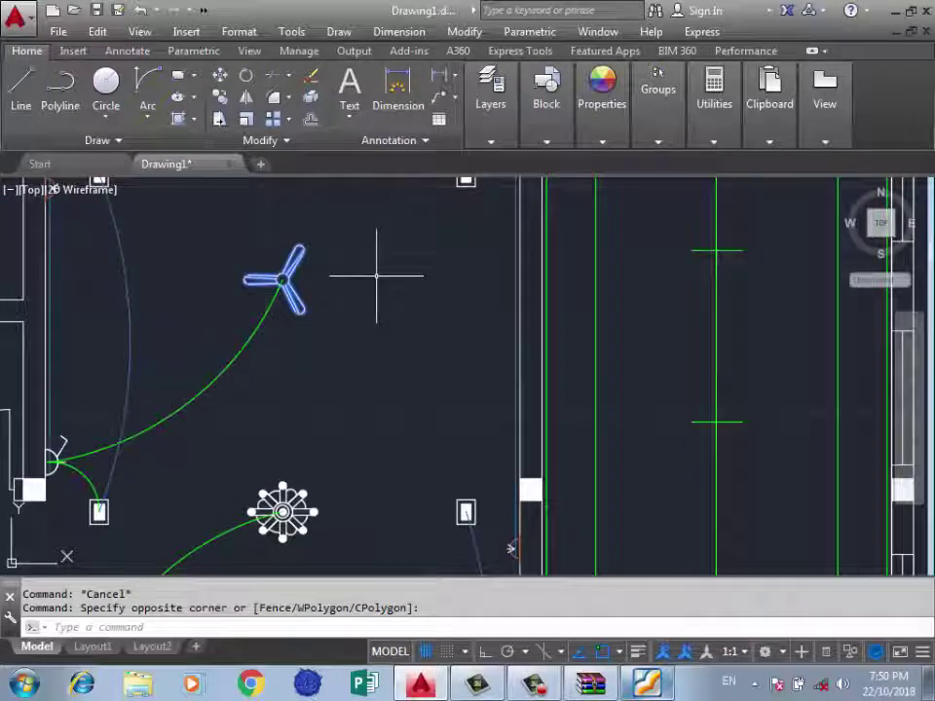
{"action": "type", "text": "co"}
{"action": "key", "text": "Return"}
{"action": "scroll", "coordinate": [273, 271], "scroll_direction": "up", "scroll_amount": 3}
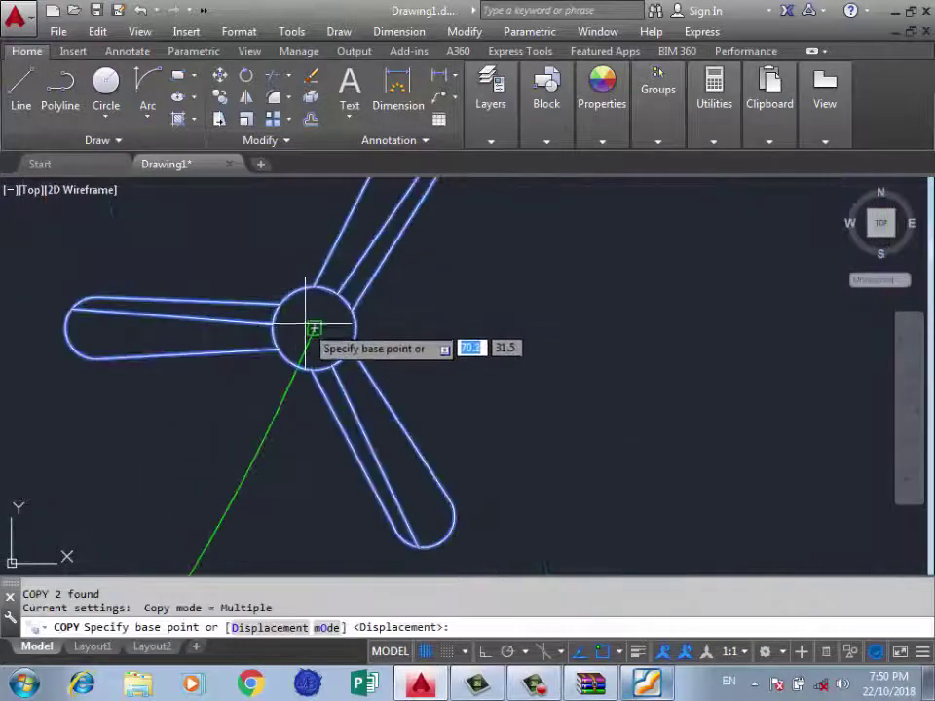
{"action": "left_click", "coordinate": [314, 329]}
{"action": "scroll", "coordinate": [175, 258], "scroll_direction": "down", "scroll_amount": 5}
{"action": "scroll", "coordinate": [599, 409], "scroll_direction": "up", "scroll_amount": 3}
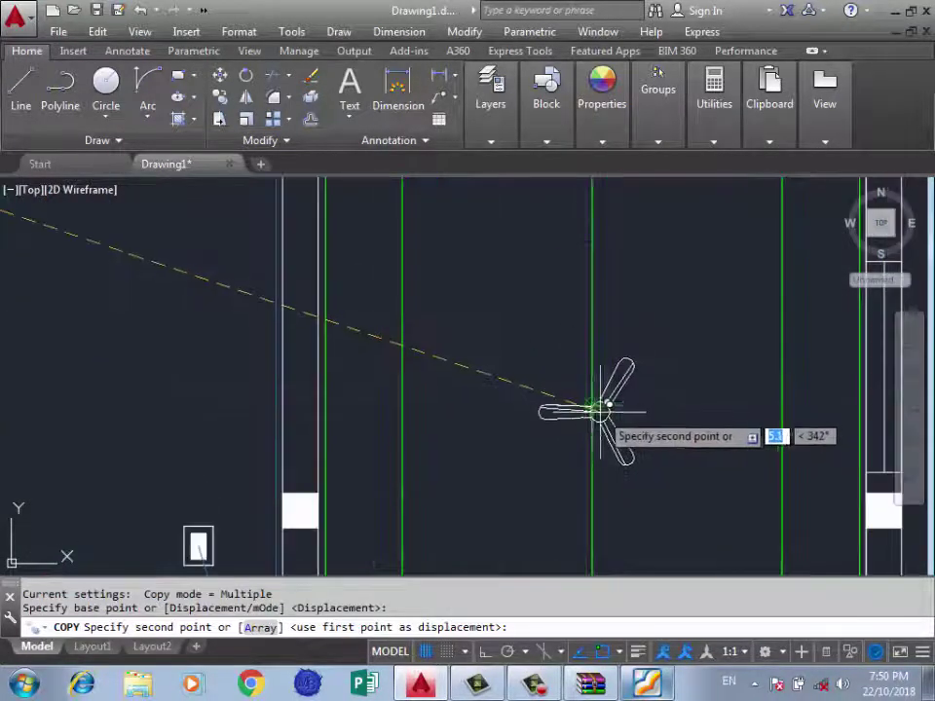
{"action": "left_click", "coordinate": [598, 408]}
{"action": "scroll", "coordinate": [574, 321], "scroll_direction": "down", "scroll_amount": 3}
{"action": "scroll", "coordinate": [396, 430], "scroll_direction": "up", "scroll_amount": 3}
{"action": "key", "text": "Return"}
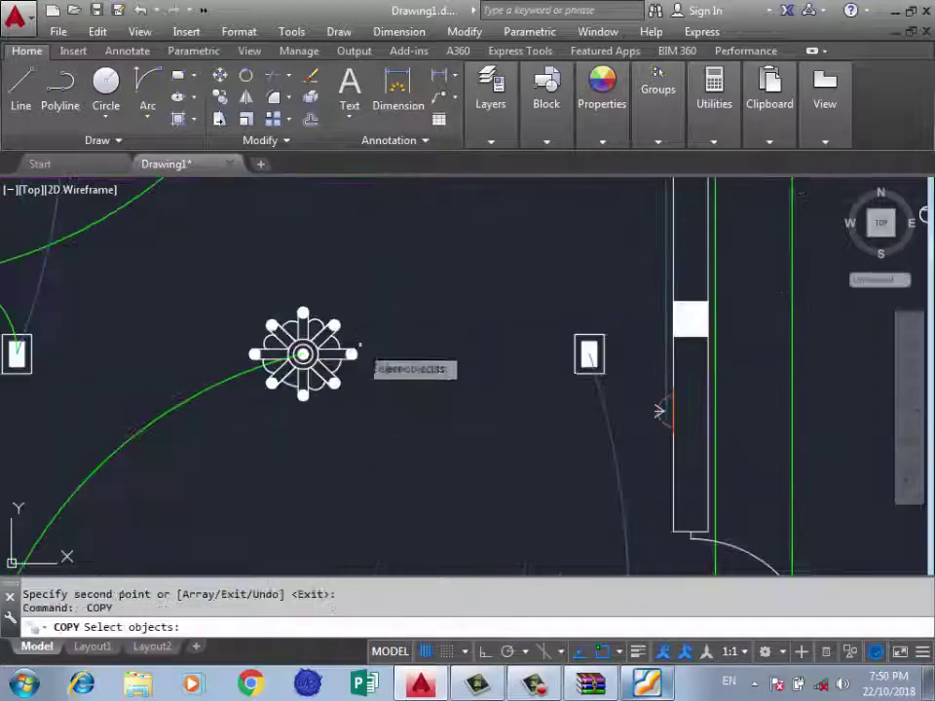
Copy the star light fixture twice into the upper-right room, above and below the fan.
{"action": "left_click", "coordinate": [239, 409]}
{"action": "left_click", "coordinate": [373, 310]}
{"action": "key", "text": "Return"}
{"action": "scroll", "coordinate": [334, 309], "scroll_direction": "up", "scroll_amount": 3}
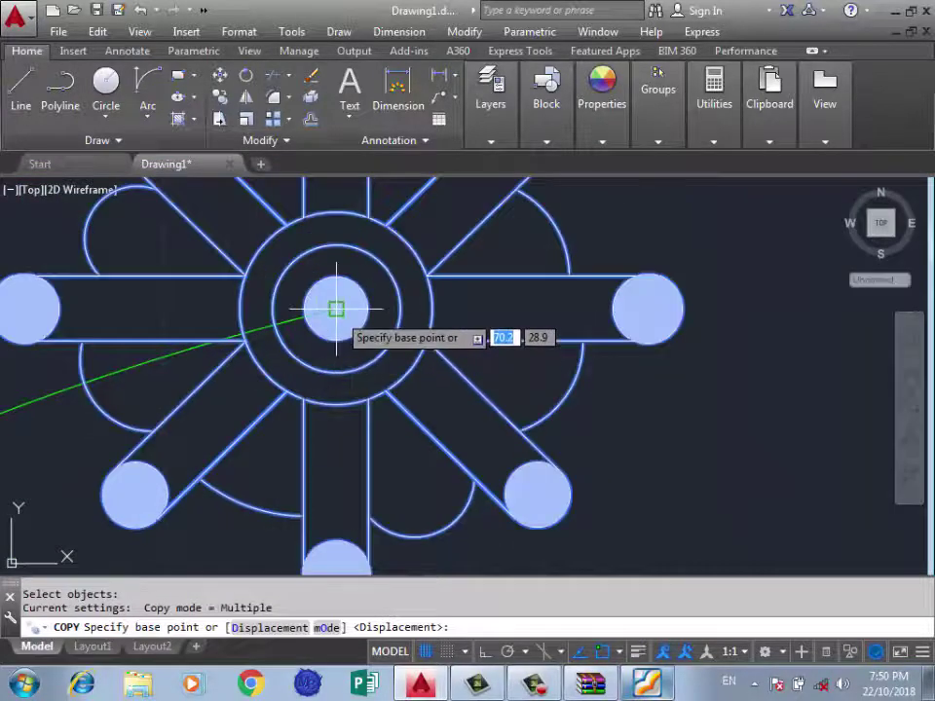
{"action": "left_click", "coordinate": [336, 309]}
{"action": "scroll", "coordinate": [500, 386], "scroll_direction": "down", "scroll_amount": 2}
{"action": "scroll", "coordinate": [470, 385], "scroll_direction": "down", "scroll_amount": 2}
{"action": "scroll", "coordinate": [447, 393], "scroll_direction": "up", "scroll_amount": 3}
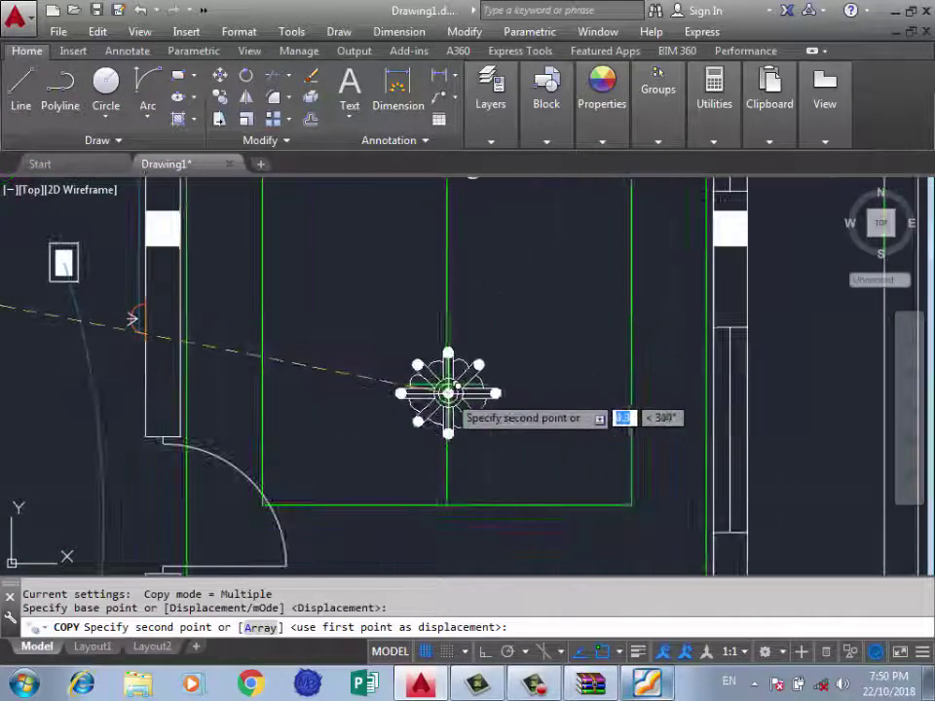
{"action": "left_click", "coordinate": [444, 384]}
{"action": "scroll", "coordinate": [428, 351], "scroll_direction": "down", "scroll_amount": 3}
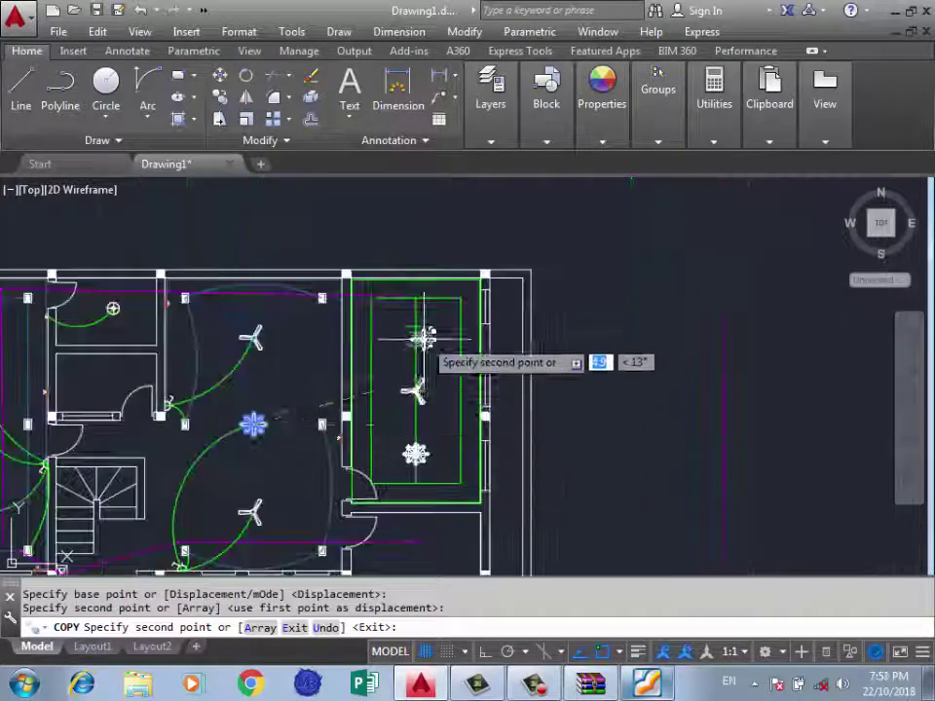
{"action": "scroll", "coordinate": [403, 319], "scroll_direction": "up", "scroll_amount": 4}
{"action": "left_click", "coordinate": [365, 350]}
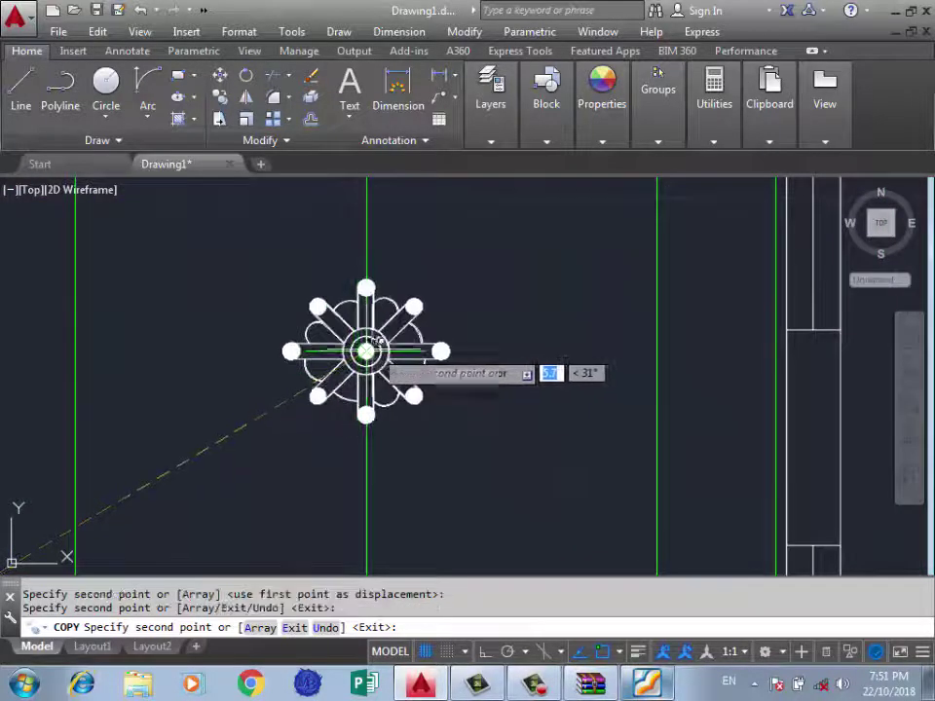
{"action": "key", "text": "Return"}
Delete the four leftover objects: the stray line and extra fixture copies.
{"action": "scroll", "coordinate": [395, 358], "scroll_direction": "up", "scroll_amount": 5}
{"action": "left_click", "coordinate": [399, 292]}
{"action": "left_click", "coordinate": [409, 302]}
{"action": "scroll", "coordinate": [409, 302], "scroll_direction": "down", "scroll_amount": 5}
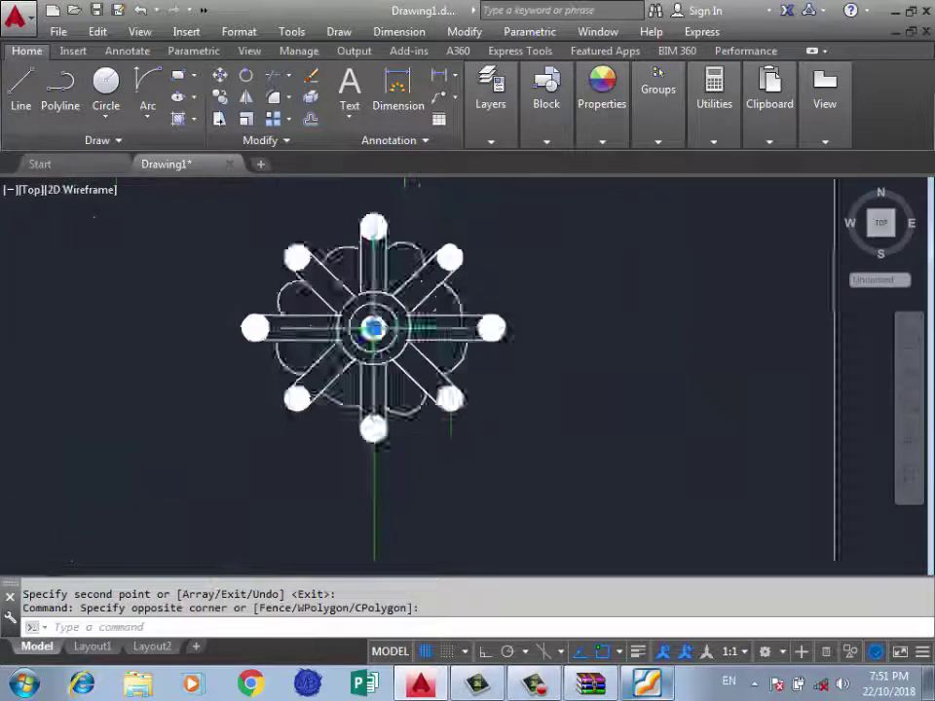
{"action": "left_click", "coordinate": [438, 209]}
{"action": "middle_click_drag", "start_coordinate": [438, 292], "coordinate": [390, 175]}
{"action": "left_click", "coordinate": [390, 546]}
{"action": "scroll", "coordinate": [374, 363], "scroll_direction": "up", "scroll_amount": 5}
{"action": "scroll", "coordinate": [374, 363], "scroll_direction": "up", "scroll_amount": 5}
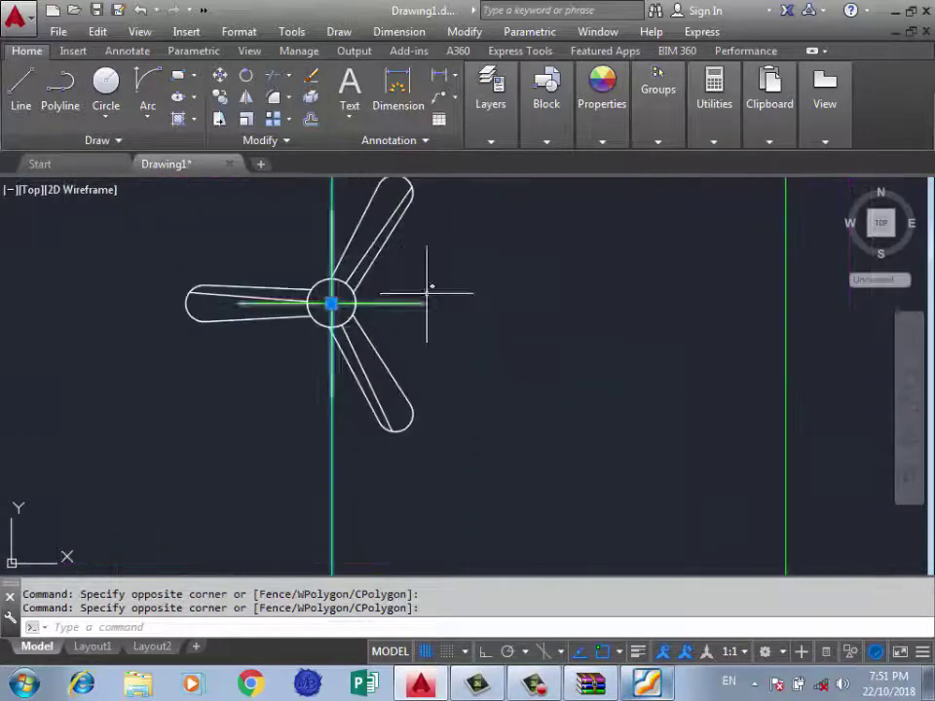
{"action": "scroll", "coordinate": [428, 334], "scroll_direction": "down", "scroll_amount": 5}
{"action": "scroll", "coordinate": [405, 373], "scroll_direction": "up", "scroll_amount": 5}
{"action": "scroll", "coordinate": [406, 372], "scroll_direction": "up", "scroll_amount": 5}
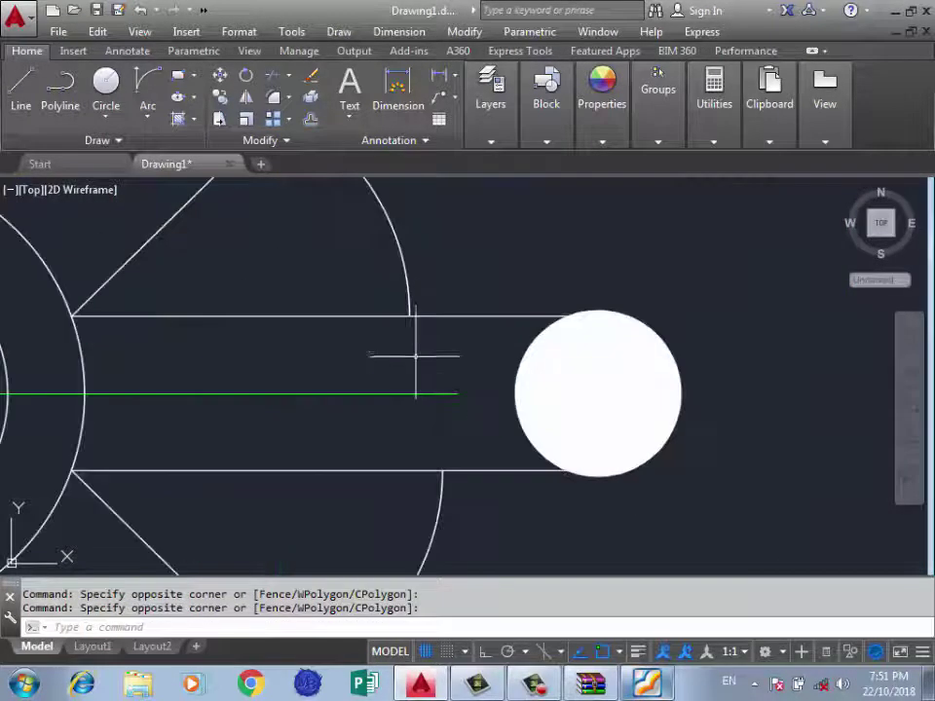
{"action": "key", "text": "Delete"}
{"action": "scroll", "coordinate": [362, 407], "scroll_direction": "down", "scroll_amount": 5}
{"action": "scroll", "coordinate": [362, 407], "scroll_direction": "down", "scroll_amount": 3}
{"action": "scroll", "coordinate": [362, 407], "scroll_direction": "down", "scroll_amount": 4}
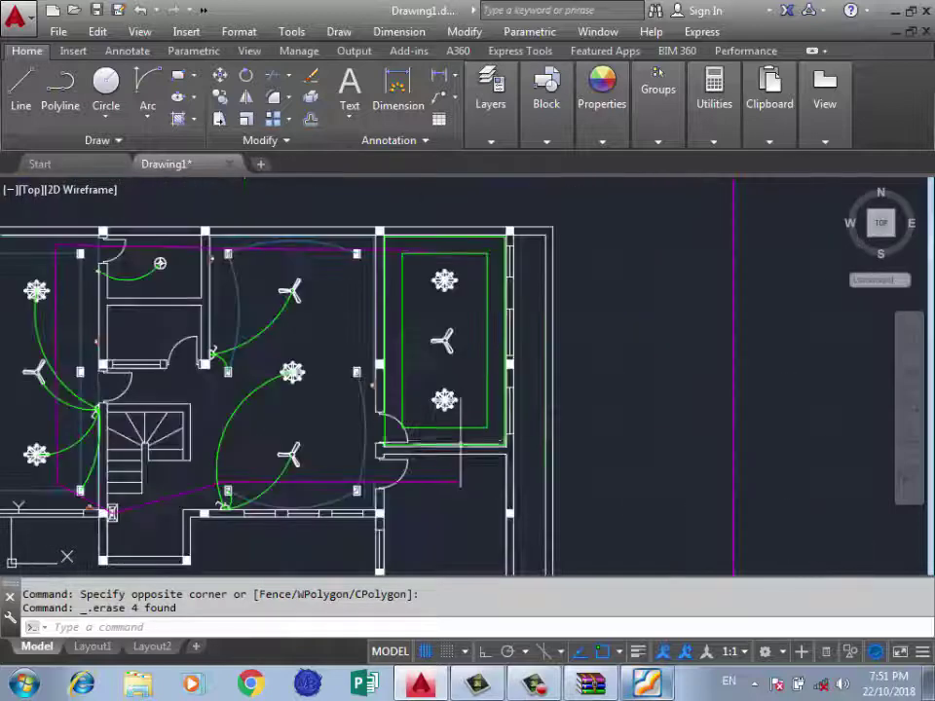
{"action": "scroll", "coordinate": [365, 407], "scroll_direction": "up", "scroll_amount": 3}
{"action": "scroll", "coordinate": [438, 370], "scroll_direction": "up", "scroll_amount": 2}
Check the green lines near the door corner, then compare against the reference plan PDF.
{"action": "left_click_drag", "start_coordinate": [511, 334], "coordinate": [501, 355]}
{"action": "scroll", "coordinate": [501, 354], "scroll_direction": "up", "scroll_amount": 5}
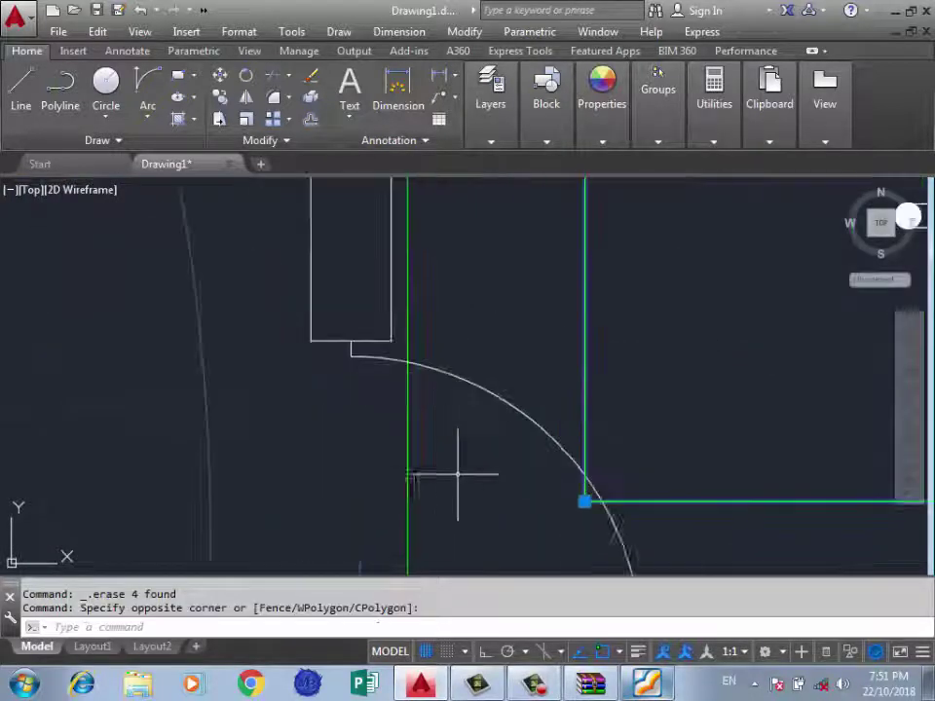
{"action": "mouse_move", "coordinate": [602, 141]}
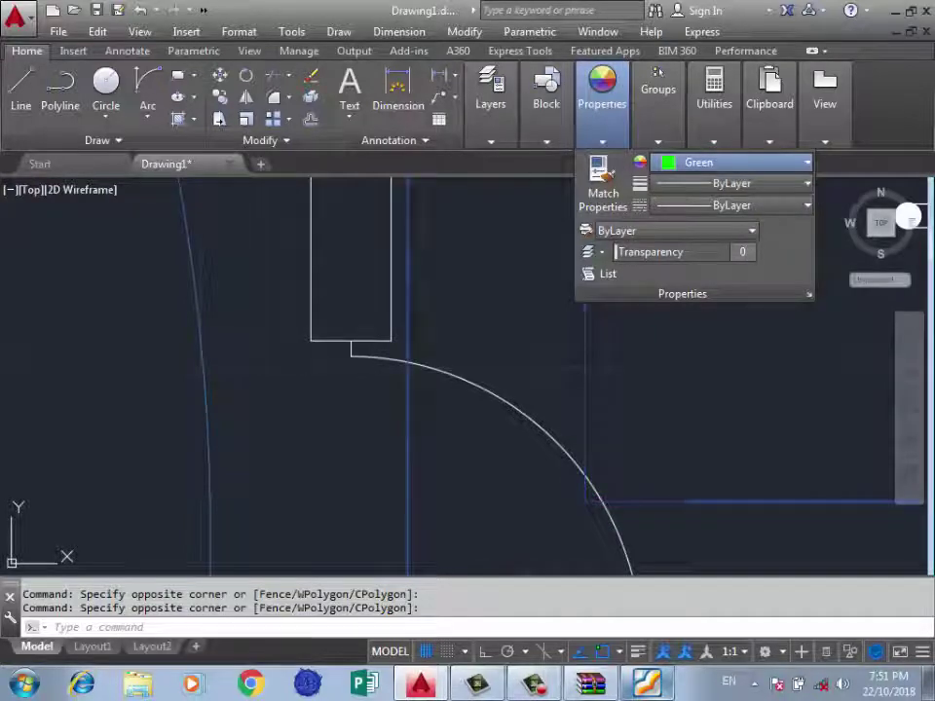
{"action": "key", "text": "Escape"}
{"action": "scroll", "coordinate": [455, 386], "scroll_direction": "down", "scroll_amount": 3}
{"action": "scroll", "coordinate": [428, 428], "scroll_direction": "down", "scroll_amount": 3}
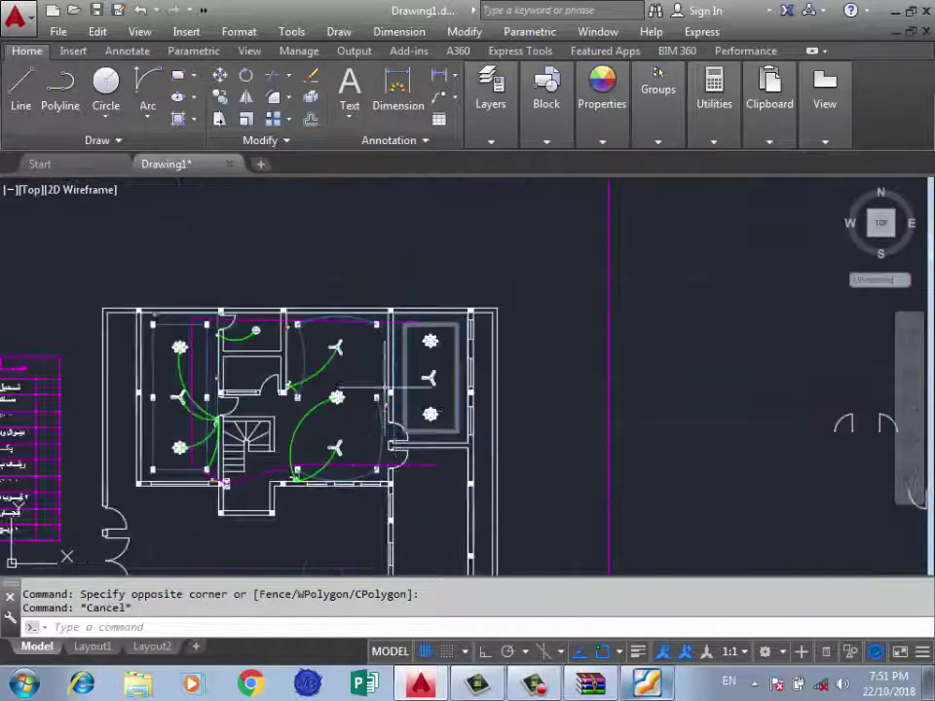
{"action": "scroll", "coordinate": [416, 399], "scroll_direction": "up", "scroll_amount": 2}
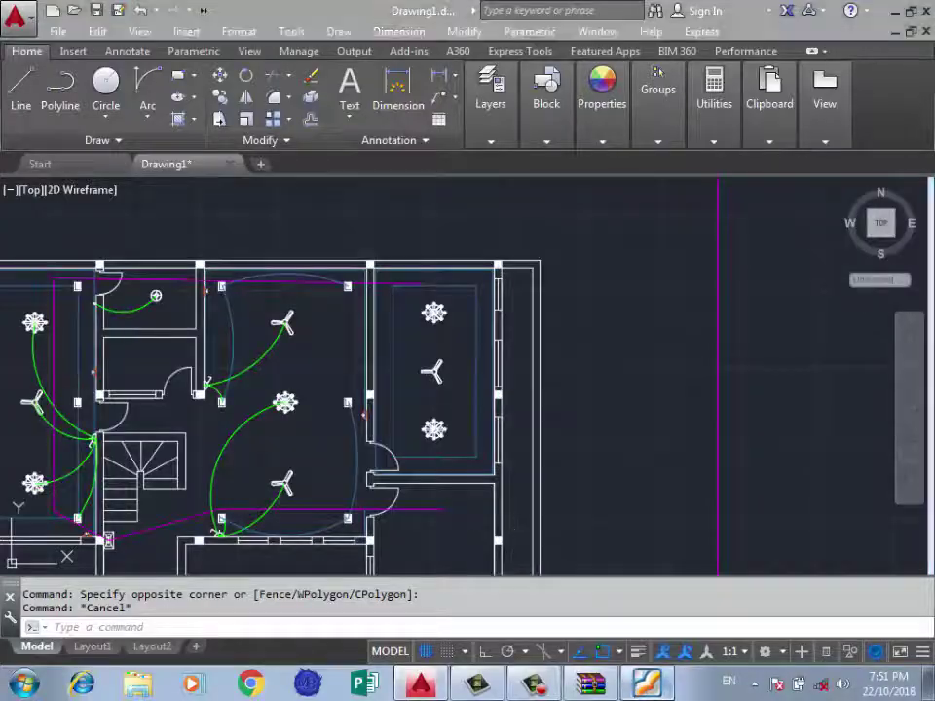
{"action": "key", "text": "alt+Tab"}
{"action": "scroll", "coordinate": [467, 360], "scroll_direction": "down", "scroll_amount": 1}
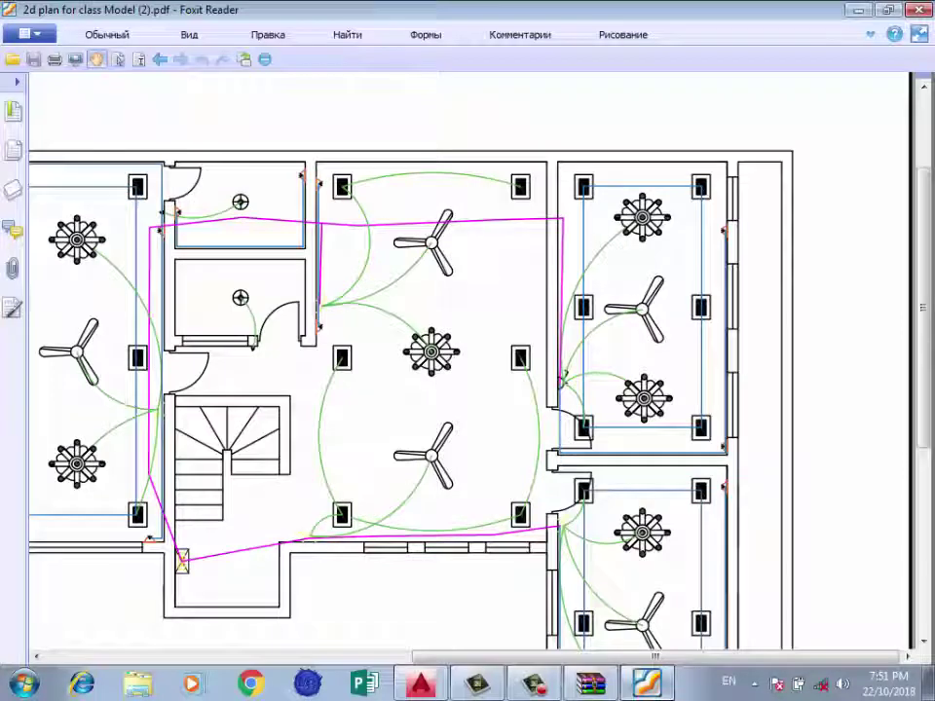
{"action": "left_click", "coordinate": [420, 684]}
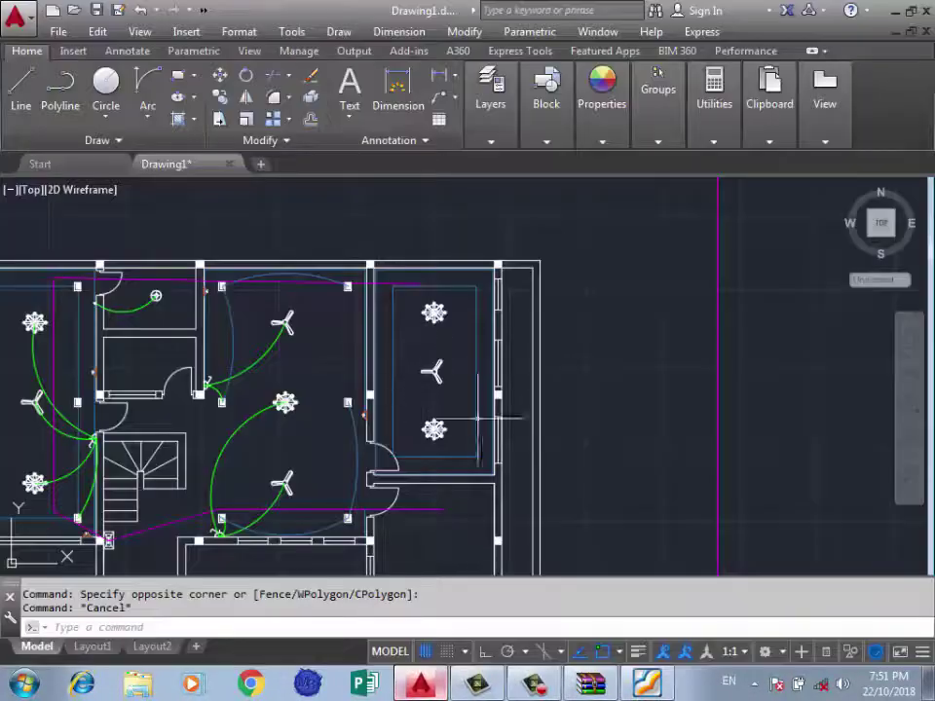
Copy the wall lamp symbols with CO onto two walls of the upper-right room.
{"action": "scroll", "coordinate": [457, 468], "scroll_direction": "down", "scroll_amount": 3}
{"action": "scroll", "coordinate": [454, 490], "scroll_direction": "up", "scroll_amount": 3}
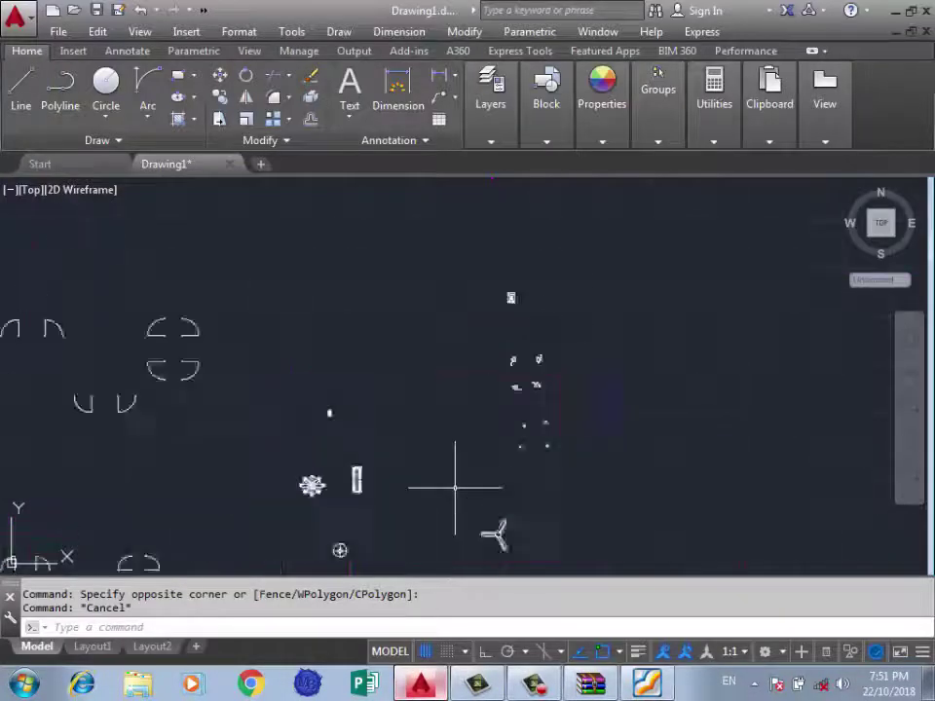
{"action": "scroll", "coordinate": [624, 405], "scroll_direction": "up", "scroll_amount": 2}
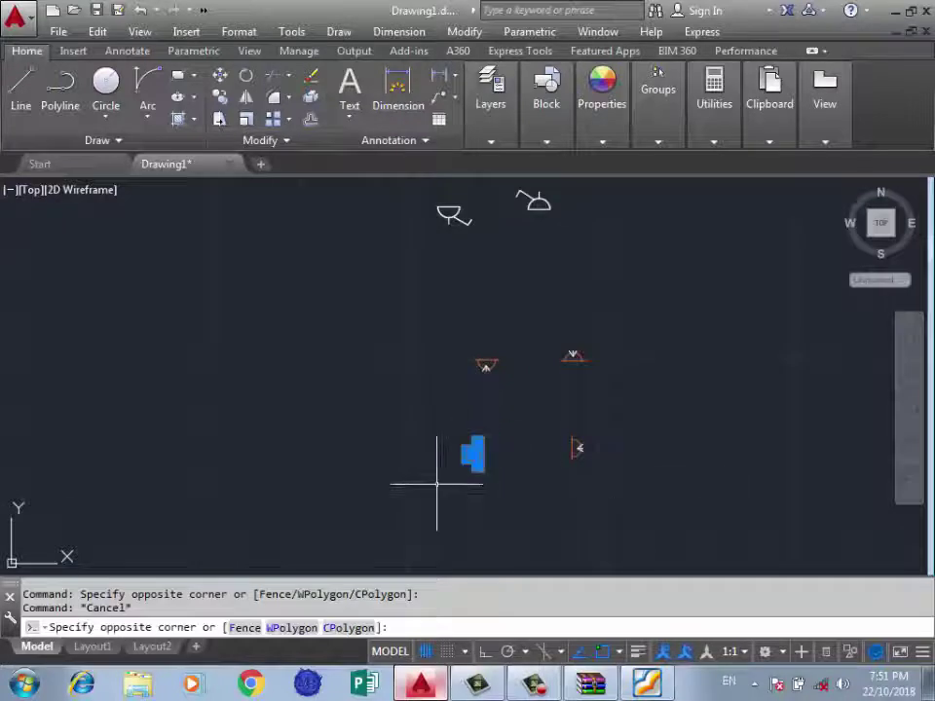
{"action": "left_click", "coordinate": [435, 484]}
{"action": "key", "text": "BackSpace"}
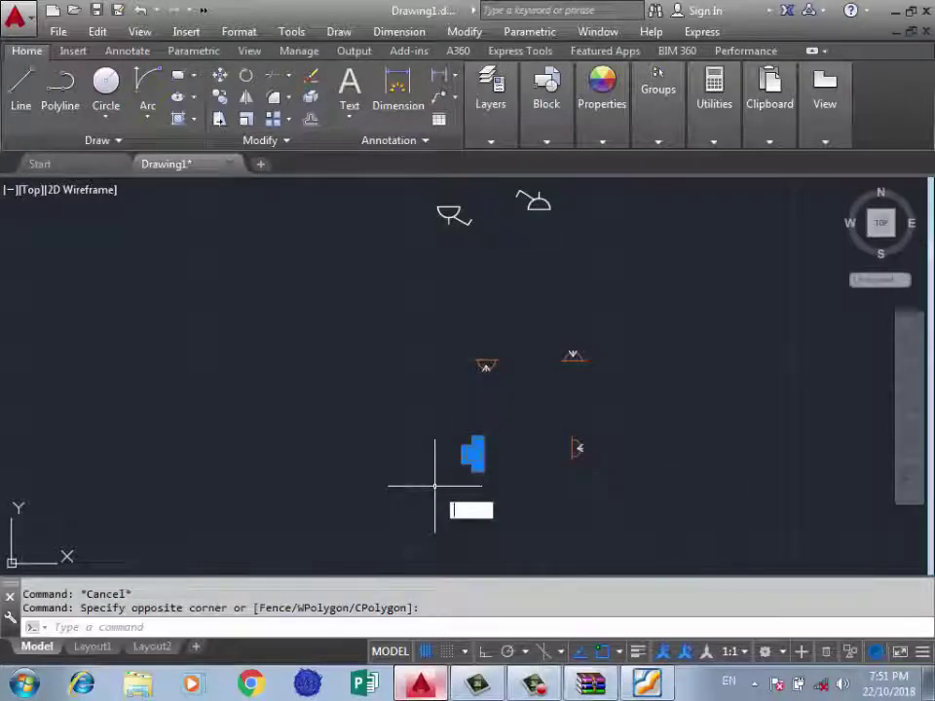
{"action": "type", "text": "co"}
{"action": "key", "text": "Return"}
{"action": "scroll", "coordinate": [418, 442], "scroll_direction": "up", "scroll_amount": 3}
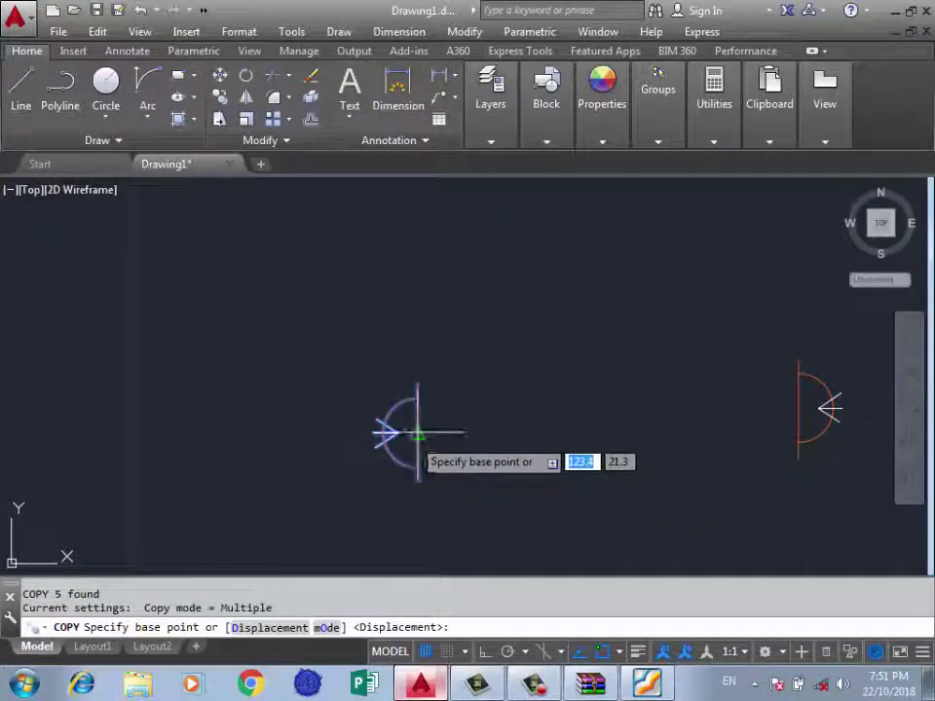
{"action": "left_click", "coordinate": [413, 432]}
{"action": "scroll", "coordinate": [612, 429], "scroll_direction": "down", "scroll_amount": 2}
{"action": "scroll", "coordinate": [500, 385], "scroll_direction": "down", "scroll_amount": 2}
{"action": "scroll", "coordinate": [250, 325], "scroll_direction": "up", "scroll_amount": 3}
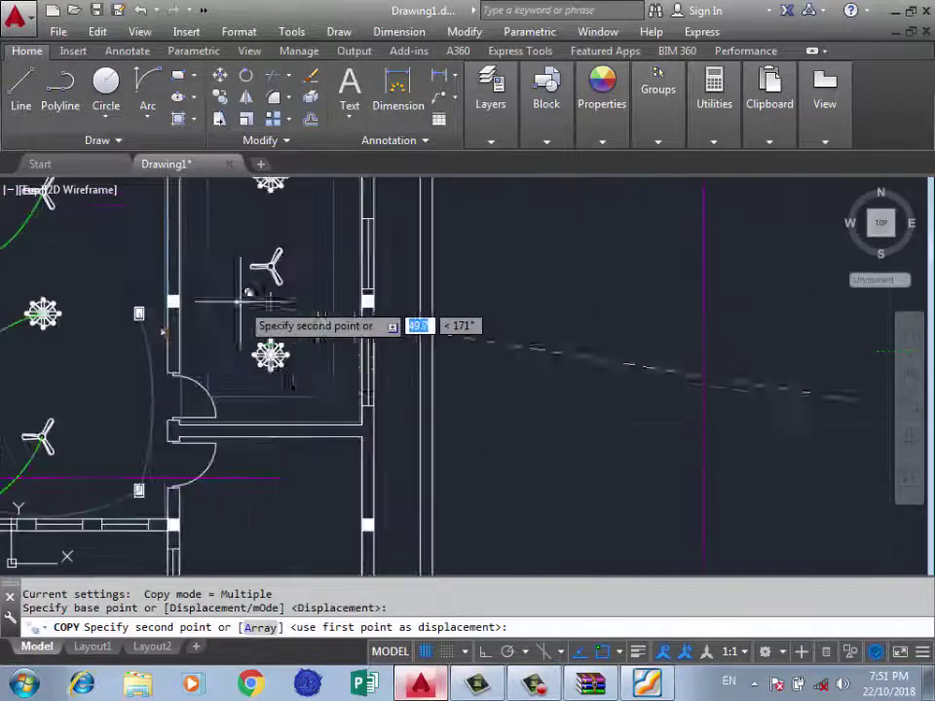
{"action": "scroll", "coordinate": [314, 370], "scroll_direction": "up", "scroll_amount": 2}
{"action": "scroll", "coordinate": [314, 370], "scroll_direction": "up", "scroll_amount": 2}
{"action": "scroll", "coordinate": [454, 409], "scroll_direction": "up", "scroll_amount": 2}
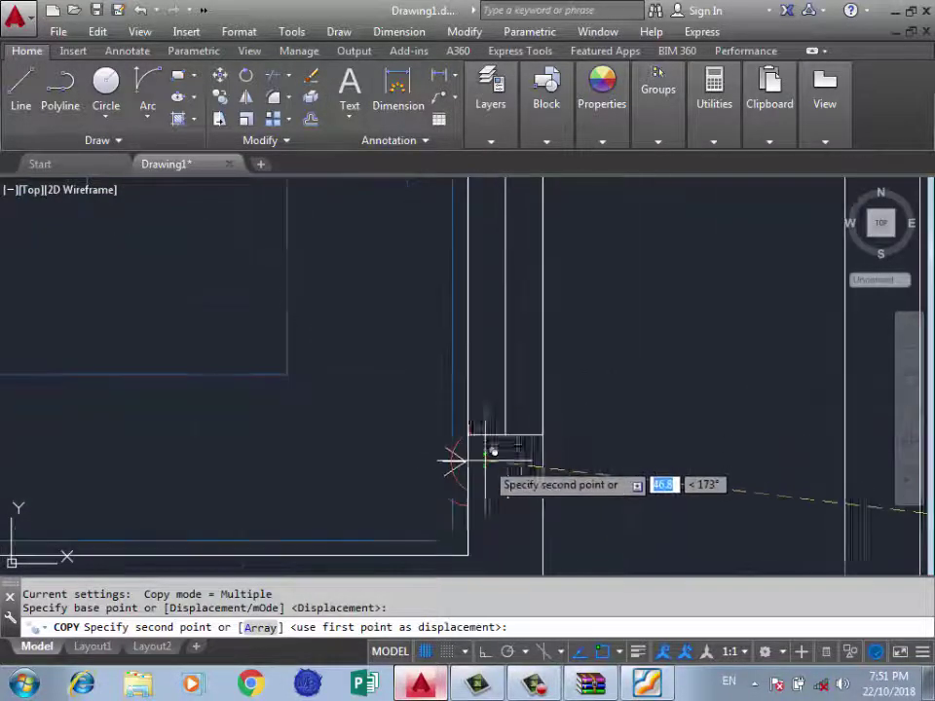
{"action": "left_click", "coordinate": [467, 475]}
{"action": "scroll", "coordinate": [476, 389], "scroll_direction": "down", "scroll_amount": 2}
{"action": "scroll", "coordinate": [476, 327], "scroll_direction": "down", "scroll_amount": 2}
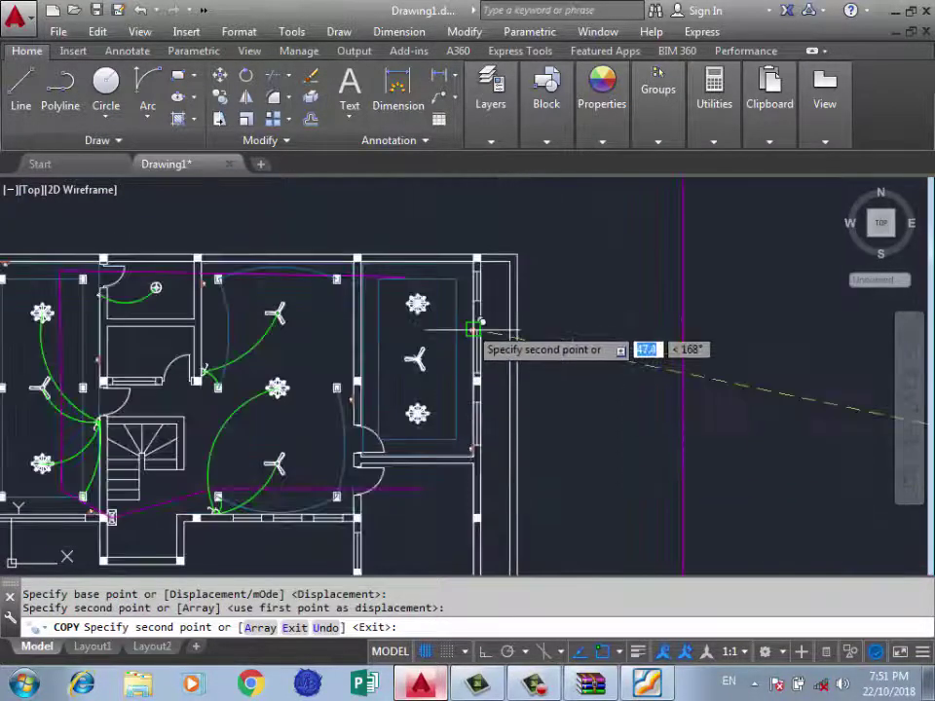
{"action": "scroll", "coordinate": [463, 310], "scroll_direction": "up", "scroll_amount": 3}
{"action": "left_click", "coordinate": [494, 280]}
{"action": "scroll", "coordinate": [574, 351], "scroll_direction": "down", "scroll_amount": 2}
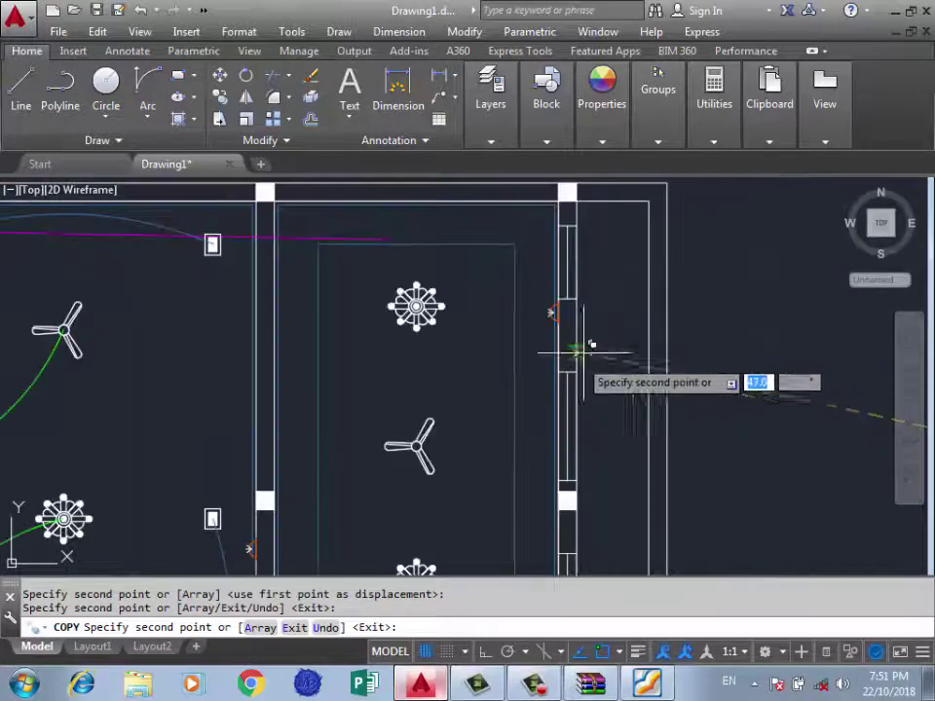
{"action": "scroll", "coordinate": [431, 411], "scroll_direction": "down", "scroll_amount": 2}
{"action": "key", "text": "Return"}
Copy the upward-facing lamp symbol into the upper-right room.
{"action": "scroll", "coordinate": [179, 277], "scroll_direction": "down", "scroll_amount": 3}
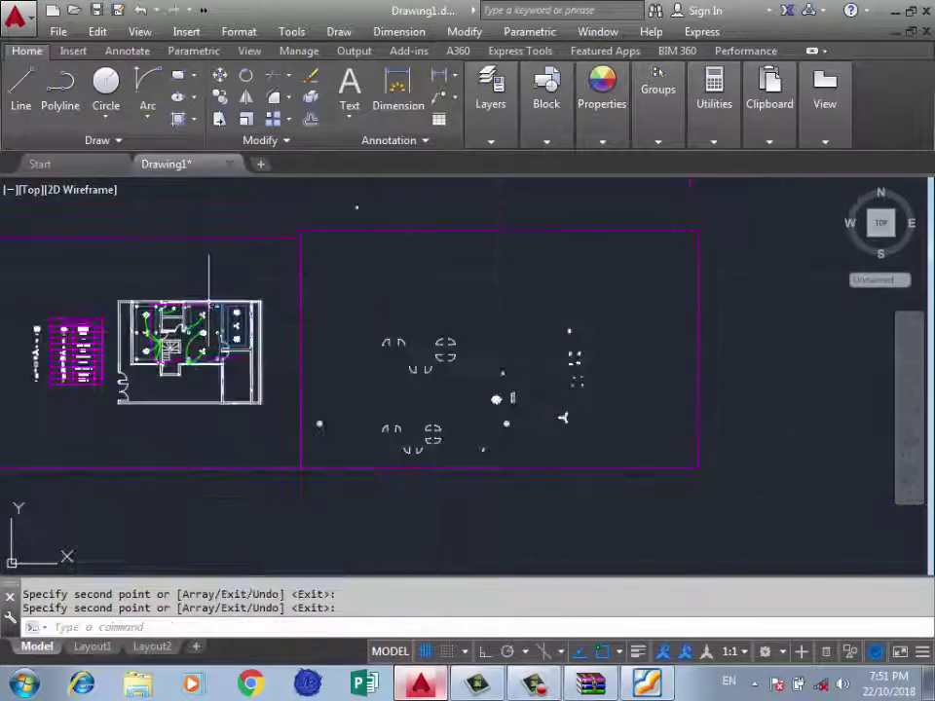
{"action": "scroll", "coordinate": [606, 365], "scroll_direction": "up", "scroll_amount": 5}
{"action": "left_click", "coordinate": [428, 250]}
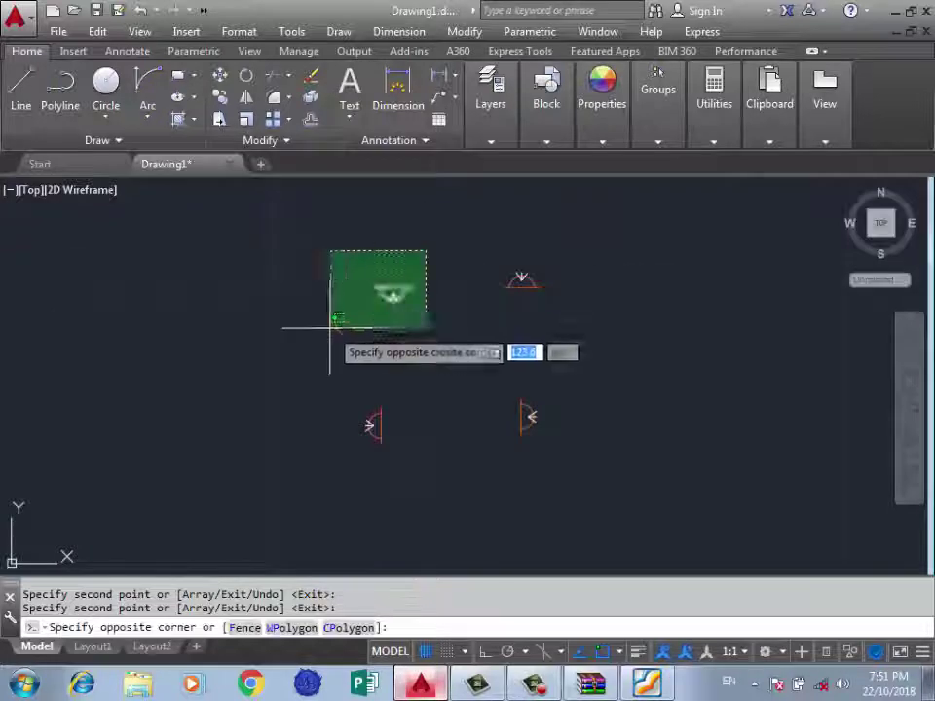
{"action": "left_click", "coordinate": [329, 327]}
{"action": "type", "text": "o"}
{"action": "key", "text": "Return"}
{"action": "scroll", "coordinate": [411, 321], "scroll_direction": "up", "scroll_amount": 3}
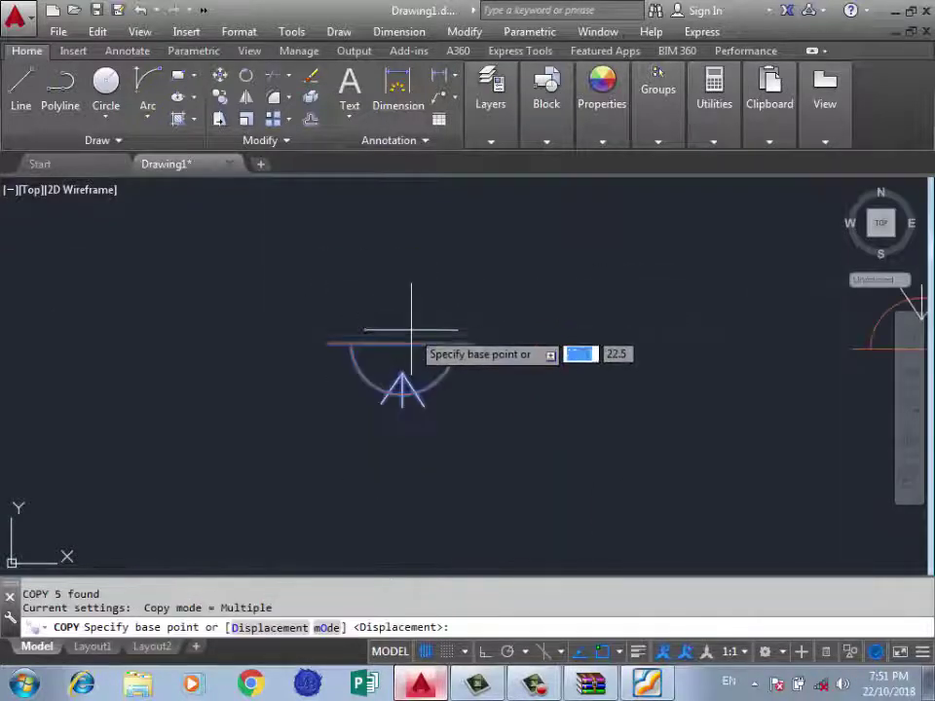
{"action": "left_click", "coordinate": [403, 341]}
{"action": "scroll", "coordinate": [629, 387], "scroll_direction": "down", "scroll_amount": 5}
{"action": "scroll", "coordinate": [584, 386], "scroll_direction": "down", "scroll_amount": 2}
{"action": "scroll", "coordinate": [448, 382], "scroll_direction": "down", "scroll_amount": 3}
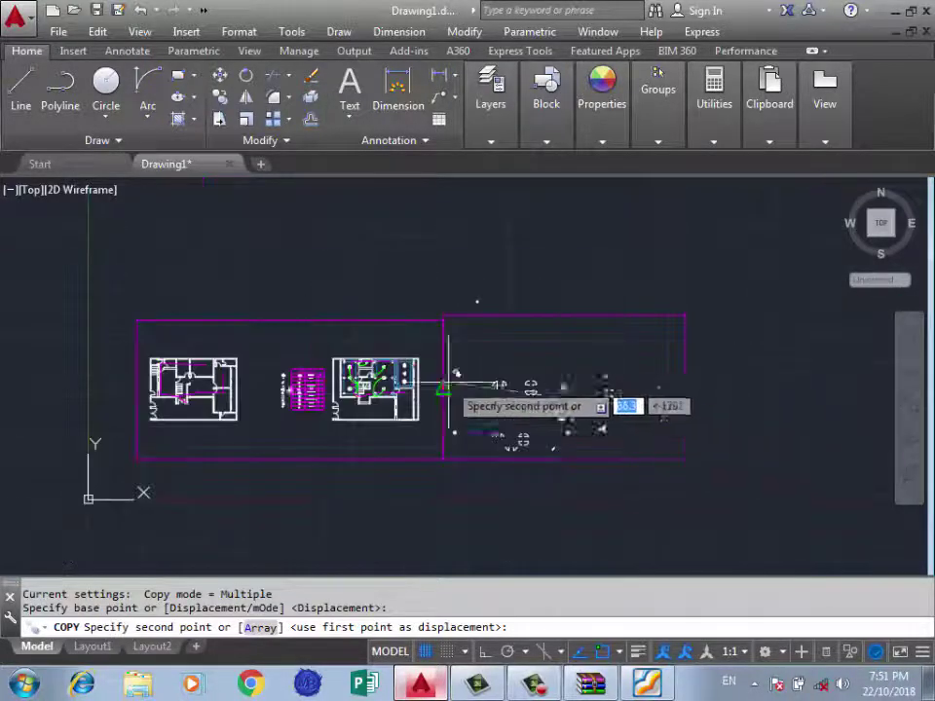
{"action": "scroll", "coordinate": [418, 389], "scroll_direction": "up", "scroll_amount": 3}
{"action": "scroll", "coordinate": [274, 258], "scroll_direction": "up", "scroll_amount": 3}
{"action": "scroll", "coordinate": [273, 257], "scroll_direction": "up", "scroll_amount": 3}
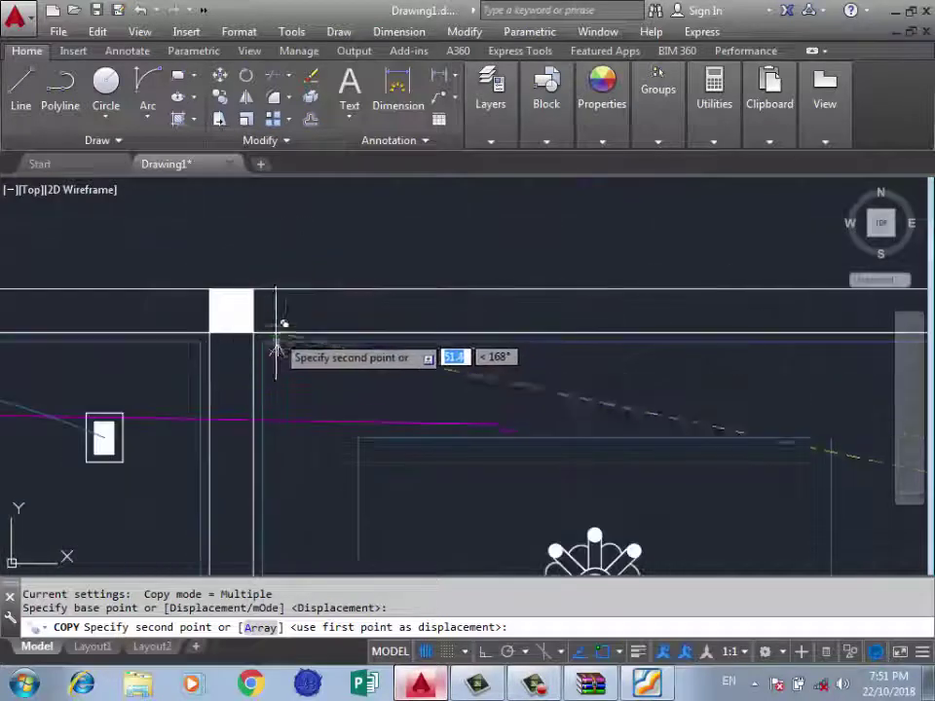
{"action": "left_click", "coordinate": [347, 336]}
{"action": "key", "text": "Return"}
{"action": "scroll", "coordinate": [445, 234], "scroll_direction": "down", "scroll_amount": 4}
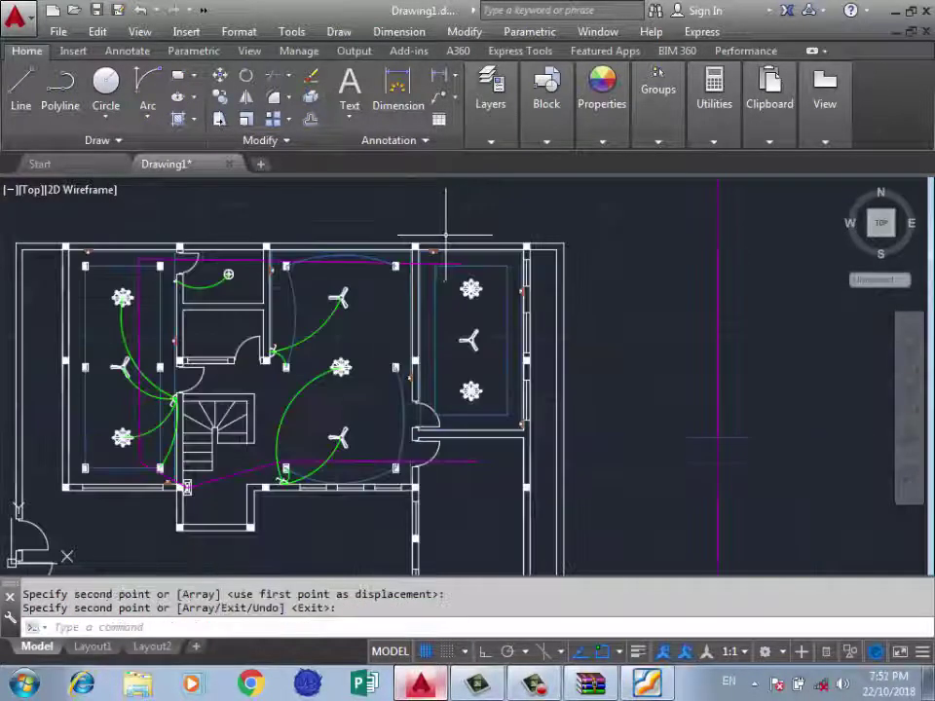
{"action": "scroll", "coordinate": [394, 392], "scroll_direction": "up", "scroll_amount": 3}
{"action": "type", "text": "tr"}
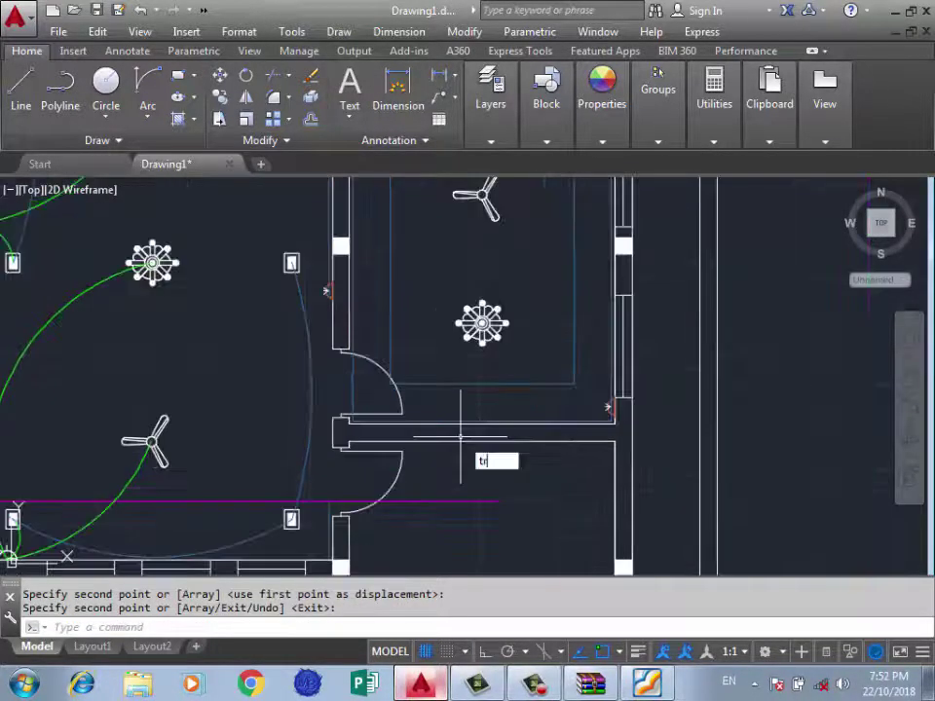
Trim the overlapping wall lines at the door corner using a crossing window.
{"action": "key", "text": "Return"}
{"action": "key", "text": "Return"}
{"action": "scroll", "coordinate": [614, 389], "scroll_direction": "up", "scroll_amount": 3}
{"action": "scroll", "coordinate": [645, 360], "scroll_direction": "up", "scroll_amount": 3}
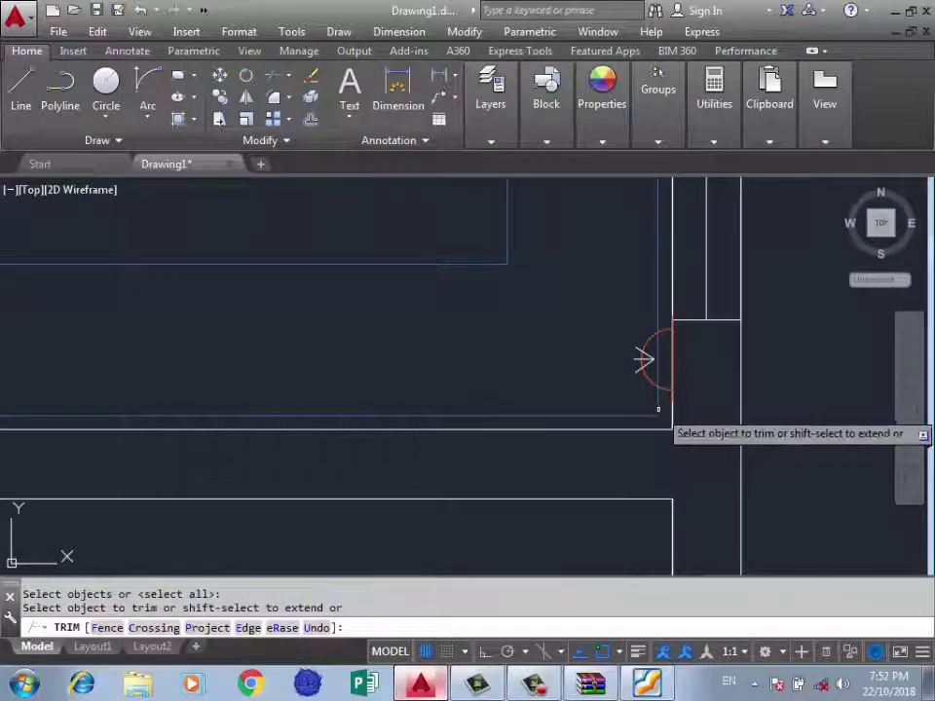
{"action": "scroll", "coordinate": [644, 361], "scroll_direction": "down", "scroll_amount": 3}
{"action": "scroll", "coordinate": [584, 419], "scroll_direction": "down", "scroll_amount": 2}
{"action": "scroll", "coordinate": [533, 471], "scroll_direction": "up", "scroll_amount": 4}
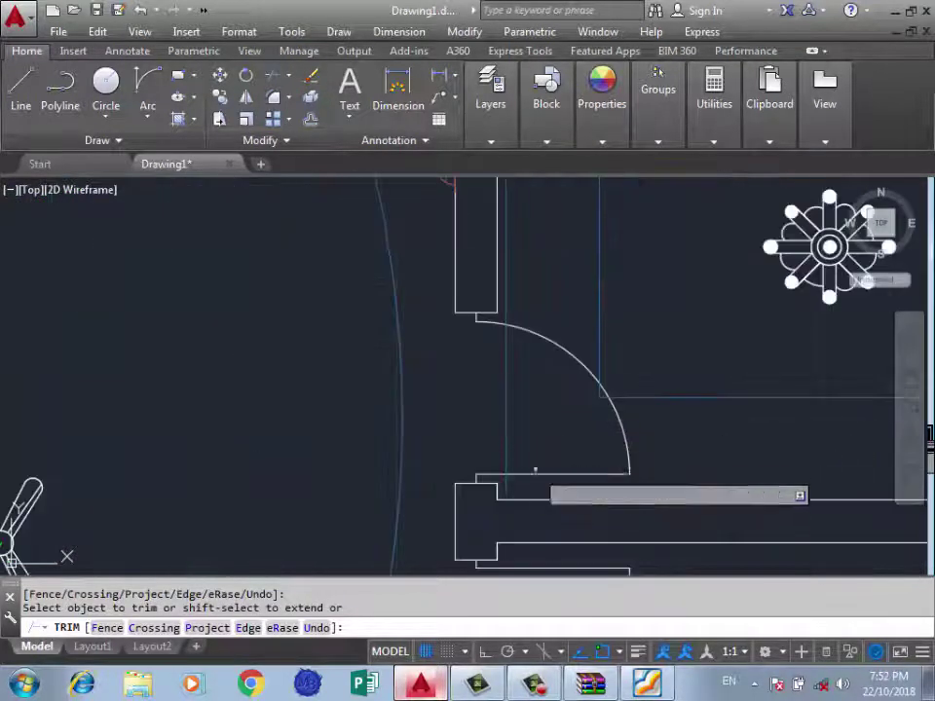
{"action": "left_click", "coordinate": [505, 402]}
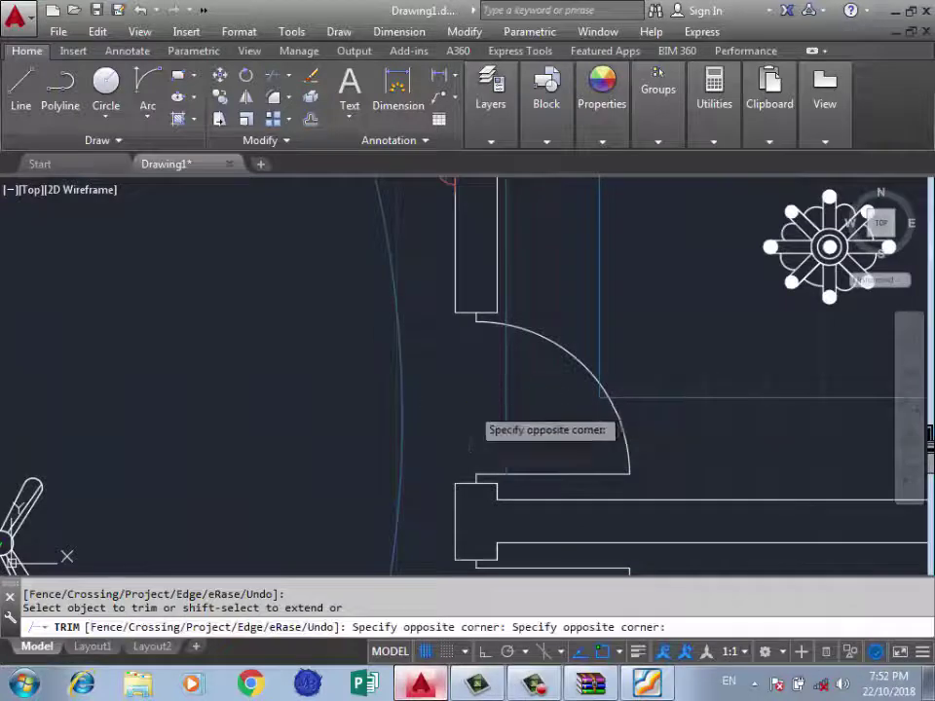
{"action": "left_click", "coordinate": [501, 493]}
{"action": "scroll", "coordinate": [500, 486], "scroll_direction": "down", "scroll_amount": 3}
{"action": "key", "text": "Return"}
{"action": "scroll", "coordinate": [463, 357], "scroll_direction": "down", "scroll_amount": 4}
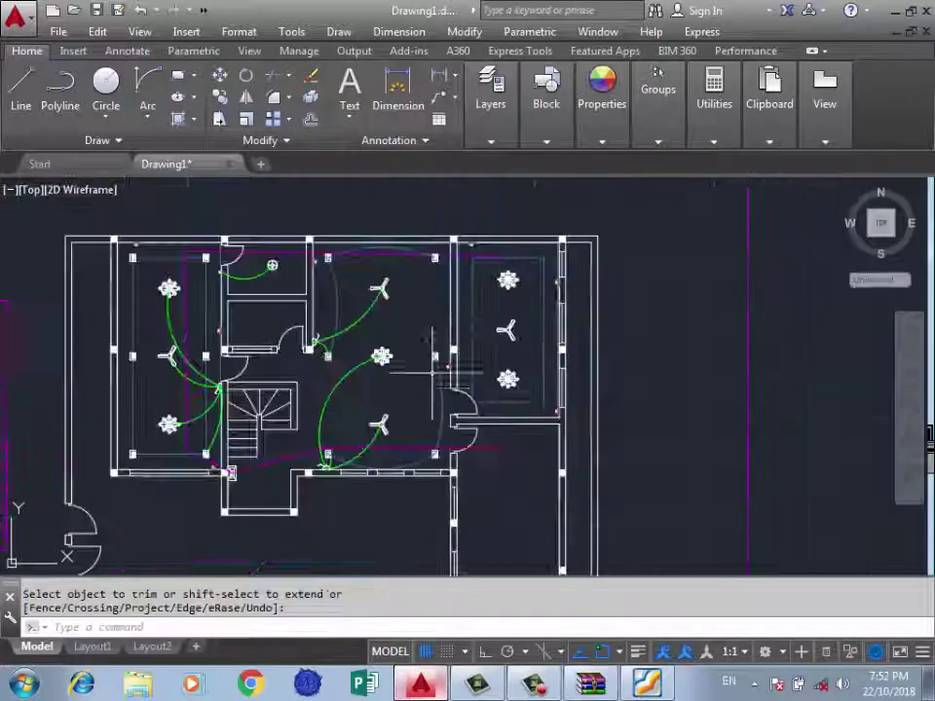
{"action": "scroll", "coordinate": [420, 421], "scroll_direction": "down", "scroll_amount": 6}
Copy the right-hand wall lamp symbol with CO onto the wall beside the room's door.
{"action": "scroll", "coordinate": [615, 386], "scroll_direction": "up", "scroll_amount": 6}
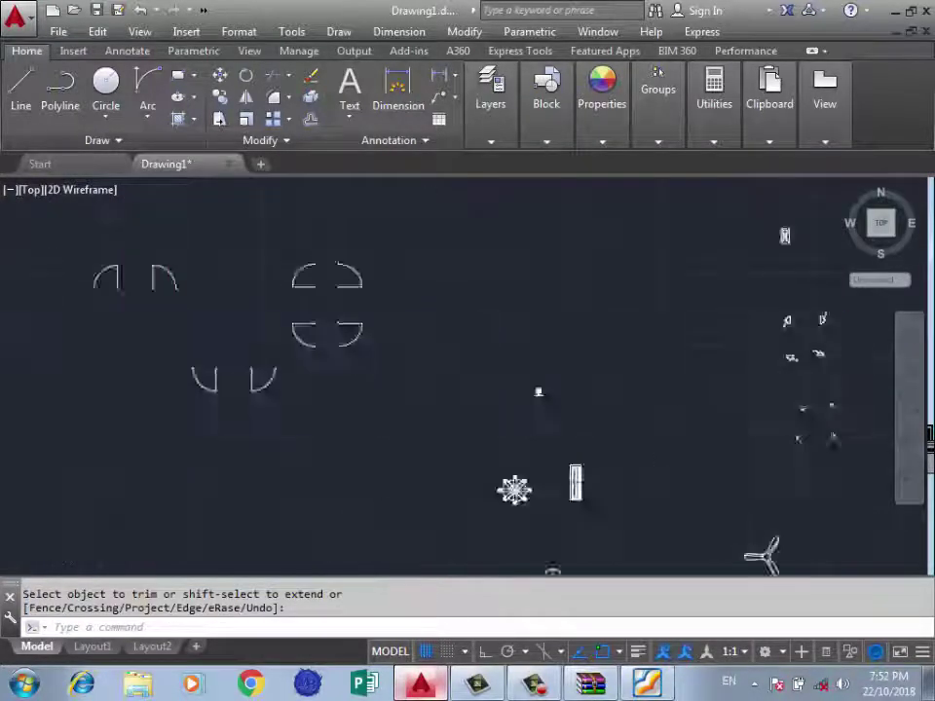
{"action": "middle_click_drag", "start_coordinate": [642, 370], "coordinate": [557, 328]}
{"action": "scroll", "coordinate": [482, 363], "scroll_direction": "down", "scroll_amount": 2}
{"action": "scroll", "coordinate": [648, 325], "scroll_direction": "up", "scroll_amount": 6}
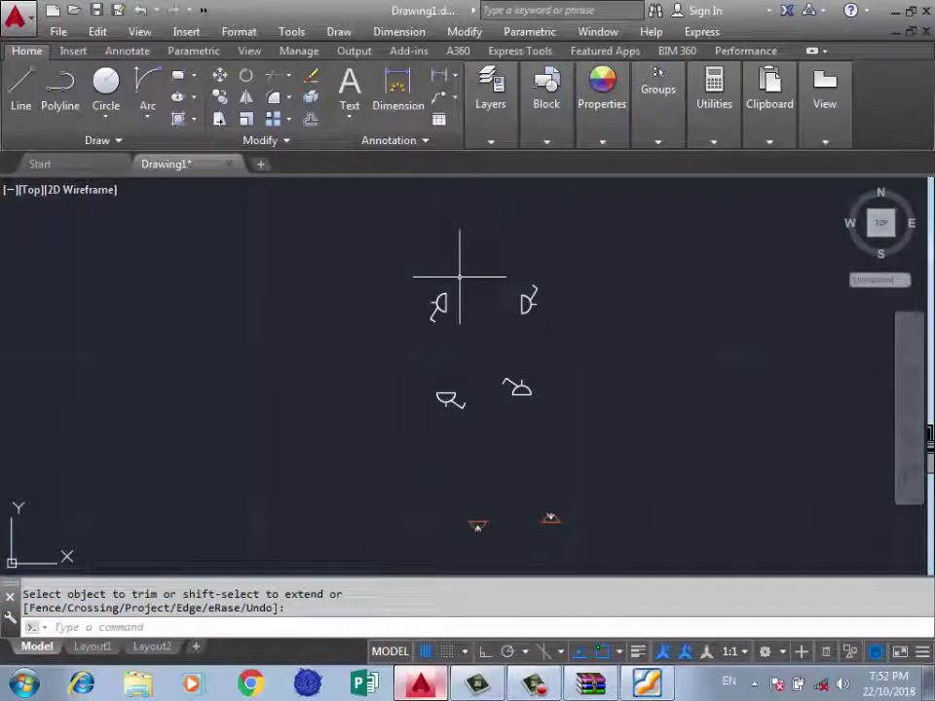
{"action": "left_click_drag", "start_coordinate": [460, 276], "coordinate": [373, 266]}
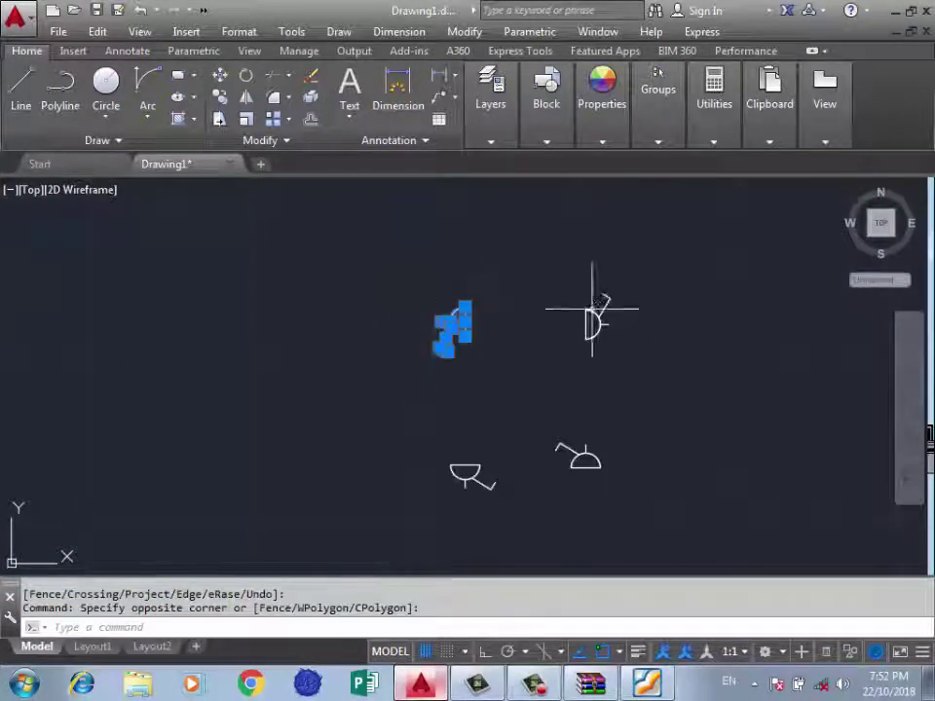
{"action": "left_click_drag", "start_coordinate": [700, 254], "coordinate": [510, 379]}
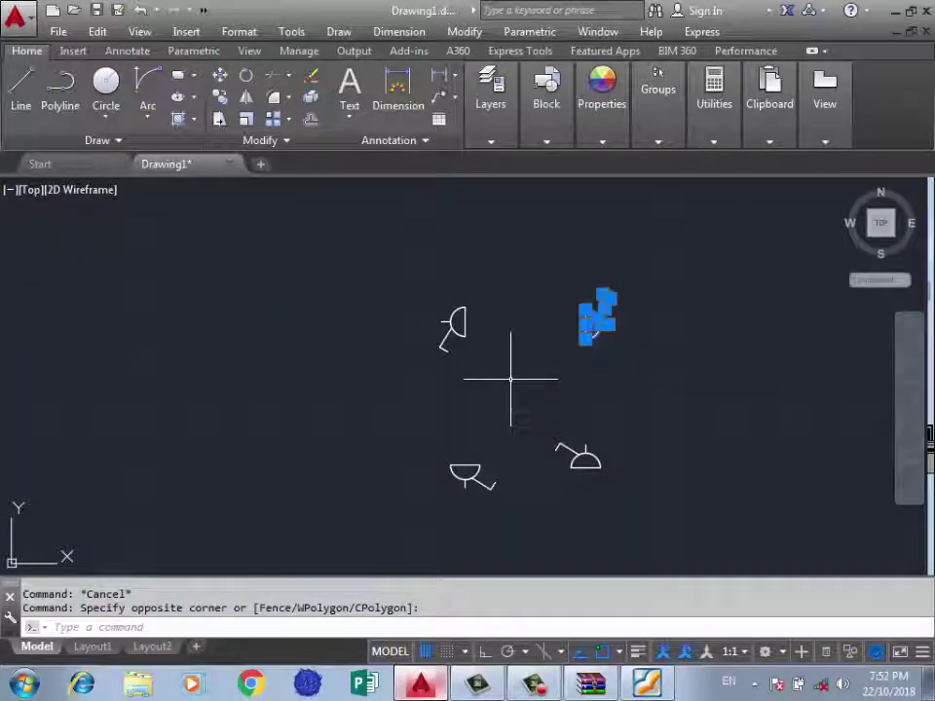
{"action": "type", "text": "co"}
{"action": "key", "text": "Return"}
{"action": "scroll", "coordinate": [506, 370], "scroll_direction": "up", "scroll_amount": 3}
{"action": "left_click", "coordinate": [614, 309]}
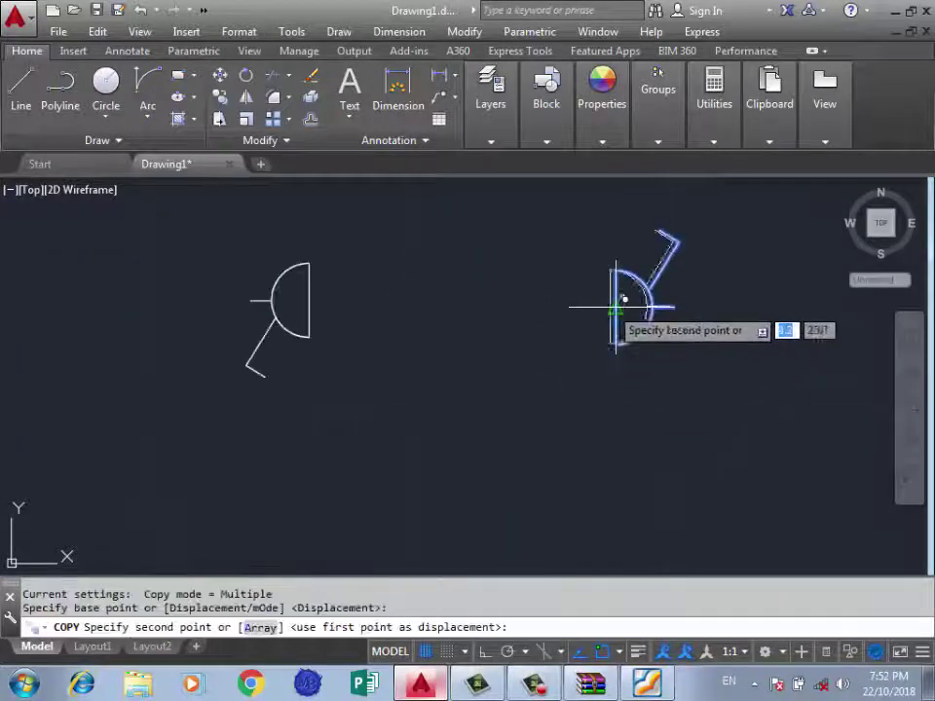
{"action": "scroll", "coordinate": [526, 388], "scroll_direction": "down", "scroll_amount": 3}
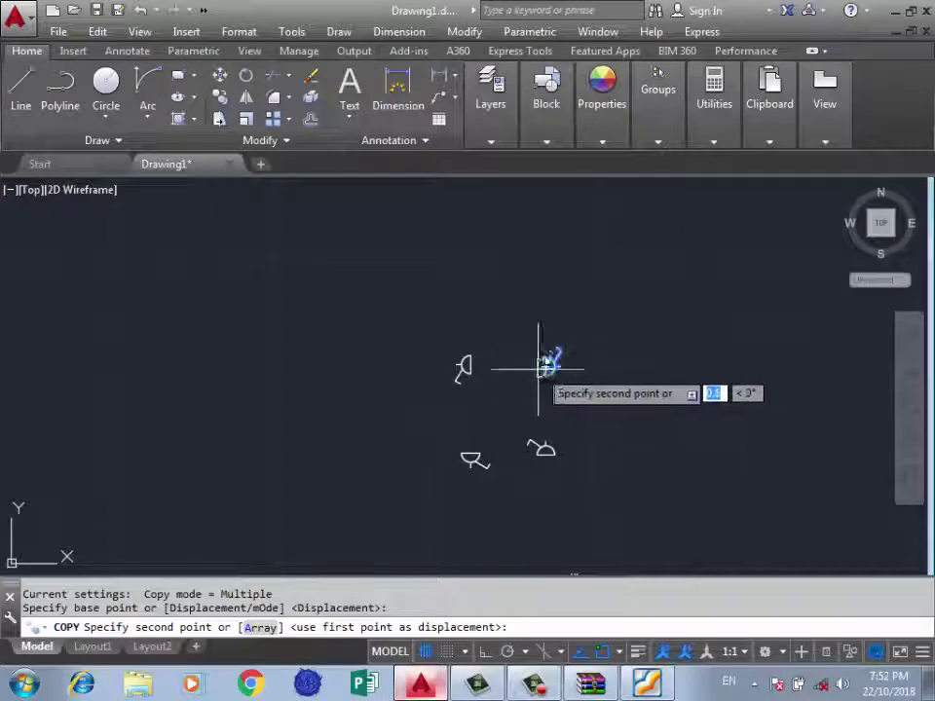
{"action": "scroll", "coordinate": [647, 371], "scroll_direction": "up", "scroll_amount": 3}
{"action": "scroll", "coordinate": [663, 358], "scroll_direction": "down", "scroll_amount": 3}
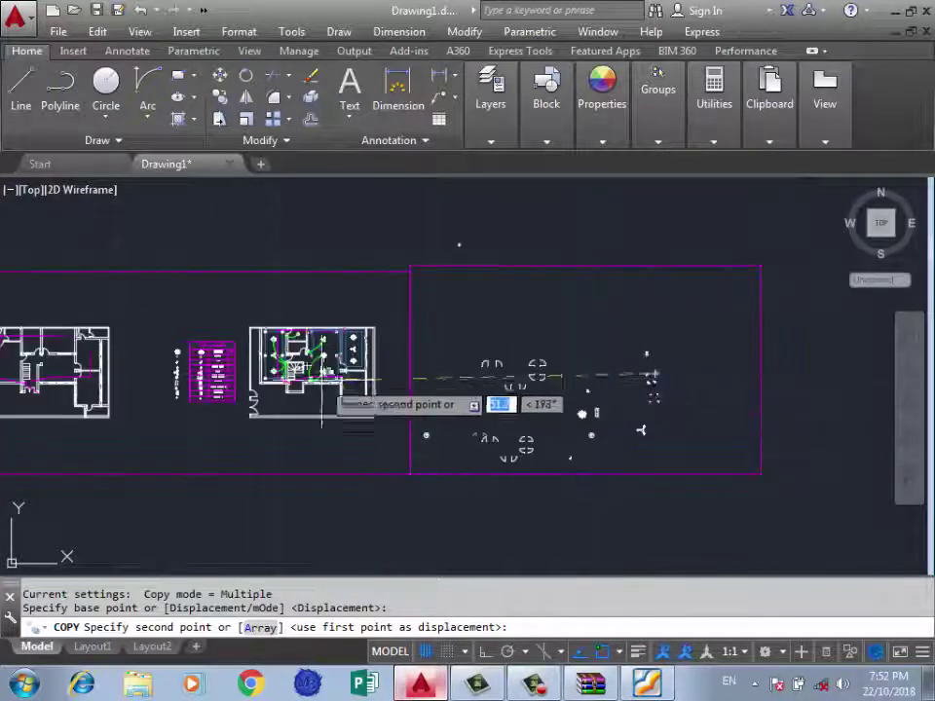
{"action": "scroll", "coordinate": [331, 352], "scroll_direction": "up", "scroll_amount": 5}
{"action": "scroll", "coordinate": [338, 351], "scroll_direction": "up", "scroll_amount": 2}
{"action": "scroll", "coordinate": [376, 394], "scroll_direction": "up", "scroll_amount": 2}
{"action": "scroll", "coordinate": [409, 351], "scroll_direction": "up", "scroll_amount": 2}
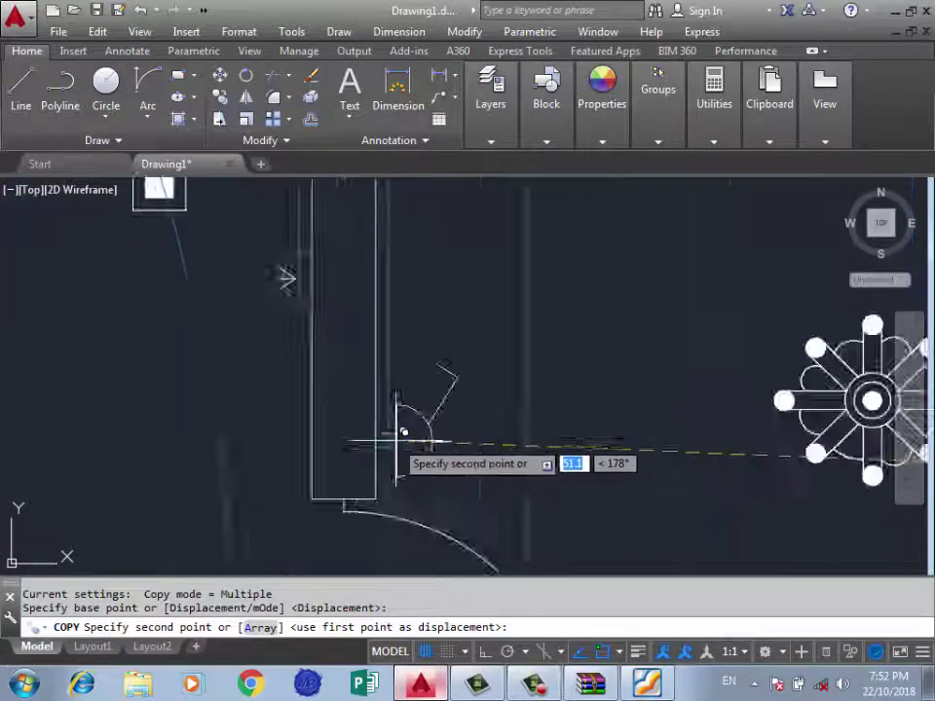
{"action": "scroll", "coordinate": [400, 428], "scroll_direction": "up", "scroll_amount": 2}
{"action": "left_click", "coordinate": [349, 410]}
{"action": "scroll", "coordinate": [530, 359], "scroll_direction": "down", "scroll_amount": 4}
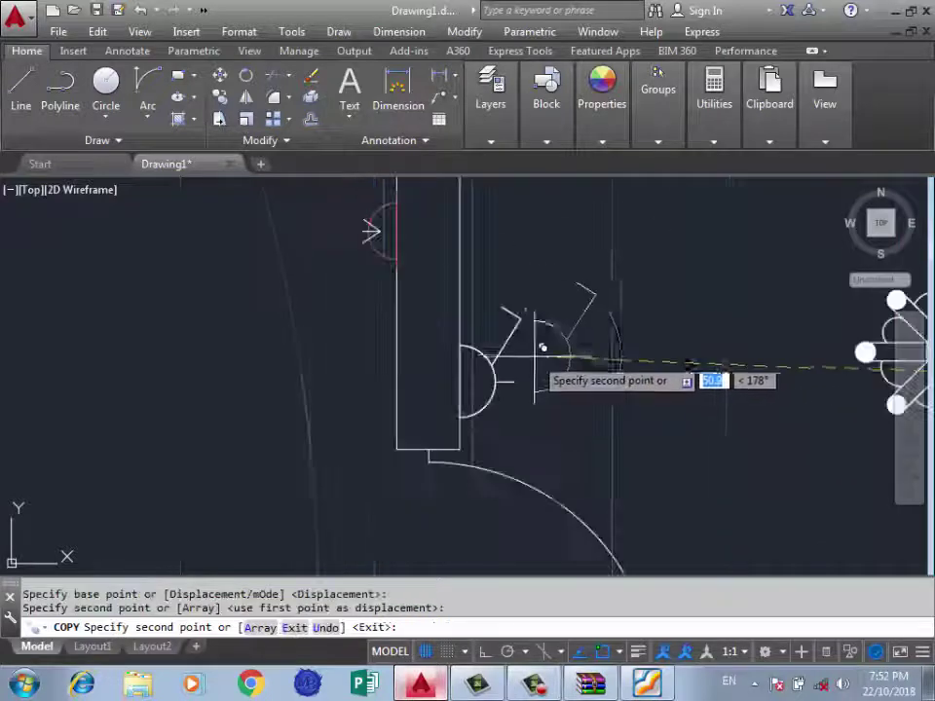
{"action": "type", "text": "tr"}
Trim away the wall lines overlapping the new lamp copy.
{"action": "key", "text": "Return"}
{"action": "key", "text": "Return"}
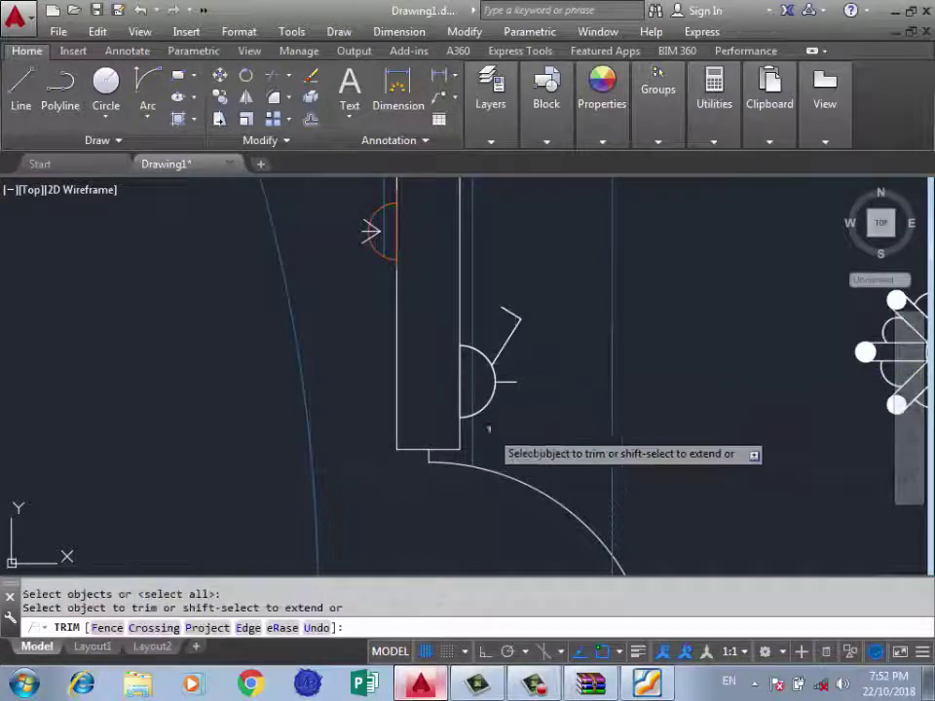
{"action": "left_click", "coordinate": [468, 375]}
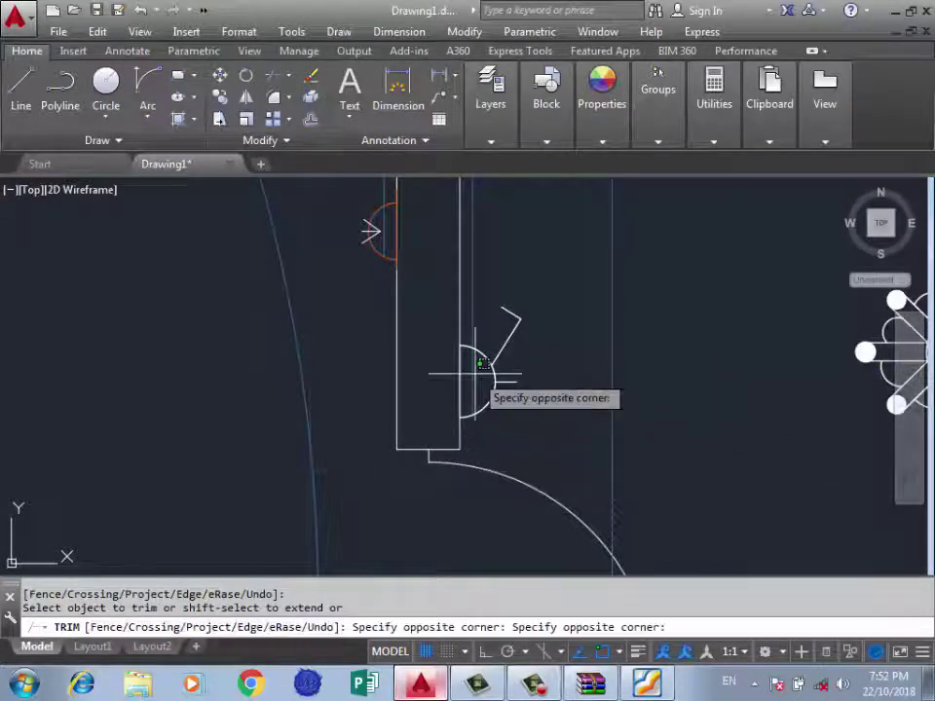
{"action": "left_click", "coordinate": [466, 378]}
{"action": "key", "text": "Return"}
{"action": "scroll", "coordinate": [429, 336], "scroll_direction": "down", "scroll_amount": 5}
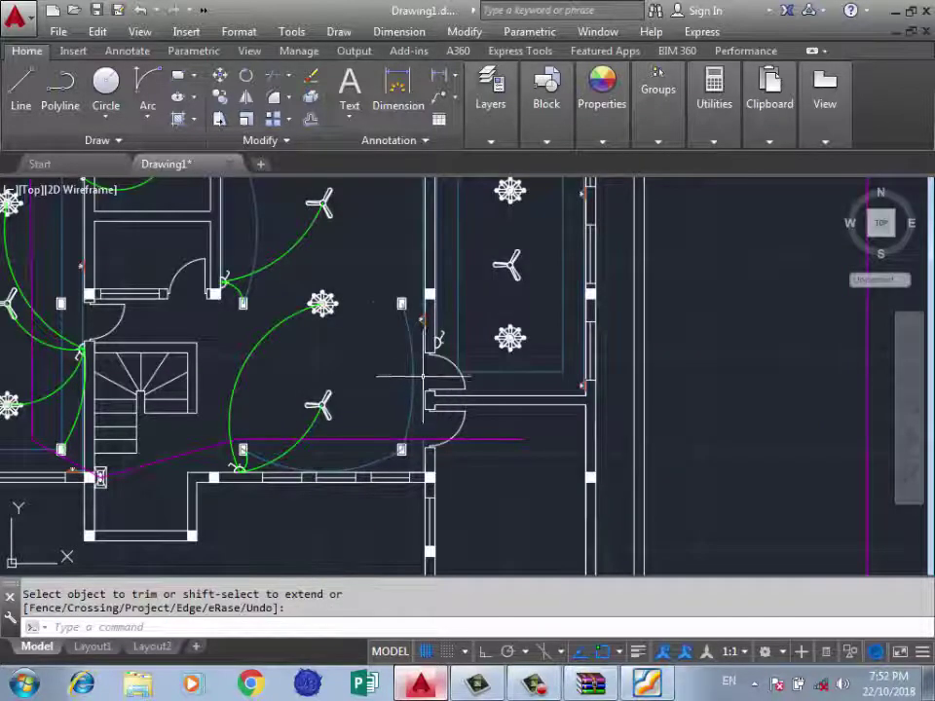
{"action": "middle_click_drag", "start_coordinate": [422, 375], "coordinate": [360, 417]}
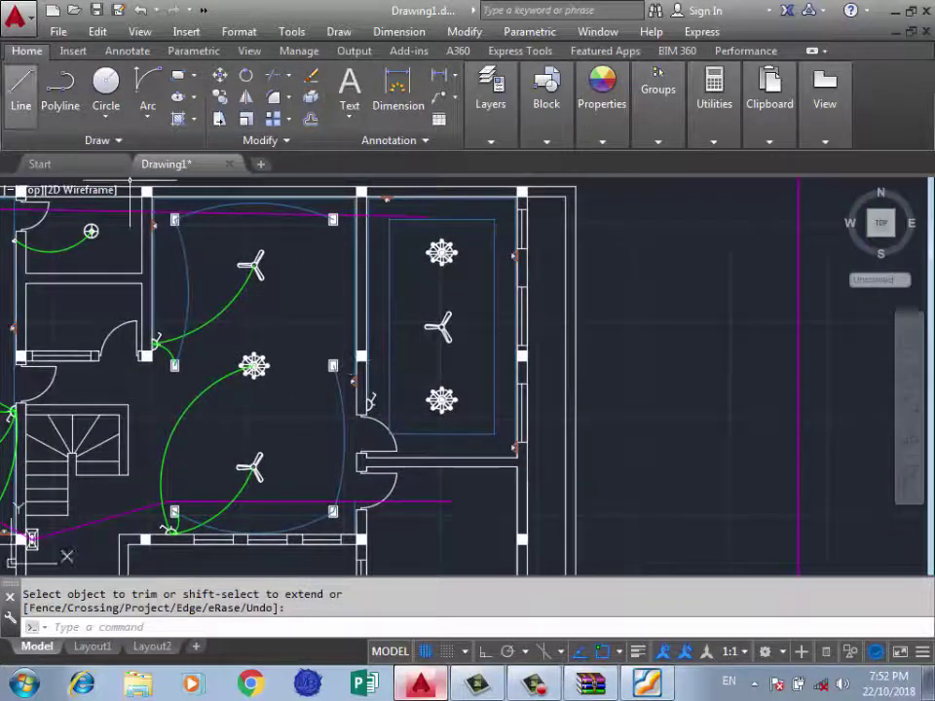
Cancel the stray arc and select the small rectangular legend symbol.
{"action": "left_click", "coordinate": [147, 90]}
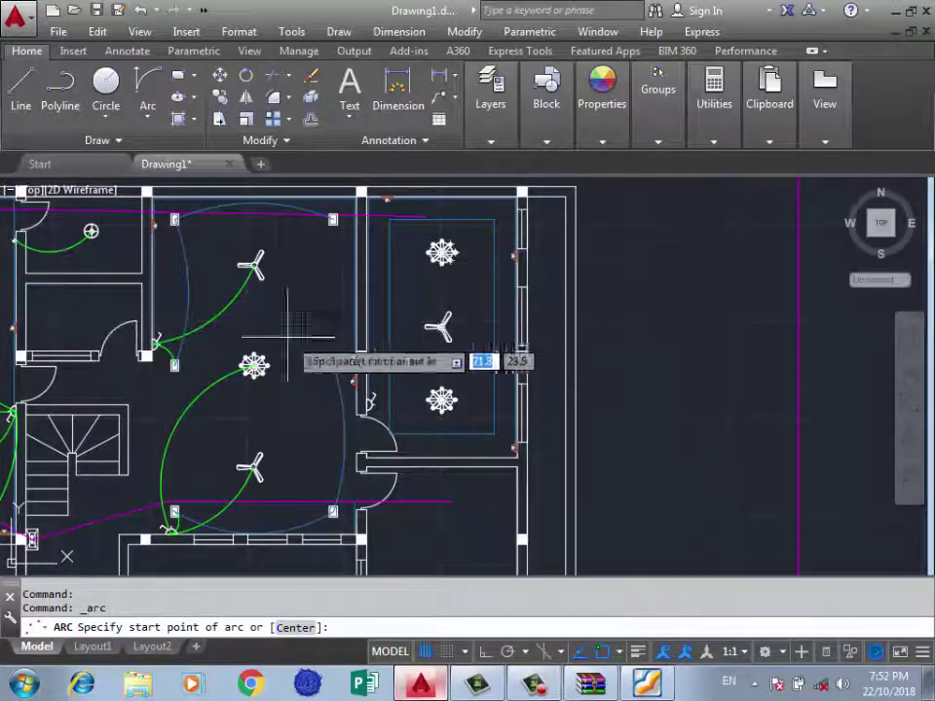
{"action": "scroll", "coordinate": [438, 389], "scroll_direction": "down", "scroll_amount": 3}
{"action": "scroll", "coordinate": [207, 334], "scroll_direction": "down", "scroll_amount": 2}
{"action": "scroll", "coordinate": [207, 334], "scroll_direction": "down", "scroll_amount": 1}
{"action": "scroll", "coordinate": [476, 385], "scroll_direction": "up", "scroll_amount": 5}
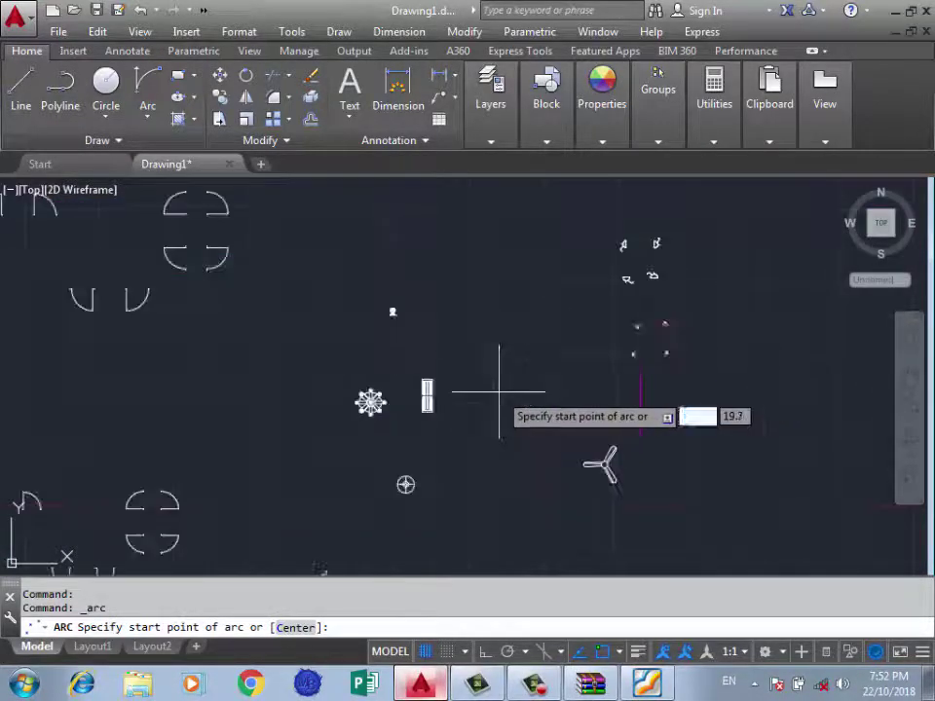
{"action": "key", "text": "Escape"}
{"action": "scroll", "coordinate": [677, 307], "scroll_direction": "down", "scroll_amount": 3}
{"action": "scroll", "coordinate": [438, 323], "scroll_direction": "down", "scroll_amount": 2}
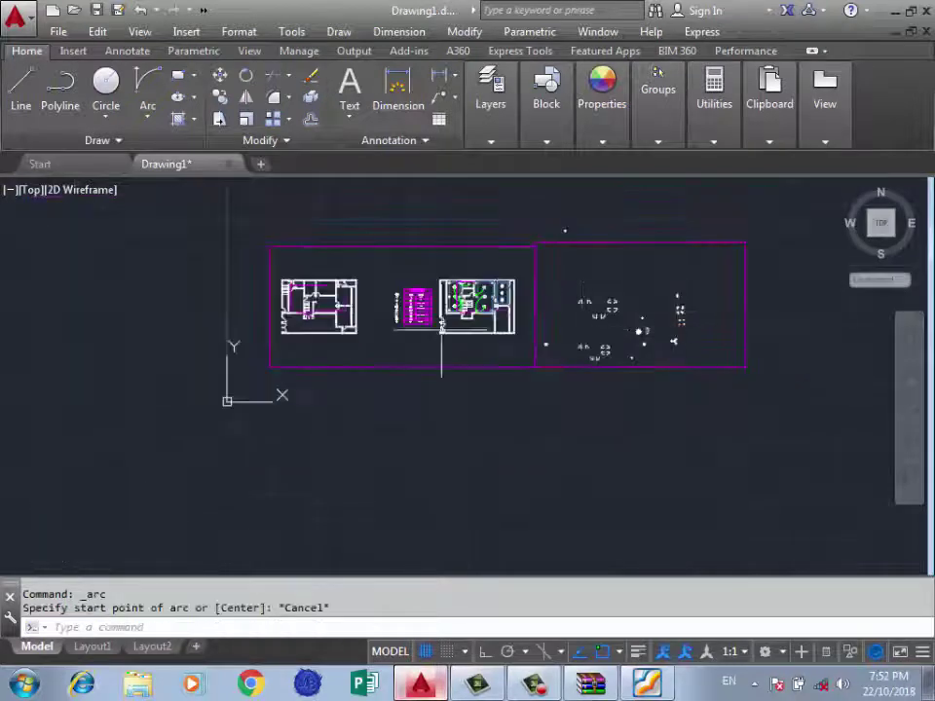
{"action": "scroll", "coordinate": [327, 292], "scroll_direction": "up", "scroll_amount": 5}
{"action": "scroll", "coordinate": [750, 385], "scroll_direction": "up", "scroll_amount": 3}
{"action": "scroll", "coordinate": [775, 434], "scroll_direction": "up", "scroll_amount": 3}
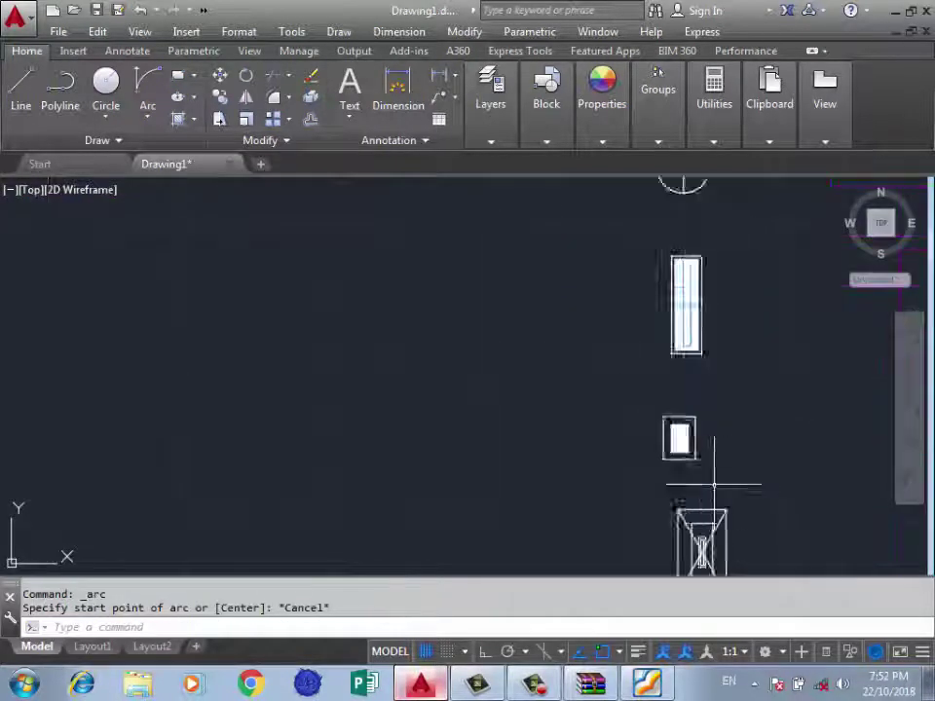
{"action": "left_click", "coordinate": [720, 378]}
{"action": "left_click", "coordinate": [580, 441]}
{"action": "type", "text": "c"}
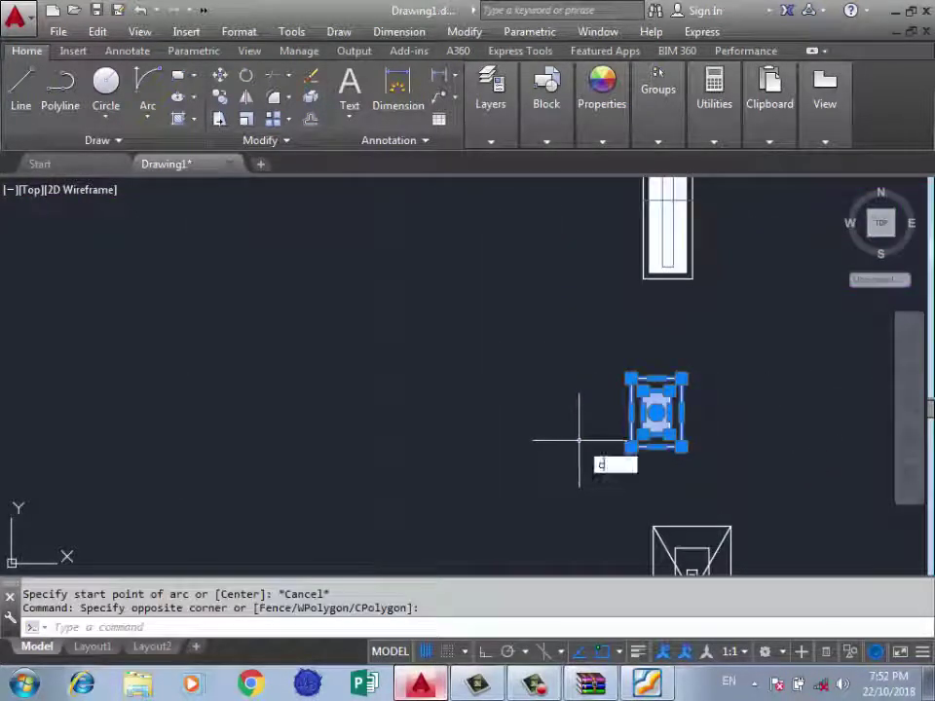
Copy the symbol to the right room's lower wall corner and midway along its wall.
{"action": "key", "text": "Return"}
{"action": "scroll", "coordinate": [632, 444], "scroll_direction": "up", "scroll_amount": 2}
{"action": "left_click", "coordinate": [643, 417]}
{"action": "scroll", "coordinate": [288, 305], "scroll_direction": "down", "scroll_amount": 5}
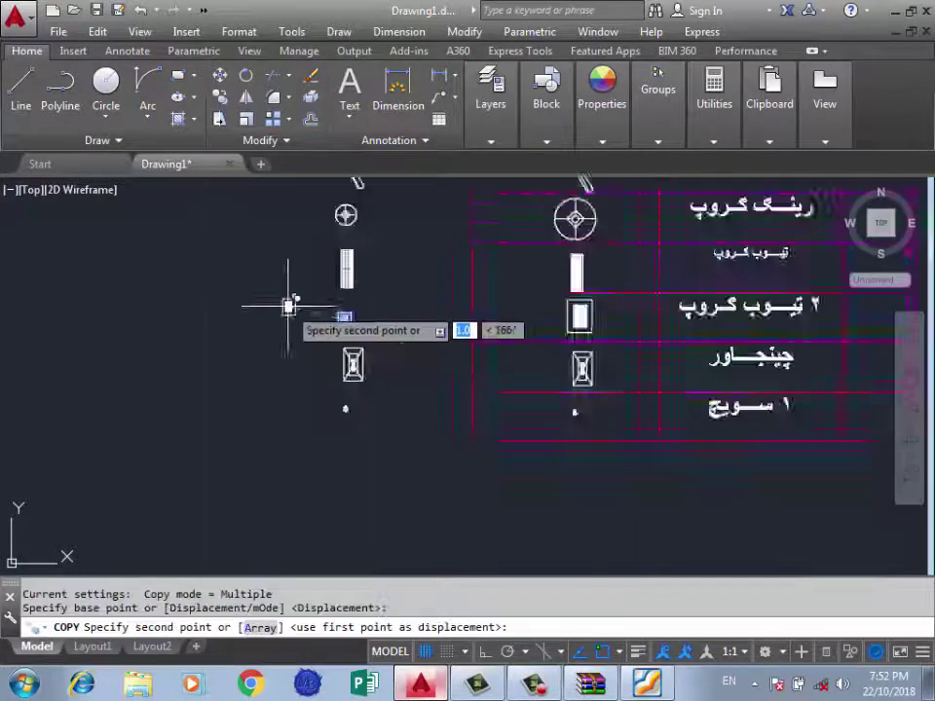
{"action": "scroll", "coordinate": [289, 306], "scroll_direction": "down", "scroll_amount": 3}
{"action": "scroll", "coordinate": [532, 392], "scroll_direction": "down", "scroll_amount": 2}
{"action": "scroll", "coordinate": [495, 434], "scroll_direction": "up", "scroll_amount": 3}
{"action": "scroll", "coordinate": [477, 499], "scroll_direction": "up", "scroll_amount": 2}
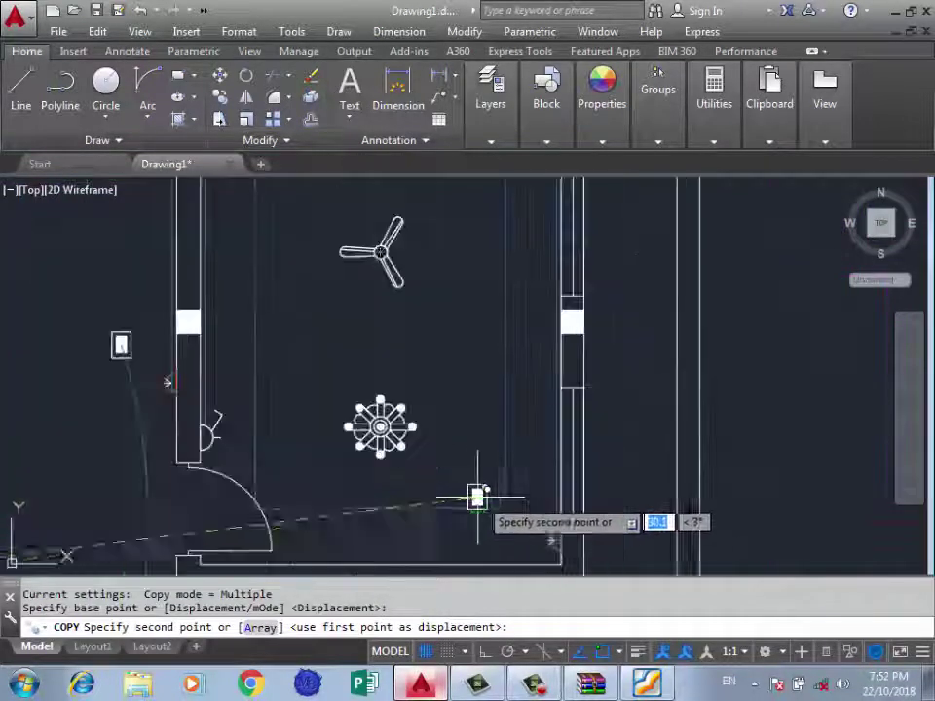
{"action": "left_click", "coordinate": [503, 504]}
{"action": "scroll", "coordinate": [503, 504], "scroll_direction": "down", "scroll_amount": 2}
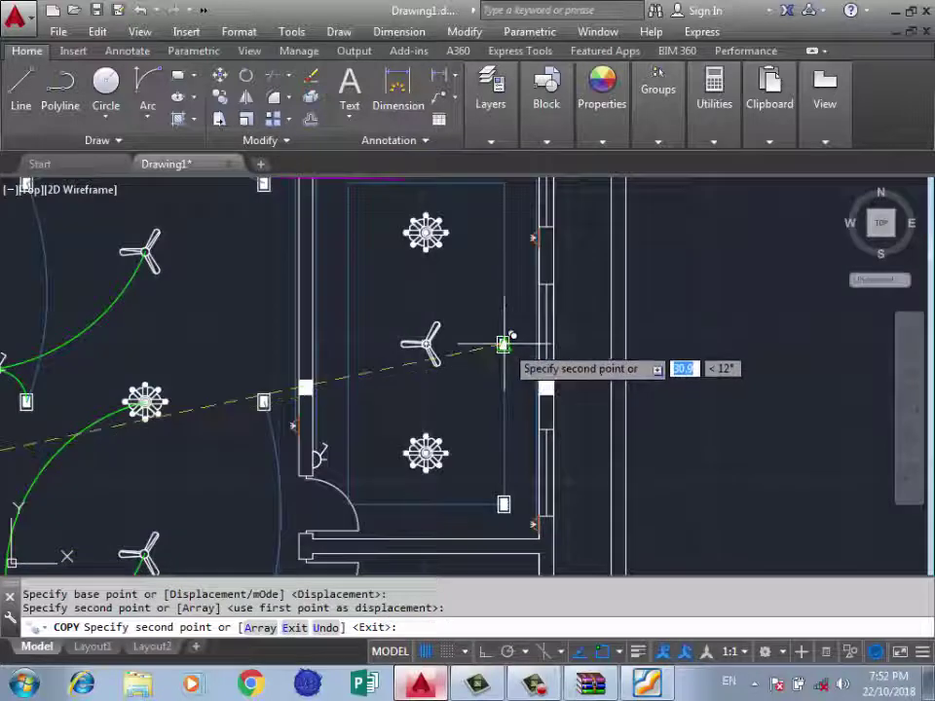
{"action": "left_click", "coordinate": [503, 343]}
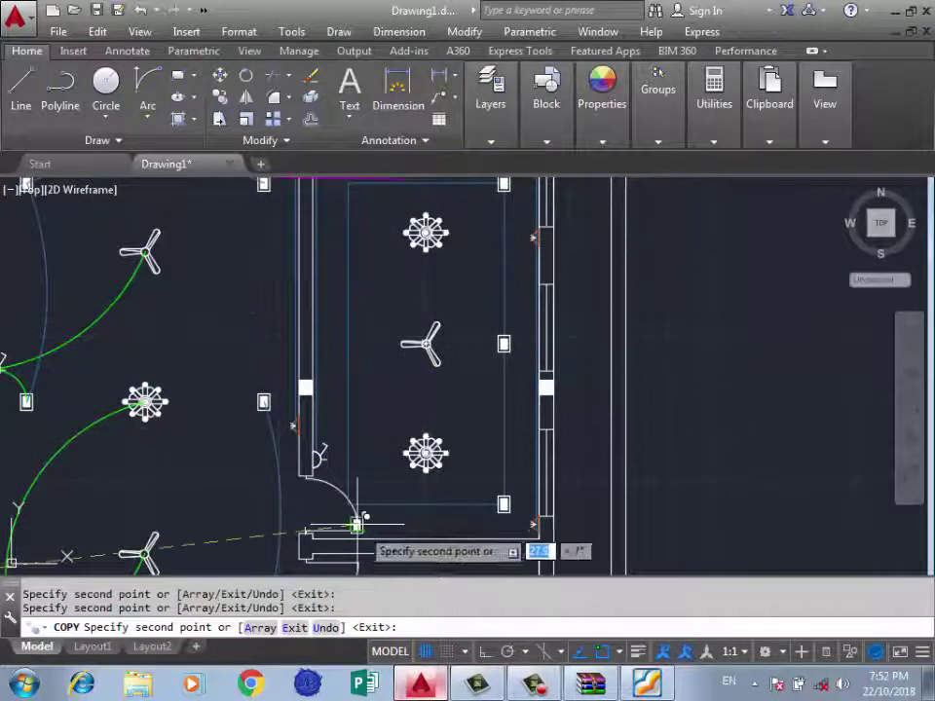
{"action": "scroll", "coordinate": [351, 519], "scroll_direction": "up", "scroll_amount": 2}
{"action": "scroll", "coordinate": [339, 498], "scroll_direction": "up", "scroll_amount": 4}
{"action": "scroll", "coordinate": [338, 463], "scroll_direction": "down", "scroll_amount": 4}
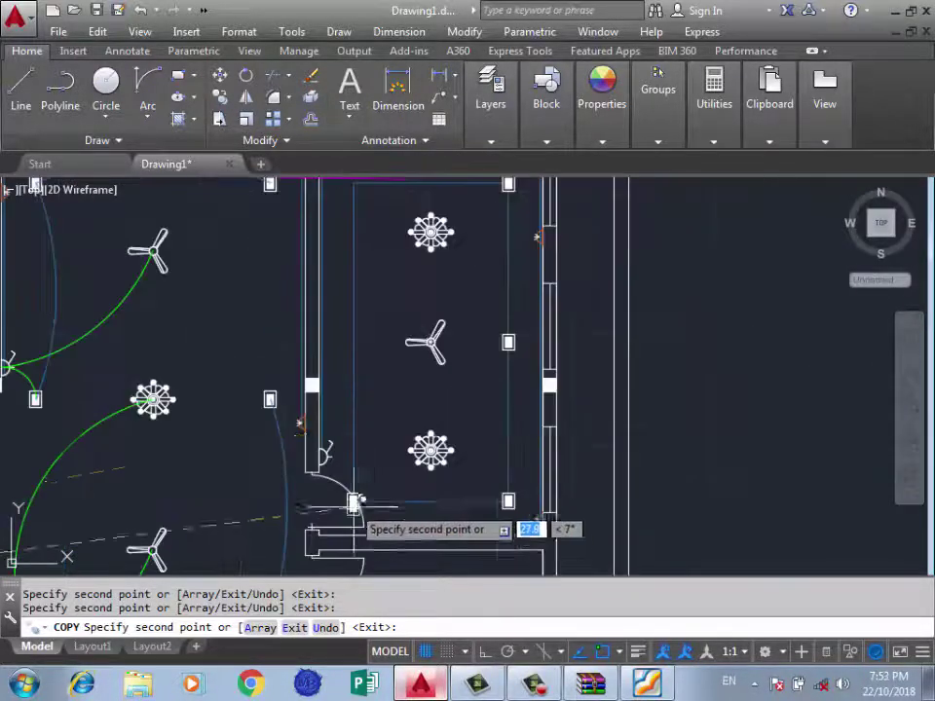
{"action": "scroll", "coordinate": [345, 463], "scroll_direction": "down", "scroll_amount": 2}
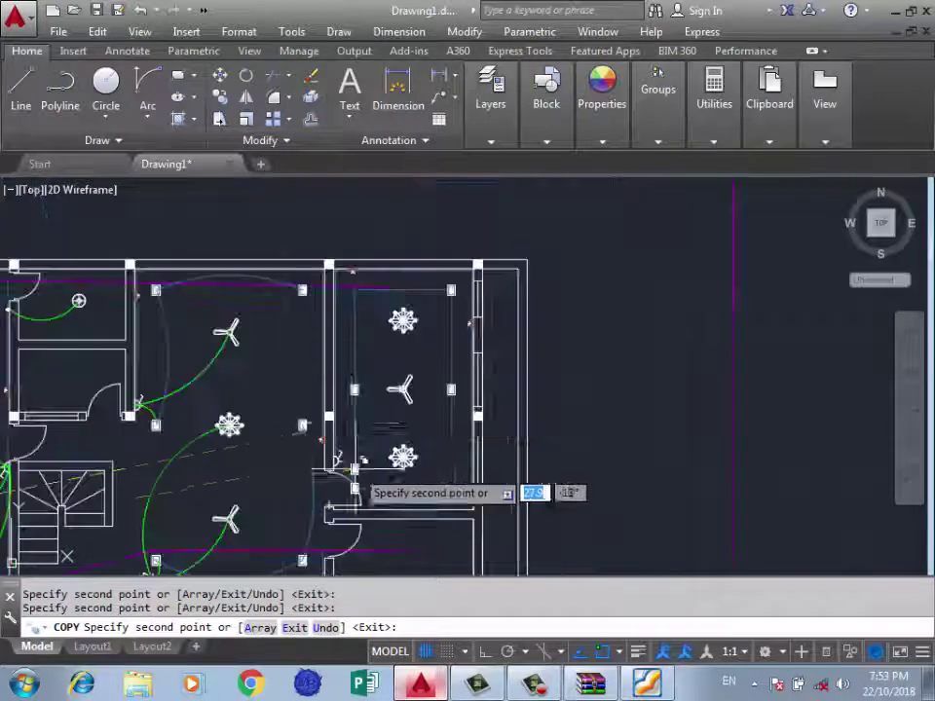
{"action": "scroll", "coordinate": [337, 311], "scroll_direction": "up", "scroll_amount": 4}
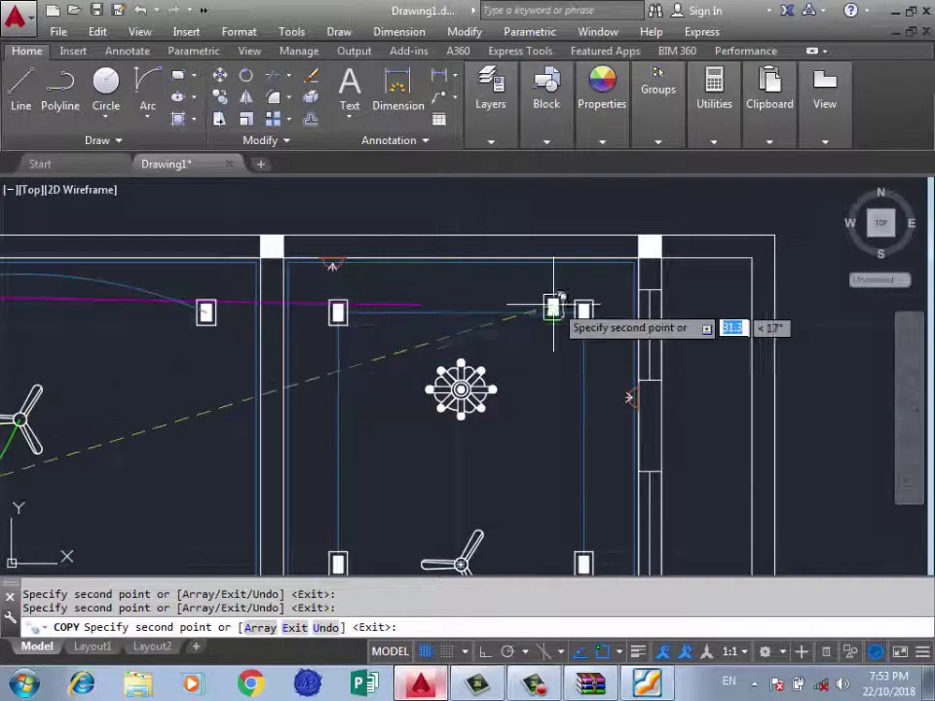
{"action": "key", "text": "Return"}
{"action": "scroll", "coordinate": [536, 314], "scroll_direction": "down", "scroll_amount": 2}
{"action": "scroll", "coordinate": [536, 315], "scroll_direction": "down", "scroll_amount": 2}
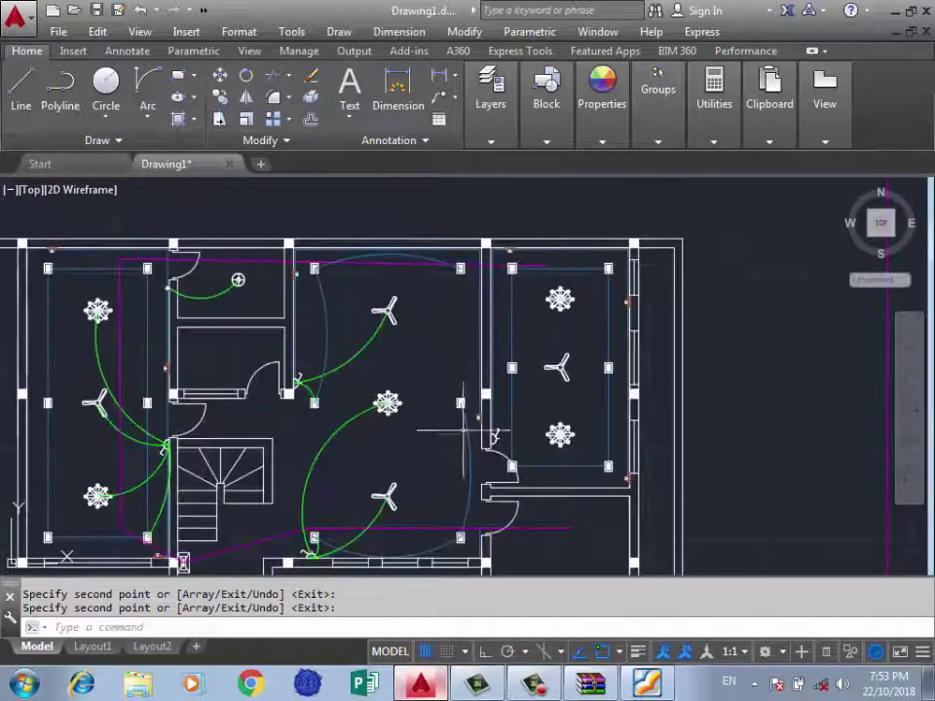
Draw green arcs from the door switch to the wall lamp and on to the lower chandelier.
{"action": "scroll", "coordinate": [495, 486], "scroll_direction": "up", "scroll_amount": 2}
{"action": "left_click", "coordinate": [147, 98]}
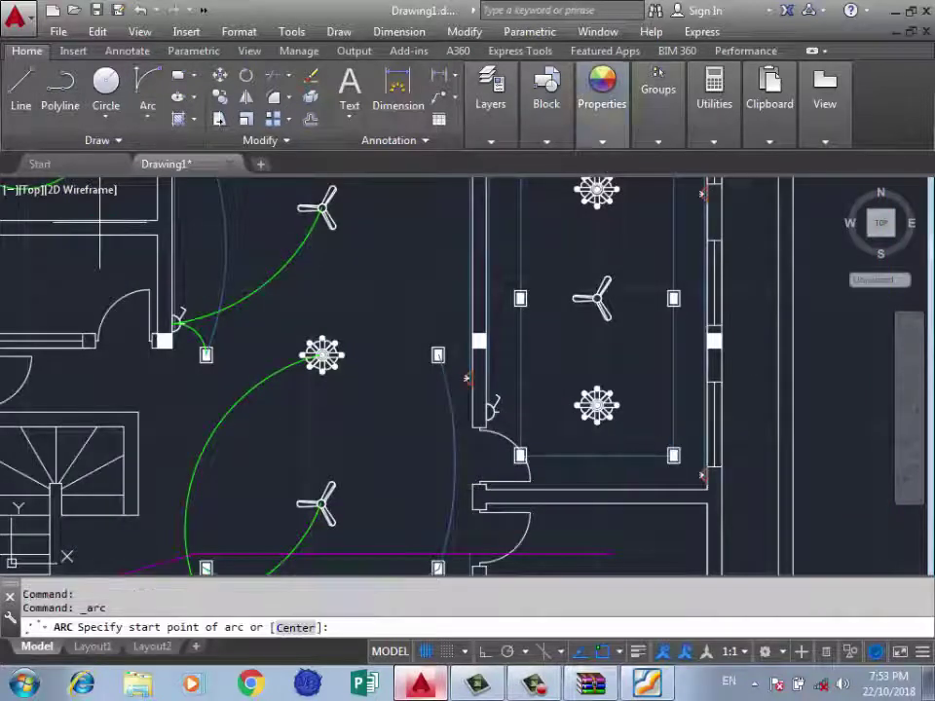
{"action": "left_click", "coordinate": [602, 93]}
{"action": "scroll", "coordinate": [478, 429], "scroll_direction": "up", "scroll_amount": 2}
{"action": "scroll", "coordinate": [477, 428], "scroll_direction": "up", "scroll_amount": 2}
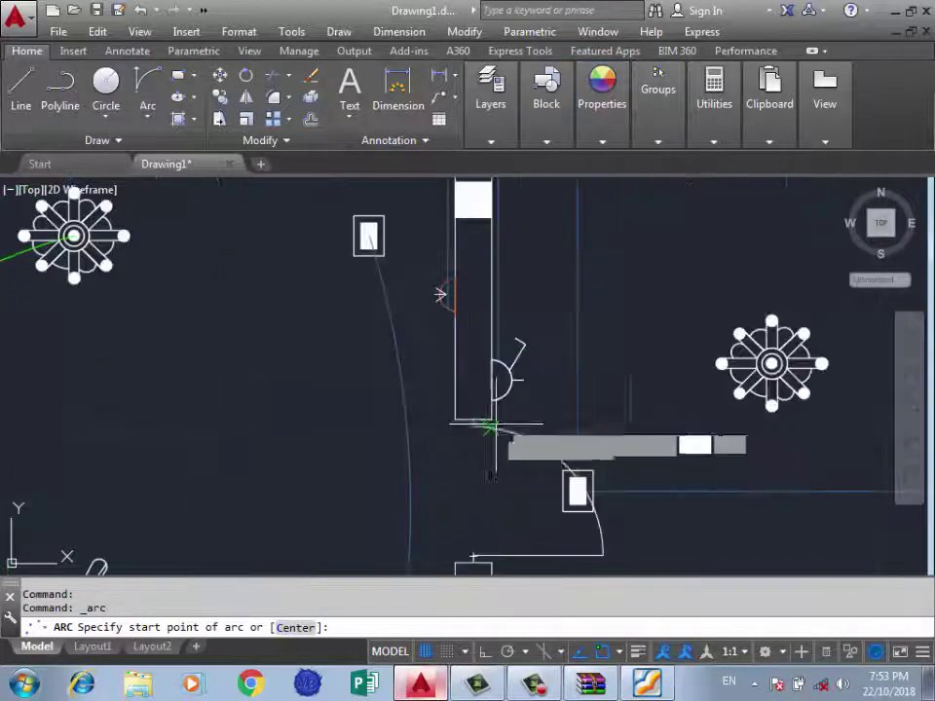
{"action": "scroll", "coordinate": [480, 369], "scroll_direction": "up", "scroll_amount": 2}
{"action": "left_click", "coordinate": [481, 369]}
{"action": "scroll", "coordinate": [443, 309], "scroll_direction": "down", "scroll_amount": 3}
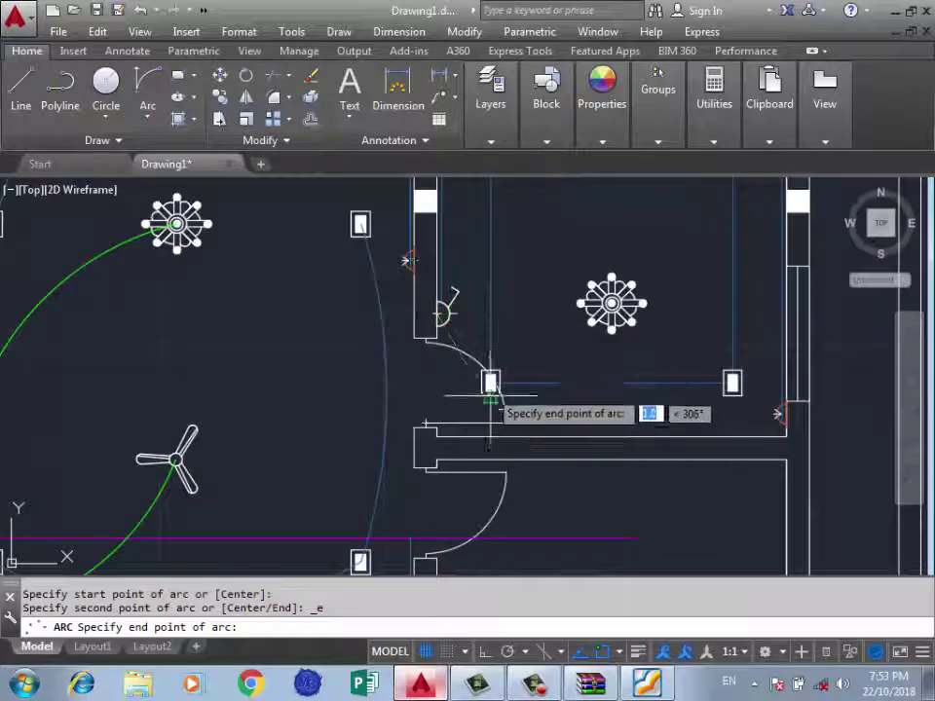
{"action": "scroll", "coordinate": [494, 382], "scroll_direction": "up", "scroll_amount": 4}
{"action": "left_click", "coordinate": [490, 361]}
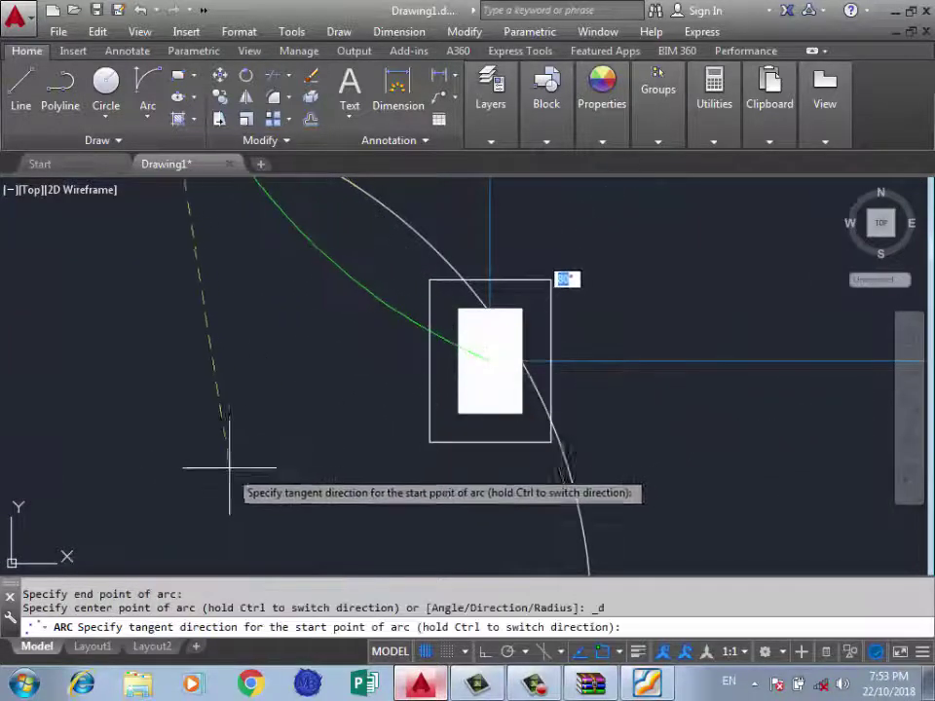
{"action": "scroll", "coordinate": [483, 472], "scroll_direction": "down", "scroll_amount": 5}
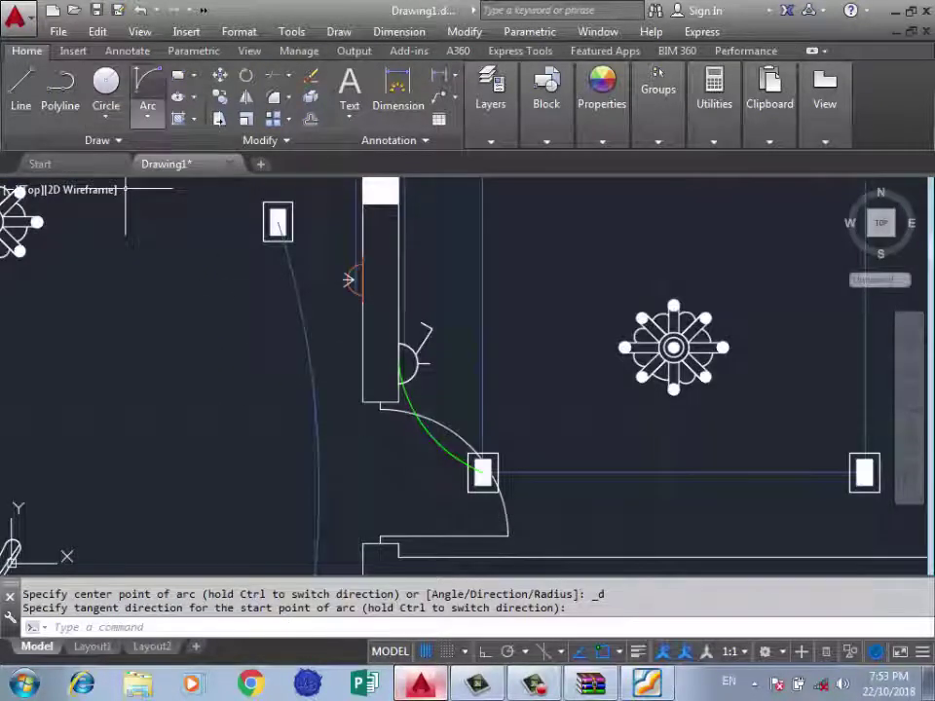
{"action": "left_click", "coordinate": [147, 86]}
{"action": "left_click", "coordinate": [399, 365]}
{"action": "scroll", "coordinate": [673, 347], "scroll_direction": "up", "scroll_amount": 4}
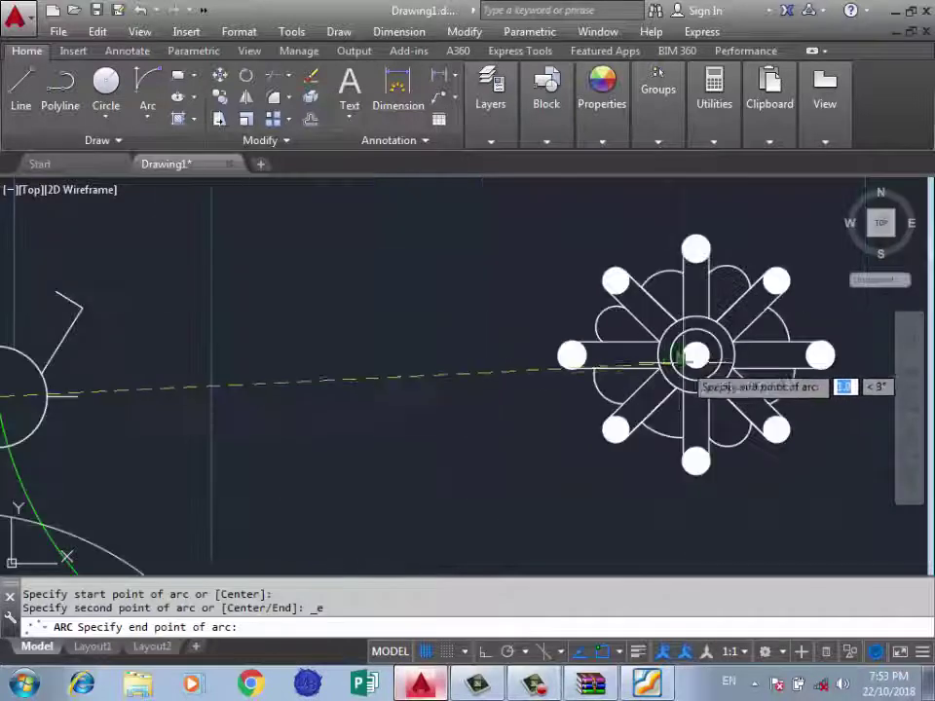
{"action": "left_click", "coordinate": [695, 354]}
{"action": "scroll", "coordinate": [695, 355], "scroll_direction": "down", "scroll_amount": 5}
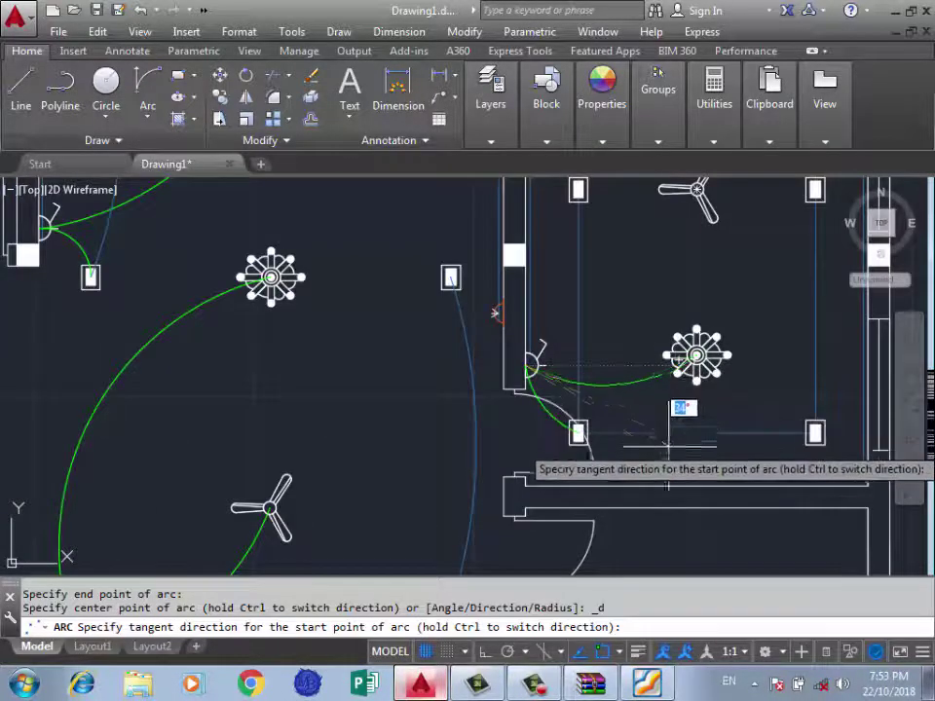
{"action": "left_click", "coordinate": [660, 448]}
Draw green arcs from the door switch to the fan and to the upper chandelier.
{"action": "key", "text": "Return"}
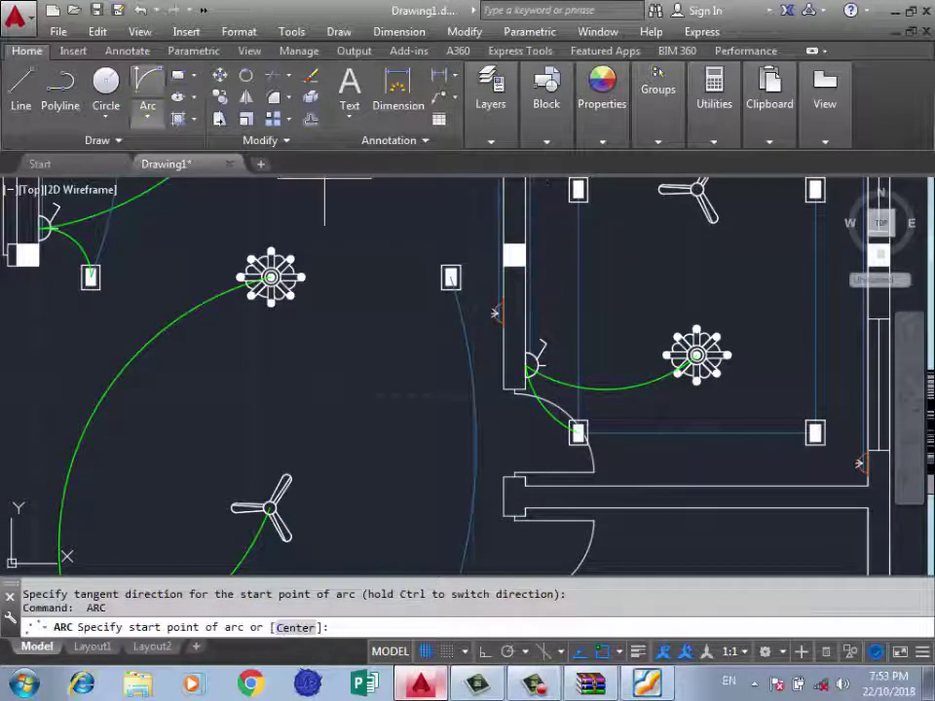
{"action": "scroll", "coordinate": [545, 370], "scroll_direction": "up", "scroll_amount": 2}
{"action": "left_click", "coordinate": [508, 374]}
{"action": "scroll", "coordinate": [440, 440], "scroll_direction": "down", "scroll_amount": 4}
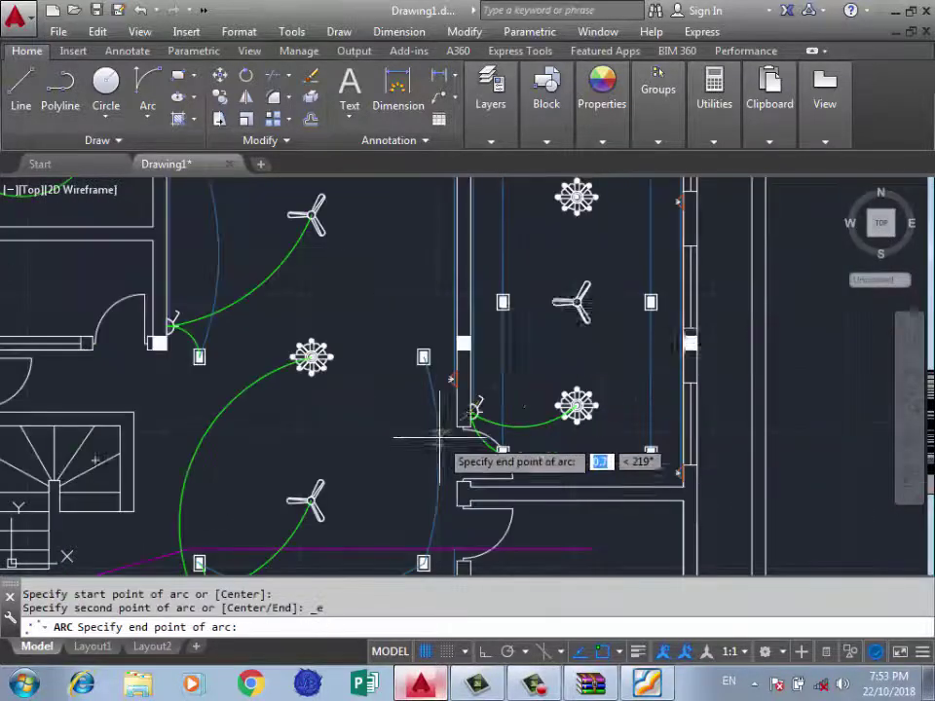
{"action": "scroll", "coordinate": [564, 313], "scroll_direction": "up", "scroll_amount": 2}
{"action": "scroll", "coordinate": [584, 336], "scroll_direction": "up", "scroll_amount": 2}
{"action": "left_click", "coordinate": [584, 339]}
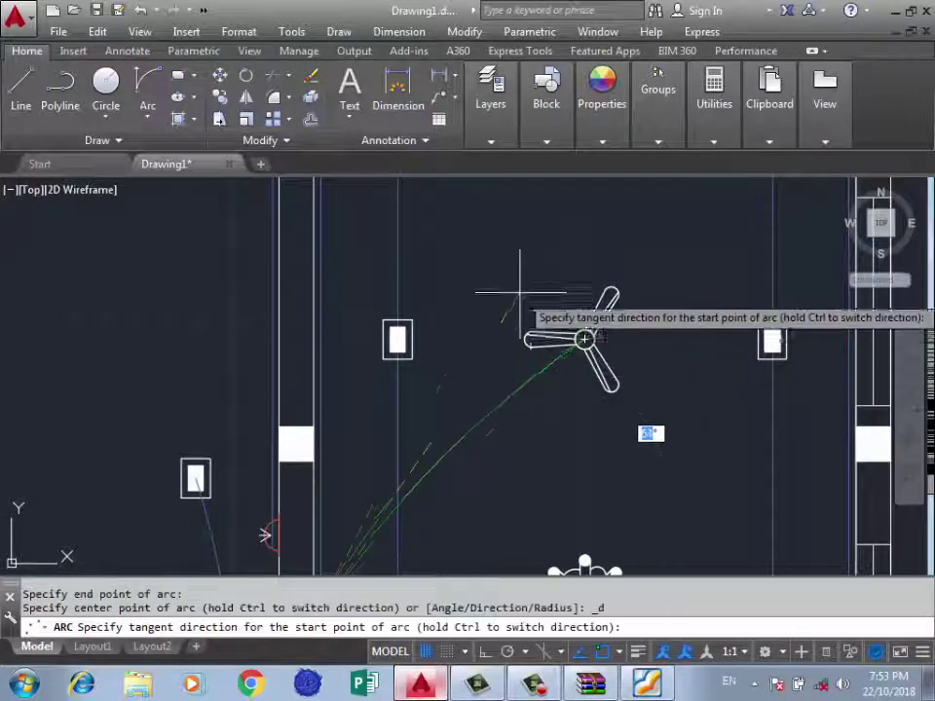
{"action": "left_click", "coordinate": [449, 199]}
{"action": "scroll", "coordinate": [592, 331], "scroll_direction": "down", "scroll_amount": 2}
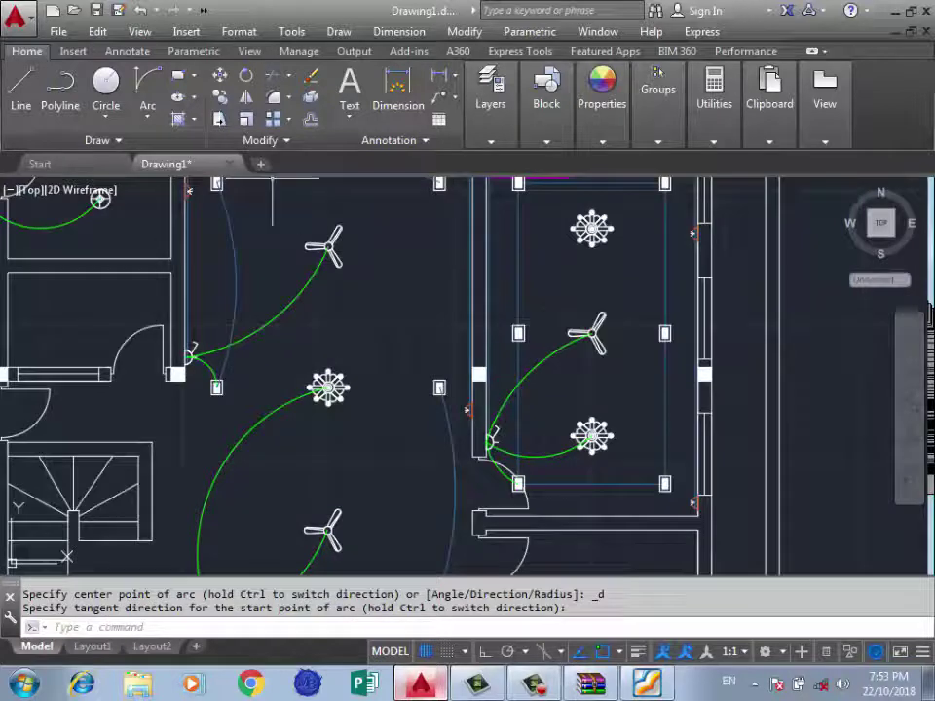
{"action": "left_click", "coordinate": [147, 82]}
{"action": "scroll", "coordinate": [485, 443], "scroll_direction": "up", "scroll_amount": 2}
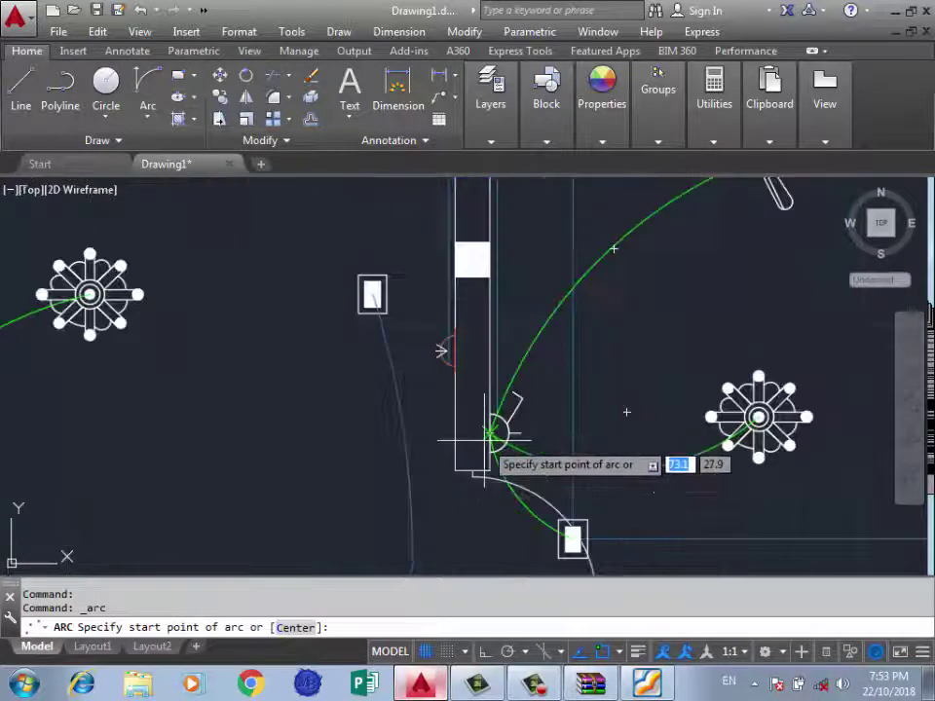
{"action": "left_click", "coordinate": [494, 432]}
{"action": "scroll", "coordinate": [493, 414], "scroll_direction": "down", "scroll_amount": 3}
{"action": "scroll", "coordinate": [547, 341], "scroll_direction": "up", "scroll_amount": 2}
{"action": "scroll", "coordinate": [562, 331], "scroll_direction": "up", "scroll_amount": 1}
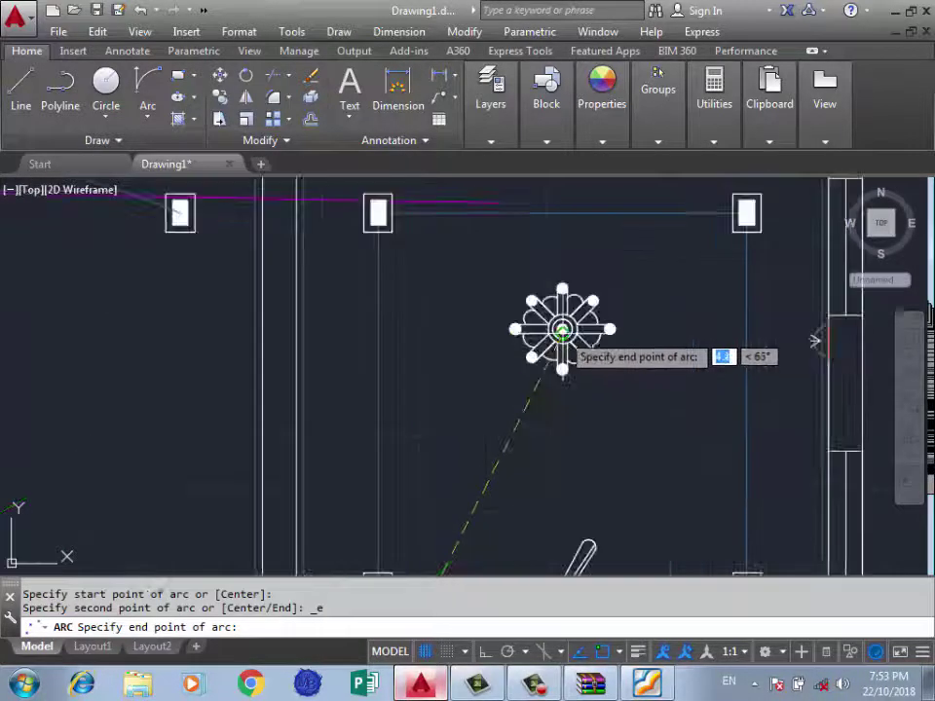
{"action": "scroll", "coordinate": [562, 331], "scroll_direction": "up", "scroll_amount": 2}
{"action": "left_click", "coordinate": [559, 331]}
{"action": "scroll", "coordinate": [622, 261], "scroll_direction": "down", "scroll_amount": 3}
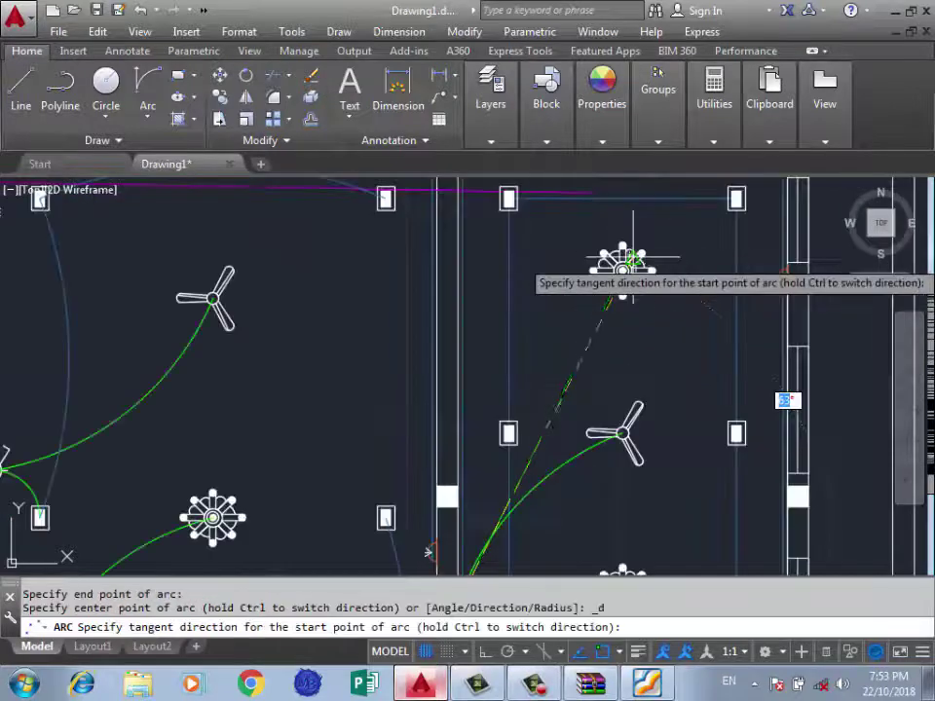
{"action": "scroll", "coordinate": [584, 282], "scroll_direction": "down", "scroll_amount": 1}
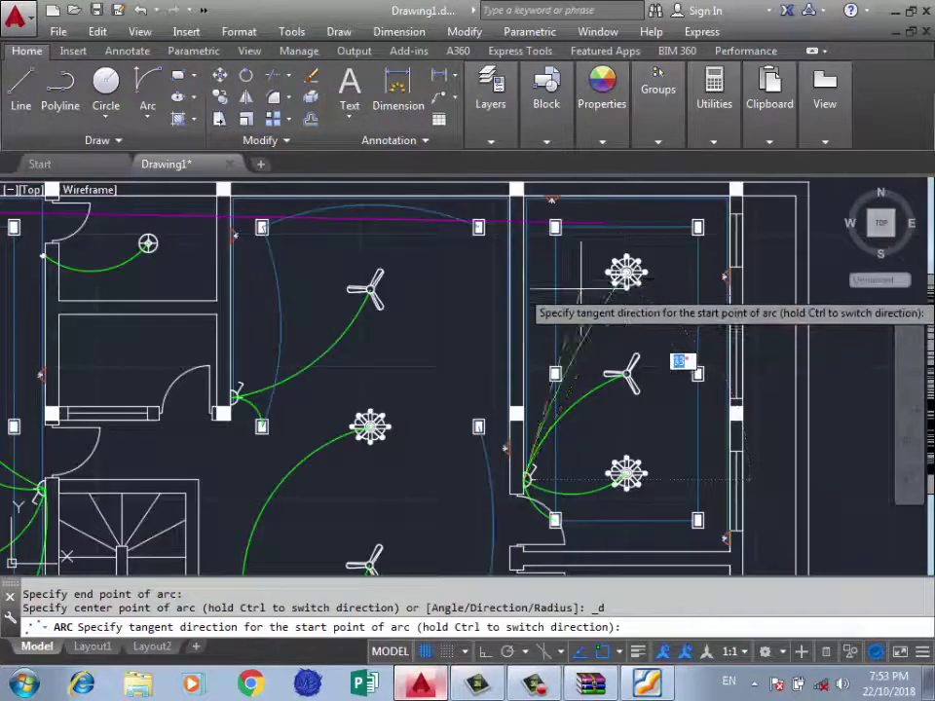
{"action": "left_click", "coordinate": [507, 281]}
{"action": "scroll", "coordinate": [500, 271], "scroll_direction": "down", "scroll_amount": 2}
{"action": "scroll", "coordinate": [476, 208], "scroll_direction": "down", "scroll_amount": 2}
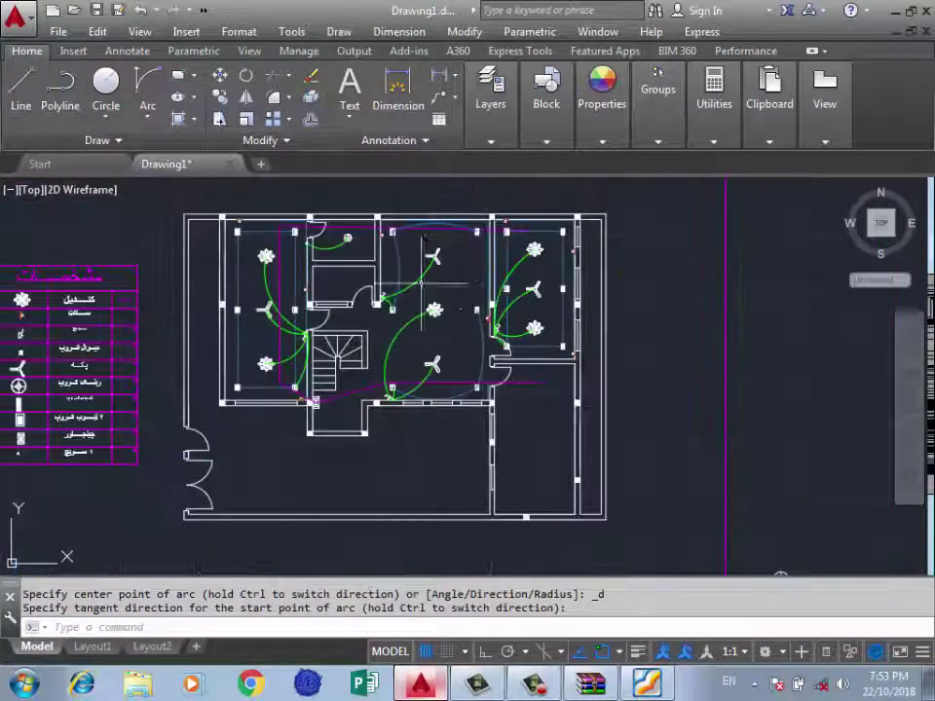
{"action": "middle_click_drag", "start_coordinate": [352, 441], "coordinate": [323, 411]}
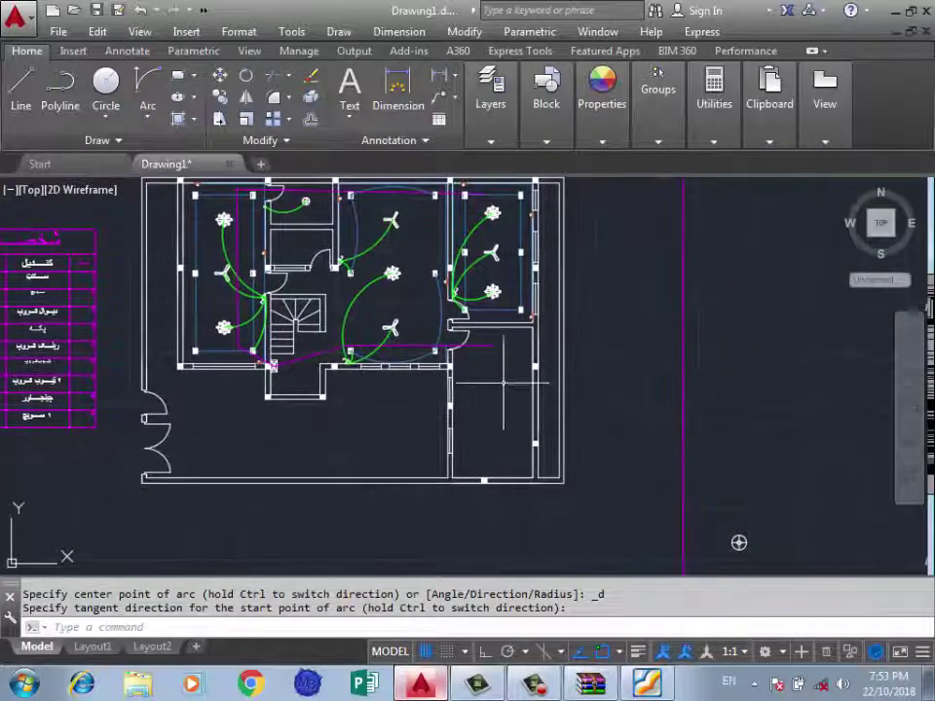
{"action": "scroll", "coordinate": [322, 372], "scroll_direction": "up", "scroll_amount": 2}
{"action": "left_click", "coordinate": [60, 85]}
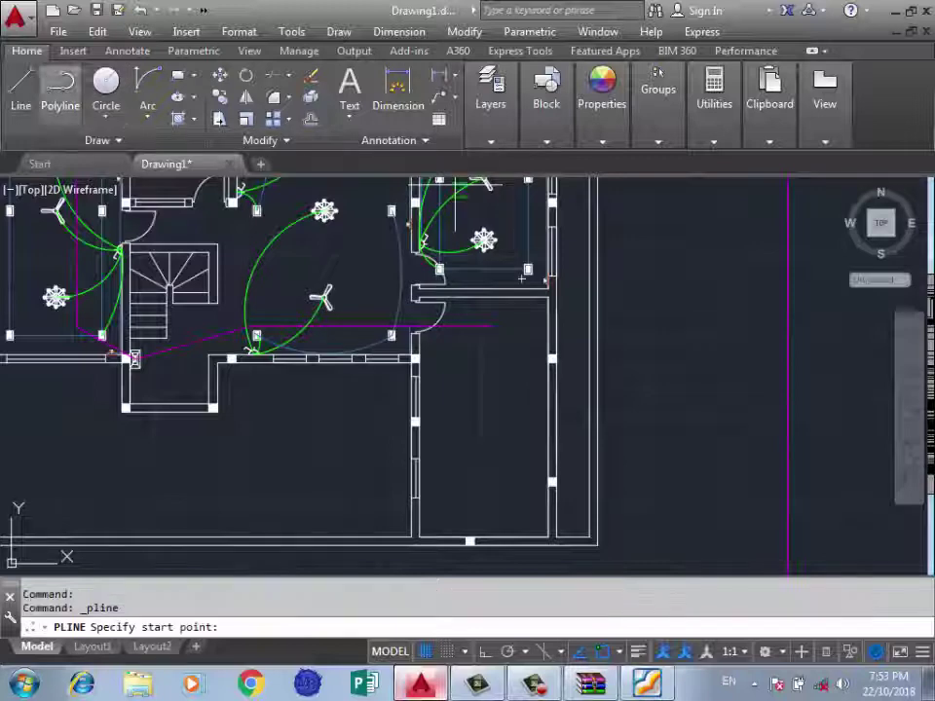
{"action": "left_click", "coordinate": [178, 75]}
{"action": "scroll", "coordinate": [540, 322], "scroll_direction": "up", "scroll_amount": 4}
{"action": "scroll", "coordinate": [575, 243], "scroll_direction": "up", "scroll_amount": 3}
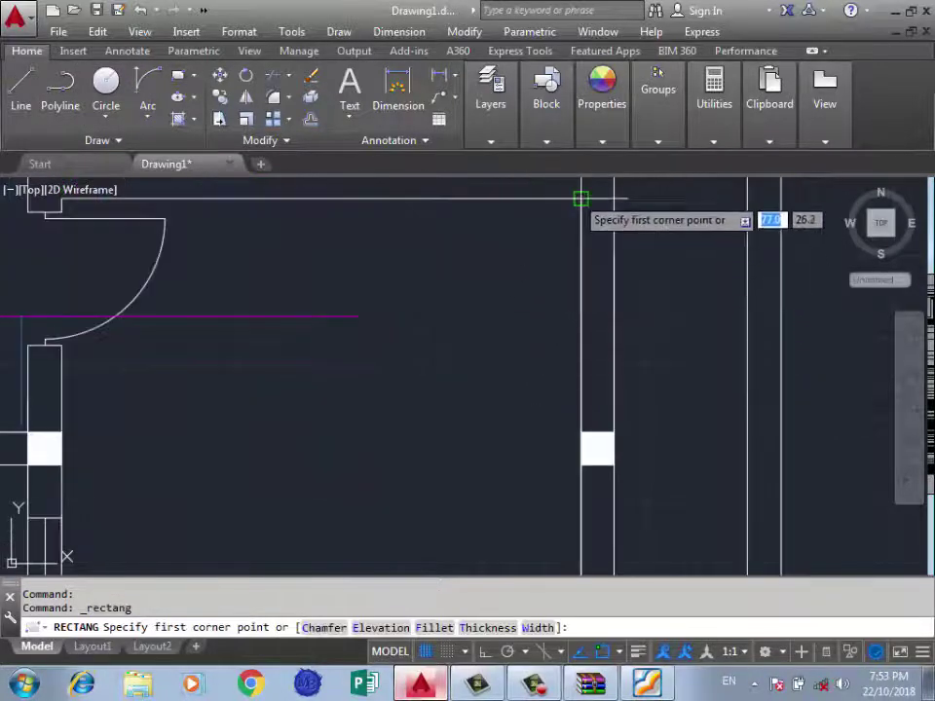
{"action": "scroll", "coordinate": [582, 195], "scroll_direction": "down", "scroll_amount": 3}
{"action": "left_click", "coordinate": [582, 186]}
{"action": "scroll", "coordinate": [682, 370], "scroll_direction": "down", "scroll_amount": 4}
{"action": "scroll", "coordinate": [484, 417], "scroll_direction": "up", "scroll_amount": 6}
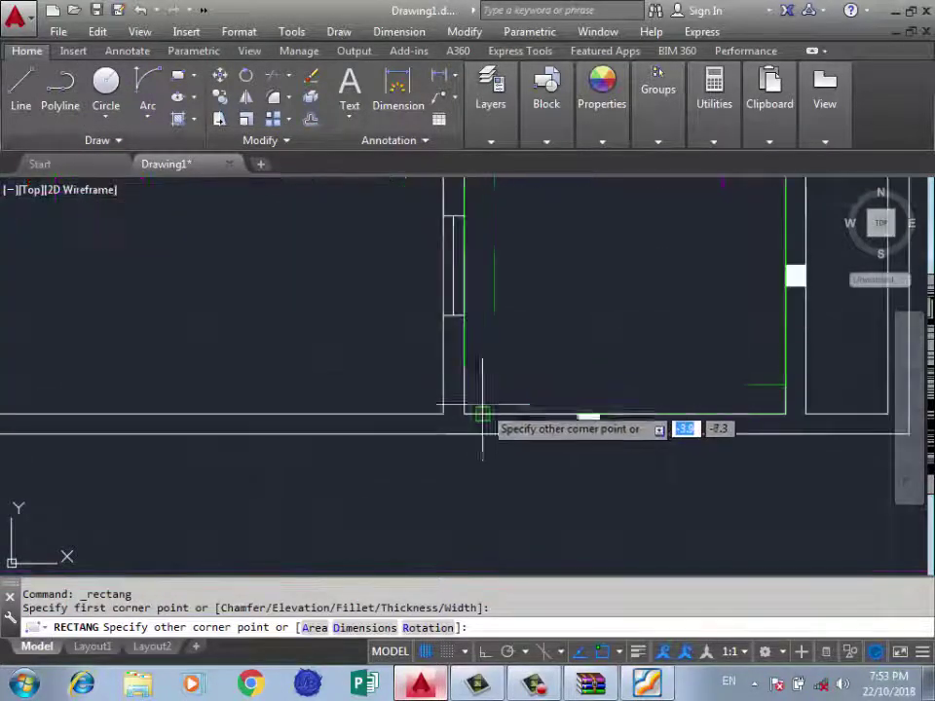
{"action": "left_click", "coordinate": [465, 416]}
{"action": "key", "text": "Return"}
{"action": "type", "text": "0.6"}
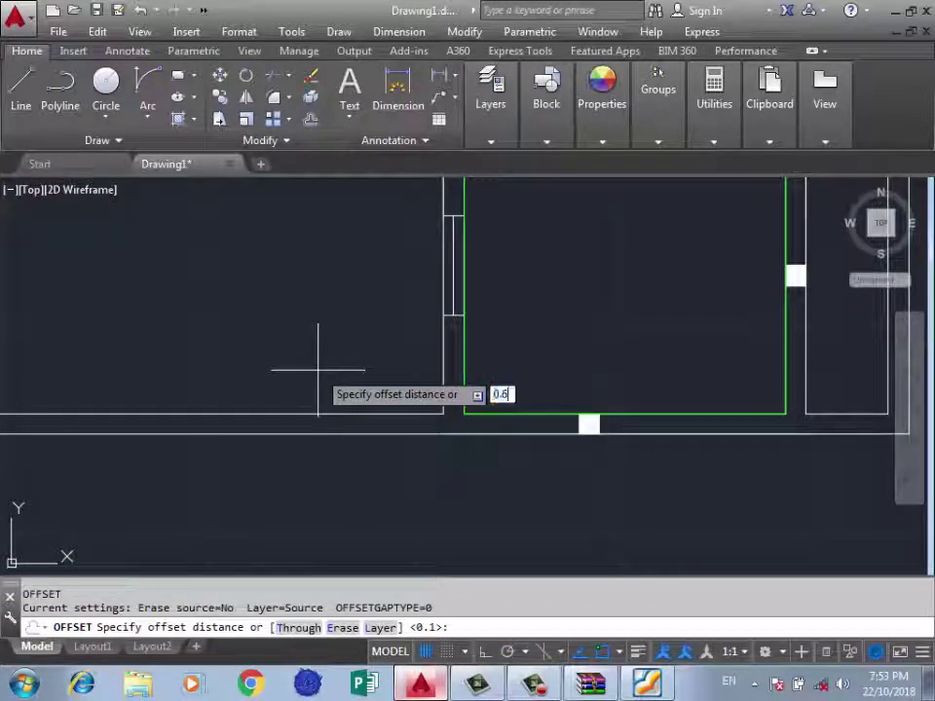
{"action": "key", "text": "Return"}
{"action": "left_click", "coordinate": [457, 379]}
{"action": "left_click", "coordinate": [563, 330]}
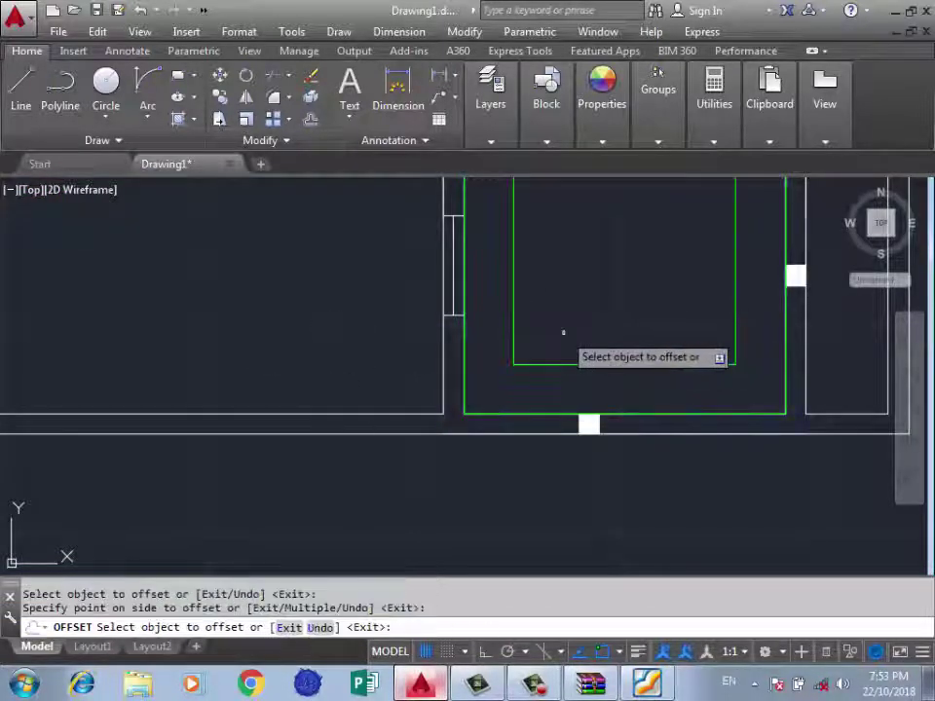
{"action": "key", "text": "Return"}
{"action": "key", "text": "Return"}
{"action": "type", "text": "0.05"}
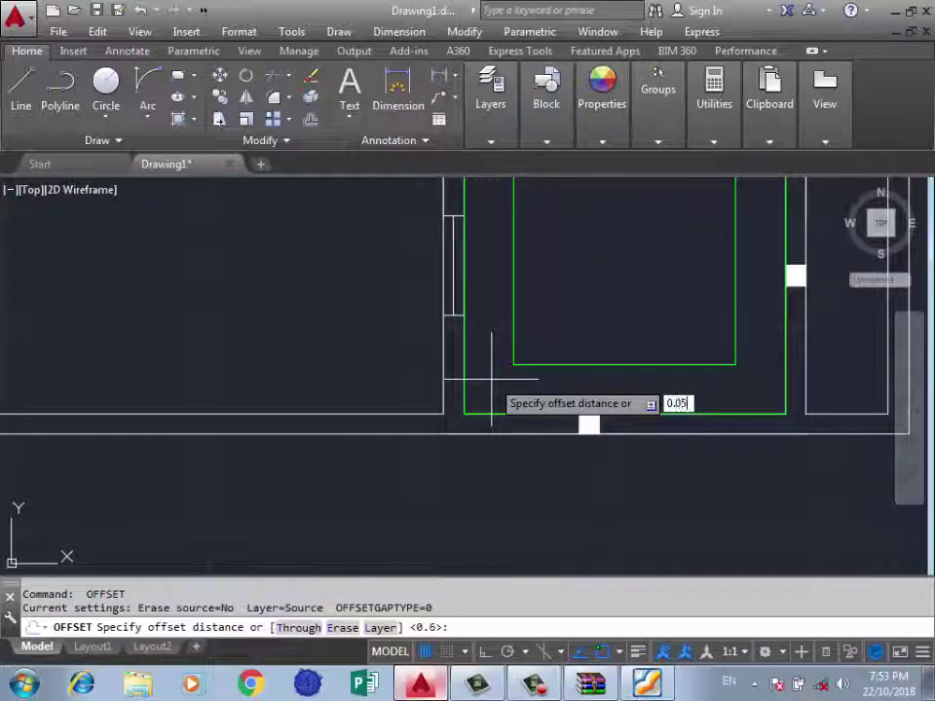
{"action": "key", "text": "Return"}
{"action": "left_click", "coordinate": [461, 392]}
{"action": "left_click", "coordinate": [521, 373]}
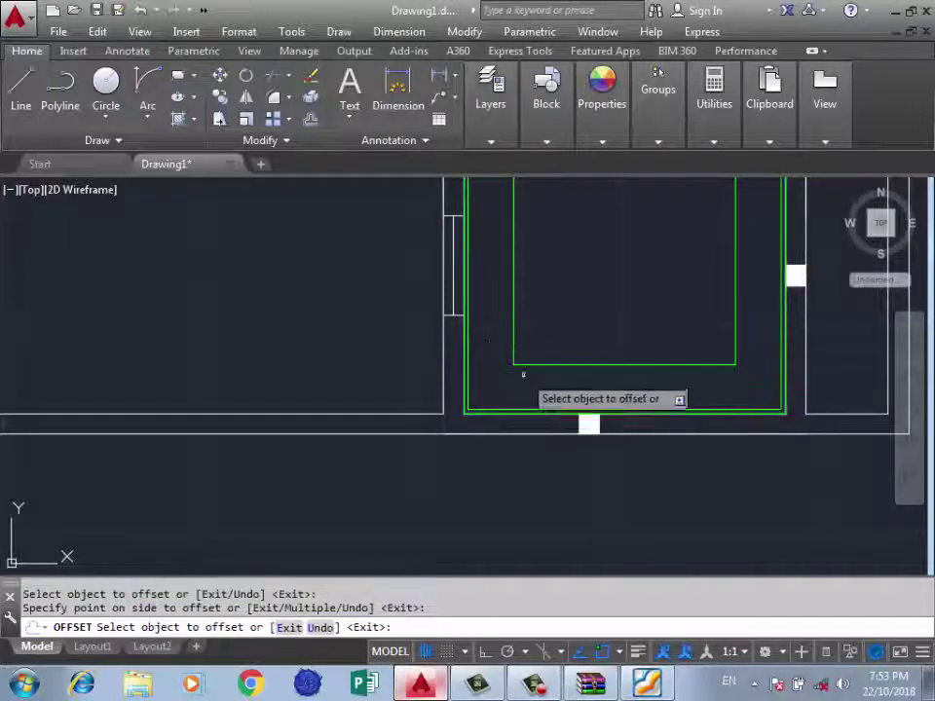
{"action": "key", "text": "Return"}
{"action": "scroll", "coordinate": [455, 495], "scroll_direction": "down", "scroll_amount": 5}
{"action": "scroll", "coordinate": [433, 280], "scroll_direction": "up", "scroll_amount": 4}
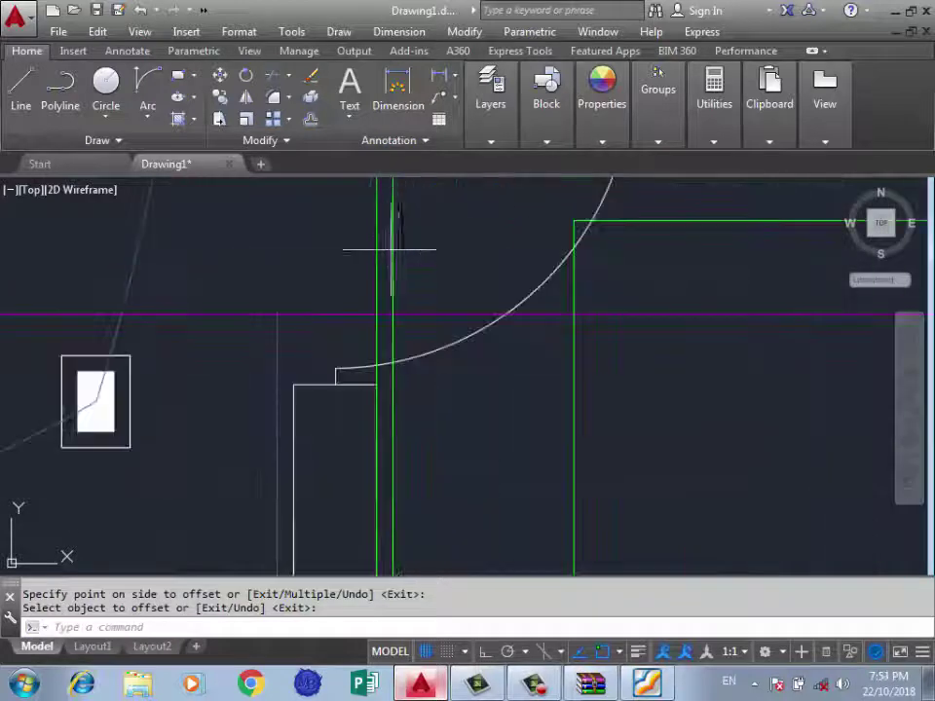
{"action": "left_click", "coordinate": [383, 258]}
{"action": "key", "text": "Delete"}
{"action": "scroll", "coordinate": [396, 250], "scroll_direction": "down", "scroll_amount": 2}
{"action": "left_click", "coordinate": [517, 246]}
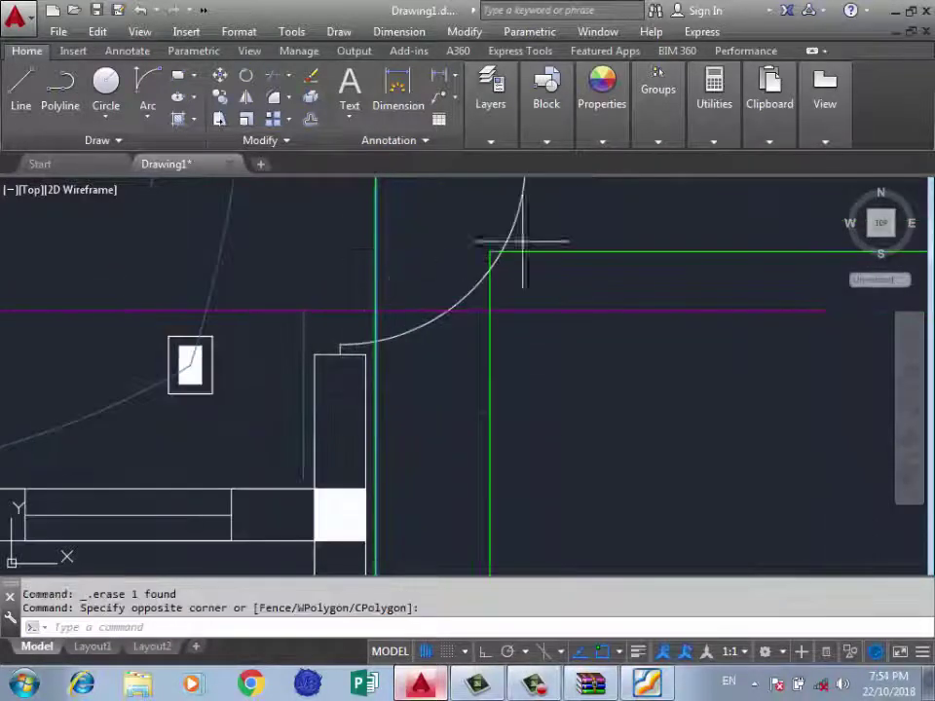
{"action": "left_click", "coordinate": [548, 261]}
{"action": "left_click", "coordinate": [602, 93]}
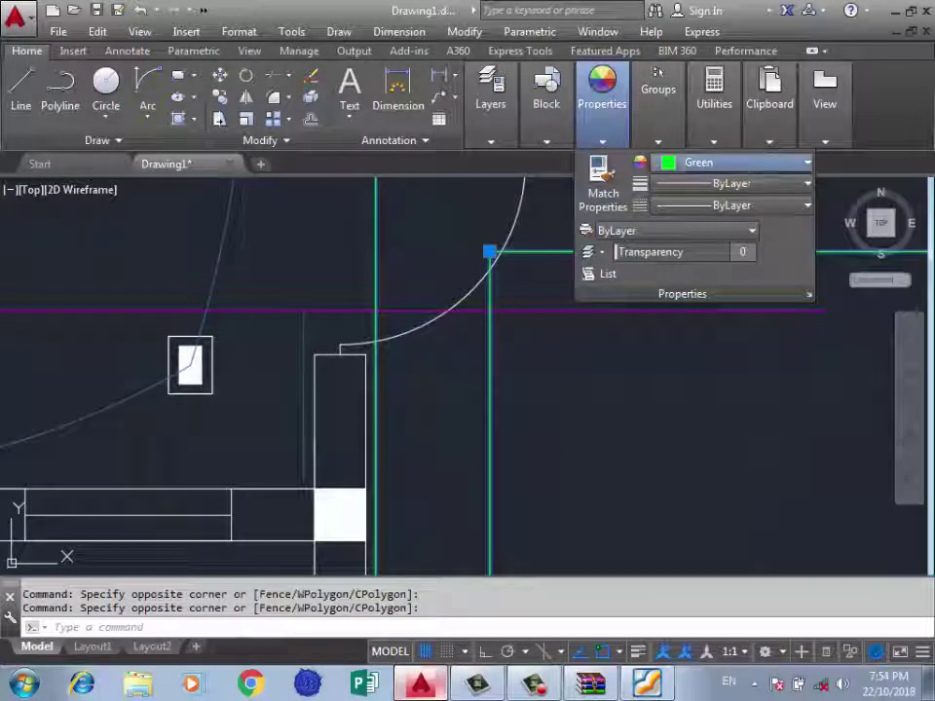
{"action": "left_click", "coordinate": [740, 162]}
{"action": "key", "text": "Escape"}
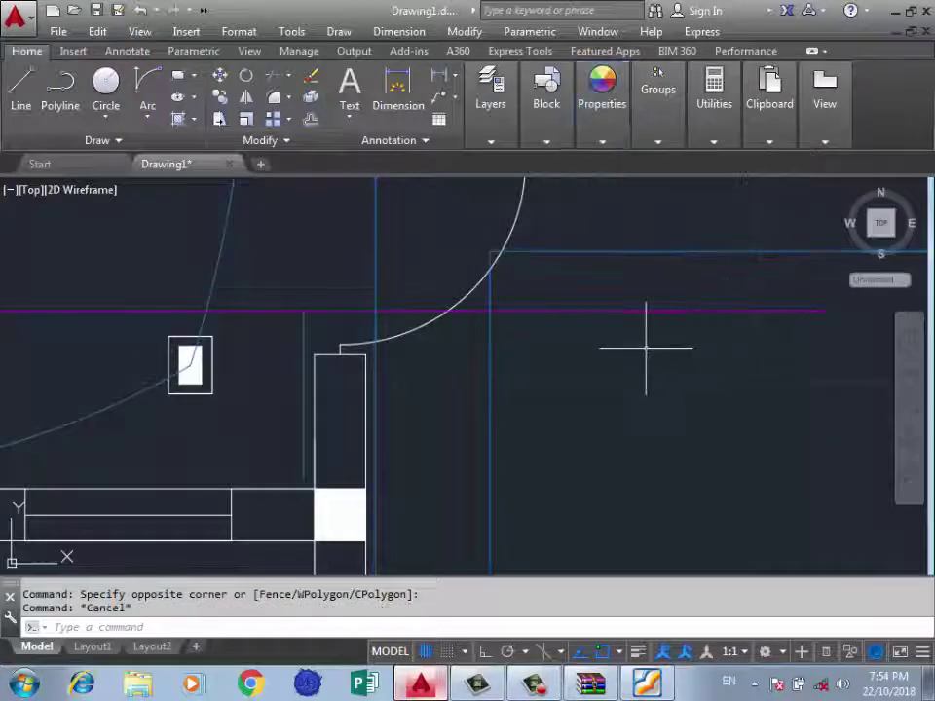
{"action": "scroll", "coordinate": [646, 344], "scroll_direction": "down", "scroll_amount": 3}
{"action": "scroll", "coordinate": [810, 537], "scroll_direction": "down", "scroll_amount": 3}
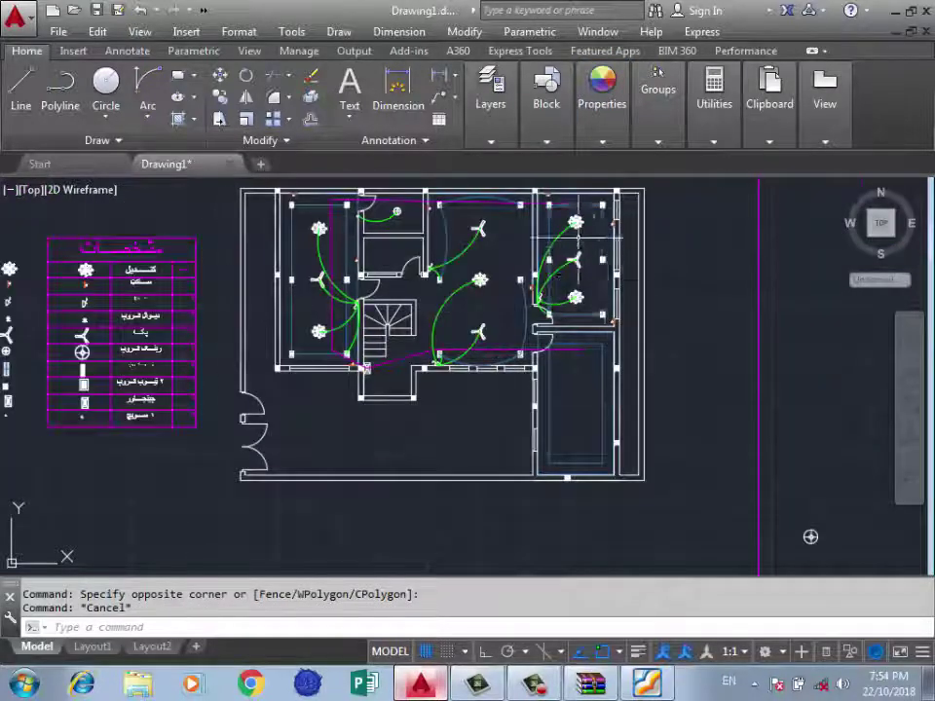
{"action": "scroll", "coordinate": [585, 228], "scroll_direction": "up", "scroll_amount": 2}
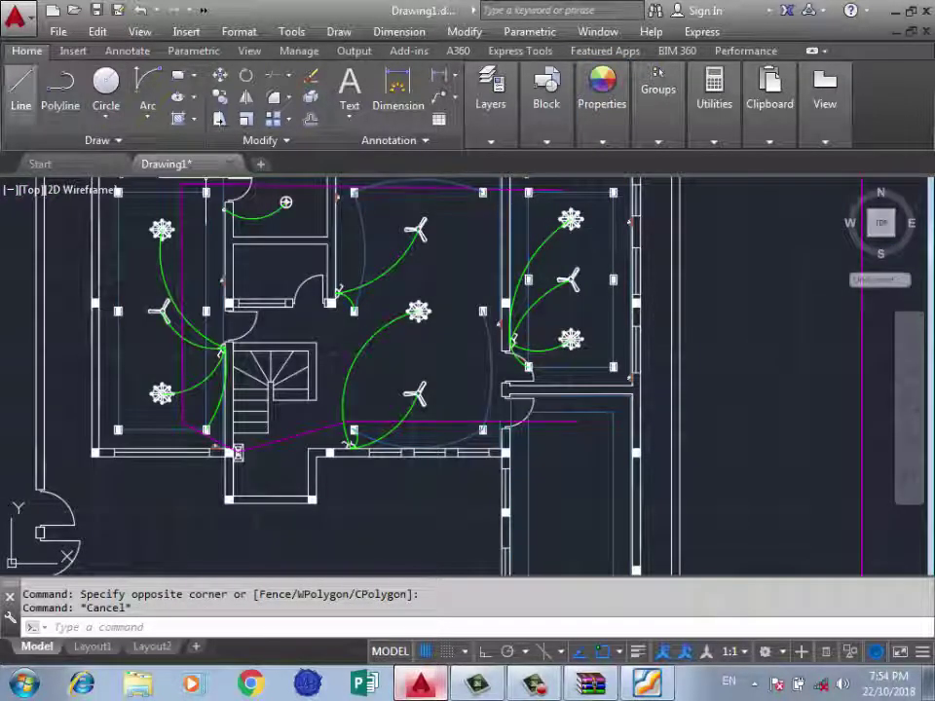
Draw a green vertical line down the middle of the lower-right room.
{"action": "left_click", "coordinate": [21, 82]}
{"action": "scroll", "coordinate": [577, 376], "scroll_direction": "up", "scroll_amount": 3}
{"action": "scroll", "coordinate": [579, 444], "scroll_direction": "up", "scroll_amount": 2}
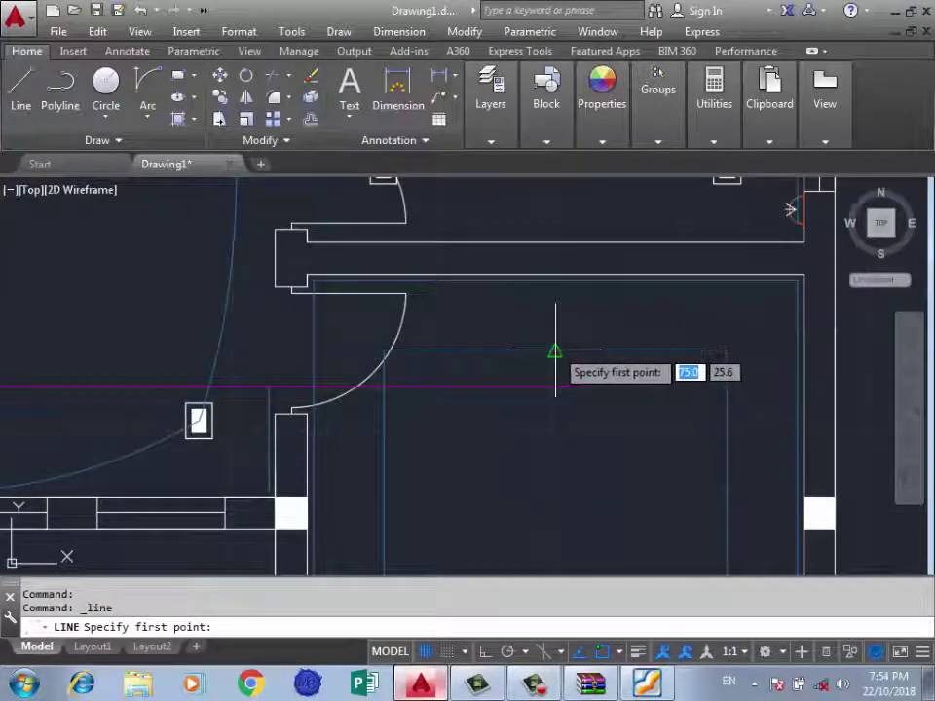
{"action": "left_click", "coordinate": [555, 350]}
{"action": "scroll", "coordinate": [547, 262], "scroll_direction": "down", "scroll_amount": 4}
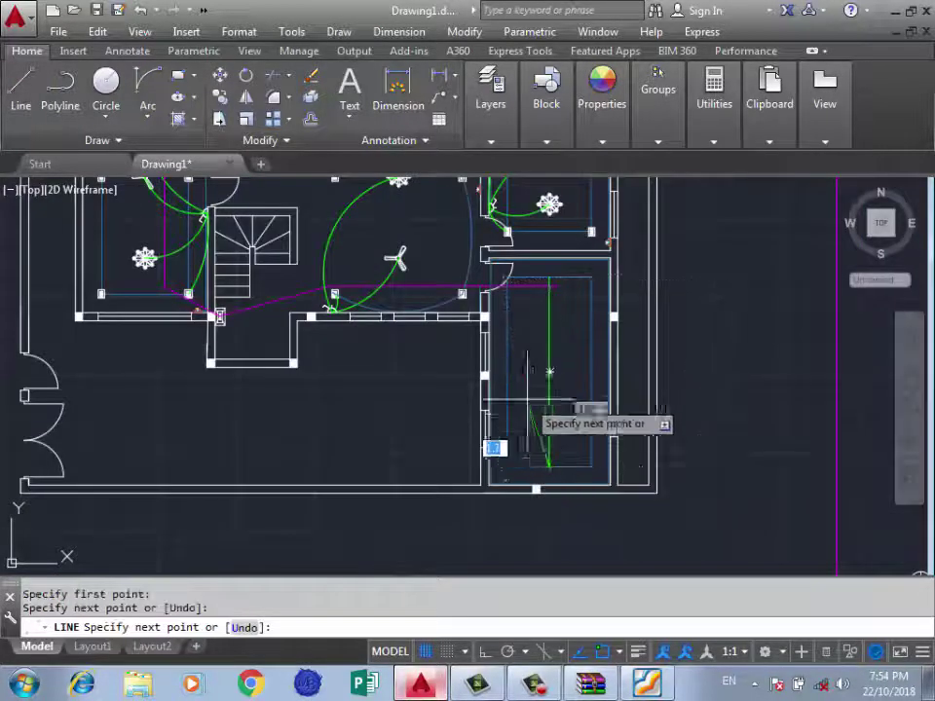
{"action": "key", "text": "Return"}
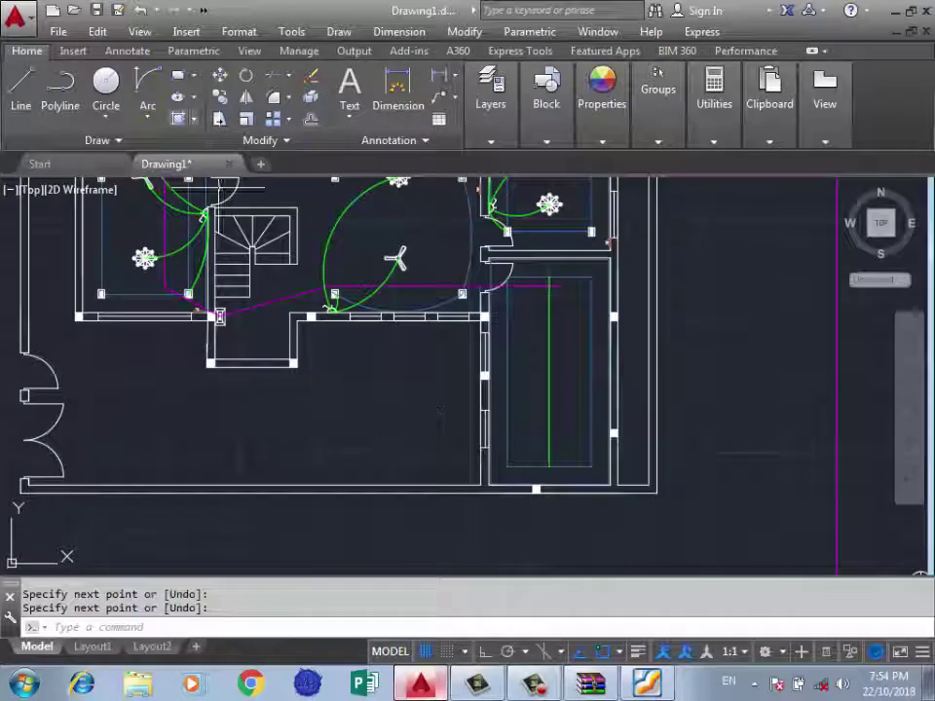
Divide the green line into 4 equal segments.
{"action": "left_click", "coordinate": [339, 31]}
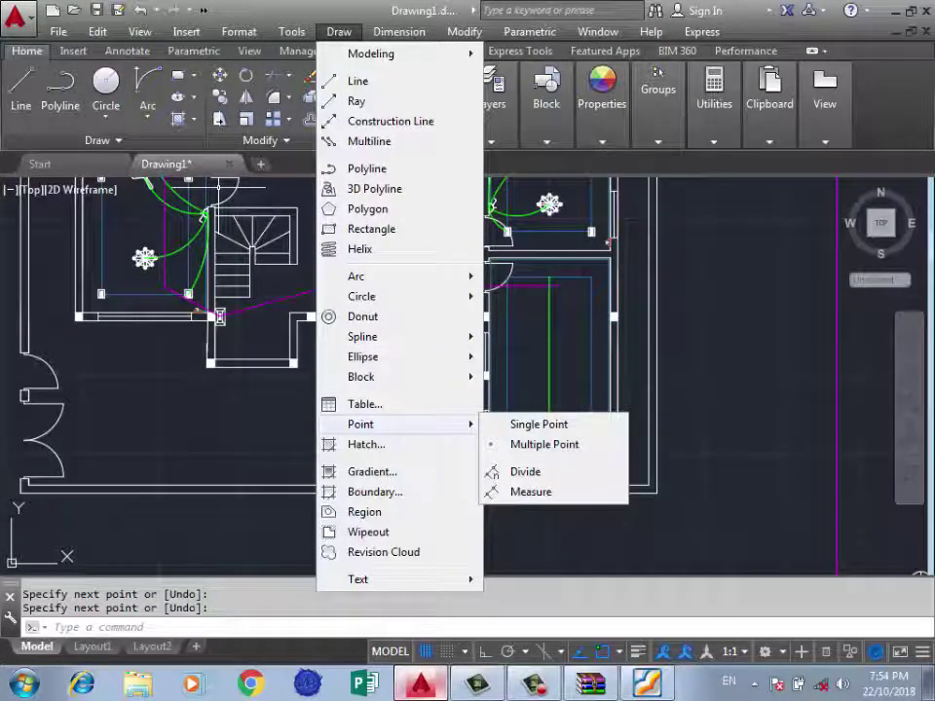
{"action": "left_click", "coordinate": [525, 471]}
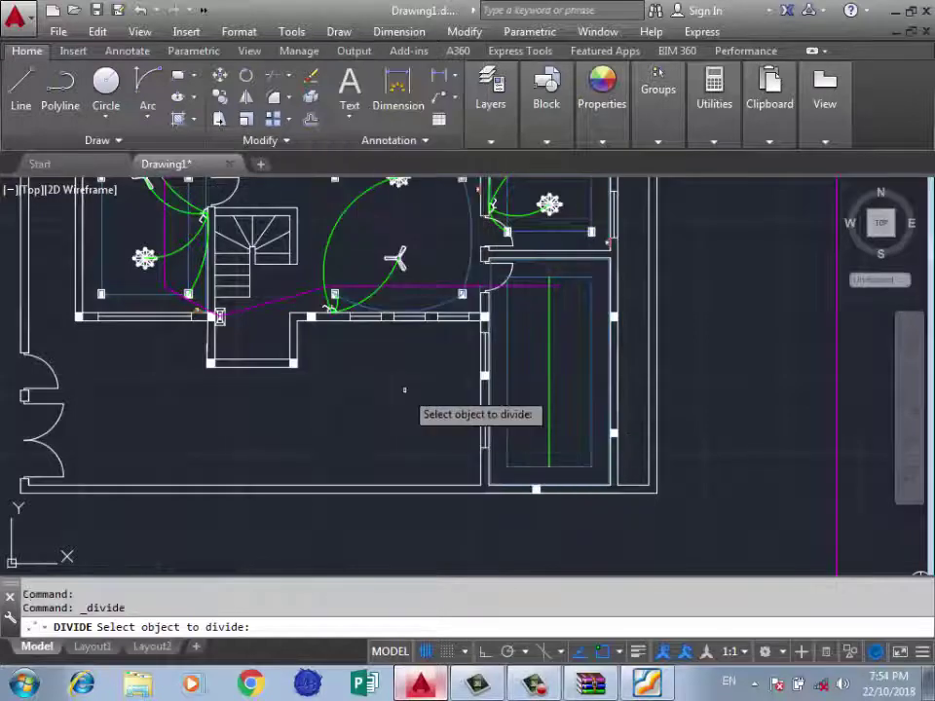
{"action": "left_click", "coordinate": [549, 397]}
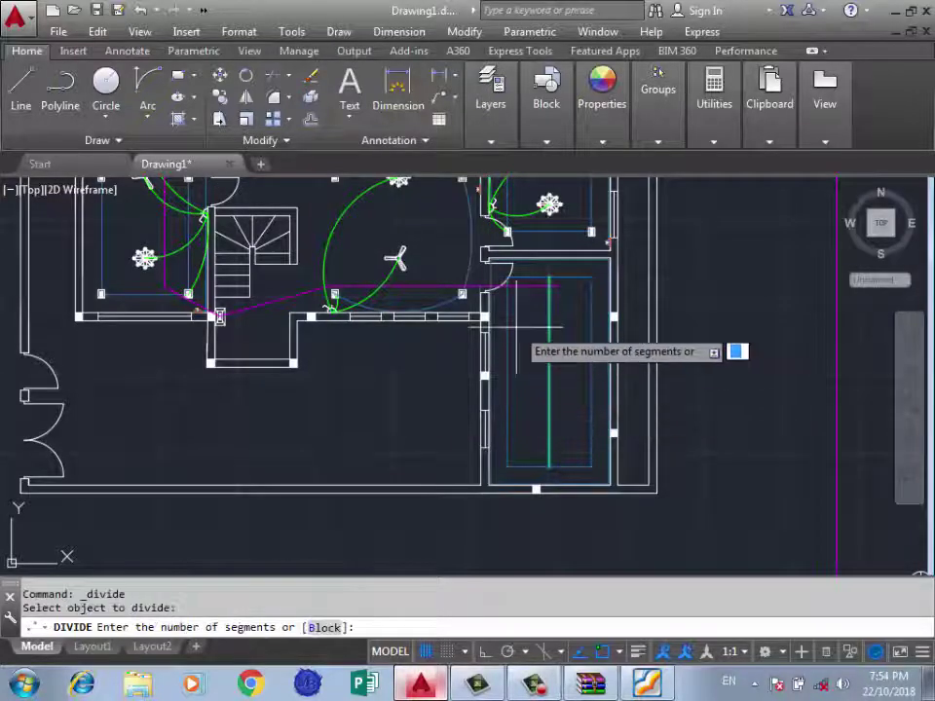
{"action": "type", "text": "4"}
{"action": "key", "text": "Return"}
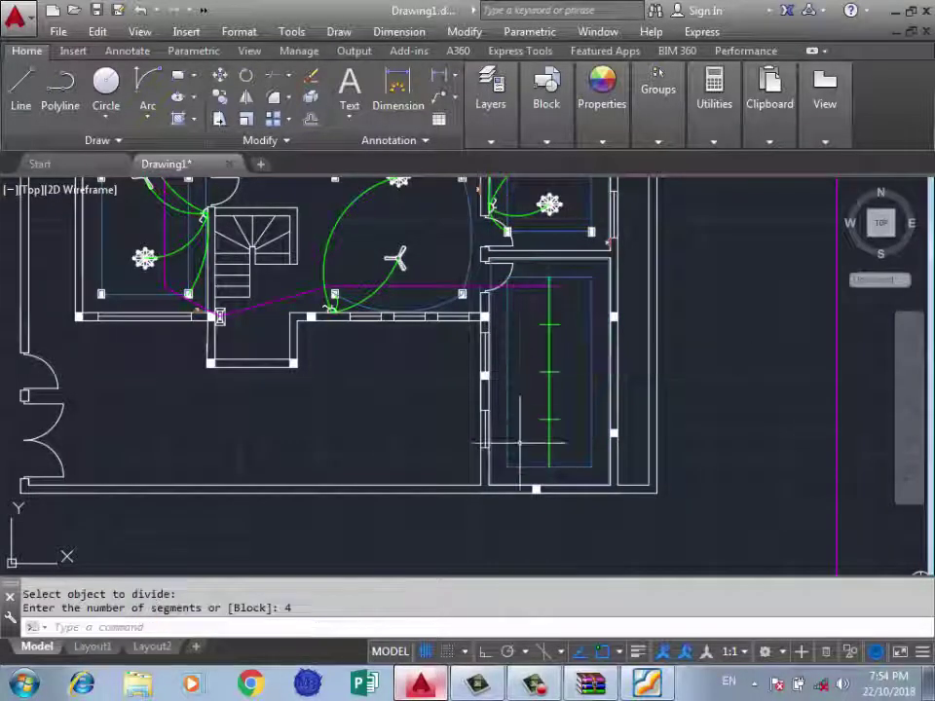
Re-enter DIVIDE, select division points on the green line, then cancel the selection.
{"action": "scroll", "coordinate": [546, 316], "scroll_direction": "up", "scroll_amount": 2}
{"action": "left_click", "coordinate": [529, 324]}
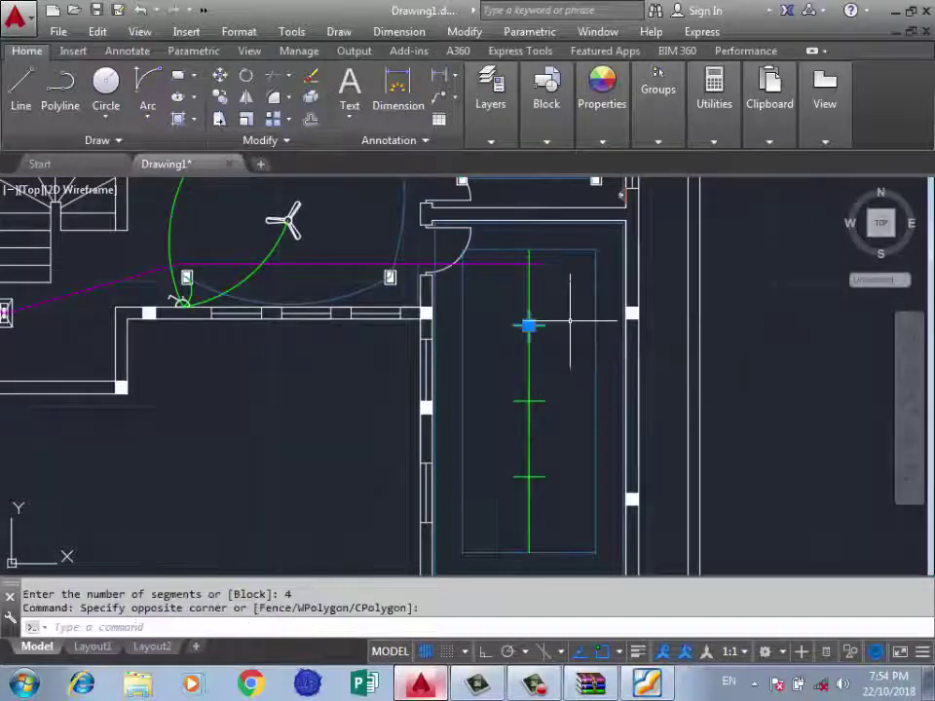
{"action": "type", "text": "DIVIDE"}
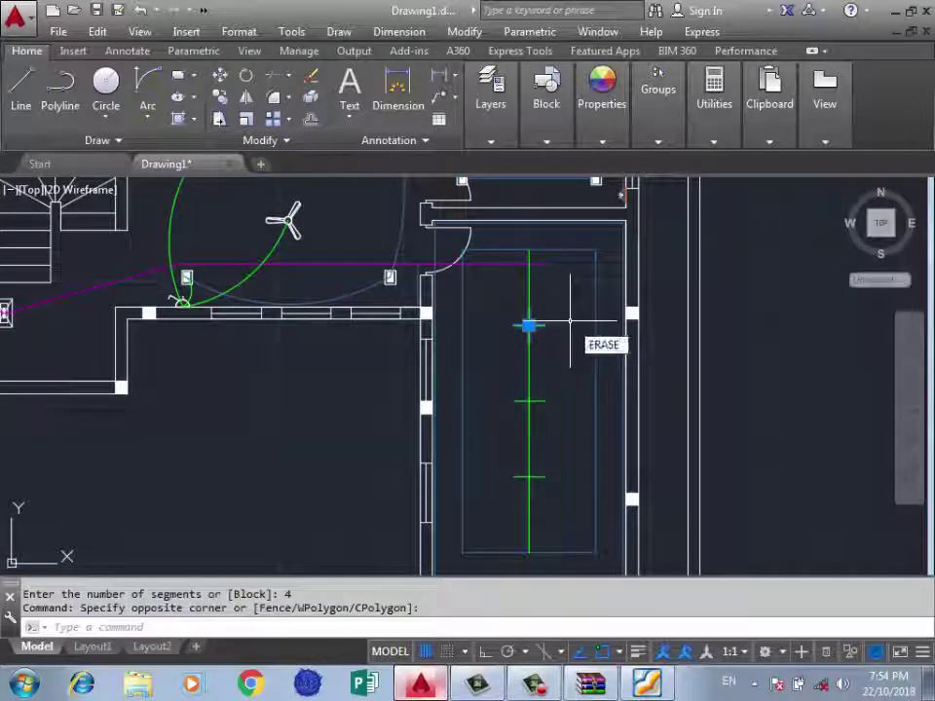
{"action": "key", "text": "Up"}
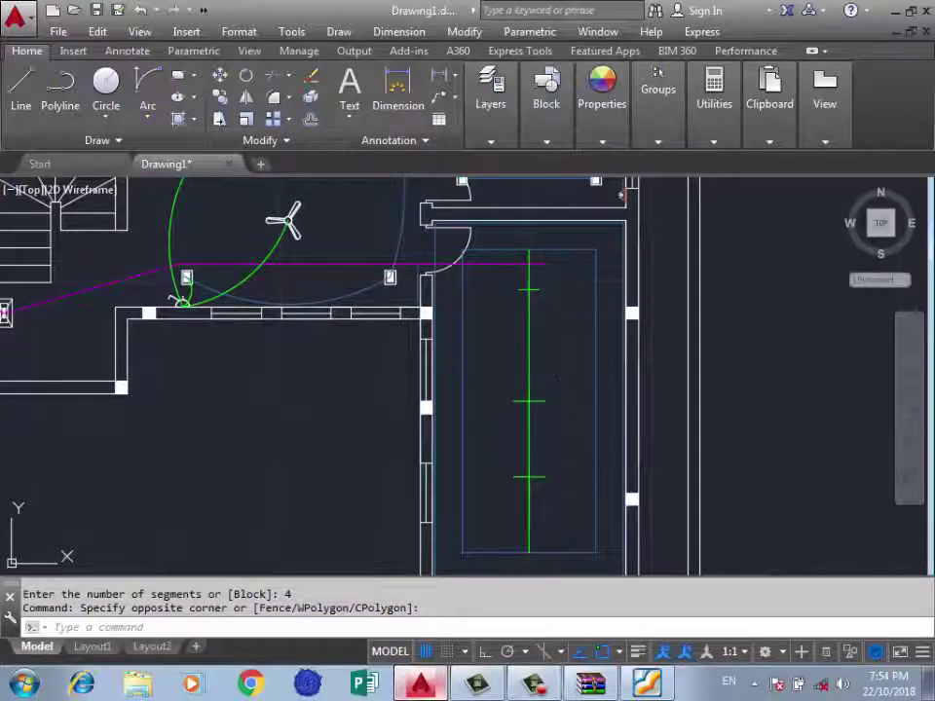
{"action": "scroll", "coordinate": [546, 491], "scroll_direction": "up", "scroll_amount": 2}
{"action": "scroll", "coordinate": [538, 448], "scroll_direction": "up", "scroll_amount": 2}
{"action": "left_click", "coordinate": [538, 447]}
{"action": "left_click", "coordinate": [487, 487]}
{"action": "scroll", "coordinate": [559, 390], "scroll_direction": "down", "scroll_amount": 4}
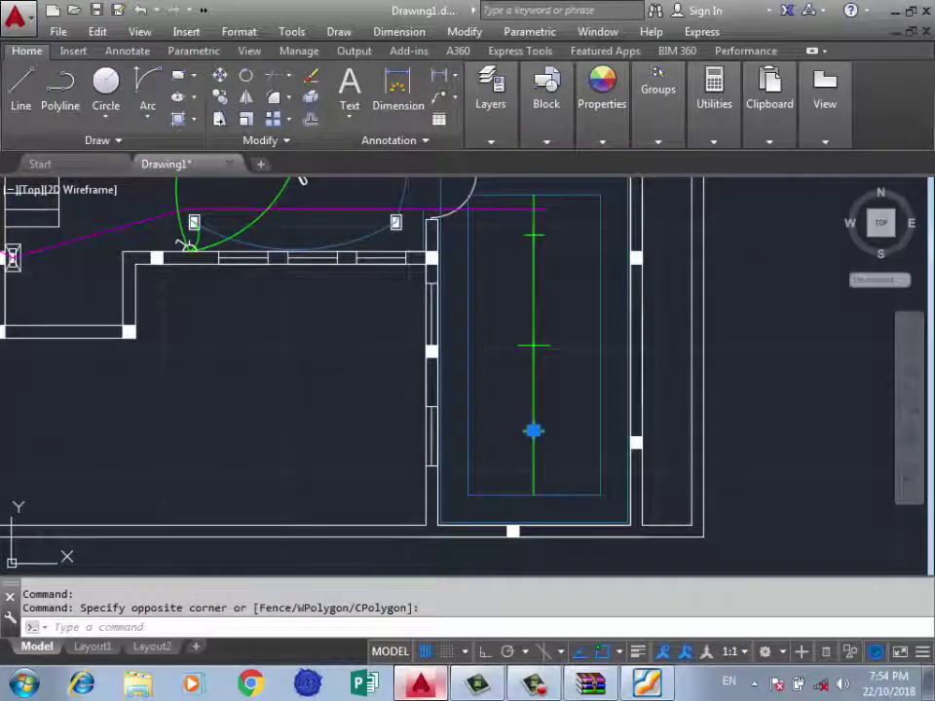
{"action": "key", "text": "Escape"}
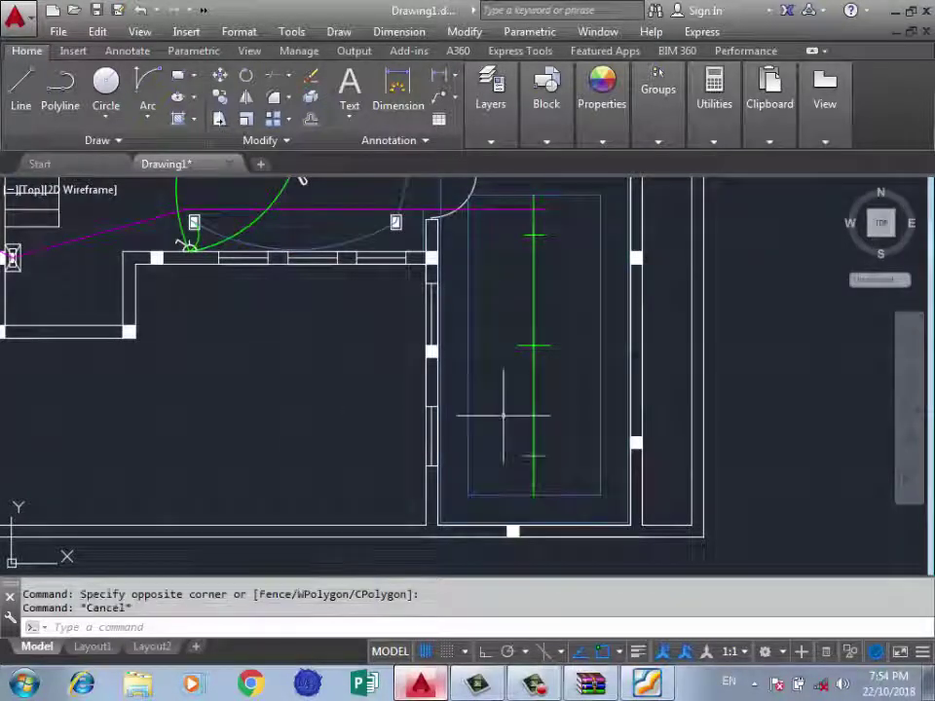
{"action": "scroll", "coordinate": [477, 434], "scroll_direction": "down", "scroll_amount": 2}
Select a ceiling light and copy it (CO) with its centre as the base point.
{"action": "left_click", "coordinate": [364, 425]}
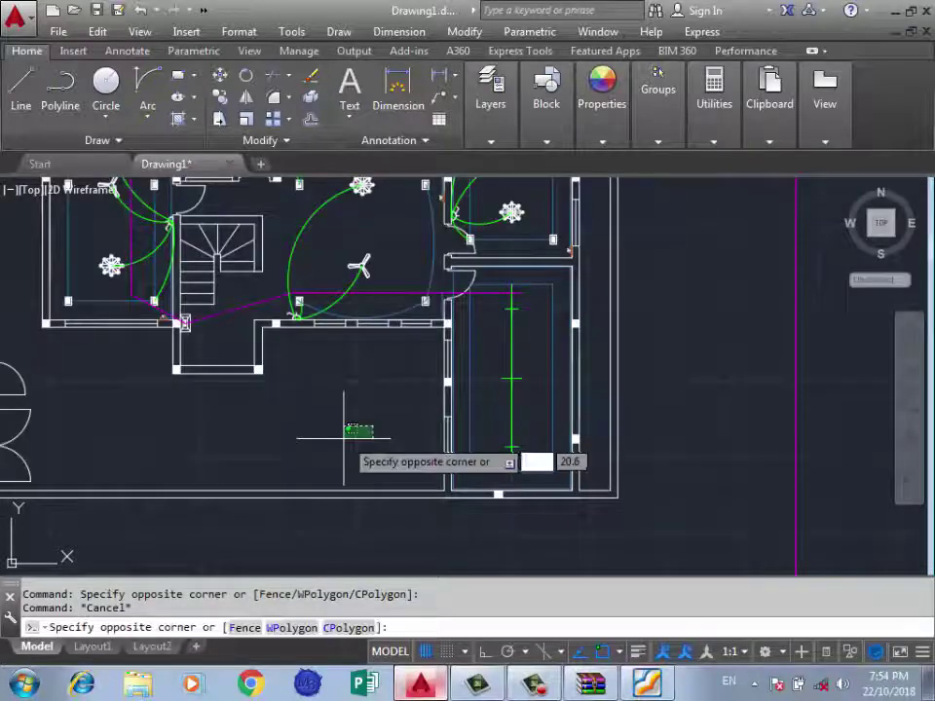
{"action": "left_click", "coordinate": [332, 438]}
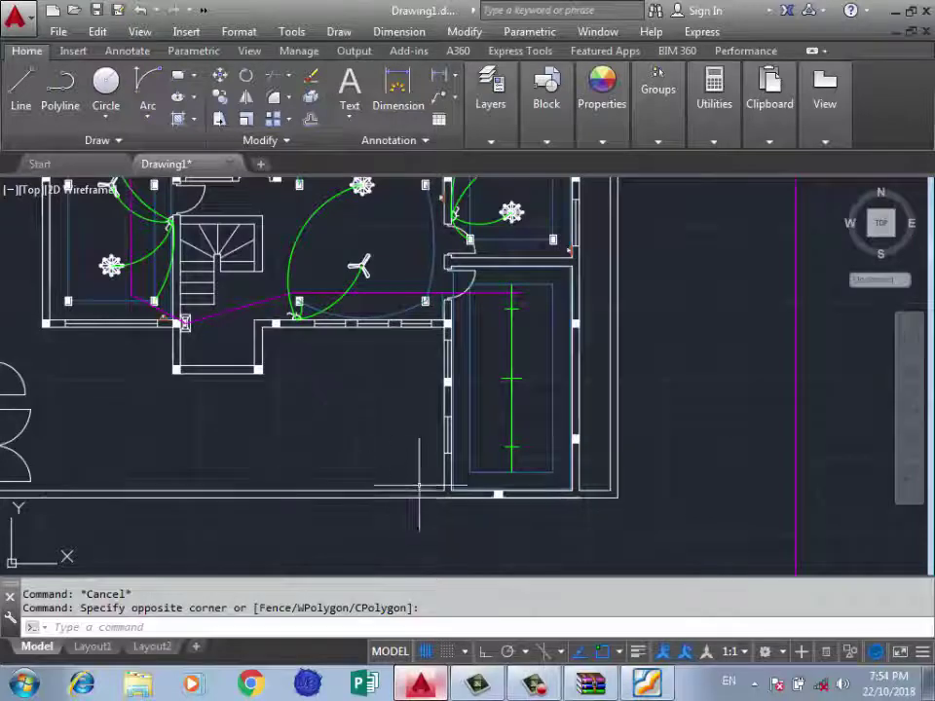
{"action": "scroll", "coordinate": [415, 487], "scroll_direction": "down", "scroll_amount": 1}
{"action": "middle_click_drag", "start_coordinate": [518, 387], "coordinate": [483, 405]}
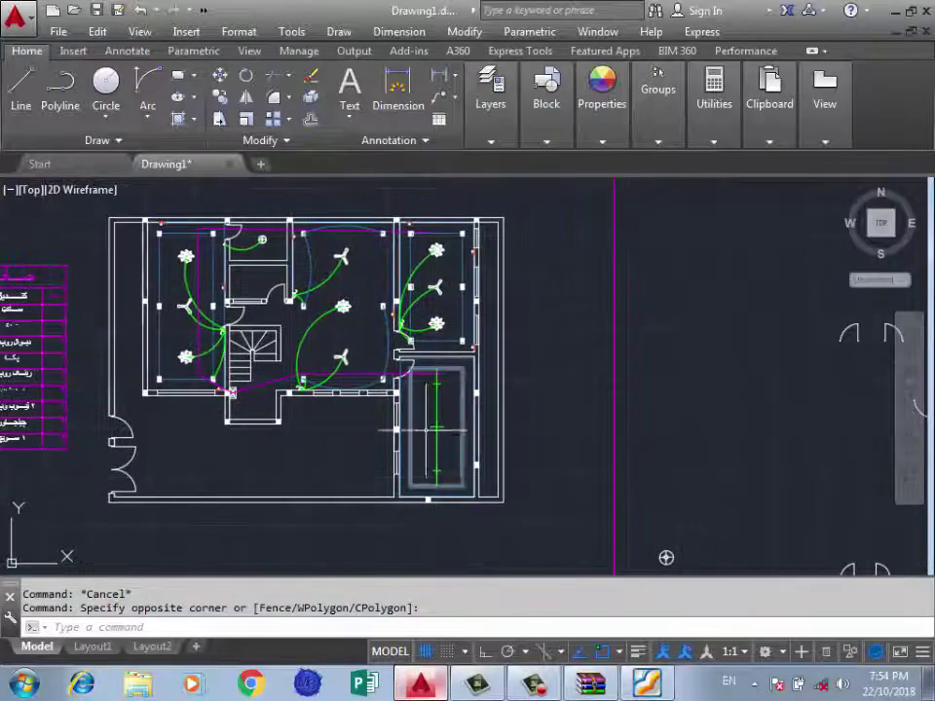
{"action": "scroll", "coordinate": [272, 263], "scroll_direction": "up", "scroll_amount": 4}
{"action": "scroll", "coordinate": [296, 241], "scroll_direction": "down", "scroll_amount": 2}
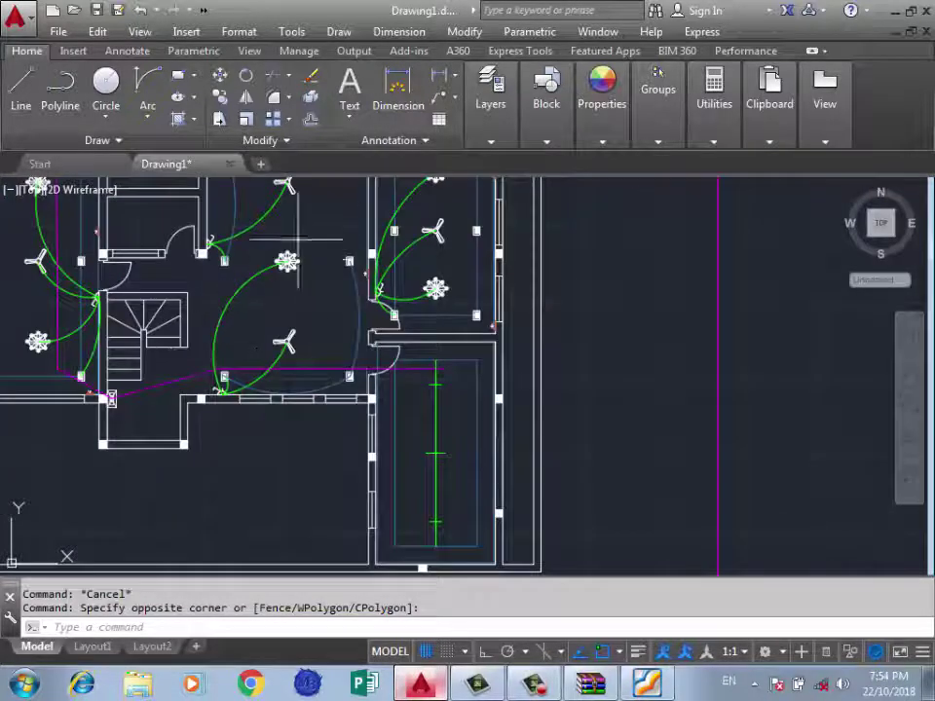
{"action": "scroll", "coordinate": [296, 238], "scroll_direction": "up", "scroll_amount": 2}
{"action": "left_click", "coordinate": [277, 272]}
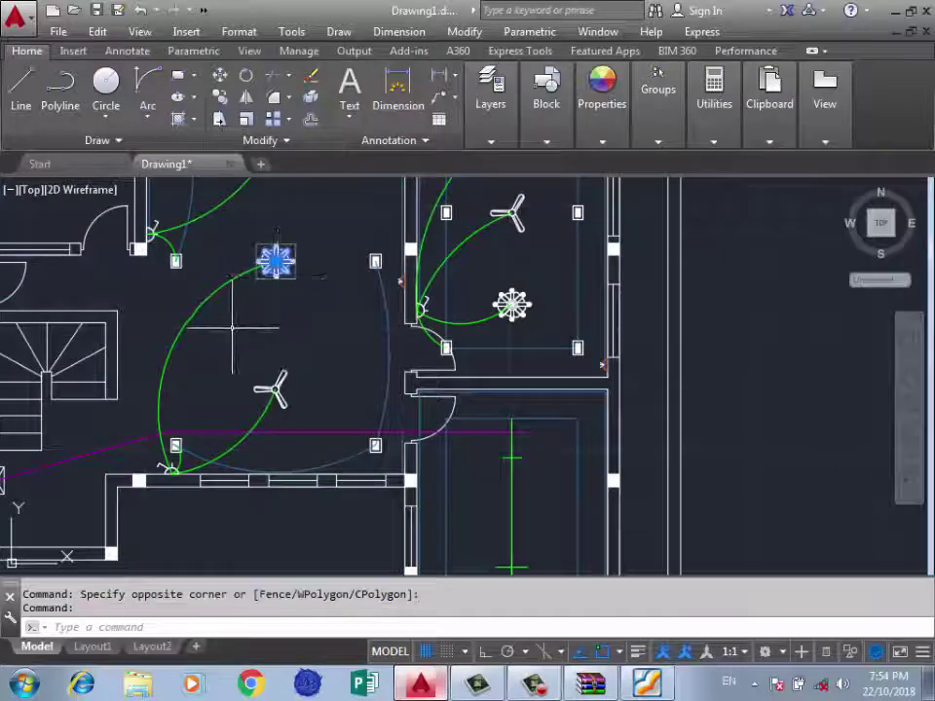
{"action": "type", "text": "co"}
{"action": "key", "text": "Return"}
{"action": "scroll", "coordinate": [272, 267], "scroll_direction": "up", "scroll_amount": 1}
{"action": "scroll", "coordinate": [344, 296], "scroll_direction": "up", "scroll_amount": 3}
{"action": "scroll", "coordinate": [350, 300], "scroll_direction": "up", "scroll_amount": 1}
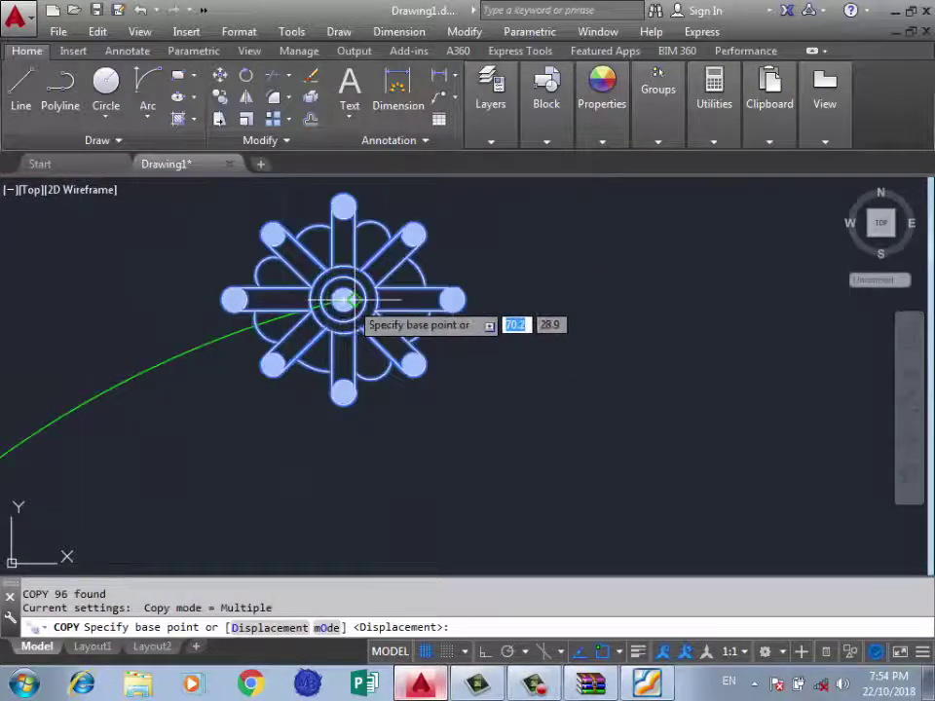
{"action": "left_click", "coordinate": [346, 300]}
Place two light copies at the division points on the lower-right room's green line.
{"action": "scroll", "coordinate": [246, 245], "scroll_direction": "down", "scroll_amount": 4}
{"action": "scroll", "coordinate": [280, 398], "scroll_direction": "down", "scroll_amount": 2}
{"action": "scroll", "coordinate": [302, 415], "scroll_direction": "up", "scroll_amount": 5}
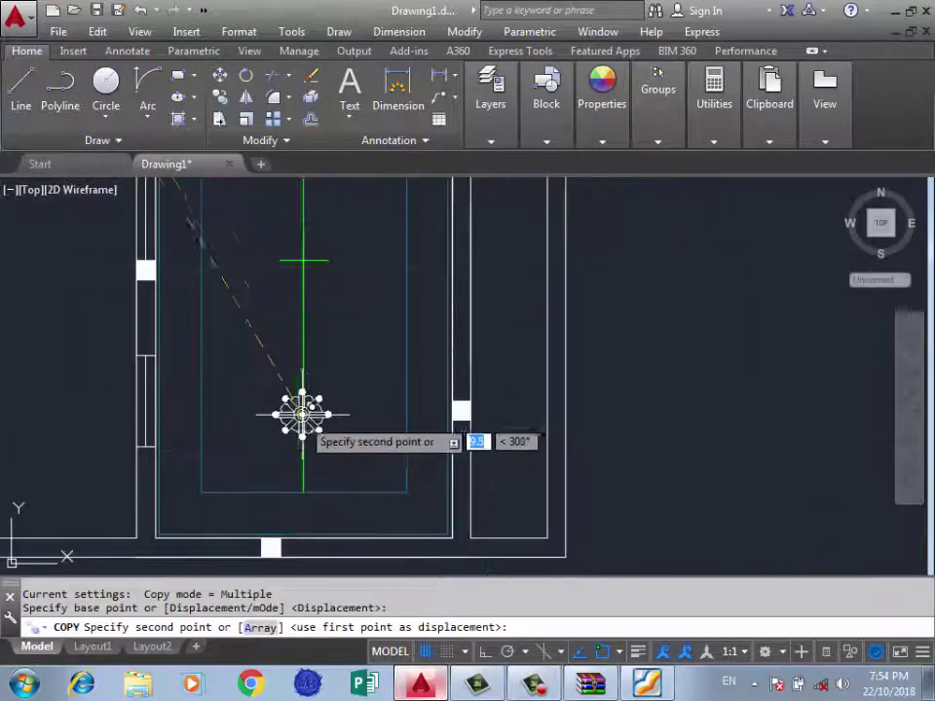
{"action": "left_click", "coordinate": [303, 429]}
{"action": "scroll", "coordinate": [313, 448], "scroll_direction": "down", "scroll_amount": 2}
{"action": "scroll", "coordinate": [308, 205], "scroll_direction": "up", "scroll_amount": 2}
{"action": "scroll", "coordinate": [297, 292], "scroll_direction": "up", "scroll_amount": 3}
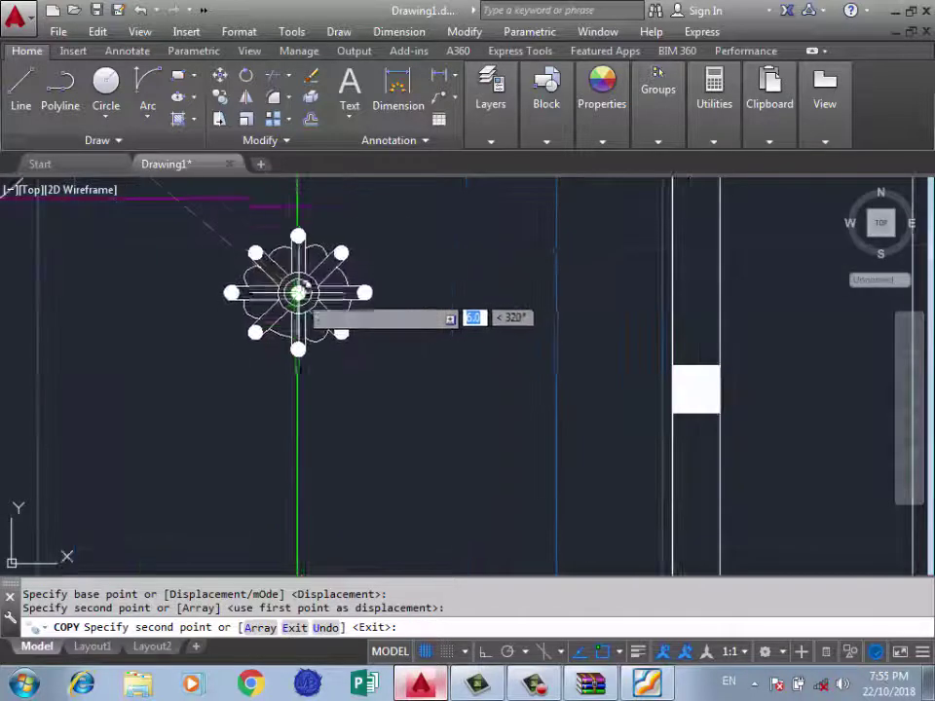
{"action": "left_click", "coordinate": [297, 292]}
{"action": "scroll", "coordinate": [507, 334], "scroll_direction": "down", "scroll_amount": 2}
{"action": "scroll", "coordinate": [575, 379], "scroll_direction": "down", "scroll_amount": 3}
{"action": "key", "text": "Return"}
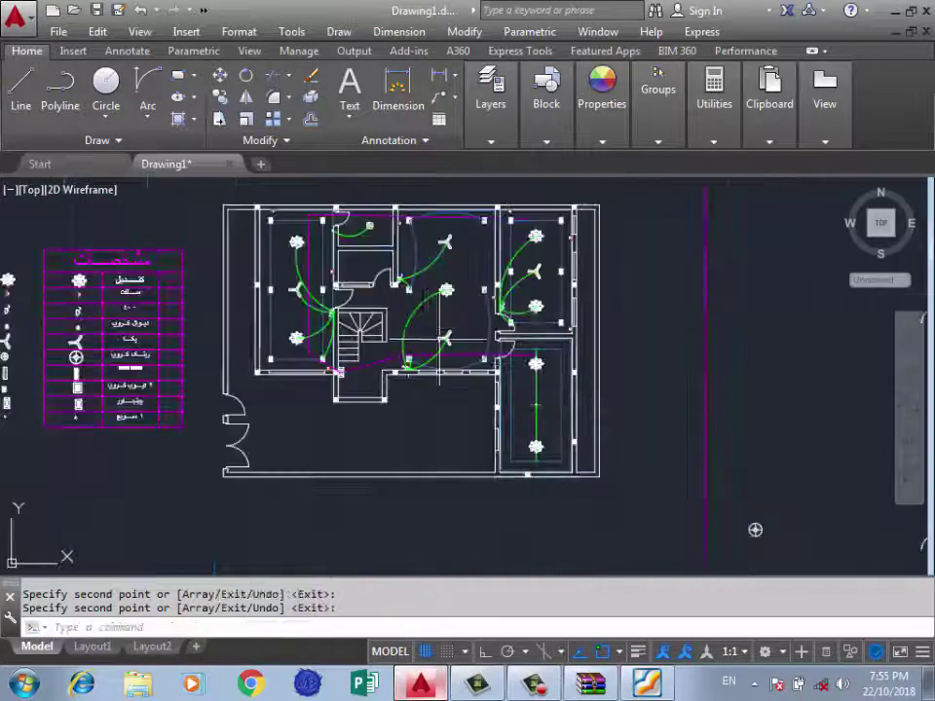
{"action": "scroll", "coordinate": [439, 331], "scroll_direction": "up", "scroll_amount": 5}
{"action": "left_click", "coordinate": [507, 261]}
Copy the ceiling fan to the spot between the two new lights.
{"action": "key", "text": "Return"}
{"action": "left_click", "coordinate": [507, 246]}
{"action": "left_click", "coordinate": [437, 289]}
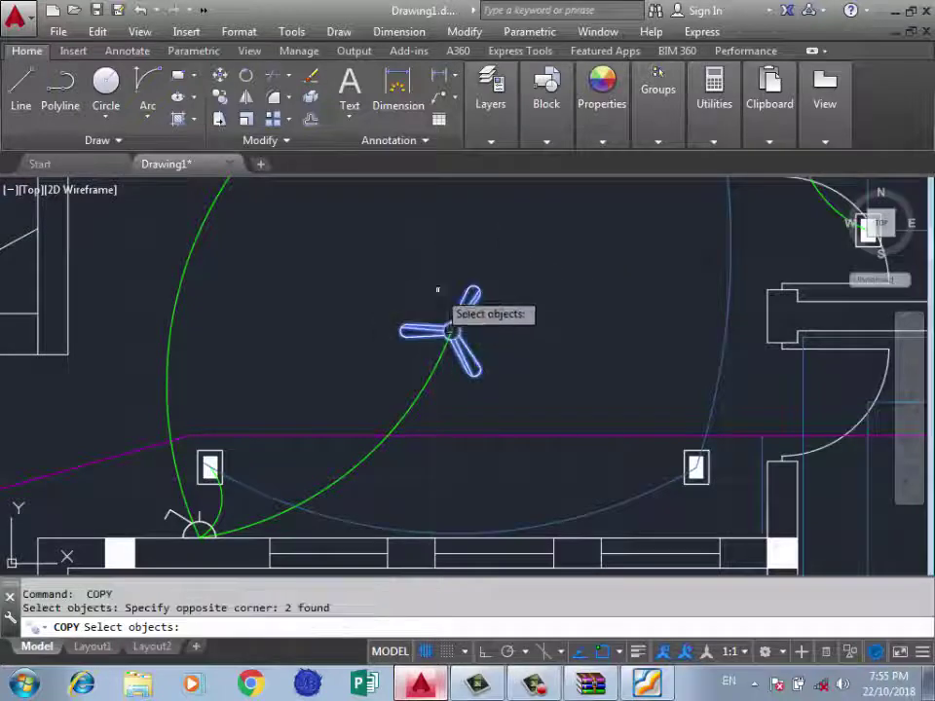
{"action": "key", "text": "Return"}
{"action": "scroll", "coordinate": [409, 286], "scroll_direction": "up", "scroll_amount": 5}
{"action": "left_click", "coordinate": [411, 286]}
{"action": "scroll", "coordinate": [209, 204], "scroll_direction": "down", "scroll_amount": 3}
{"action": "scroll", "coordinate": [243, 232], "scroll_direction": "down", "scroll_amount": 5}
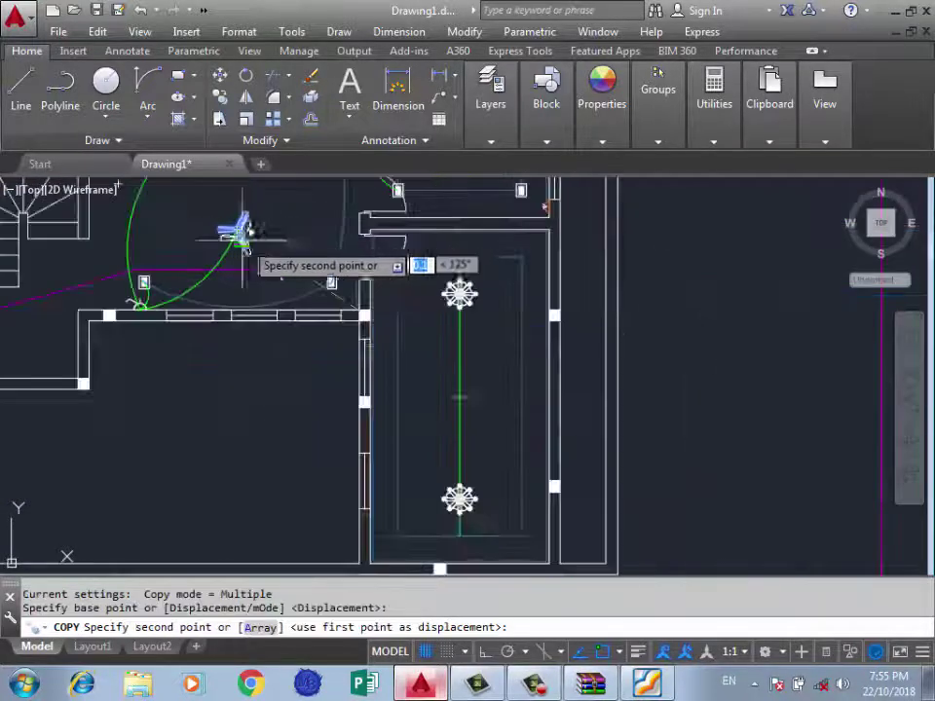
{"action": "scroll", "coordinate": [467, 396], "scroll_direction": "up", "scroll_amount": 3}
{"action": "scroll", "coordinate": [423, 345], "scroll_direction": "up", "scroll_amount": 2}
{"action": "left_click", "coordinate": [411, 348]}
{"action": "scroll", "coordinate": [443, 378], "scroll_direction": "down", "scroll_amount": 4}
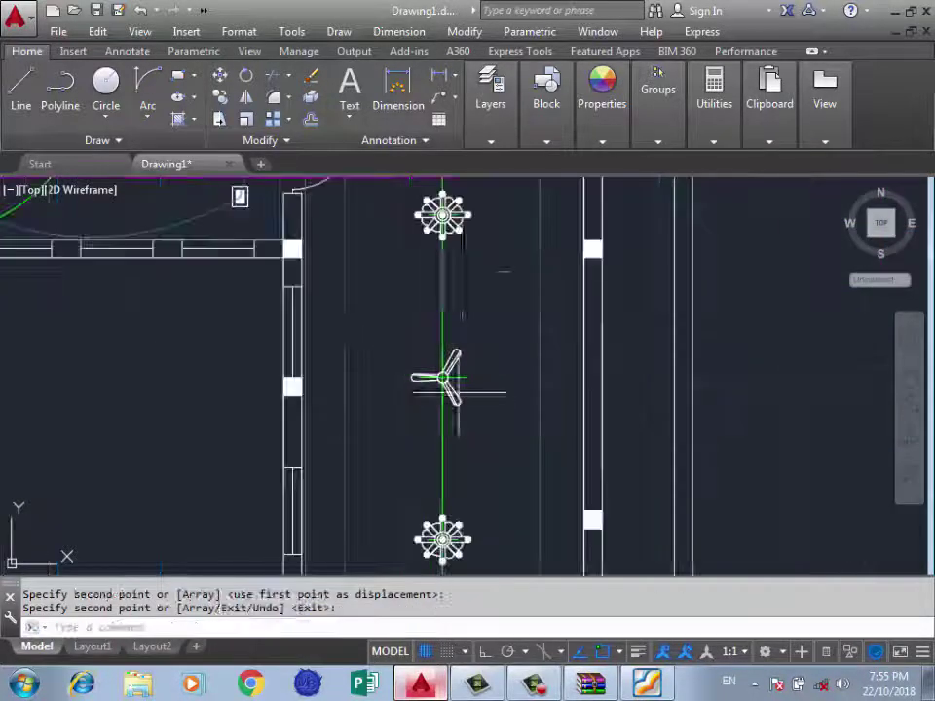
{"action": "key", "text": "Return"}
Window-select the four stray guide objects on the light symbol and erase them.
{"action": "left_click", "coordinate": [498, 187]}
{"action": "left_click", "coordinate": [390, 248]}
{"action": "scroll", "coordinate": [443, 224], "scroll_direction": "up", "scroll_amount": 3}
{"action": "scroll", "coordinate": [428, 234], "scroll_direction": "up", "scroll_amount": 2}
{"action": "scroll", "coordinate": [407, 285], "scroll_direction": "up", "scroll_amount": 2}
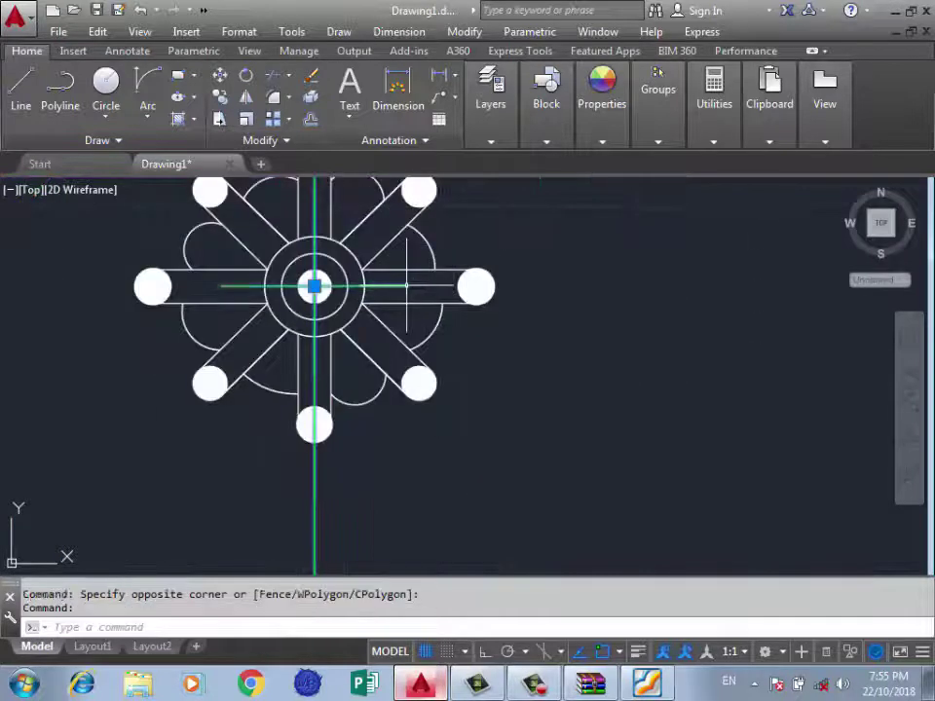
{"action": "left_click", "coordinate": [407, 287]}
{"action": "scroll", "coordinate": [397, 267], "scroll_direction": "down", "scroll_amount": 3}
{"action": "scroll", "coordinate": [428, 376], "scroll_direction": "down", "scroll_amount": 2}
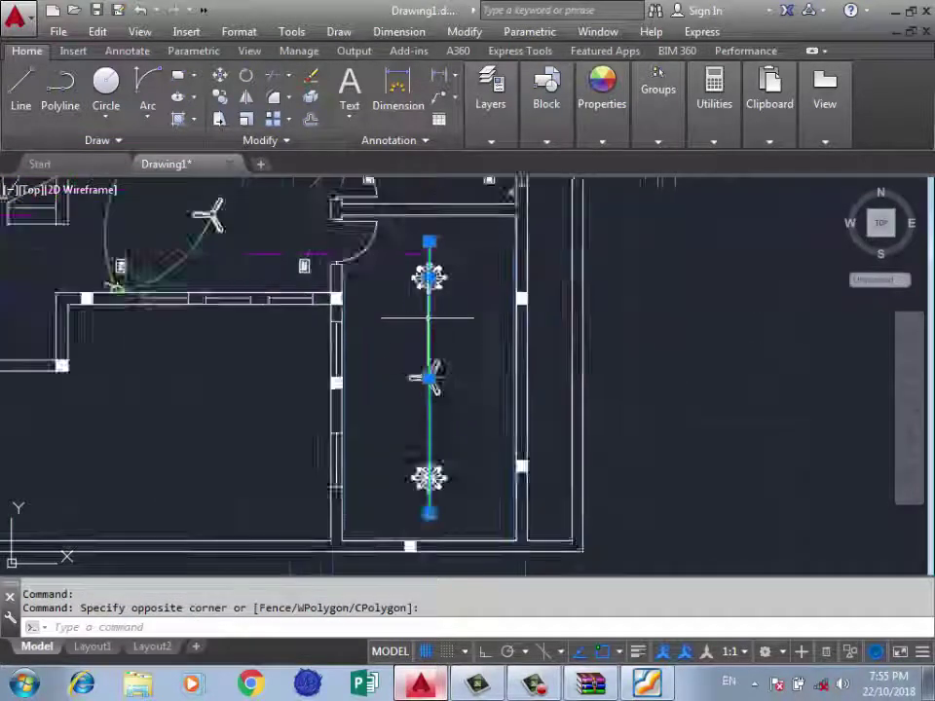
{"action": "scroll", "coordinate": [428, 389], "scroll_direction": "up", "scroll_amount": 3}
{"action": "scroll", "coordinate": [410, 420], "scroll_direction": "down", "scroll_amount": 3}
{"action": "scroll", "coordinate": [427, 323], "scroll_direction": "up", "scroll_amount": 3}
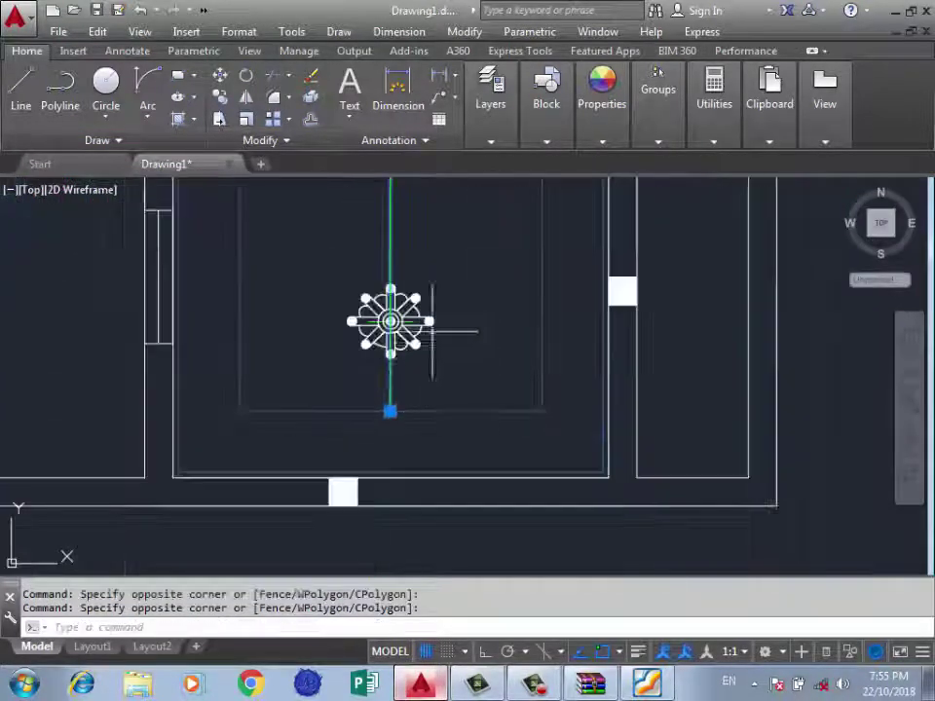
{"action": "scroll", "coordinate": [428, 325], "scroll_direction": "up", "scroll_amount": 2}
{"action": "left_click", "coordinate": [481, 322]}
{"action": "key", "text": "Delete"}
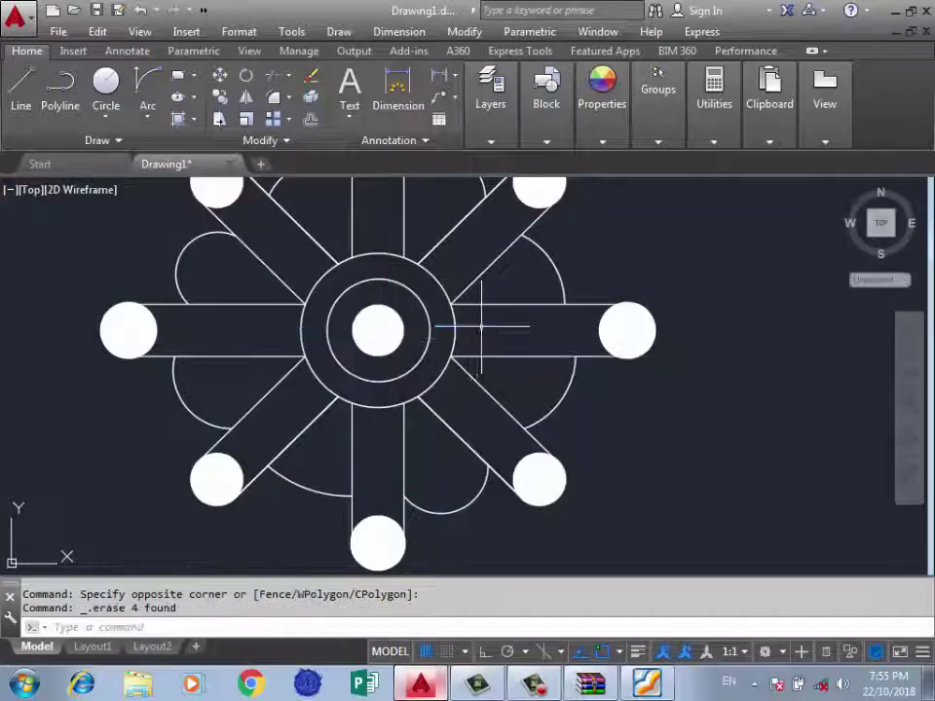
{"action": "scroll", "coordinate": [480, 345], "scroll_direction": "down", "scroll_amount": 4}
{"action": "scroll", "coordinate": [483, 389], "scroll_direction": "down", "scroll_amount": 2}
{"action": "scroll", "coordinate": [446, 288], "scroll_direction": "down", "scroll_amount": 1}
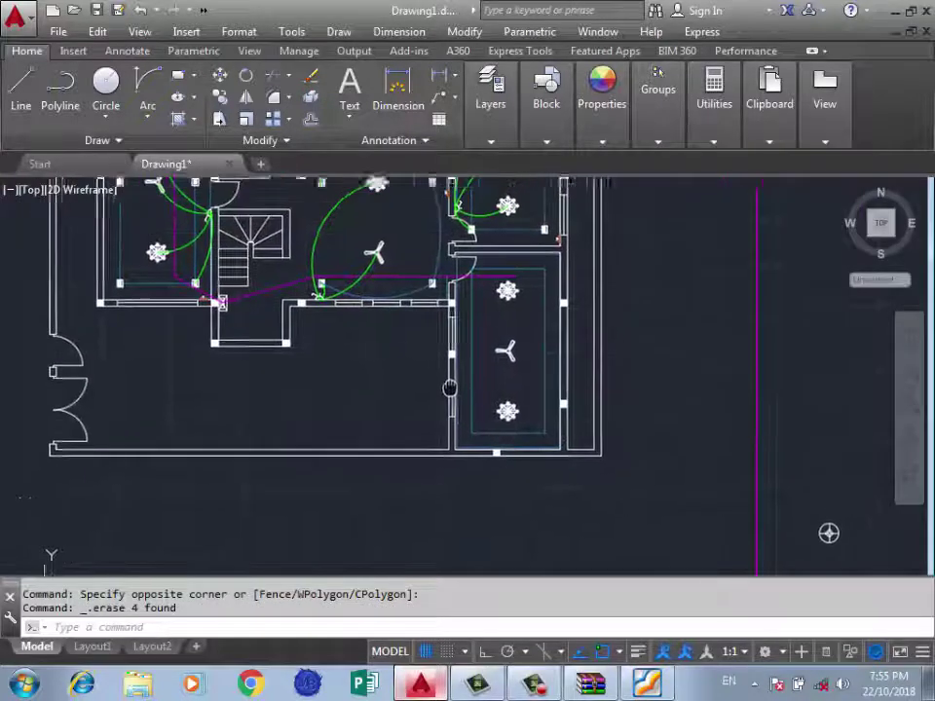
{"action": "scroll", "coordinate": [420, 390], "scroll_direction": "down", "scroll_amount": 1}
{"action": "scroll", "coordinate": [514, 302], "scroll_direction": "up", "scroll_amount": 5}
Copy the switch symbol (CO) and place the first copy in the lower-right room's corner.
{"action": "scroll", "coordinate": [545, 243], "scroll_direction": "down", "scroll_amount": 2}
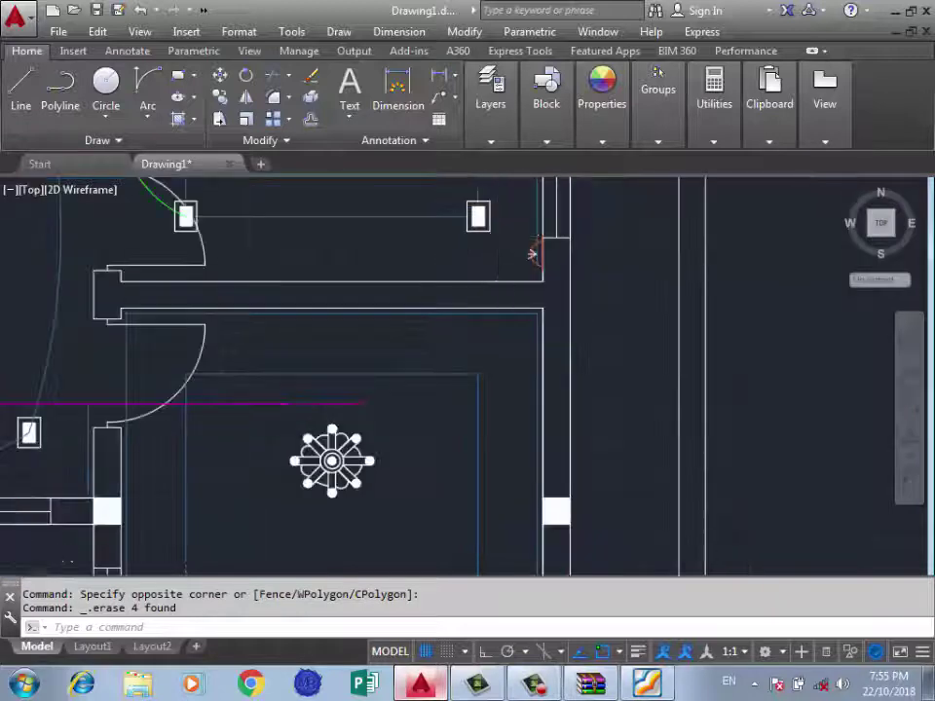
{"action": "scroll", "coordinate": [516, 234], "scroll_direction": "up", "scroll_amount": 4}
{"action": "left_click", "coordinate": [495, 225]}
{"action": "left_click", "coordinate": [413, 307]}
{"action": "type", "text": "c"}
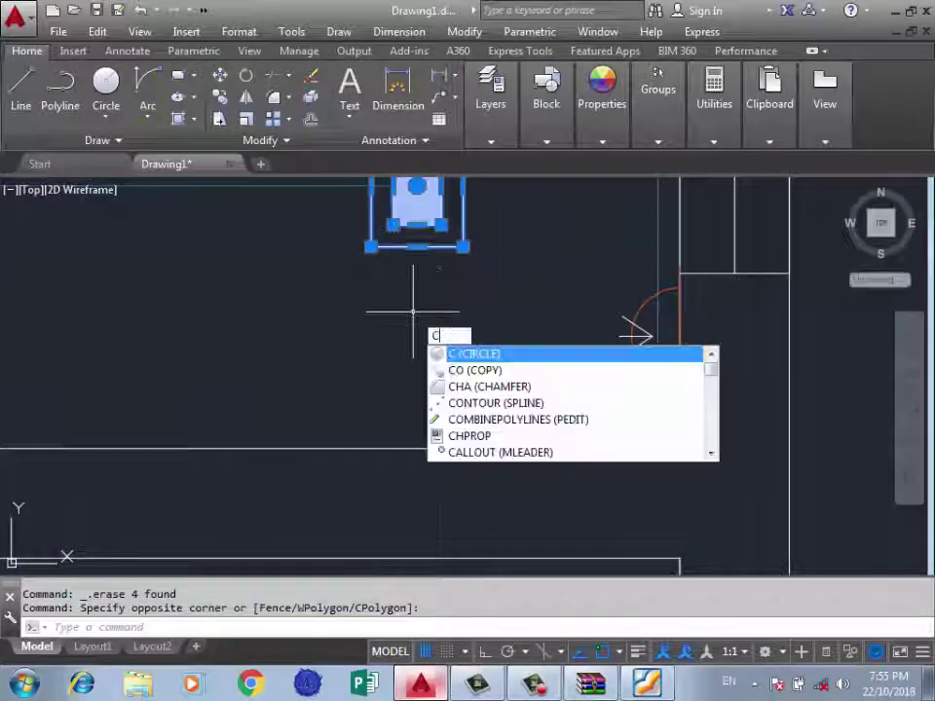
{"action": "type", "text": "o"}
{"action": "key", "text": "Return"}
{"action": "scroll", "coordinate": [413, 312], "scroll_direction": "down", "scroll_amount": 2}
{"action": "left_click", "coordinate": [414, 243]}
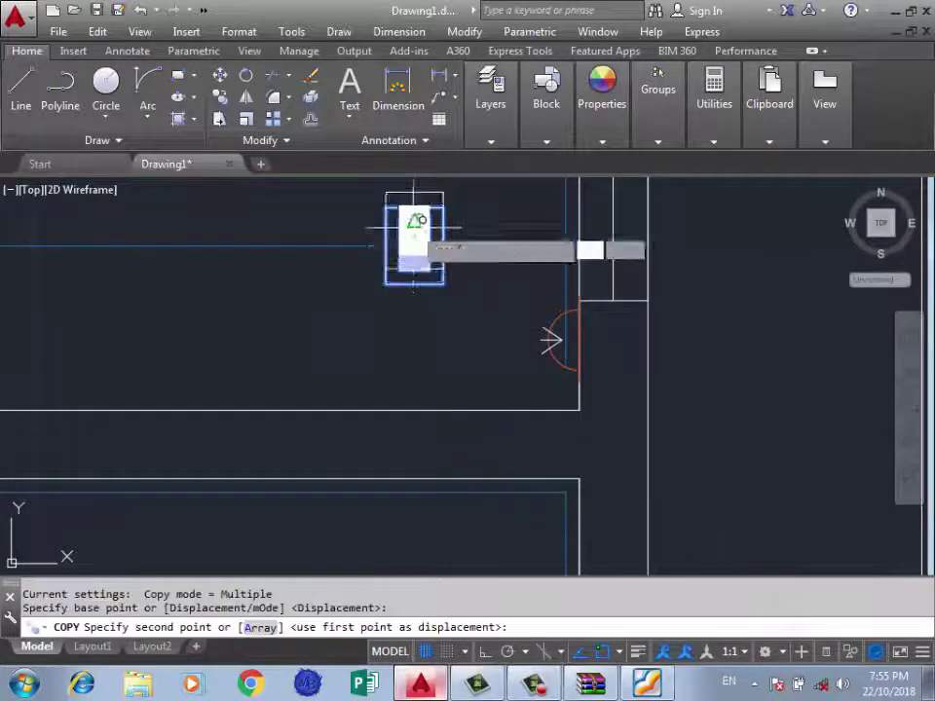
{"action": "scroll", "coordinate": [586, 411], "scroll_direction": "down", "scroll_amount": 3}
{"action": "scroll", "coordinate": [427, 331], "scroll_direction": "up", "scroll_amount": 4}
{"action": "scroll", "coordinate": [358, 394], "scroll_direction": "up", "scroll_amount": 2}
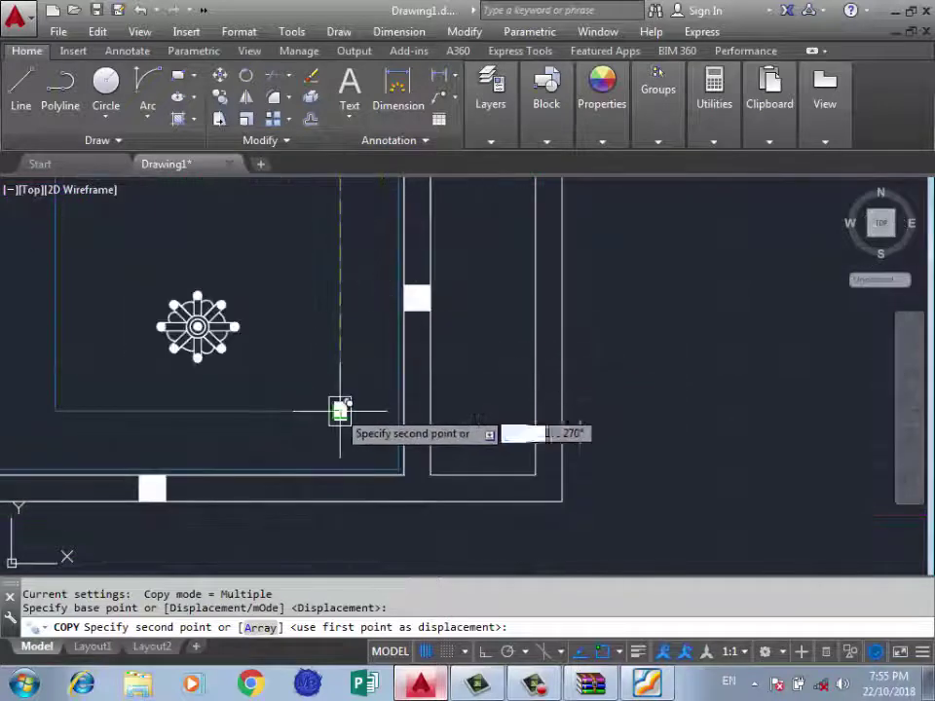
{"action": "left_click", "coordinate": [340, 409]}
Place two more switch copies in the room and end the copy.
{"action": "scroll", "coordinate": [614, 336], "scroll_direction": "down", "scroll_amount": 4}
{"action": "scroll", "coordinate": [380, 370], "scroll_direction": "up", "scroll_amount": 4}
{"action": "left_click", "coordinate": [370, 368]}
{"action": "scroll", "coordinate": [389, 374], "scroll_direction": "down", "scroll_amount": 3}
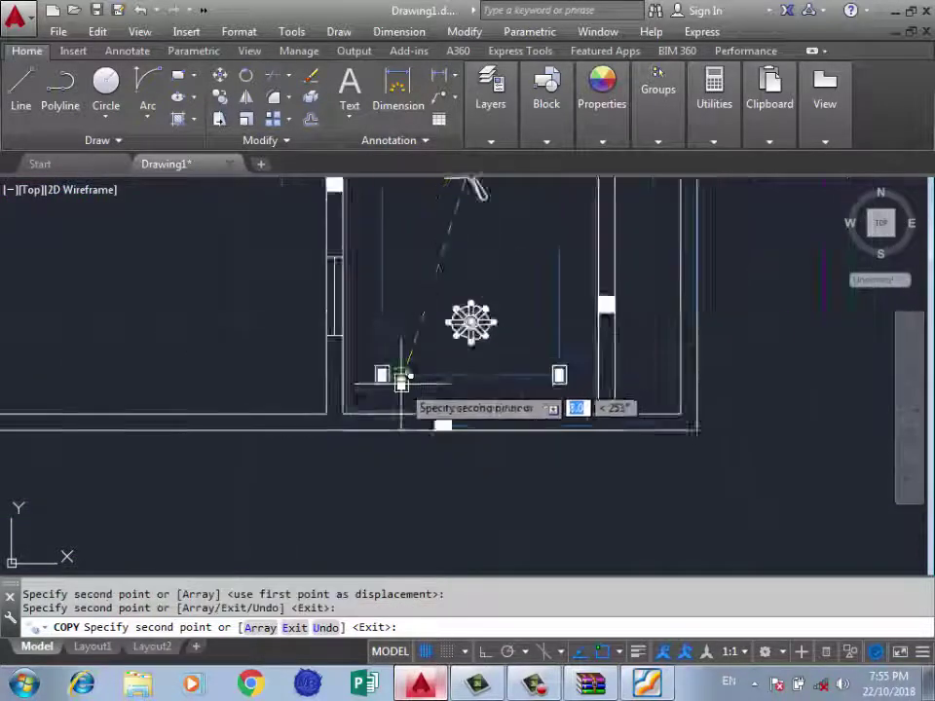
{"action": "left_click", "coordinate": [392, 251]}
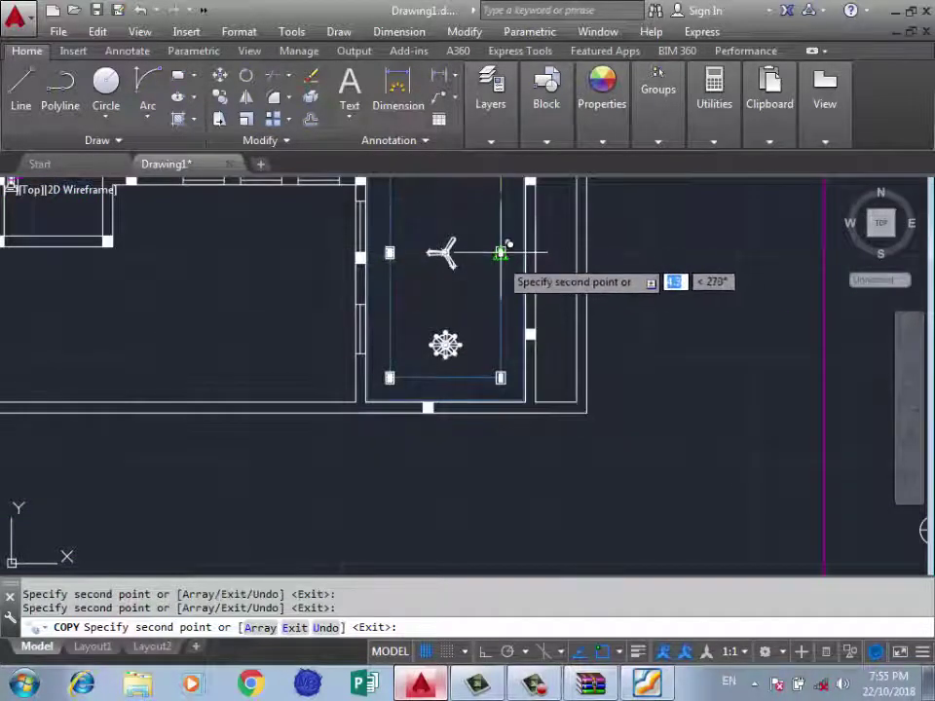
{"action": "scroll", "coordinate": [500, 255], "scroll_direction": "down", "scroll_amount": 3}
{"action": "scroll", "coordinate": [467, 282], "scroll_direction": "up", "scroll_amount": 4}
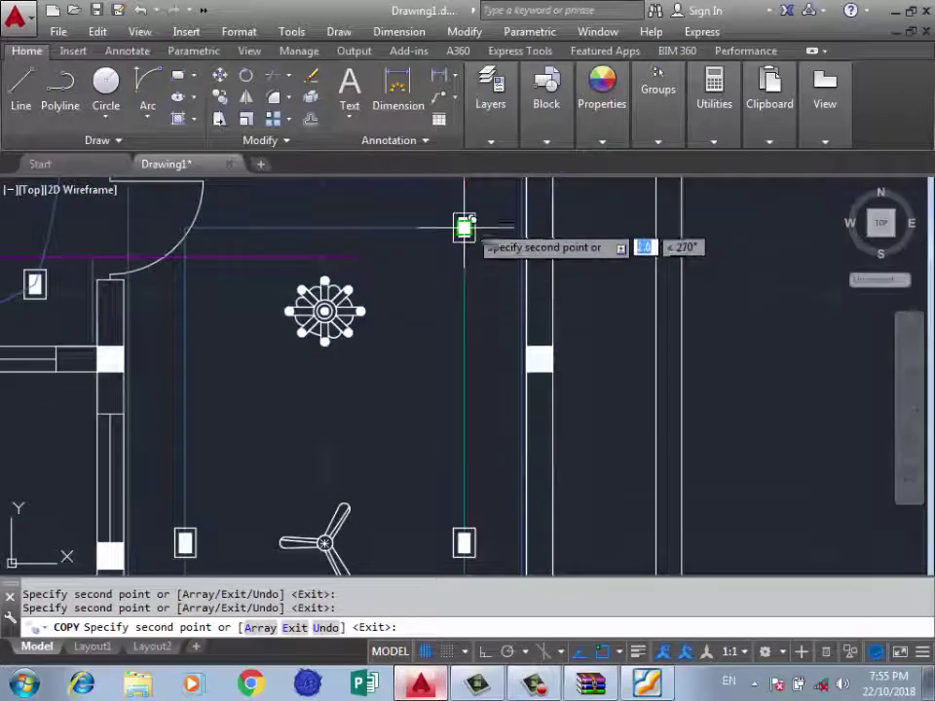
{"action": "scroll", "coordinate": [175, 216], "scroll_direction": "up", "scroll_amount": 5}
{"action": "middle_click_drag", "start_coordinate": [157, 210], "coordinate": [203, 214]}
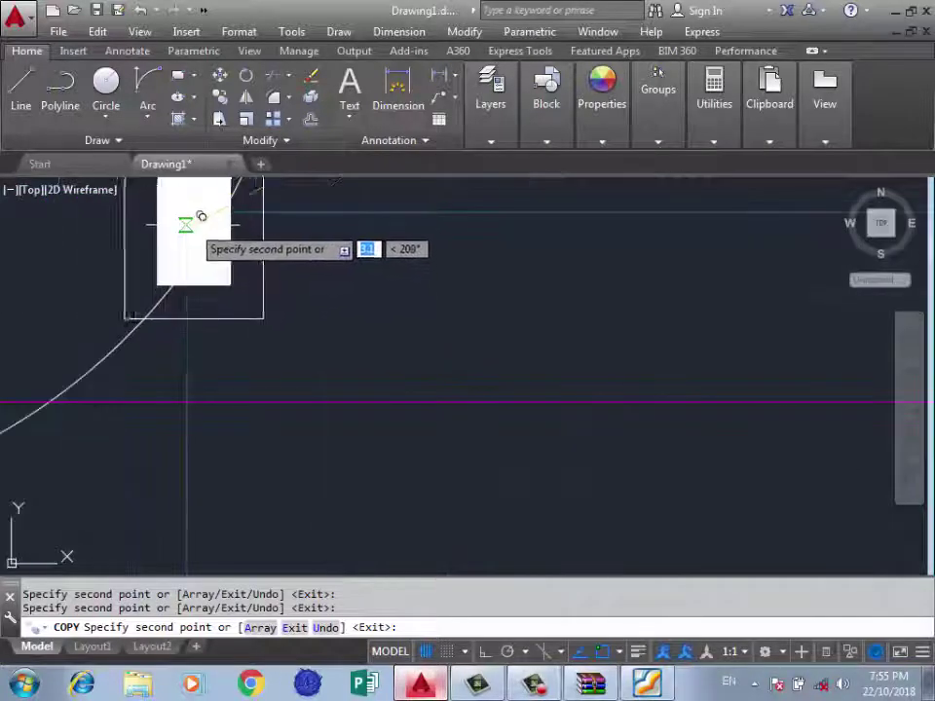
{"action": "scroll", "coordinate": [428, 277], "scroll_direction": "down", "scroll_amount": 2}
{"action": "key", "text": "Return"}
{"action": "scroll", "coordinate": [431, 278], "scroll_direction": "down", "scroll_amount": 3}
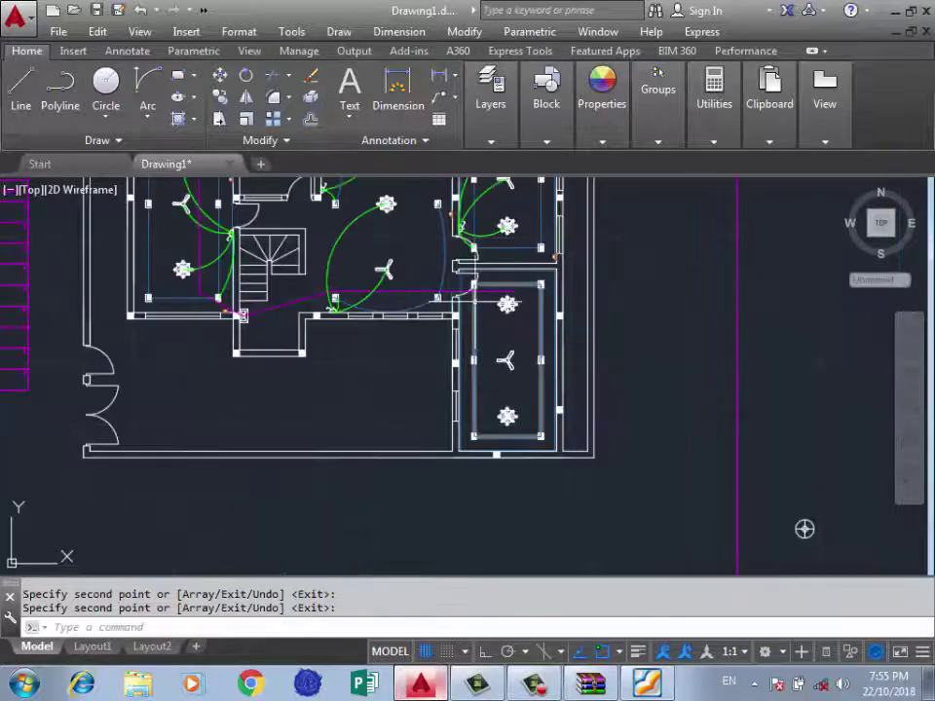
{"action": "scroll", "coordinate": [496, 426], "scroll_direction": "down", "scroll_amount": 3}
Select the wall lamp in the symbol frame and start copying it from its base point.
{"action": "scroll", "coordinate": [492, 334], "scroll_direction": "up", "scroll_amount": 2}
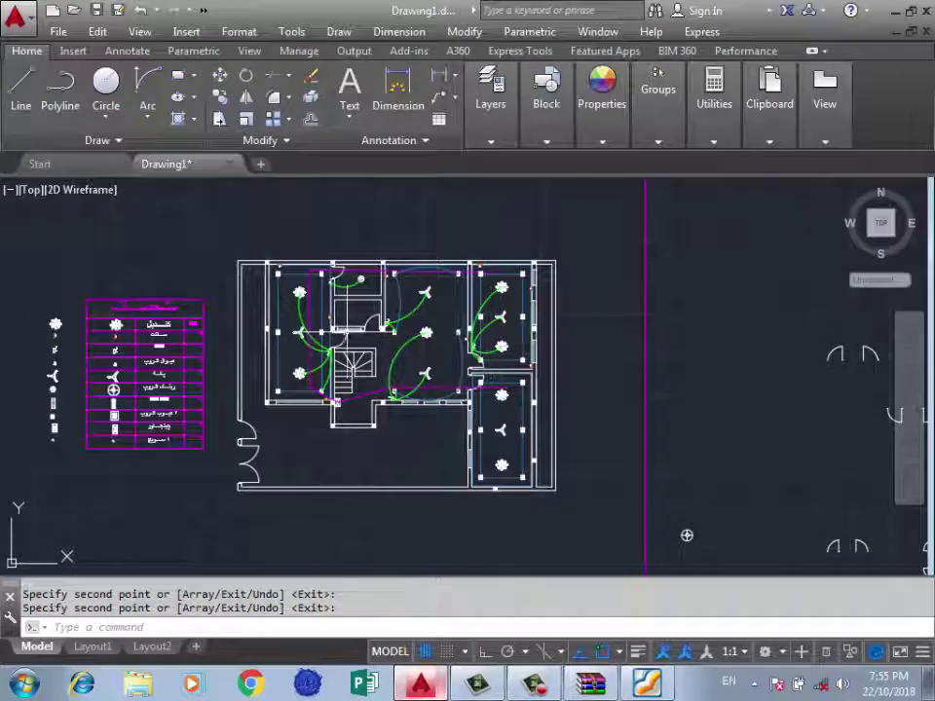
{"action": "scroll", "coordinate": [363, 335], "scroll_direction": "down", "scroll_amount": 4}
{"action": "scroll", "coordinate": [586, 375], "scroll_direction": "up", "scroll_amount": 5}
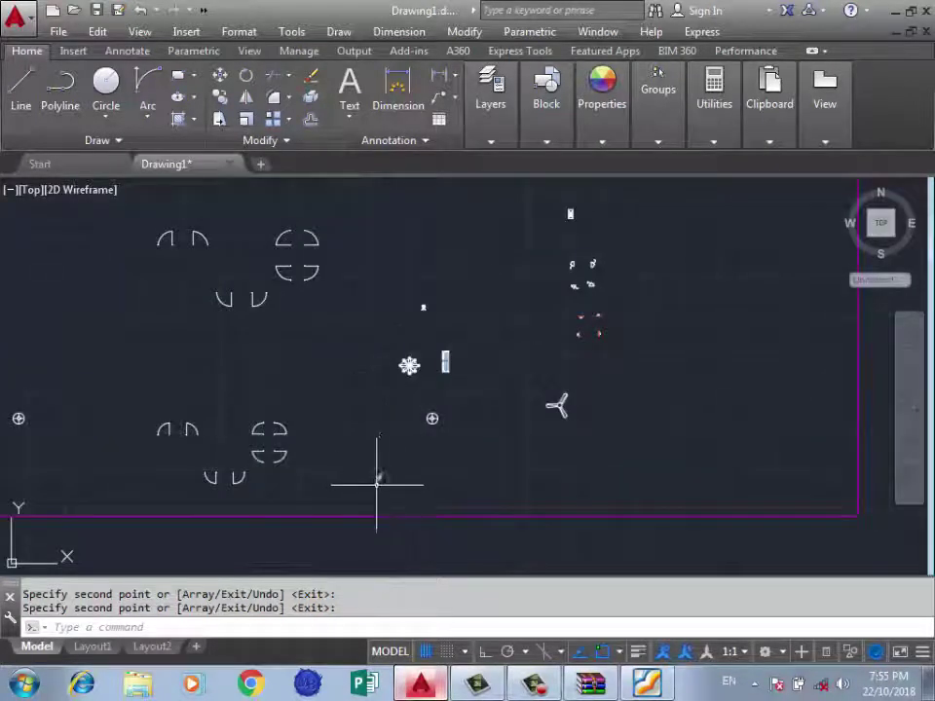
{"action": "middle_click_drag", "start_coordinate": [377, 484], "coordinate": [492, 475]}
{"action": "scroll", "coordinate": [548, 376], "scroll_direction": "down", "scroll_amount": 3}
{"action": "scroll", "coordinate": [553, 377], "scroll_direction": "up", "scroll_amount": 6}
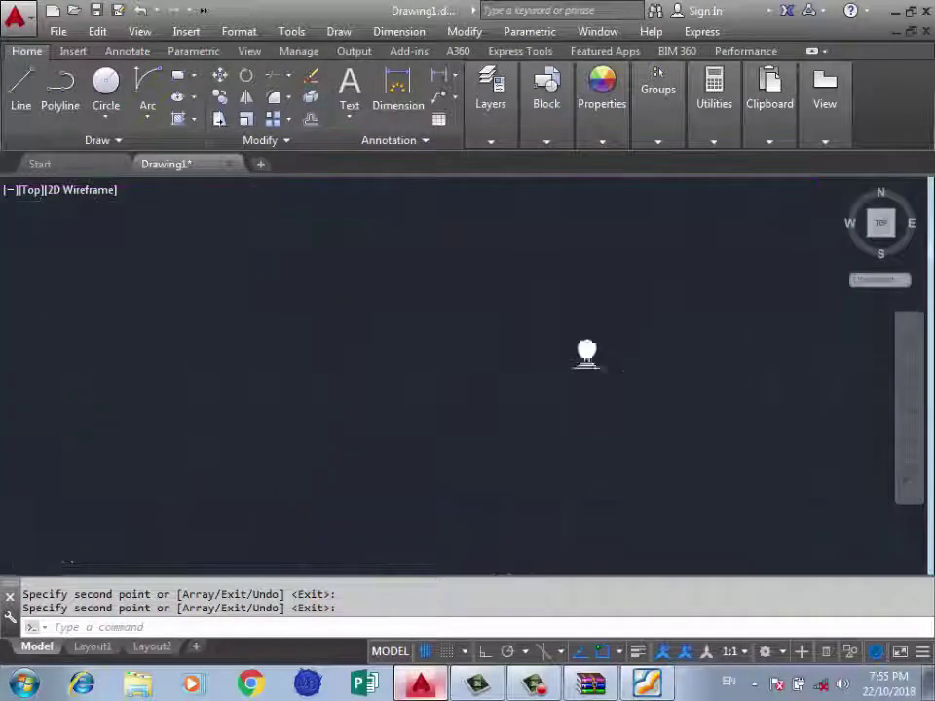
{"action": "left_click", "coordinate": [693, 265]}
{"action": "type", "text": "c"}
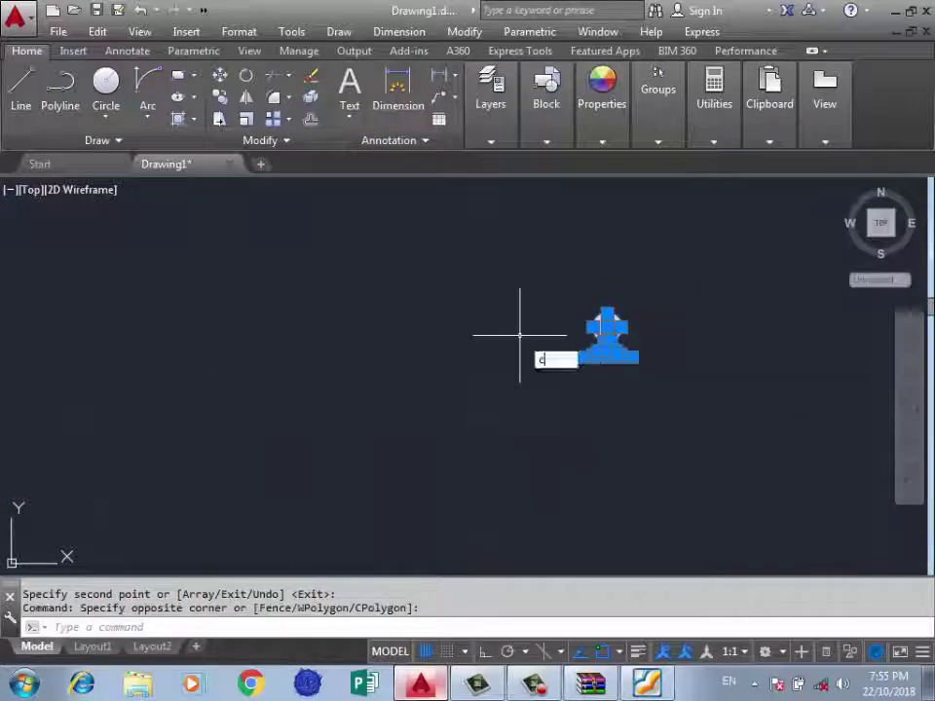
{"action": "type", "text": "o"}
{"action": "key", "text": "Return"}
{"action": "scroll", "coordinate": [610, 380], "scroll_direction": "up", "scroll_amount": 3}
{"action": "scroll", "coordinate": [604, 327], "scroll_direction": "up", "scroll_amount": 3}
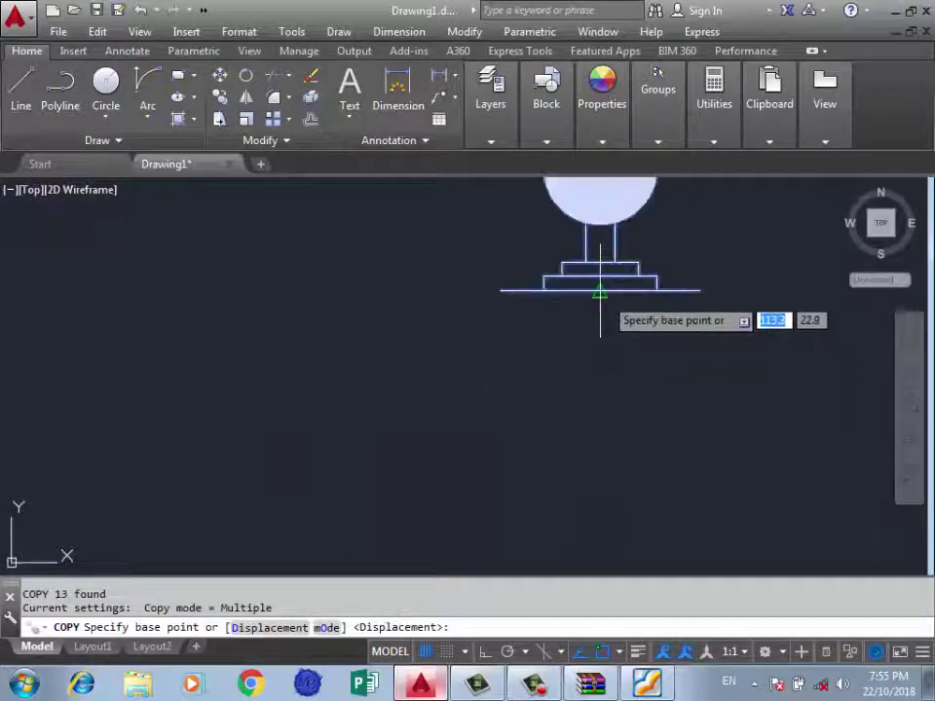
{"action": "left_click", "coordinate": [600, 290]}
Drop the wall-lamp copy beside the lower-right room's left wall.
{"action": "scroll", "coordinate": [710, 354], "scroll_direction": "down", "scroll_amount": 3}
{"action": "scroll", "coordinate": [730, 388], "scroll_direction": "down", "scroll_amount": 2}
{"action": "scroll", "coordinate": [701, 375], "scroll_direction": "down", "scroll_amount": 2}
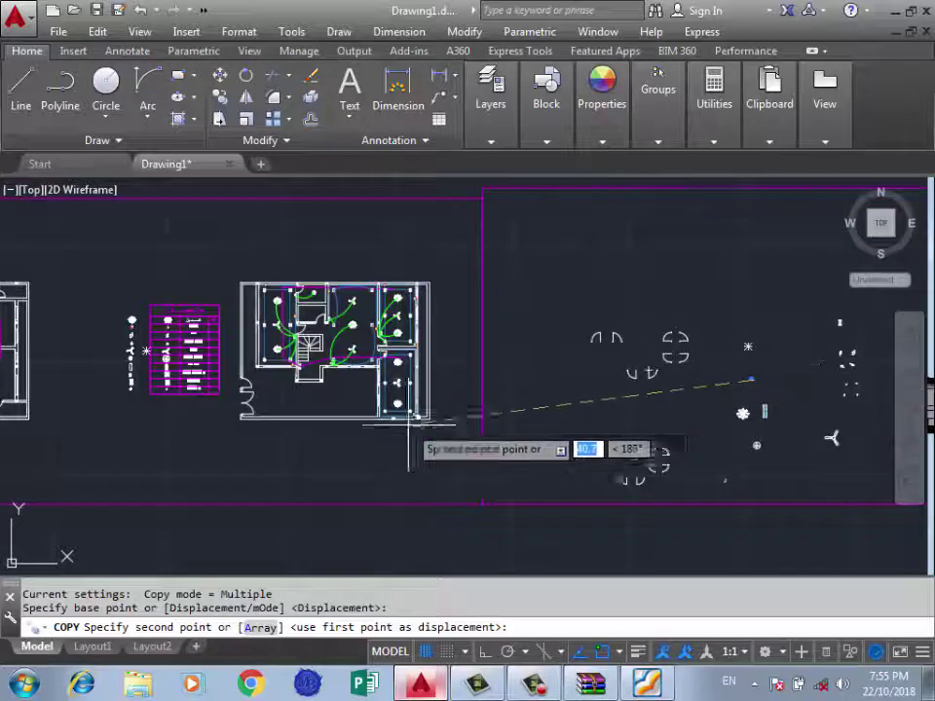
{"action": "scroll", "coordinate": [409, 428], "scroll_direction": "up", "scroll_amount": 5}
{"action": "scroll", "coordinate": [424, 409], "scroll_direction": "down", "scroll_amount": 3}
{"action": "scroll", "coordinate": [450, 322], "scroll_direction": "up", "scroll_amount": 2}
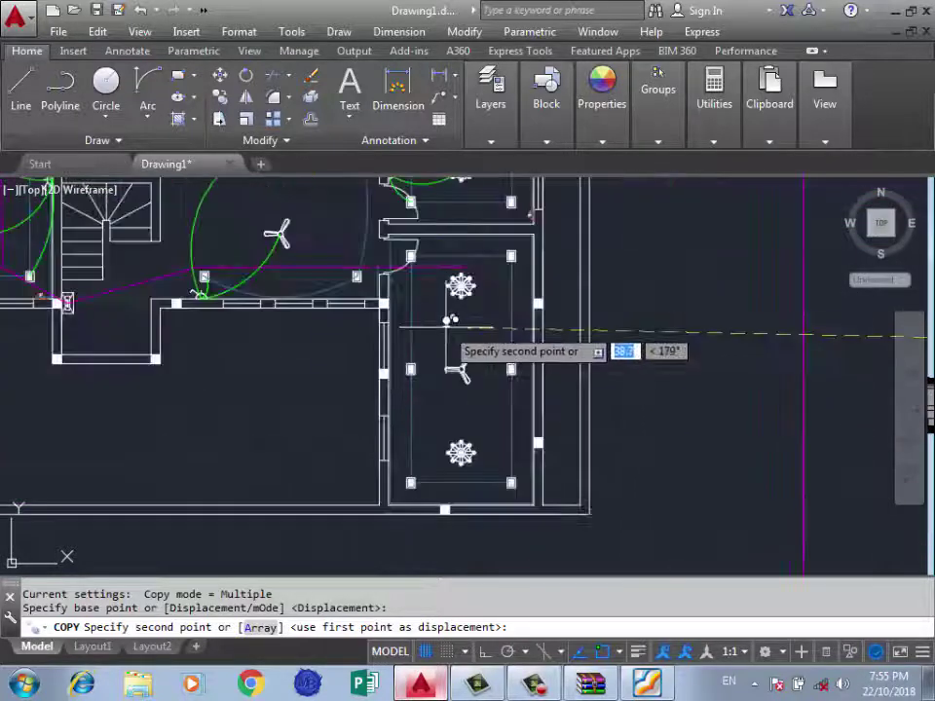
{"action": "scroll", "coordinate": [428, 323], "scroll_direction": "up", "scroll_amount": 2}
{"action": "scroll", "coordinate": [381, 421], "scroll_direction": "up", "scroll_amount": 2}
{"action": "scroll", "coordinate": [396, 402], "scroll_direction": "up", "scroll_amount": 1}
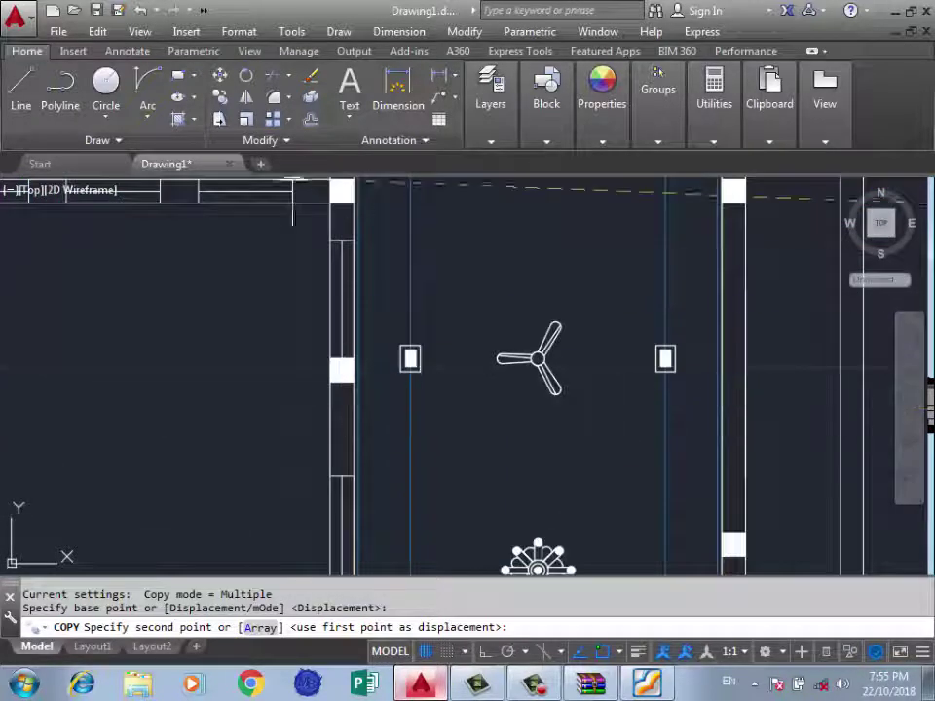
{"action": "scroll", "coordinate": [388, 409], "scroll_direction": "up", "scroll_amount": 2}
{"action": "scroll", "coordinate": [236, 411], "scroll_direction": "up", "scroll_amount": 3}
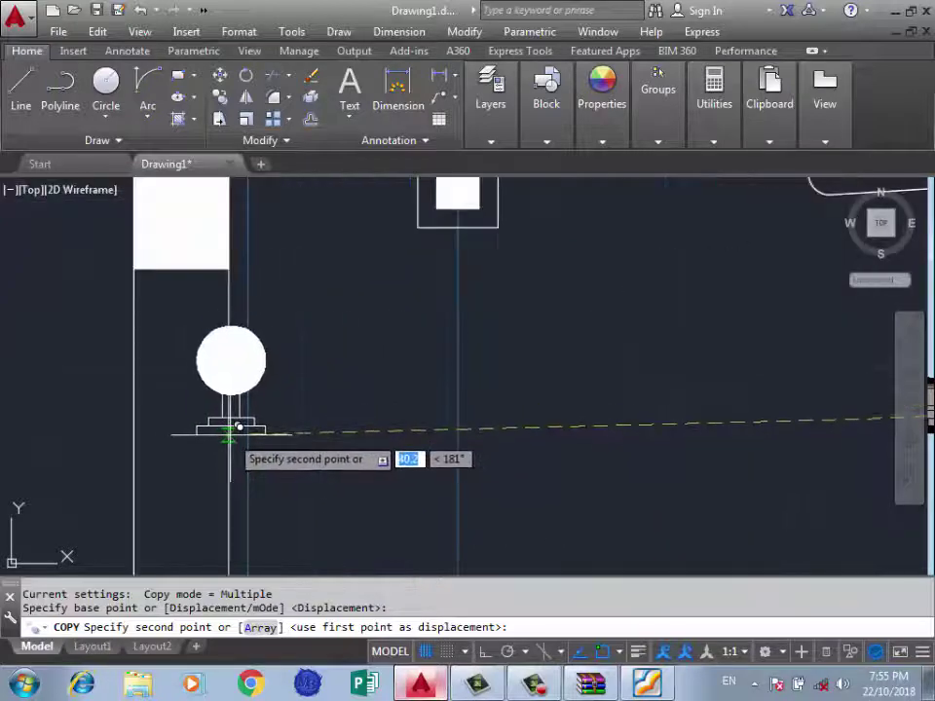
{"action": "scroll", "coordinate": [321, 423], "scroll_direction": "down", "scroll_amount": 3}
{"action": "left_click", "coordinate": [255, 384]}
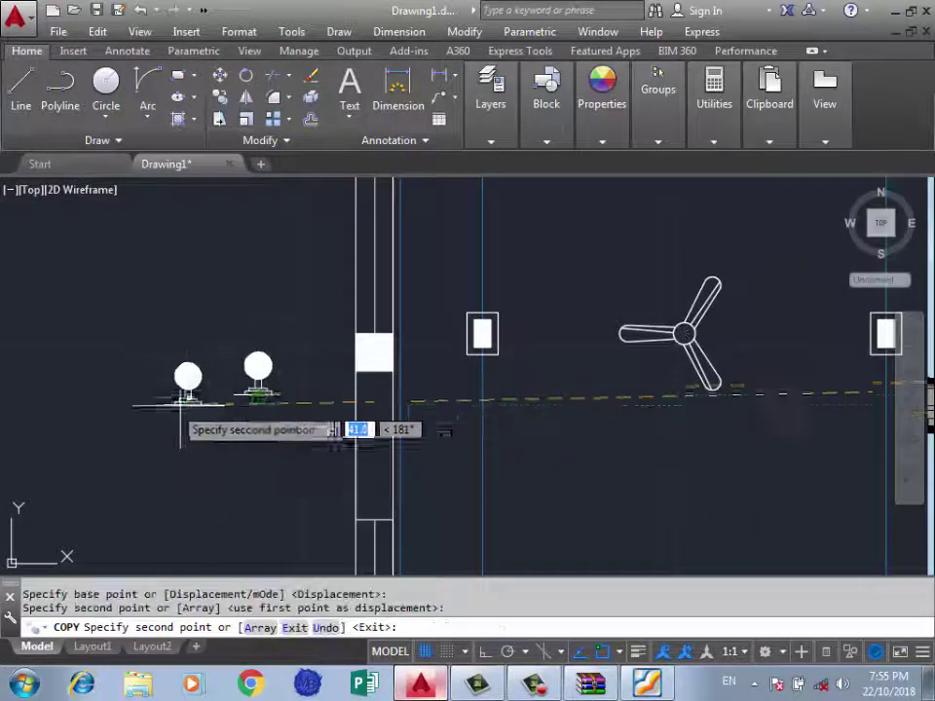
{"action": "key", "text": "Escape"}
Group the copied wall lamp's parts into a single object.
{"action": "left_click", "coordinate": [304, 331]}
{"action": "left_click", "coordinate": [201, 434]}
{"action": "left_click", "coordinate": [657, 141]}
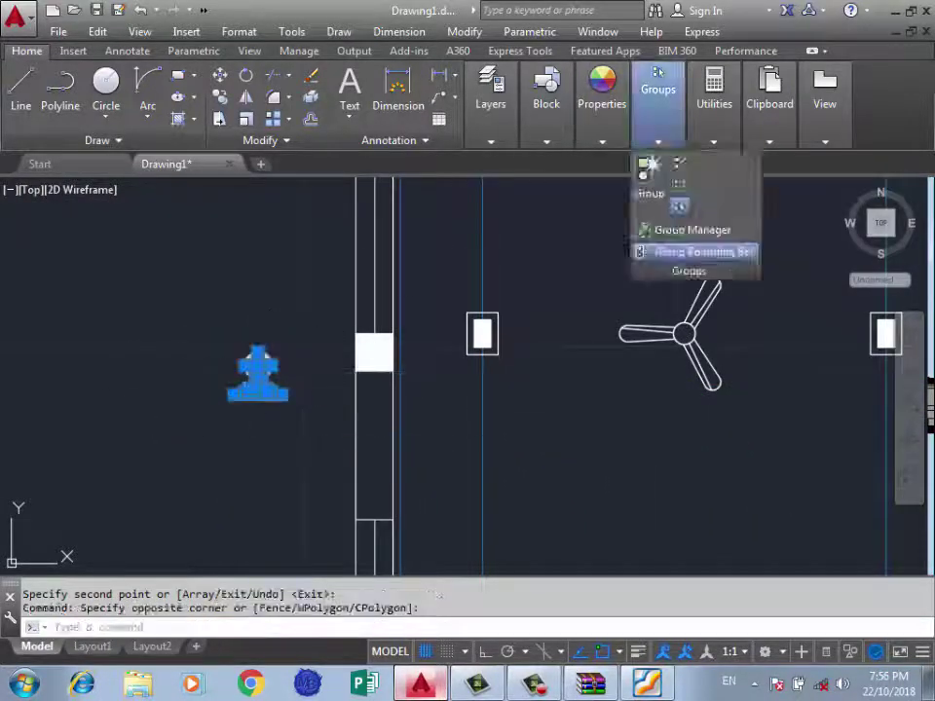
{"action": "left_click", "coordinate": [649, 168]}
Rotate the grouped wall lamp 90 degrees so it faces the wall.
{"action": "left_click", "coordinate": [310, 331]}
{"action": "left_click", "coordinate": [209, 418]}
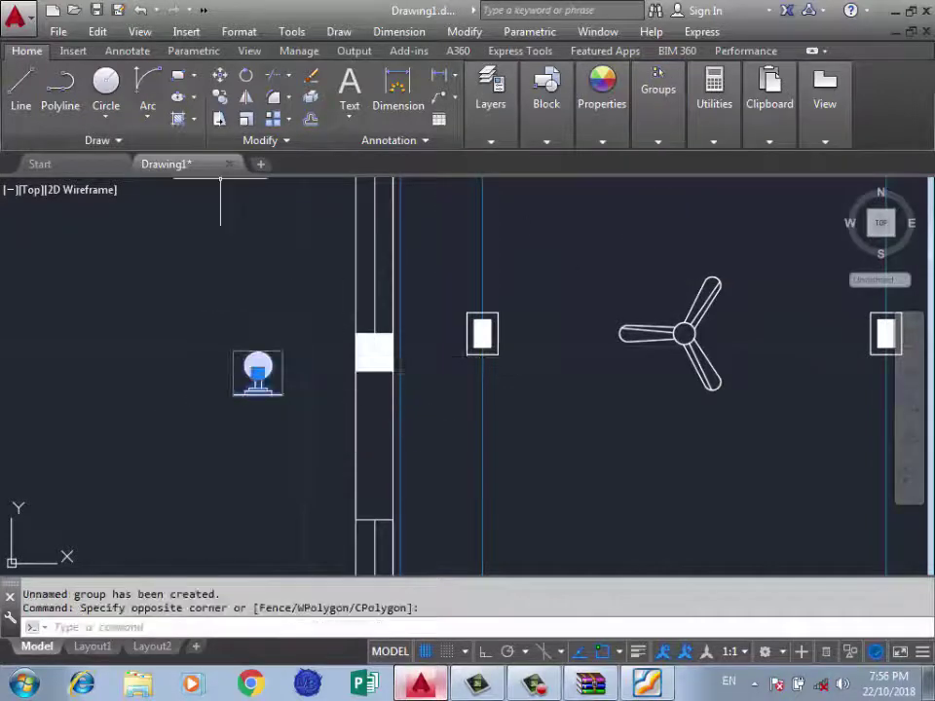
{"action": "left_click", "coordinate": [245, 75]}
{"action": "left_click", "coordinate": [257, 394]}
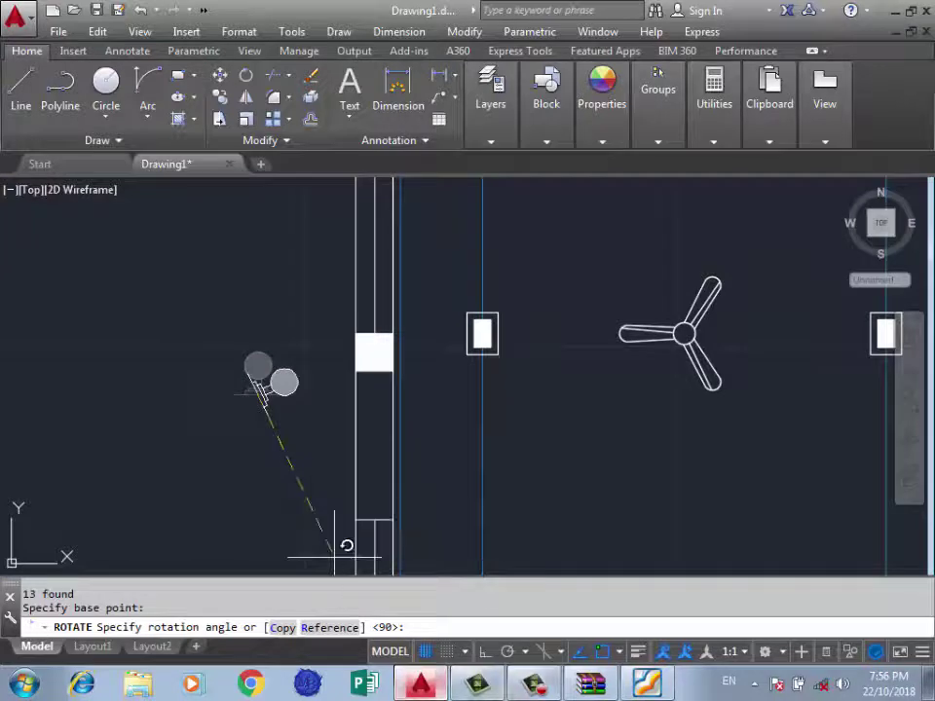
{"action": "left_click", "coordinate": [292, 526]}
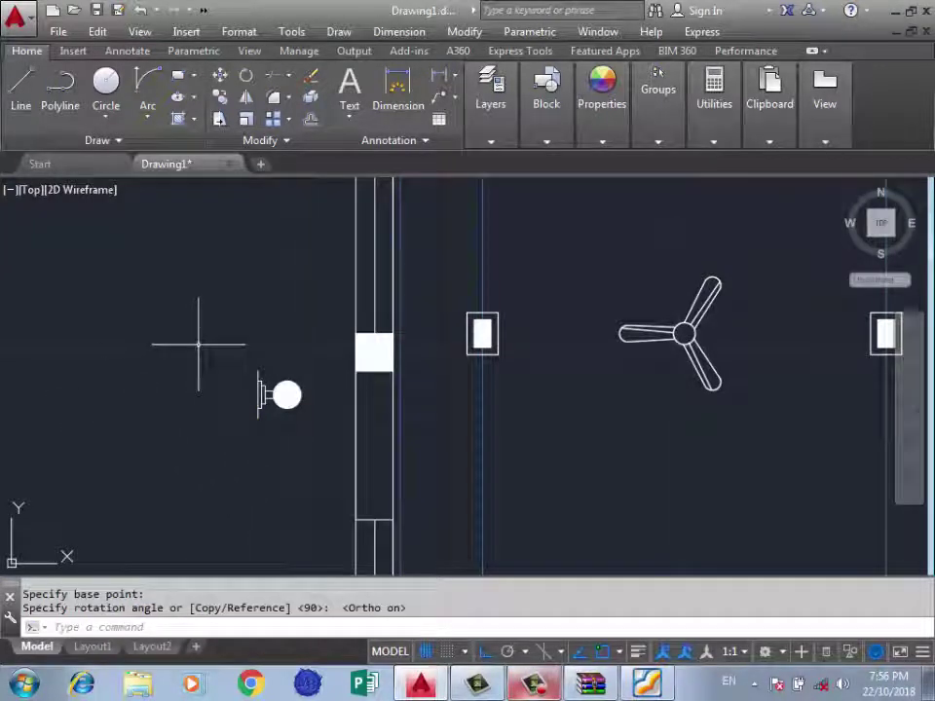
{"action": "scroll", "coordinate": [155, 274], "scroll_direction": "down", "scroll_amount": 2}
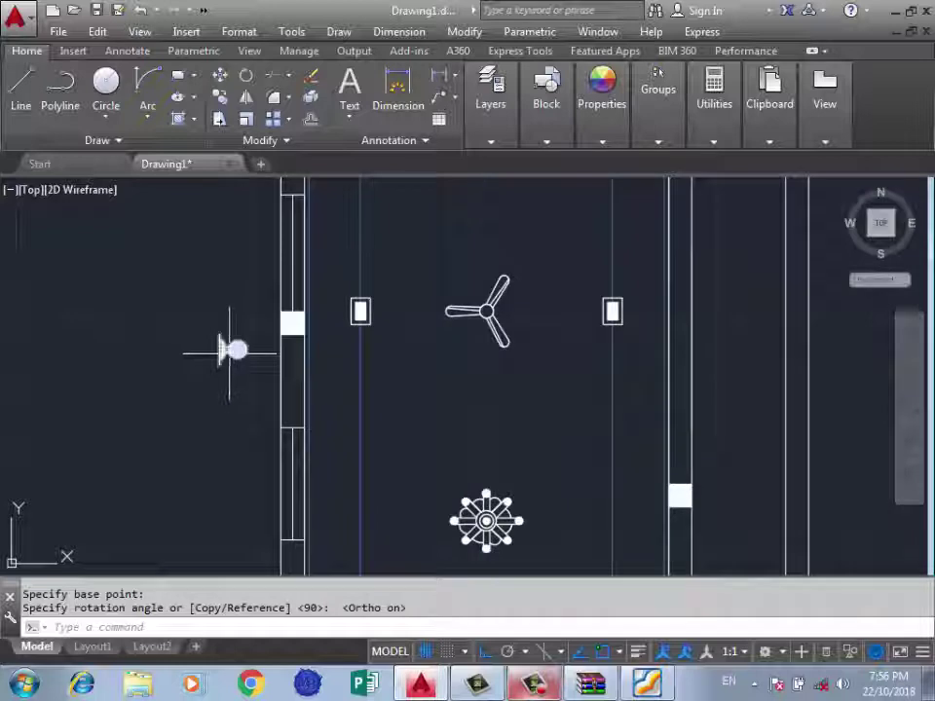
{"action": "scroll", "coordinate": [132, 318], "scroll_direction": "down", "scroll_amount": 2}
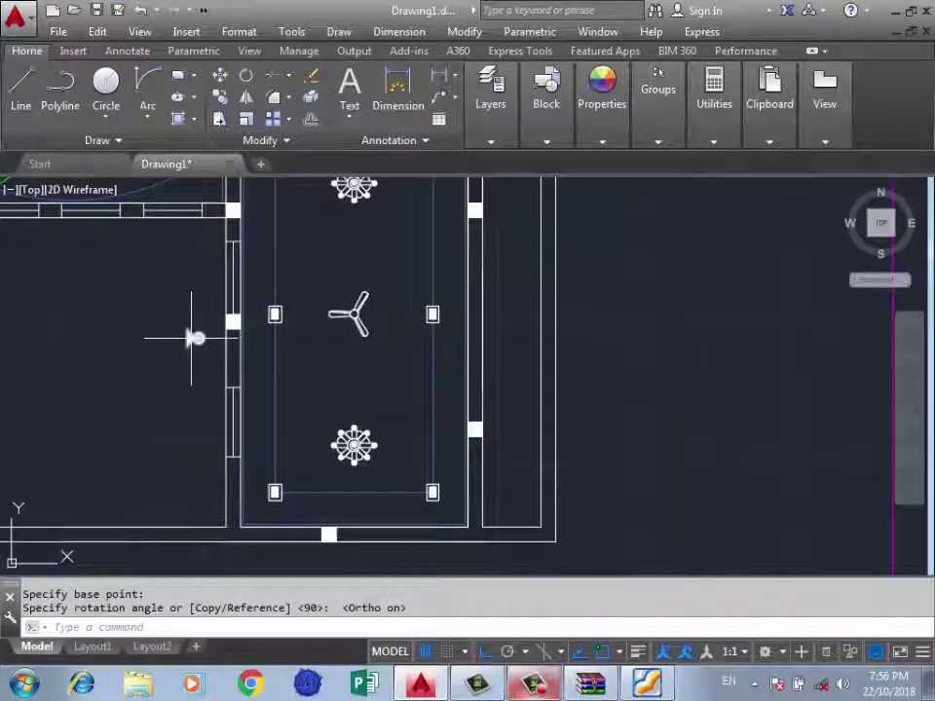
{"action": "scroll", "coordinate": [191, 338], "scroll_direction": "up", "scroll_amount": 2}
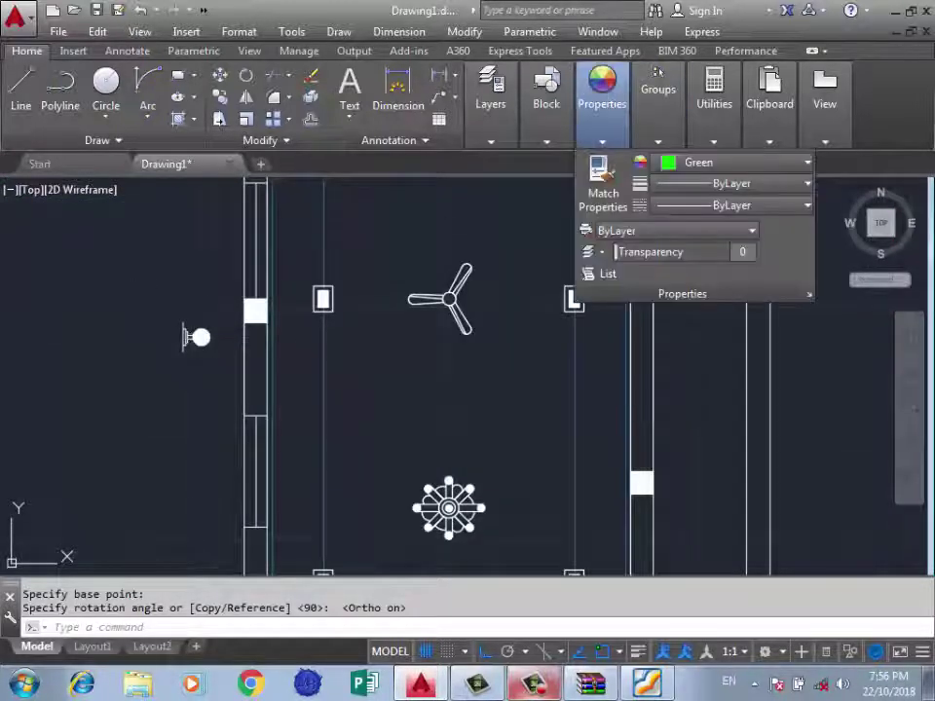
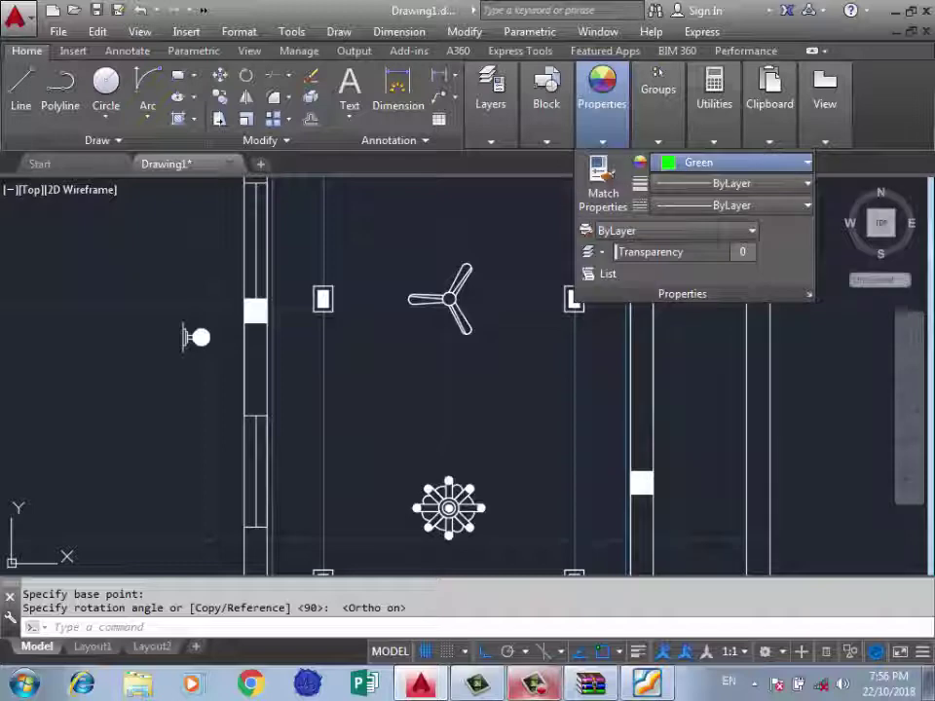
Start a selection window in empty space, then dismiss the grouping options.
{"action": "left_click", "coordinate": [438, 209]}
{"action": "scroll", "coordinate": [640, 394], "scroll_direction": "down", "scroll_amount": 5}
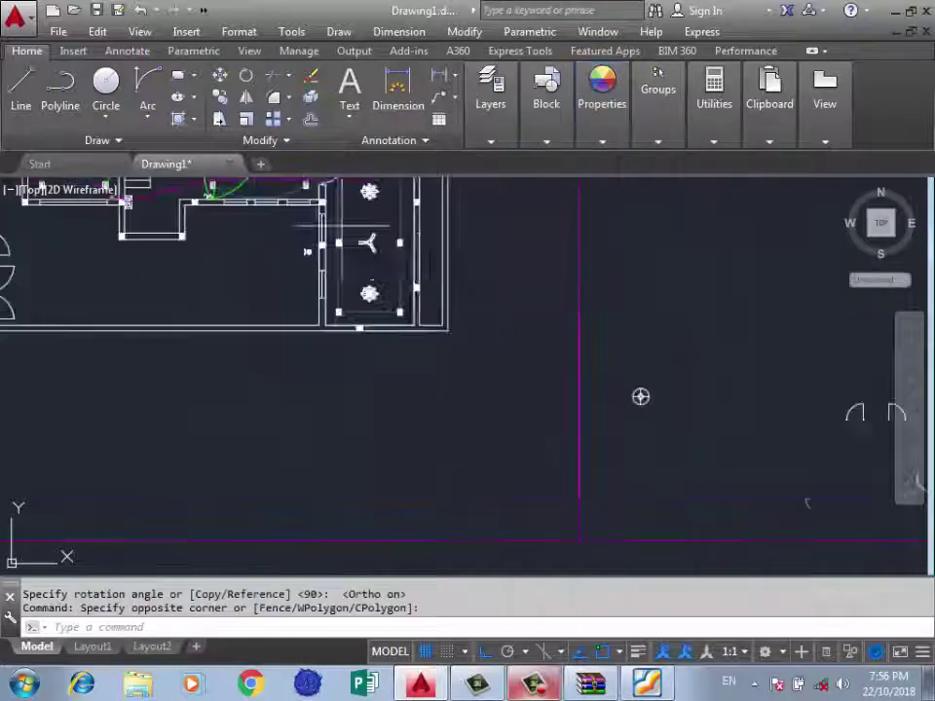
{"action": "scroll", "coordinate": [341, 370], "scroll_direction": "down", "scroll_amount": 2}
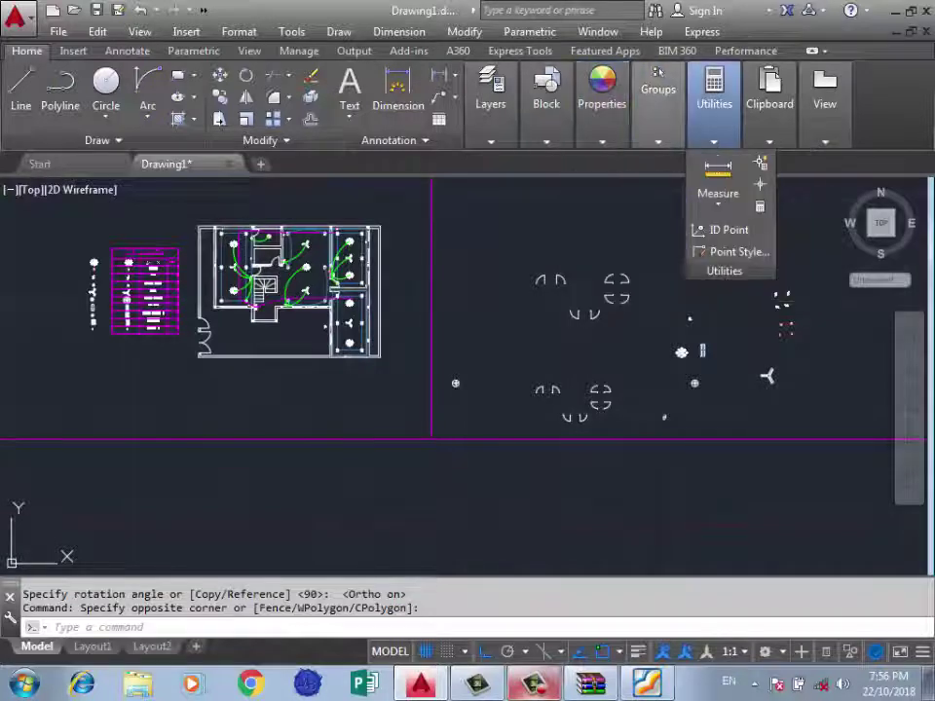
{"action": "mouse_move", "coordinate": [657, 103]}
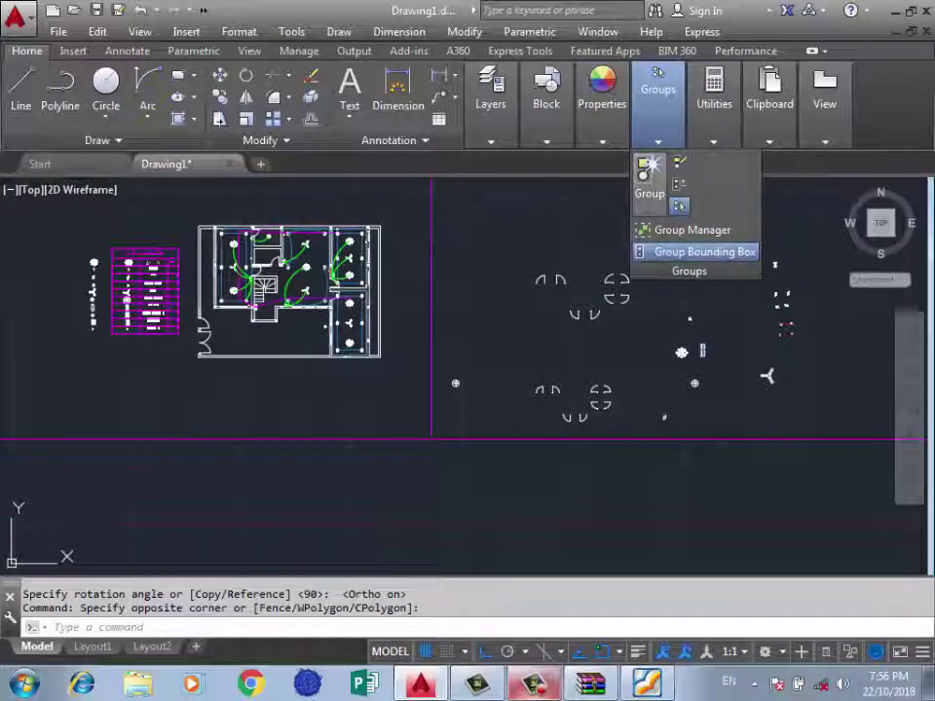
{"action": "left_click", "coordinate": [223, 427]}
{"action": "scroll", "coordinate": [475, 379], "scroll_direction": "down", "scroll_amount": 2}
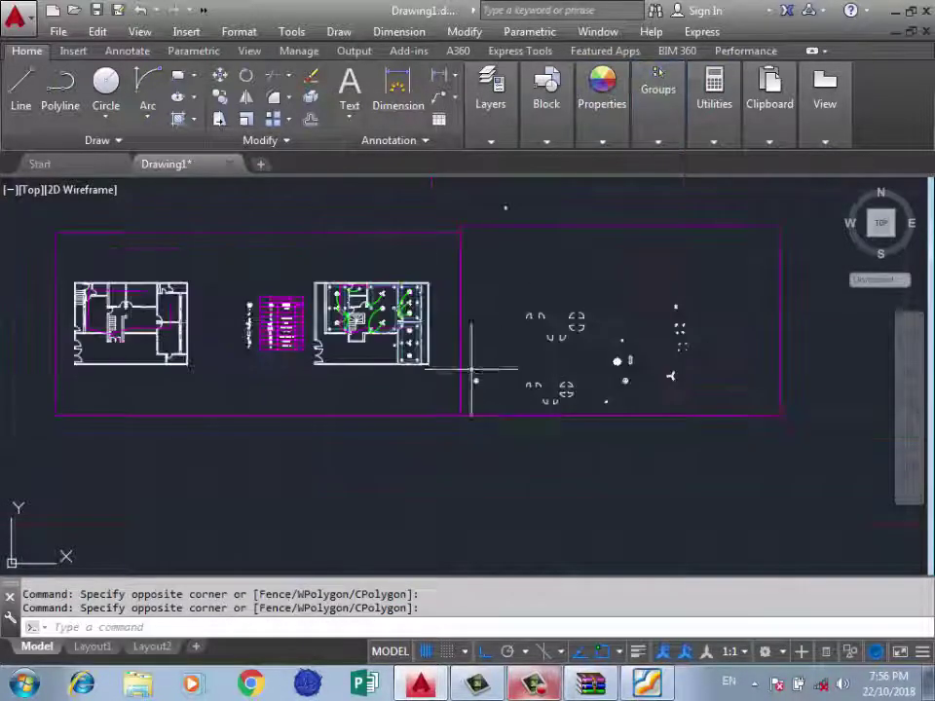
{"action": "scroll", "coordinate": [253, 314], "scroll_direction": "up", "scroll_amount": 2}
{"action": "scroll", "coordinate": [253, 314], "scroll_direction": "up", "scroll_amount": 4}
{"action": "scroll", "coordinate": [188, 261], "scroll_direction": "down", "scroll_amount": 5}
{"action": "scroll", "coordinate": [248, 320], "scroll_direction": "down", "scroll_amount": 3}
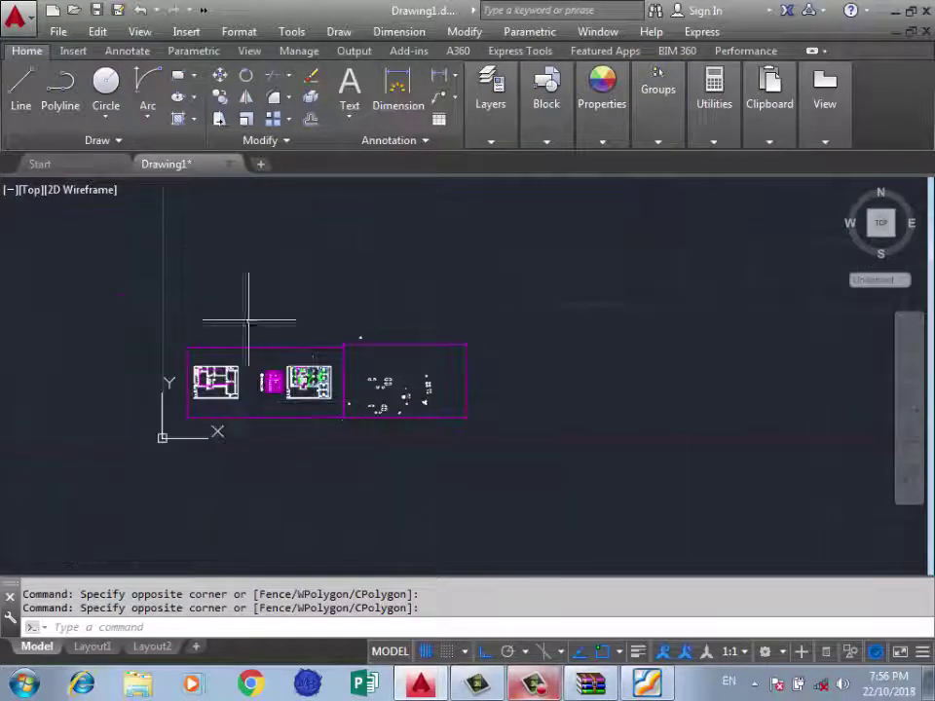
Draw a closed green outline of straight line segments beside the plan.
{"action": "left_click", "coordinate": [20, 86]}
{"action": "scroll", "coordinate": [346, 267], "scroll_direction": "up", "scroll_amount": 3}
{"action": "left_click", "coordinate": [422, 239]}
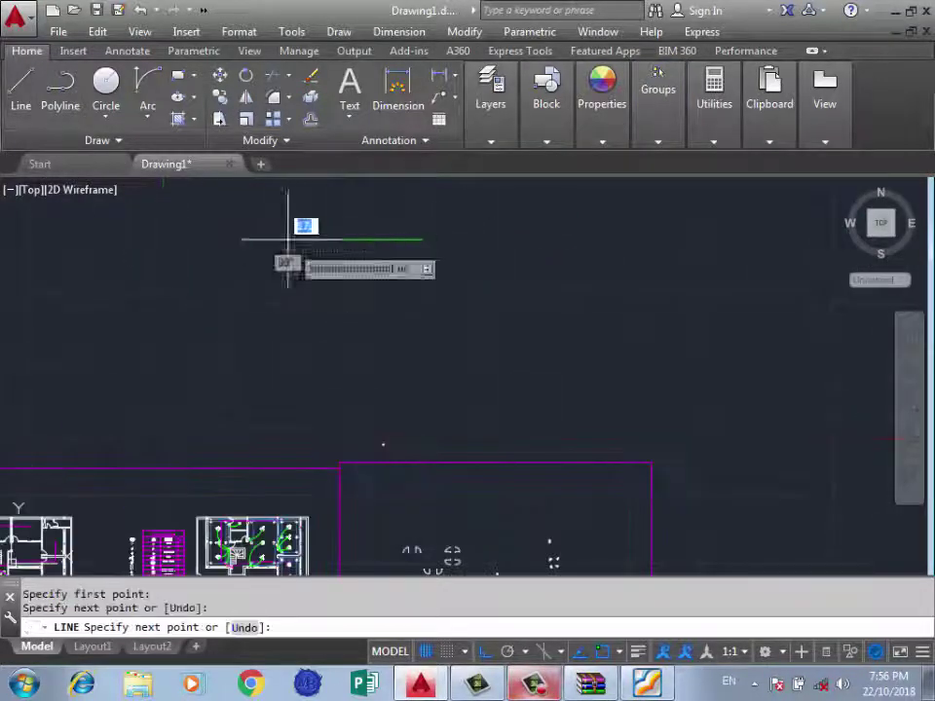
{"action": "left_click", "coordinate": [287, 240]}
{"action": "left_click", "coordinate": [288, 337]}
{"action": "left_click", "coordinate": [452, 329]}
{"action": "left_click", "coordinate": [371, 337]}
{"action": "left_click", "coordinate": [371, 257]}
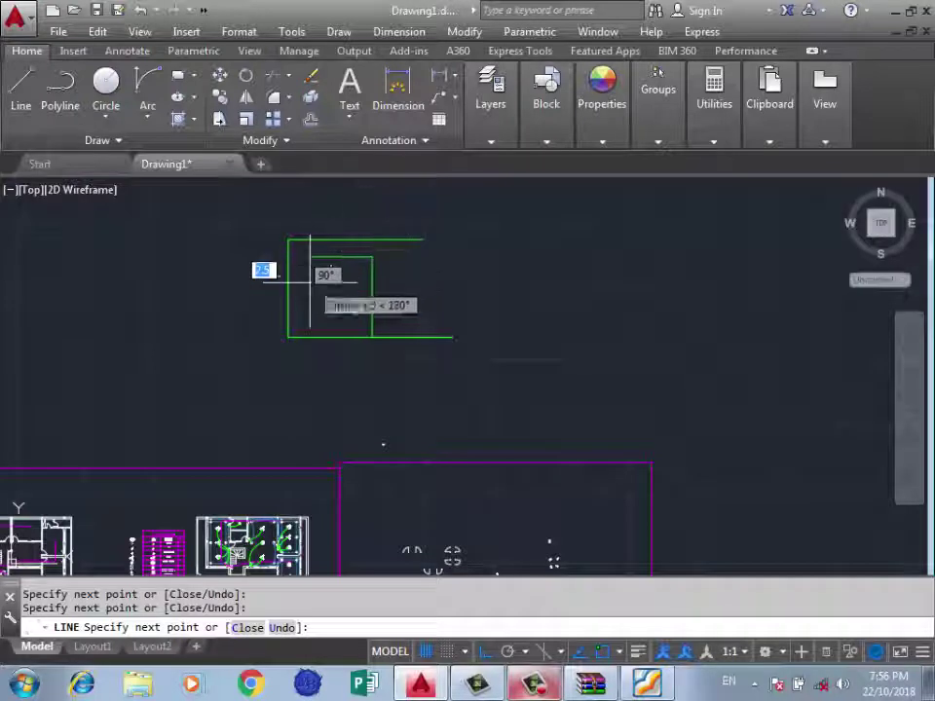
{"action": "left_click", "coordinate": [309, 257]}
{"action": "key", "text": "Escape"}
Copy the green outline from its lower-left corner, then cancel an unwanted circle command.
{"action": "scroll", "coordinate": [411, 278], "scroll_direction": "down", "scroll_amount": 2}
{"action": "left_click", "coordinate": [463, 230]}
{"action": "left_click", "coordinate": [278, 329]}
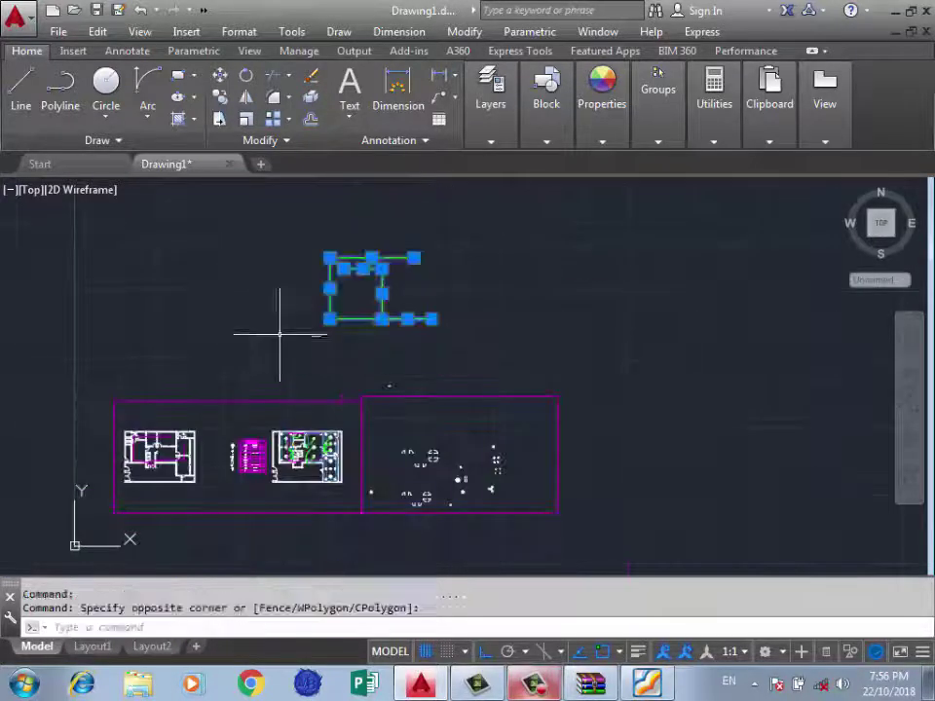
{"action": "type", "text": "o"}
{"action": "key", "text": "Return"}
{"action": "left_click", "coordinate": [330, 319]}
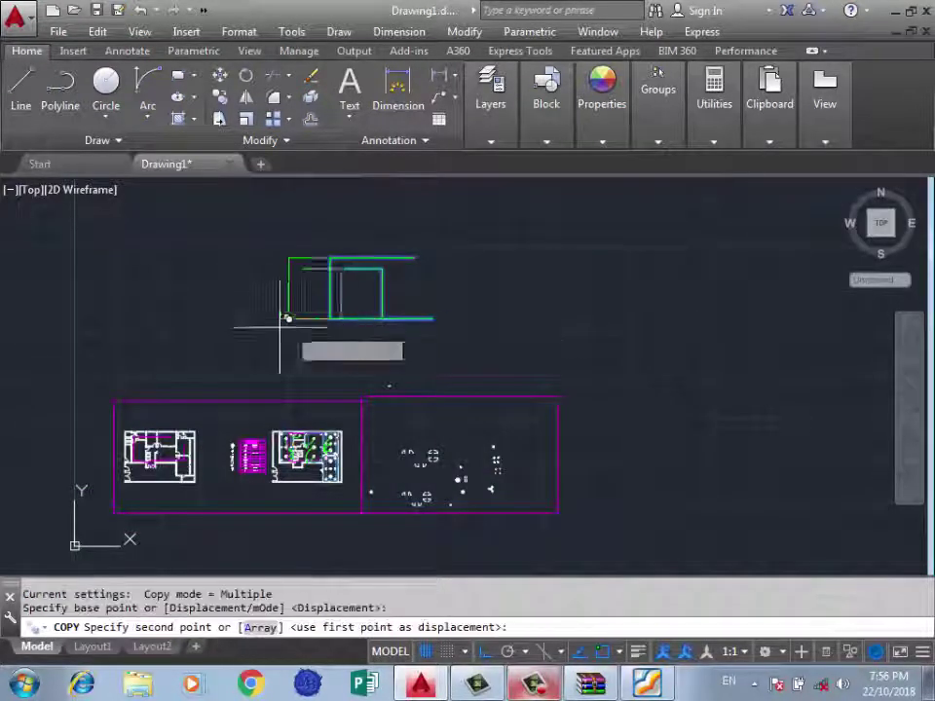
{"action": "scroll", "coordinate": [285, 317], "scroll_direction": "down", "scroll_amount": 2}
{"action": "key", "text": "Escape"}
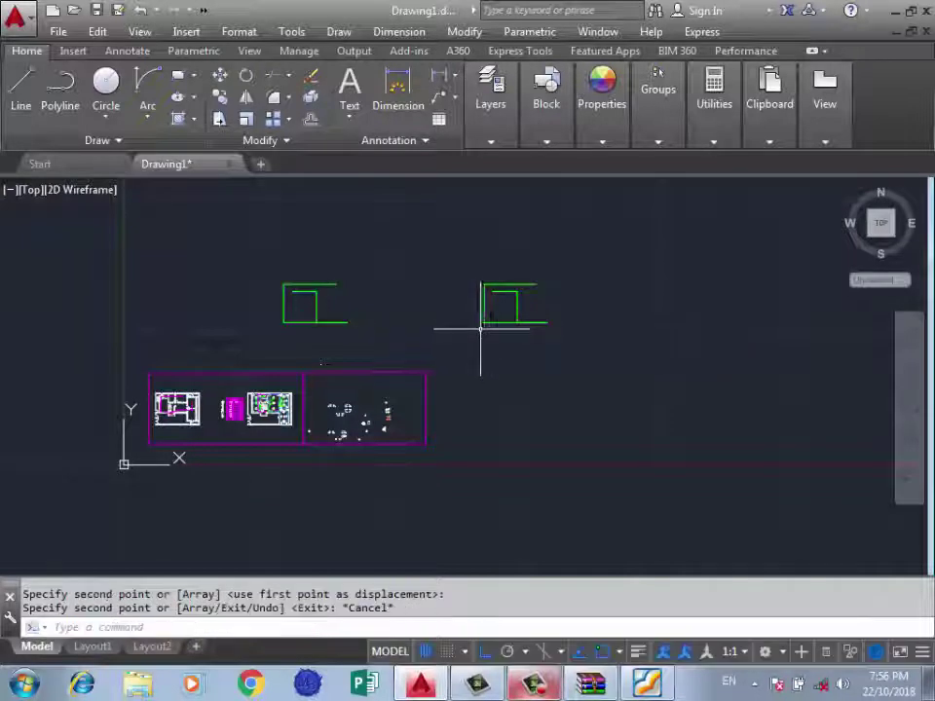
{"action": "type", "text": "c"}
{"action": "key", "text": "Return"}
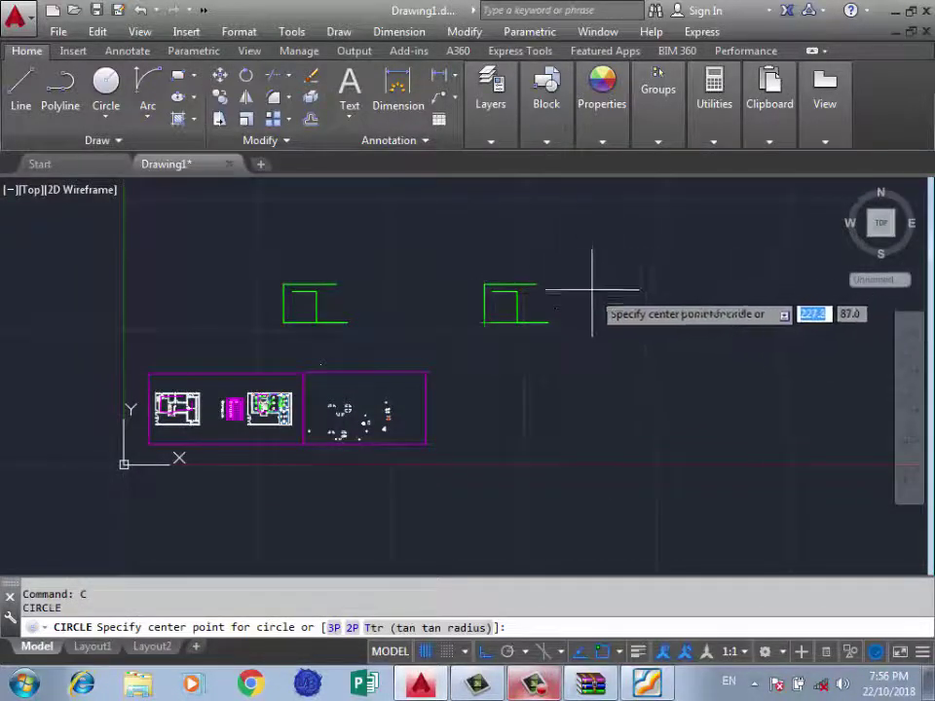
{"action": "key", "text": "Return"}
{"action": "key", "text": "Escape"}
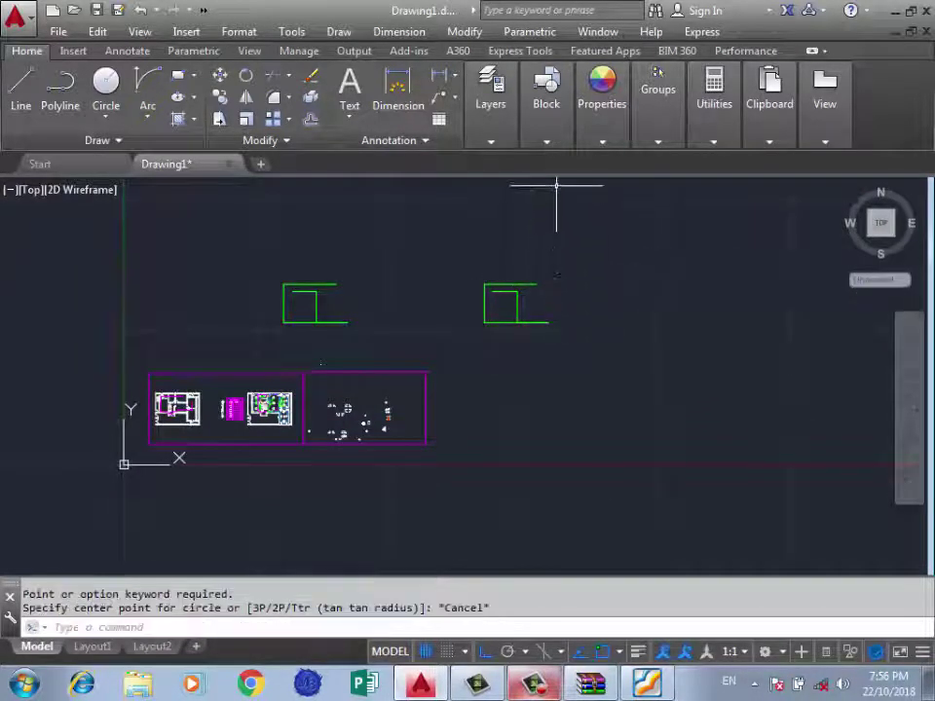
Group the lines of the right-hand green outline together.
{"action": "left_click", "coordinate": [586, 252]}
{"action": "left_click", "coordinate": [493, 317]}
{"action": "left_click", "coordinate": [658, 142]}
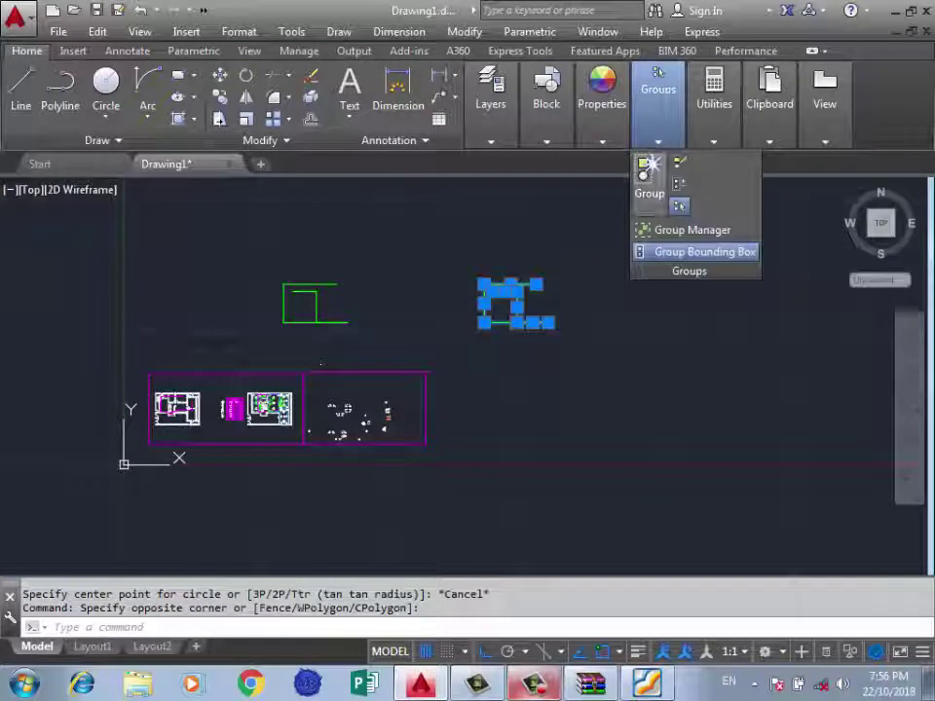
{"action": "left_click", "coordinate": [649, 175]}
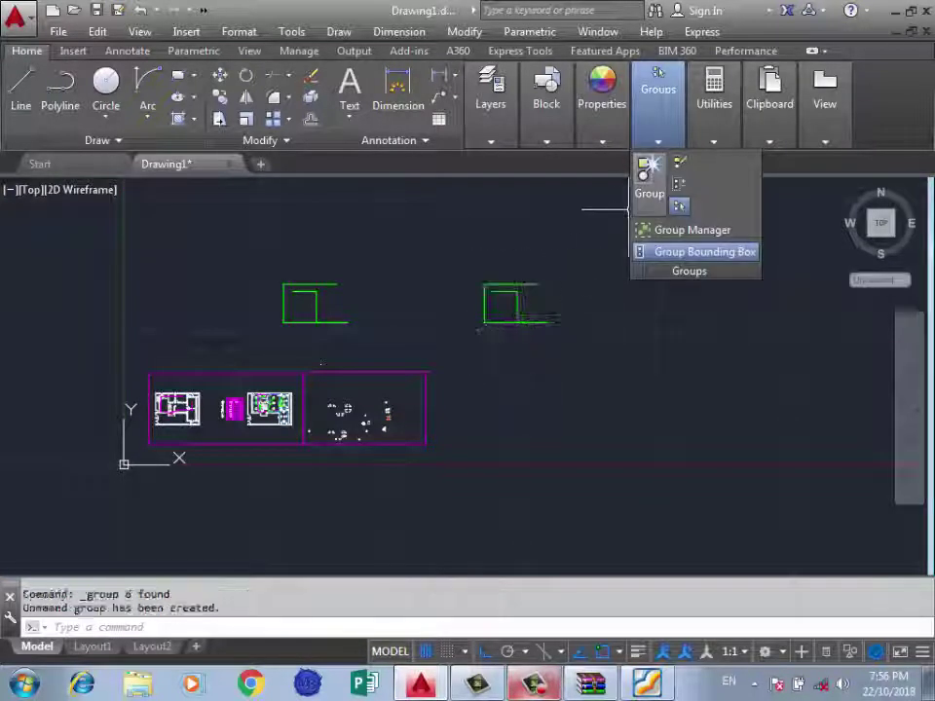
{"action": "left_click", "coordinate": [649, 175]}
{"action": "left_click", "coordinate": [583, 259]}
{"action": "left_click", "coordinate": [495, 321]}
{"action": "key", "text": "Return"}
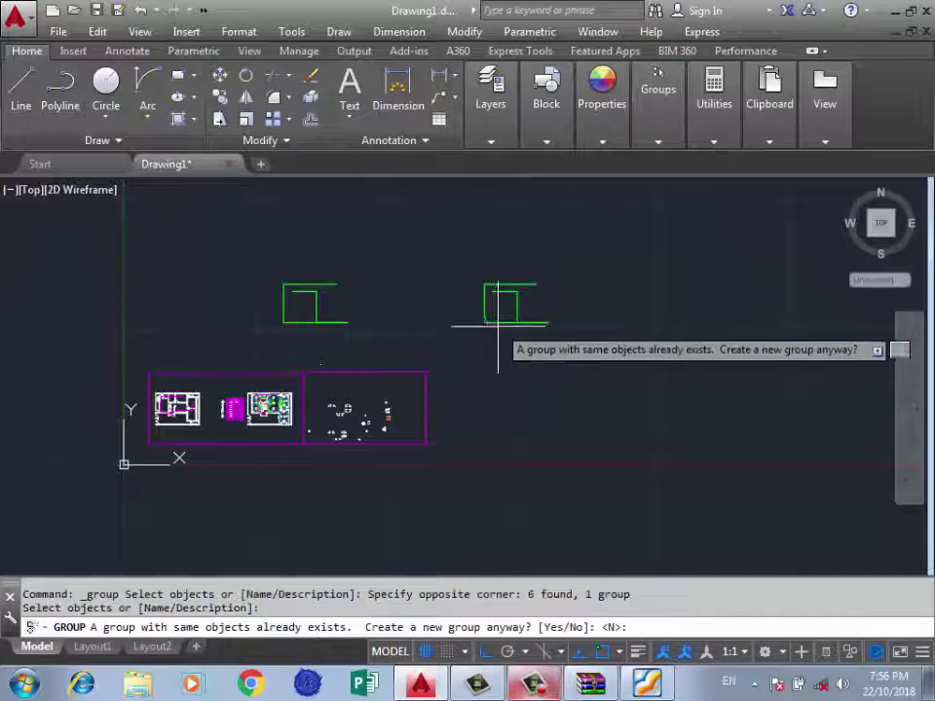
{"action": "key", "text": "Escape"}
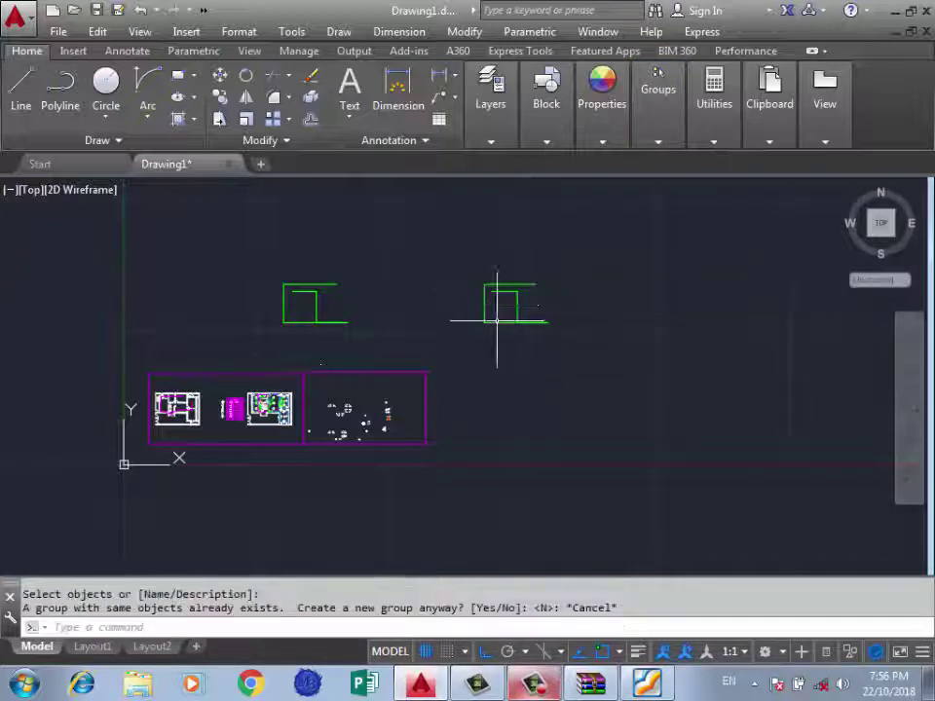
Abandon copying the right-hand outline and delete both green outlines.
{"action": "type", "text": "co"}
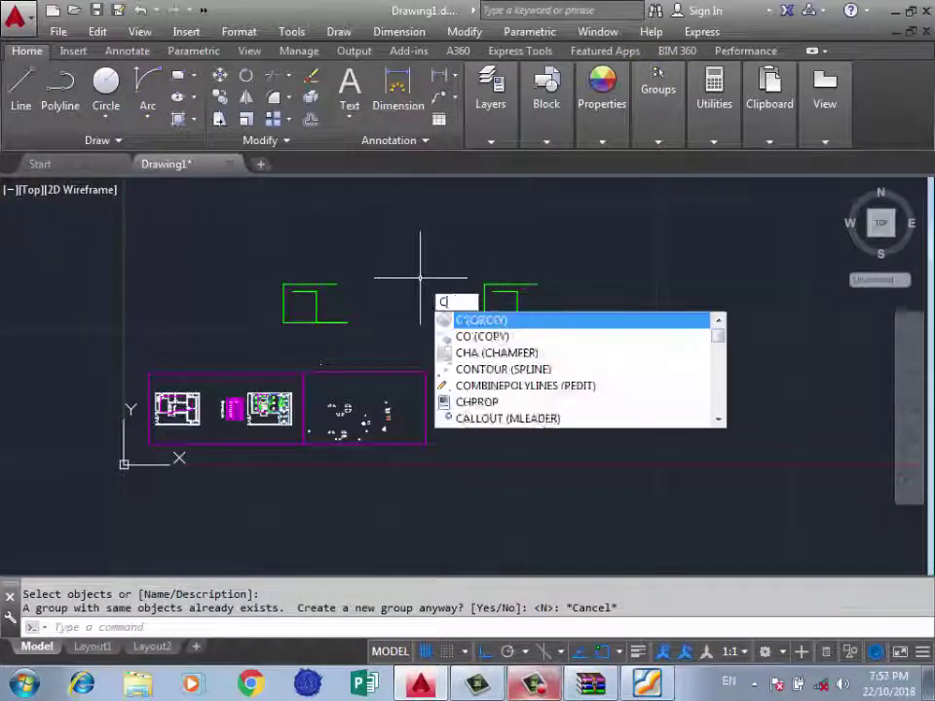
{"action": "key", "text": "Return"}
{"action": "left_click", "coordinate": [484, 321]}
{"action": "key", "text": "Return"}
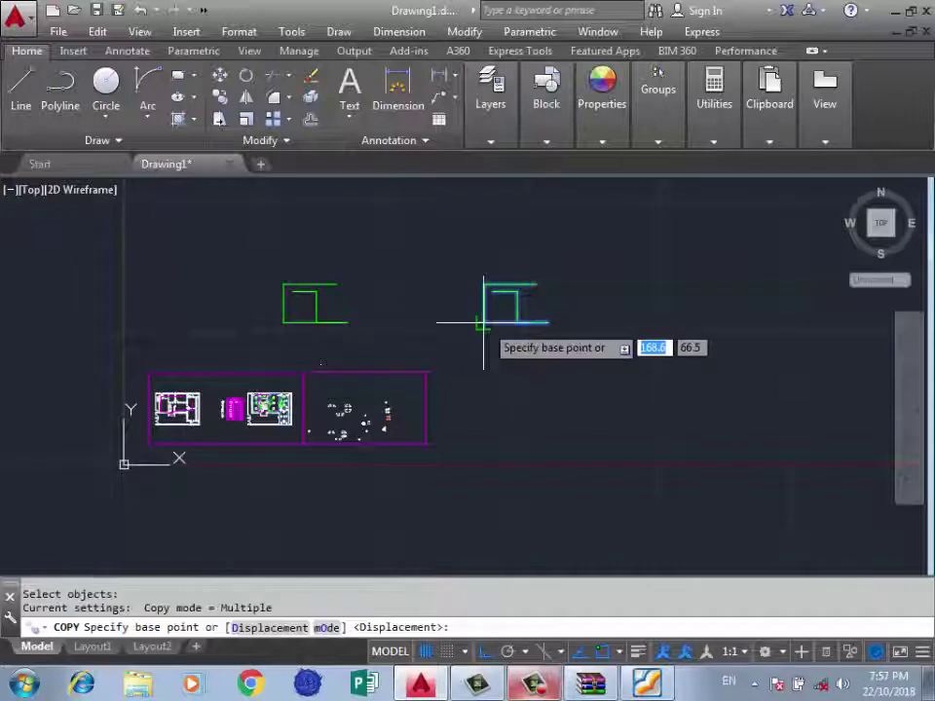
{"action": "left_click", "coordinate": [484, 322]}
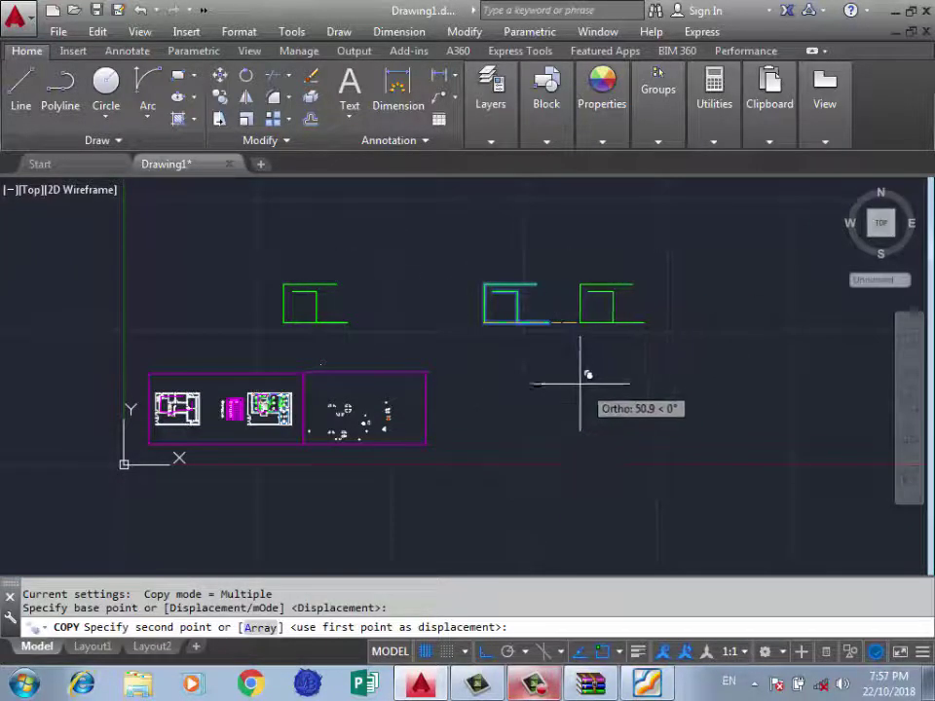
{"action": "key", "text": "Escape"}
{"action": "left_click", "coordinate": [588, 236]}
{"action": "left_click", "coordinate": [233, 333]}
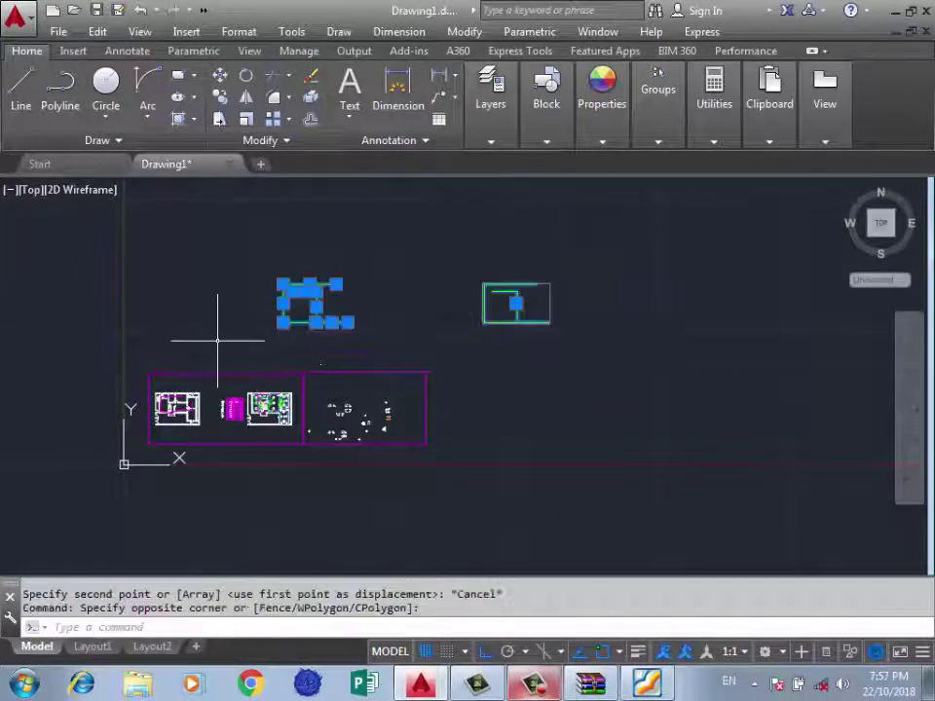
{"action": "key", "text": "Delete"}
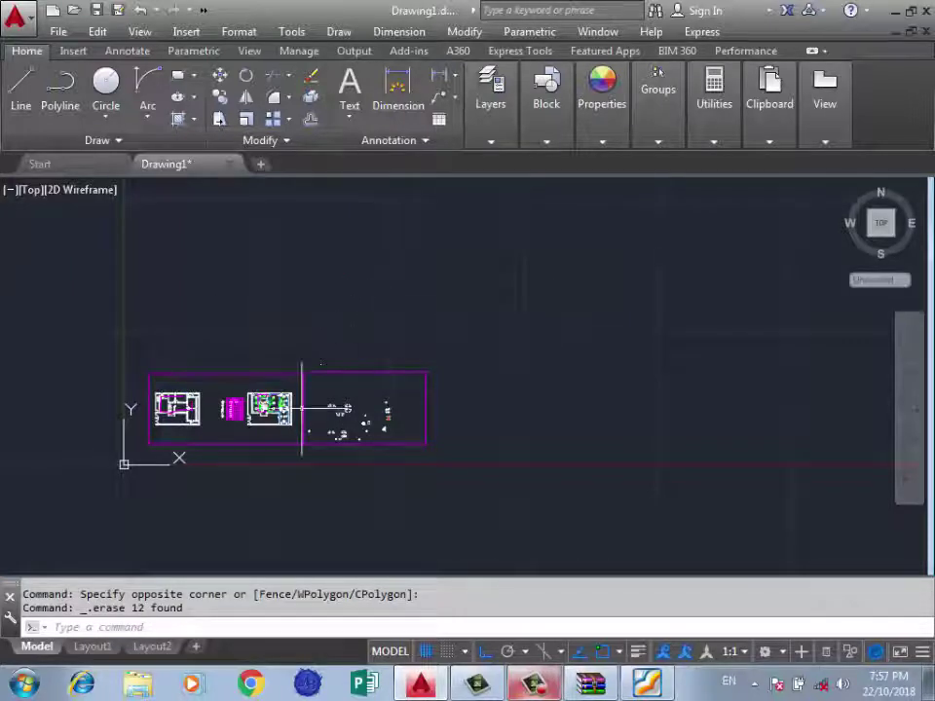
Copy the wall lamp symbol onto the wall.
{"action": "scroll", "coordinate": [302, 407], "scroll_direction": "up", "scroll_amount": 3}
{"action": "scroll", "coordinate": [257, 428], "scroll_direction": "up", "scroll_amount": 3}
{"action": "scroll", "coordinate": [157, 354], "scroll_direction": "up", "scroll_amount": 3}
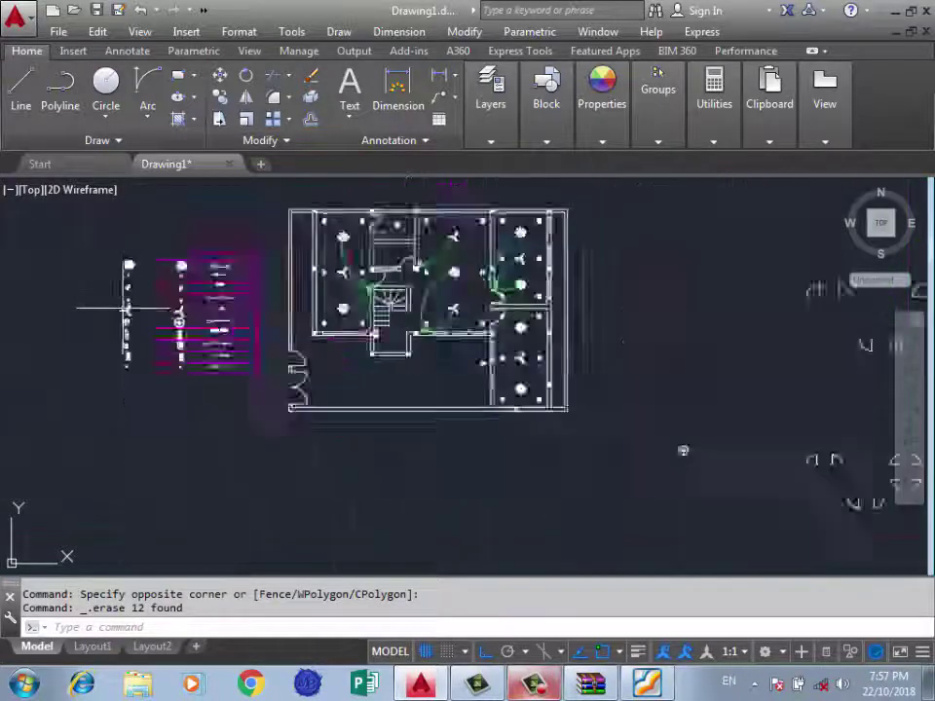
{"action": "scroll", "coordinate": [127, 309], "scroll_direction": "down", "scroll_amount": 2}
{"action": "scroll", "coordinate": [392, 442], "scroll_direction": "up", "scroll_amount": 5}
{"action": "scroll", "coordinate": [407, 434], "scroll_direction": "up", "scroll_amount": 4}
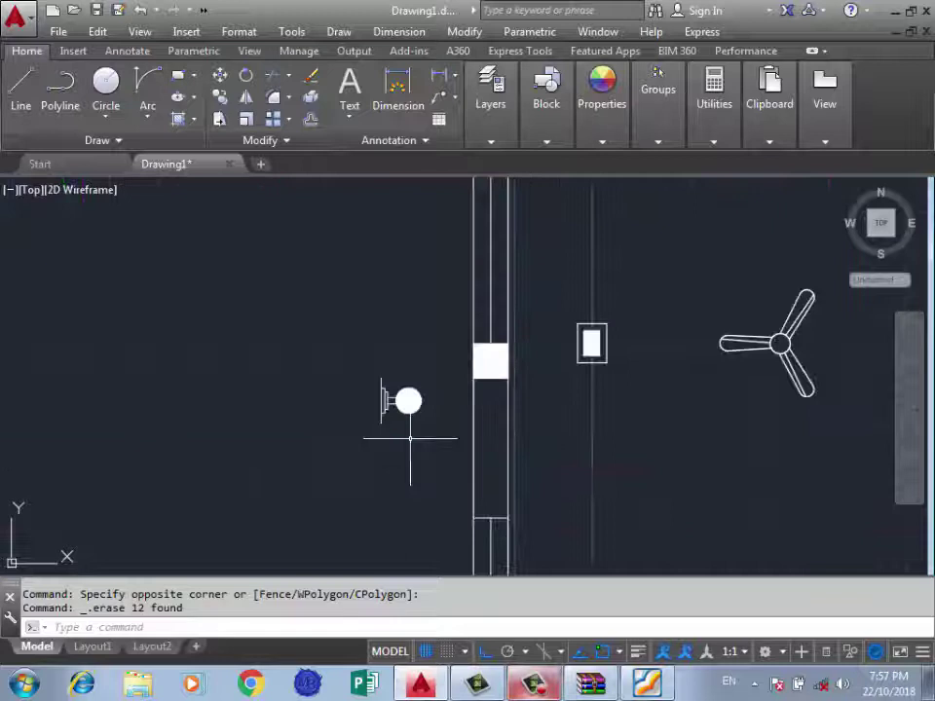
{"action": "type", "text": "o"}
{"action": "key", "text": "Return"}
{"action": "left_click", "coordinate": [443, 365]}
{"action": "left_click", "coordinate": [321, 433]}
{"action": "key", "text": "Return"}
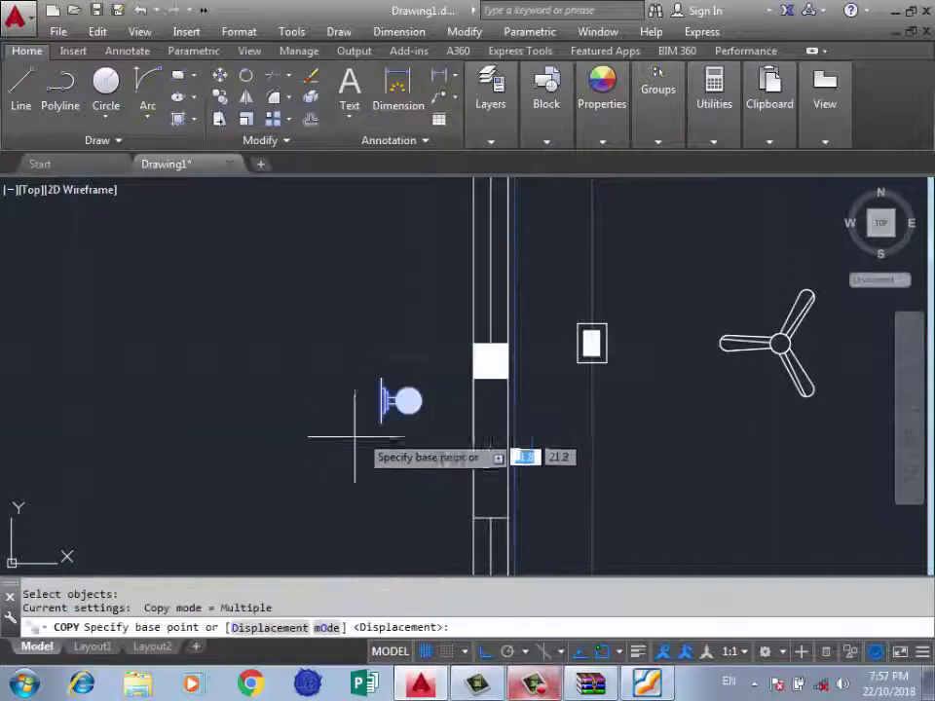
{"action": "scroll", "coordinate": [360, 407], "scroll_direction": "up", "scroll_amount": 2}
{"action": "left_click", "coordinate": [378, 409]}
{"action": "scroll", "coordinate": [377, 408], "scroll_direction": "down", "scroll_amount": 3}
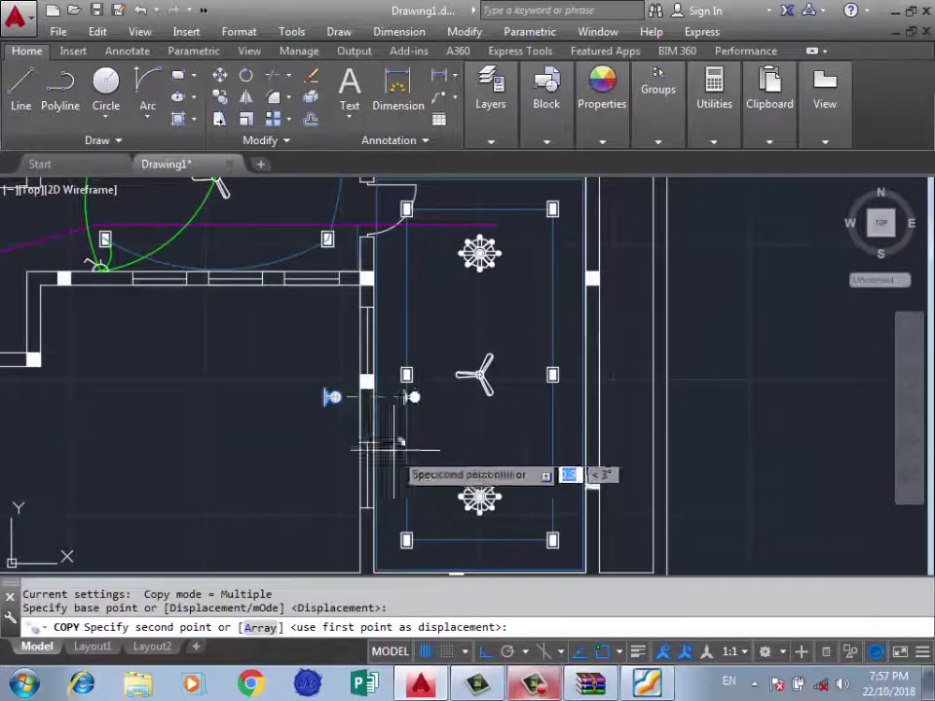
{"action": "scroll", "coordinate": [394, 351], "scroll_direction": "up", "scroll_amount": 3}
{"action": "scroll", "coordinate": [386, 365], "scroll_direction": "down", "scroll_amount": 2}
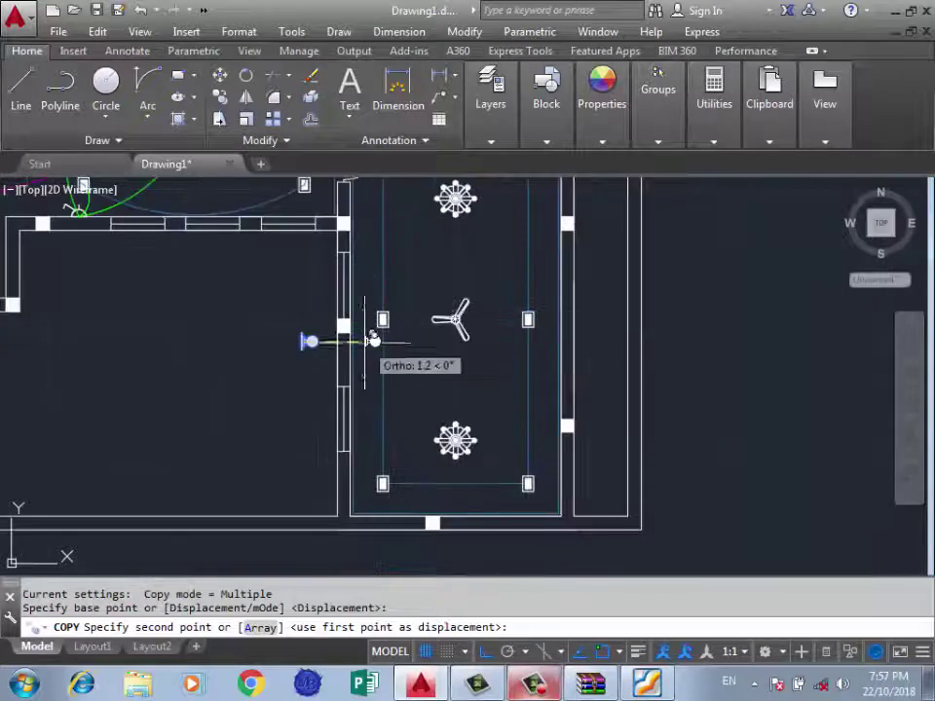
{"action": "scroll", "coordinate": [366, 351], "scroll_direction": "up", "scroll_amount": 2}
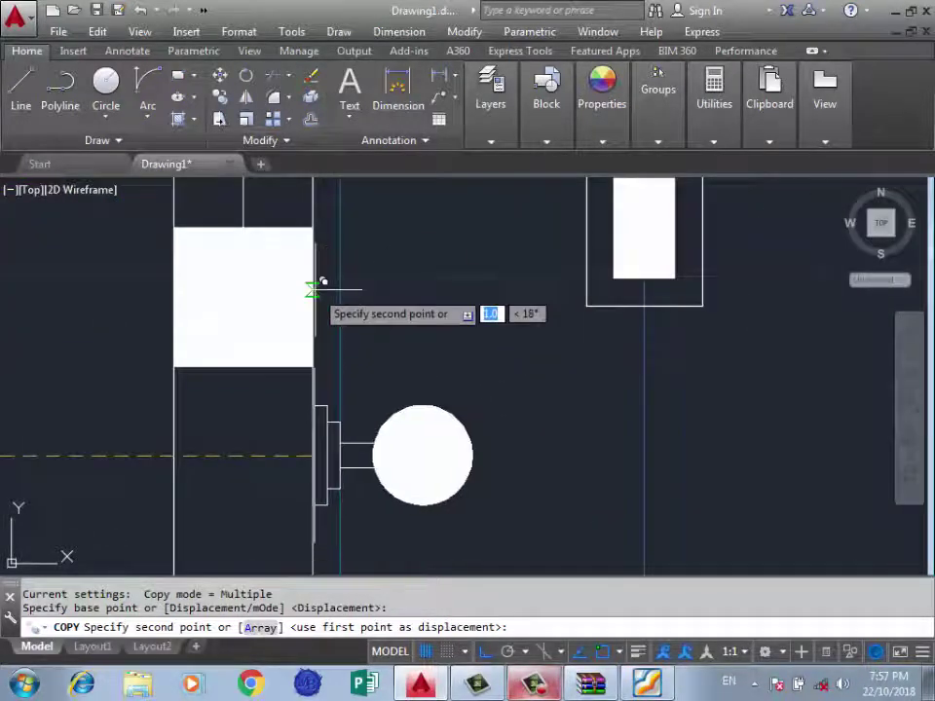
{"action": "left_click", "coordinate": [326, 282]}
{"action": "key", "text": "Return"}
Copy the upper-right switch symbol to beside the doorway.
{"action": "scroll", "coordinate": [285, 382], "scroll_direction": "down", "scroll_amount": 4}
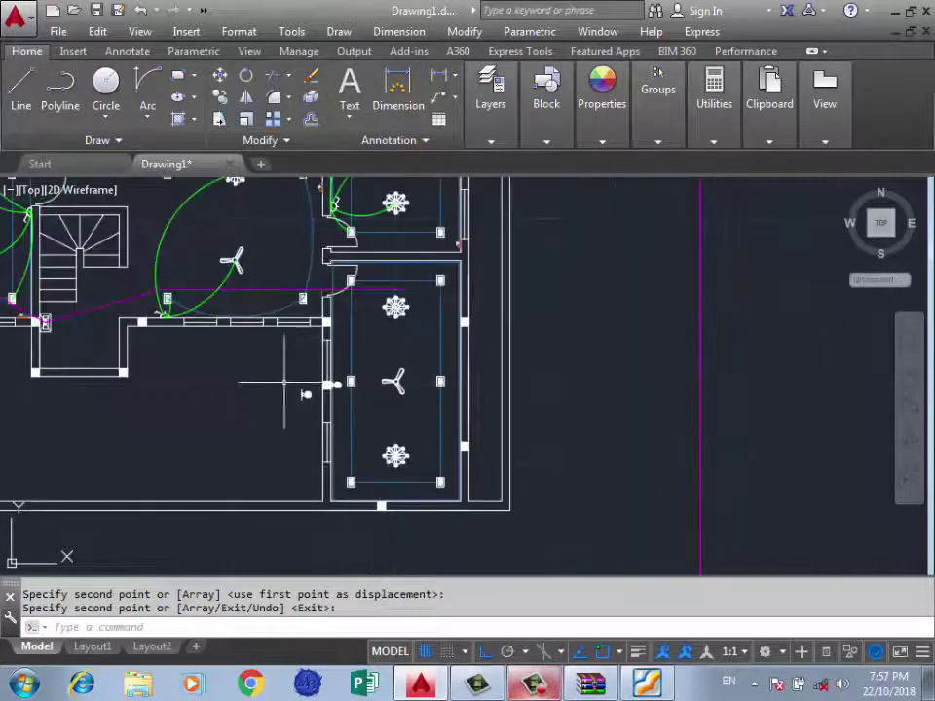
{"action": "scroll", "coordinate": [586, 501], "scroll_direction": "down", "scroll_amount": 2}
{"action": "scroll", "coordinate": [793, 388], "scroll_direction": "down", "scroll_amount": 2}
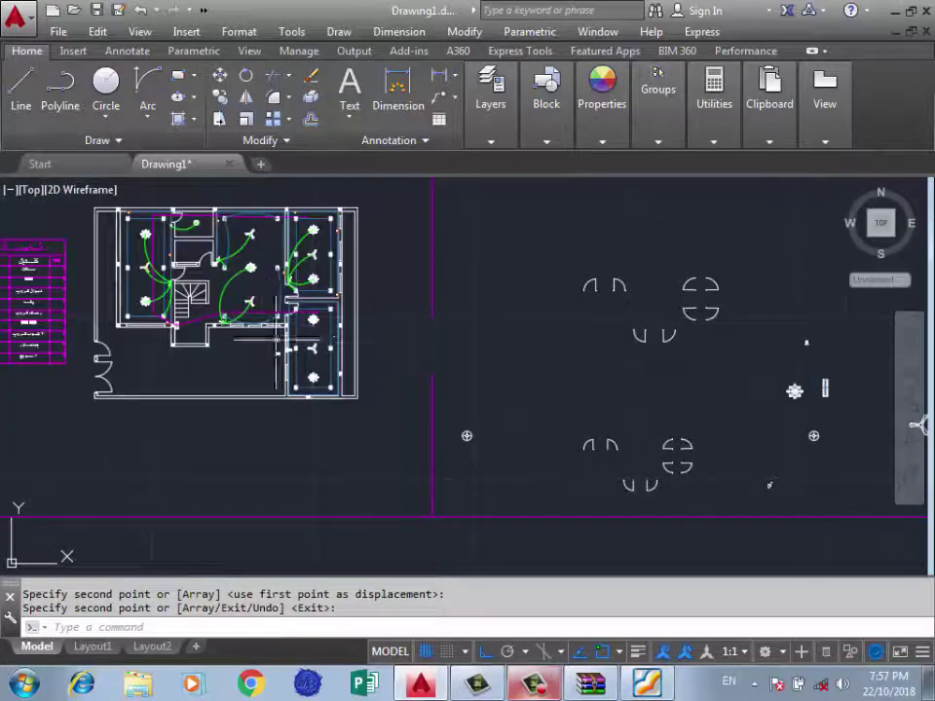
{"action": "scroll", "coordinate": [616, 374], "scroll_direction": "down", "scroll_amount": 2}
{"action": "scroll", "coordinate": [608, 350], "scroll_direction": "up", "scroll_amount": 5}
{"action": "scroll", "coordinate": [746, 289], "scroll_direction": "up", "scroll_amount": 4}
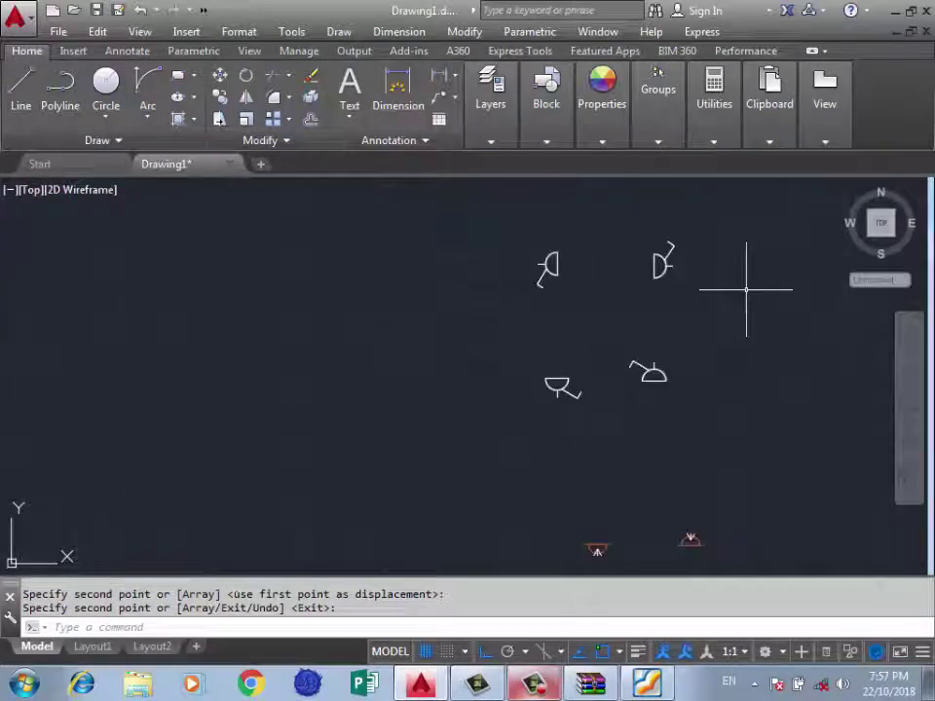
{"action": "left_click", "coordinate": [695, 236]}
{"action": "left_click", "coordinate": [566, 318]}
{"action": "type", "text": "o"}
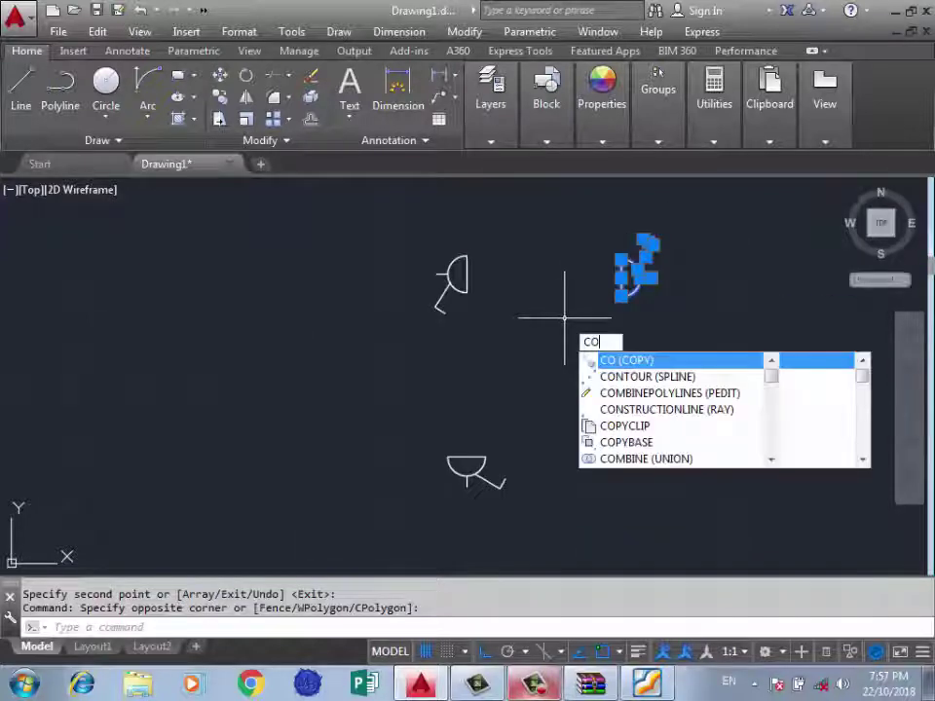
{"action": "key", "text": "Return"}
{"action": "scroll", "coordinate": [633, 263], "scroll_direction": "up", "scroll_amount": 3}
{"action": "left_click", "coordinate": [643, 294]}
{"action": "scroll", "coordinate": [716, 297], "scroll_direction": "down", "scroll_amount": 6}
{"action": "scroll", "coordinate": [716, 311], "scroll_direction": "down", "scroll_amount": 3}
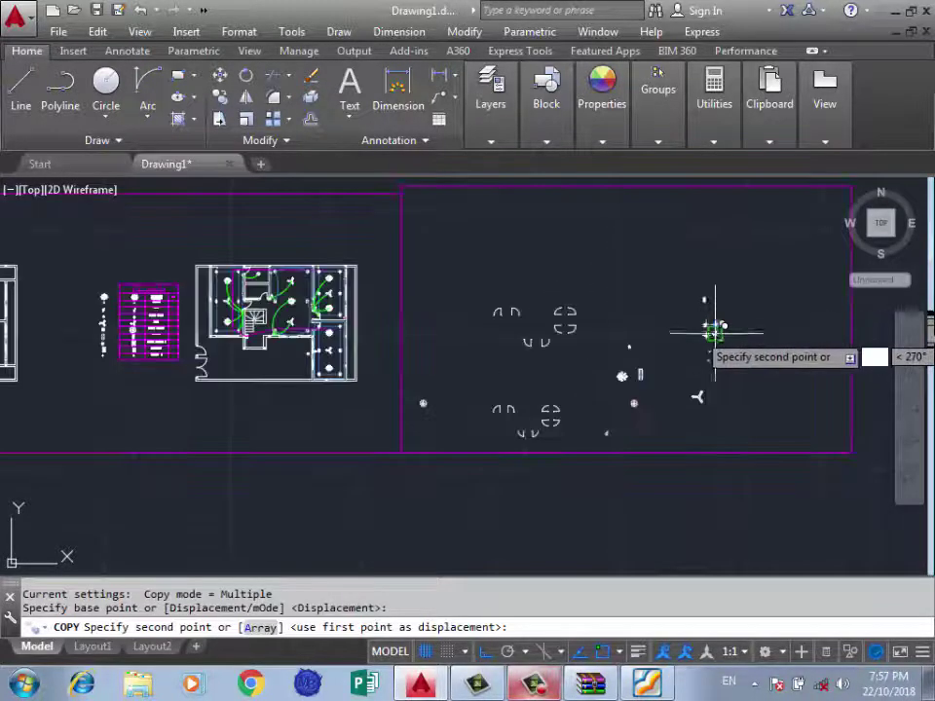
{"action": "scroll", "coordinate": [547, 261], "scroll_direction": "down", "scroll_amount": 2}
{"action": "scroll", "coordinate": [490, 307], "scroll_direction": "up", "scroll_amount": 5}
{"action": "scroll", "coordinate": [351, 419], "scroll_direction": "up", "scroll_amount": 5}
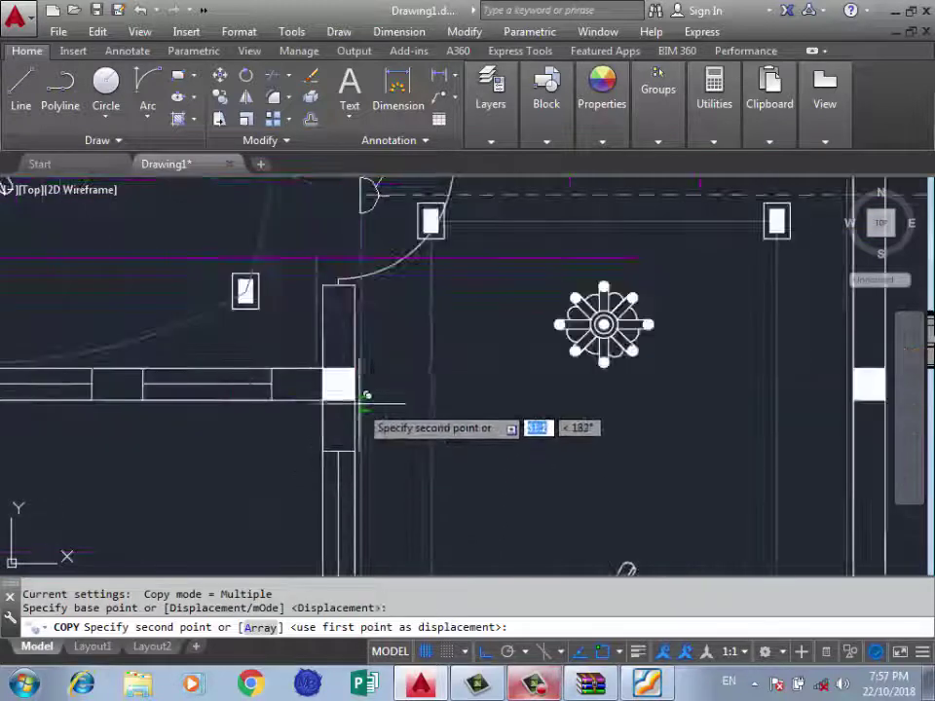
{"action": "scroll", "coordinate": [356, 331], "scroll_direction": "up", "scroll_amount": 2}
{"action": "left_click", "coordinate": [350, 310]}
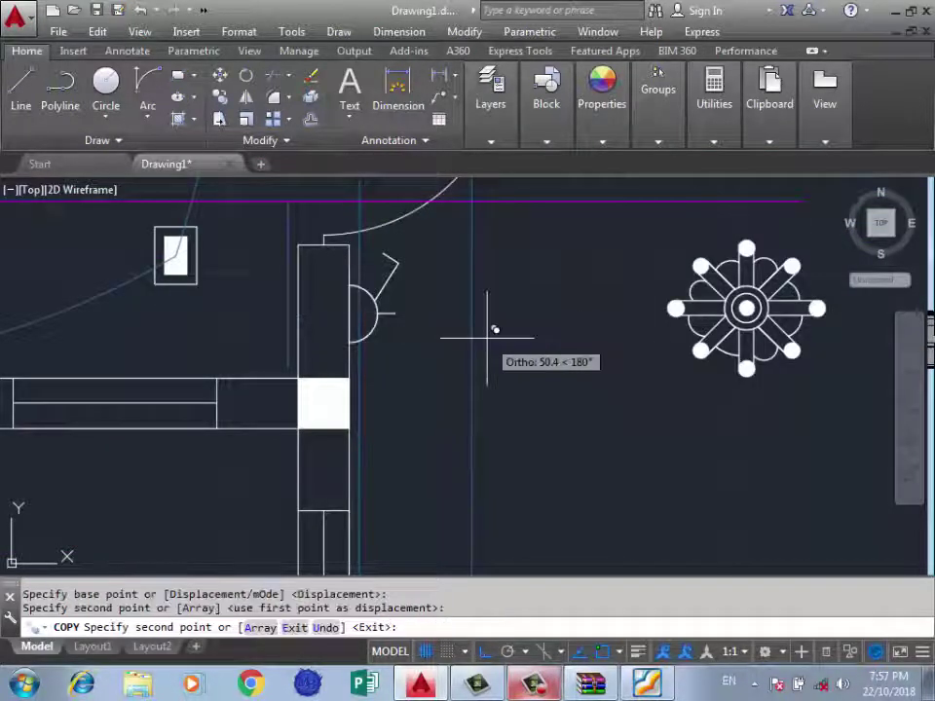
{"action": "key", "text": "Return"}
Check the placement against the reference PDF floor plan in Foxit.
{"action": "scroll", "coordinate": [537, 500], "scroll_direction": "down", "scroll_amount": 3}
{"action": "scroll", "coordinate": [537, 500], "scroll_direction": "down", "scroll_amount": 1}
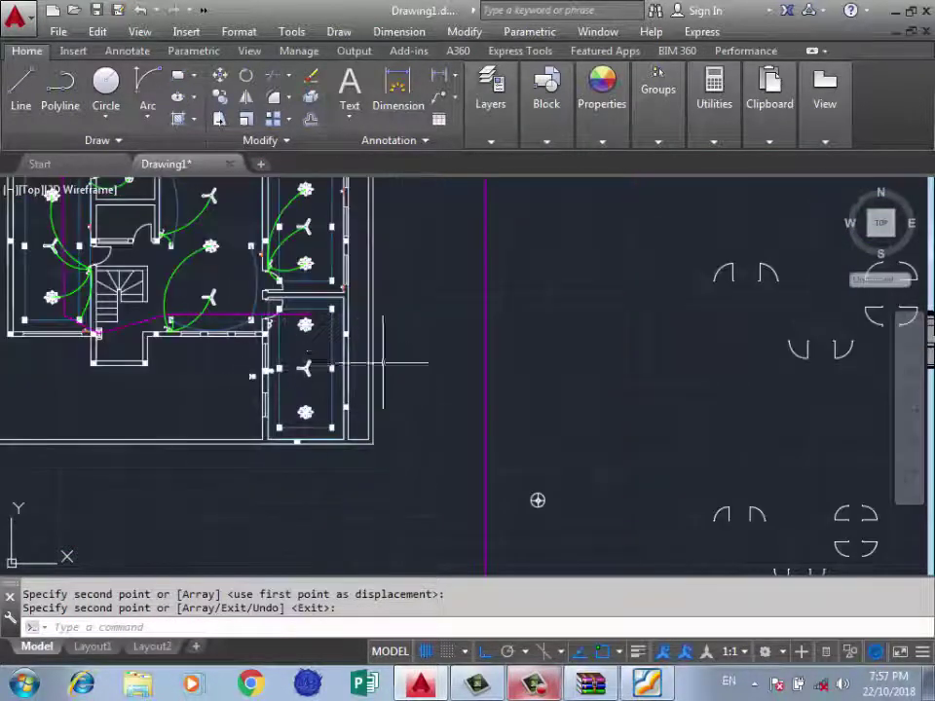
{"action": "scroll", "coordinate": [383, 362], "scroll_direction": "down", "scroll_amount": 1}
{"action": "scroll", "coordinate": [476, 323], "scroll_direction": "down", "scroll_amount": 2}
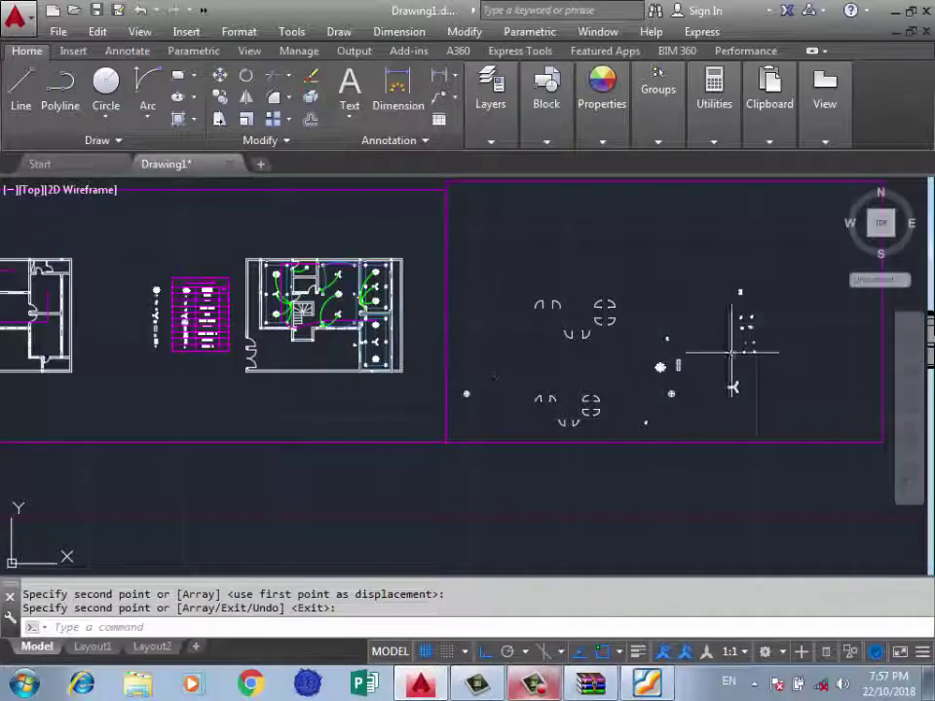
{"action": "scroll", "coordinate": [734, 344], "scroll_direction": "up", "scroll_amount": 5}
{"action": "key", "text": "alt+Tab"}
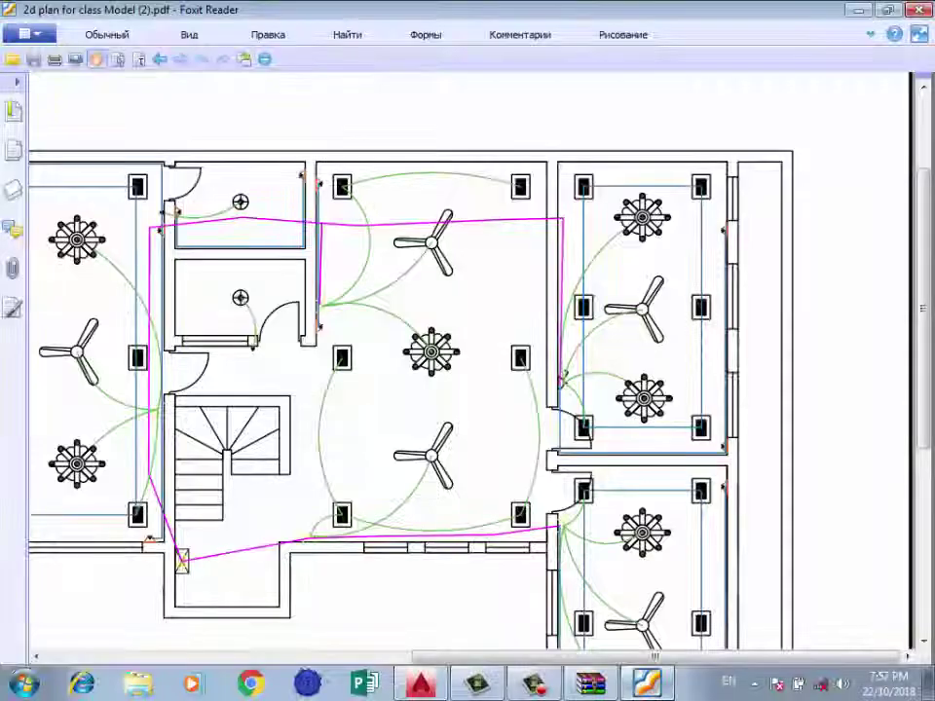
{"action": "scroll", "coordinate": [468, 361], "scroll_direction": "down", "scroll_amount": 5}
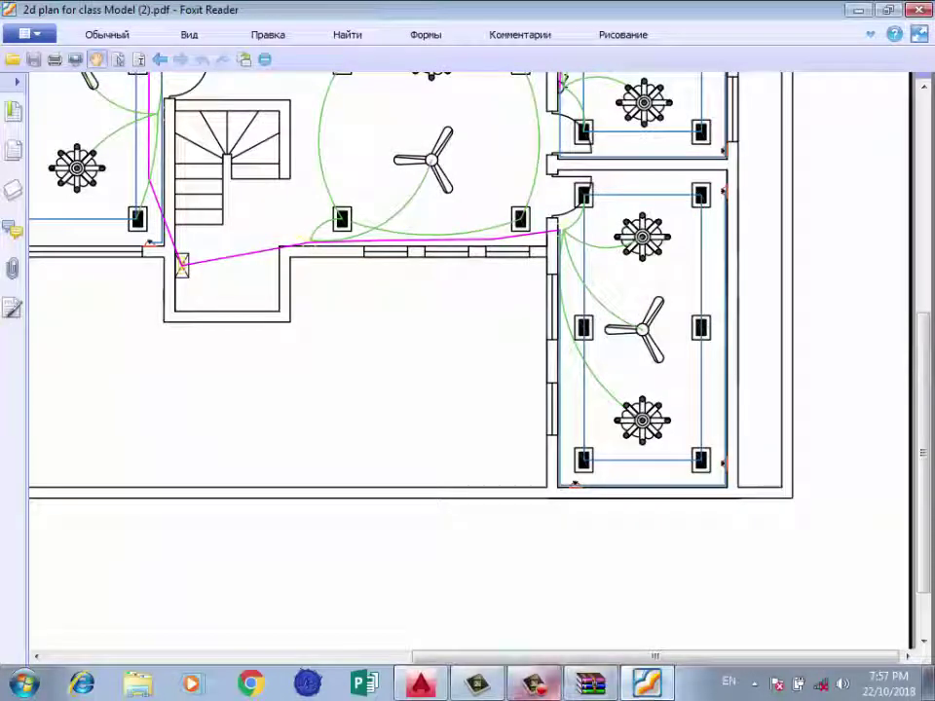
{"action": "key", "text": "alt+Tab"}
Copy the left switch symbols to two spots in the plan.
{"action": "scroll", "coordinate": [621, 375], "scroll_direction": "down", "scroll_amount": 3}
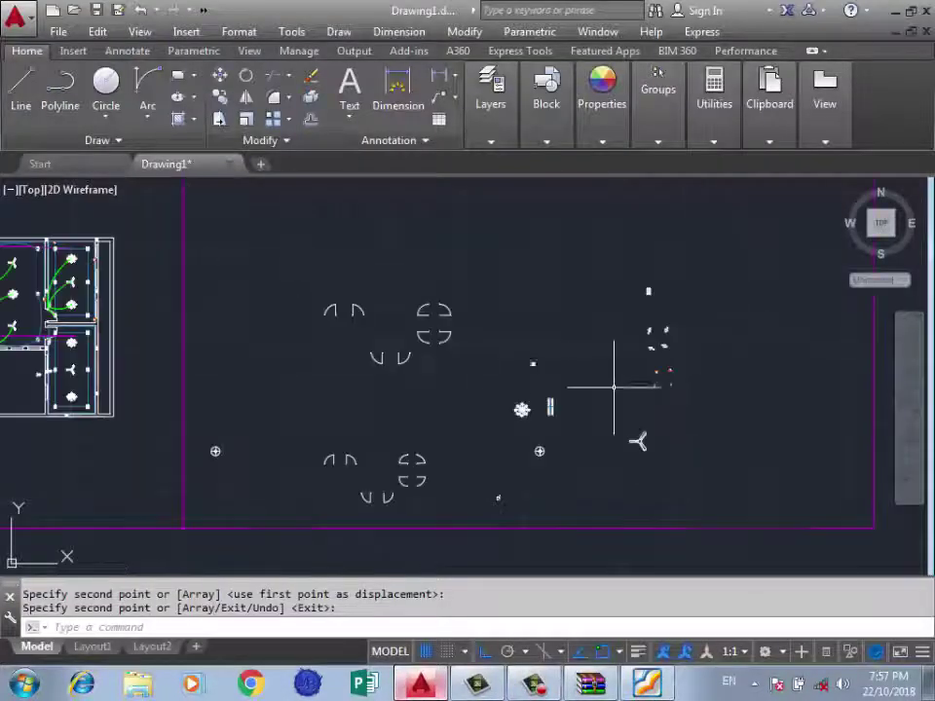
{"action": "scroll", "coordinate": [663, 371], "scroll_direction": "up", "scroll_amount": 3}
{"action": "scroll", "coordinate": [612, 375], "scroll_direction": "up", "scroll_amount": 2}
{"action": "scroll", "coordinate": [611, 376], "scroll_direction": "up", "scroll_amount": 2}
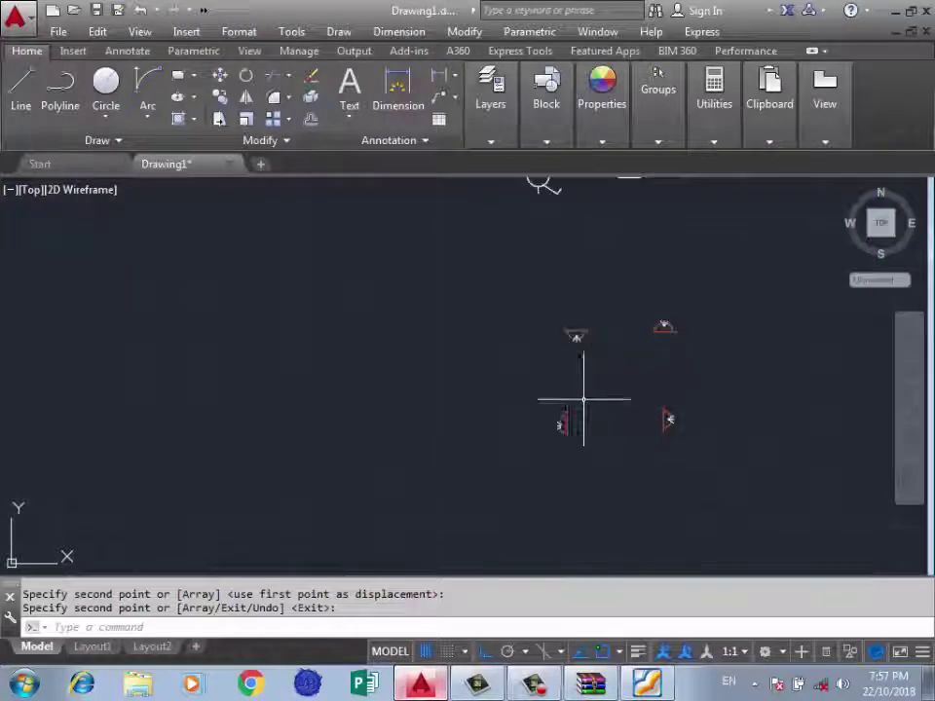
{"action": "key", "text": "Return"}
{"action": "left_click", "coordinate": [482, 478]}
{"action": "key", "text": "Return"}
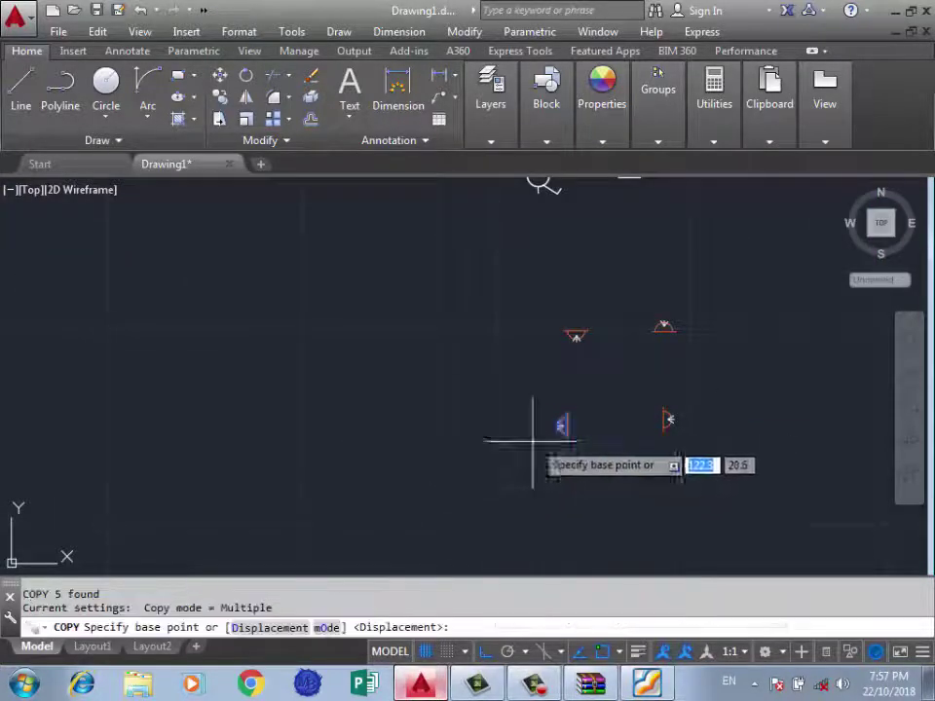
{"action": "scroll", "coordinate": [626, 426], "scroll_direction": "up", "scroll_amount": 2}
{"action": "scroll", "coordinate": [681, 389], "scroll_direction": "down", "scroll_amount": 3}
{"action": "left_click", "coordinate": [696, 385]}
{"action": "scroll", "coordinate": [716, 389], "scroll_direction": "down", "scroll_amount": 3}
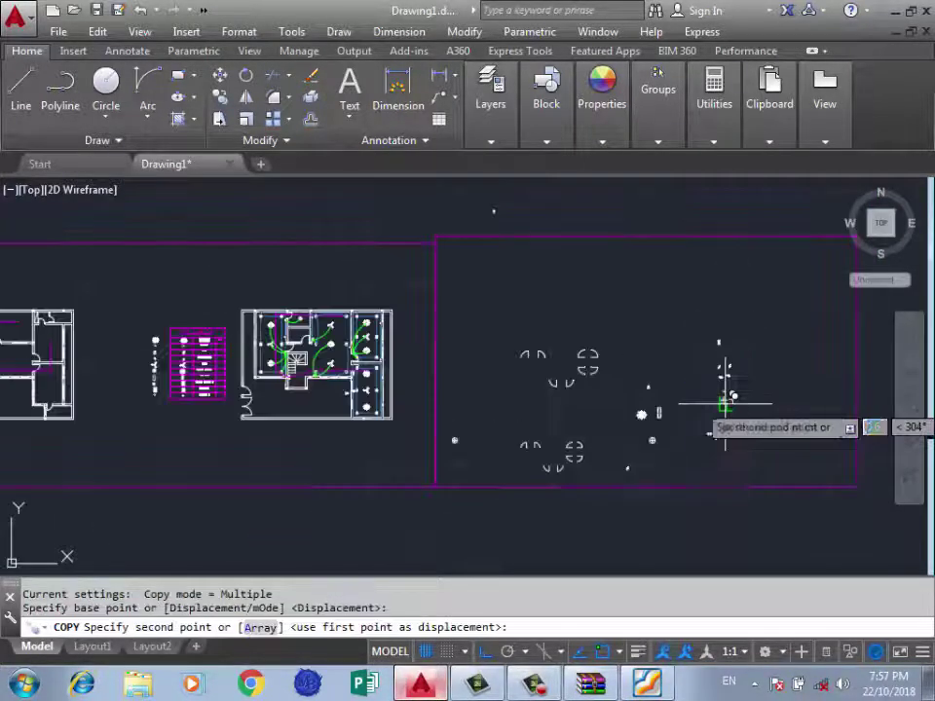
{"action": "scroll", "coordinate": [385, 407], "scroll_direction": "up", "scroll_amount": 3}
{"action": "scroll", "coordinate": [375, 428], "scroll_direction": "up", "scroll_amount": 2}
{"action": "scroll", "coordinate": [360, 419], "scroll_direction": "up", "scroll_amount": 2}
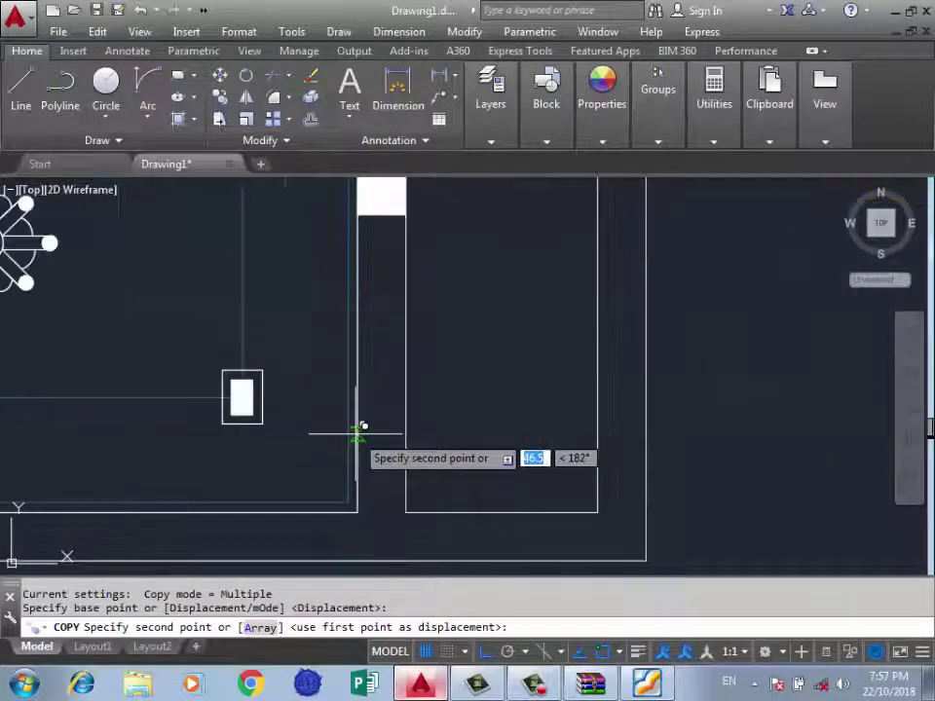
{"action": "left_click", "coordinate": [359, 434]}
{"action": "scroll", "coordinate": [331, 468], "scroll_direction": "down", "scroll_amount": 3}
{"action": "scroll", "coordinate": [312, 371], "scroll_direction": "up", "scroll_amount": 2}
{"action": "scroll", "coordinate": [365, 365], "scroll_direction": "up", "scroll_amount": 2}
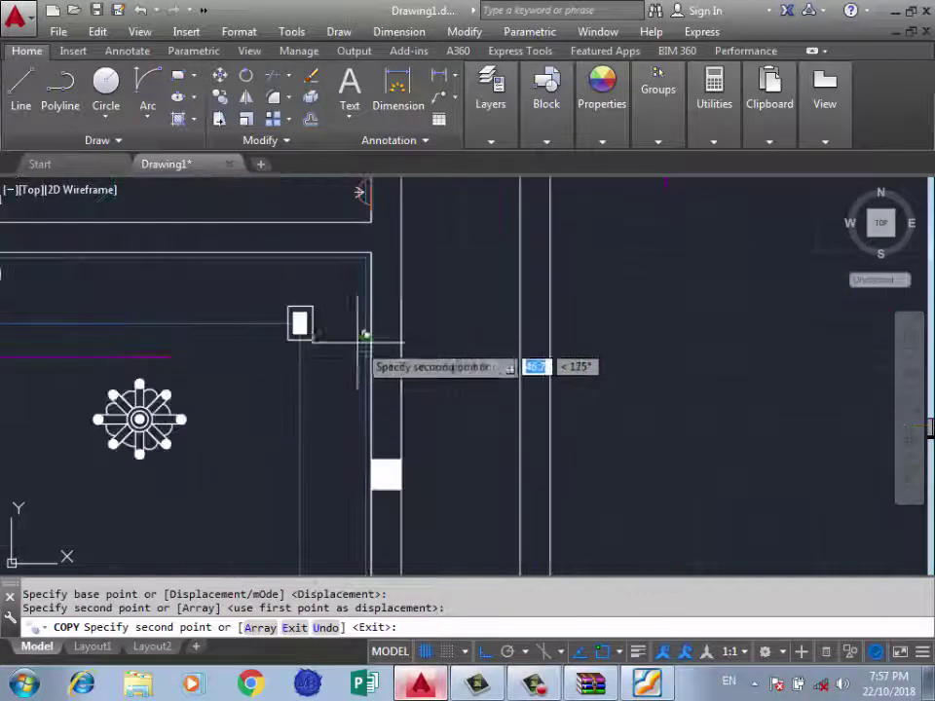
{"action": "left_click", "coordinate": [370, 315]}
{"action": "scroll", "coordinate": [370, 314], "scroll_direction": "down", "scroll_amount": 3}
{"action": "key", "text": "Return"}
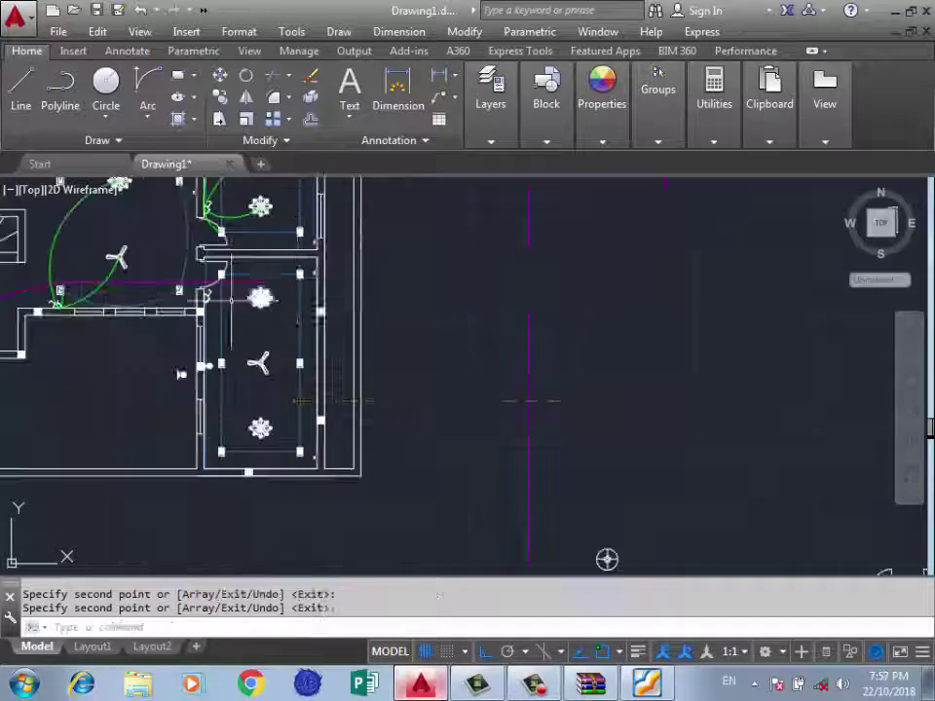
Copy the right-hand switch symbol next to the room's door.
{"action": "scroll", "coordinate": [496, 380], "scroll_direction": "down", "scroll_amount": 3}
{"action": "scroll", "coordinate": [496, 358], "scroll_direction": "up", "scroll_amount": 2}
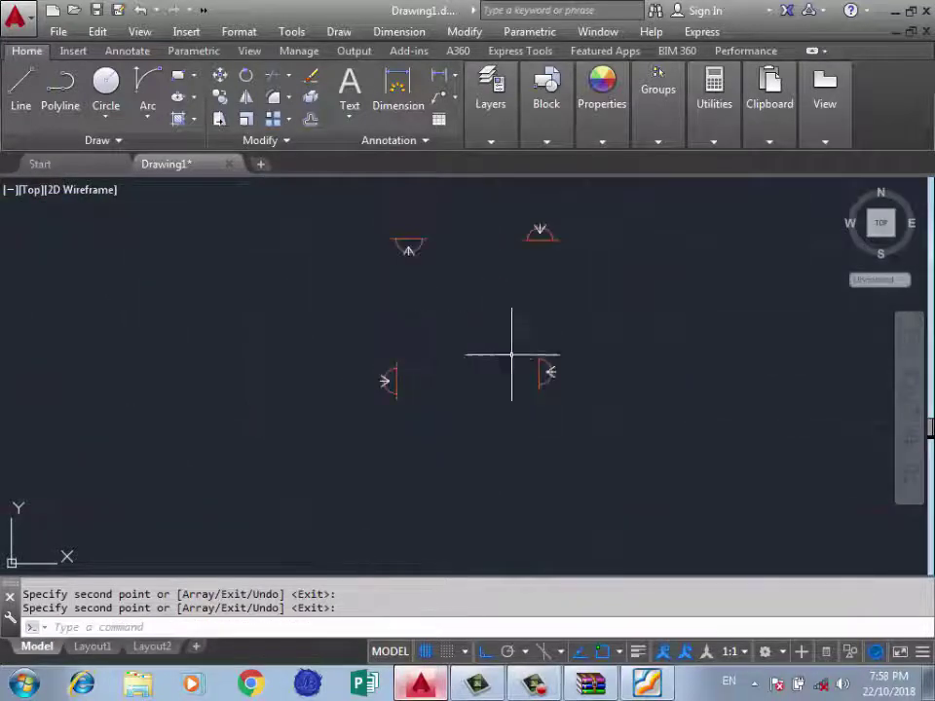
{"action": "left_click", "coordinate": [600, 339]}
{"action": "left_click", "coordinate": [482, 435]}
{"action": "type", "text": "o"}
{"action": "key", "text": "Return"}
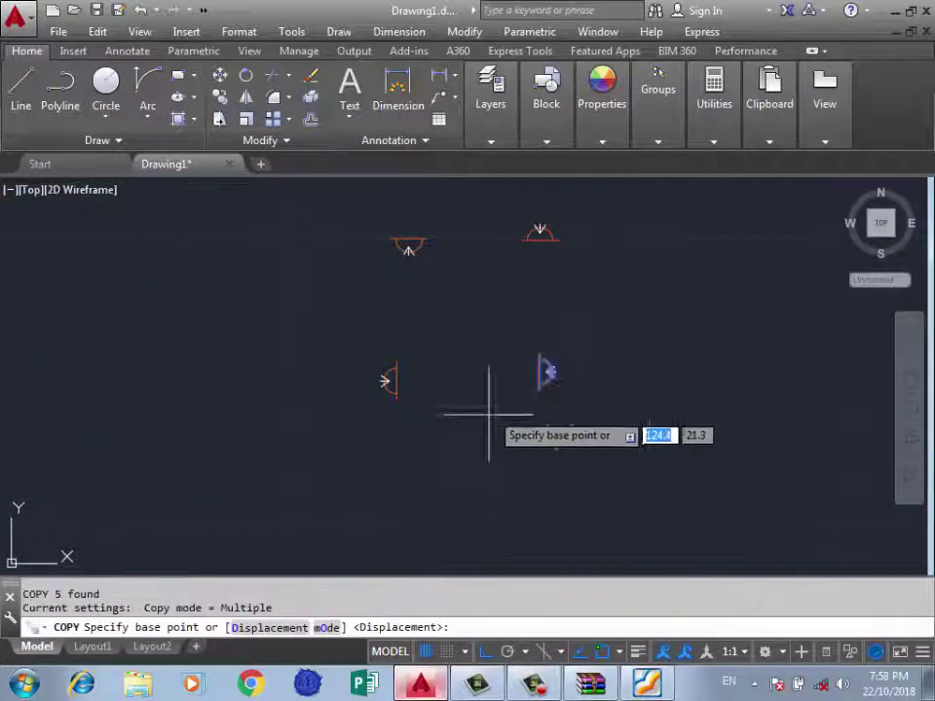
{"action": "scroll", "coordinate": [545, 390], "scroll_direction": "up", "scroll_amount": 3}
{"action": "left_click", "coordinate": [586, 367]}
{"action": "scroll", "coordinate": [682, 362], "scroll_direction": "down", "scroll_amount": 4}
{"action": "scroll", "coordinate": [157, 386], "scroll_direction": "down", "scroll_amount": 3}
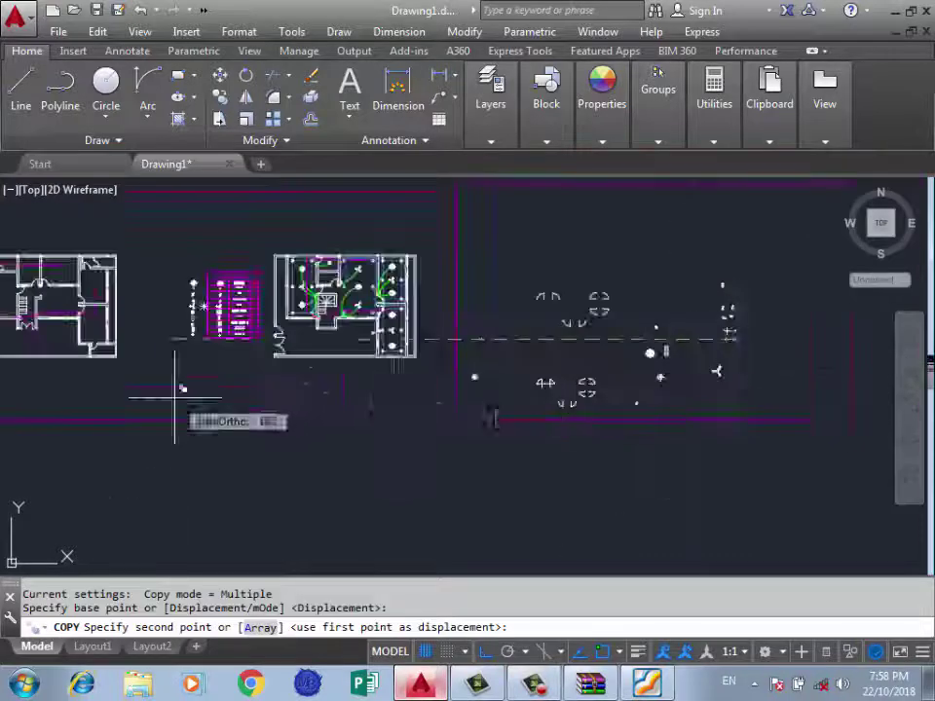
{"action": "scroll", "coordinate": [157, 385], "scroll_direction": "up", "scroll_amount": 5}
{"action": "scroll", "coordinate": [356, 335], "scroll_direction": "up", "scroll_amount": 3}
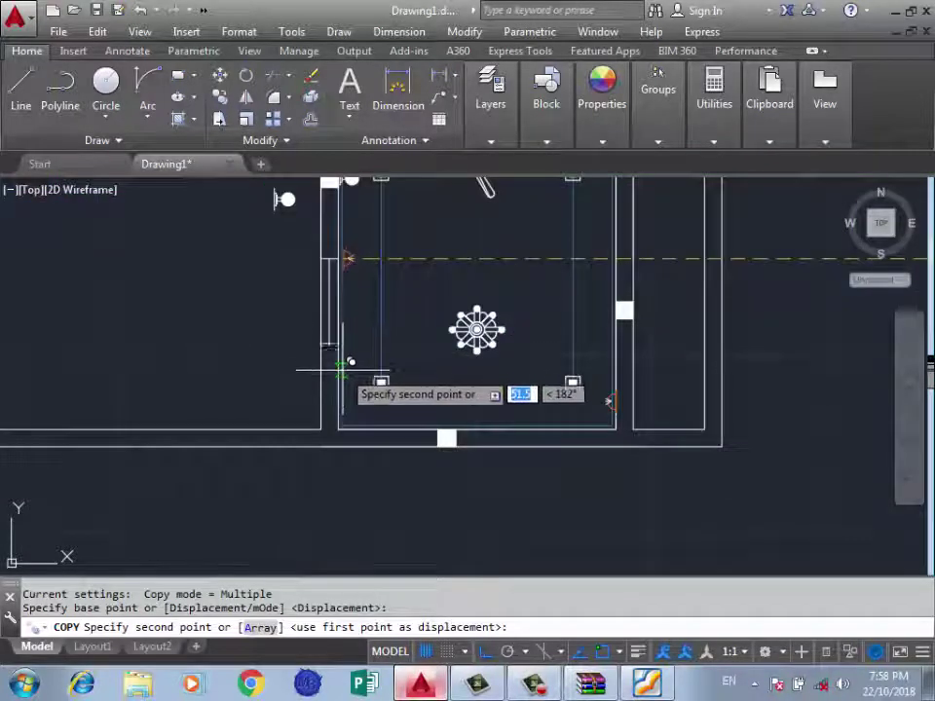
{"action": "left_click", "coordinate": [607, 401]}
{"action": "key", "text": "Return"}
{"action": "scroll", "coordinate": [303, 495], "scroll_direction": "down", "scroll_amount": 2}
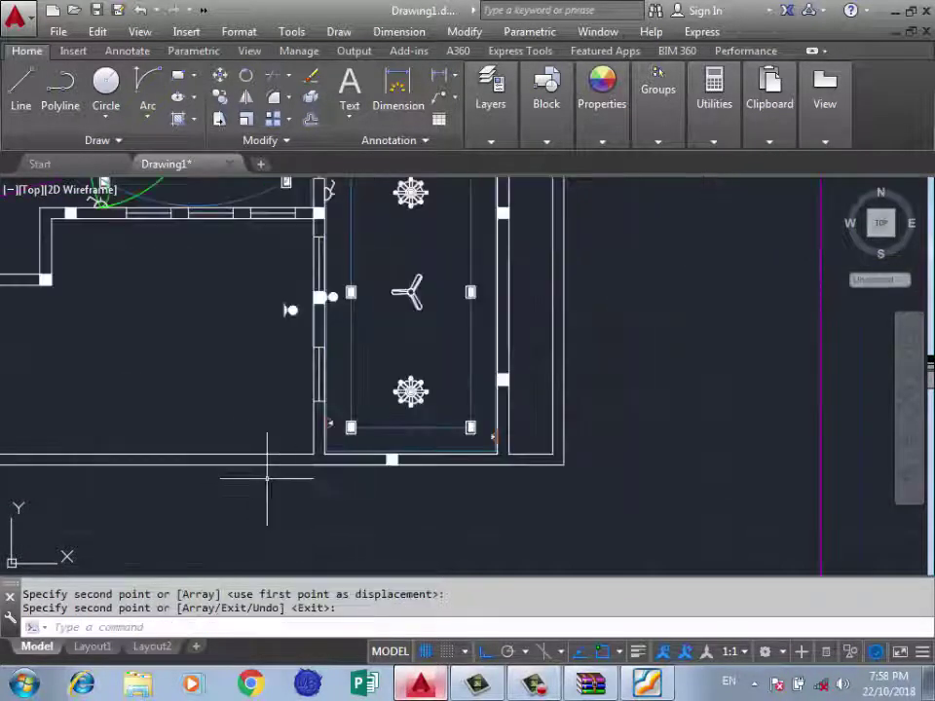
{"action": "scroll", "coordinate": [260, 486], "scroll_direction": "down", "scroll_amount": 1}
{"action": "type", "text": "tr"}
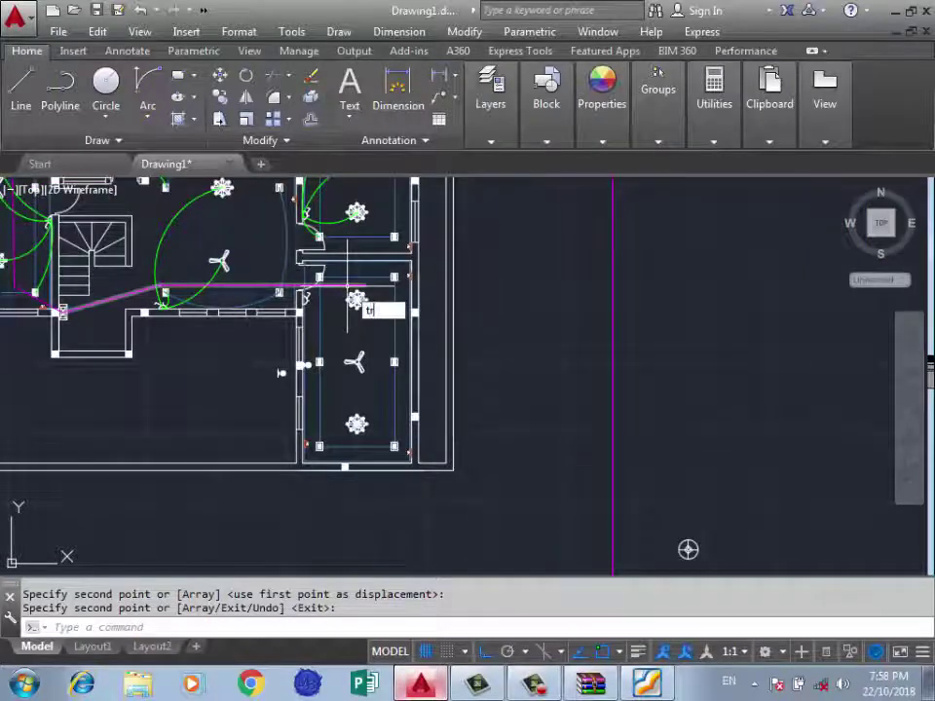
{"action": "key", "text": "Return"}
{"action": "scroll", "coordinate": [454, 290], "scroll_direction": "up", "scroll_amount": 4}
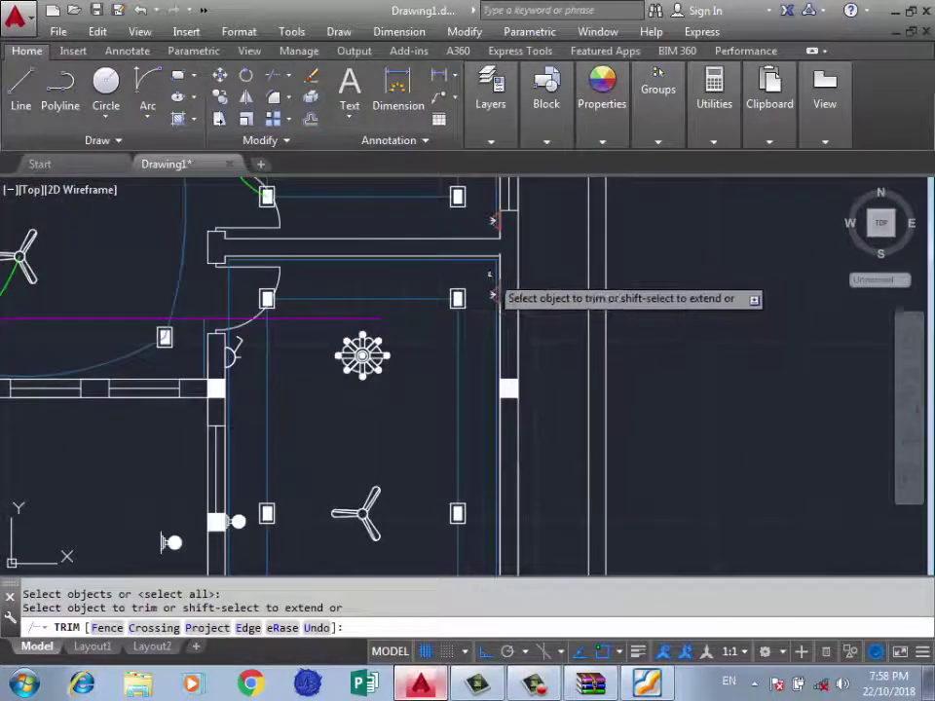
{"action": "scroll", "coordinate": [493, 294], "scroll_direction": "up", "scroll_amount": 4}
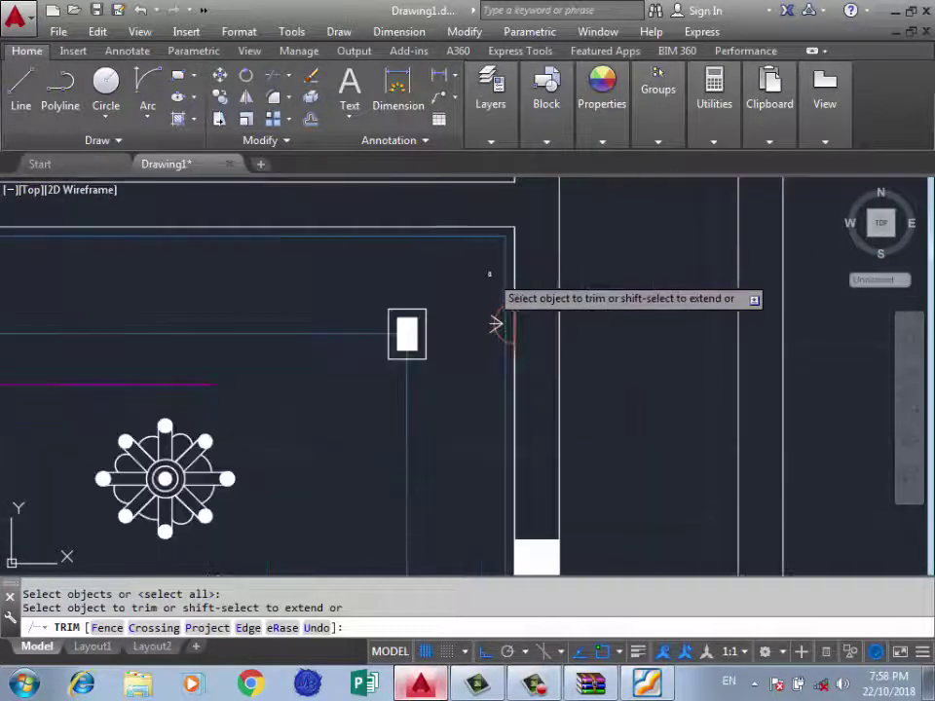
{"action": "left_click", "coordinate": [433, 234]}
{"action": "left_click", "coordinate": [451, 236]}
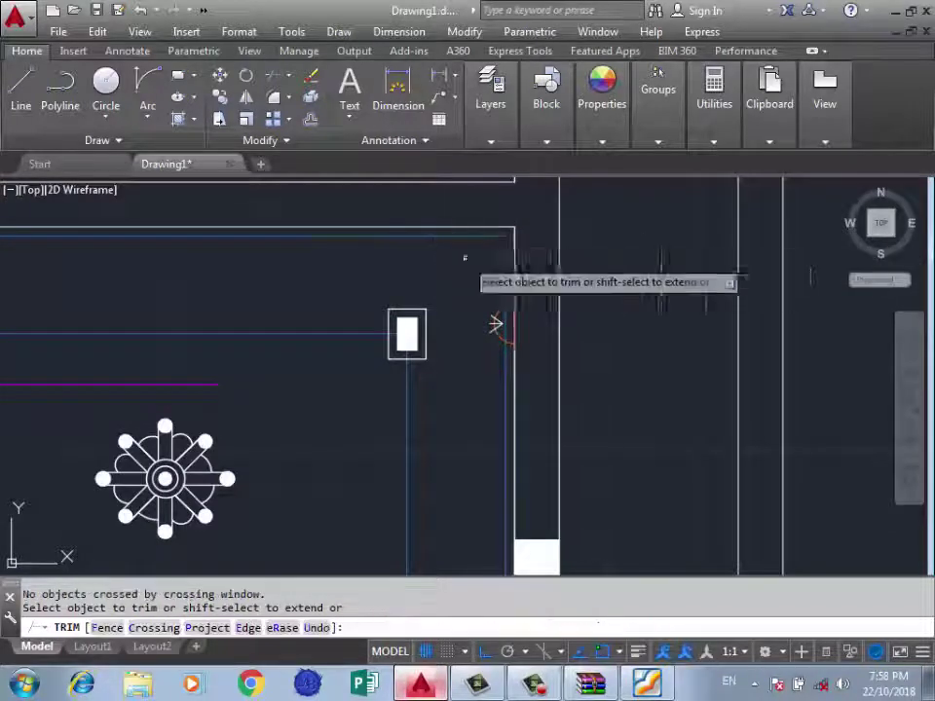
{"action": "scroll", "coordinate": [487, 255], "scroll_direction": "down", "scroll_amount": 3}
{"action": "scroll", "coordinate": [331, 242], "scroll_direction": "up", "scroll_amount": 3}
{"action": "left_click", "coordinate": [360, 265]}
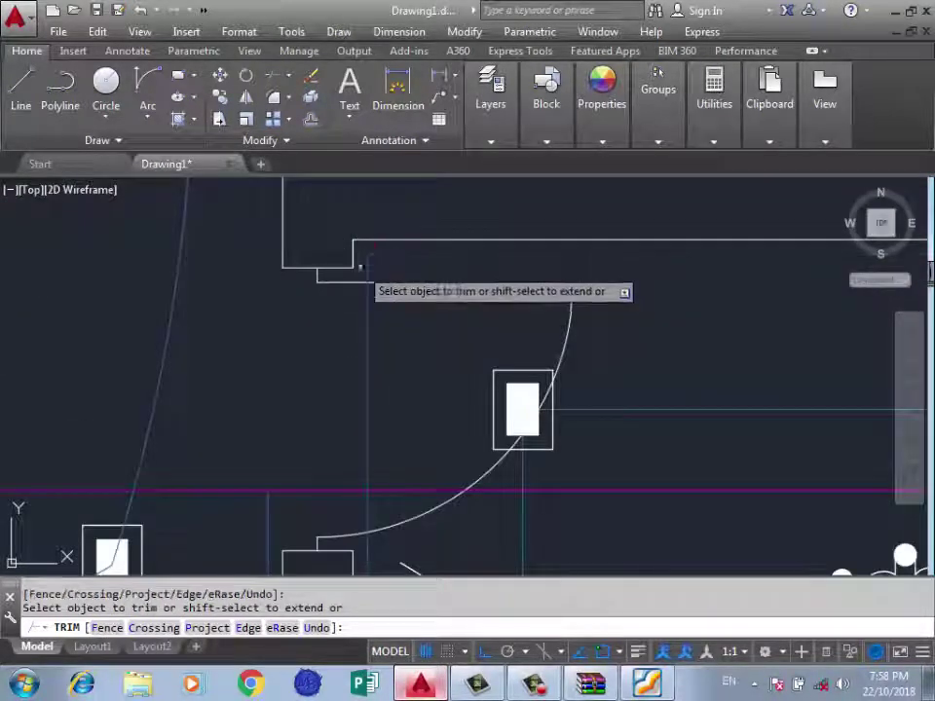
{"action": "left_click", "coordinate": [438, 278]}
{"action": "scroll", "coordinate": [457, 312], "scroll_direction": "down", "scroll_amount": 3}
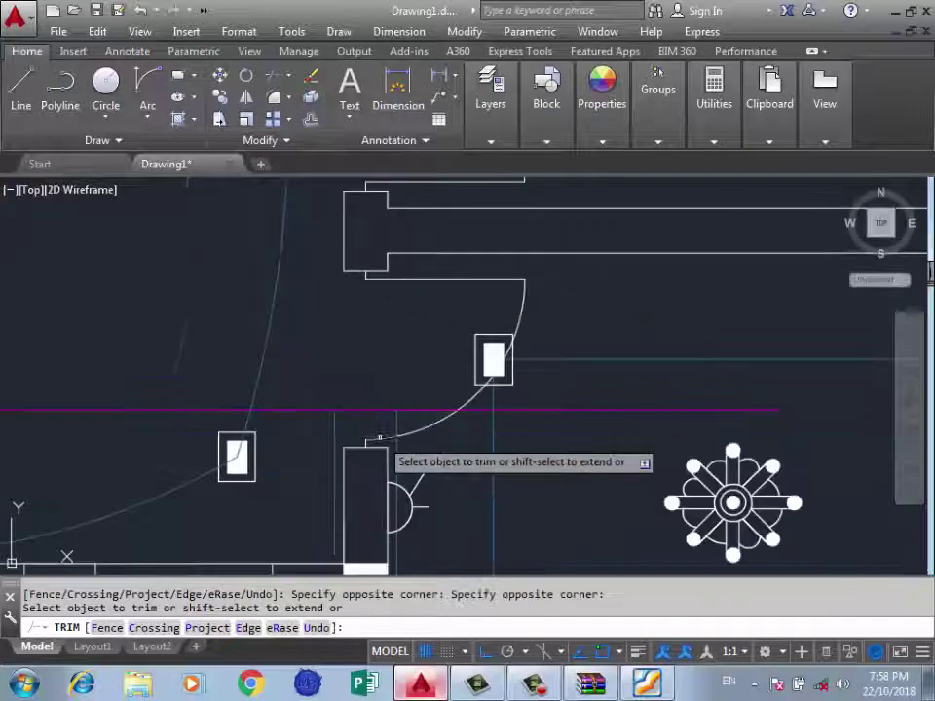
{"action": "scroll", "coordinate": [429, 394], "scroll_direction": "up", "scroll_amount": 3}
{"action": "left_click", "coordinate": [413, 394]}
{"action": "left_click", "coordinate": [404, 470]}
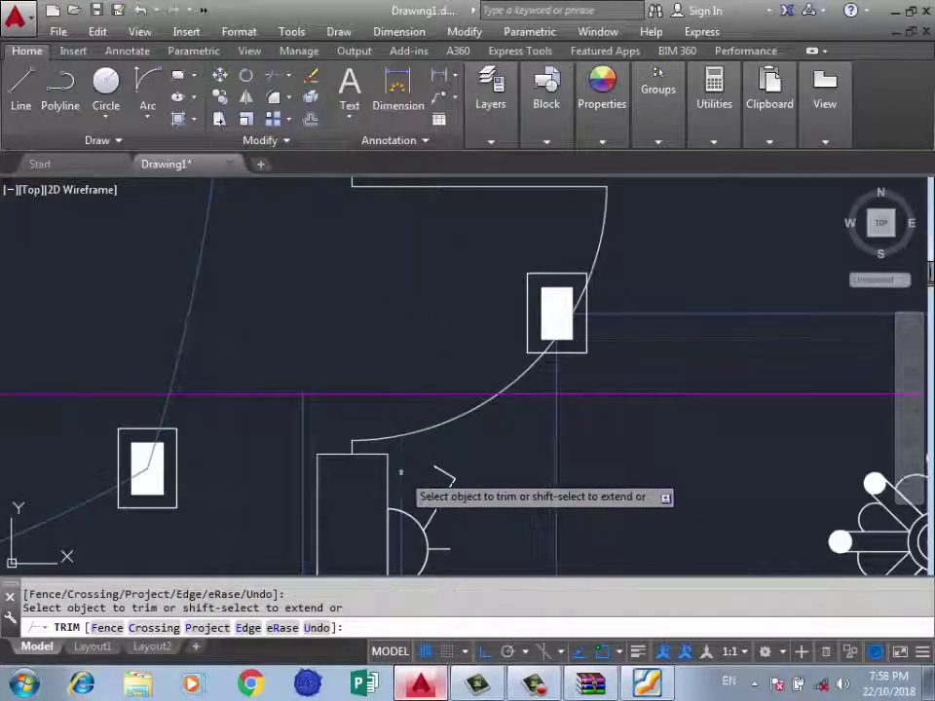
{"action": "scroll", "coordinate": [397, 321], "scroll_direction": "down", "scroll_amount": 3}
{"action": "scroll", "coordinate": [396, 320], "scroll_direction": "down", "scroll_amount": 3}
{"action": "scroll", "coordinate": [331, 336], "scroll_direction": "down", "scroll_amount": 1}
{"action": "key", "text": "Escape"}
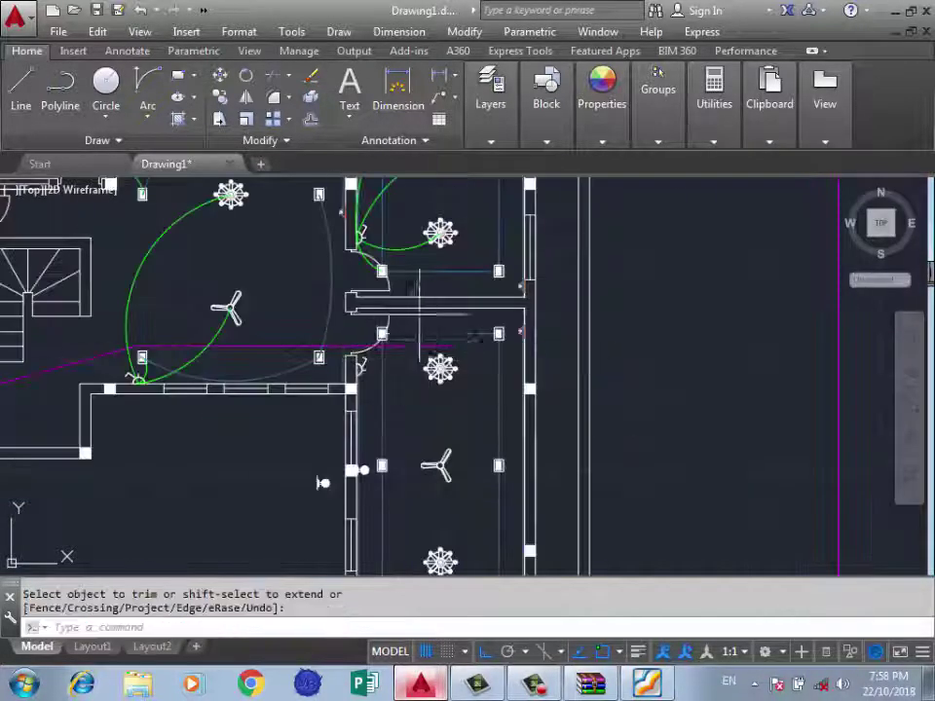
{"action": "scroll", "coordinate": [351, 412], "scroll_direction": "down", "scroll_amount": 3}
{"action": "scroll", "coordinate": [371, 477], "scroll_direction": "up", "scroll_amount": 5}
{"action": "scroll", "coordinate": [360, 429], "scroll_direction": "down", "scroll_amount": 4}
{"action": "scroll", "coordinate": [348, 391], "scroll_direction": "down", "scroll_amount": 1}
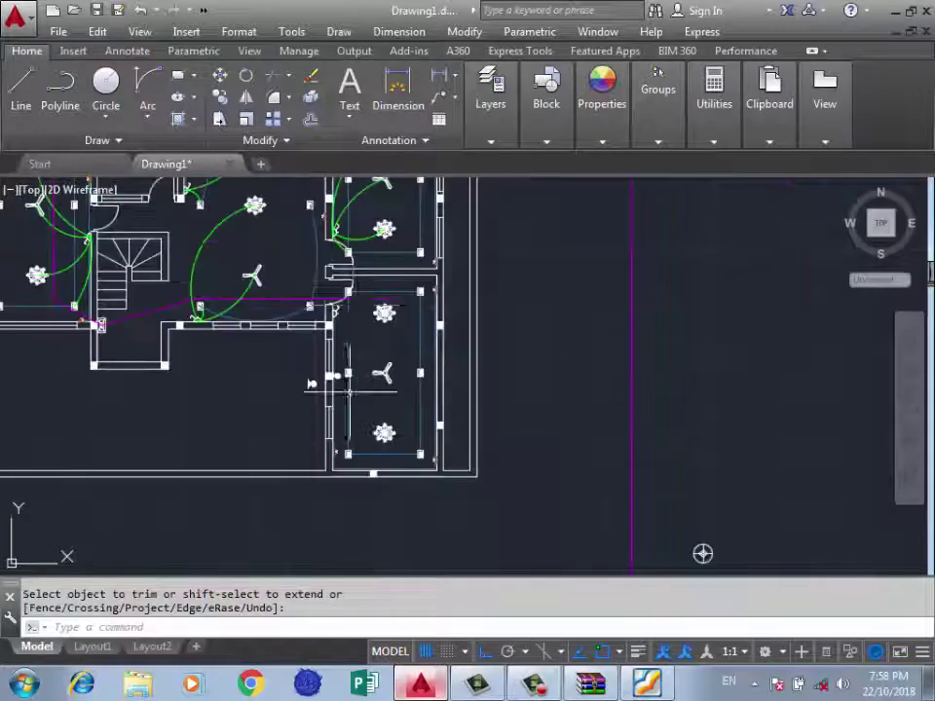
{"action": "scroll", "coordinate": [341, 317], "scroll_direction": "up", "scroll_amount": 4}
{"action": "scroll", "coordinate": [336, 331], "scroll_direction": "down", "scroll_amount": 2}
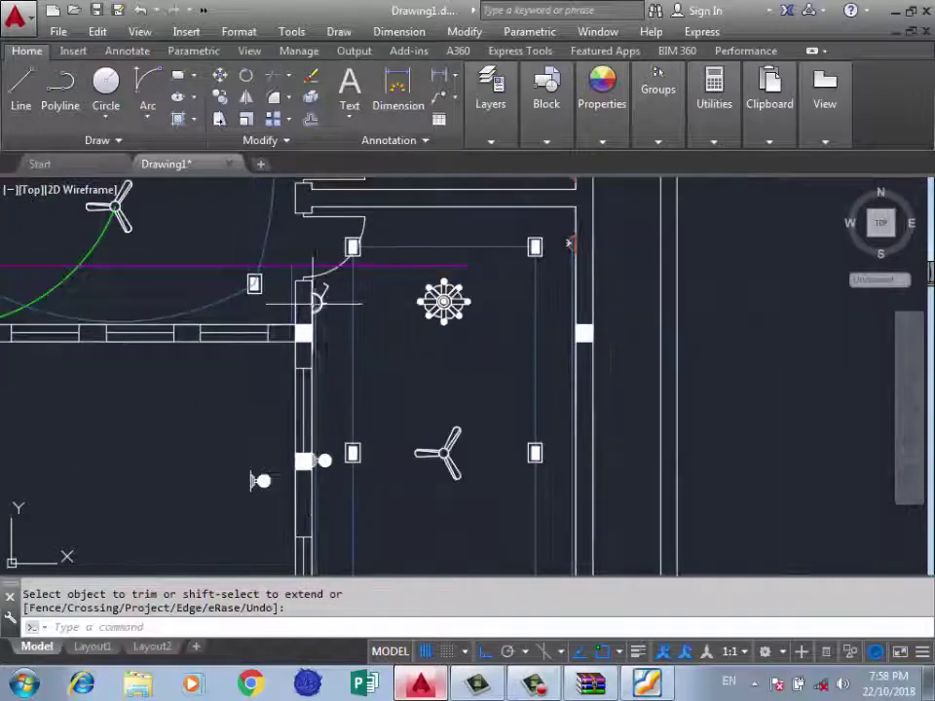
Draw a green arc wire from the switch to the wall light box.
{"action": "scroll", "coordinate": [313, 302], "scroll_direction": "up", "scroll_amount": 3}
{"action": "scroll", "coordinate": [195, 233], "scroll_direction": "down", "scroll_amount": 3}
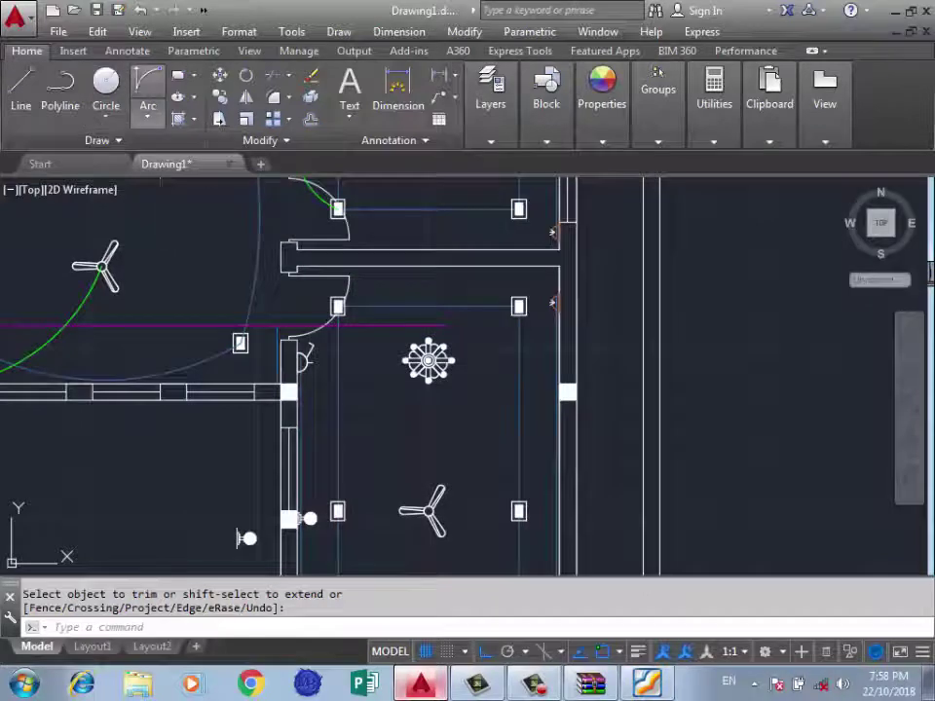
{"action": "left_click", "coordinate": [147, 84]}
{"action": "scroll", "coordinate": [336, 395], "scroll_direction": "up", "scroll_amount": 3}
{"action": "left_click", "coordinate": [231, 318]}
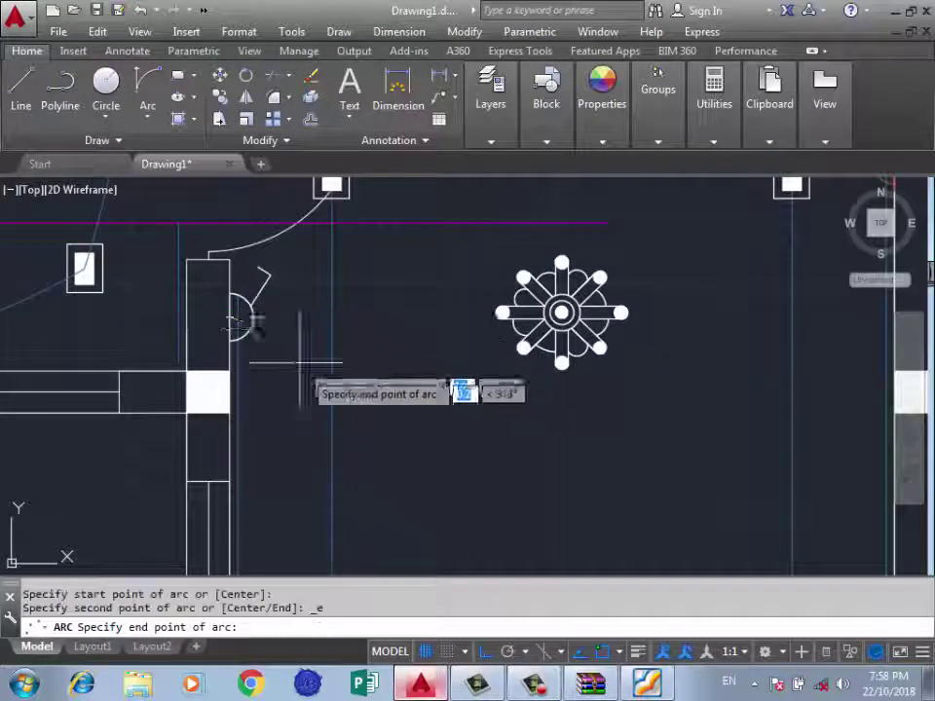
{"action": "scroll", "coordinate": [316, 255], "scroll_direction": "down", "scroll_amount": 3}
{"action": "scroll", "coordinate": [339, 301], "scroll_direction": "up", "scroll_amount": 5}
{"action": "left_click", "coordinate": [343, 324]}
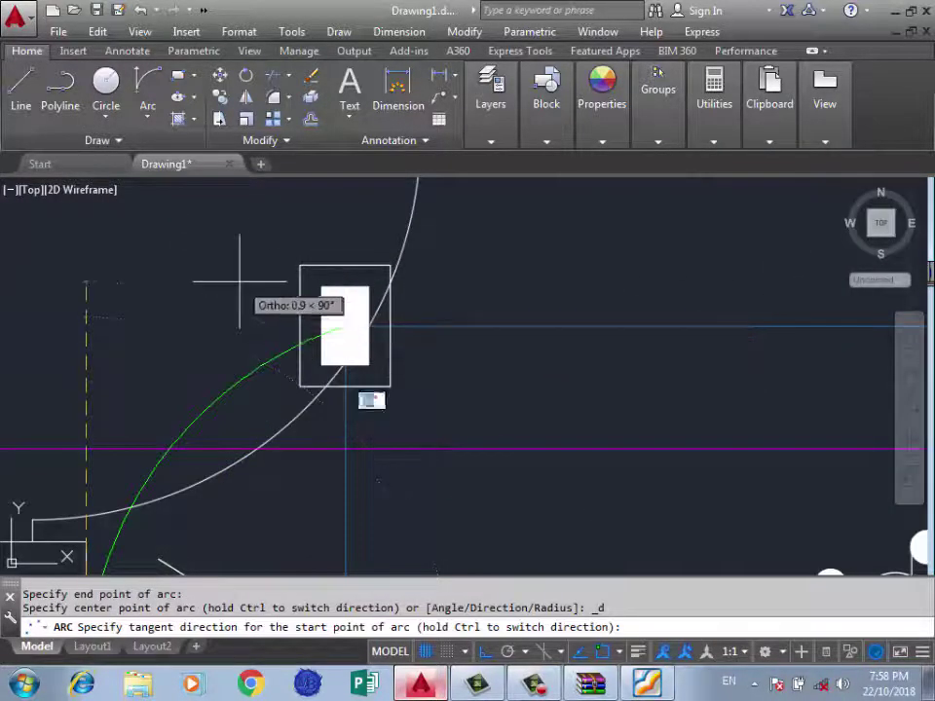
{"action": "left_click", "coordinate": [250, 261]}
{"action": "scroll", "coordinate": [346, 268], "scroll_direction": "down", "scroll_amount": 3}
{"action": "scroll", "coordinate": [346, 265], "scroll_direction": "down", "scroll_amount": 2}
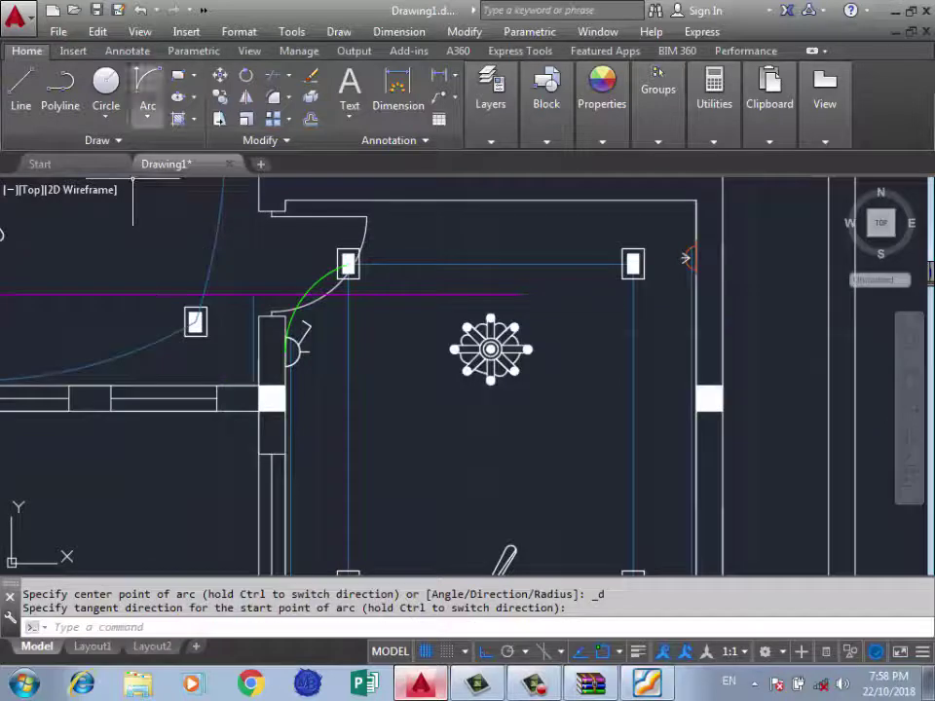
With ortho off, arc a wire from the door switch to the ceiling light.
{"action": "left_click", "coordinate": [147, 84]}
{"action": "left_click", "coordinate": [286, 351]}
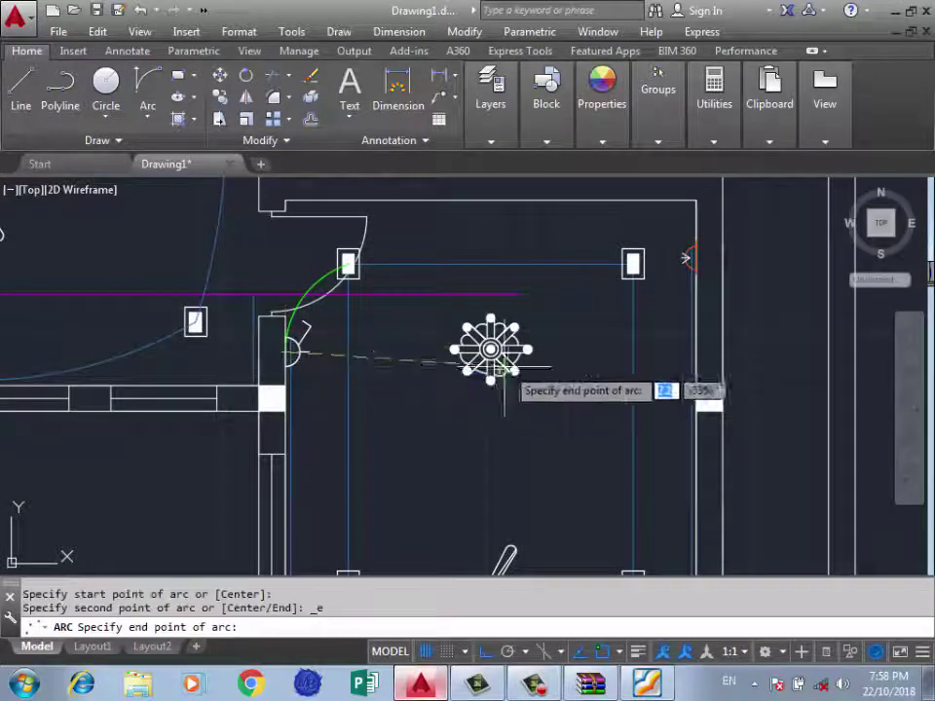
{"action": "scroll", "coordinate": [428, 351], "scroll_direction": "up", "scroll_amount": 3}
{"action": "left_click", "coordinate": [453, 357]}
{"action": "scroll", "coordinate": [331, 293], "scroll_direction": "down", "scroll_amount": 3}
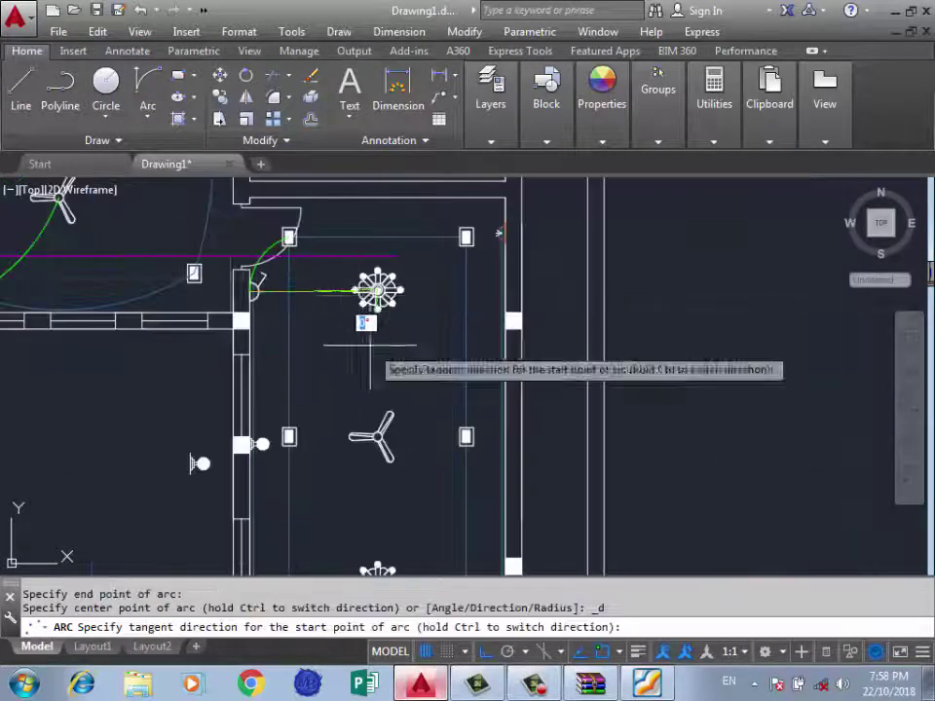
{"action": "scroll", "coordinate": [319, 283], "scroll_direction": "up", "scroll_amount": 3}
{"action": "scroll", "coordinate": [319, 282], "scroll_direction": "up", "scroll_amount": 2}
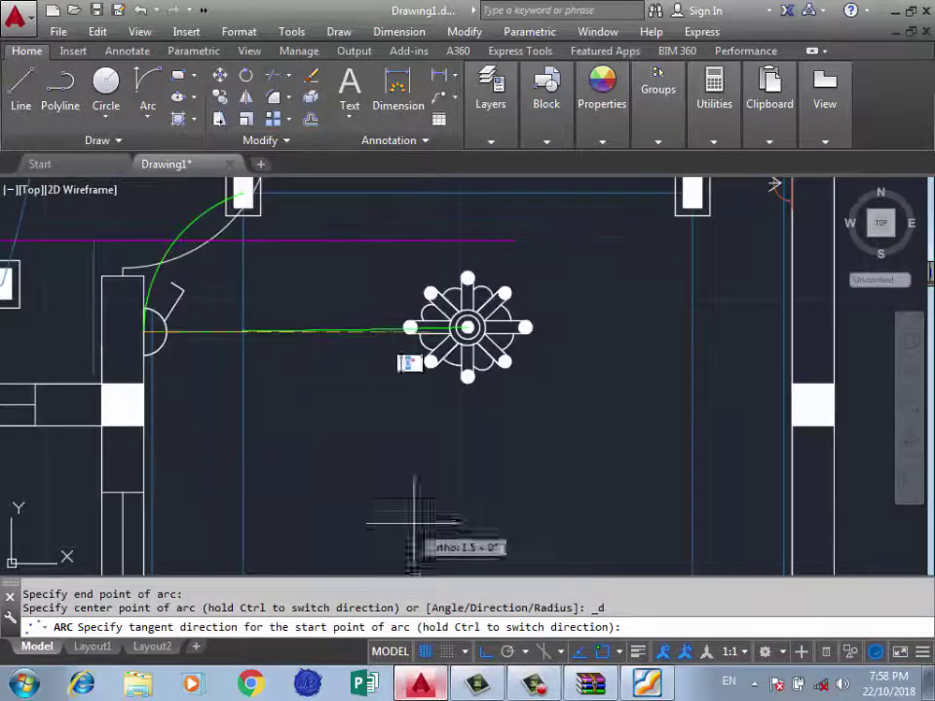
{"action": "key", "text": "F8"}
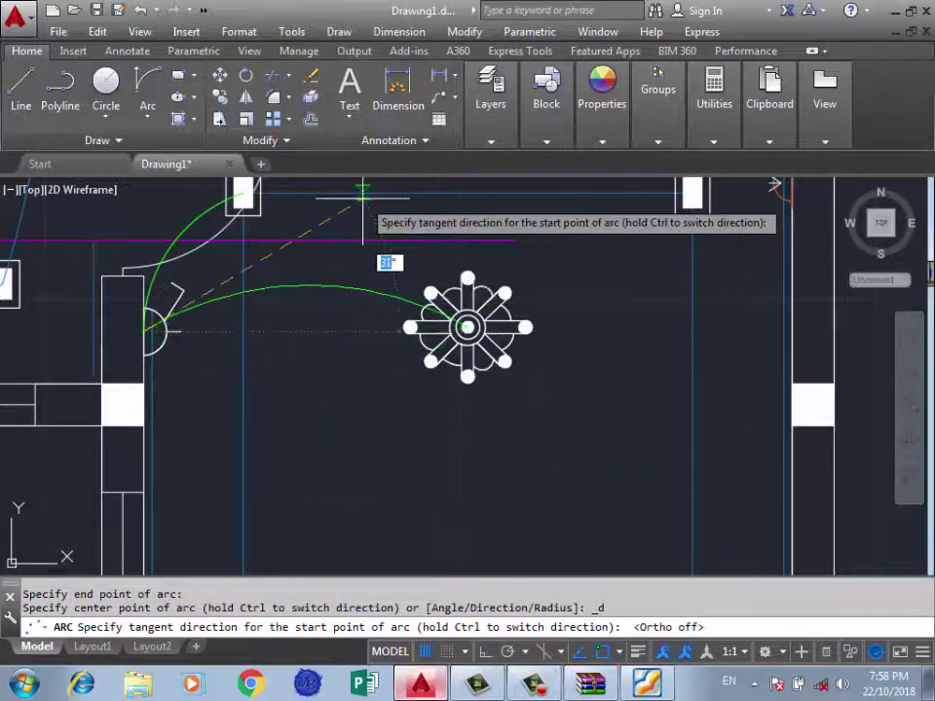
{"action": "left_click", "coordinate": [376, 200]}
{"action": "scroll", "coordinate": [379, 195], "scroll_direction": "down", "scroll_amount": 1}
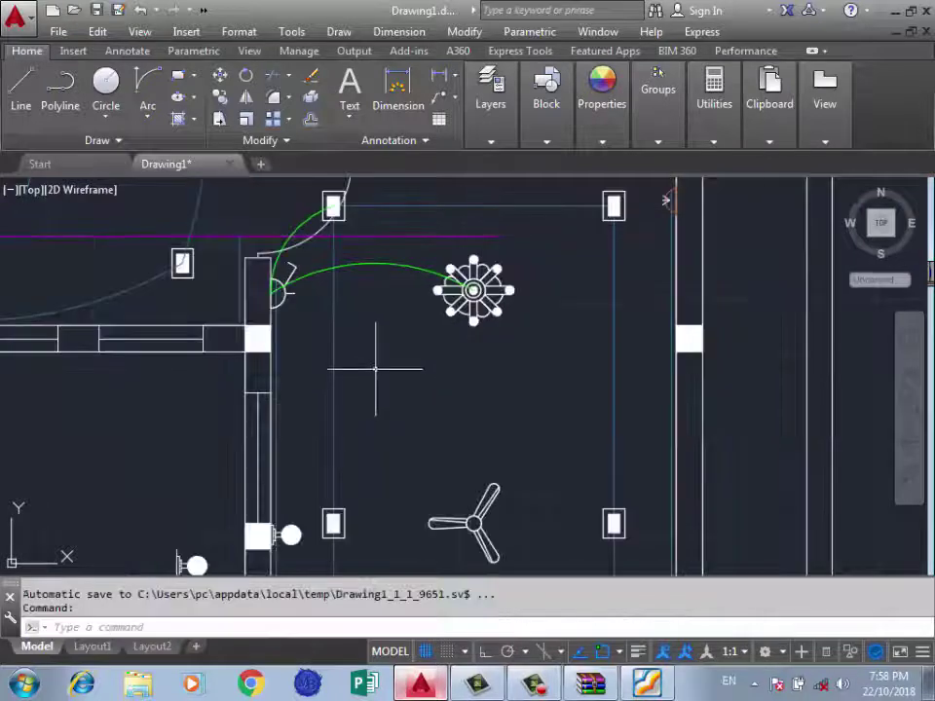
{"action": "scroll", "coordinate": [398, 255], "scroll_direction": "down", "scroll_amount": 2}
Choose the arc method, then arc a wire from the door switch to the left-wall light.
{"action": "key", "text": "Return"}
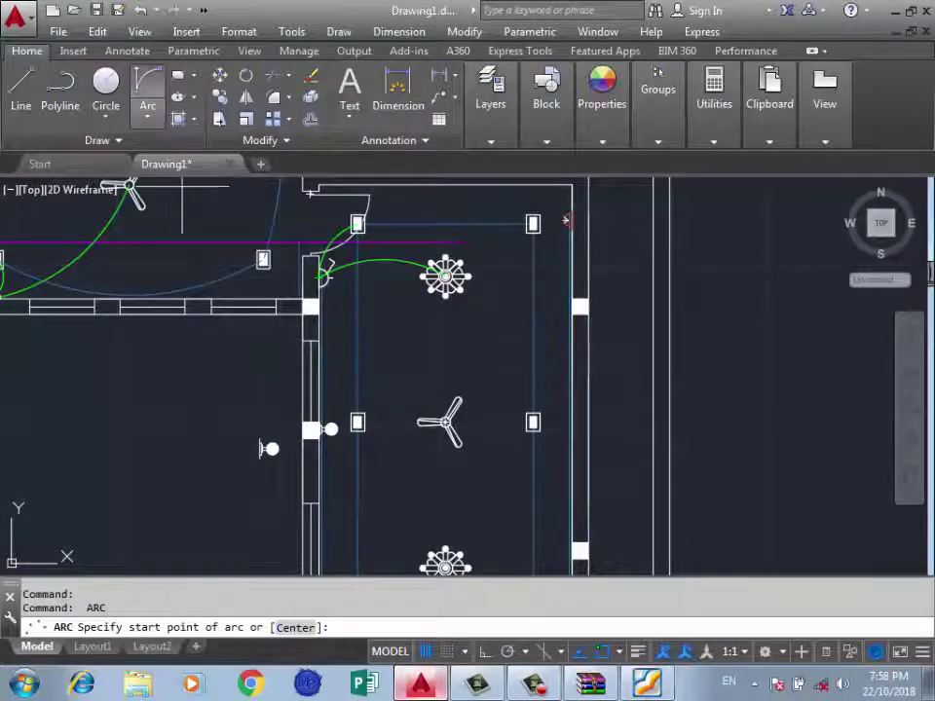
{"action": "left_click", "coordinate": [147, 115]}
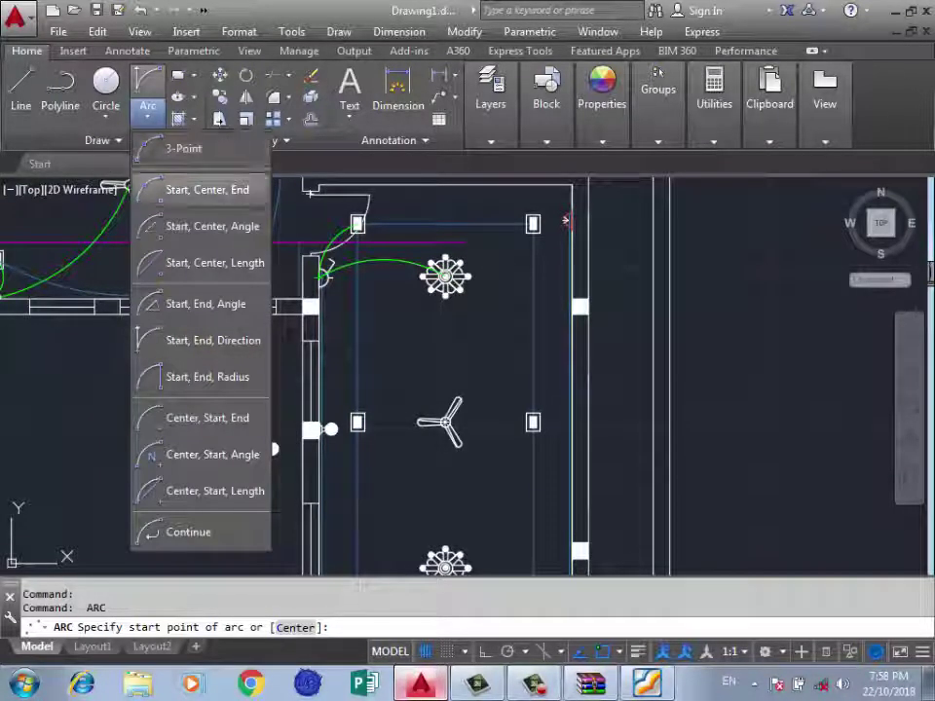
{"action": "left_click", "coordinate": [204, 190]}
{"action": "left_click", "coordinate": [147, 116]}
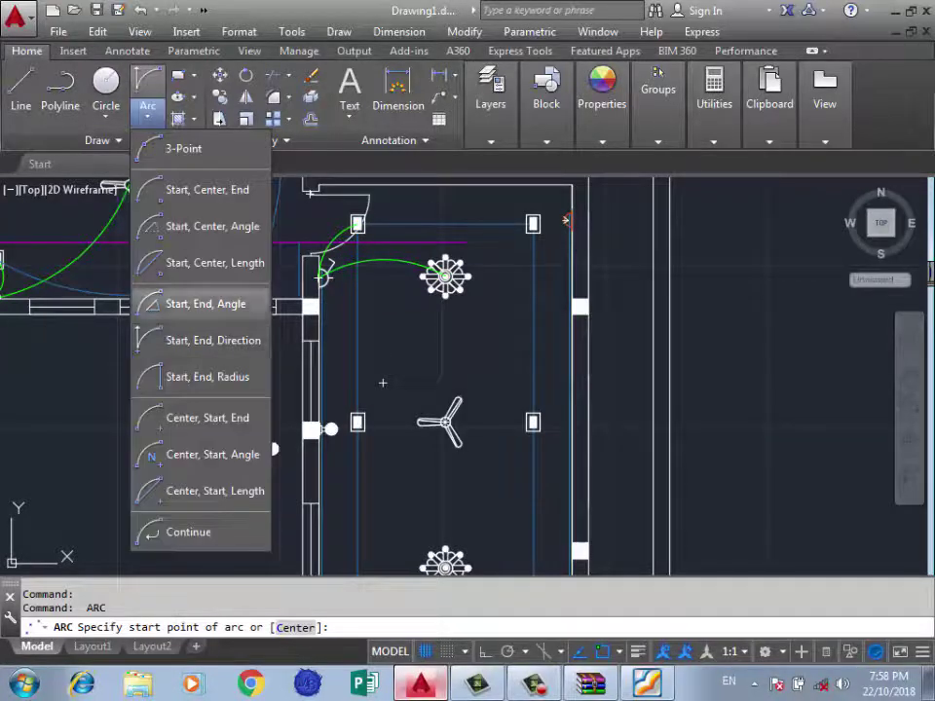
{"action": "left_click", "coordinate": [199, 339]}
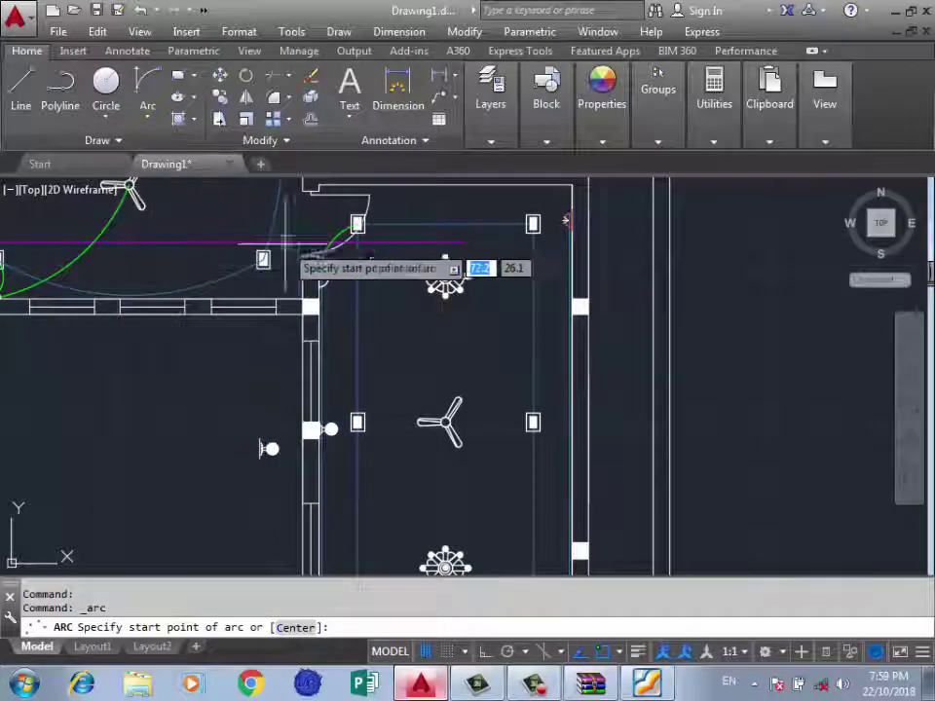
{"action": "scroll", "coordinate": [330, 313], "scroll_direction": "up", "scroll_amount": 4}
{"action": "left_click", "coordinate": [307, 223]}
{"action": "scroll", "coordinate": [405, 236], "scroll_direction": "down", "scroll_amount": 3}
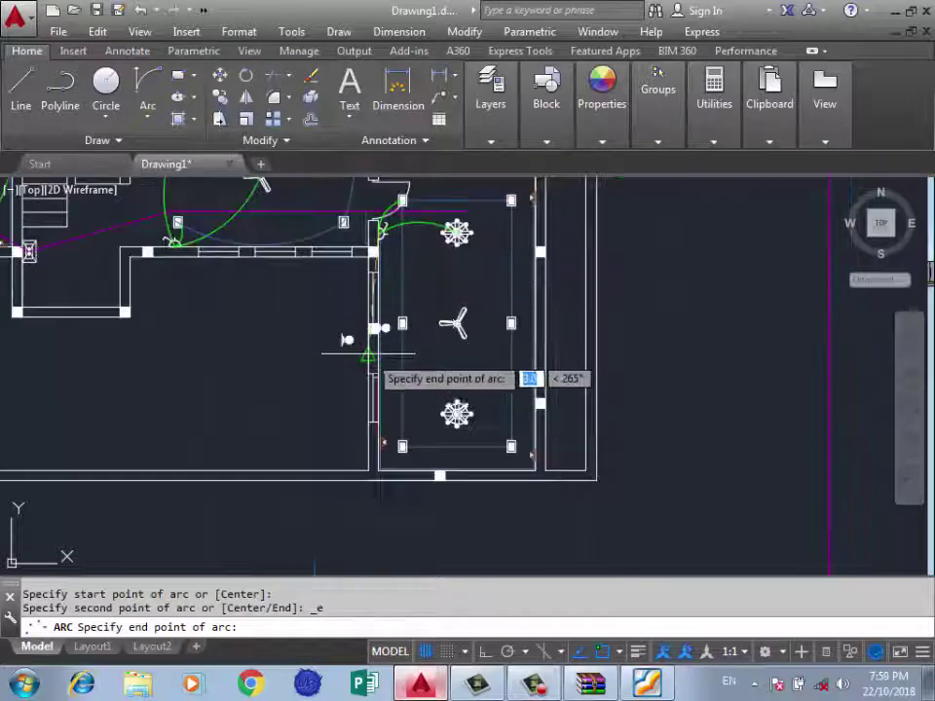
{"action": "scroll", "coordinate": [347, 353], "scroll_direction": "up", "scroll_amount": 4}
{"action": "left_click", "coordinate": [300, 332]}
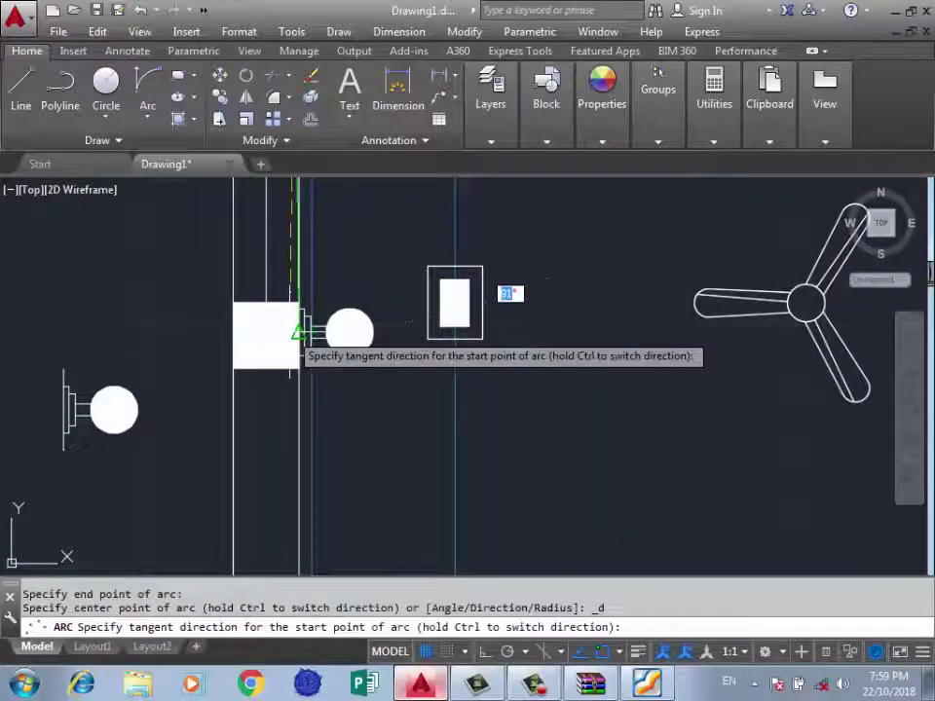
{"action": "scroll", "coordinate": [311, 329], "scroll_direction": "down", "scroll_amount": 4}
{"action": "left_click", "coordinate": [399, 266]}
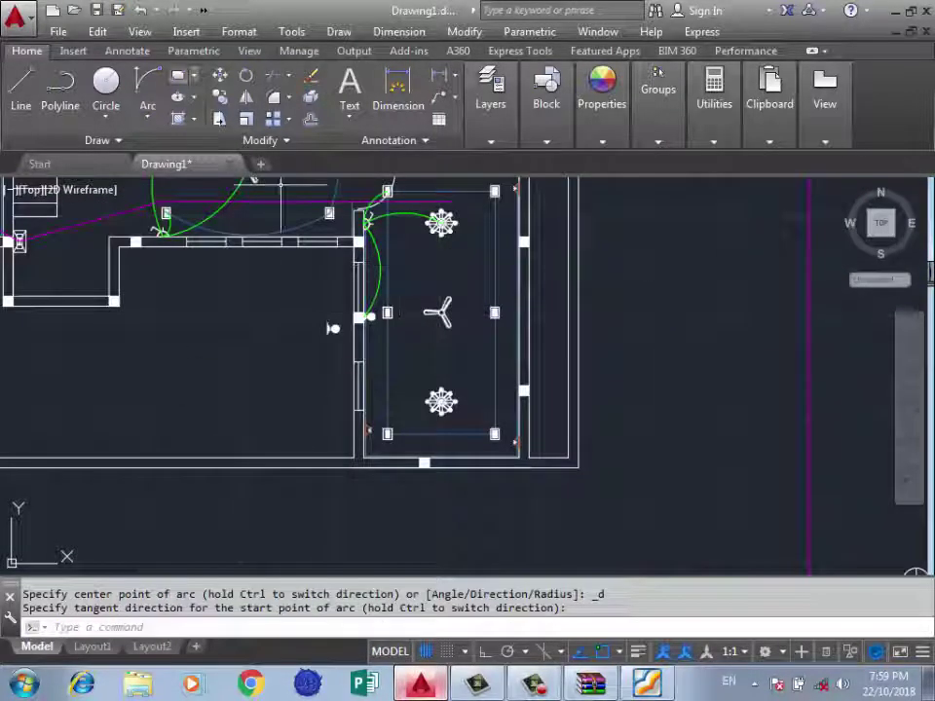
Arc a wire from the door switch to the ceiling fan hub using End and Direction options.
{"action": "key", "text": "Return"}
{"action": "scroll", "coordinate": [365, 283], "scroll_direction": "up", "scroll_amount": 3}
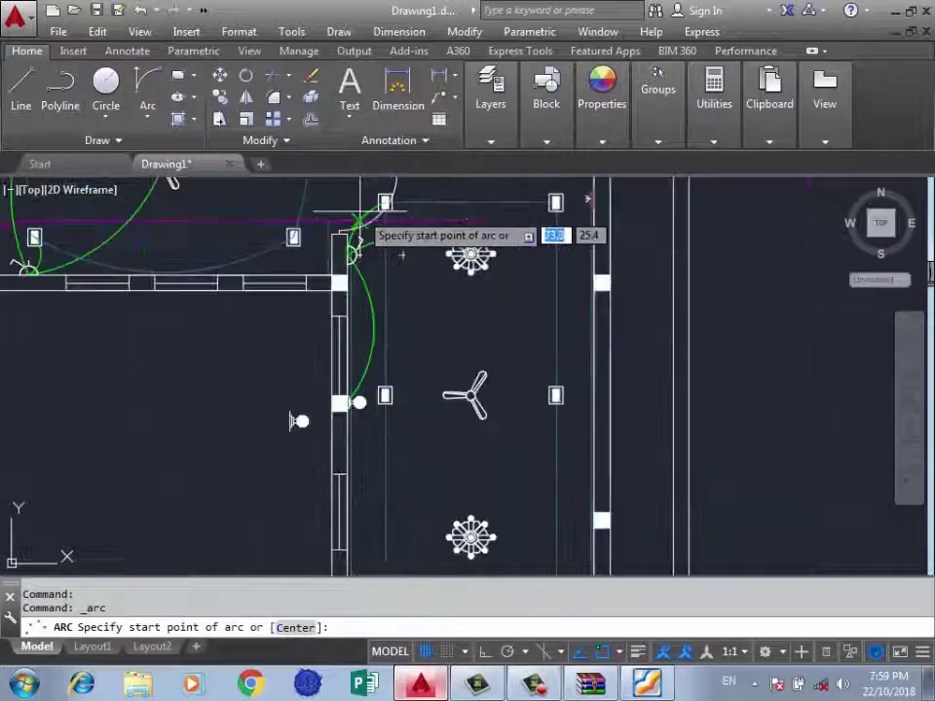
{"action": "scroll", "coordinate": [343, 270], "scroll_direction": "up", "scroll_amount": 3}
{"action": "scroll", "coordinate": [343, 281], "scroll_direction": "up", "scroll_amount": 3}
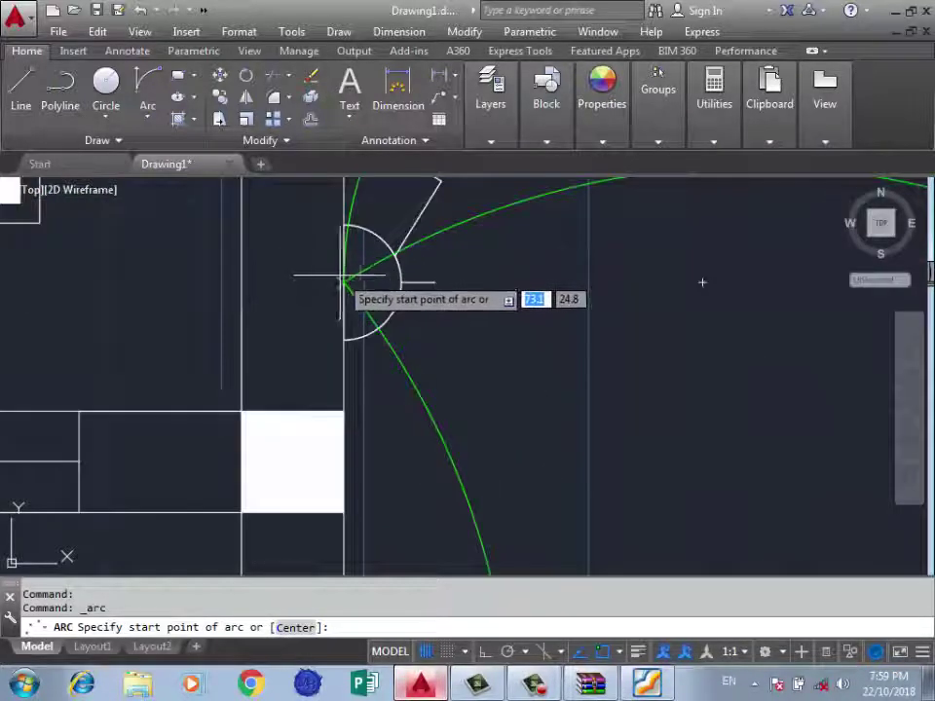
{"action": "left_click", "coordinate": [345, 275]}
{"action": "type", "text": "e"}
{"action": "key", "text": "Return"}
{"action": "scroll", "coordinate": [362, 382], "scroll_direction": "down", "scroll_amount": 3}
{"action": "scroll", "coordinate": [380, 377], "scroll_direction": "up", "scroll_amount": 3}
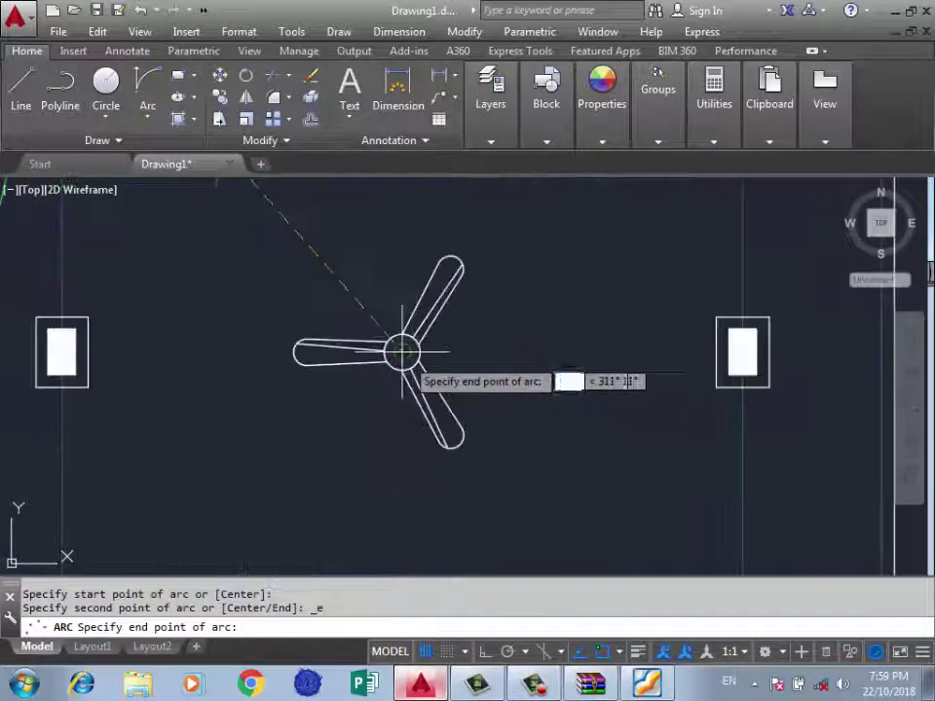
{"action": "left_click", "coordinate": [400, 350]}
{"action": "type", "text": "d"}
{"action": "key", "text": "Return"}
{"action": "scroll", "coordinate": [397, 354], "scroll_direction": "down", "scroll_amount": 3}
{"action": "left_click", "coordinate": [434, 263]}
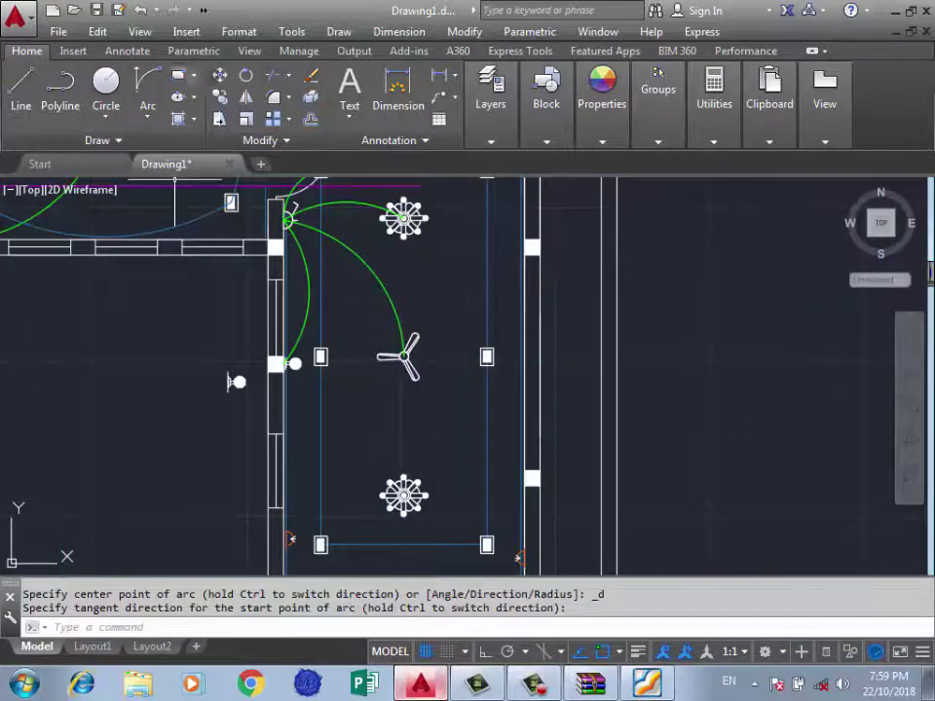
Arc one more wire to the lower ceiling light.
{"action": "left_click", "coordinate": [147, 83]}
{"action": "scroll", "coordinate": [287, 222], "scroll_direction": "up", "scroll_amount": 3}
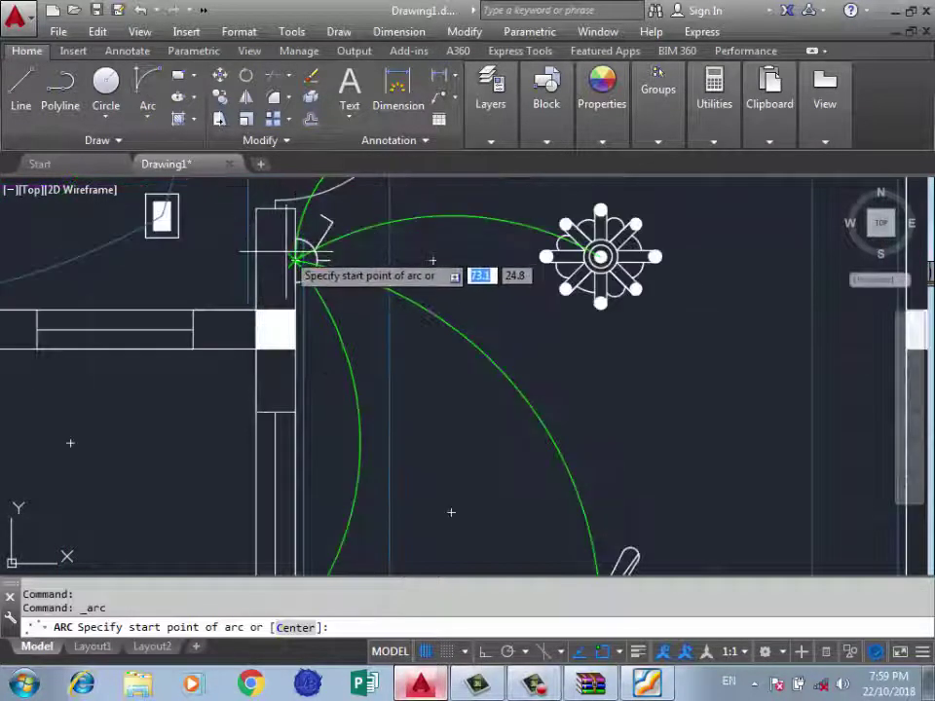
{"action": "scroll", "coordinate": [294, 261], "scroll_direction": "down", "scroll_amount": 3}
{"action": "scroll", "coordinate": [402, 348], "scroll_direction": "up", "scroll_amount": 2}
{"action": "scroll", "coordinate": [411, 388], "scroll_direction": "up", "scroll_amount": 1}
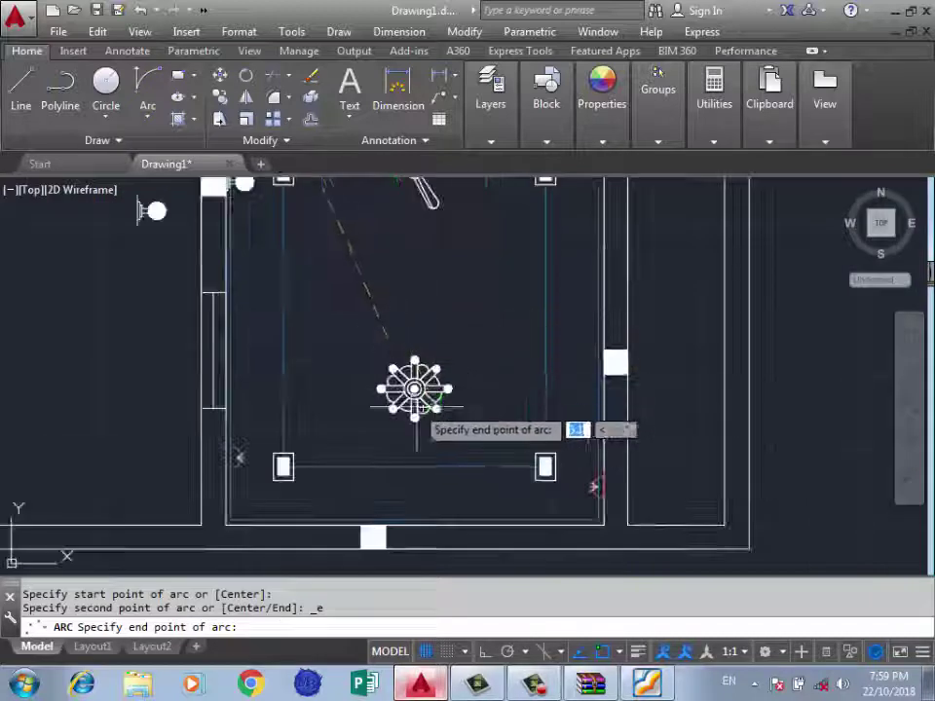
{"action": "scroll", "coordinate": [406, 405], "scroll_direction": "up", "scroll_amount": 2}
{"action": "scroll", "coordinate": [406, 405], "scroll_direction": "up", "scroll_amount": 2}
{"action": "left_click", "coordinate": [400, 417]}
{"action": "scroll", "coordinate": [402, 424], "scroll_direction": "down", "scroll_amount": 6}
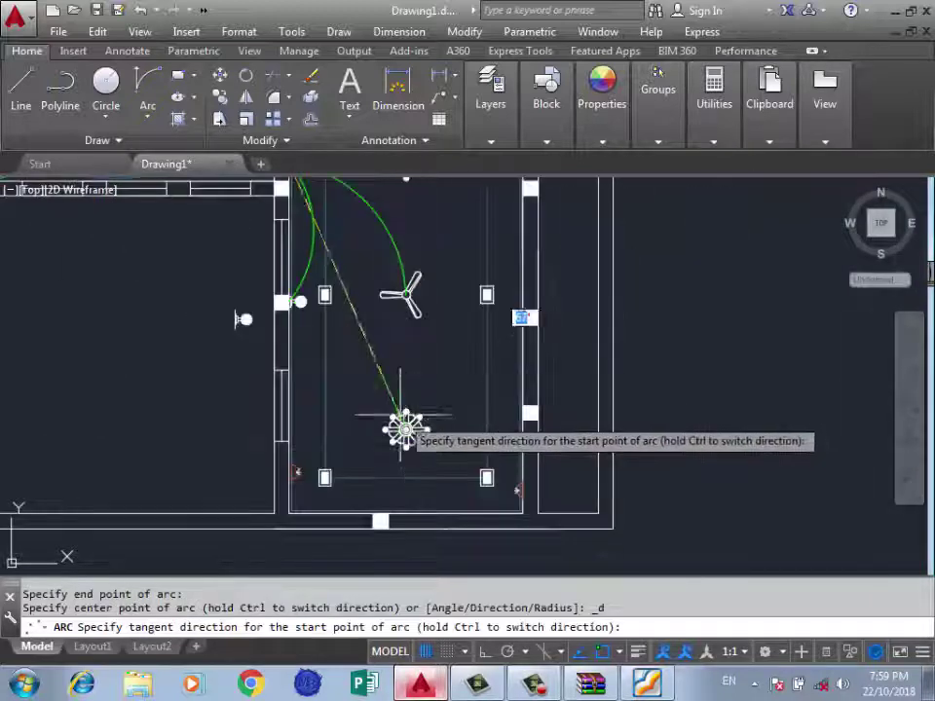
{"action": "left_click", "coordinate": [448, 312]}
{"action": "scroll", "coordinate": [550, 258], "scroll_direction": "down", "scroll_amount": 5}
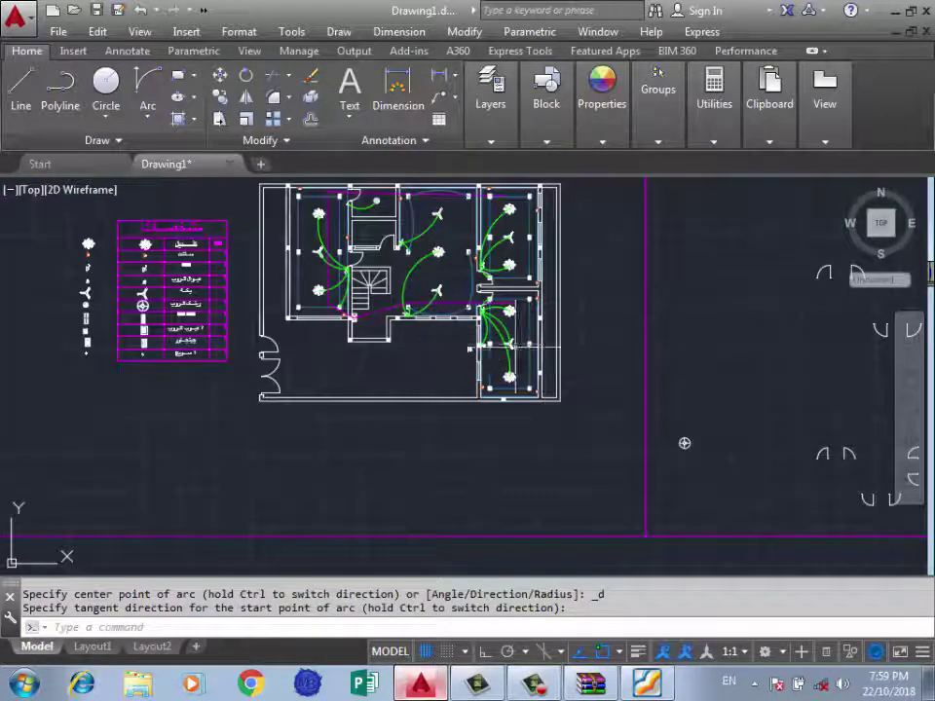
Select the top room's round ceiling light and begin copying it, then cancel.
{"action": "scroll", "coordinate": [502, 238], "scroll_direction": "up", "scroll_amount": 4}
{"action": "scroll", "coordinate": [560, 353], "scroll_direction": "down", "scroll_amount": 4}
{"action": "scroll", "coordinate": [410, 265], "scroll_direction": "up", "scroll_amount": 2}
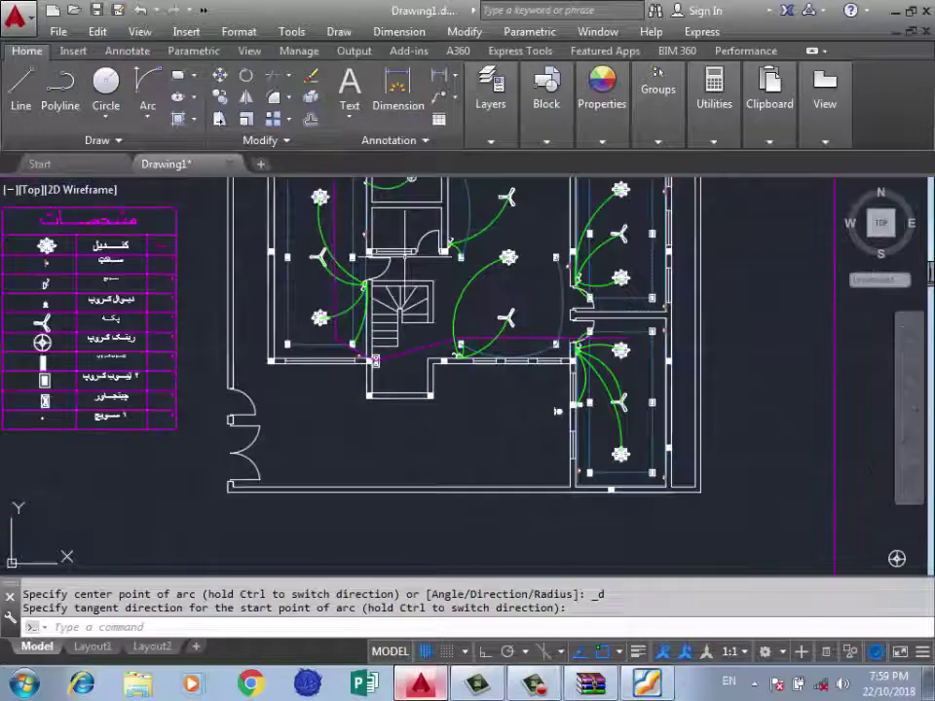
{"action": "scroll", "coordinate": [390, 321], "scroll_direction": "down", "scroll_amount": 2}
{"action": "scroll", "coordinate": [362, 356], "scroll_direction": "down", "scroll_amount": 3}
{"action": "scroll", "coordinate": [384, 331], "scroll_direction": "up", "scroll_amount": 7}
{"action": "scroll", "coordinate": [395, 321], "scroll_direction": "down", "scroll_amount": 1}
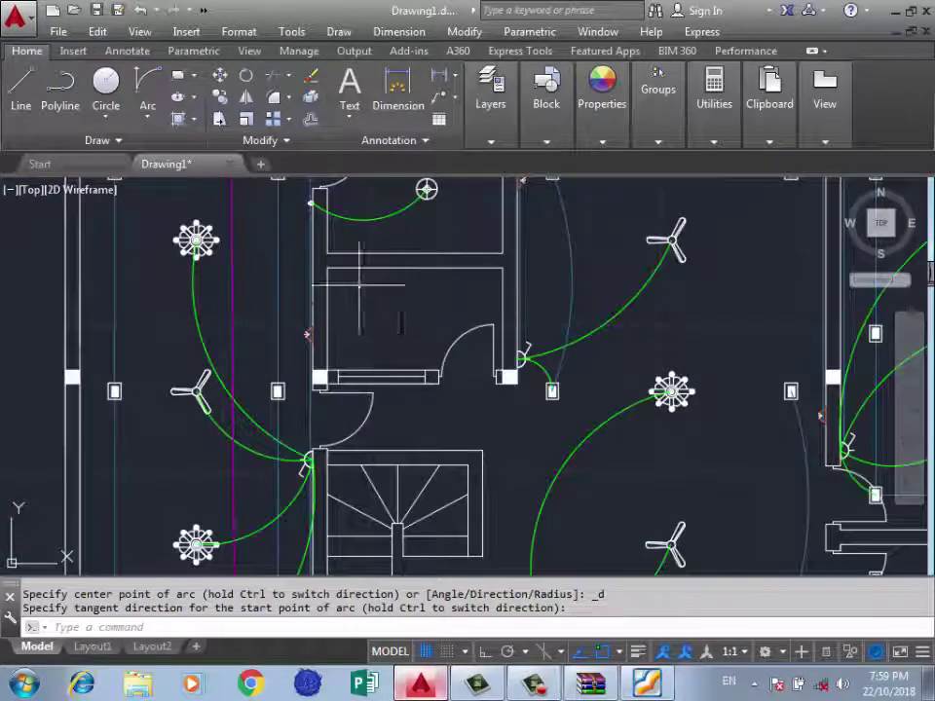
{"action": "scroll", "coordinate": [400, 292], "scroll_direction": "up", "scroll_amount": 3}
{"action": "scroll", "coordinate": [375, 292], "scroll_direction": "down", "scroll_amount": 2}
{"action": "scroll", "coordinate": [371, 314], "scroll_direction": "down", "scroll_amount": 3}
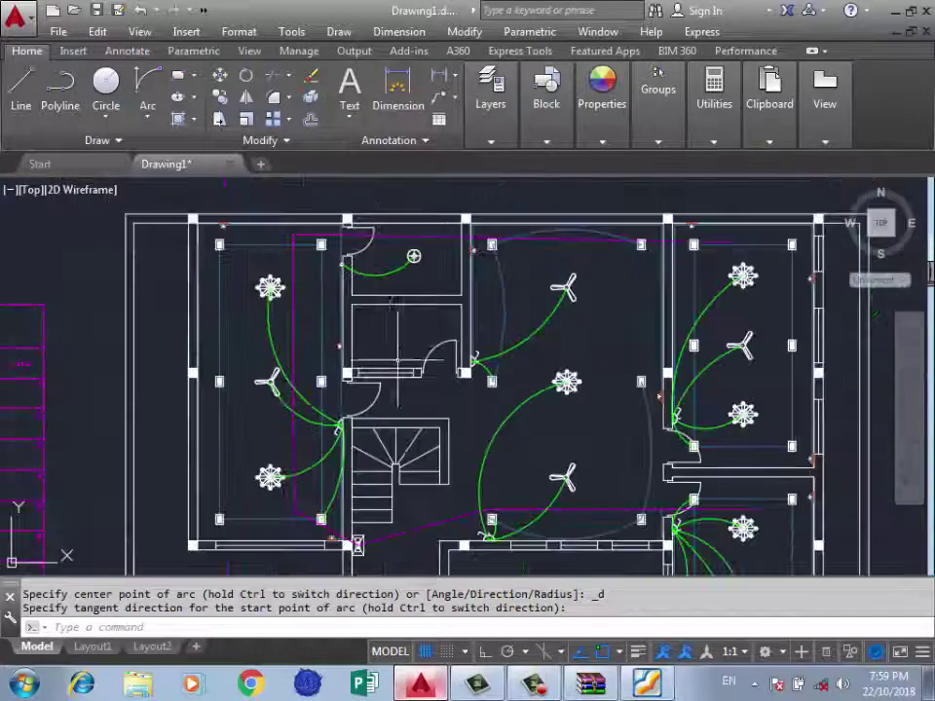
{"action": "scroll", "coordinate": [389, 345], "scroll_direction": "up", "scroll_amount": 3}
{"action": "scroll", "coordinate": [420, 211], "scroll_direction": "up", "scroll_amount": 3}
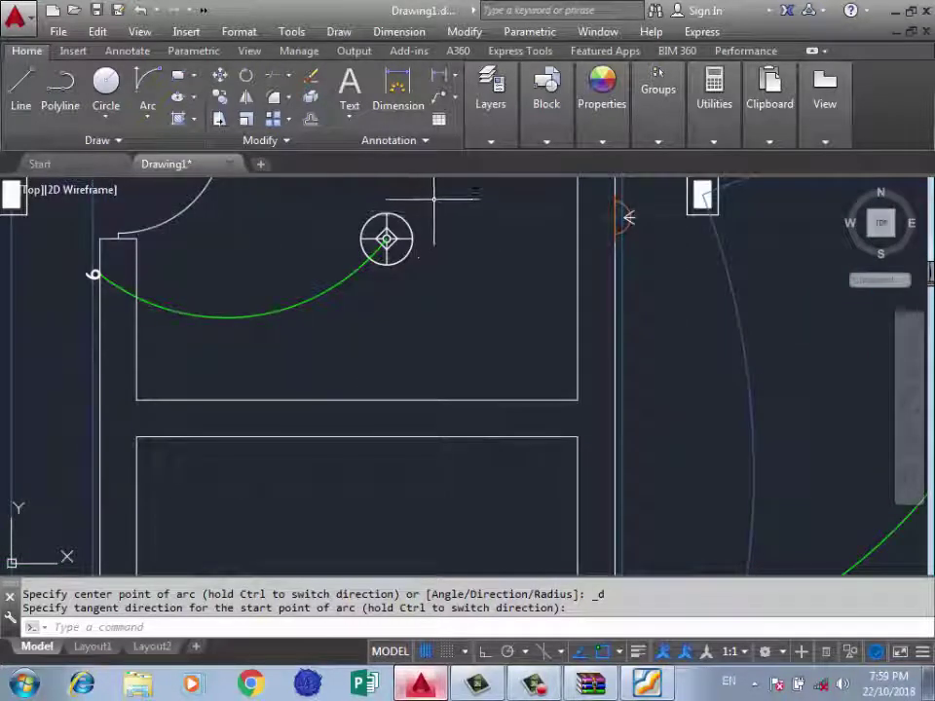
{"action": "left_click", "coordinate": [359, 213]}
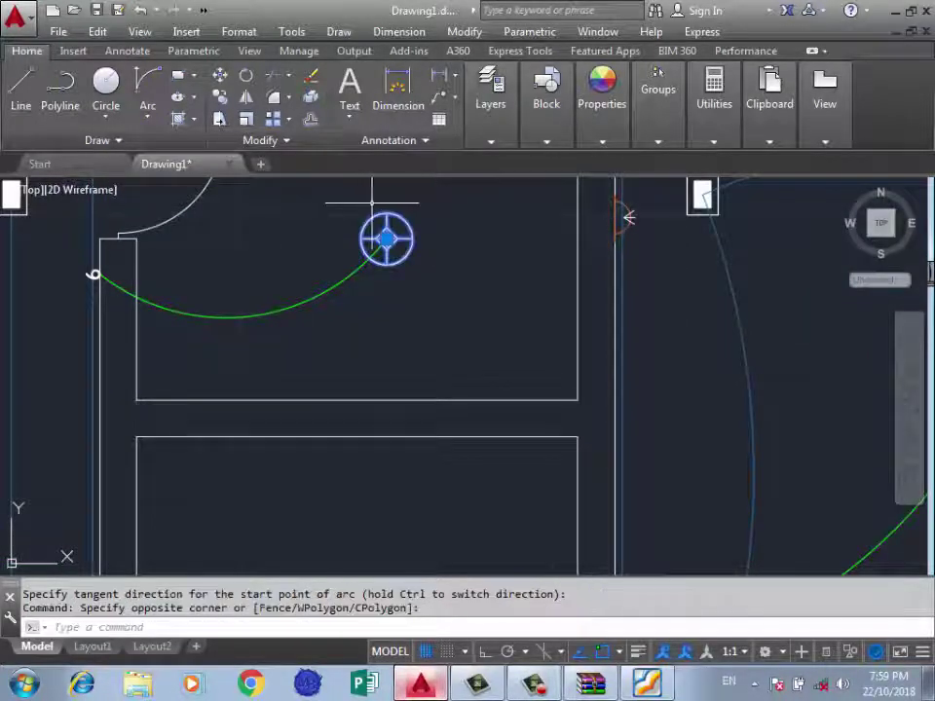
{"action": "type", "text": "co"}
{"action": "key", "text": "Return"}
{"action": "scroll", "coordinate": [380, 238], "scroll_direction": "up", "scroll_amount": 3}
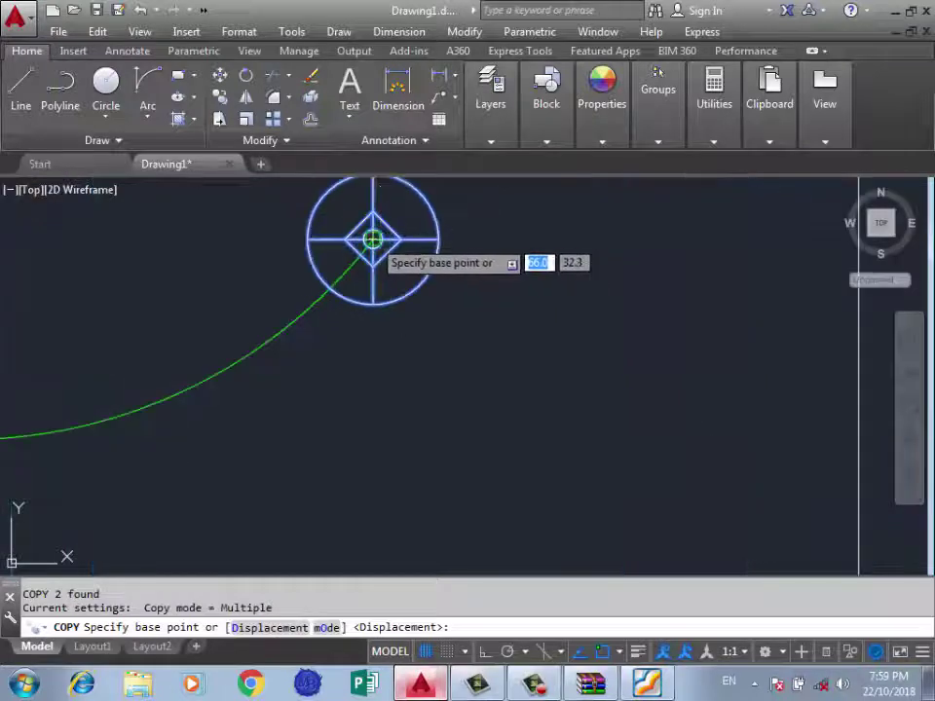
{"action": "left_click", "coordinate": [373, 238]}
{"action": "scroll", "coordinate": [374, 237], "scroll_direction": "down", "scroll_amount": 5}
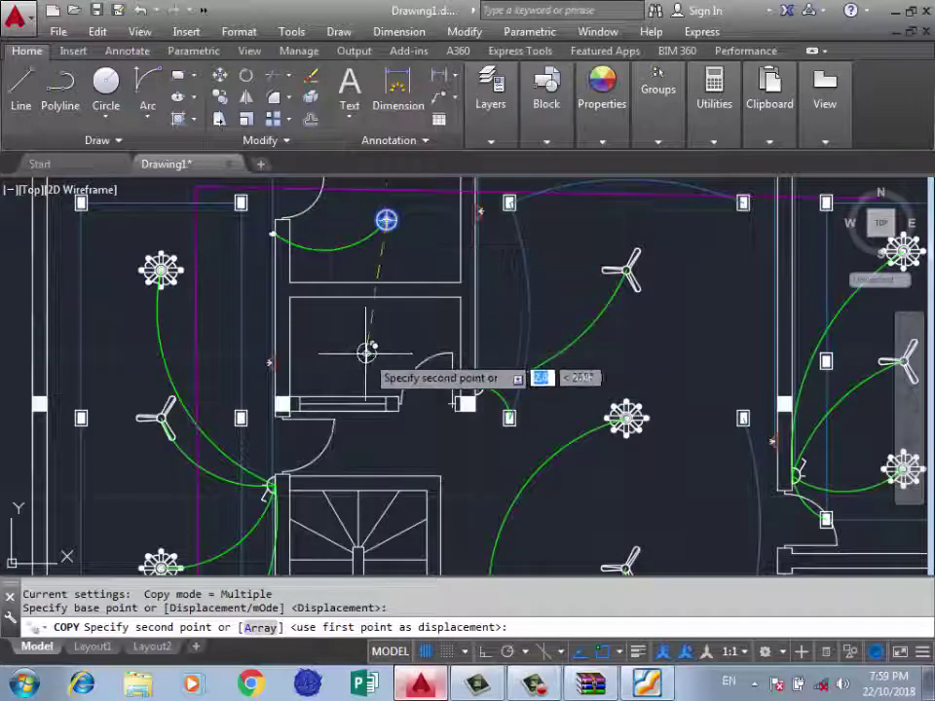
{"action": "key", "text": "Escape"}
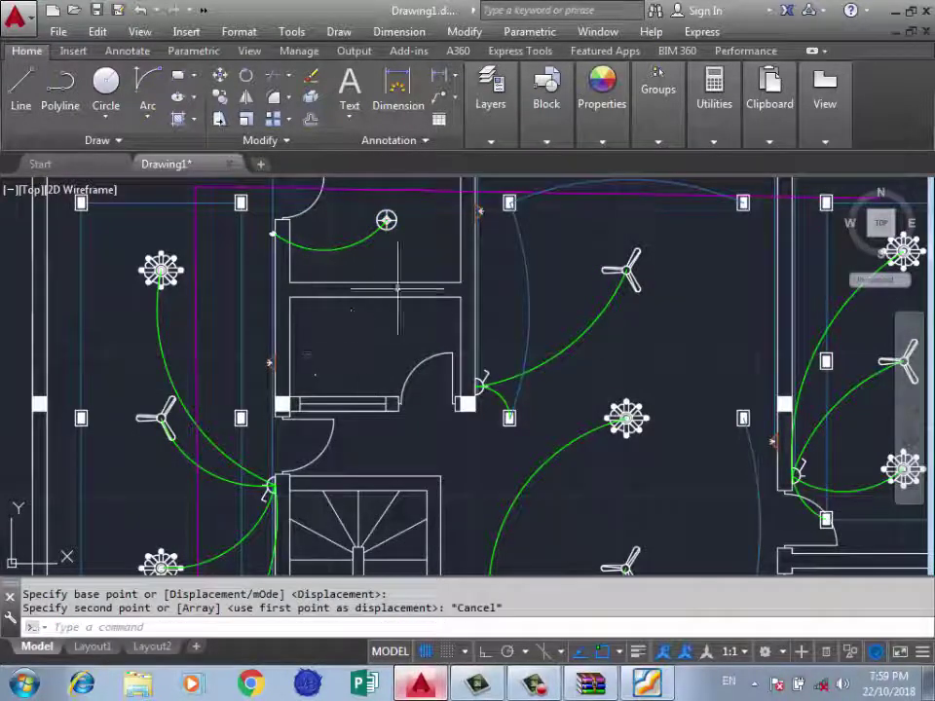
{"action": "scroll", "coordinate": [400, 224], "scroll_direction": "up", "scroll_amount": 2}
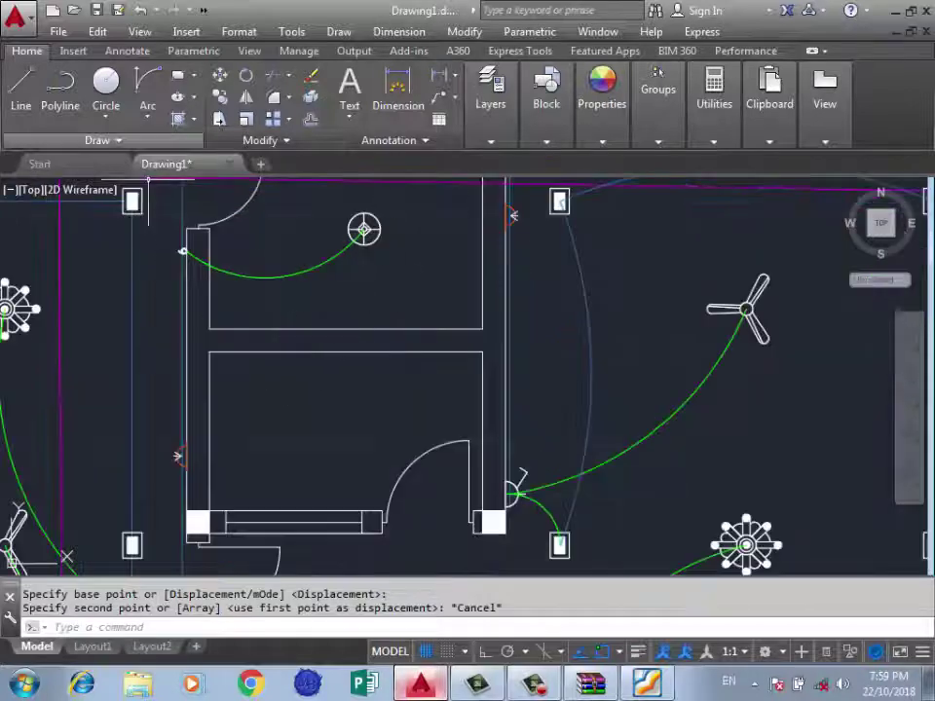
Draw a vertical guide line from the small room's top-wall midpoint to its bottom wall.
{"action": "left_click", "coordinate": [21, 85]}
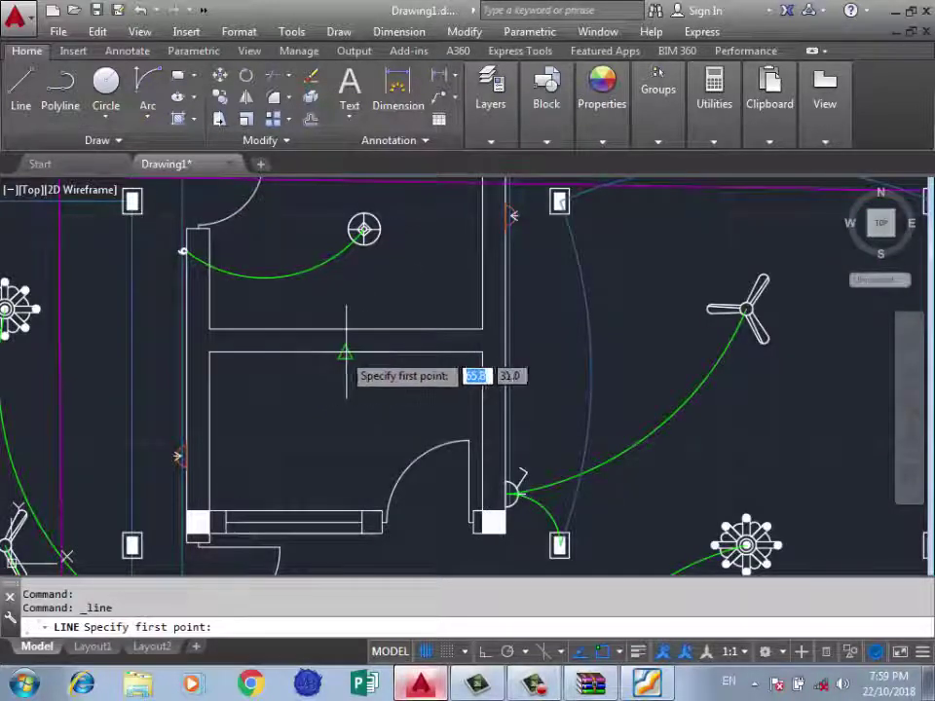
{"action": "left_click", "coordinate": [345, 353]}
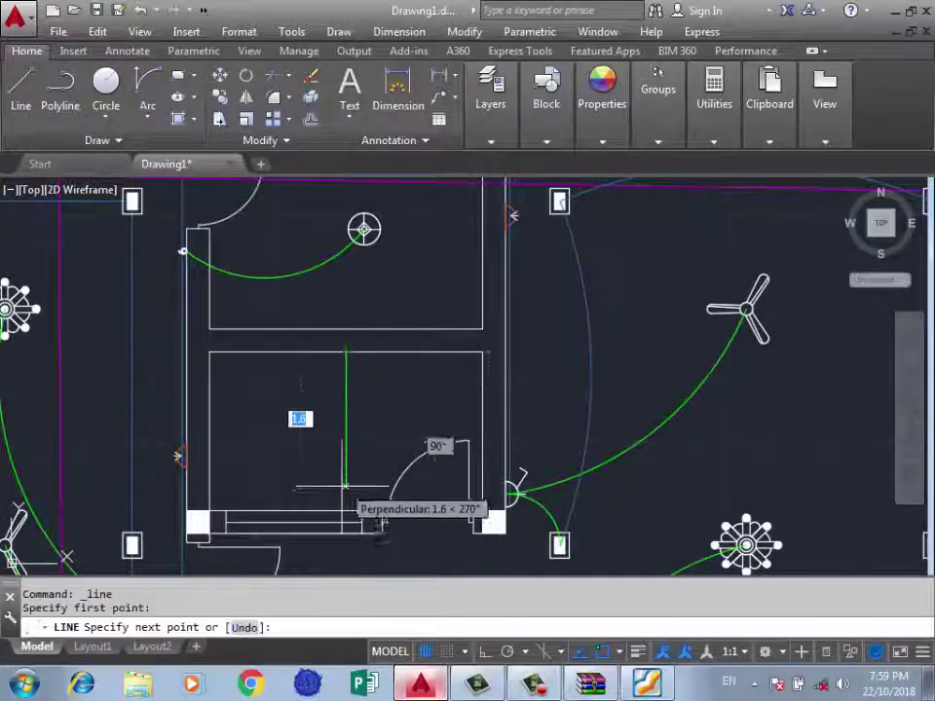
{"action": "key", "text": "Return"}
{"action": "left_click", "coordinate": [407, 202]}
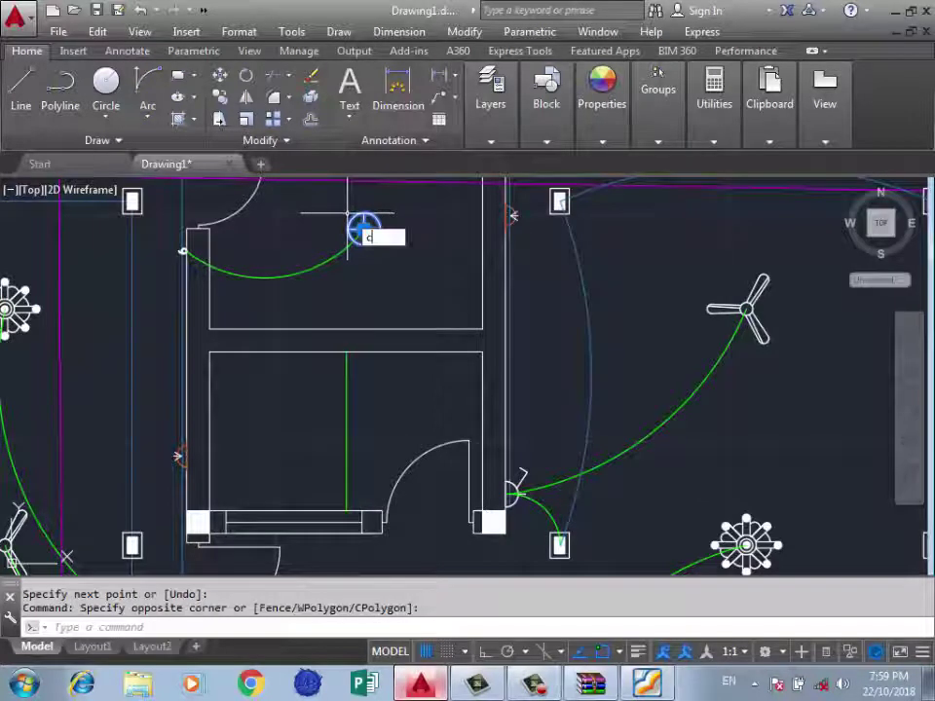
{"action": "type", "text": "o"}
{"action": "key", "text": "Return"}
Copy the ceiling light onto the guide line, then delete the guide line.
{"action": "left_click", "coordinate": [355, 255]}
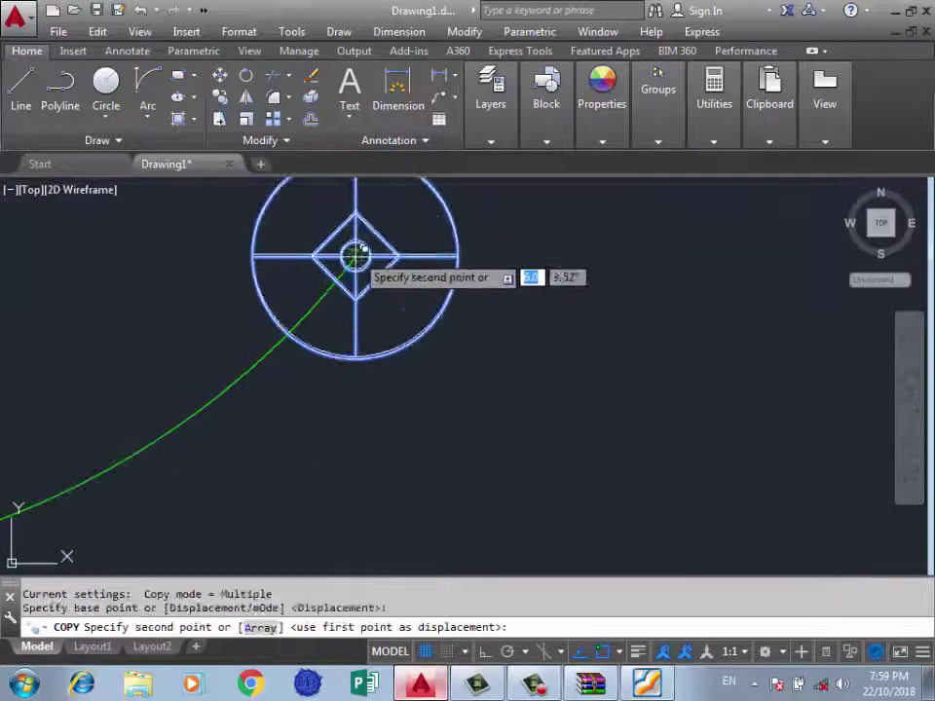
{"action": "scroll", "coordinate": [356, 255], "scroll_direction": "down", "scroll_amount": 5}
{"action": "left_click", "coordinate": [354, 431]}
{"action": "key", "text": "Return"}
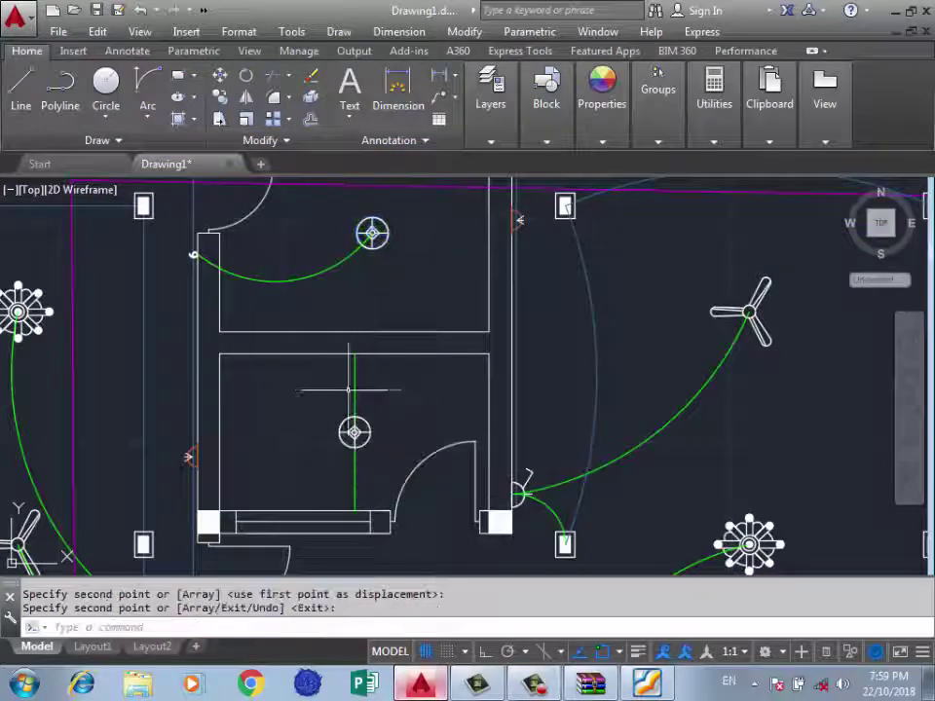
{"action": "left_click", "coordinate": [395, 401]}
{"action": "left_click", "coordinate": [321, 375]}
{"action": "key", "text": "Delete"}
Arc a green wire from the new light's centre to the small room's door.
{"action": "scroll", "coordinate": [351, 354], "scroll_direction": "down", "scroll_amount": 3}
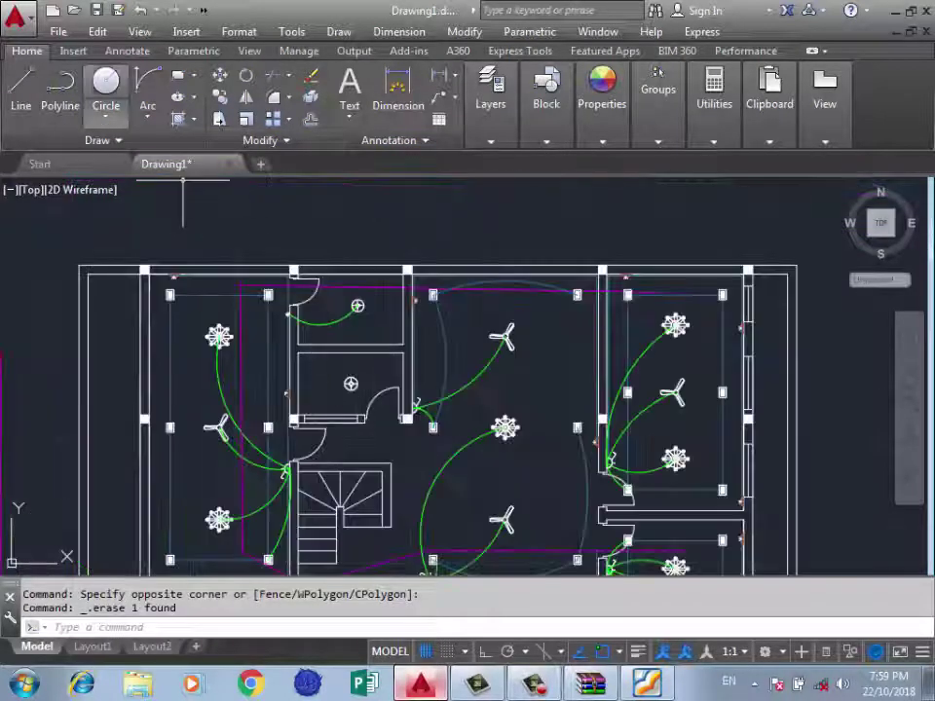
{"action": "left_click", "coordinate": [147, 85]}
{"action": "scroll", "coordinate": [349, 459], "scroll_direction": "up", "scroll_amount": 3}
{"action": "scroll", "coordinate": [317, 397], "scroll_direction": "up", "scroll_amount": 2}
{"action": "scroll", "coordinate": [332, 286], "scroll_direction": "up", "scroll_amount": 2}
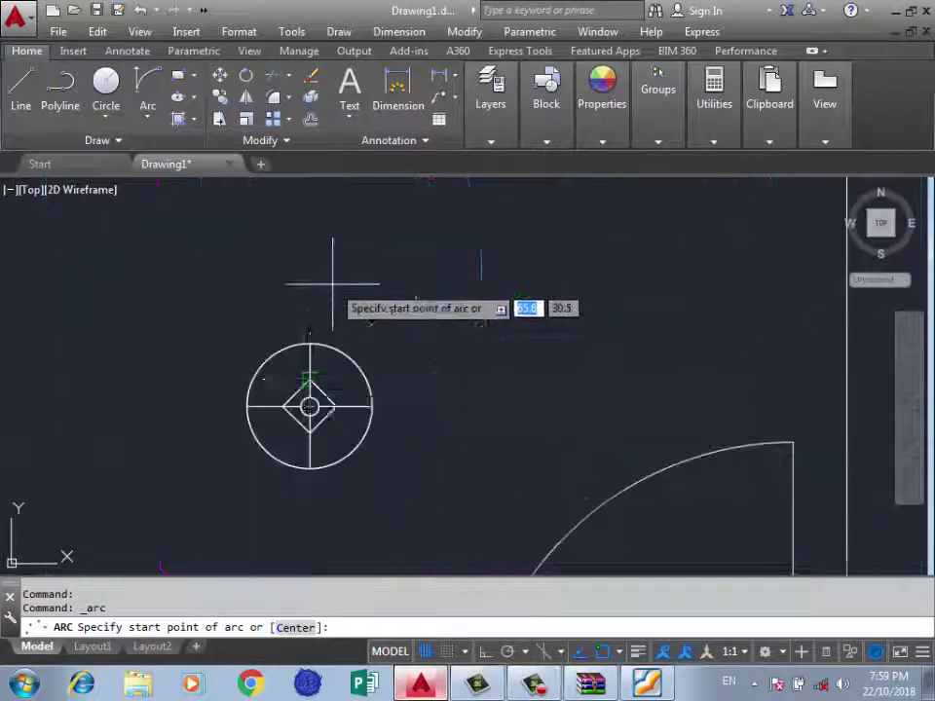
{"action": "left_click", "coordinate": [308, 406]}
{"action": "scroll", "coordinate": [340, 298], "scroll_direction": "down", "scroll_amount": 4}
{"action": "scroll", "coordinate": [369, 400], "scroll_direction": "up", "scroll_amount": 2}
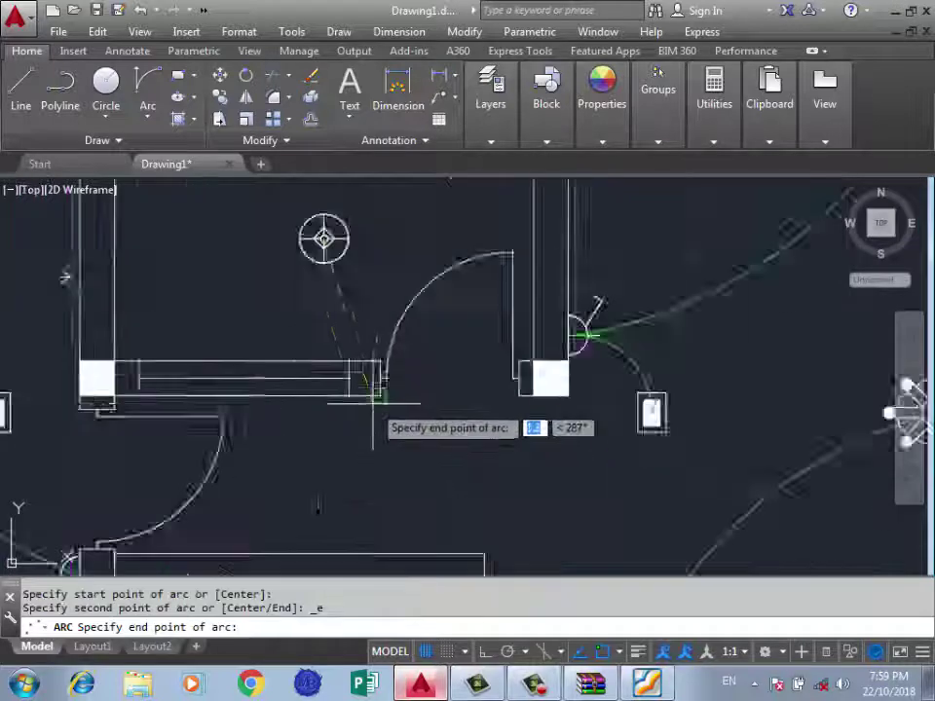
{"action": "scroll", "coordinate": [373, 401], "scroll_direction": "up", "scroll_amount": 3}
{"action": "left_click", "coordinate": [333, 392]}
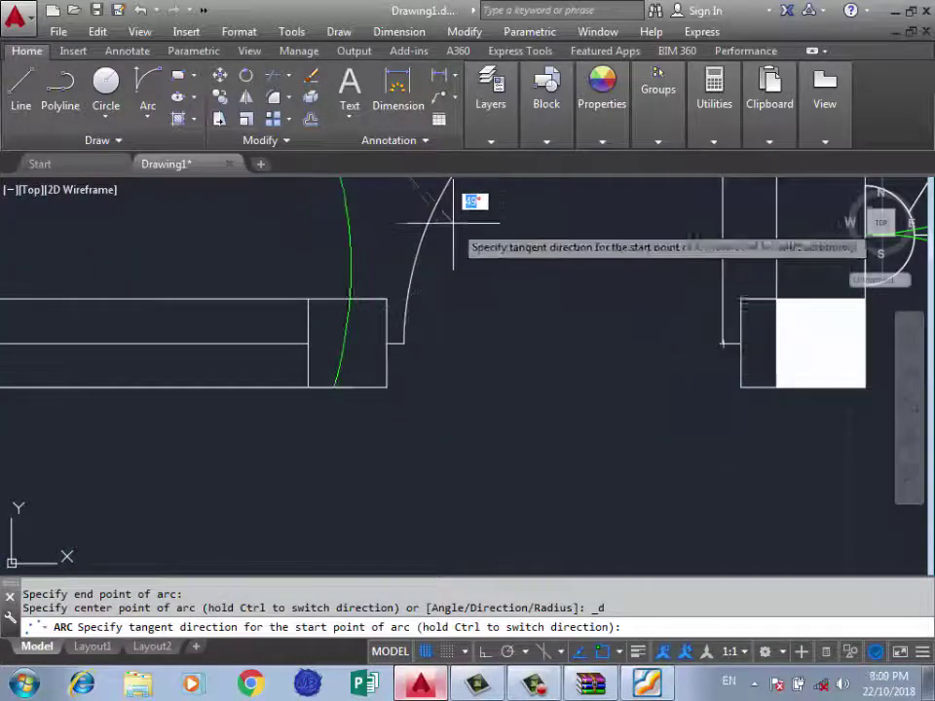
{"action": "scroll", "coordinate": [453, 415], "scroll_direction": "down", "scroll_amount": 3}
{"action": "scroll", "coordinate": [246, 334], "scroll_direction": "down", "scroll_amount": 2}
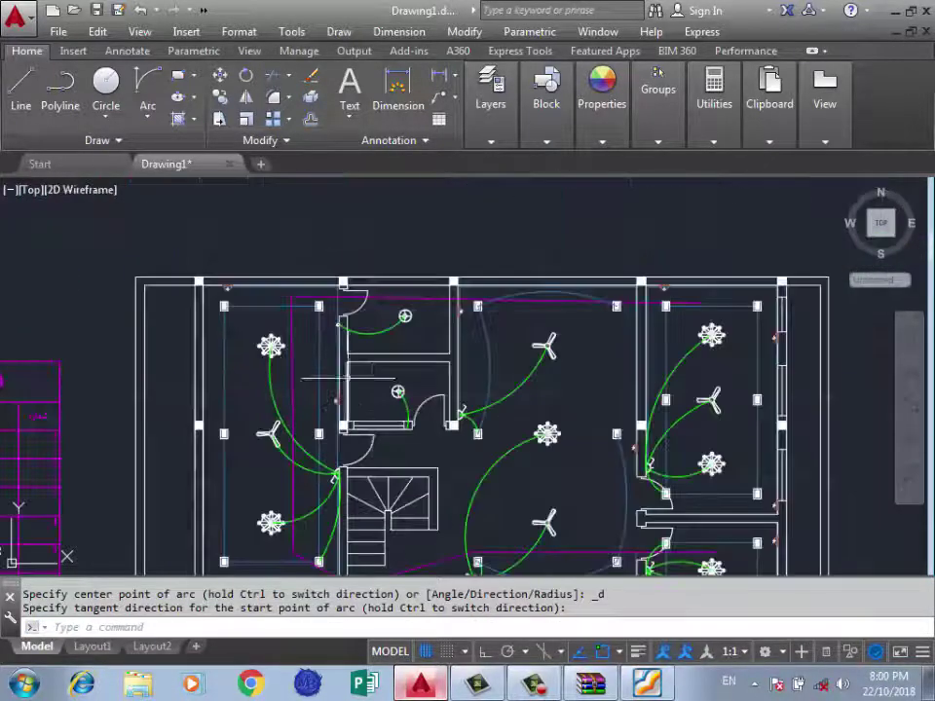
{"action": "scroll", "coordinate": [334, 324], "scroll_direction": "up", "scroll_amount": 4}
{"action": "scroll", "coordinate": [359, 395], "scroll_direction": "up", "scroll_amount": 2}
{"action": "left_click", "coordinate": [383, 430]}
Copy the upper door's switch symbol to the small room's door.
{"action": "left_click", "coordinate": [433, 464]}
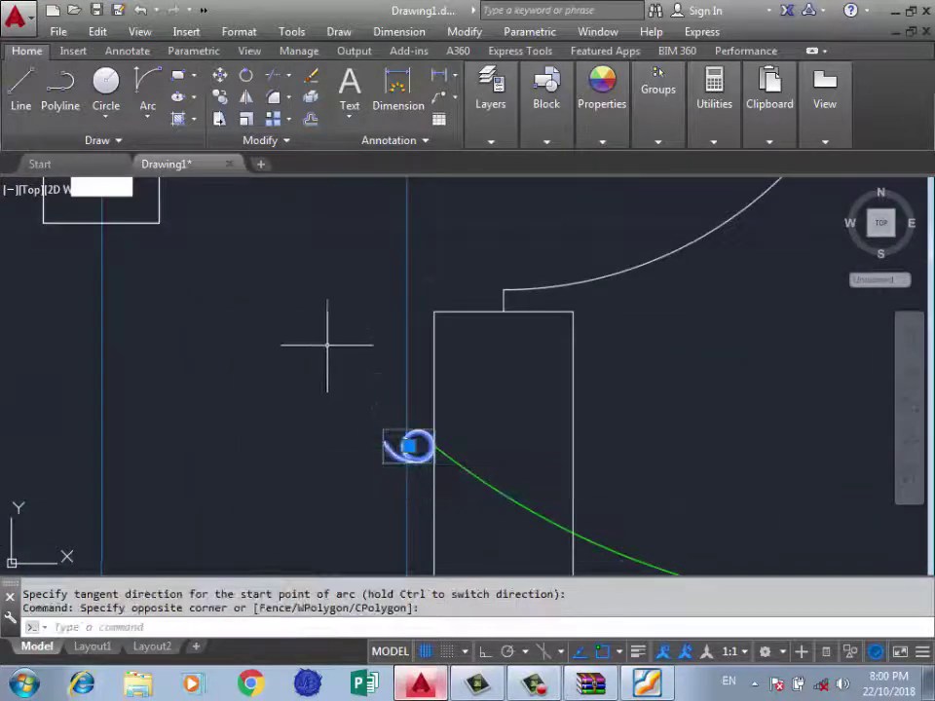
{"action": "type", "text": "co"}
{"action": "key", "text": "Return"}
{"action": "scroll", "coordinate": [409, 450], "scroll_direction": "up", "scroll_amount": 2}
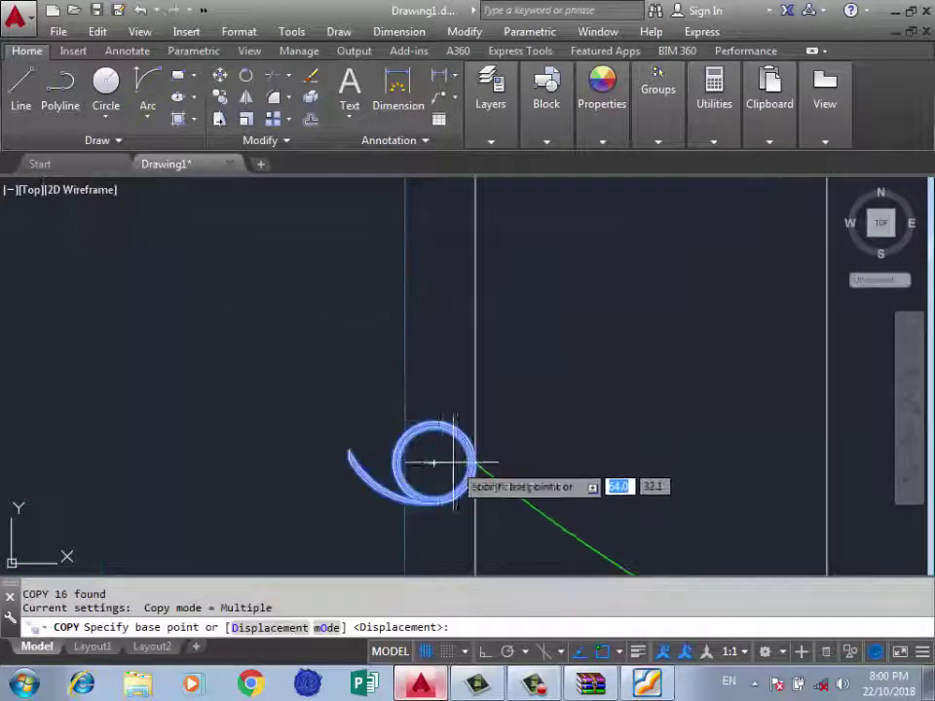
{"action": "scroll", "coordinate": [434, 460], "scroll_direction": "up", "scroll_amount": 1}
{"action": "left_click", "coordinate": [473, 462]}
{"action": "scroll", "coordinate": [371, 285], "scroll_direction": "down", "scroll_amount": 3}
{"action": "scroll", "coordinate": [438, 329], "scroll_direction": "down", "scroll_amount": 2}
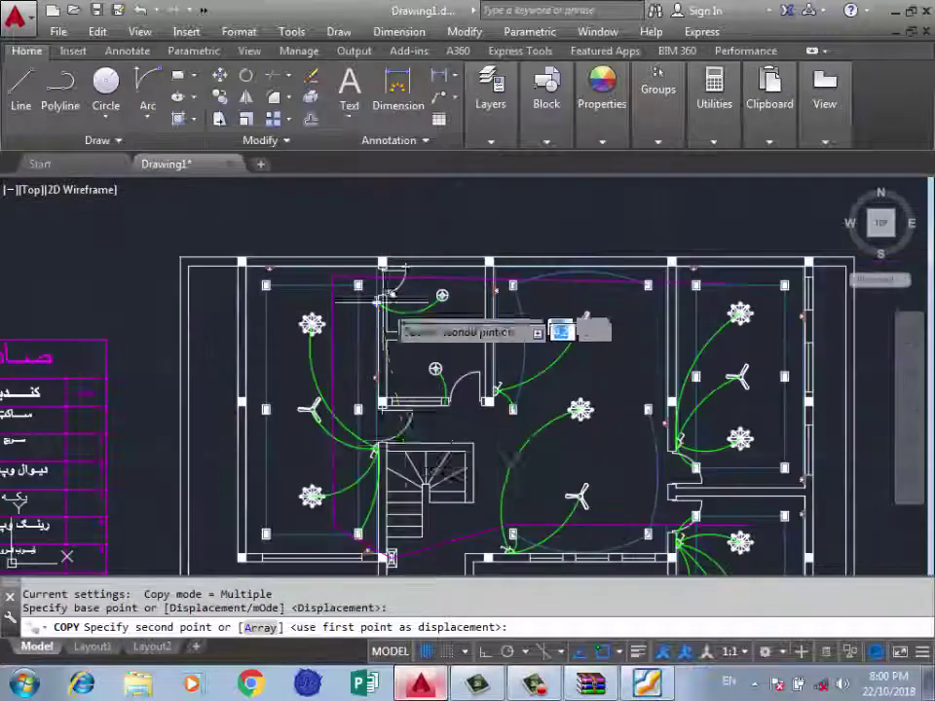
{"action": "scroll", "coordinate": [427, 409], "scroll_direction": "up", "scroll_amount": 5}
{"action": "scroll", "coordinate": [429, 409], "scroll_direction": "up", "scroll_amount": 2}
{"action": "left_click", "coordinate": [443, 329]}
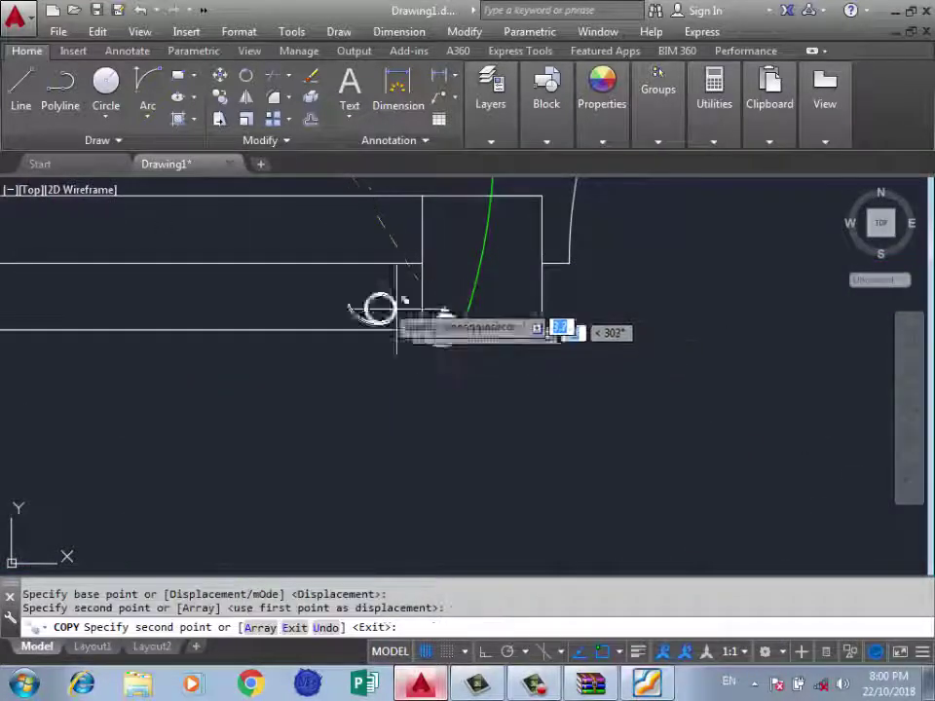
{"action": "key", "text": "Return"}
Rotate the copied switch 270° about the door jamb corner.
{"action": "left_click", "coordinate": [246, 75]}
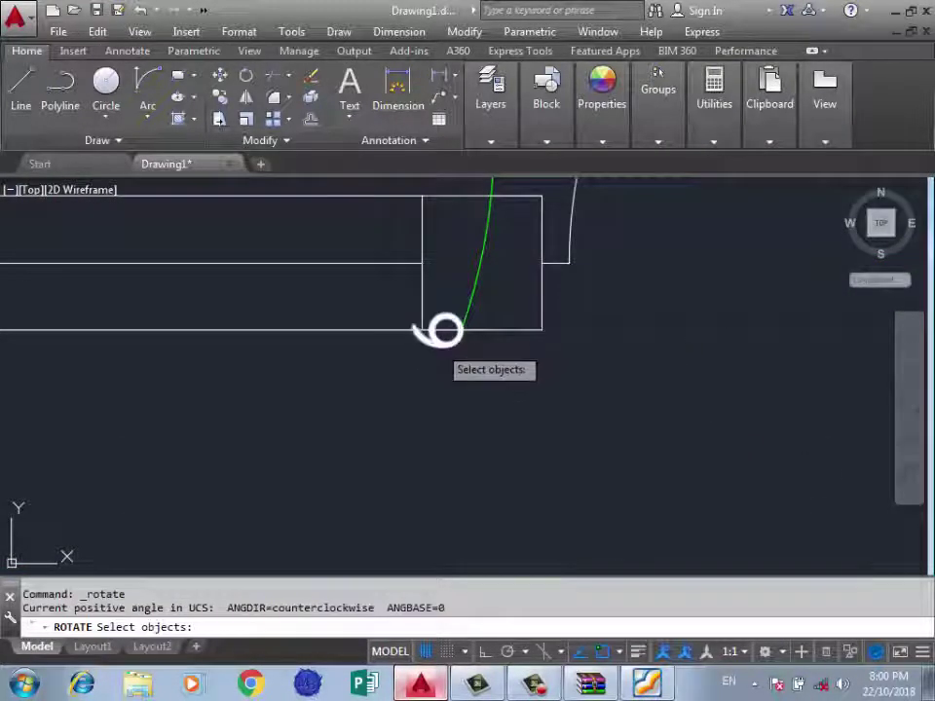
{"action": "left_click", "coordinate": [440, 329]}
{"action": "key", "text": "Return"}
{"action": "left_click", "coordinate": [461, 330]}
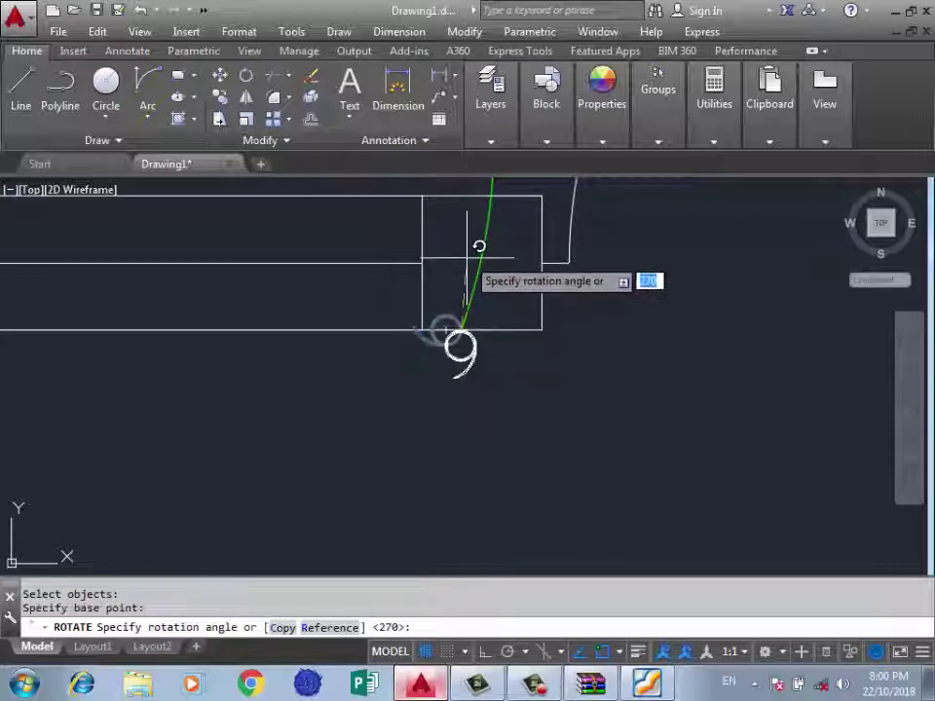
{"action": "key", "text": "Return"}
{"action": "scroll", "coordinate": [450, 390], "scroll_direction": "down", "scroll_amount": 3}
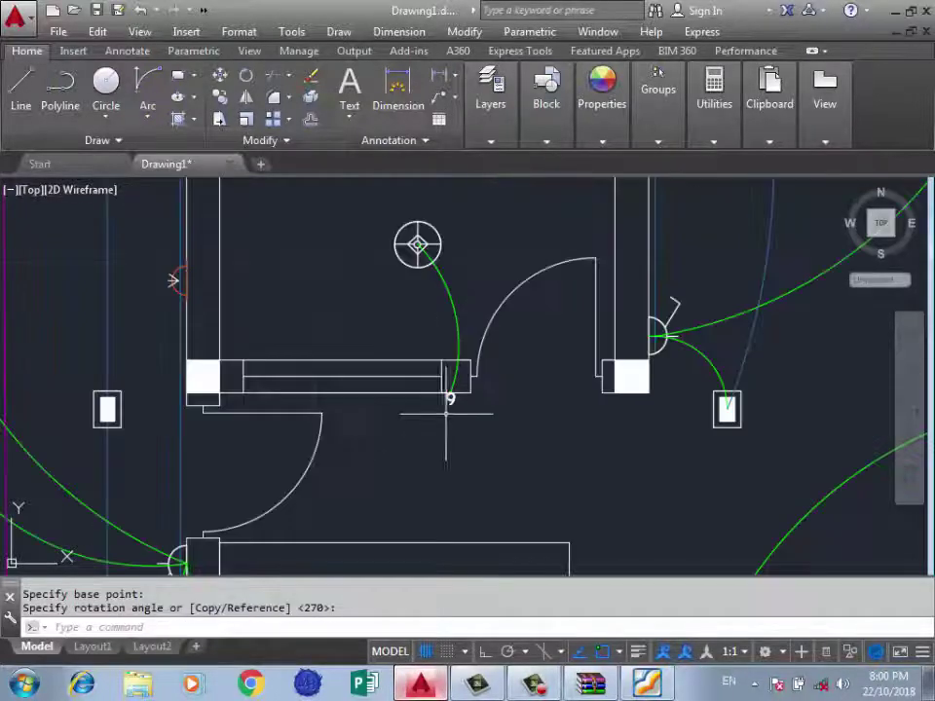
{"action": "scroll", "coordinate": [419, 360], "scroll_direction": "down", "scroll_amount": 3}
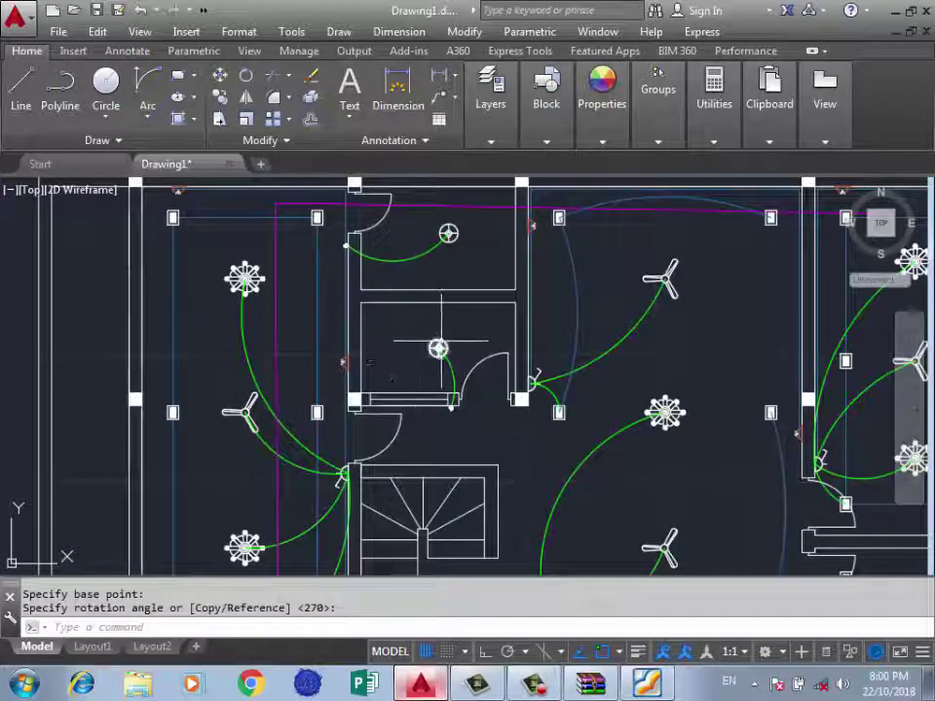
Zoom in and out across the drawing to review both floor plans and the legend.
{"action": "scroll", "coordinate": [418, 359], "scroll_direction": "up", "scroll_amount": 2}
{"action": "scroll", "coordinate": [464, 334], "scroll_direction": "down", "scroll_amount": 6}
{"action": "scroll", "coordinate": [439, 336], "scroll_direction": "up", "scroll_amount": 4}
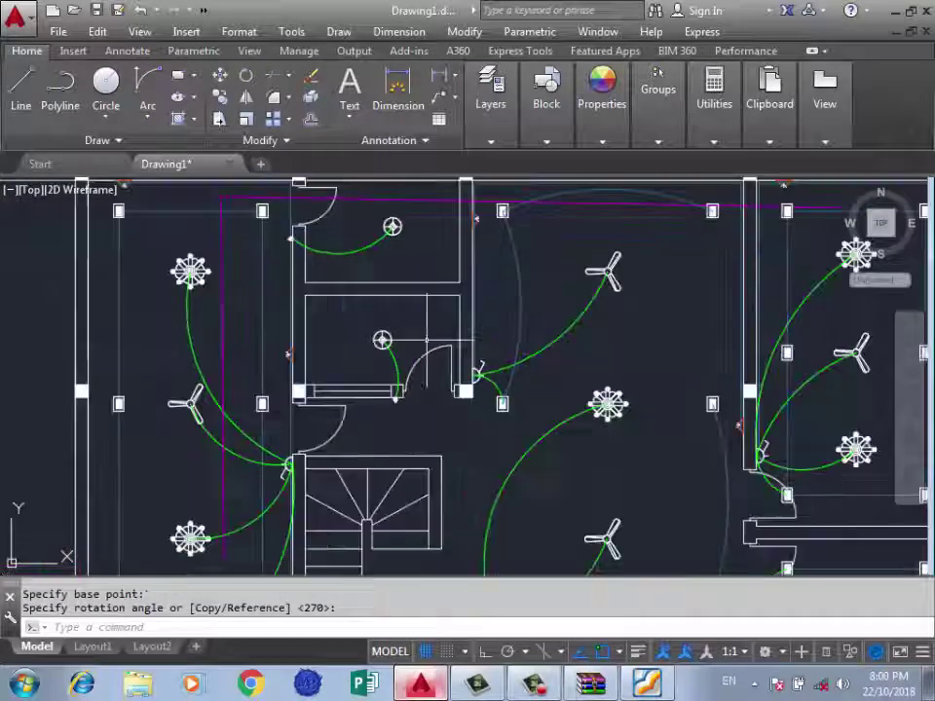
{"action": "scroll", "coordinate": [427, 341], "scroll_direction": "down", "scroll_amount": 3}
{"action": "scroll", "coordinate": [322, 302], "scroll_direction": "down", "scroll_amount": 3}
{"action": "scroll", "coordinate": [292, 292], "scroll_direction": "up", "scroll_amount": 2}
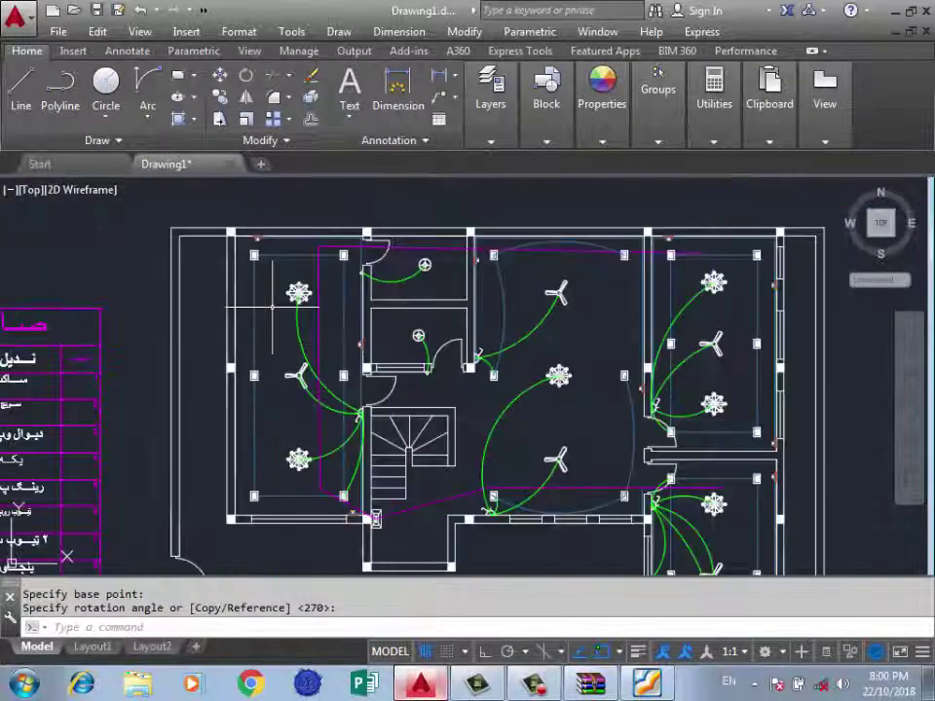
{"action": "scroll", "coordinate": [273, 280], "scroll_direction": "down", "scroll_amount": 4}
{"action": "scroll", "coordinate": [343, 392], "scroll_direction": "up", "scroll_amount": 4}
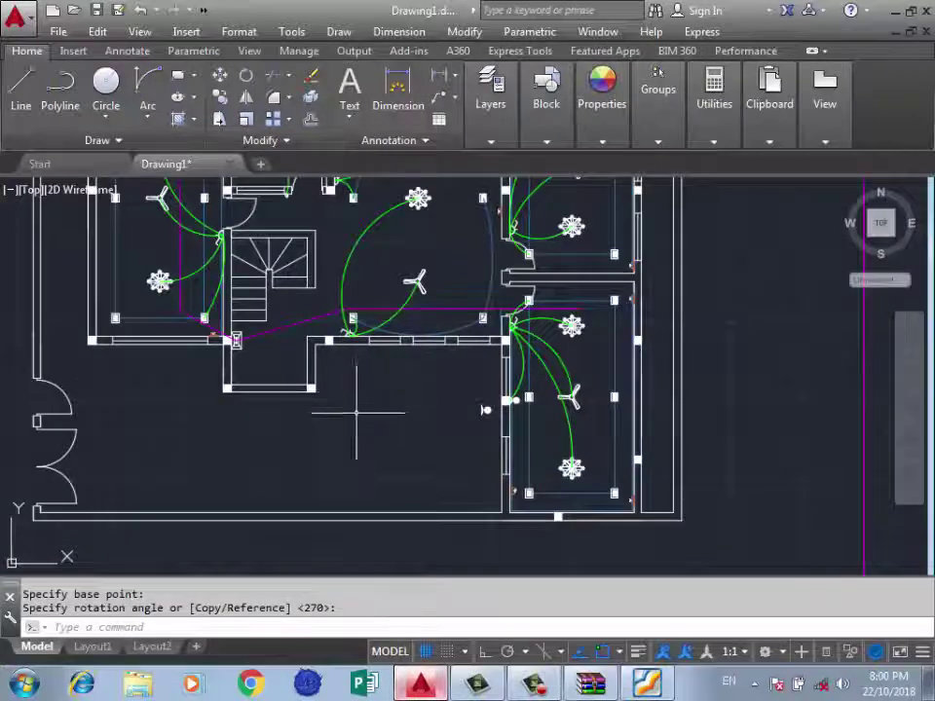
{"action": "scroll", "coordinate": [351, 399], "scroll_direction": "down", "scroll_amount": 4}
{"action": "scroll", "coordinate": [422, 426], "scroll_direction": "up", "scroll_amount": 3}
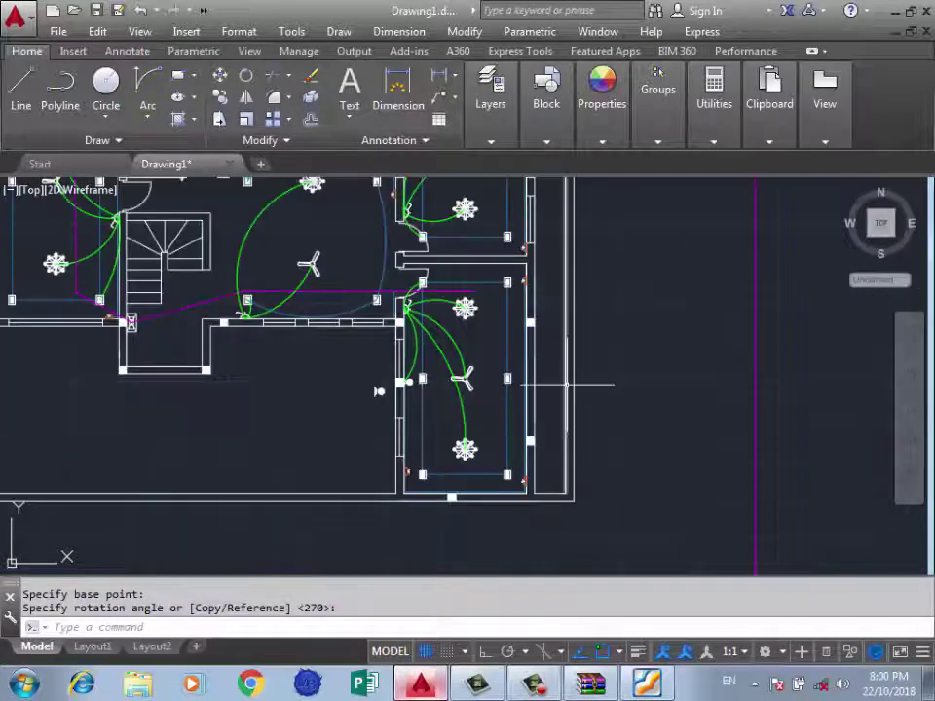
{"action": "scroll", "coordinate": [566, 384], "scroll_direction": "down", "scroll_amount": 1}
{"action": "scroll", "coordinate": [542, 392], "scroll_direction": "down", "scroll_amount": 1}
{"action": "scroll", "coordinate": [526, 428], "scroll_direction": "down", "scroll_amount": 1}
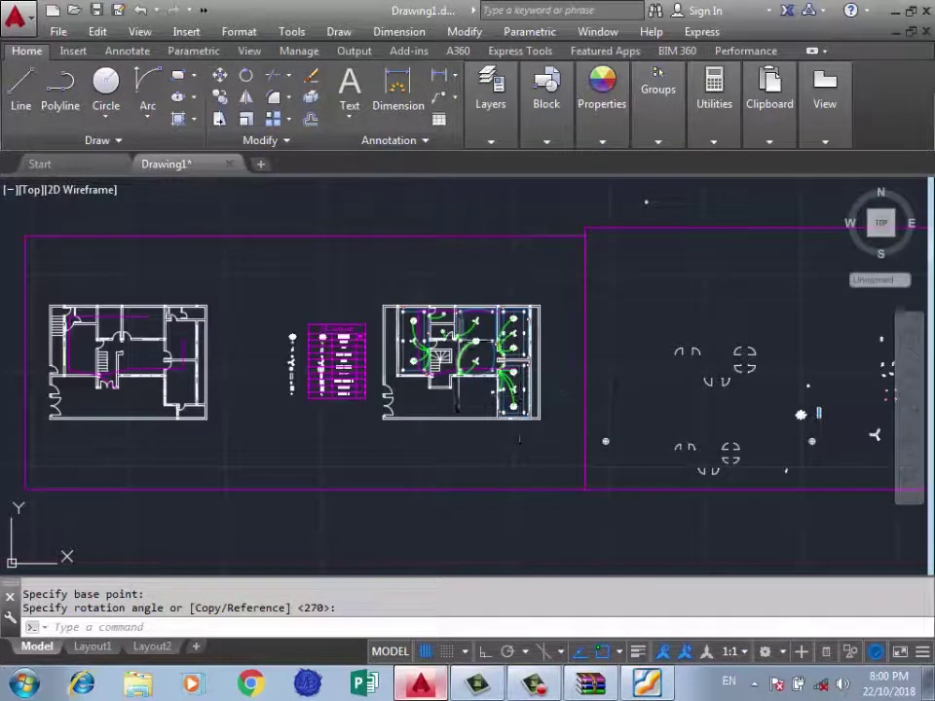
{"action": "scroll", "coordinate": [500, 341], "scroll_direction": "down", "scroll_amount": 2}
{"action": "scroll", "coordinate": [584, 336], "scroll_direction": "down", "scroll_amount": 1}
{"action": "scroll", "coordinate": [492, 349], "scroll_direction": "up", "scroll_amount": 2}
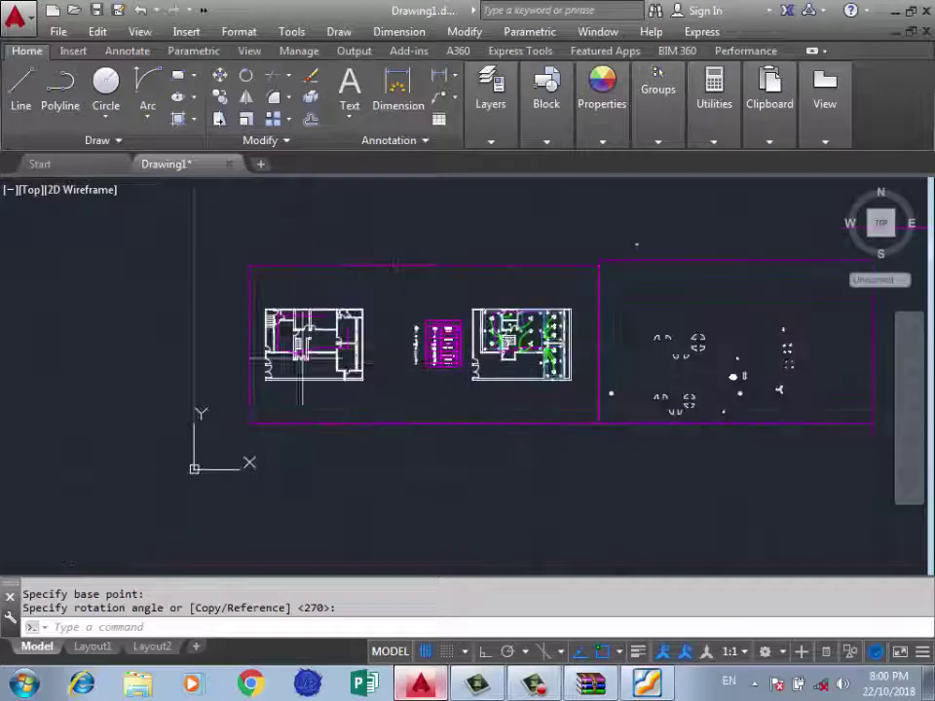
{"action": "scroll", "coordinate": [281, 348], "scroll_direction": "up", "scroll_amount": 3}
{"action": "scroll", "coordinate": [277, 301], "scroll_direction": "up", "scroll_amount": 4}
Switch to the reference electrical floor-plan PDF in Foxit Reader.
{"action": "scroll", "coordinate": [292, 312], "scroll_direction": "down", "scroll_amount": 4}
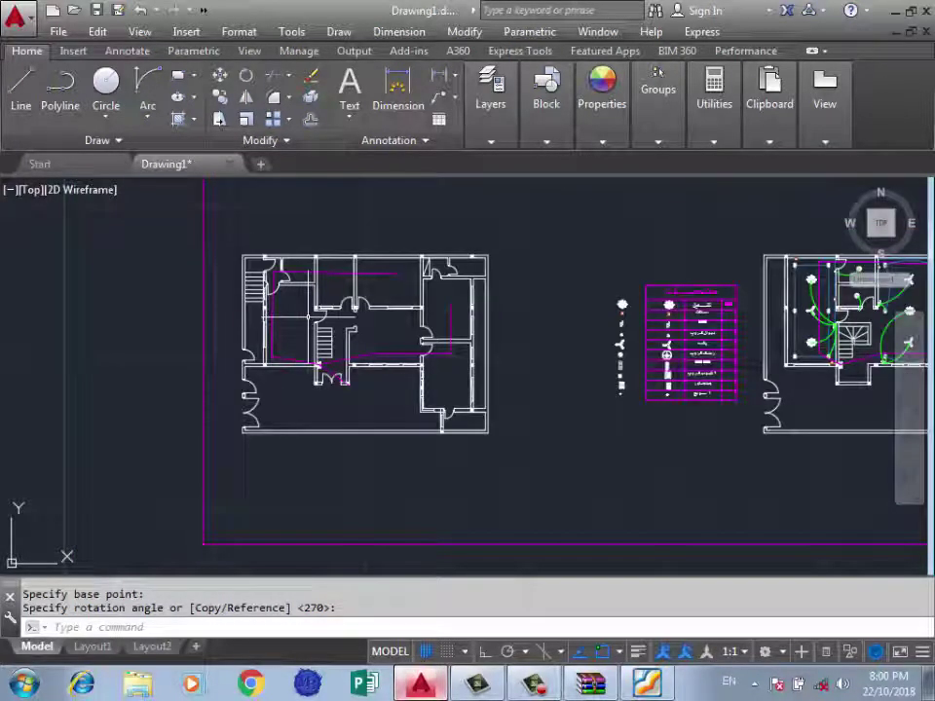
{"action": "scroll", "coordinate": [321, 340], "scroll_direction": "down", "scroll_amount": 2}
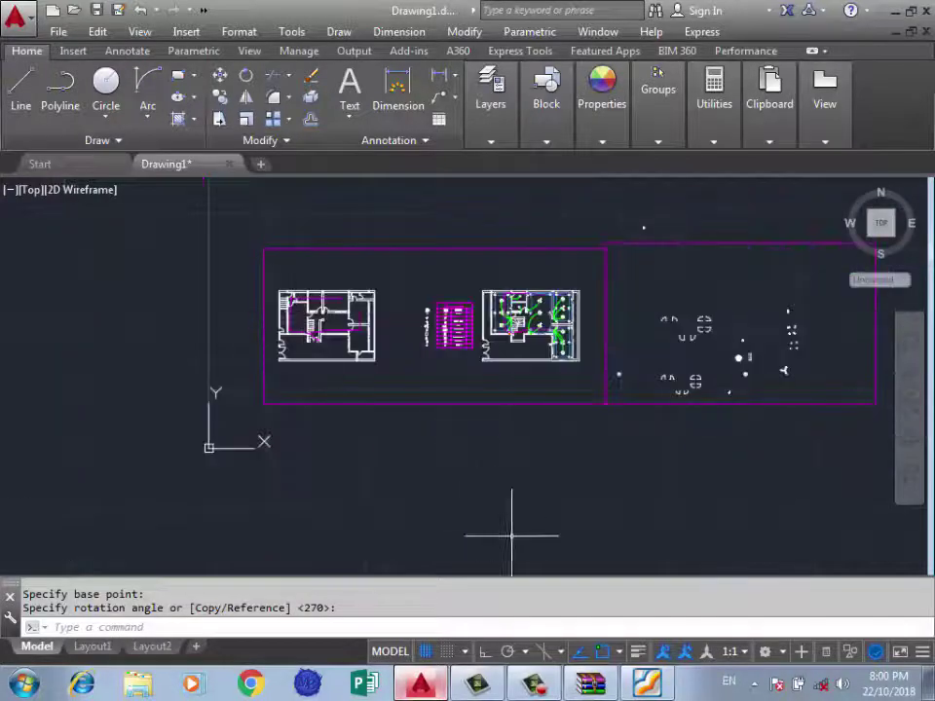
{"action": "key", "text": "alt+Tab"}
Open the first PDF inside the 'plan for course - Copy' archive.
{"action": "scroll", "coordinate": [389, 292], "scroll_direction": "down", "scroll_amount": 2, "text": "ctrl"}
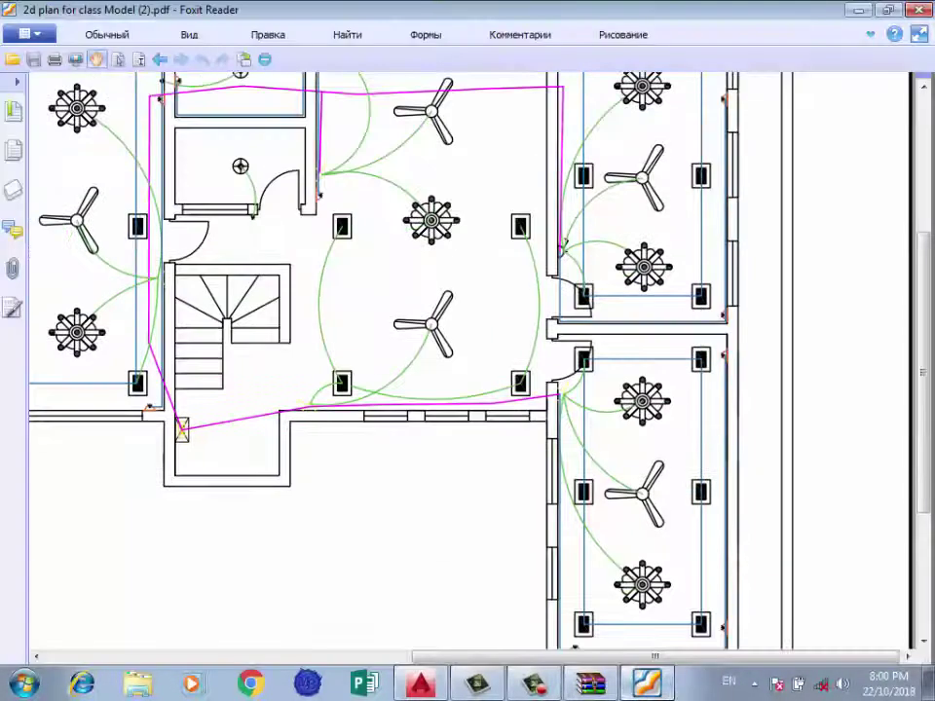
{"action": "scroll", "coordinate": [487, 360], "scroll_direction": "up", "scroll_amount": 2, "text": "ctrl"}
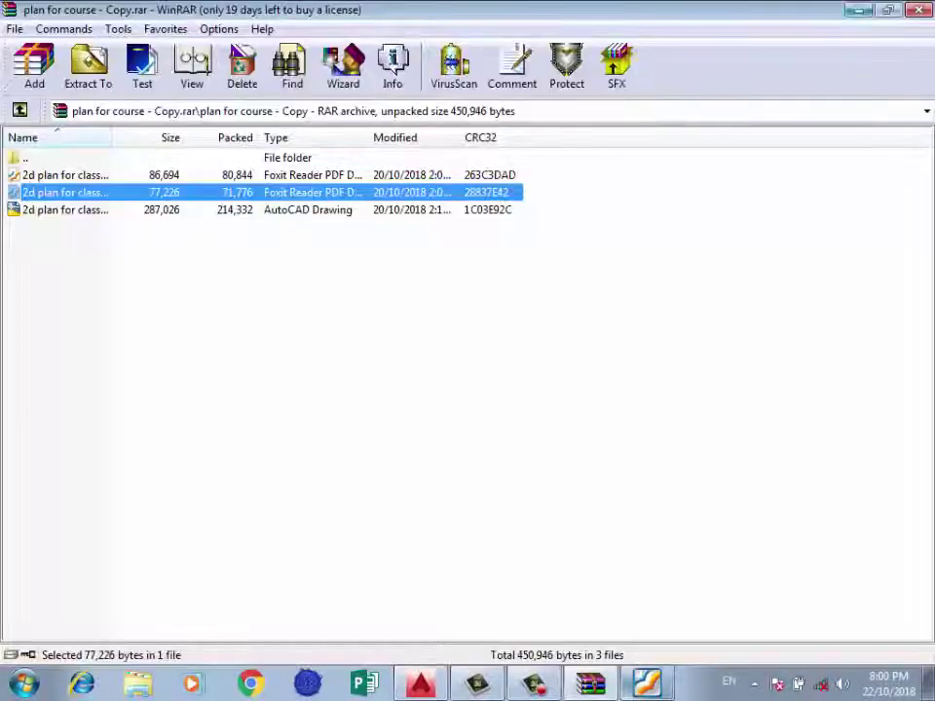
{"action": "left_click", "coordinate": [918, 10]}
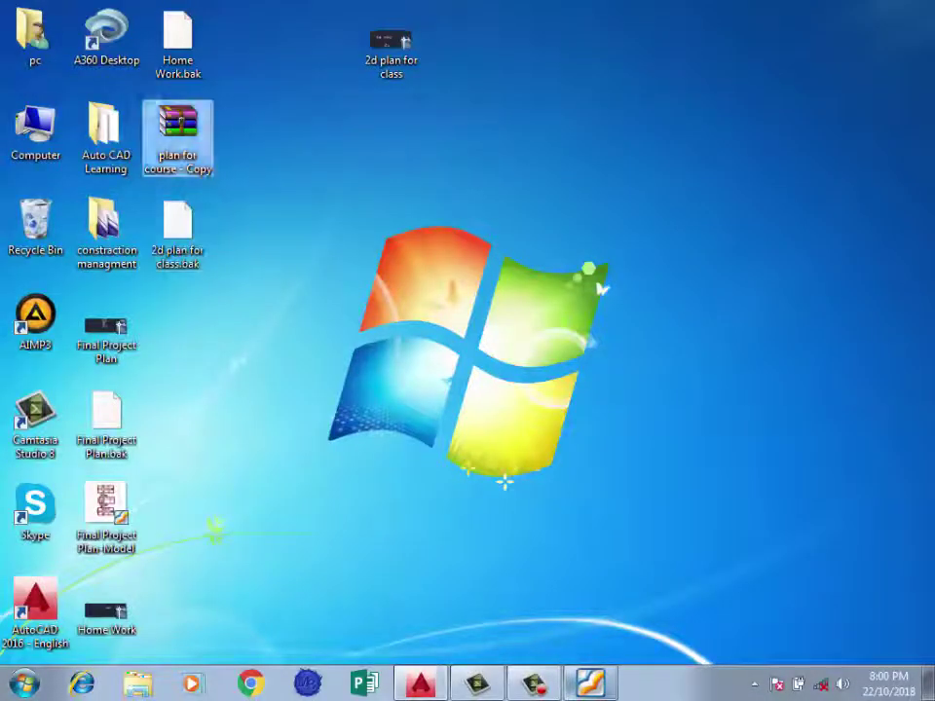
{"action": "key", "text": "Return"}
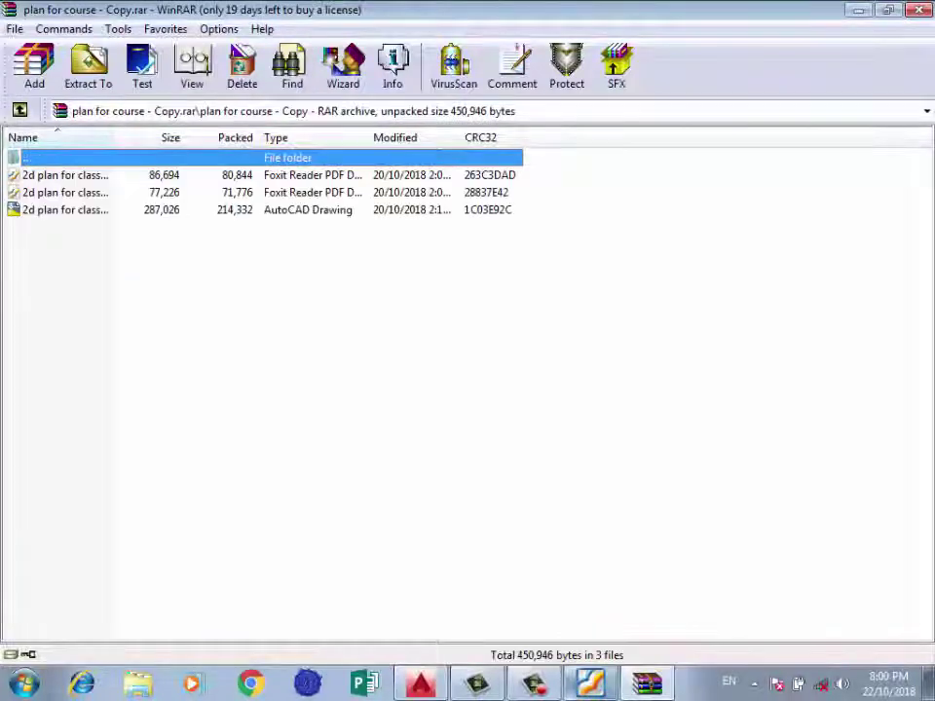
{"action": "key", "text": "Down"}
{"action": "key", "text": "Return"}
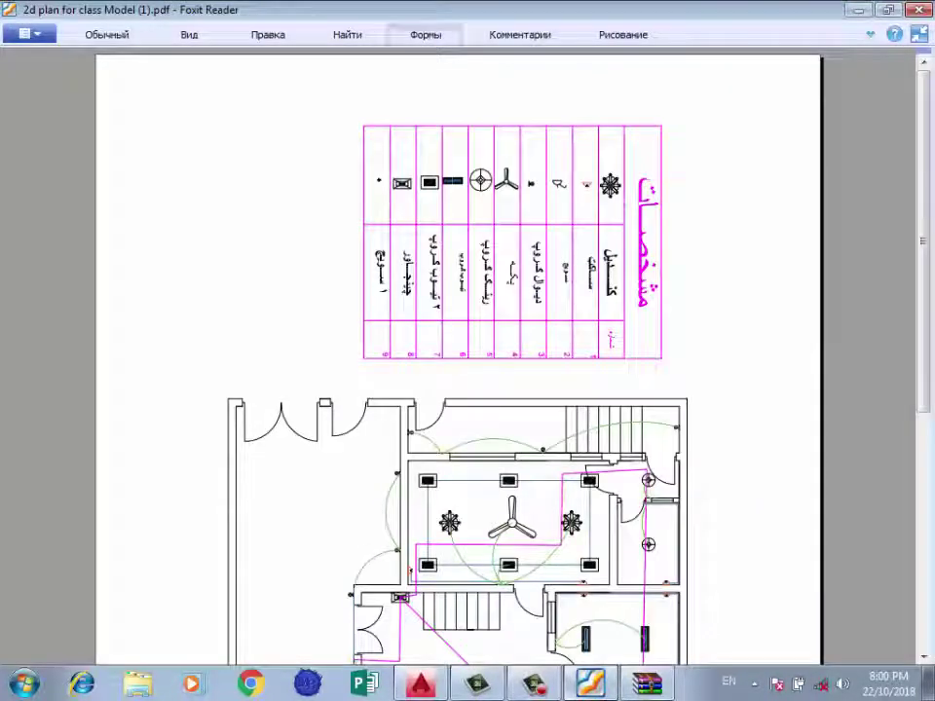
Rotate the reference page upright, fit it to the window, then close all PDF tabs.
{"action": "key", "text": "ctrl+shift+plus"}
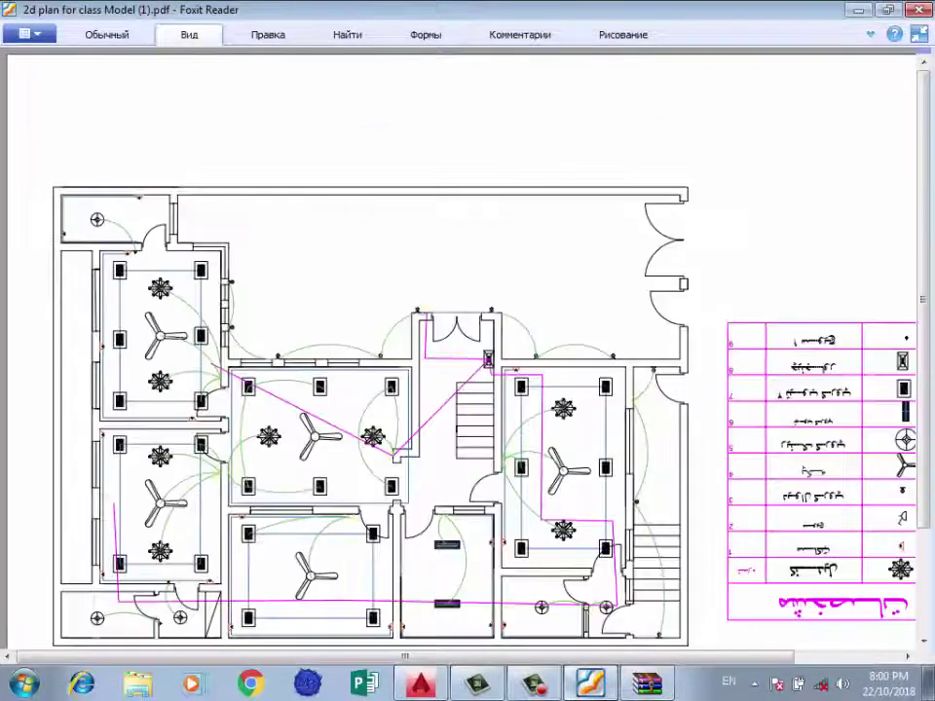
{"action": "key", "text": "ctrl+shift+plus"}
{"action": "key", "text": "ctrl+shift+plus"}
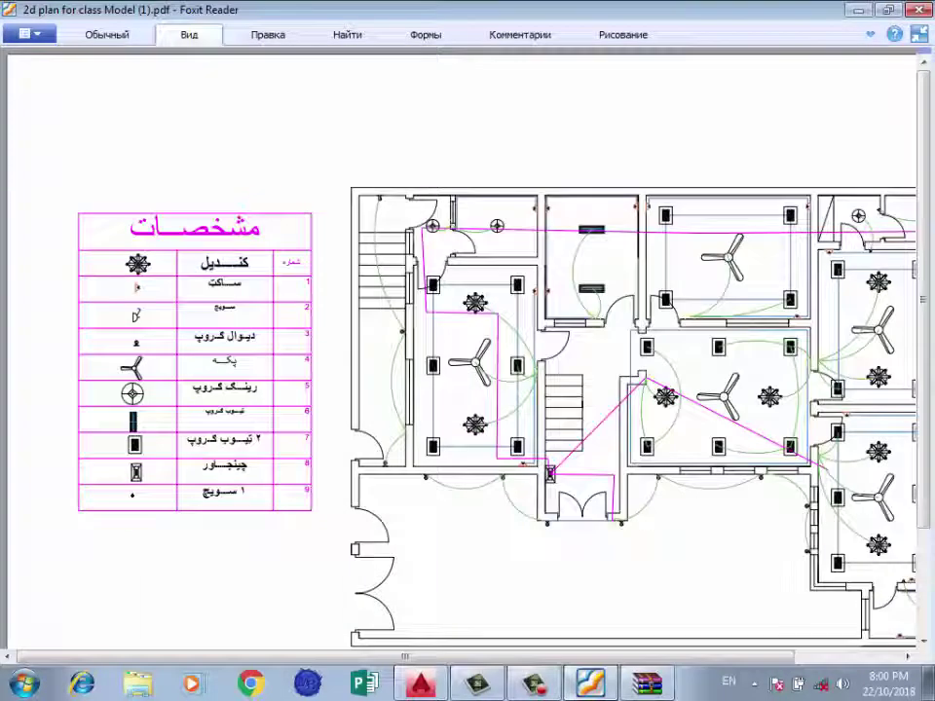
{"action": "key", "text": "ctrl+minus"}
{"action": "key", "text": "ctrl+0"}
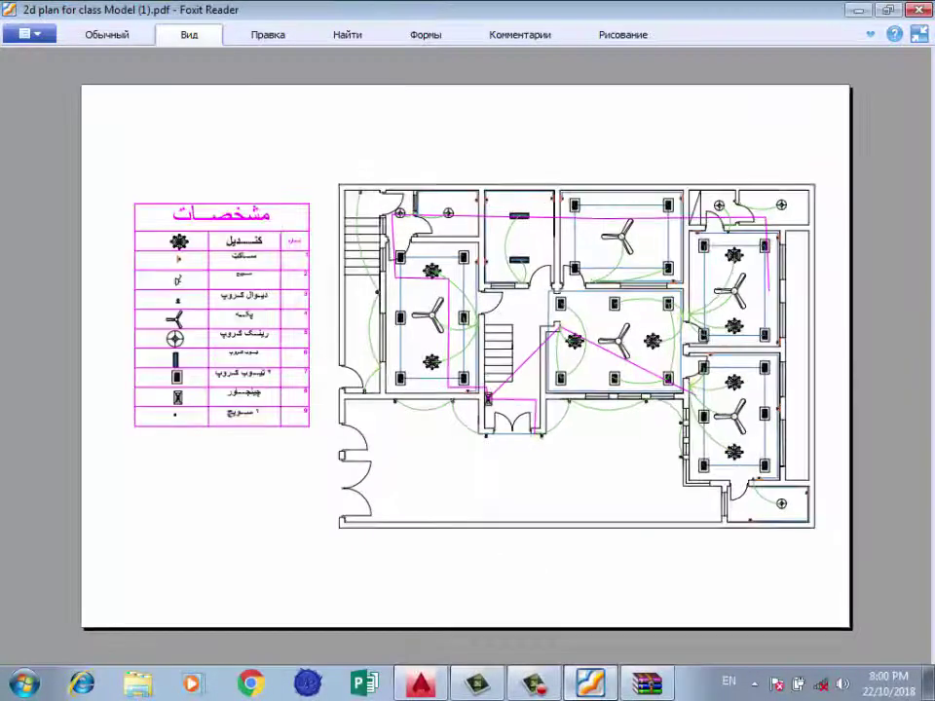
{"action": "key", "text": "alt+F4"}
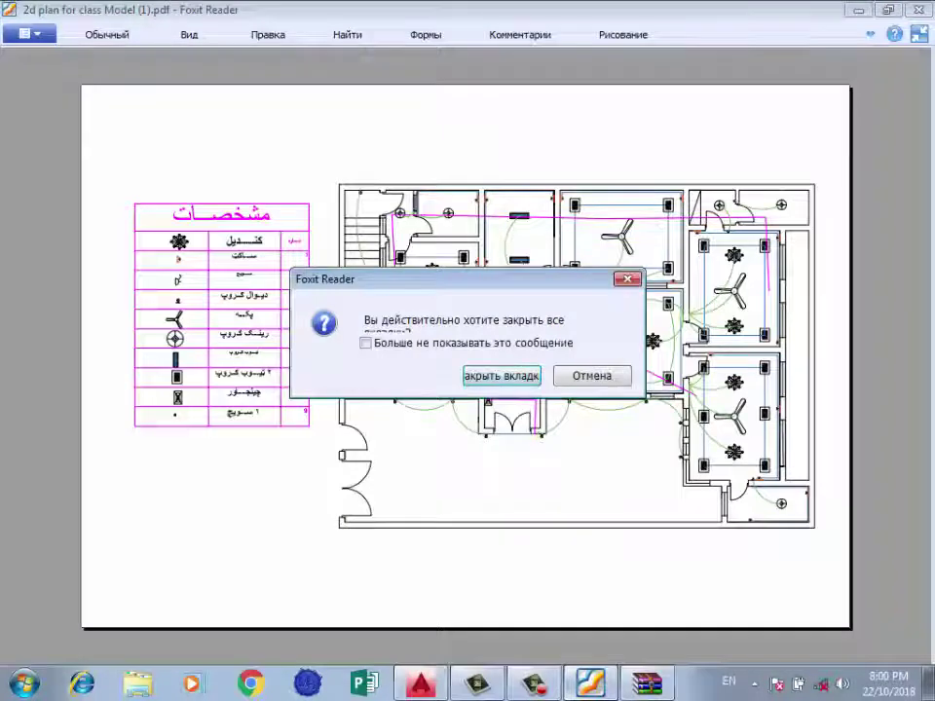
{"action": "key", "text": "Return"}
Delete the AutoCAD drawing from the archive and close WinRAR.
{"action": "left_click", "coordinate": [66, 209]}
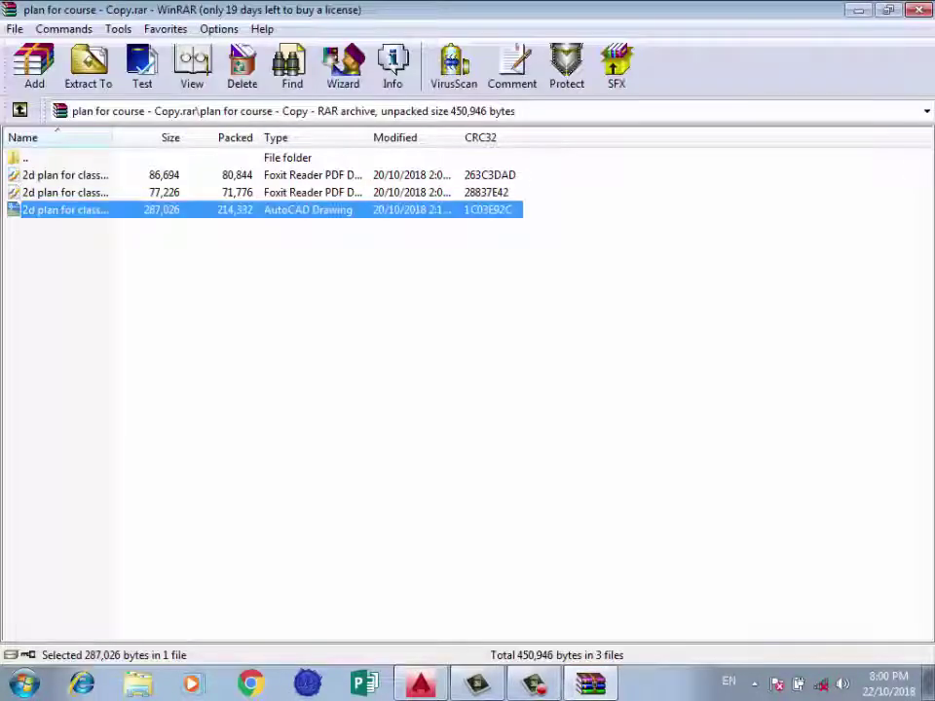
{"action": "key", "text": "Delete"}
{"action": "key", "text": "Return"}
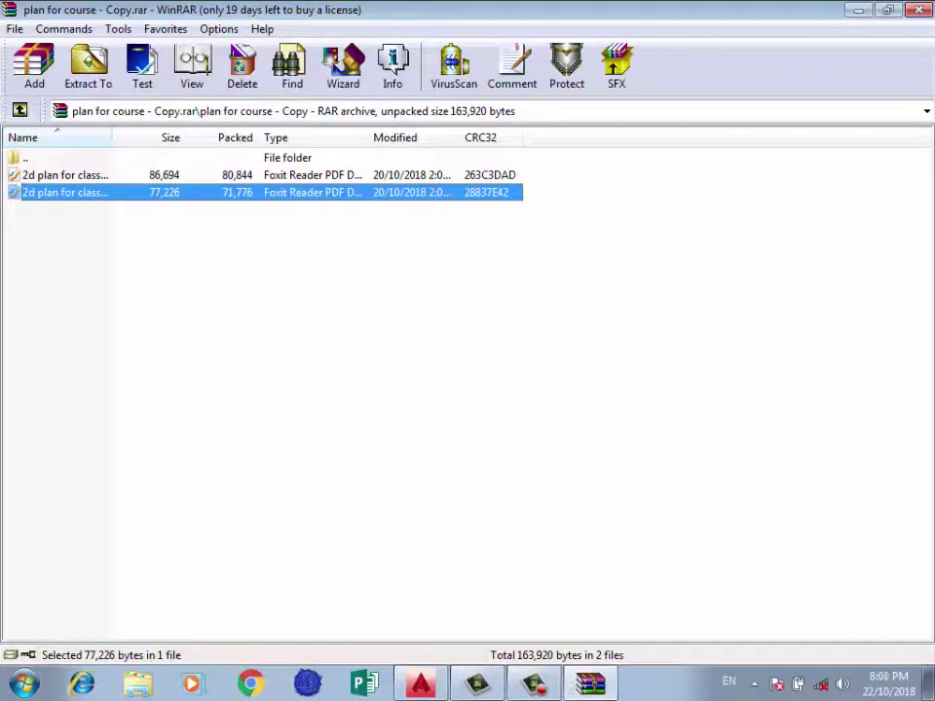
{"action": "left_click", "coordinate": [918, 10]}
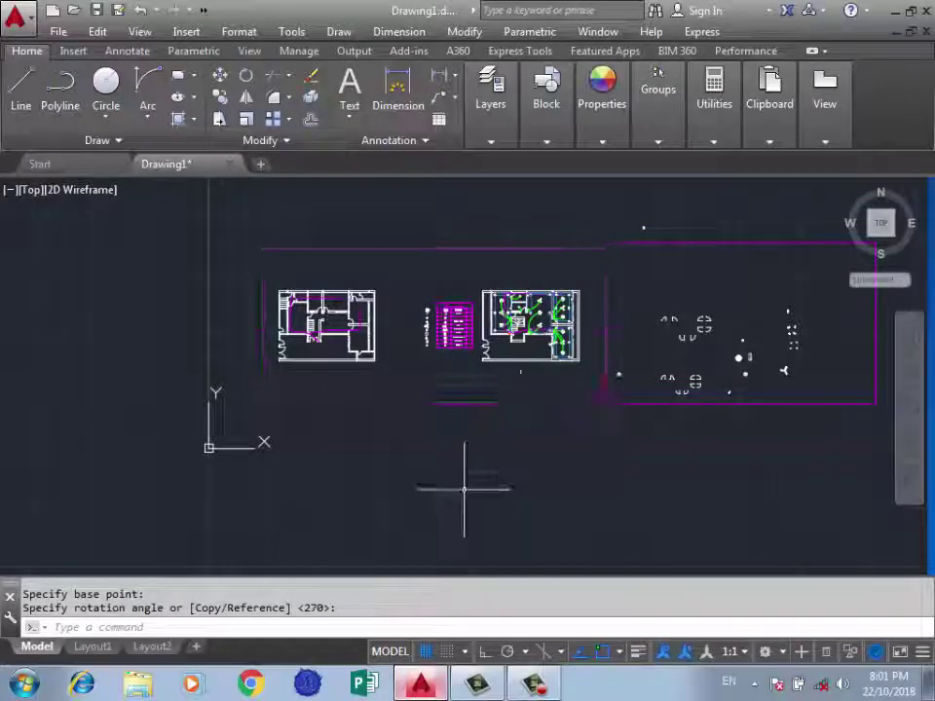
{"action": "scroll", "coordinate": [463, 457], "scroll_direction": "down", "scroll_amount": 2}
{"action": "scroll", "coordinate": [507, 413], "scroll_direction": "up", "scroll_amount": 2}
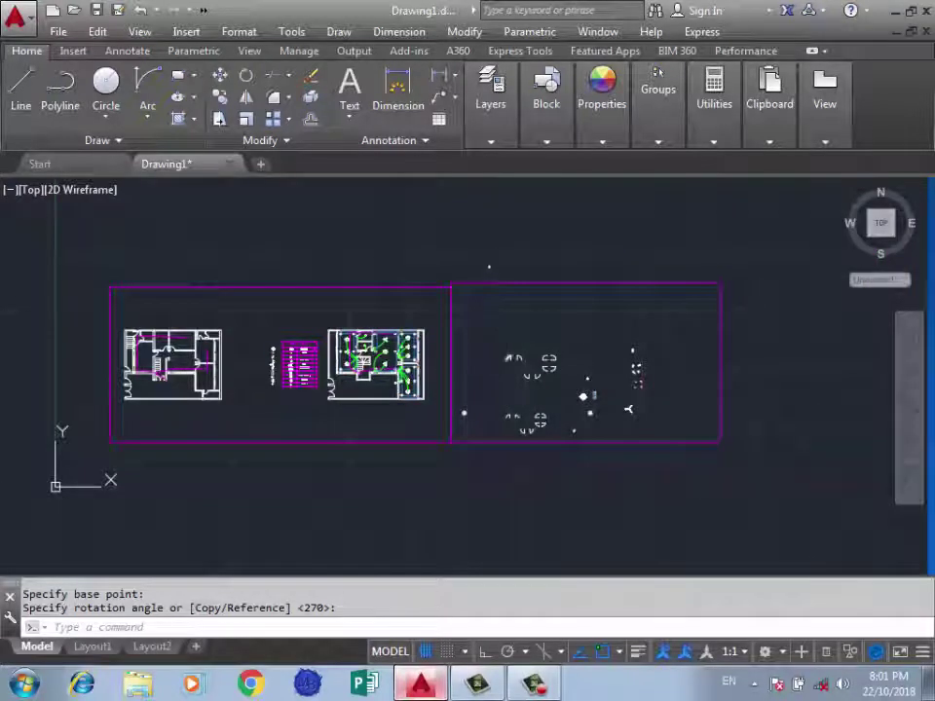
Save the drawing as 'electric plan' in Auto CAD Learning > 2d plan for course.
{"action": "key", "text": "ctrl+s"}
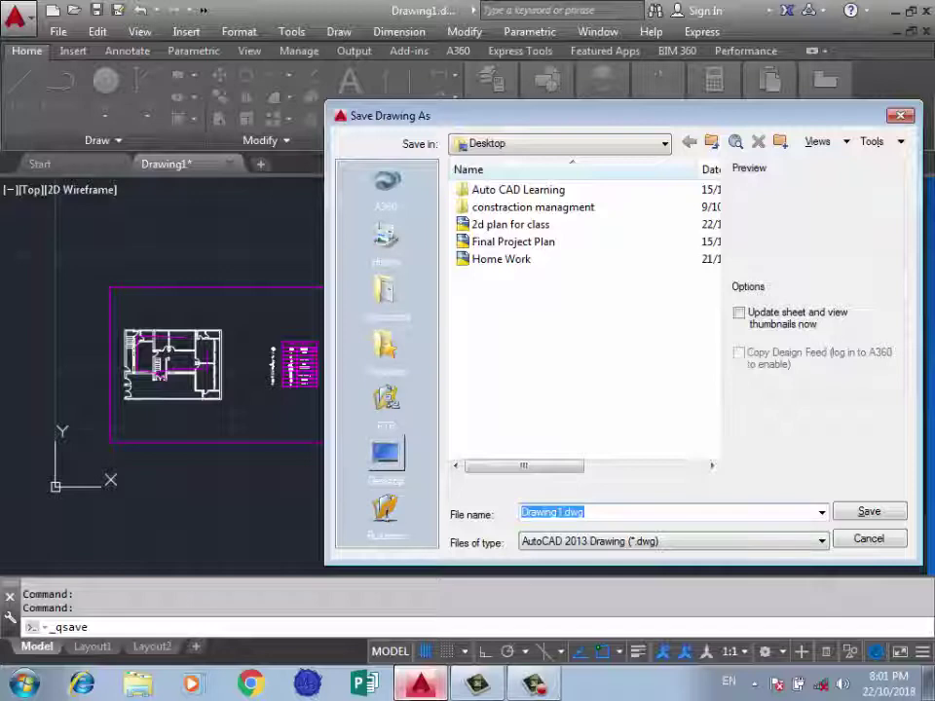
{"action": "left_click", "coordinate": [386, 455]}
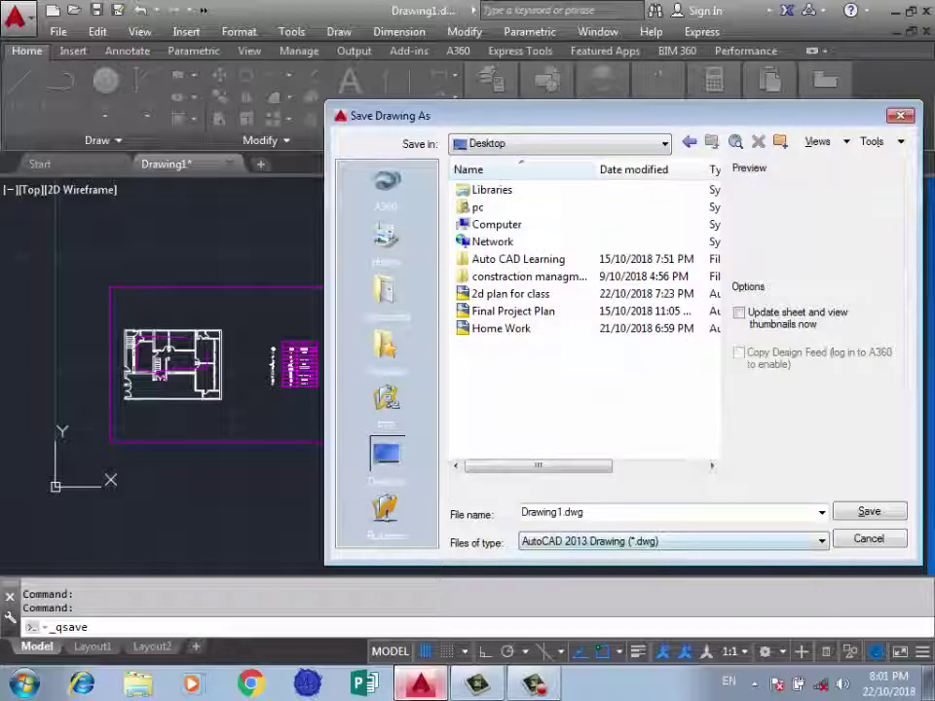
{"action": "left_click", "coordinate": [551, 512]}
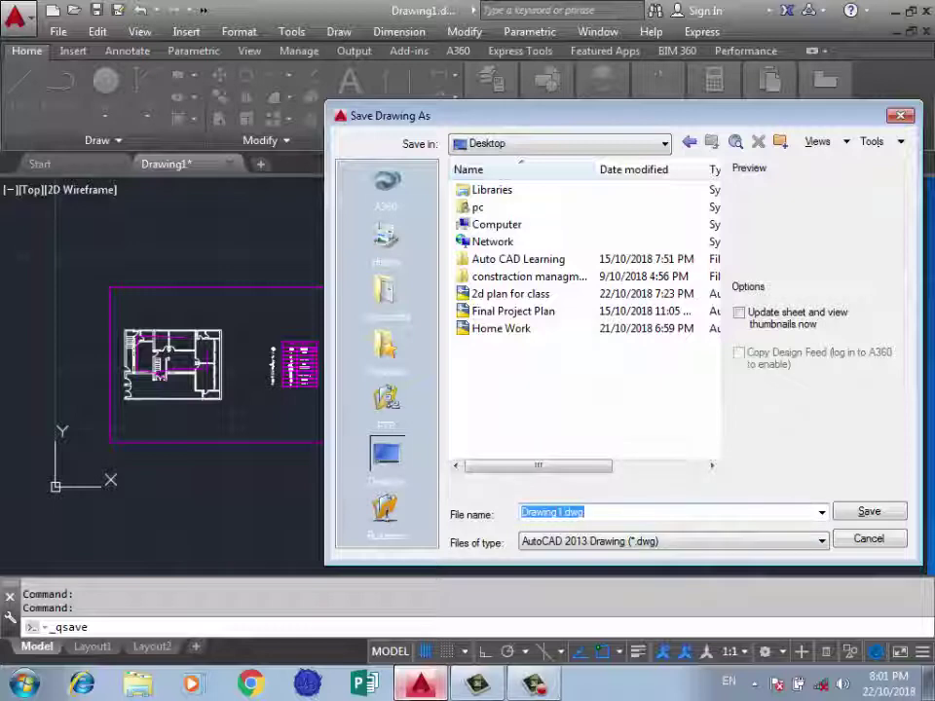
{"action": "type", "text": "el"}
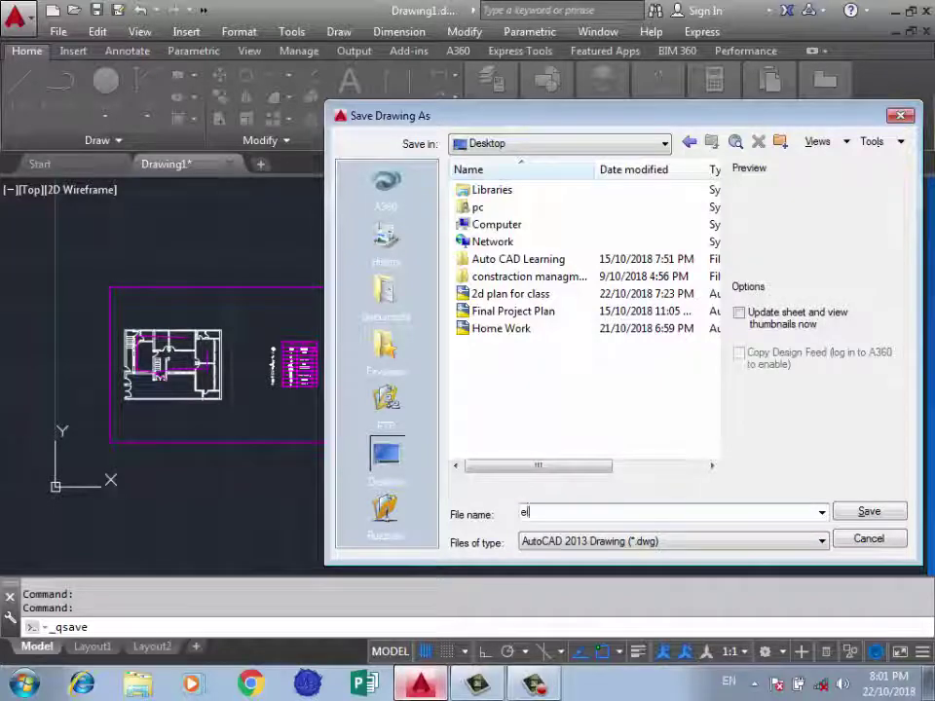
{"action": "type", "text": "ctr"}
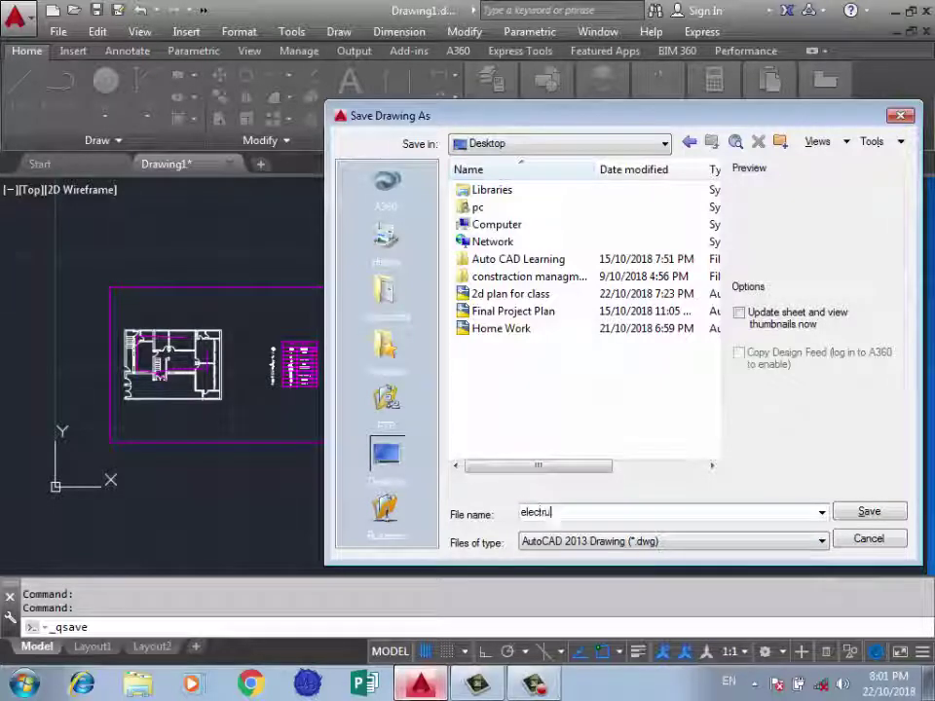
{"action": "type", "text": "u"}
{"action": "type", "text": "r"}
{"action": "type", "text": "c "}
{"action": "type", "text": "p"}
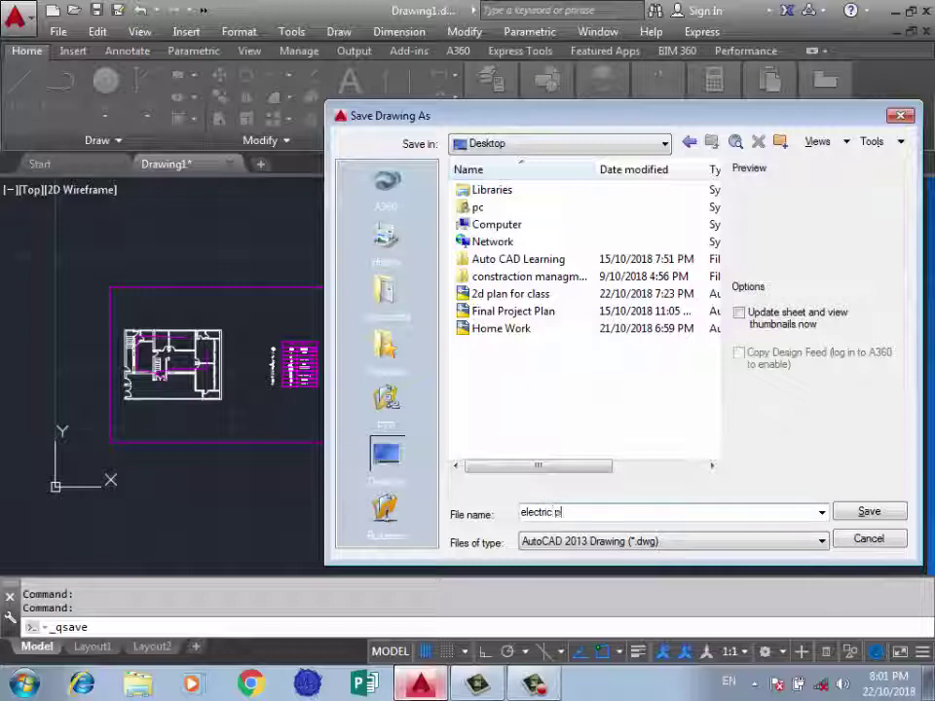
{"action": "type", "text": "lan"}
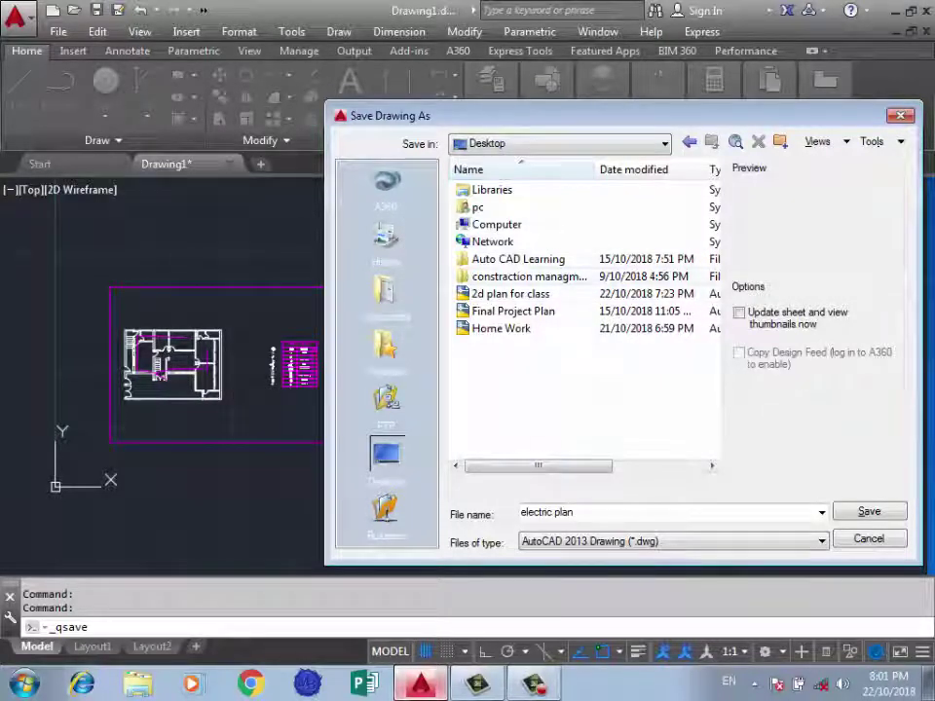
{"action": "double_click", "coordinate": [517, 259]}
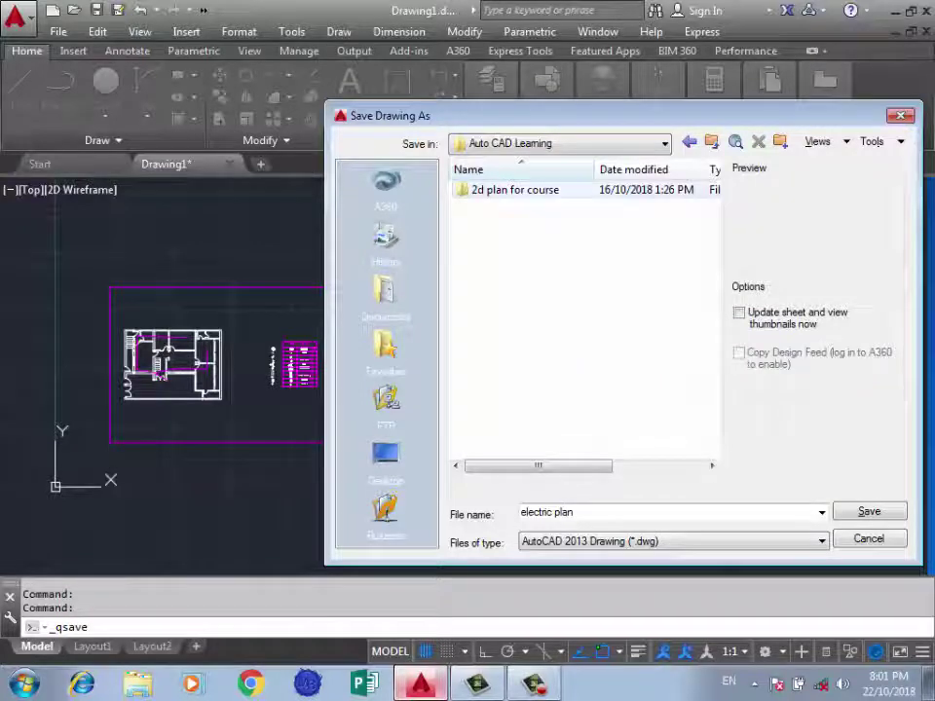
{"action": "double_click", "coordinate": [509, 190]}
{"action": "key", "text": "Return"}
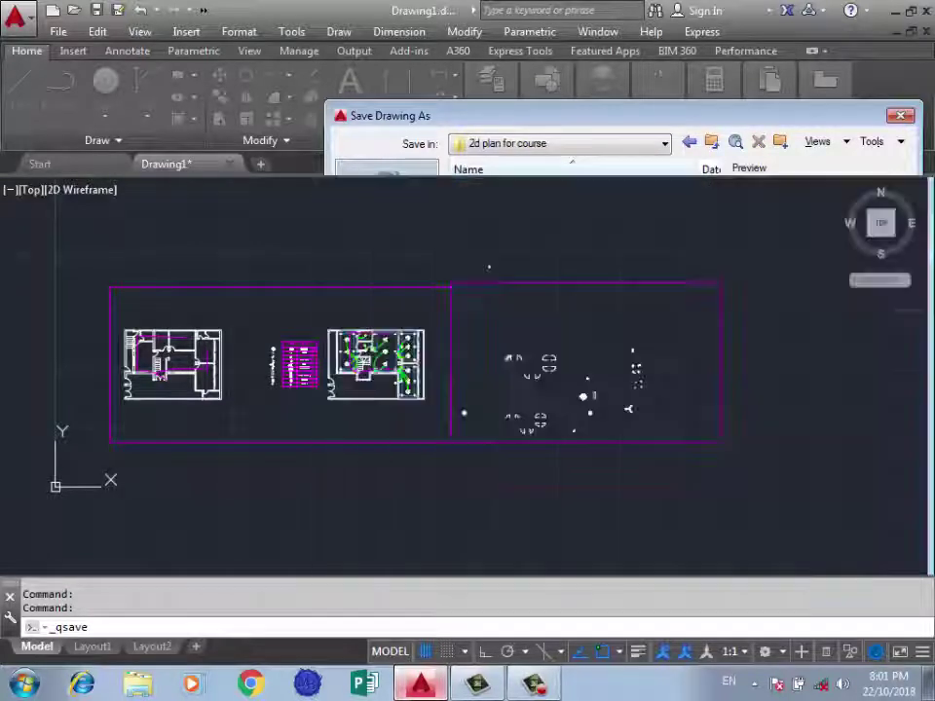
{"action": "left_click", "coordinate": [506, 225]}
{"action": "key", "text": "Escape"}
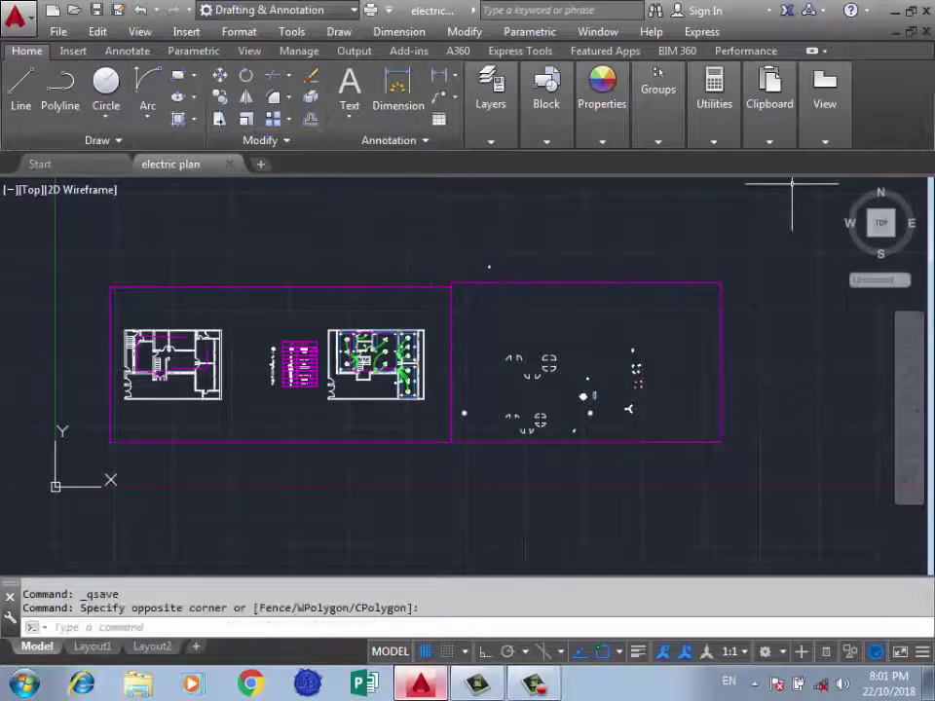